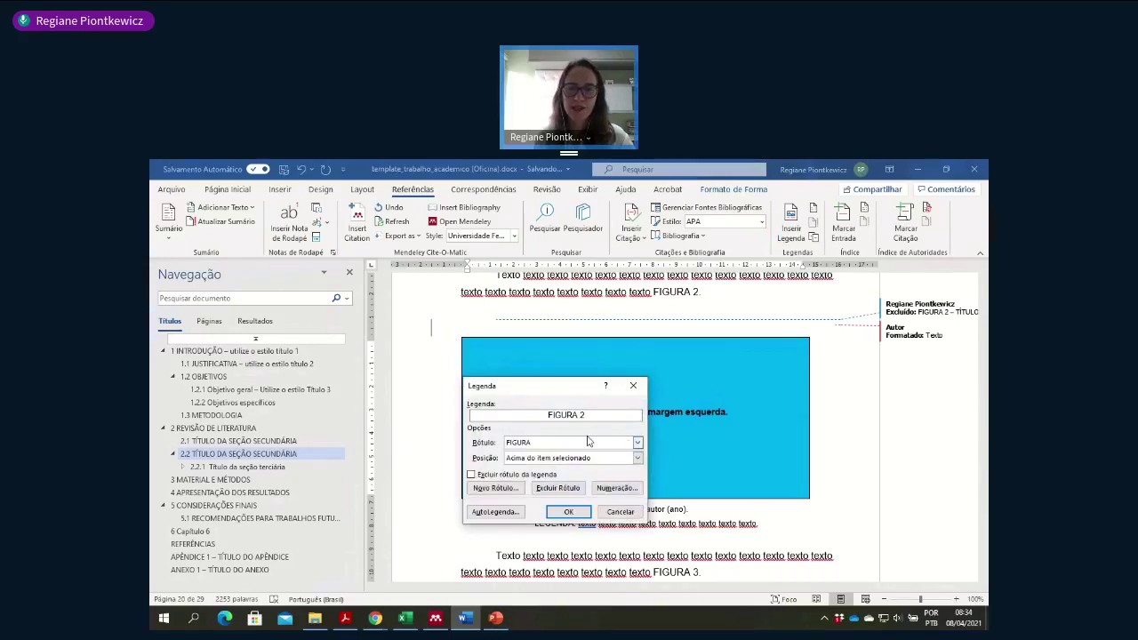
- Insert a caption above the large blue figure with the label FIGURA and the text "FIGURA 2 - Figura teste"
click(636, 443)
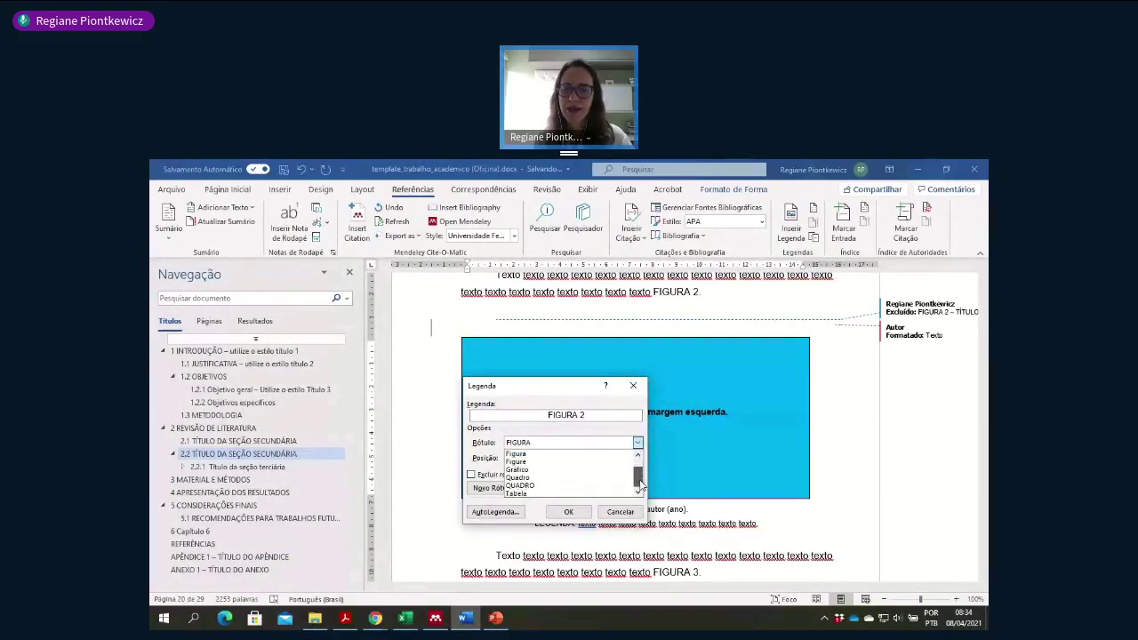
scroll(644, 468, up, 1)
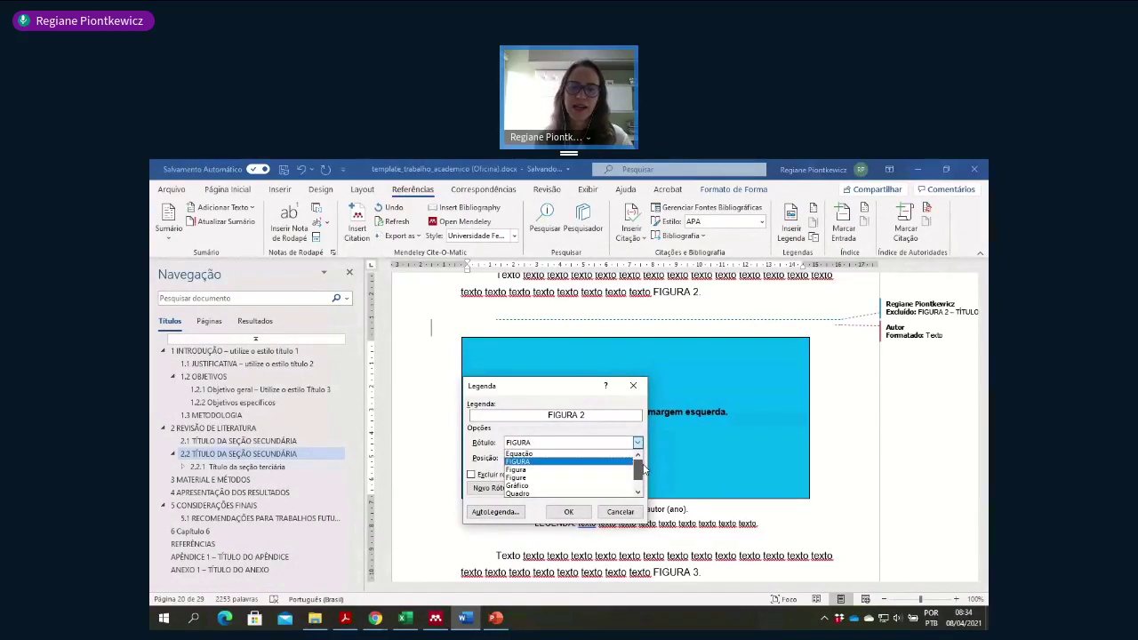
scroll(643, 469, down, 1)
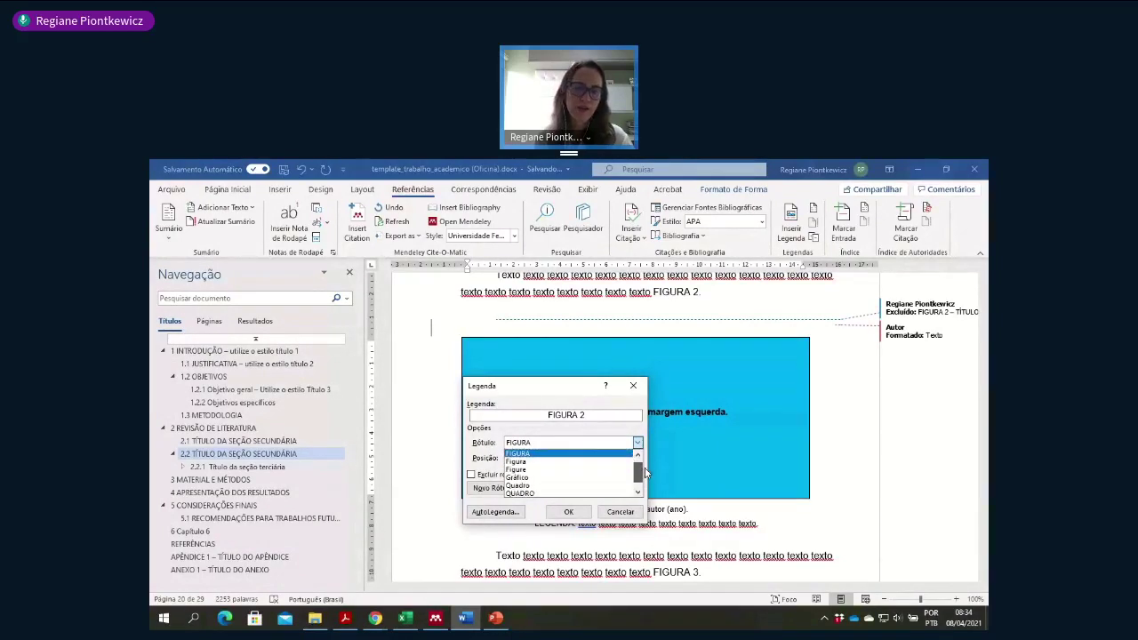
click(571, 455)
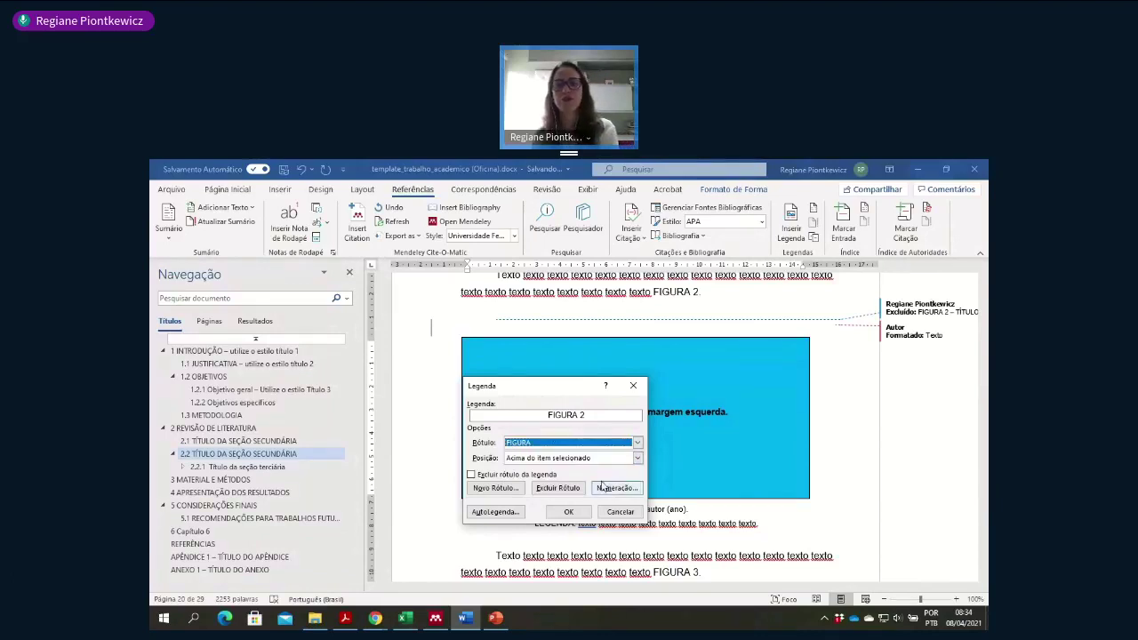
click(601, 418)
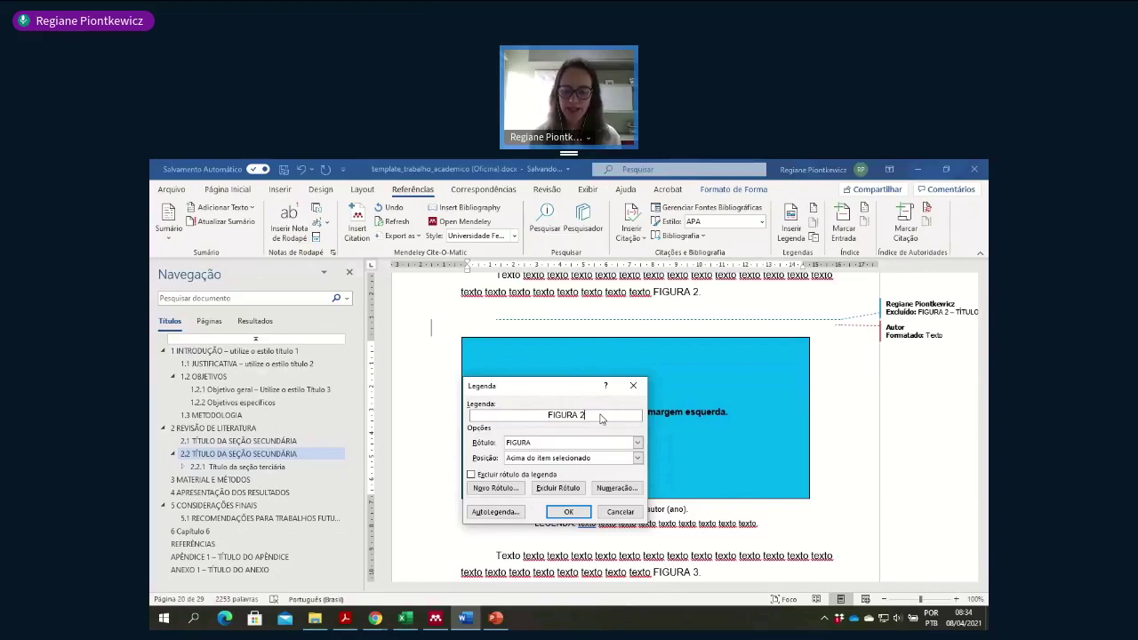
text(- )
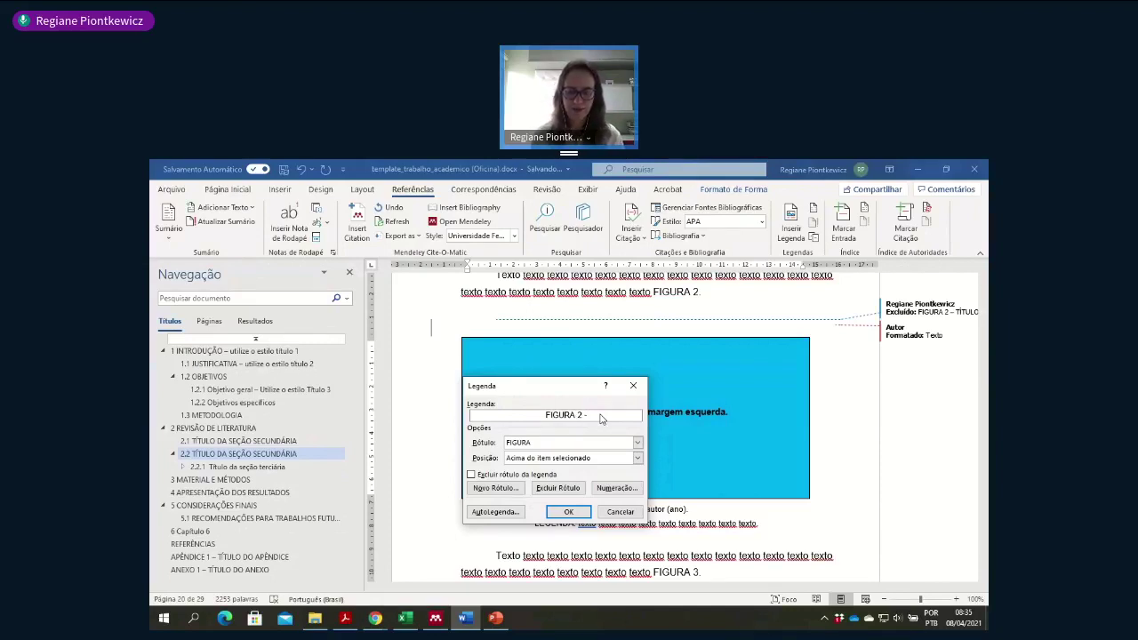
text(Figu)
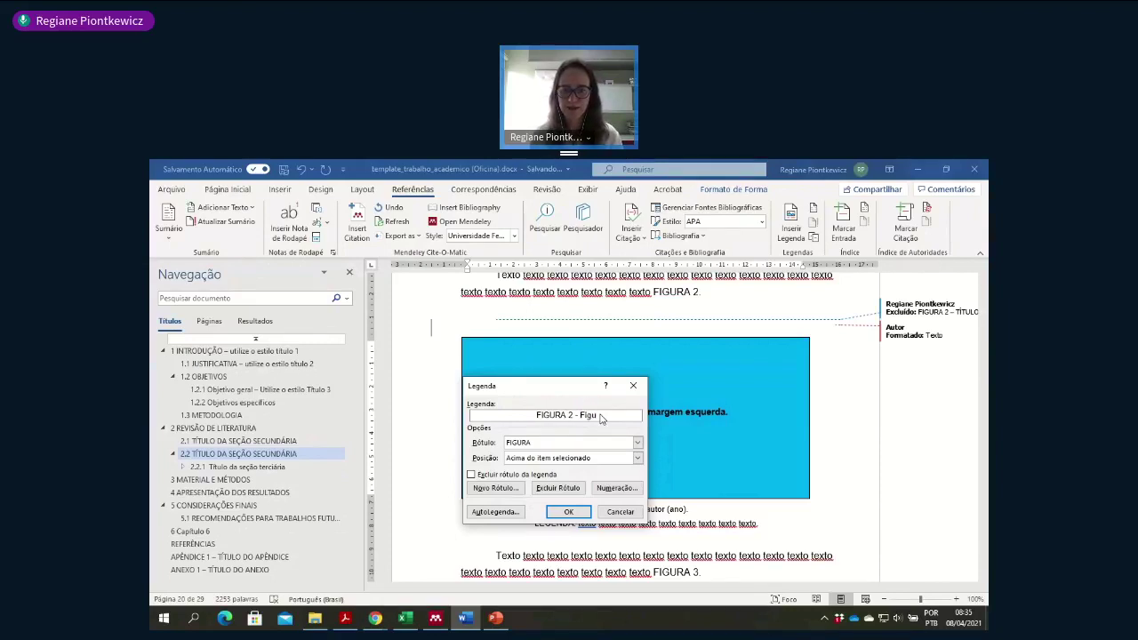
text(ra texto)
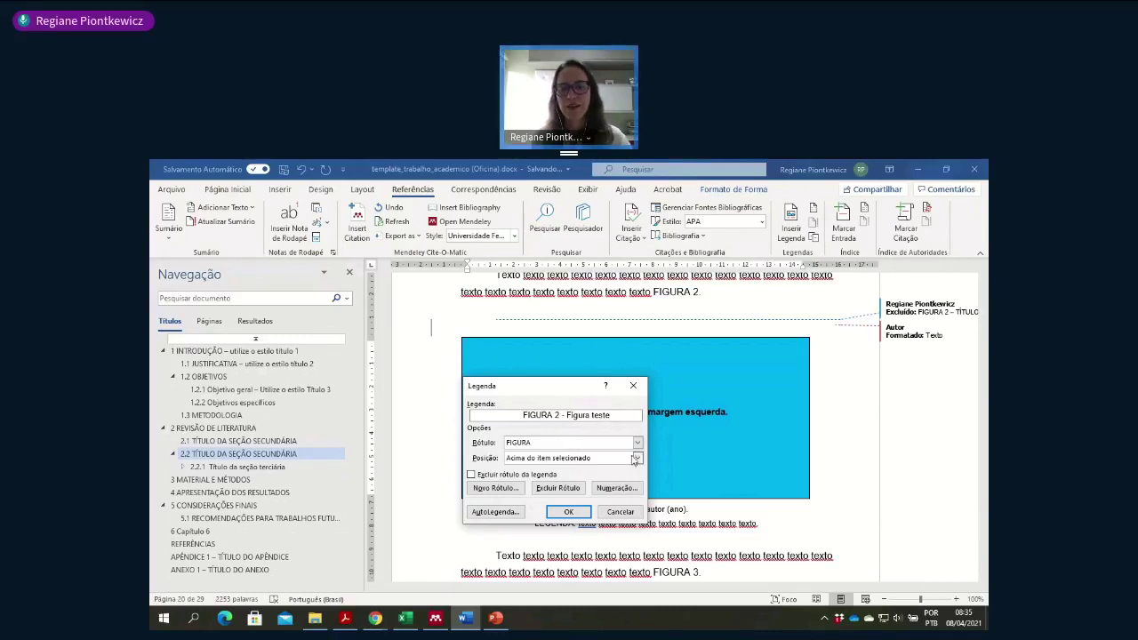
click(570, 511)
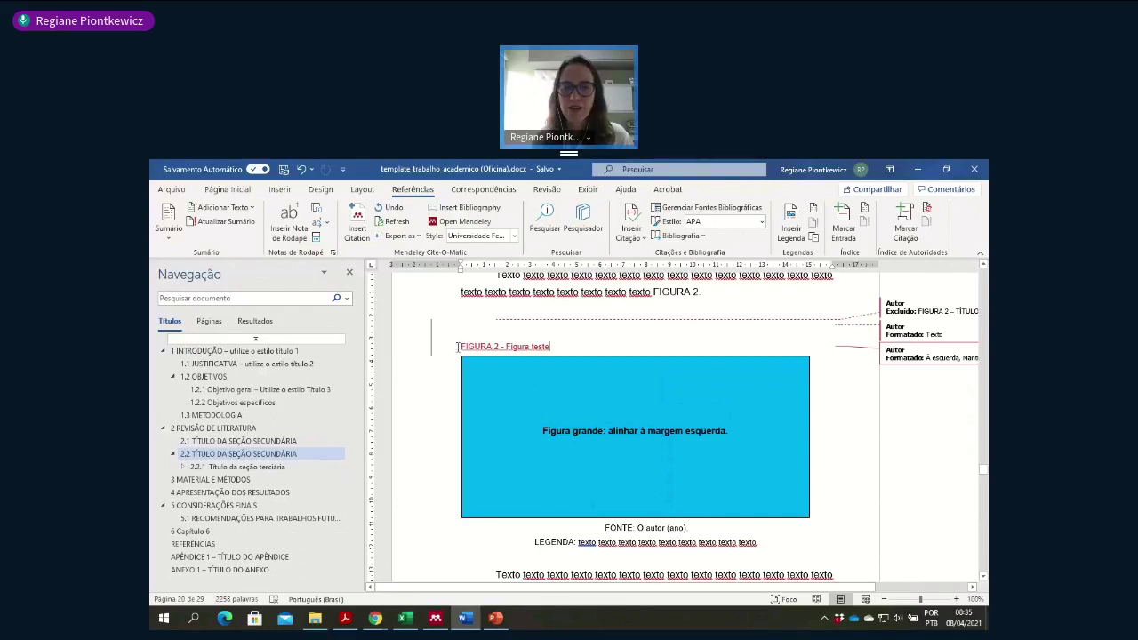
- Apply the style "Legenda;Título e fonte da figura e tabela" to the whole FIGURA 2 caption
drag(460, 346, 551, 347)
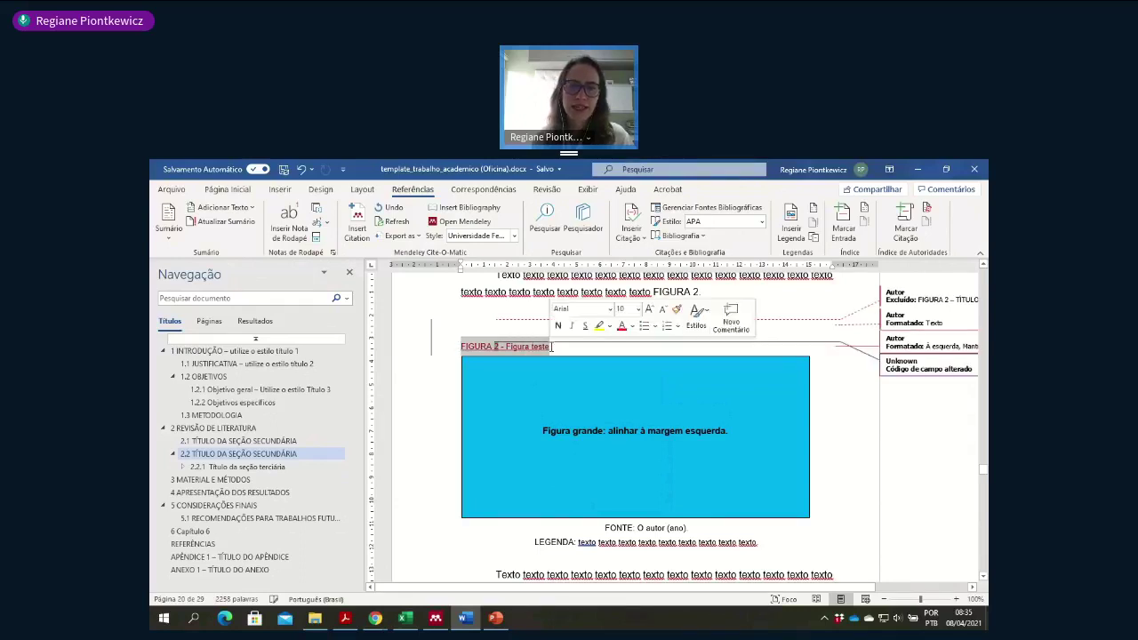
click(228, 190)
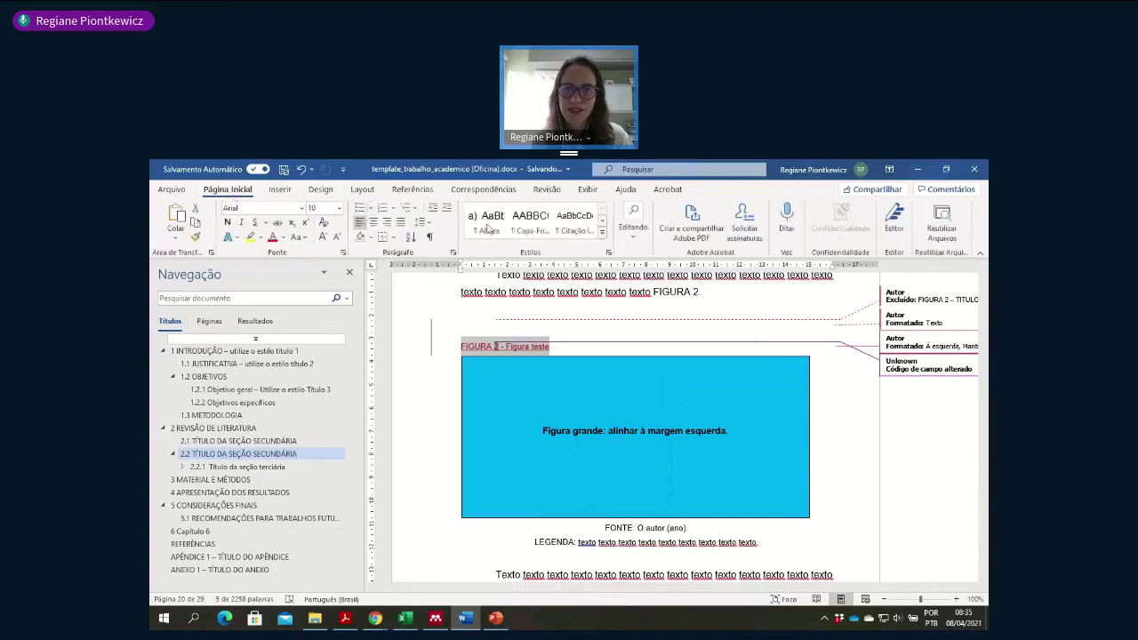
click(609, 253)
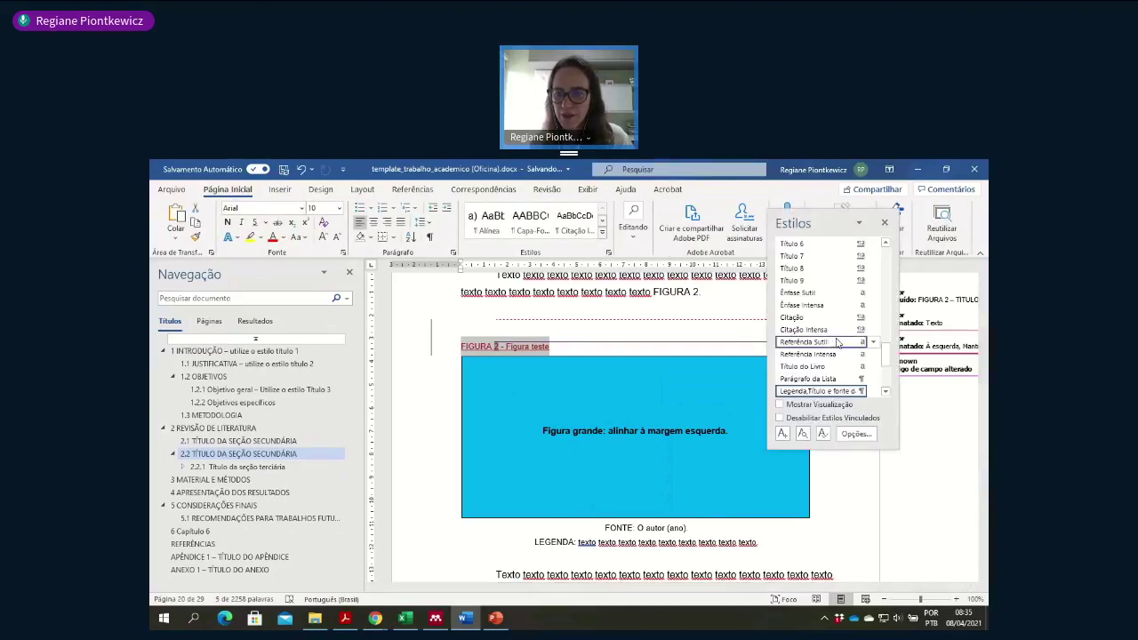
click(802, 394)
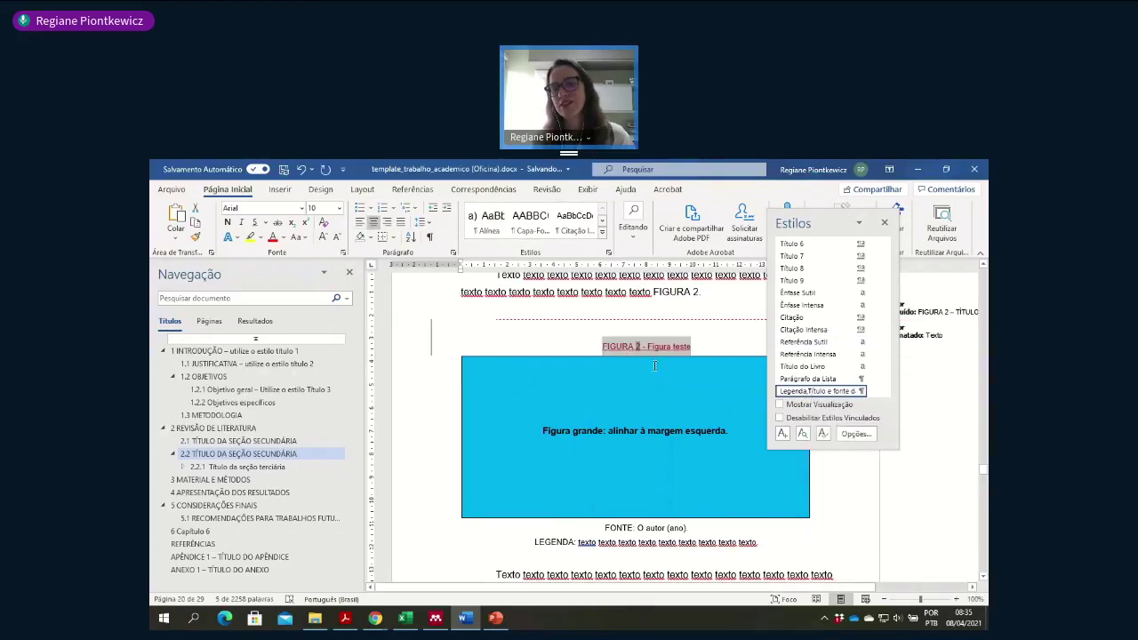
- Modify the "Legenda;Título e fonte da figura e tabela" style so its font uses all capitals, and close the styles list
mouse_move(678, 339)
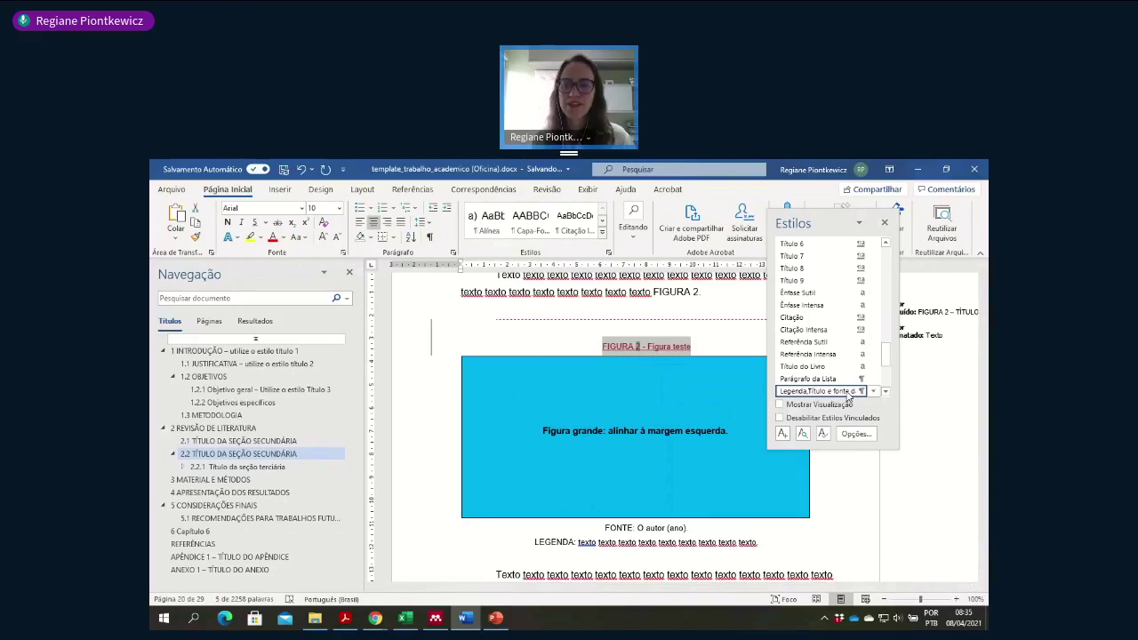
mouse_move(847, 398)
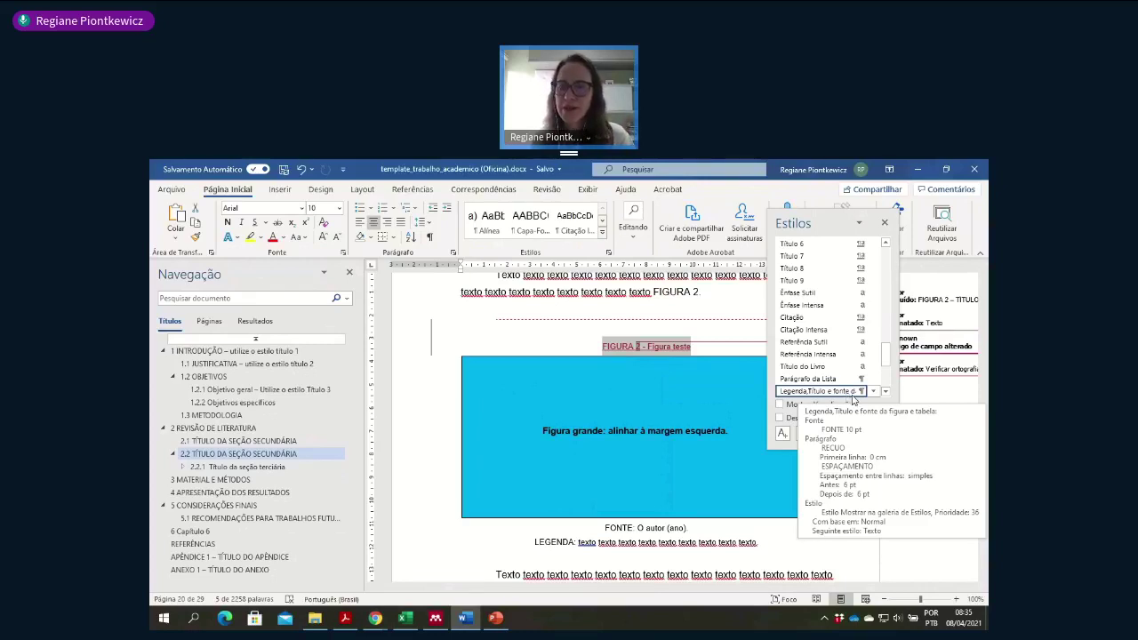
click(872, 392)
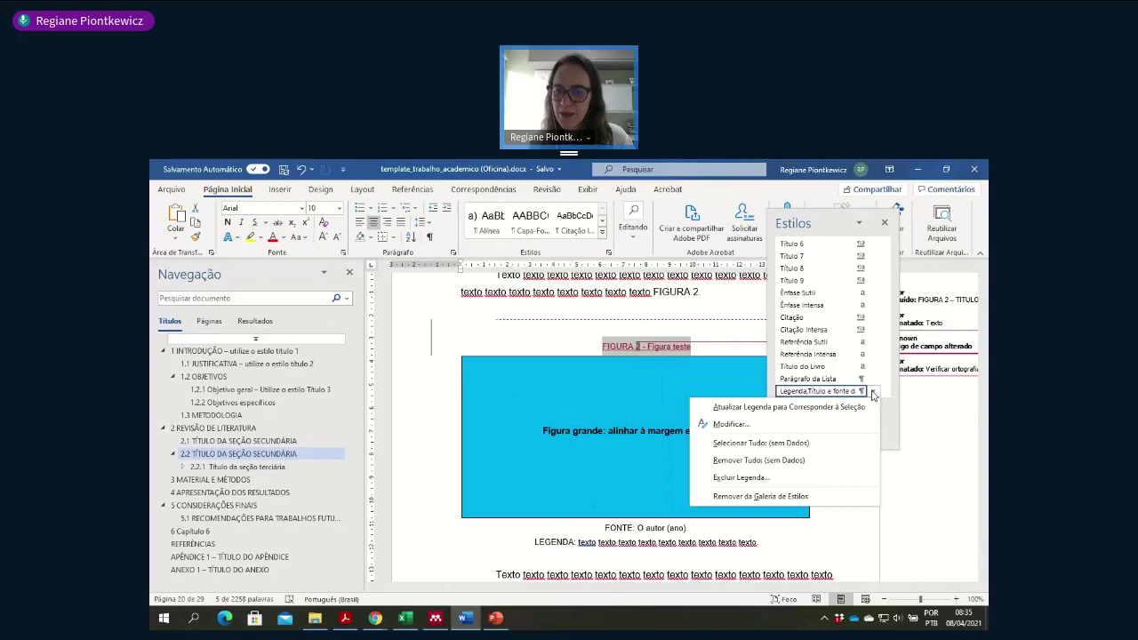
click(731, 425)
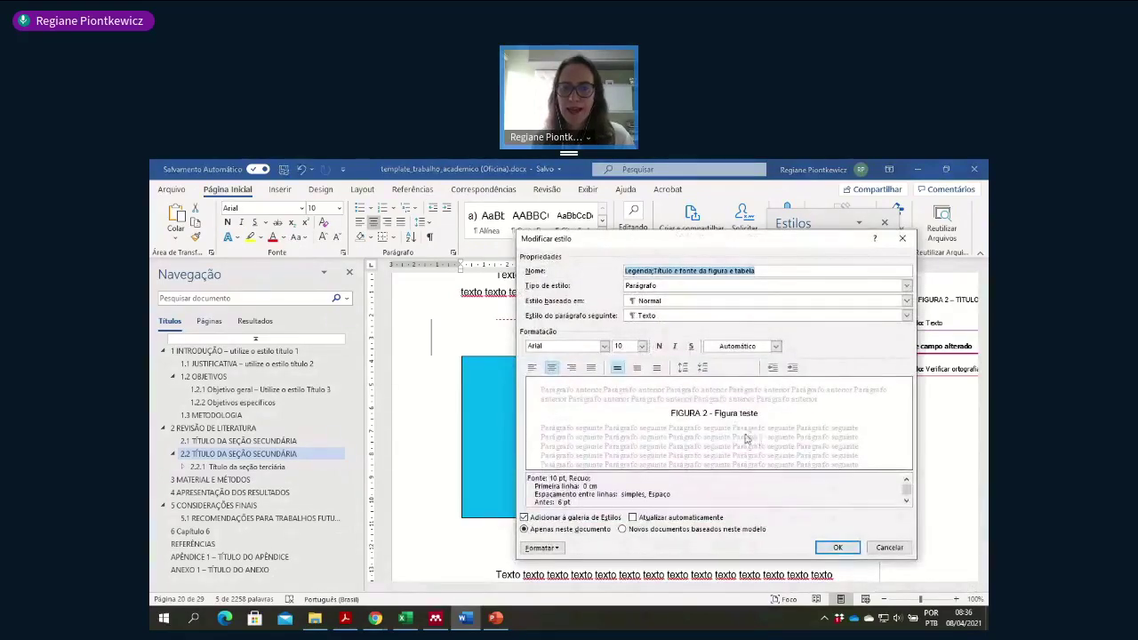
click(549, 549)
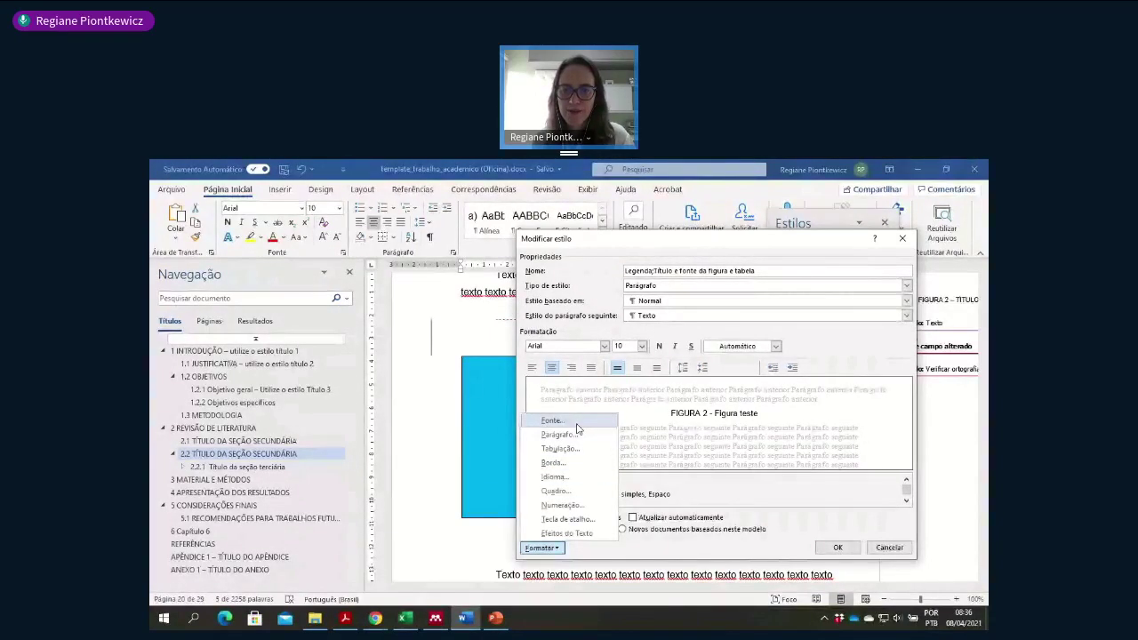
click(576, 423)
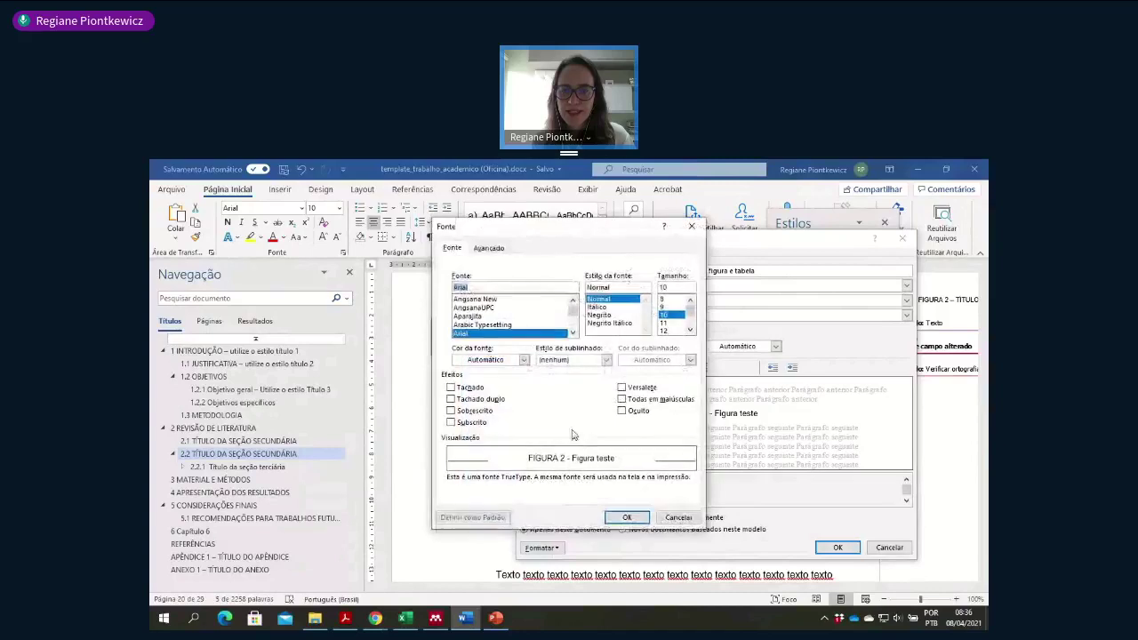
click(624, 401)
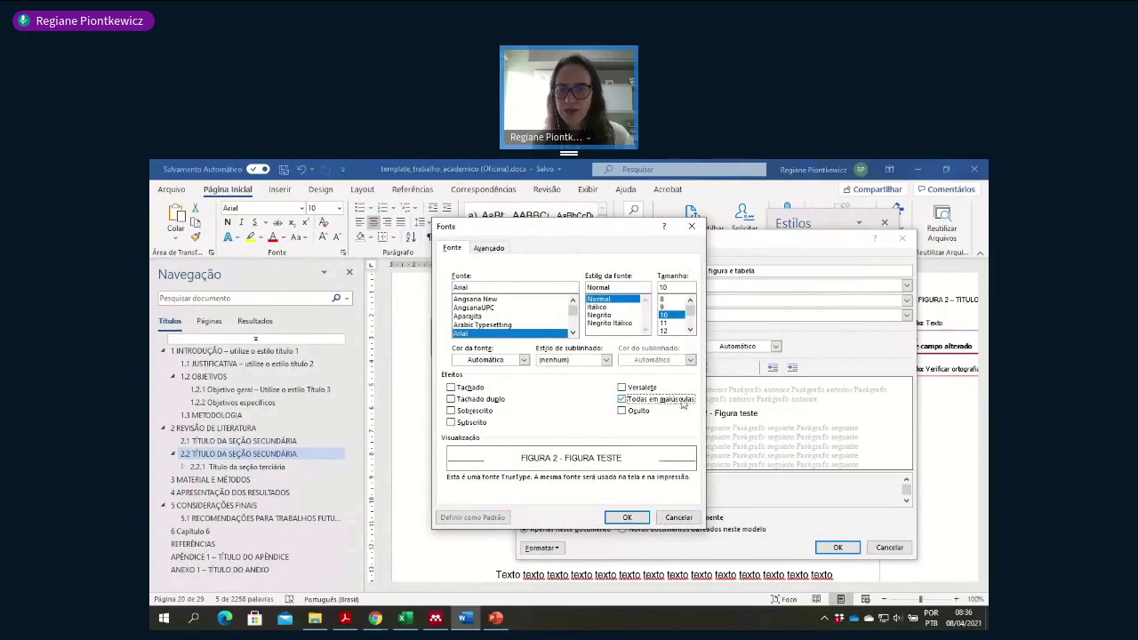
click(624, 518)
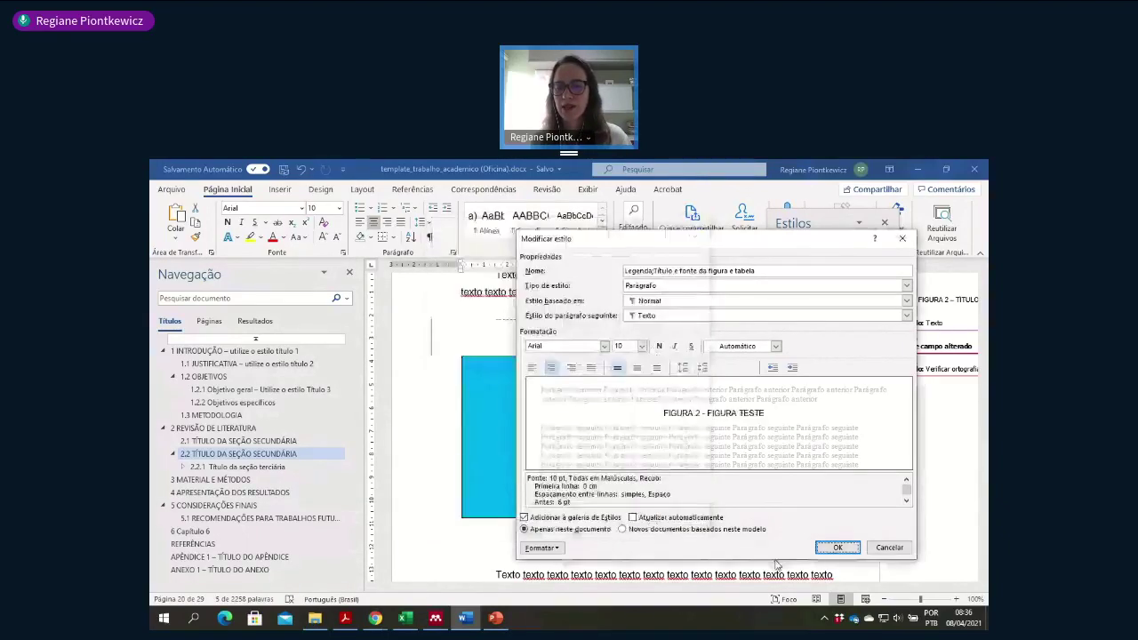
click(840, 548)
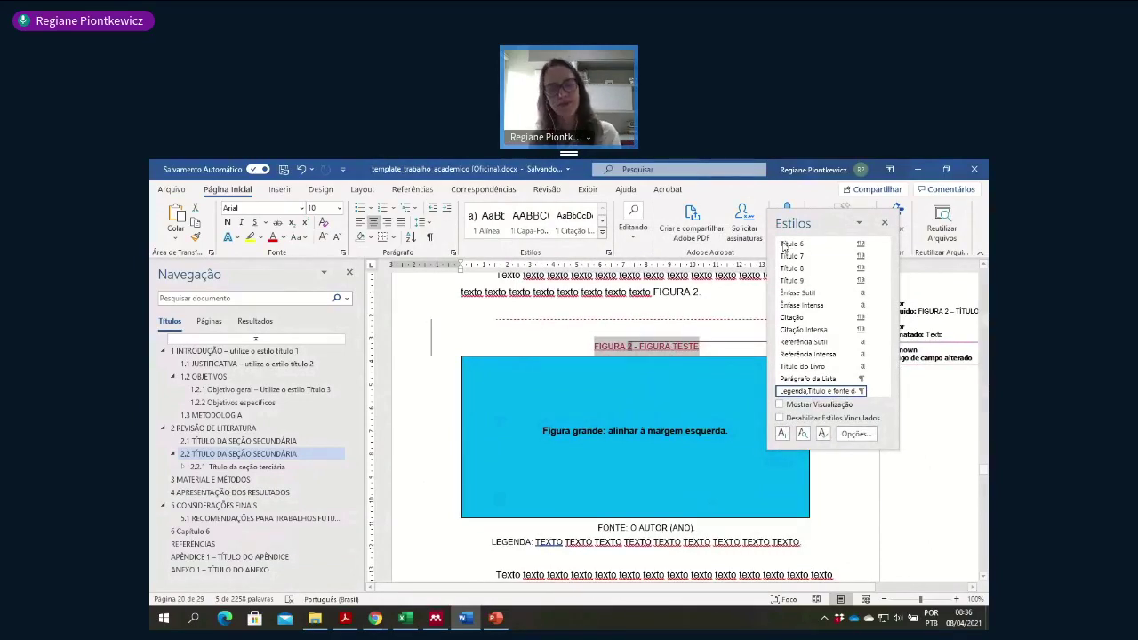
click(885, 226)
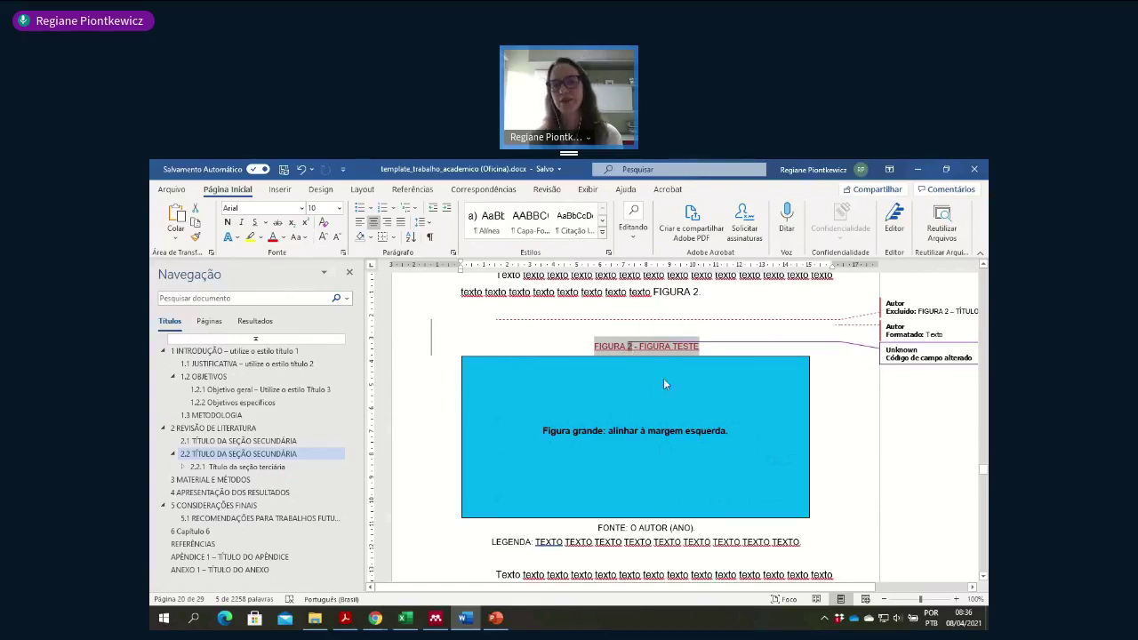
- Replace "FIGURA 2" at the end of the paragraph above the figure with "conforme demonstrado na"
scroll(664, 382, up, 1)
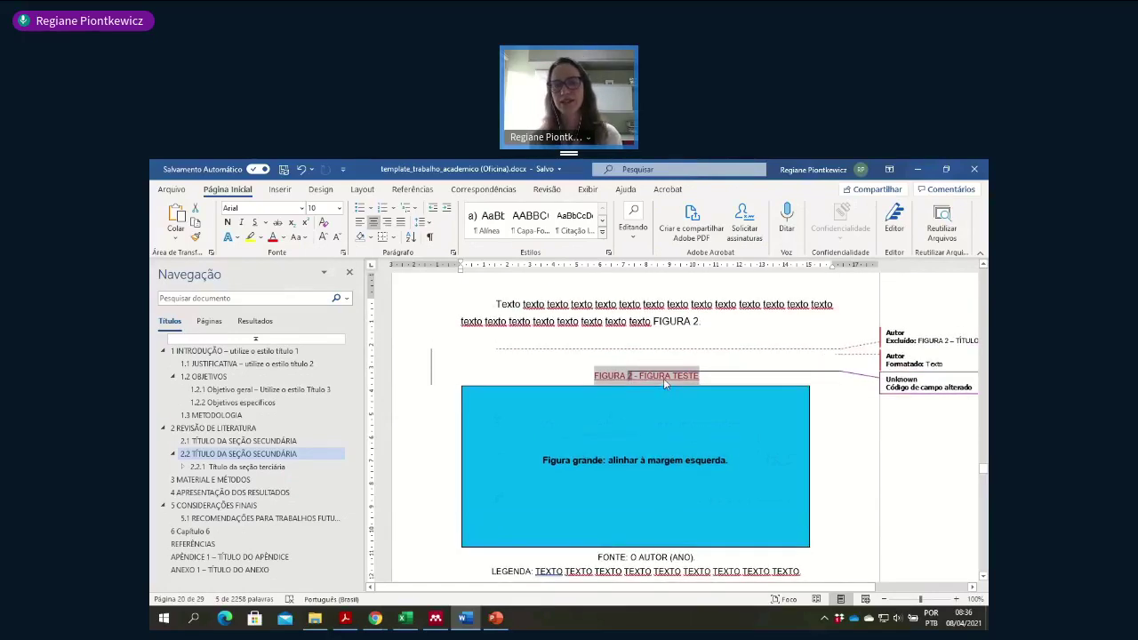
click(673, 325)
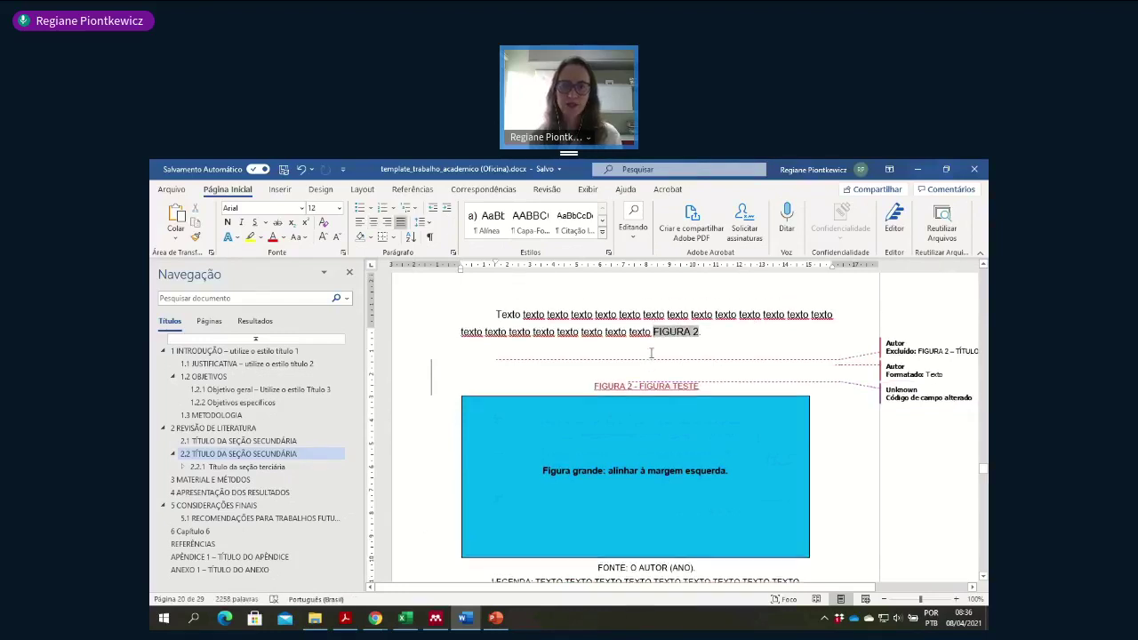
click(650, 353)
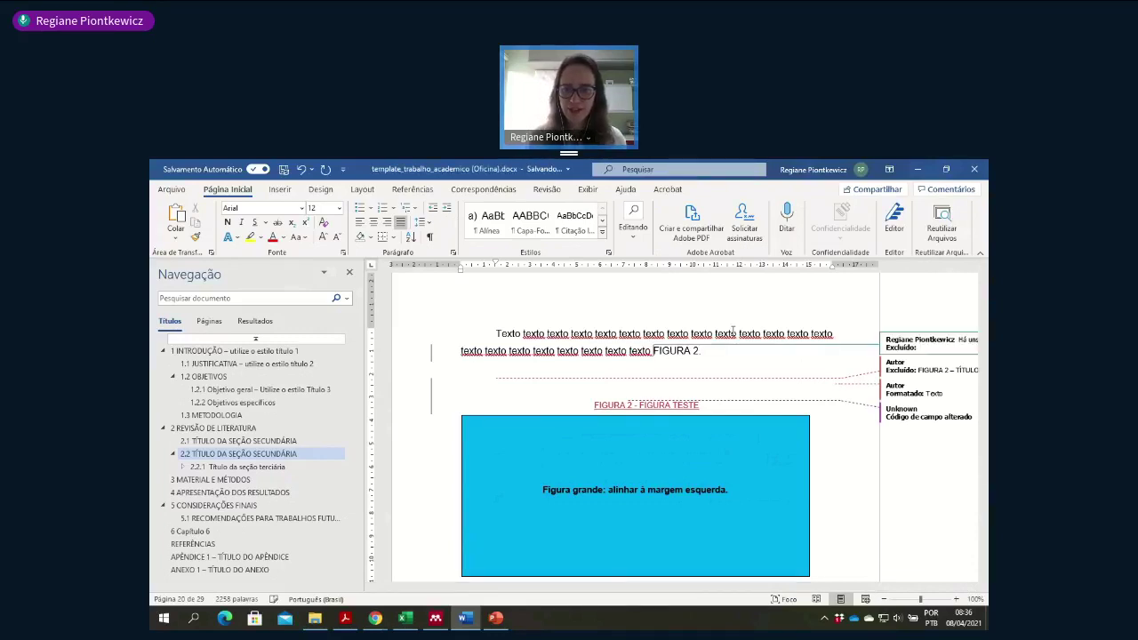
key(shift+End)
key(Delete)
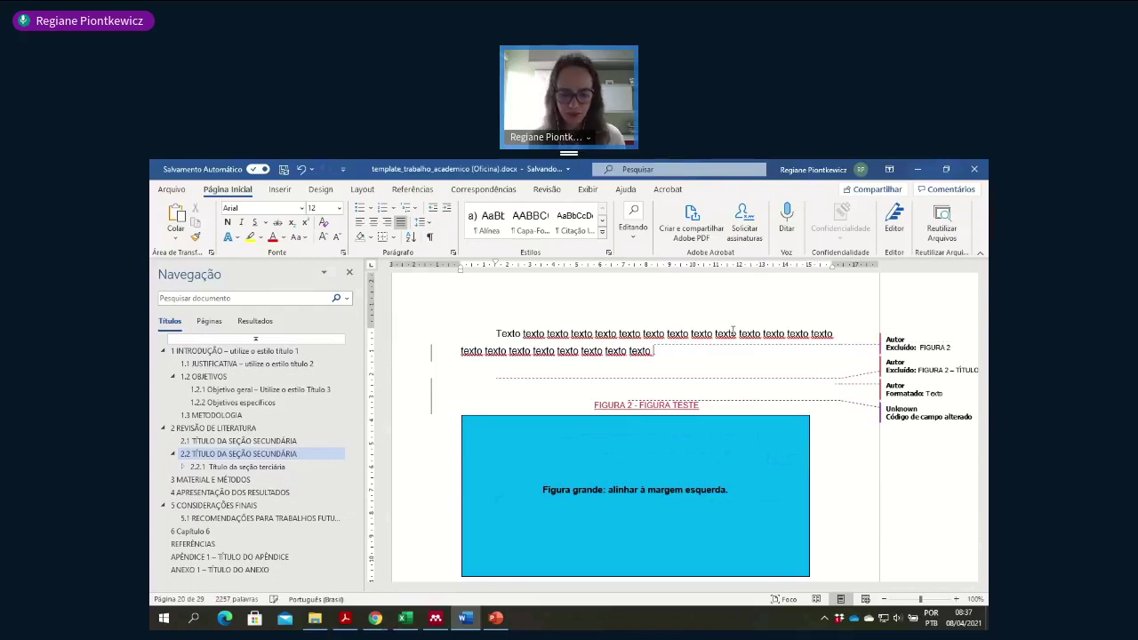
text(conforme )
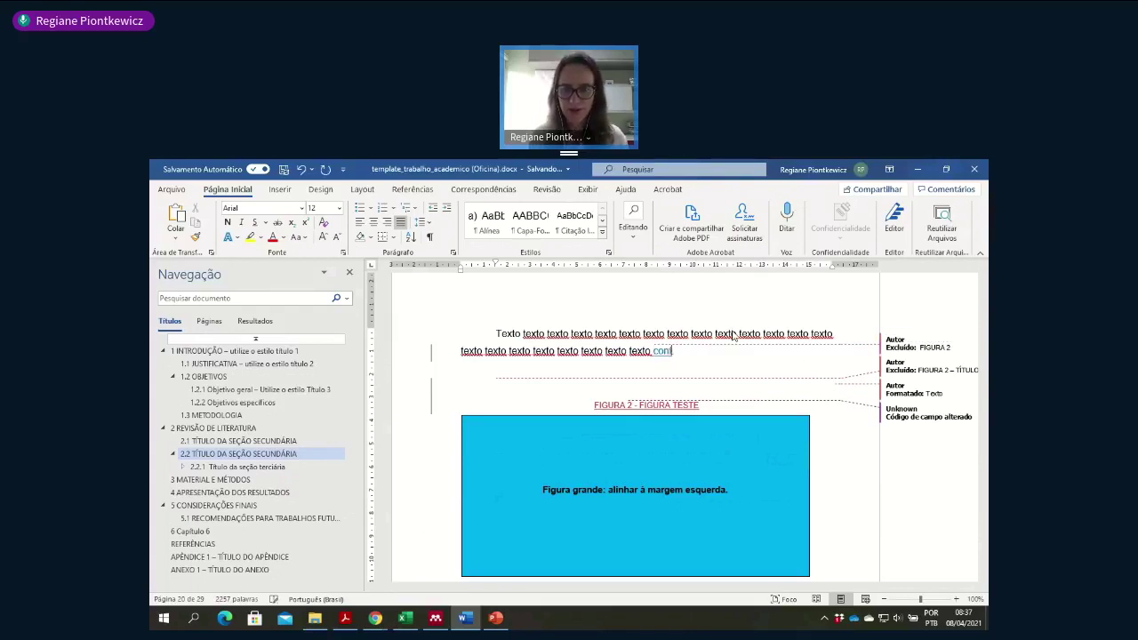
text(demonstrado na)
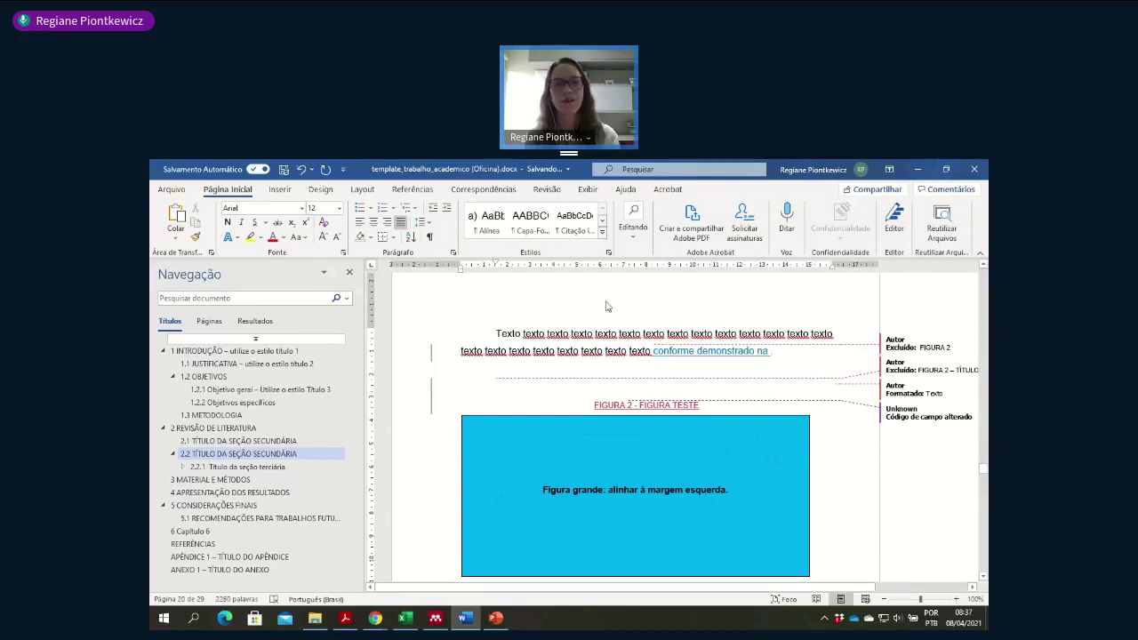
- Insert a hyperlinked cross-reference to "FIGURA 2 - Figura teste" after "conforme demonstrado na", using reference type FIGURA and "Apenas nome e número"
click(547, 190)
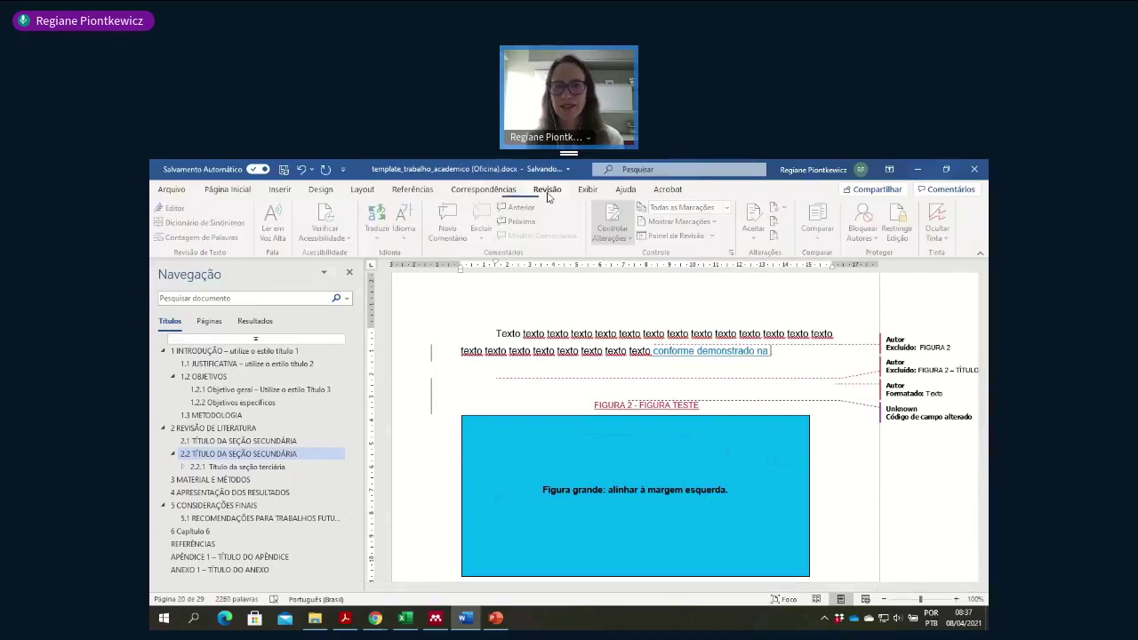
click(412, 189)
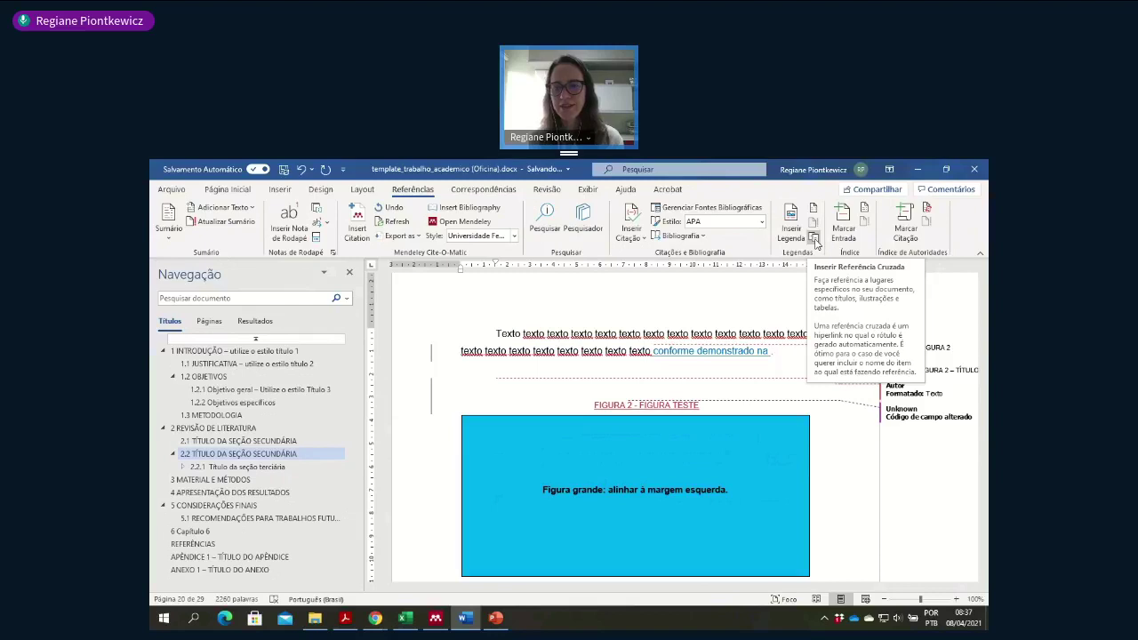
click(814, 240)
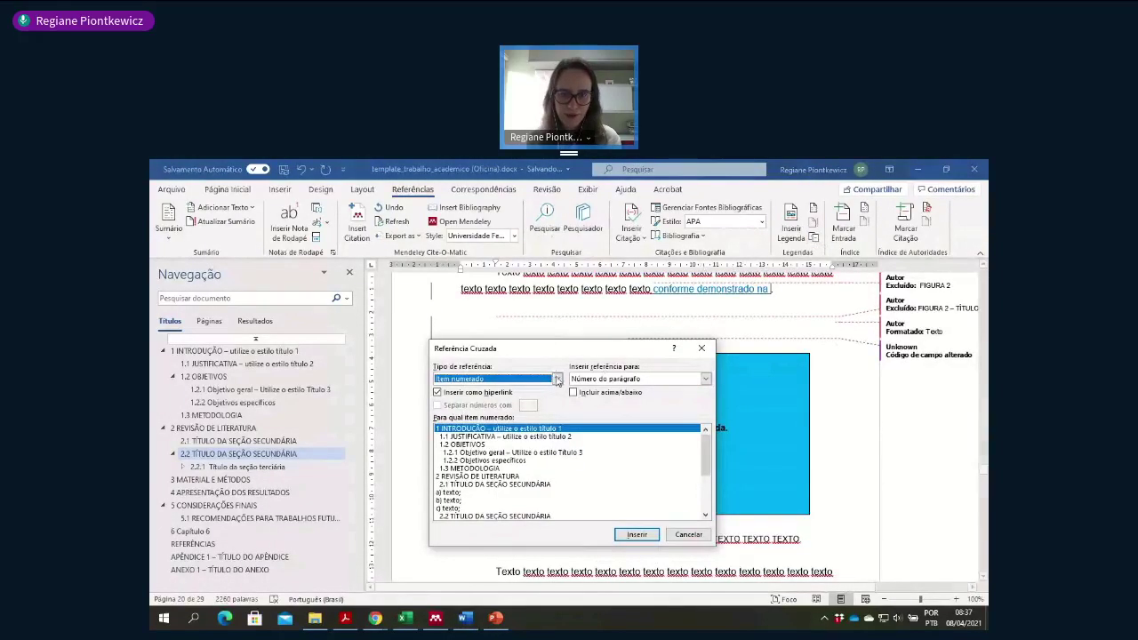
click(557, 380)
click(557, 428)
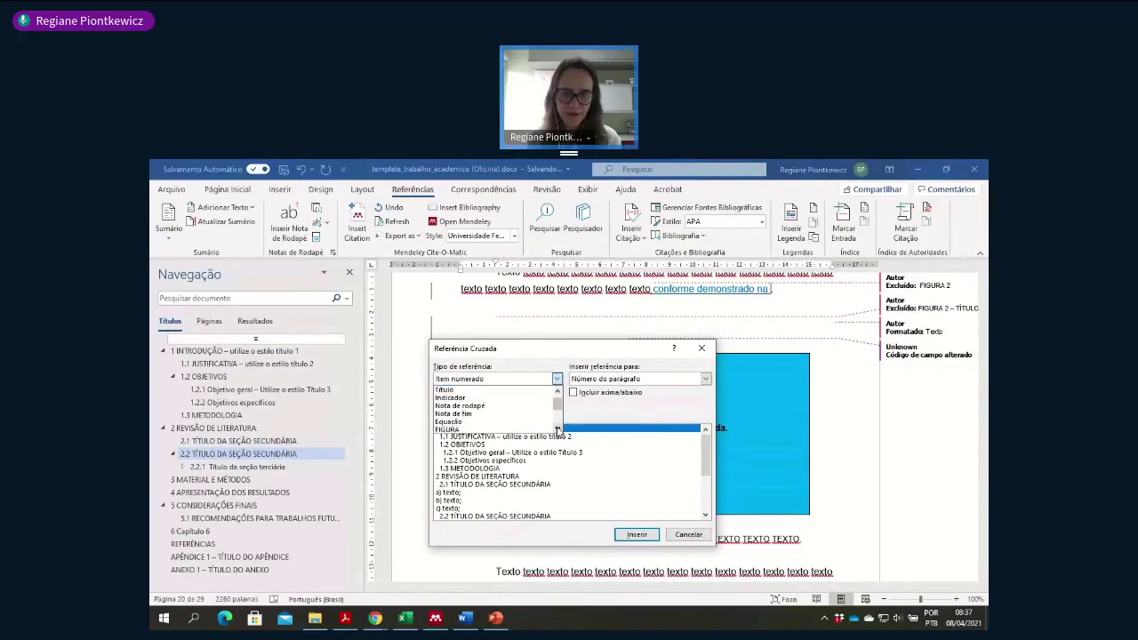
click(557, 427)
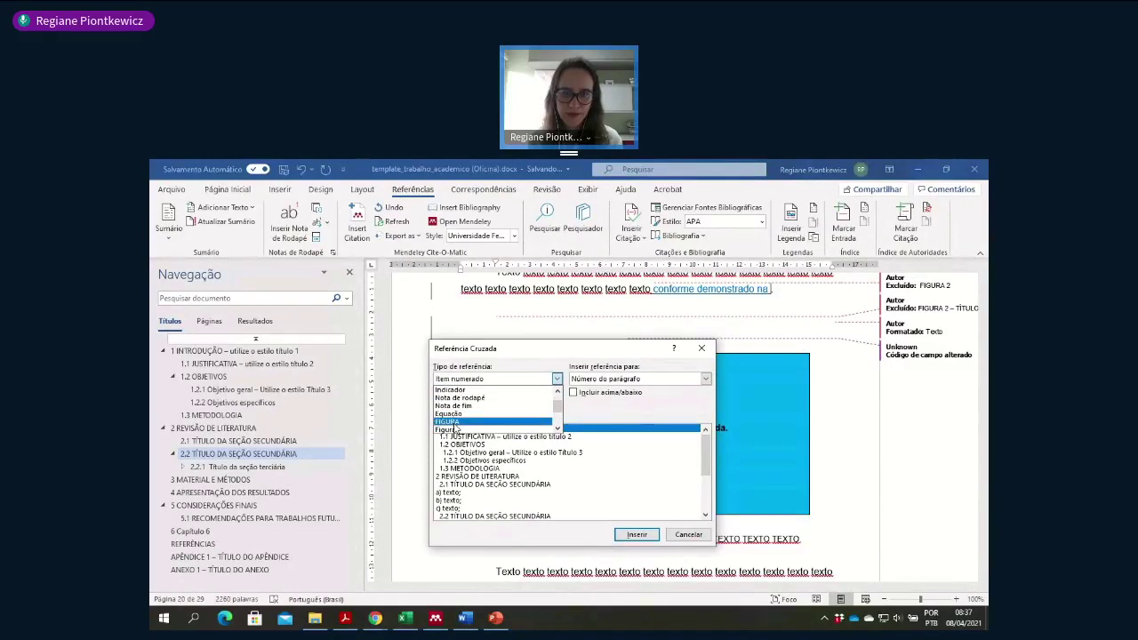
click(455, 423)
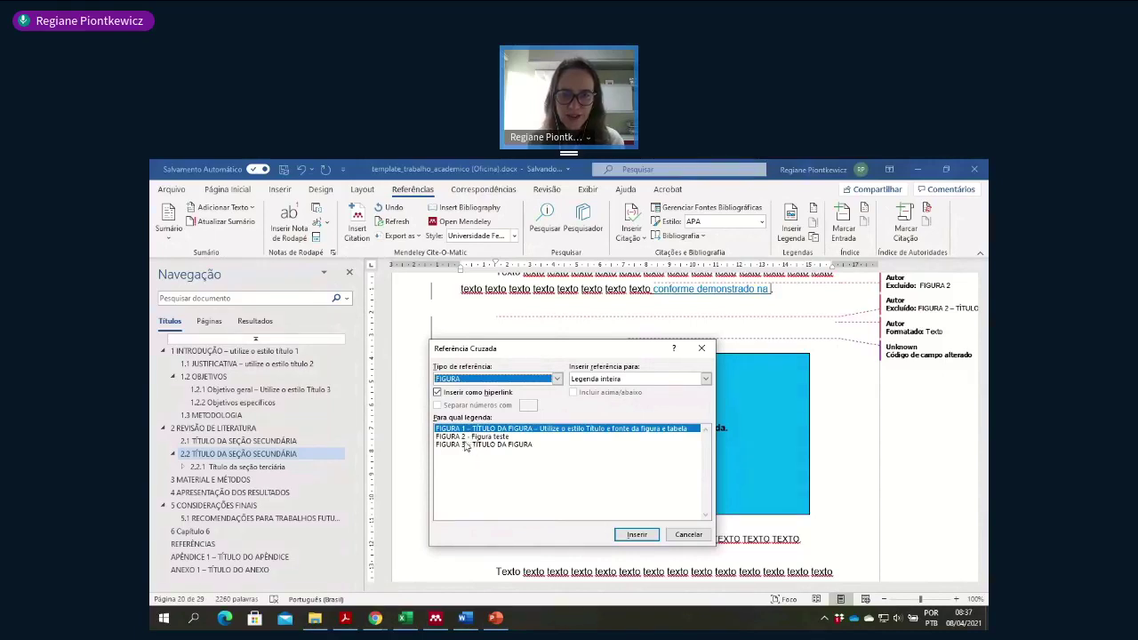
click(473, 437)
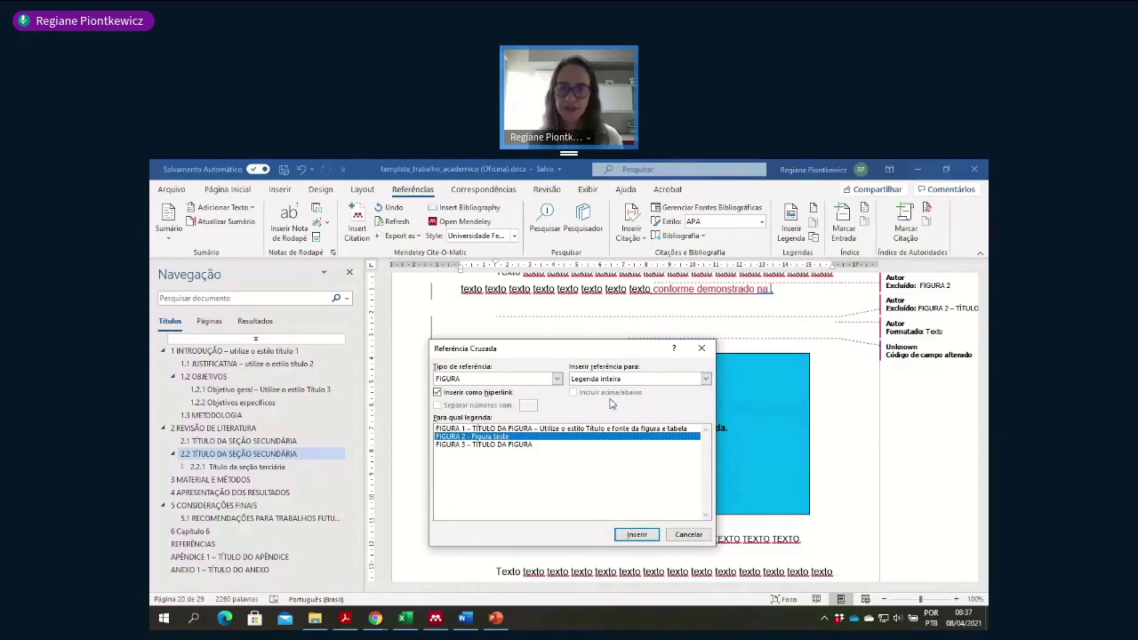
click(705, 379)
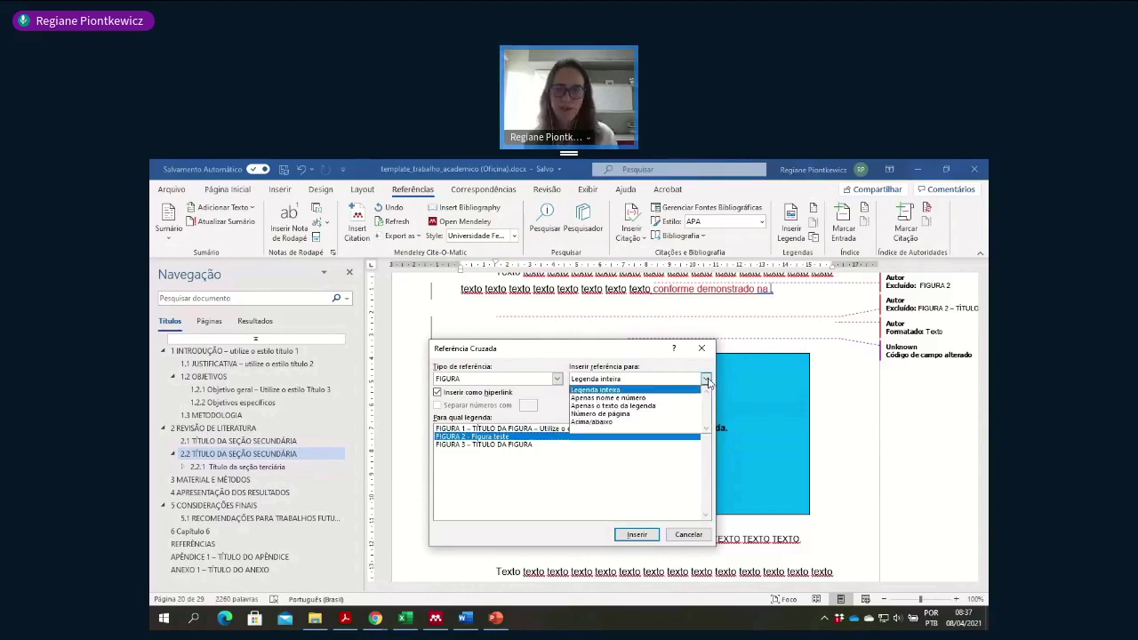
click(628, 400)
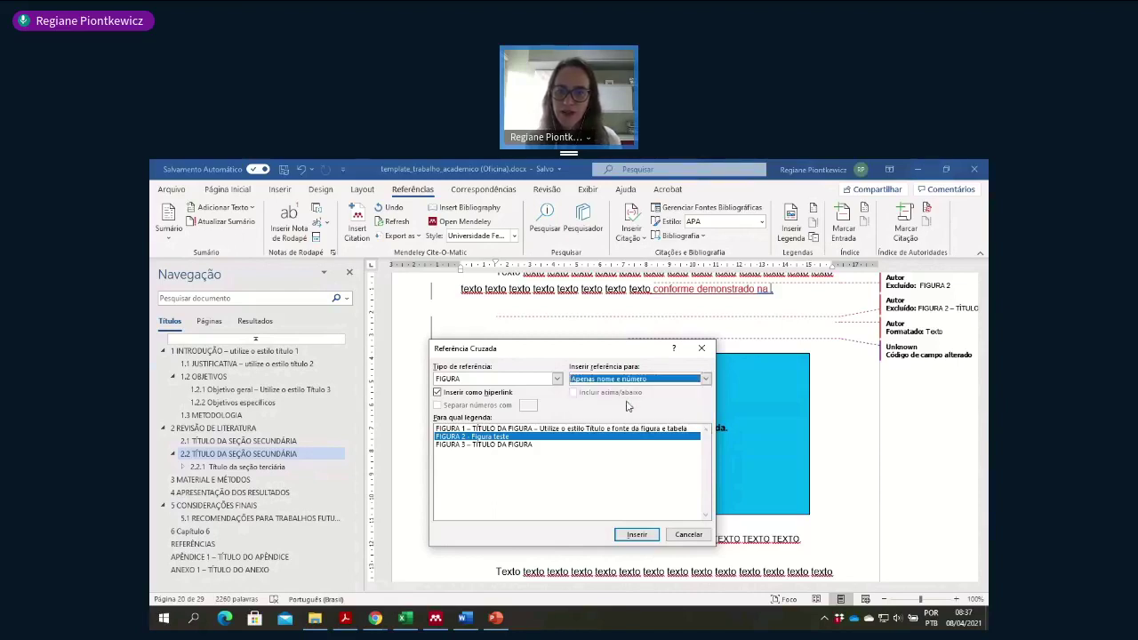
click(637, 535)
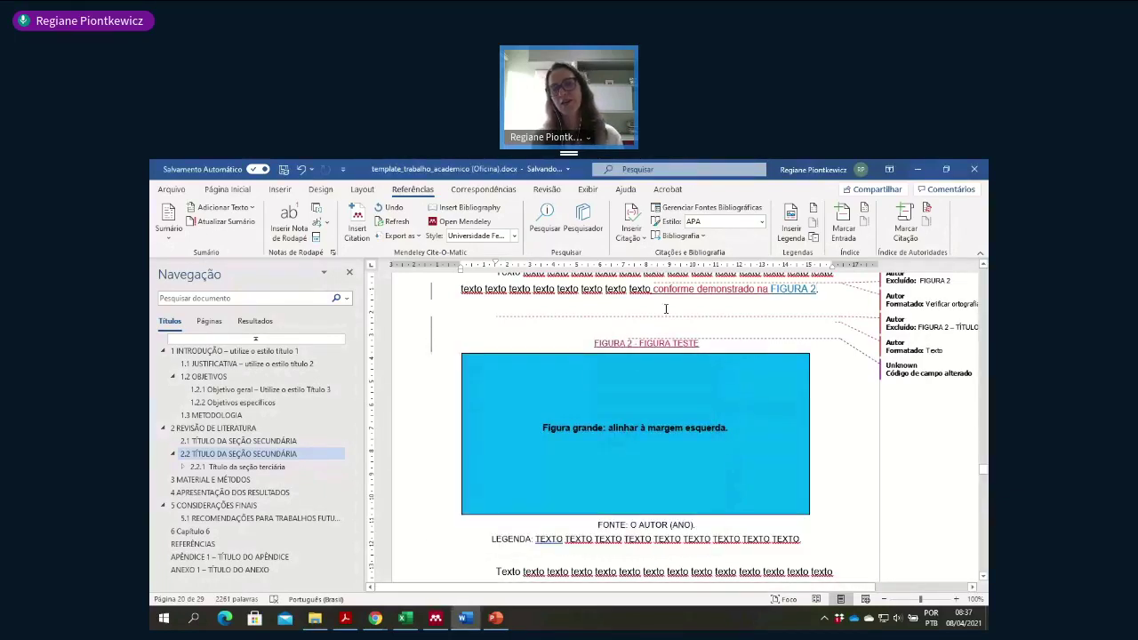
click(783, 290)
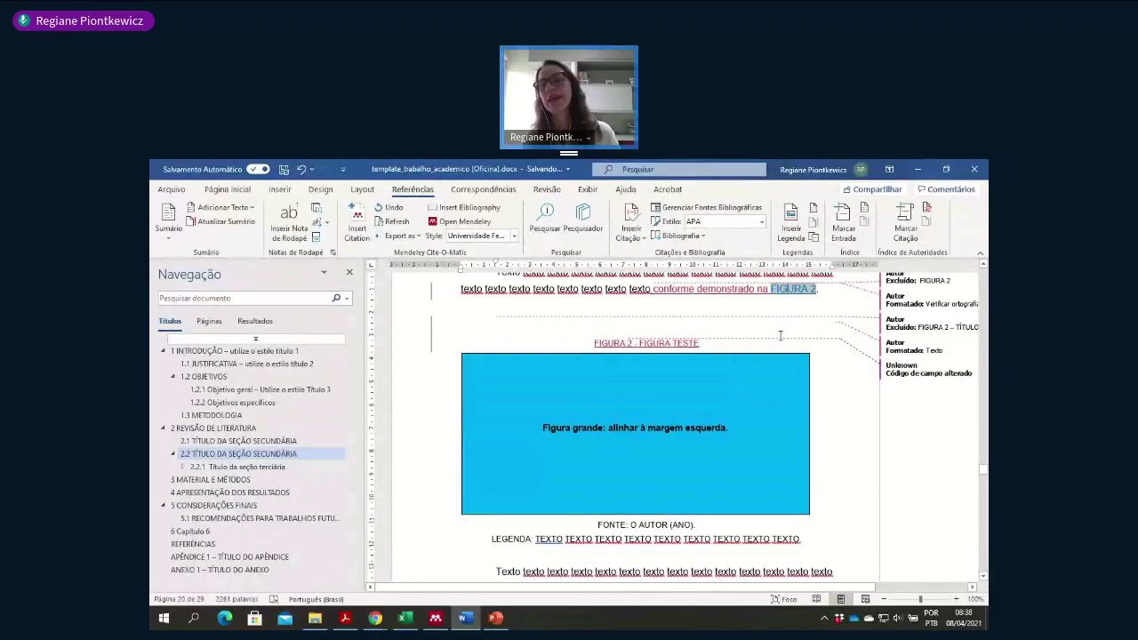
- Delete the small centred figure in section 2.2 together with its FIGURA 1 caption and its source line
scroll(781, 335, up, 1)
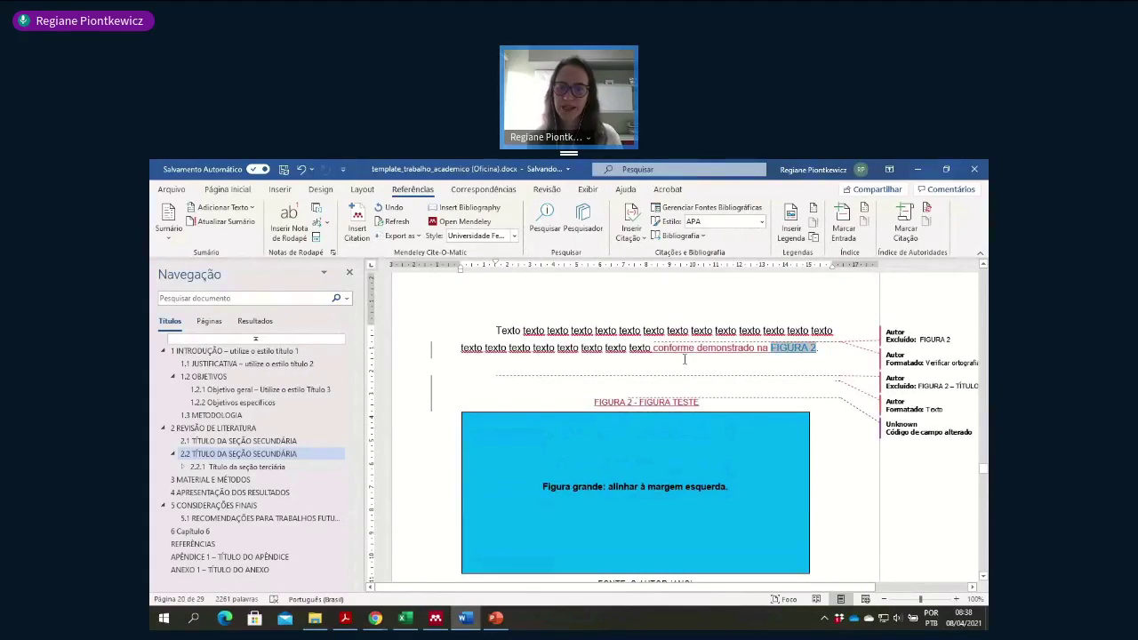
scroll(684, 359, up, 6)
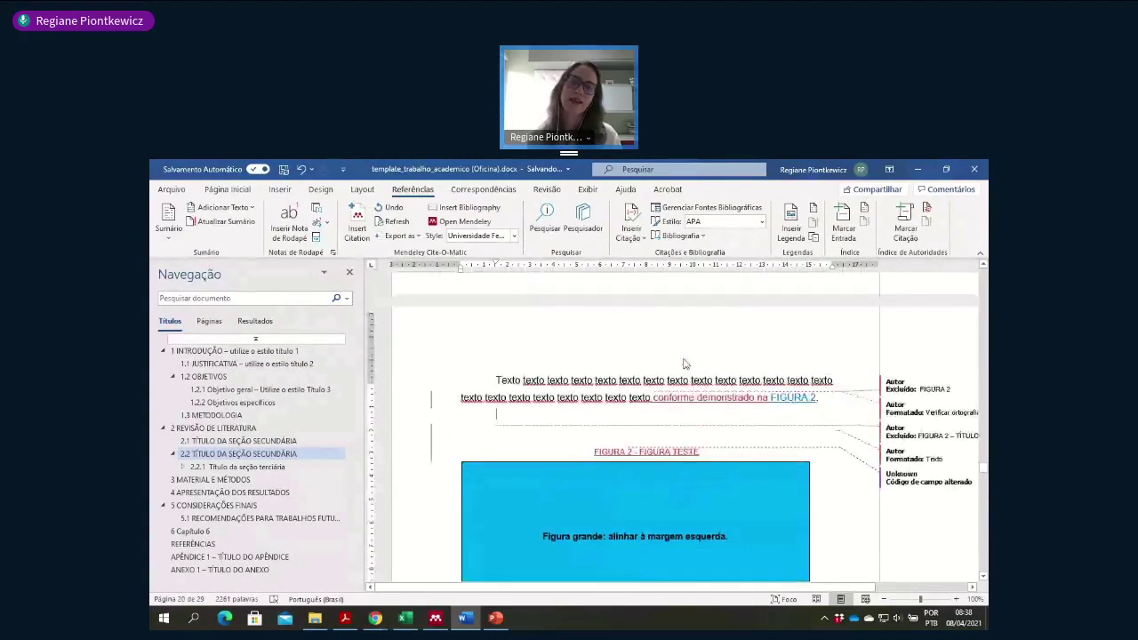
scroll(684, 359, down, 2)
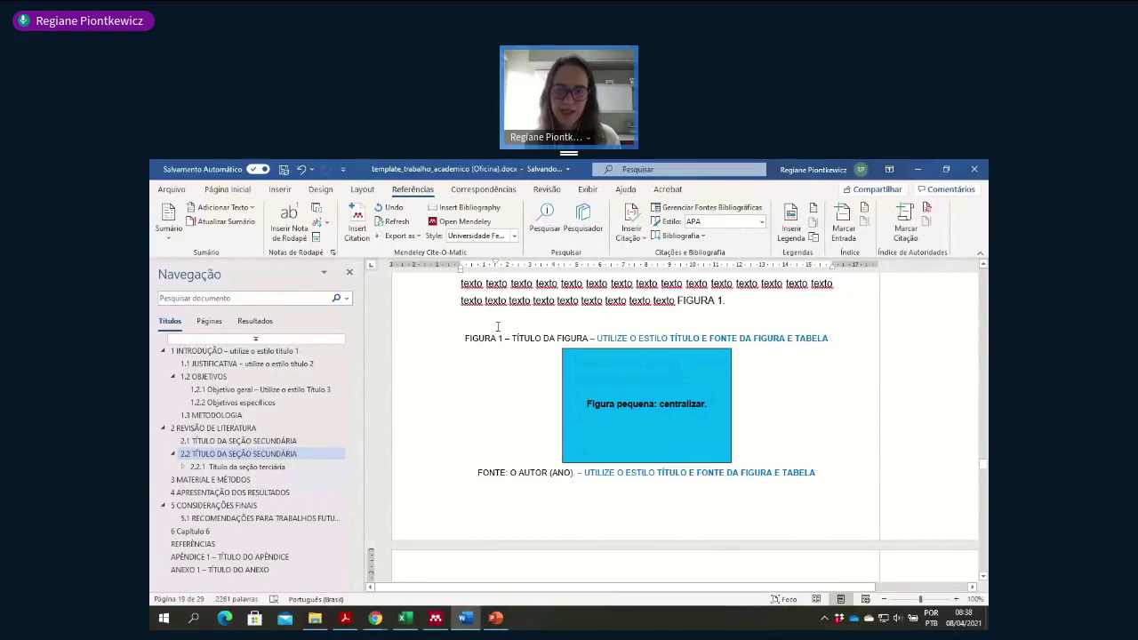
drag(498, 326, 797, 426)
drag(820, 463, 820, 473)
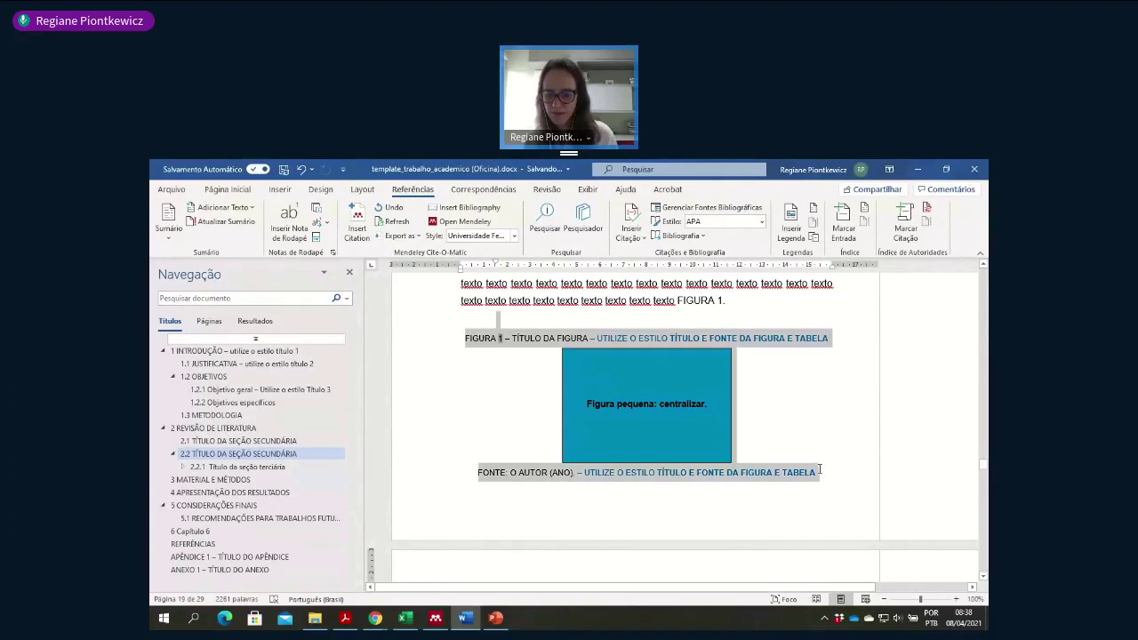
key(Delete)
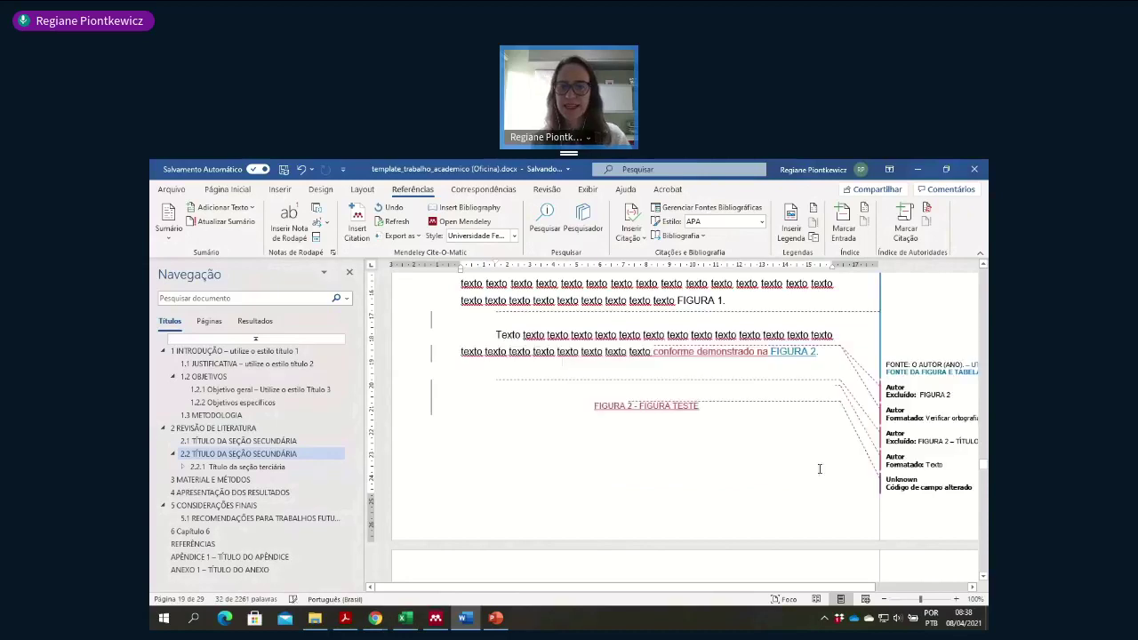
- Examine the caption "Figura teste" and the figure references in the paragraphs of section 2.2
scroll(805, 459, down, 2)
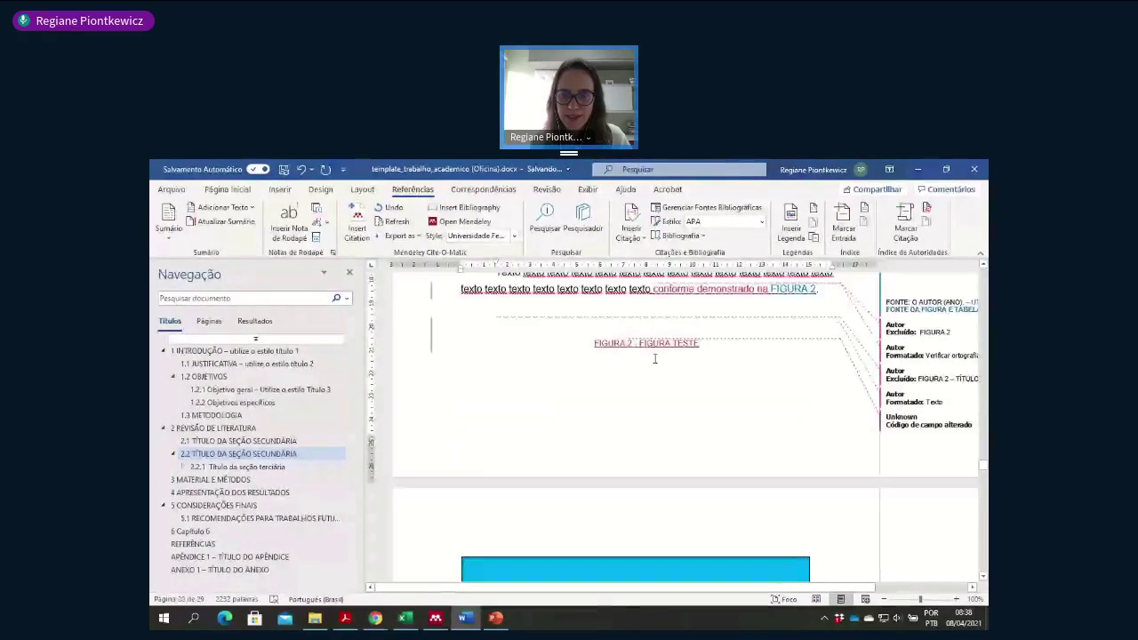
scroll(654, 358, up, 5)
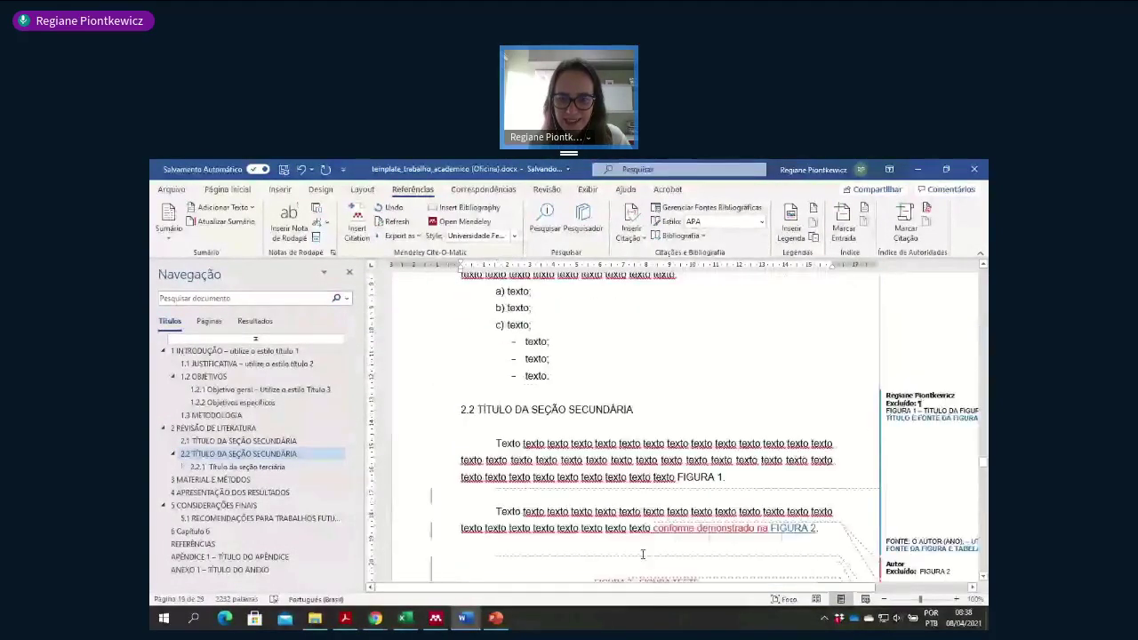
scroll(622, 547, down, 1)
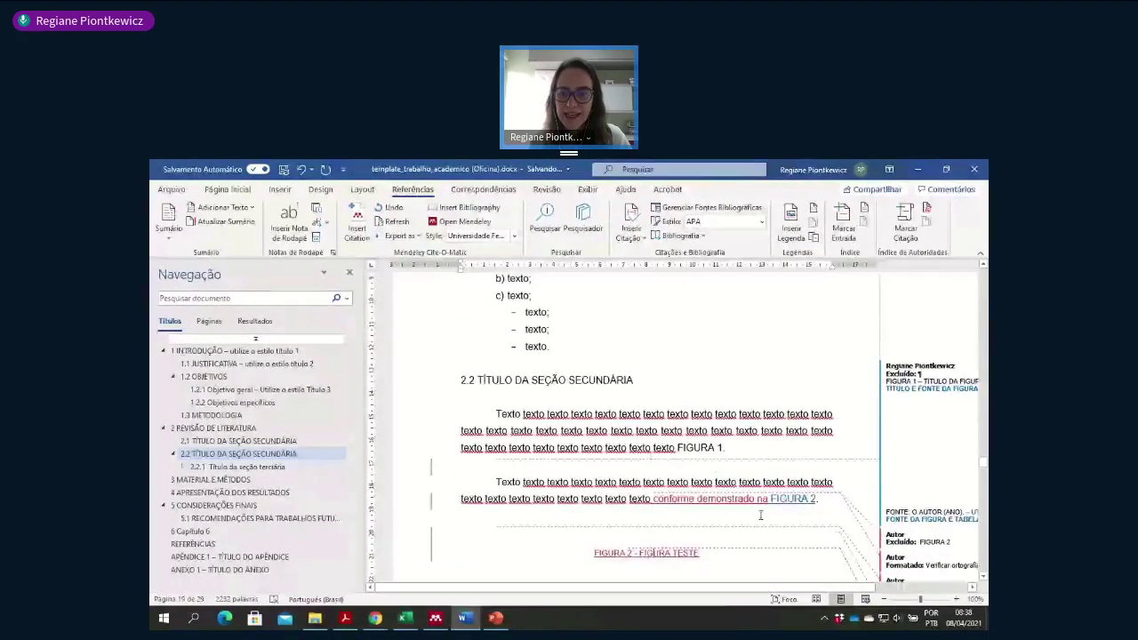
scroll(790, 498, down, 3)
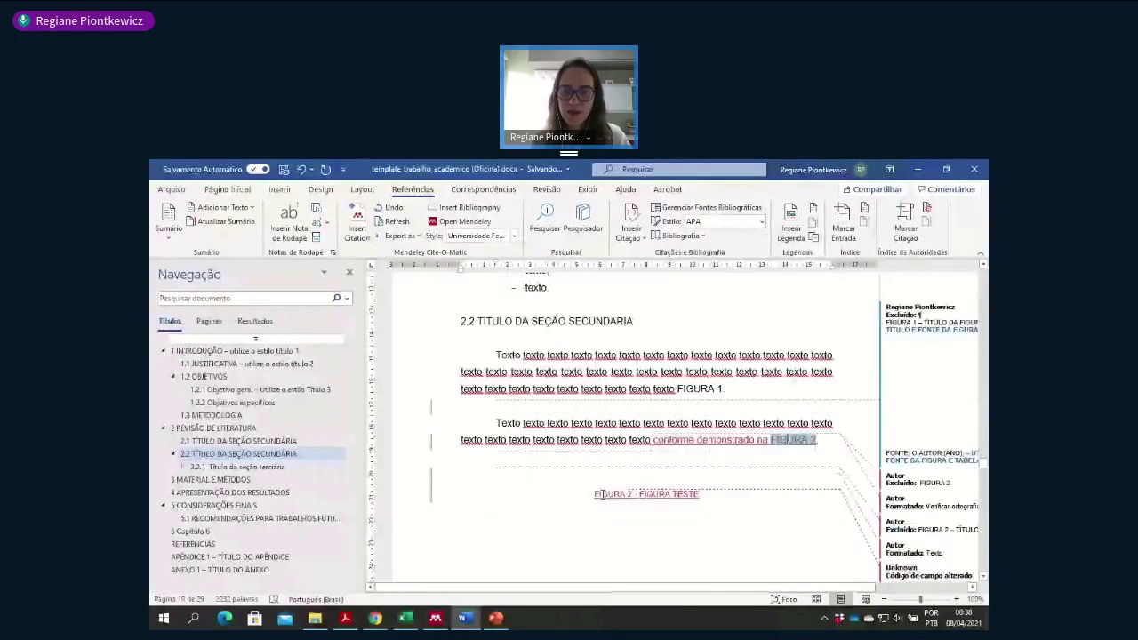
scroll(607, 492, up, 4)
scroll(607, 491, up, 6)
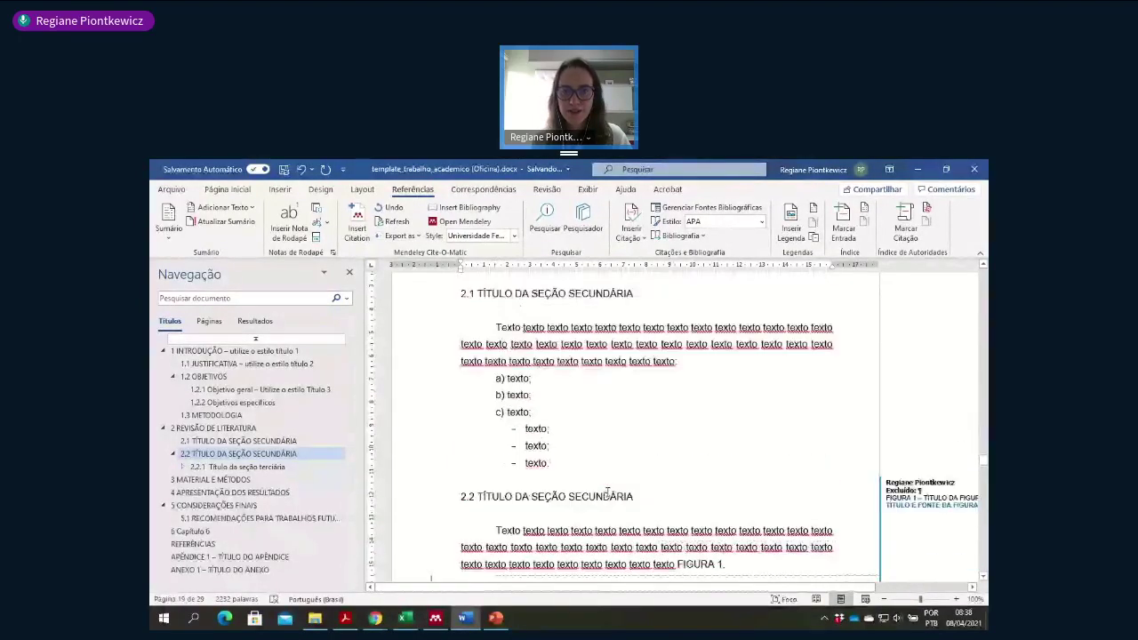
scroll(607, 491, down, 8)
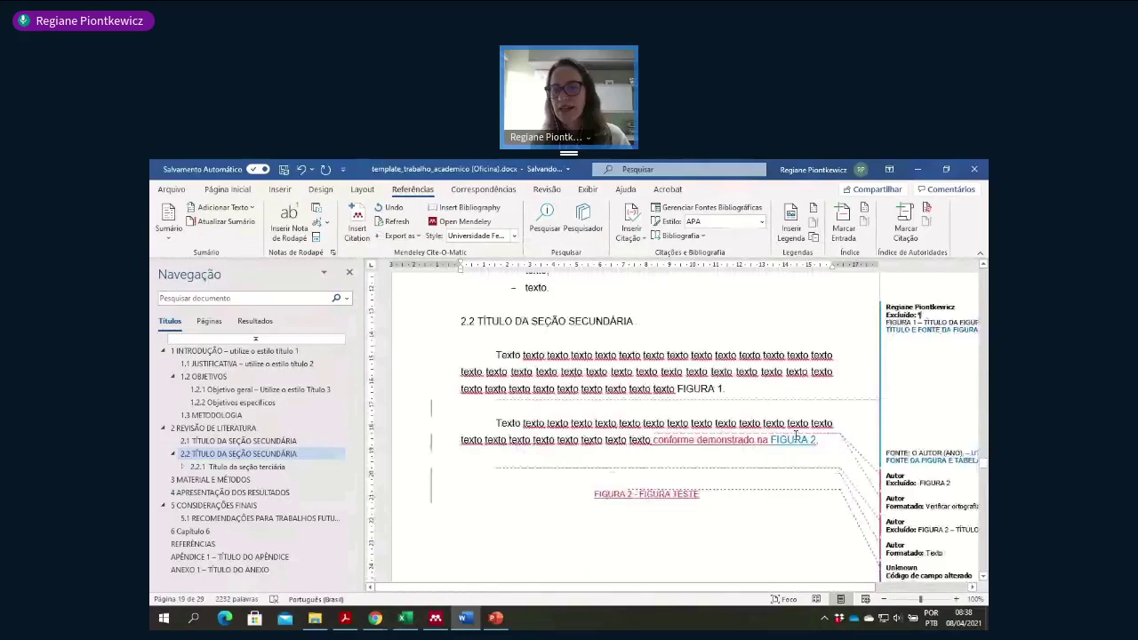
click(794, 439)
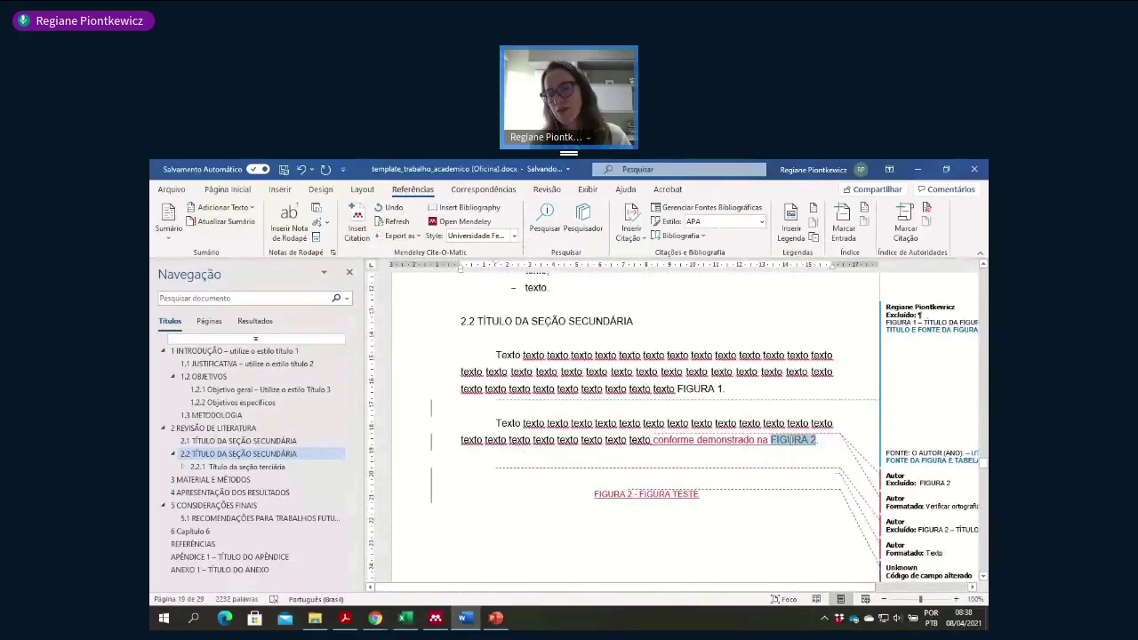
right_click(793, 439)
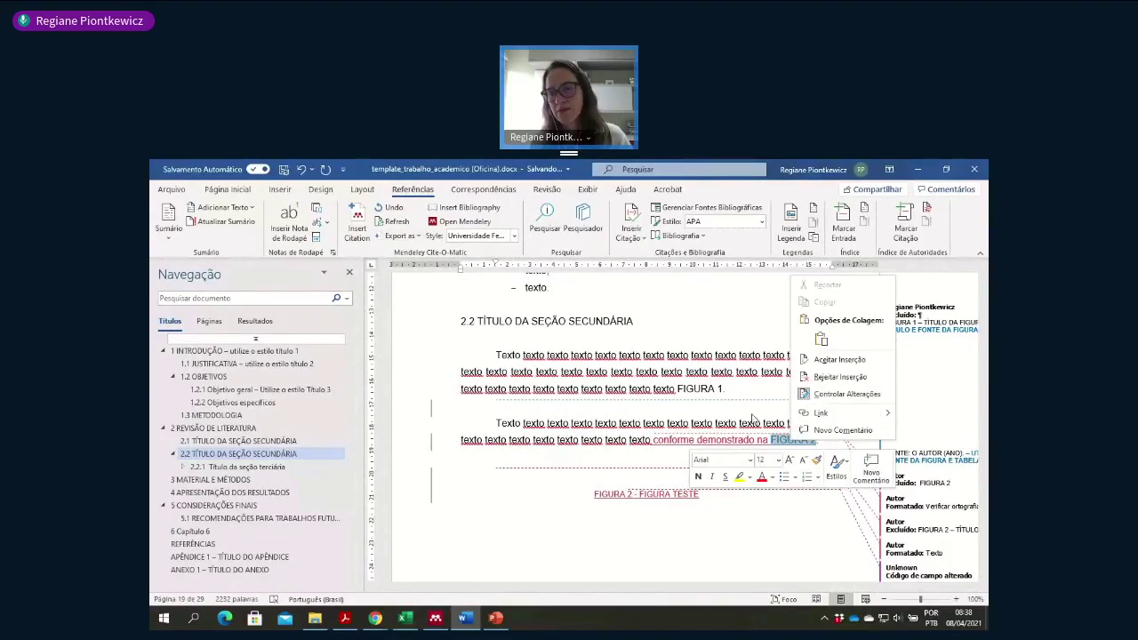
click(786, 446)
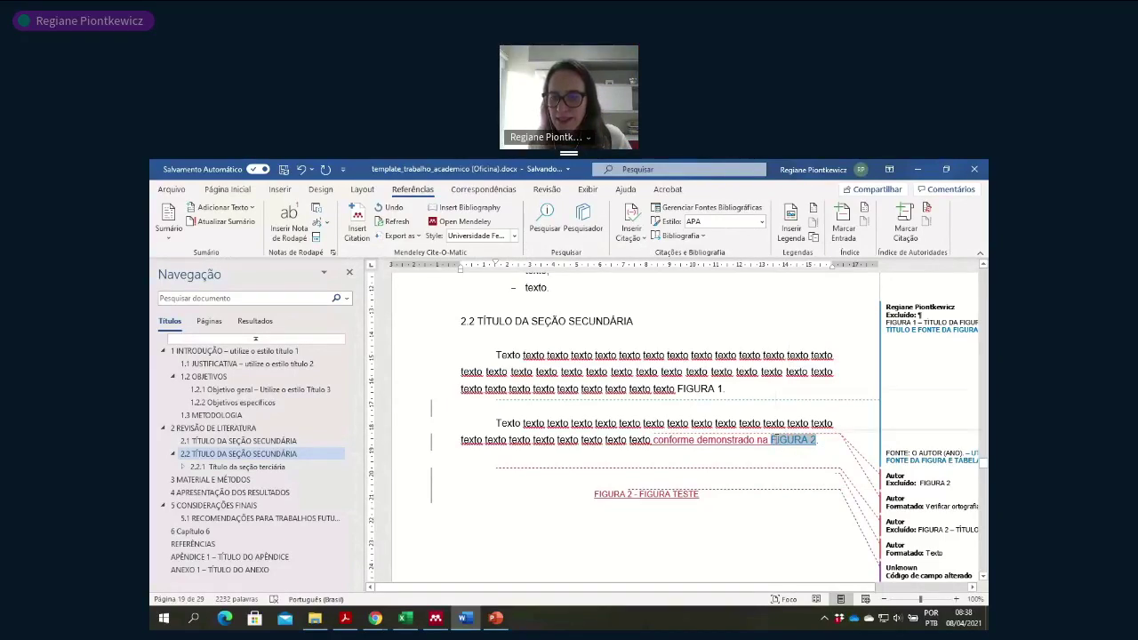
right_click(777, 441)
scroll(776, 442, down, 1)
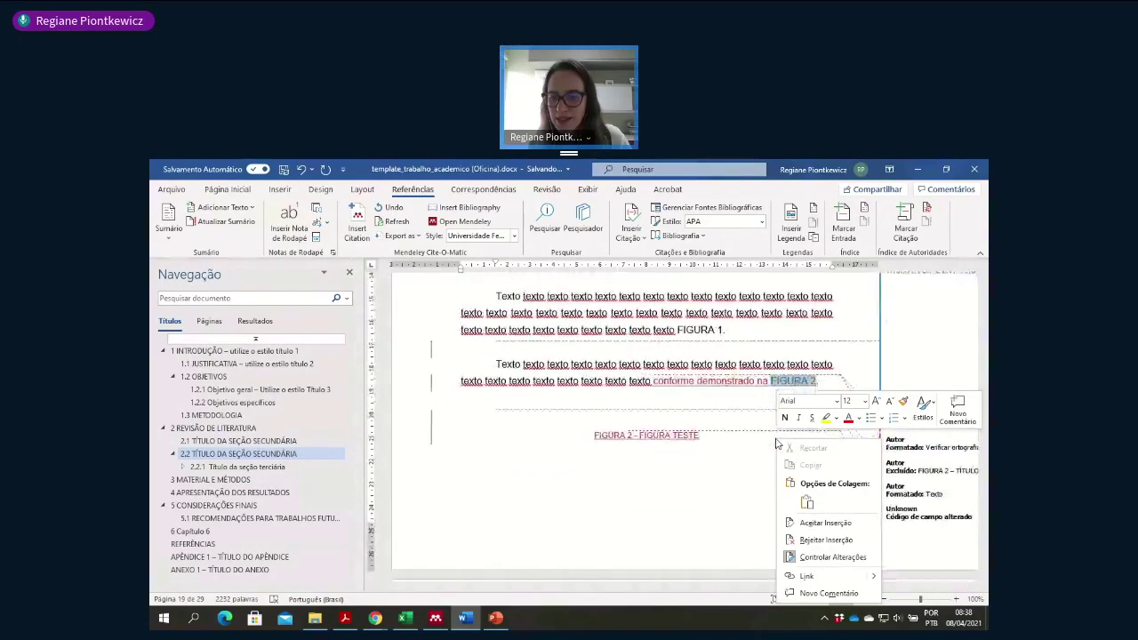
key(Escape)
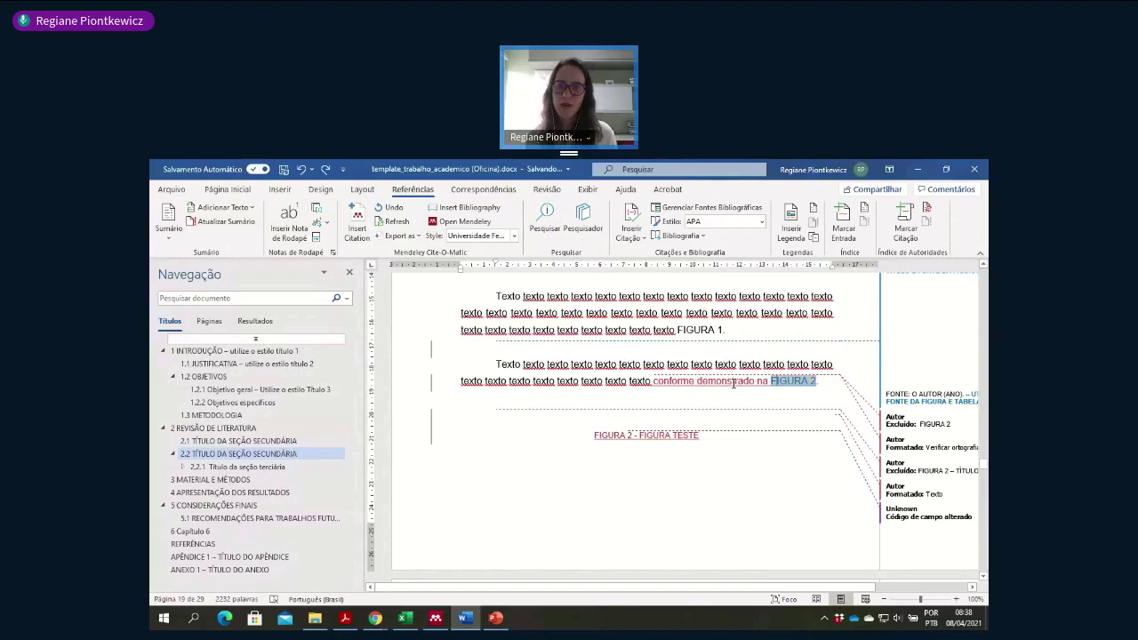
- Refresh the figure numbers and cross-references by opening the print preview, and return to the document
mouse_move(729, 386)
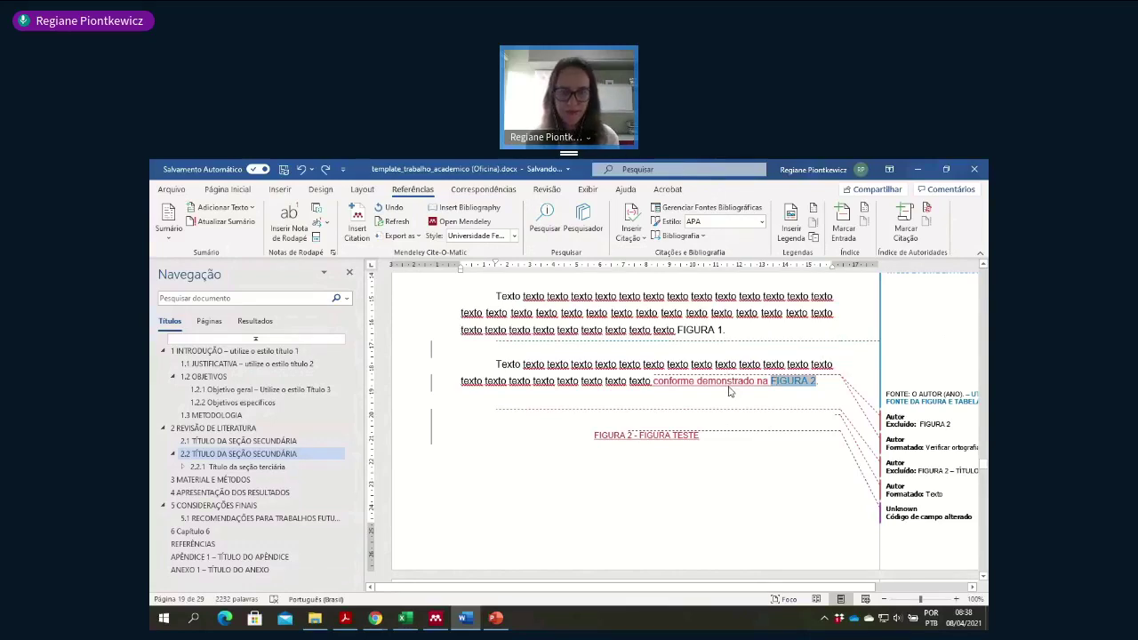
key(ctrl+p)
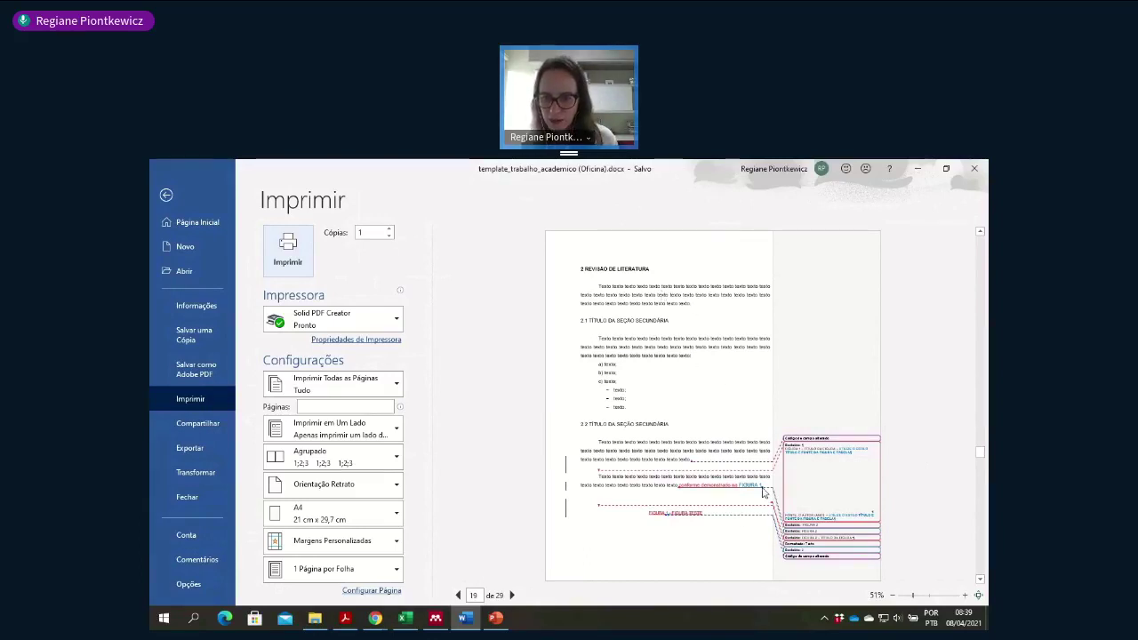
key(Escape)
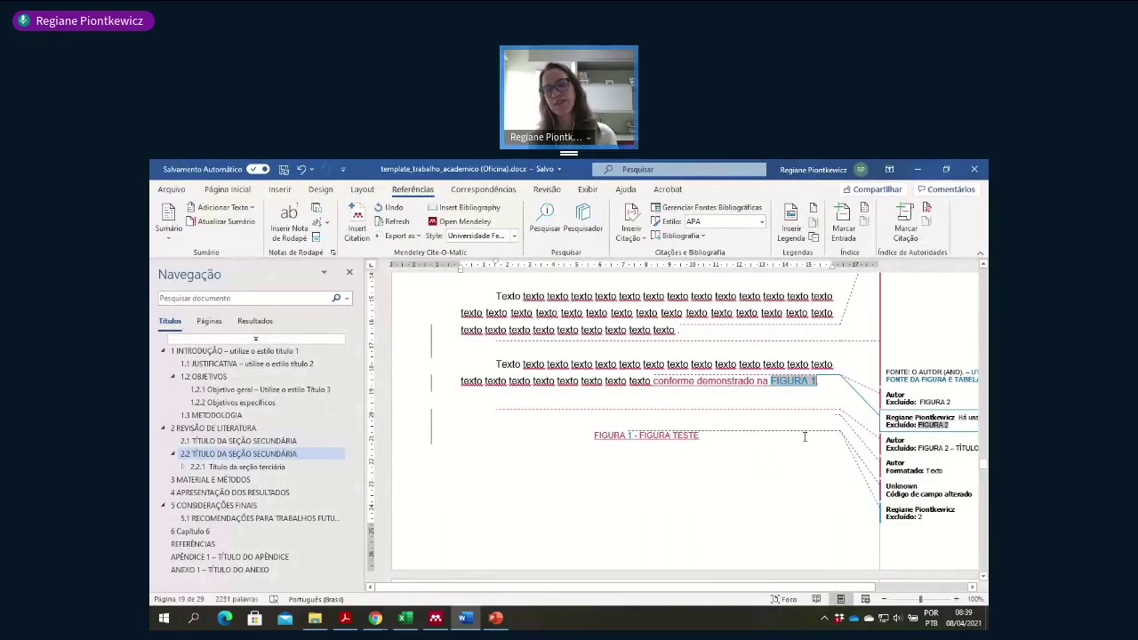
- Check the numbering of the remaining figure and QUADRO captions and their cross-references in the following sections
scroll(804, 437, down, 1)
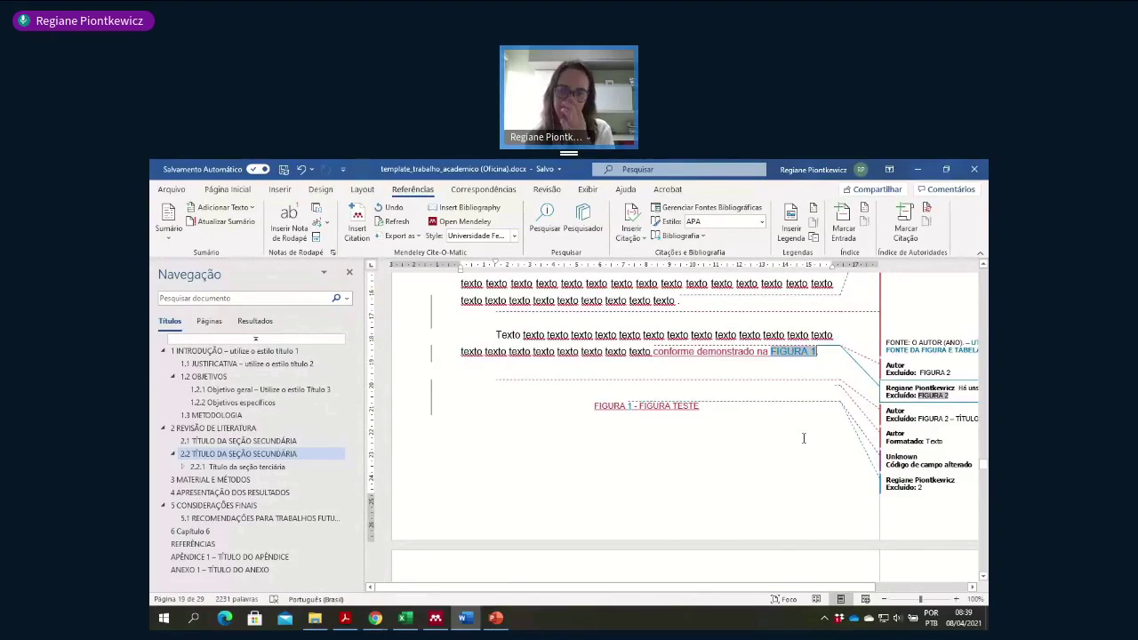
scroll(765, 341, down, 10)
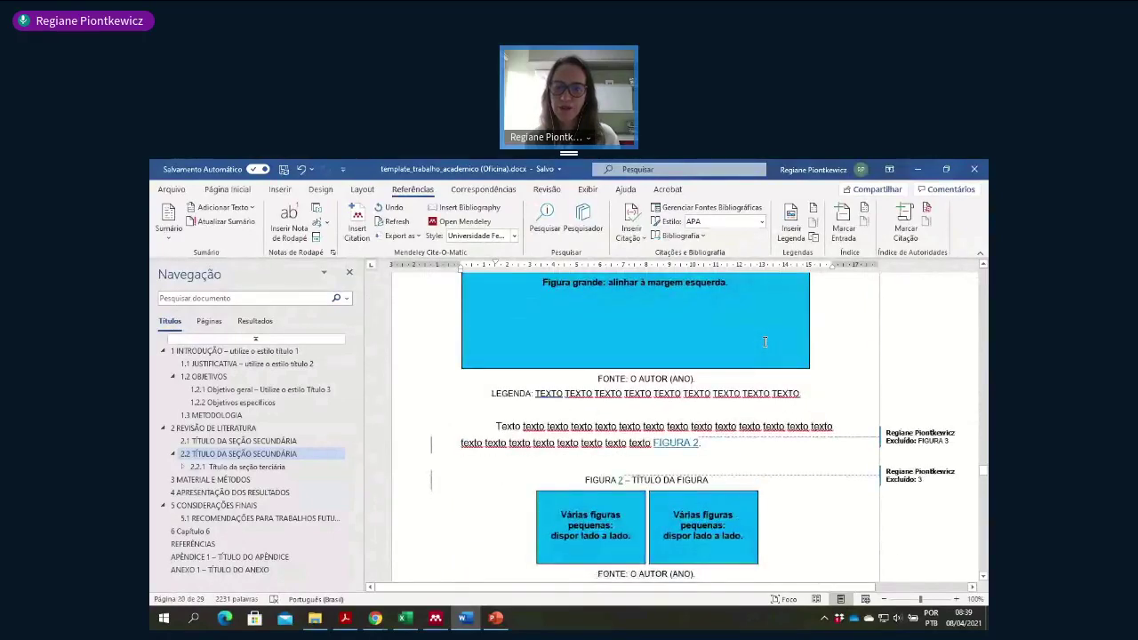
scroll(765, 341, down, 3)
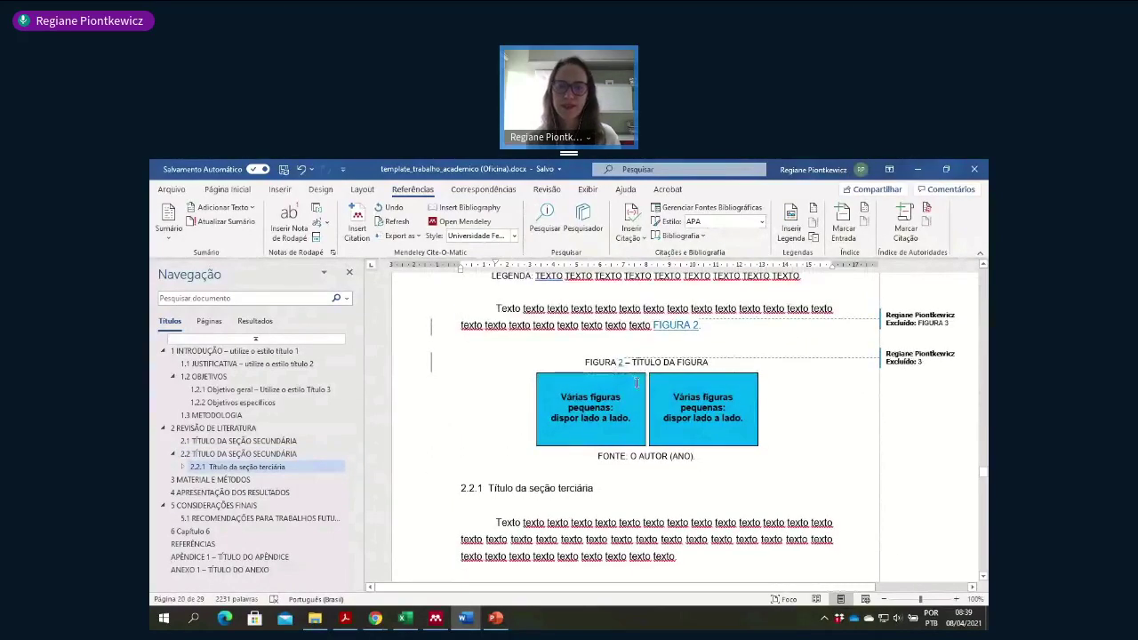
scroll(637, 384, down, 3)
scroll(637, 384, down, 3)
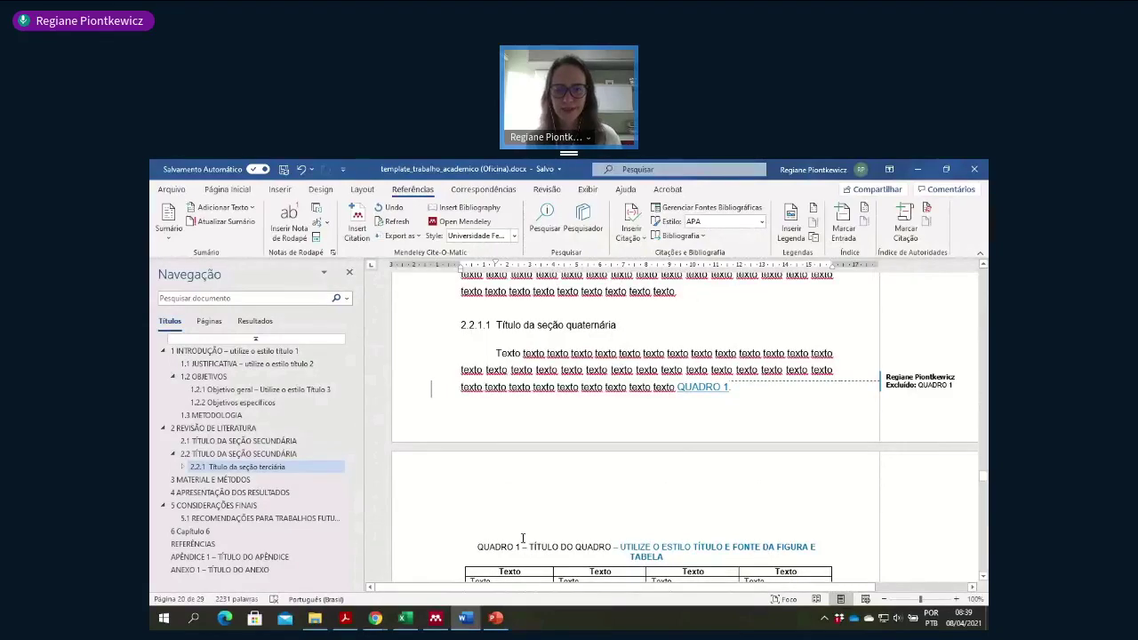
scroll(523, 539, up, 6)
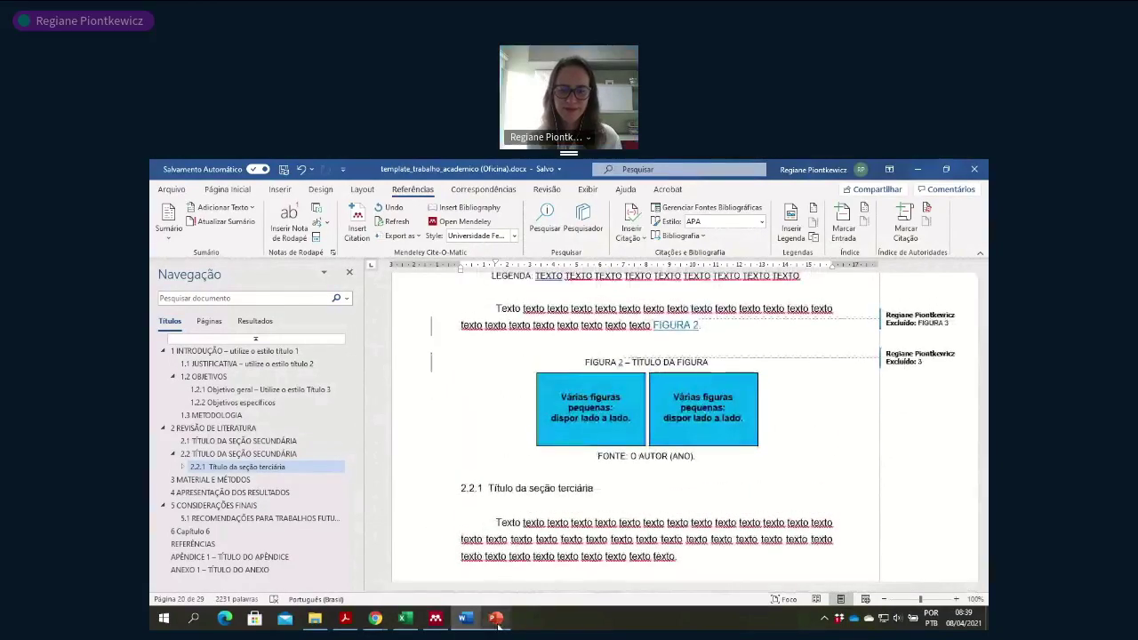
- Check the audience questions in the ConferênciaWeb window in Chrome, and switch to PowerPoint to present slide 14 on figures and cross-references
mouse_move(377, 620)
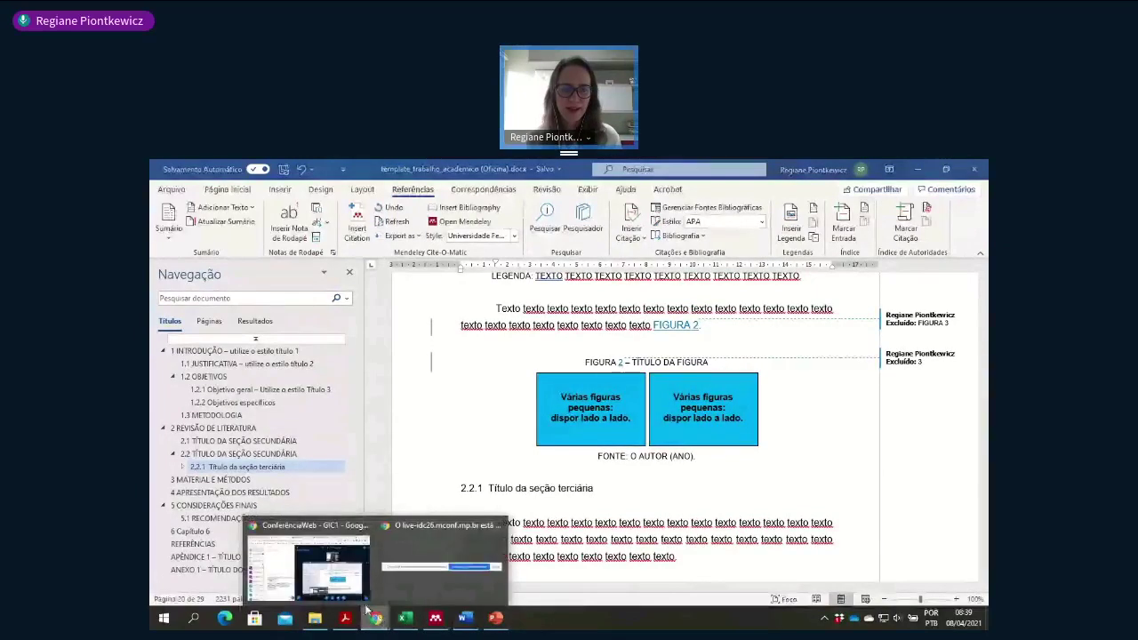
click(310, 564)
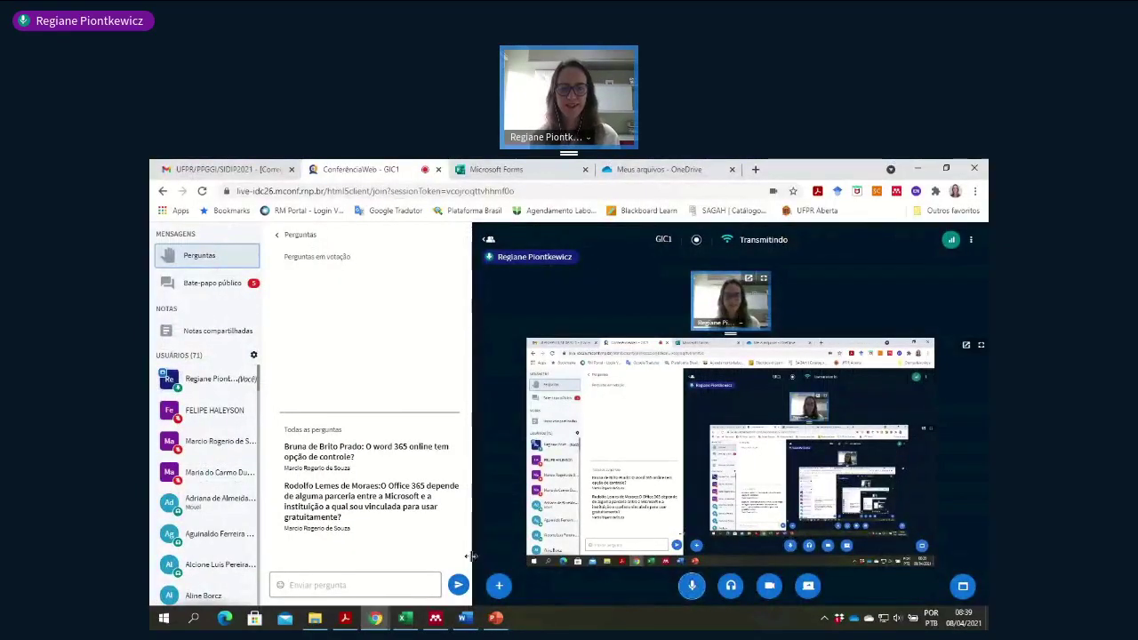
click(497, 619)
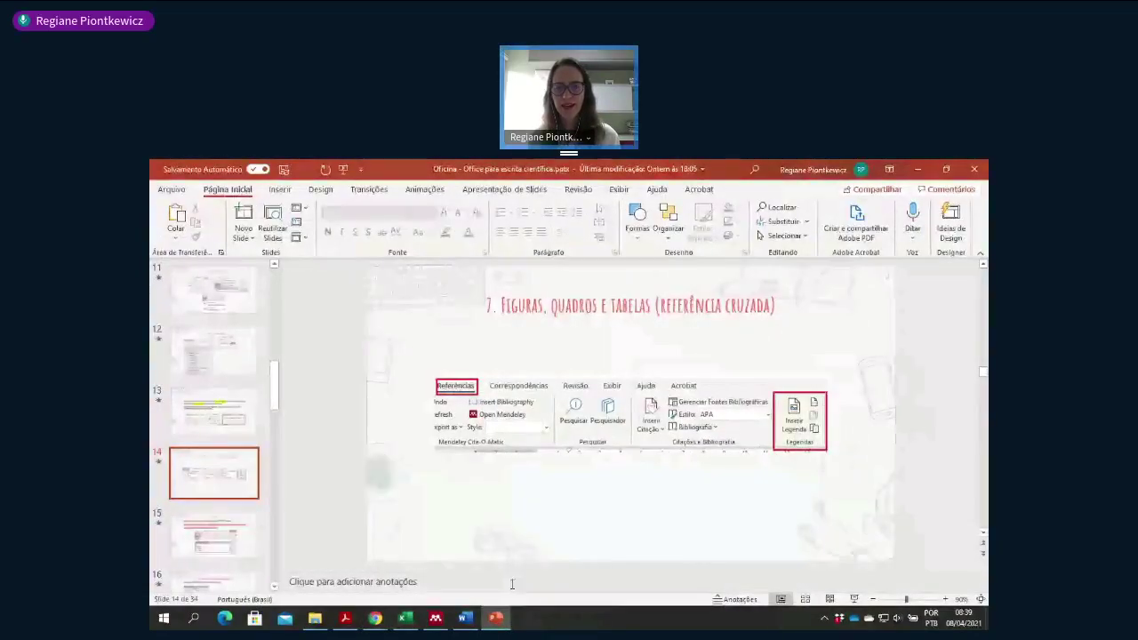
click(465, 618)
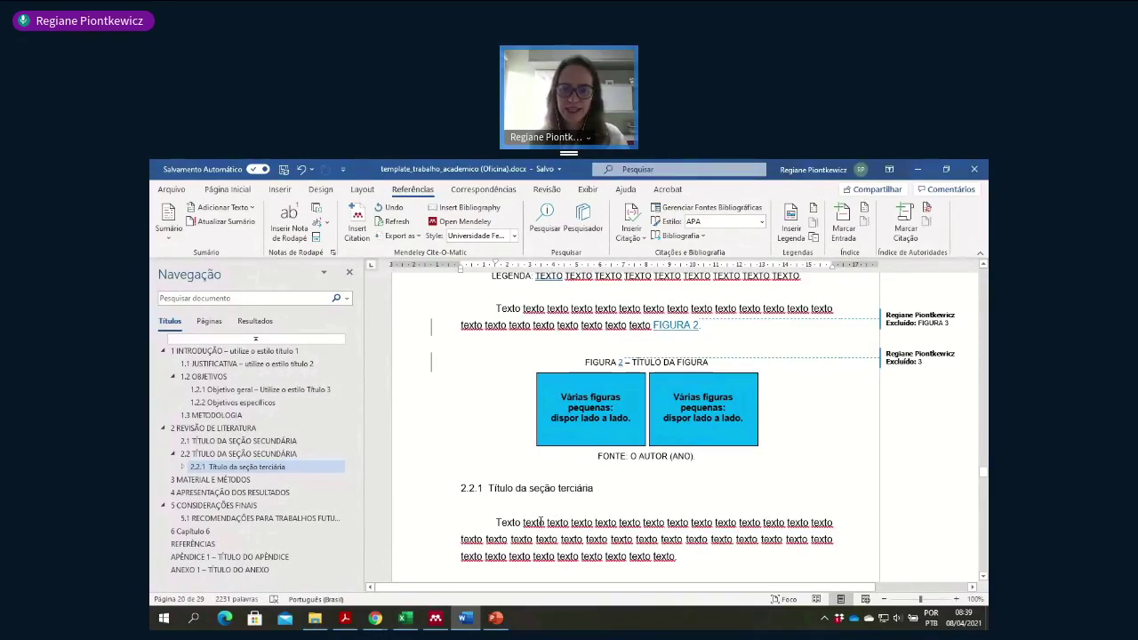
click(494, 617)
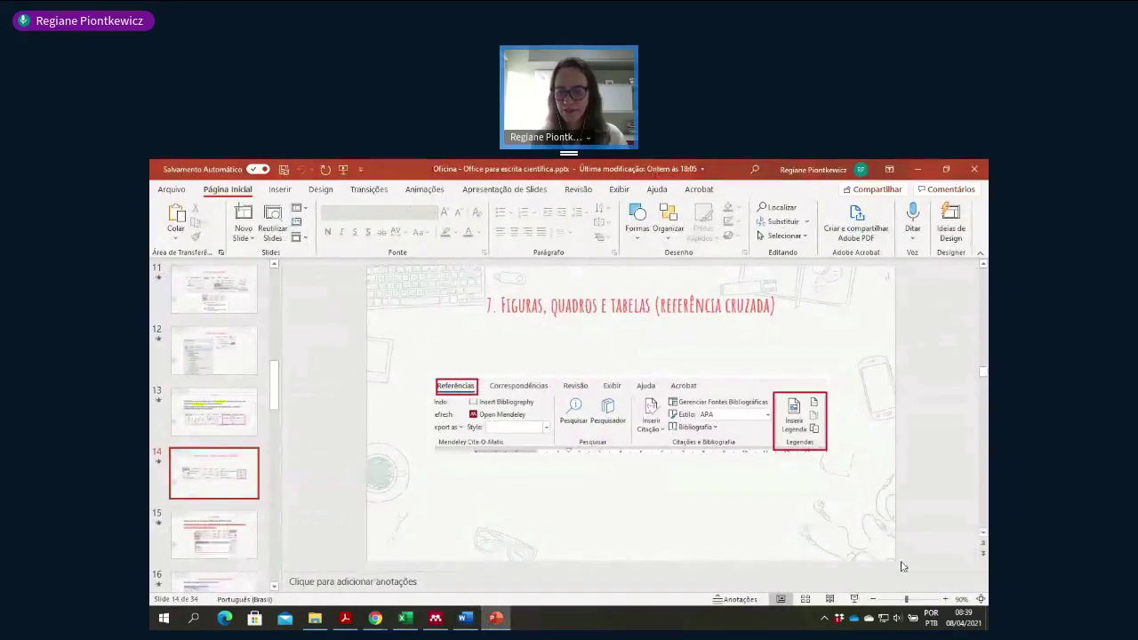
click(855, 600)
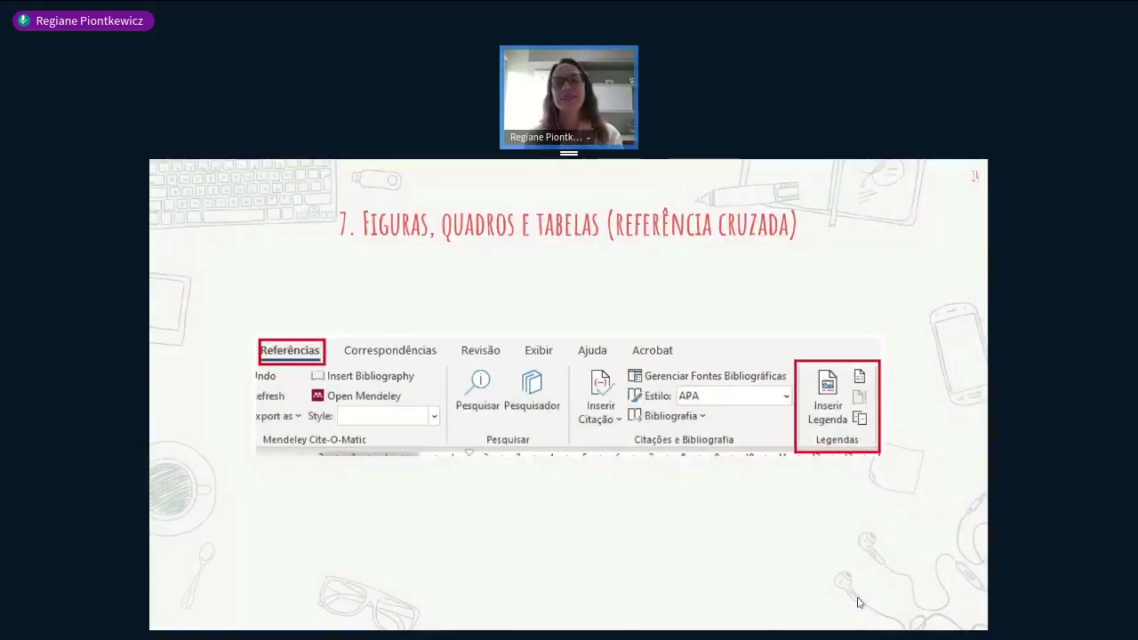
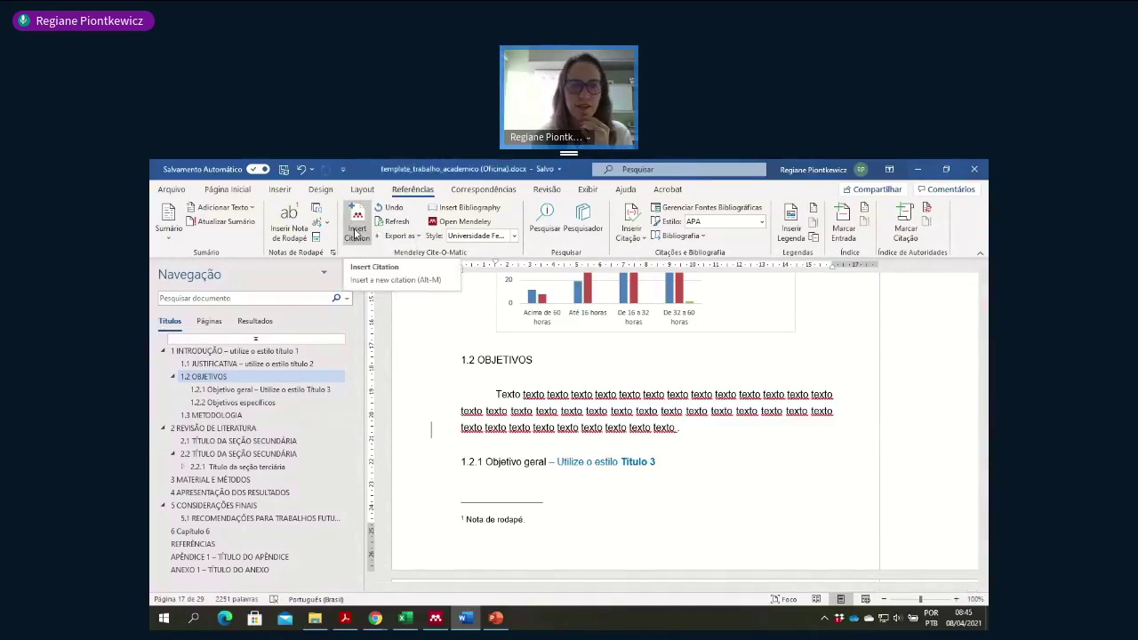
- Start a Mendeley citation at the end of the section 1.2 OBJETIVOS paragraph and search the library by the author's surname
click(357, 233)
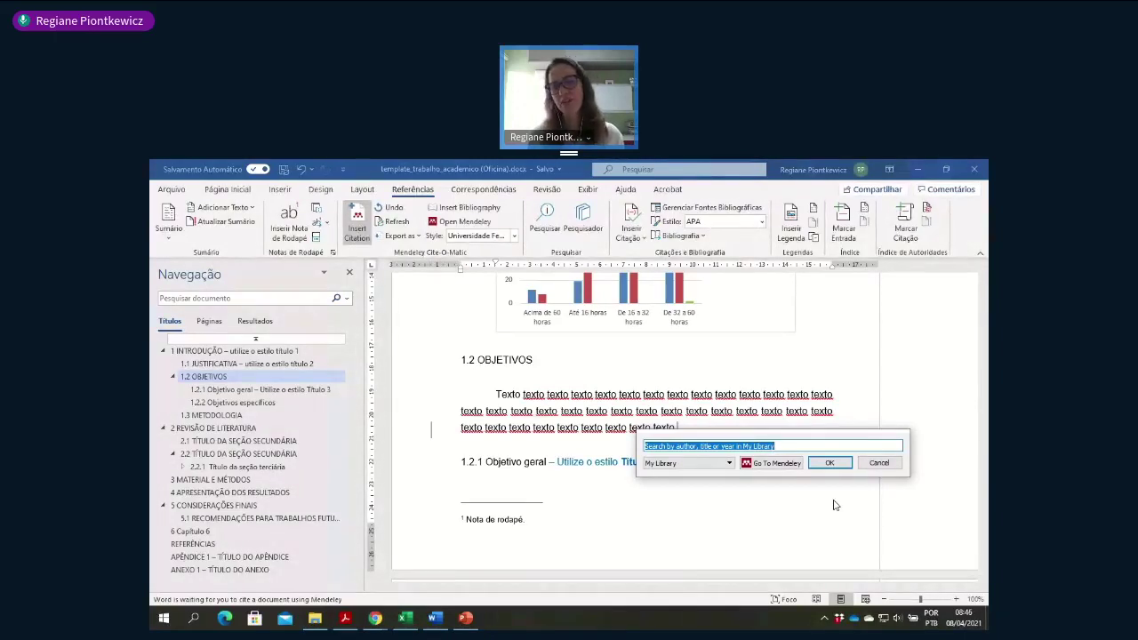
text(freitas)
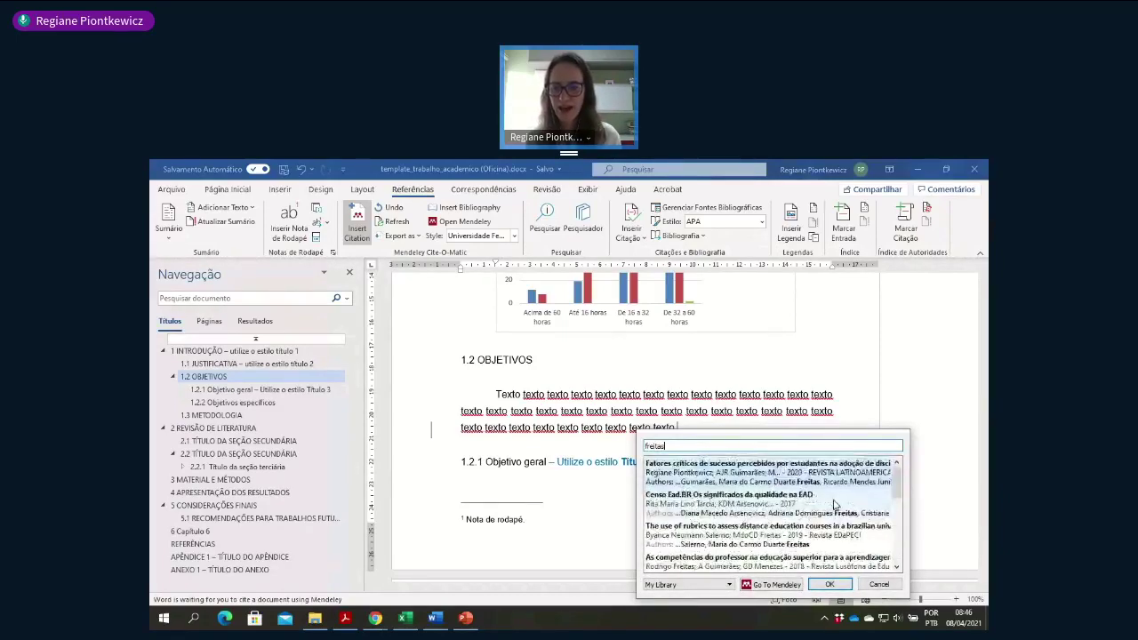
scroll(834, 505, down, 5)
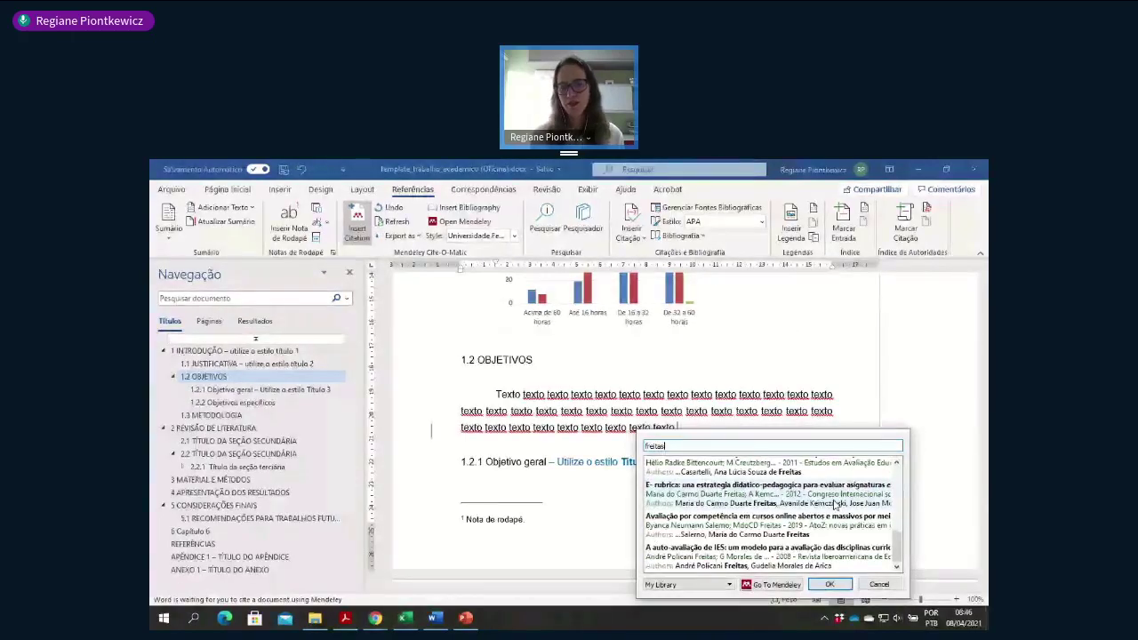
- Replace the citation search with the author's given names and look through the matching references
key(BackSpace)
key(BackSpace)
key(BackSpace)
key(BackSpace)
key(BackSpace)
key(BackSpace)
key(BackSpace)
text(maria do )
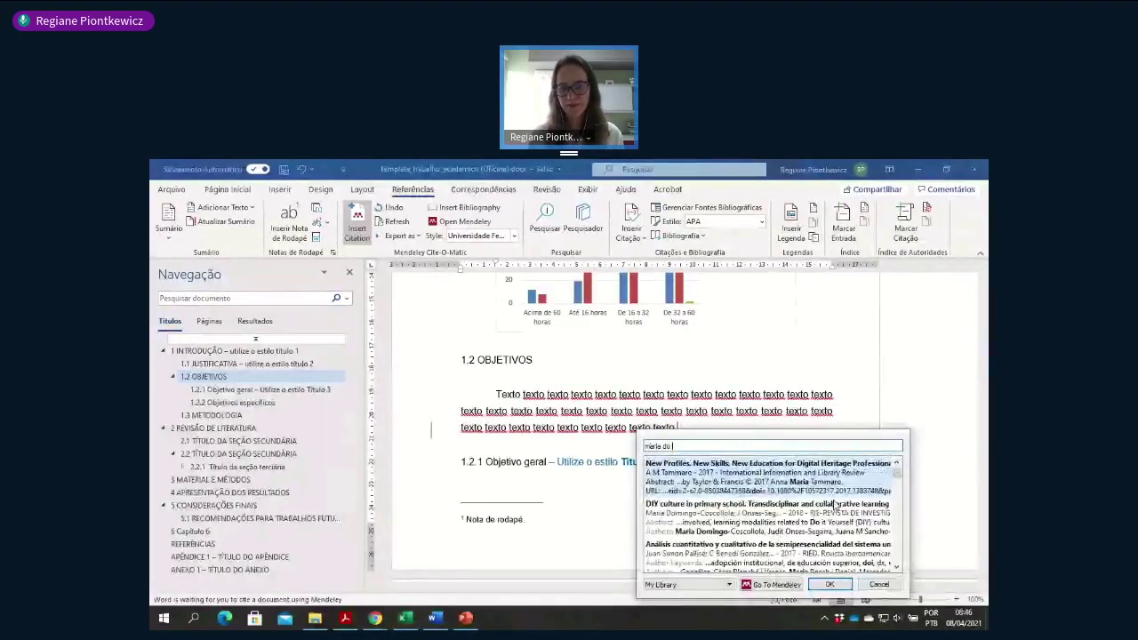
text(carmo)
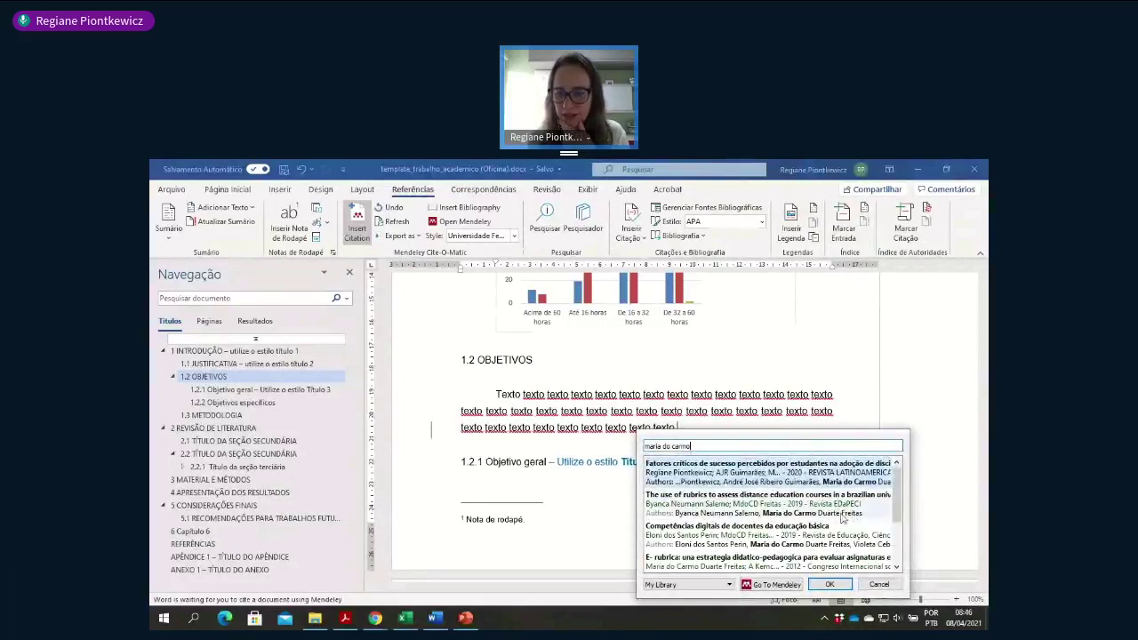
scroll(843, 516, down, 2)
scroll(842, 518, up, 3)
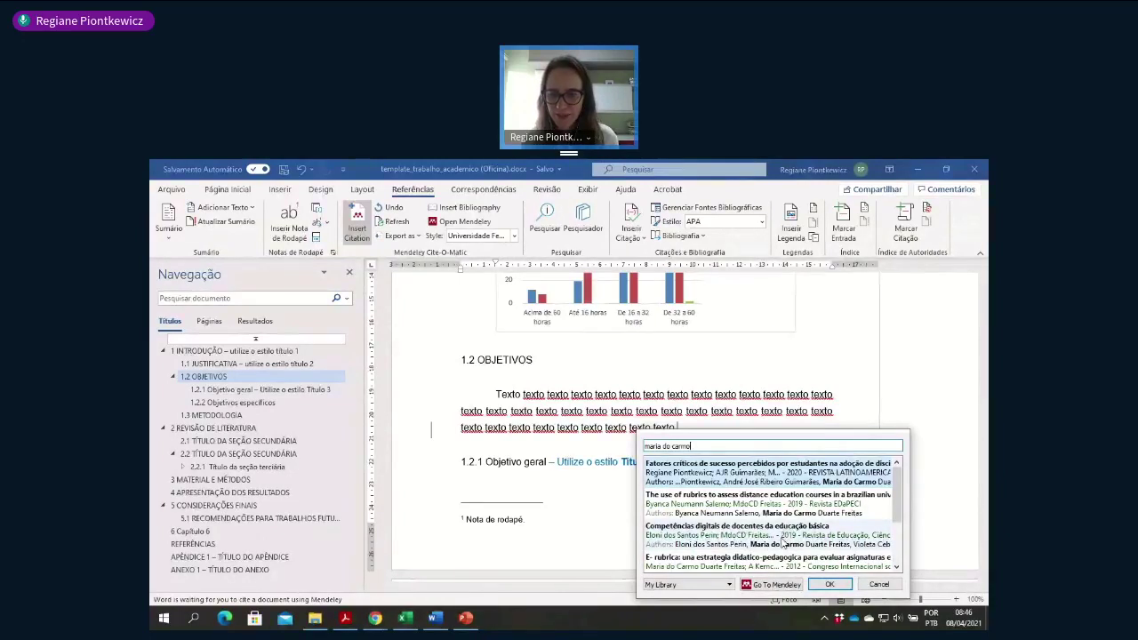
- Insert the 2019 reference "Competências digitais de docentes da educação básica" as the citation in the section 1.2 paragraph
click(782, 543)
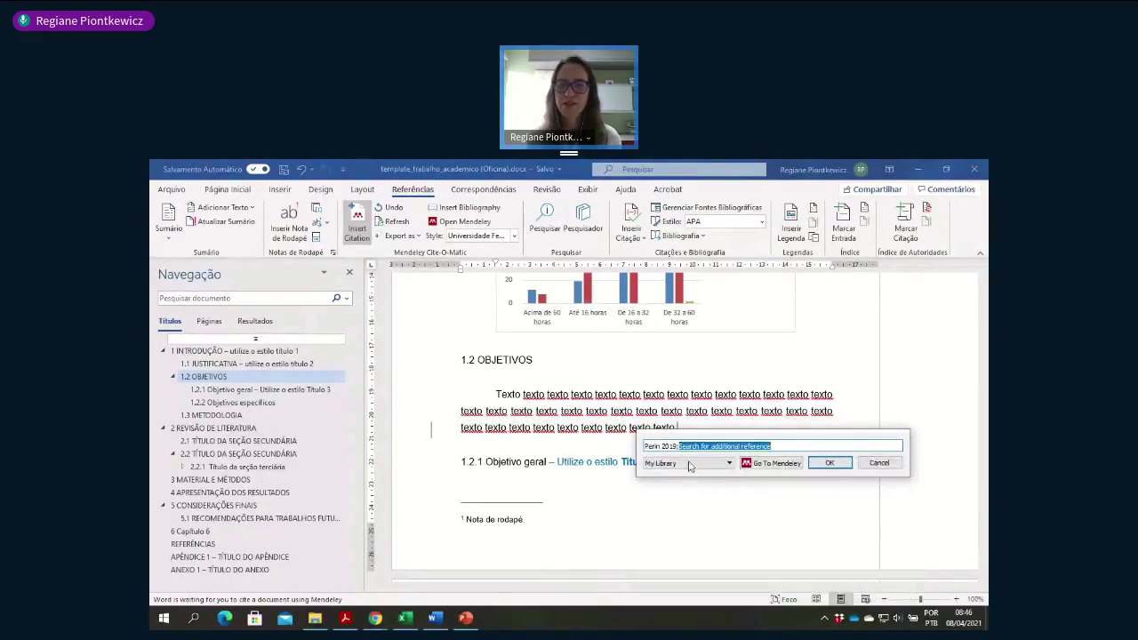
click(830, 463)
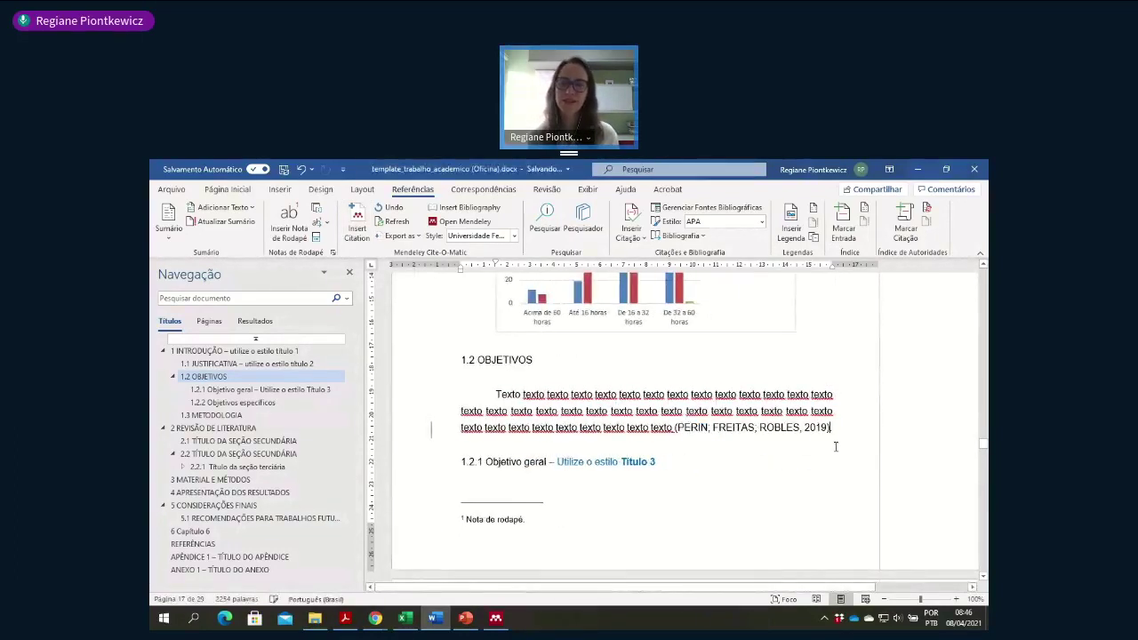
text(.)
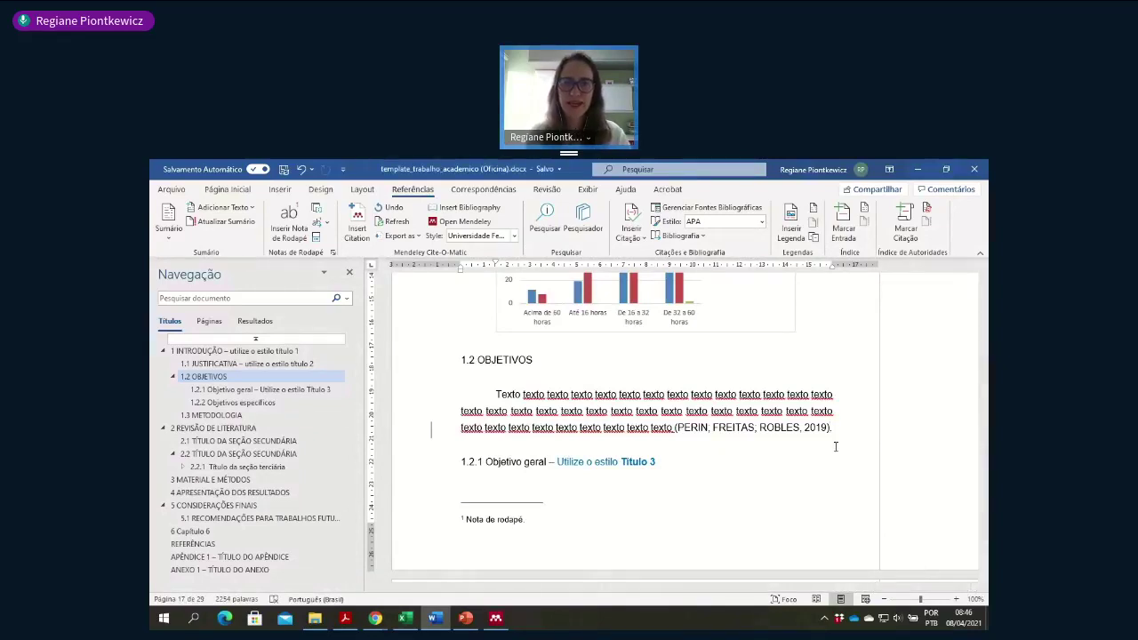
- Look through the citation styles available in Mendeley, including the ABNT and American Psychological Association ones
click(513, 236)
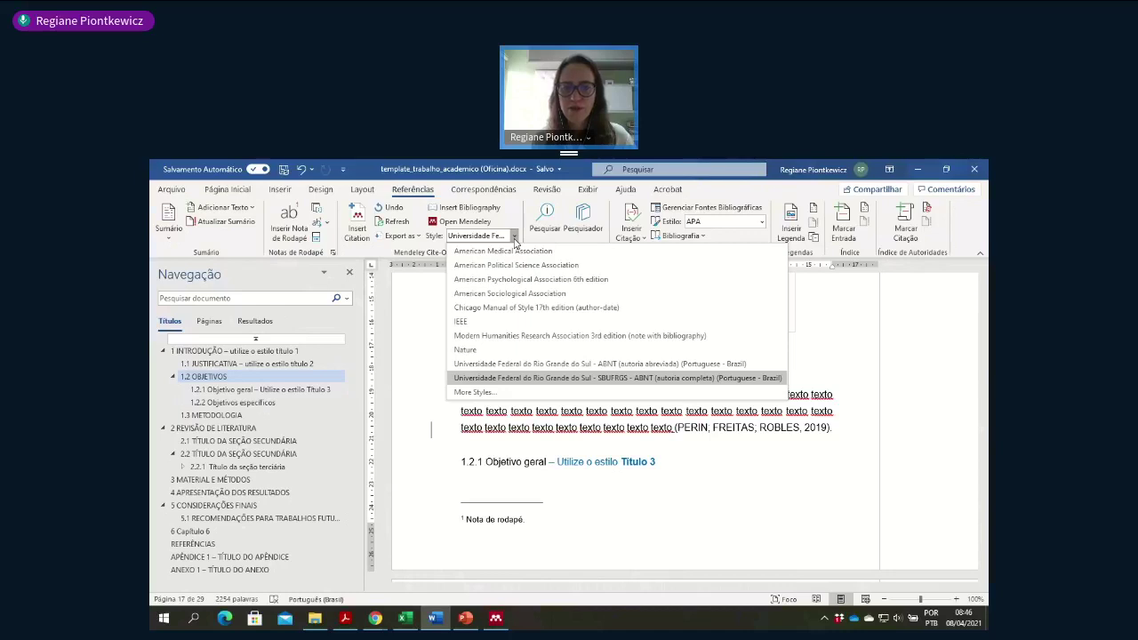
click(513, 236)
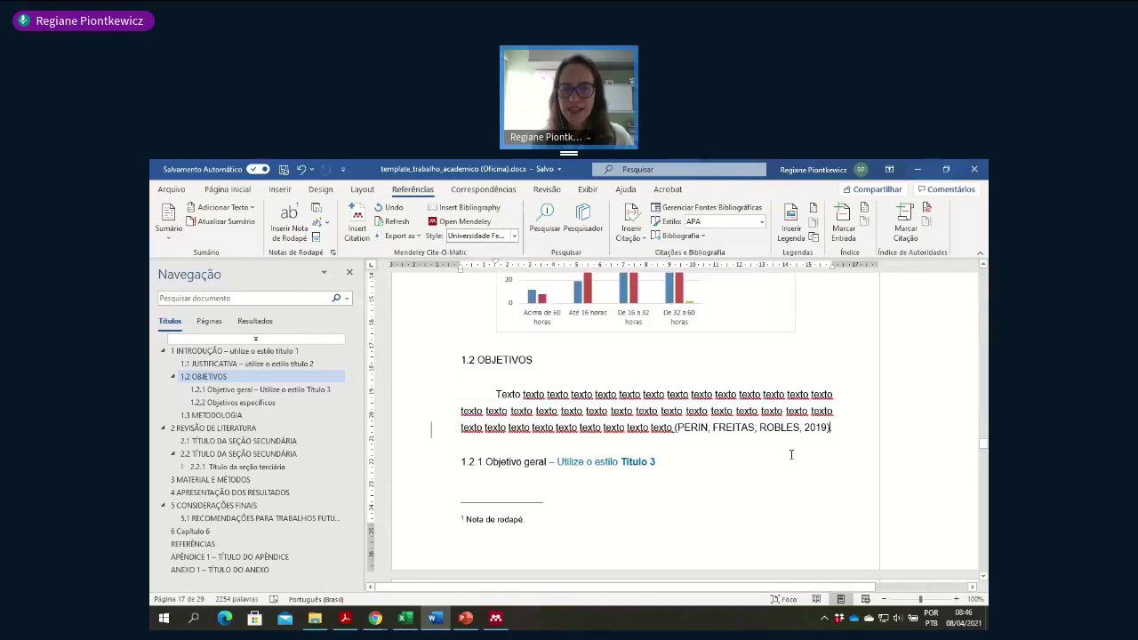
click(514, 237)
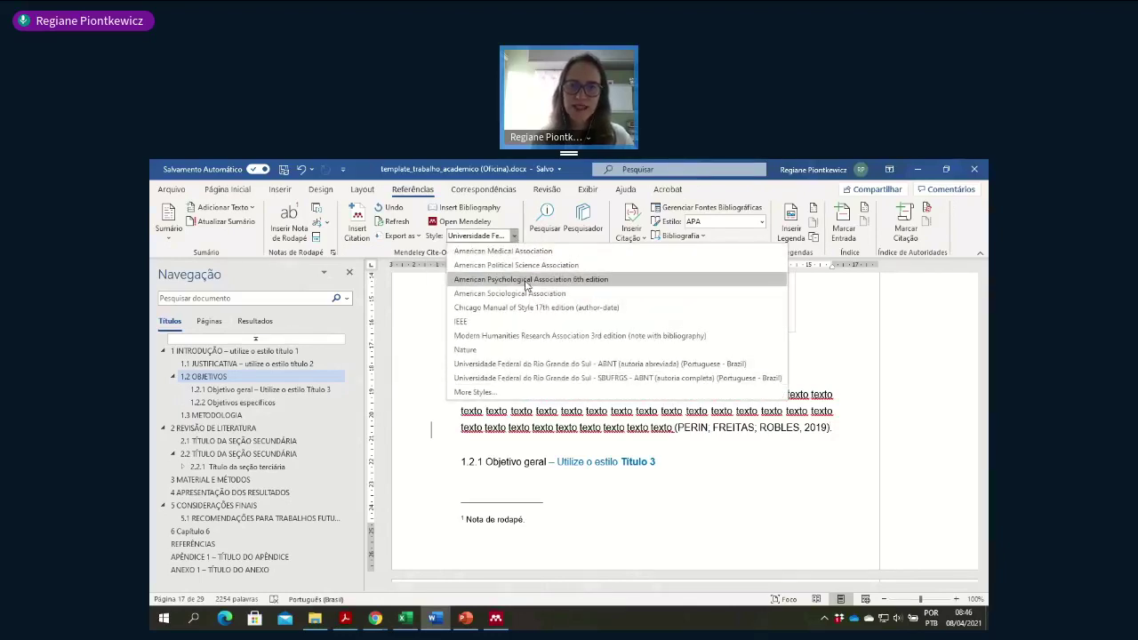
click(514, 237)
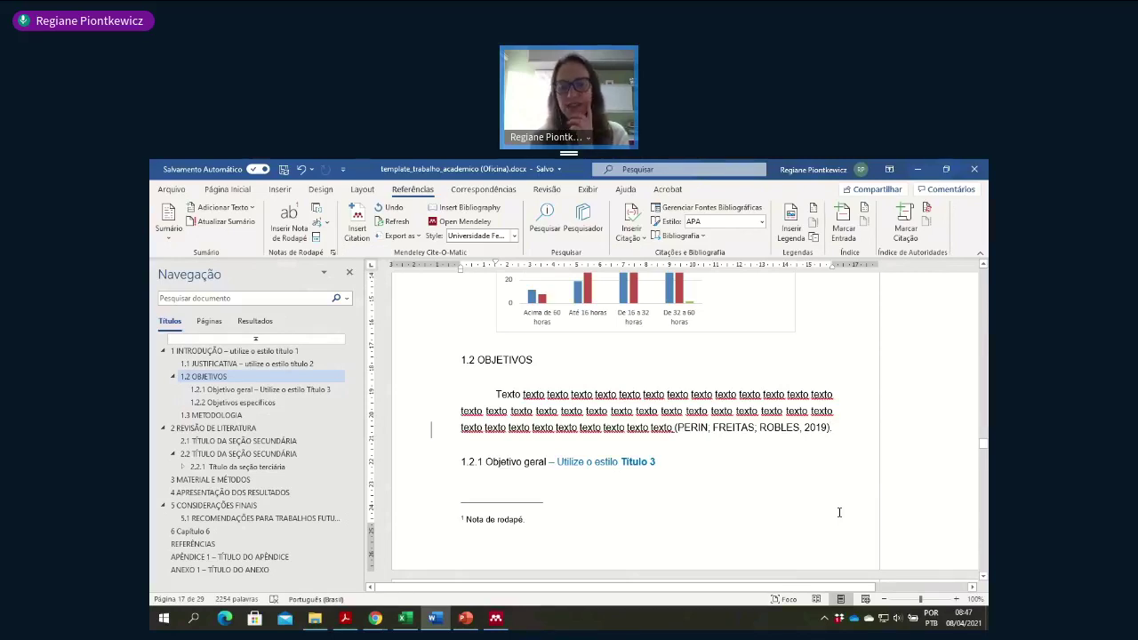
text(.)
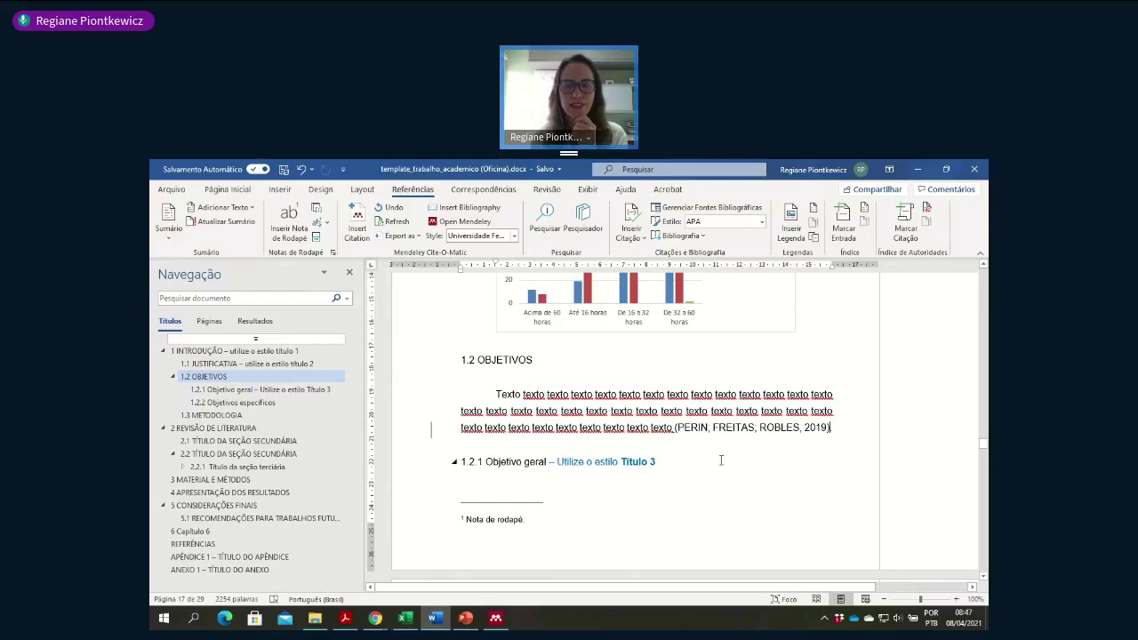
scroll(721, 460, down, 1)
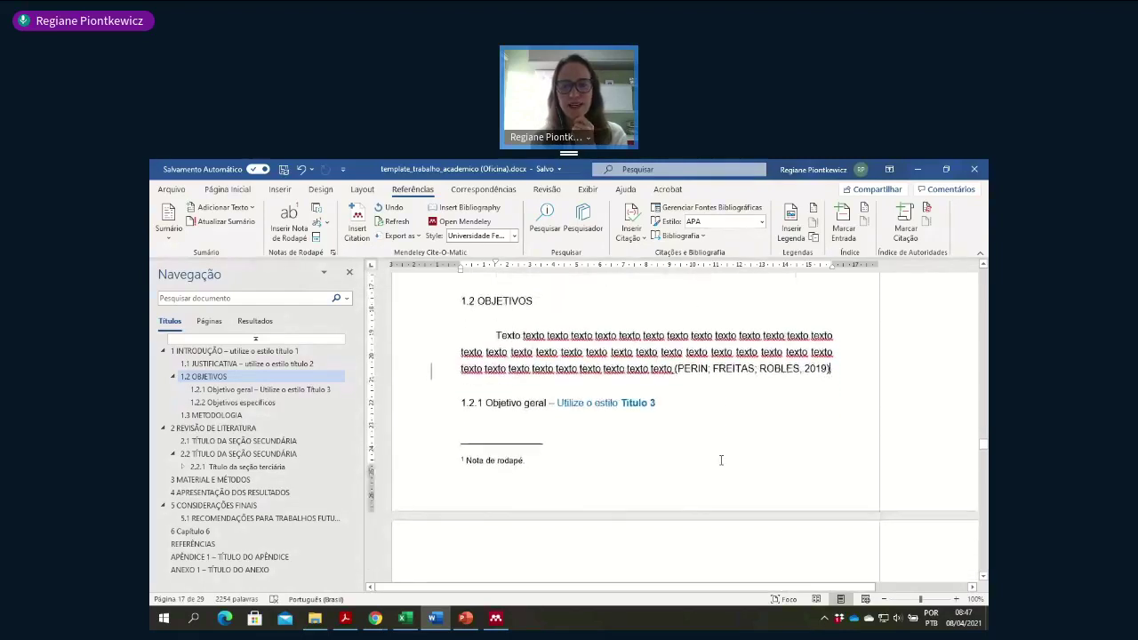
click(721, 380)
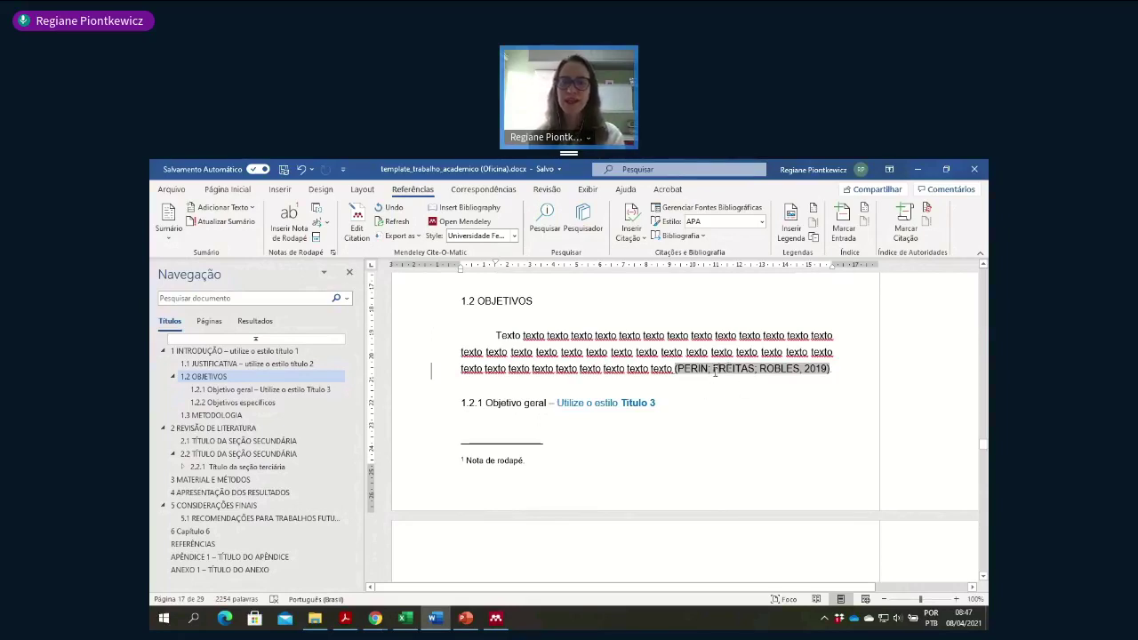
click(361, 231)
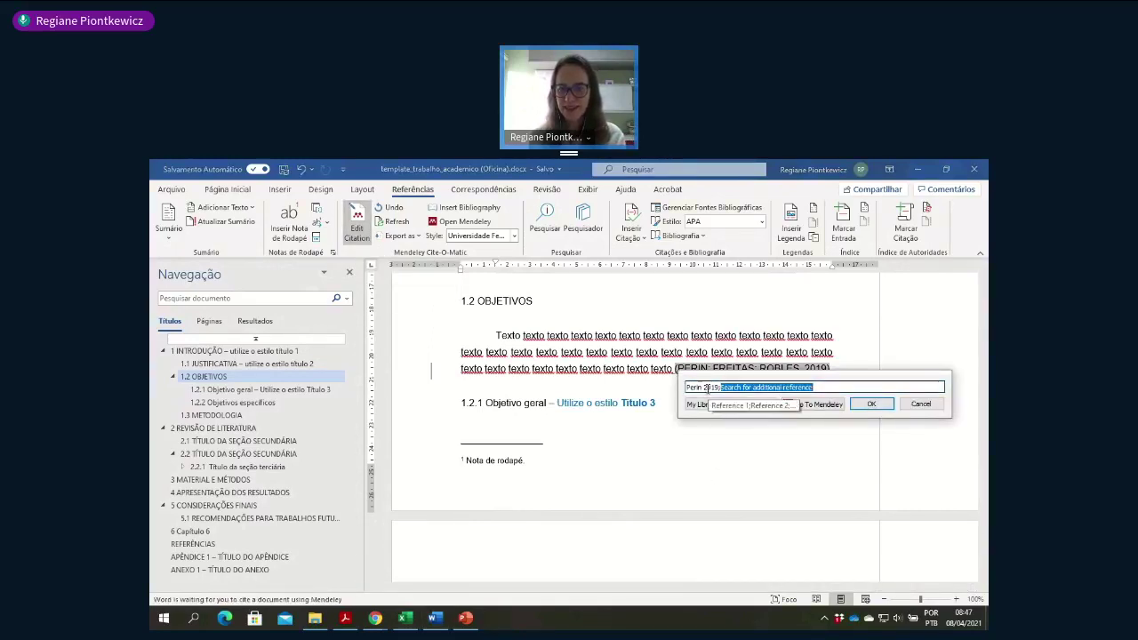
click(920, 404)
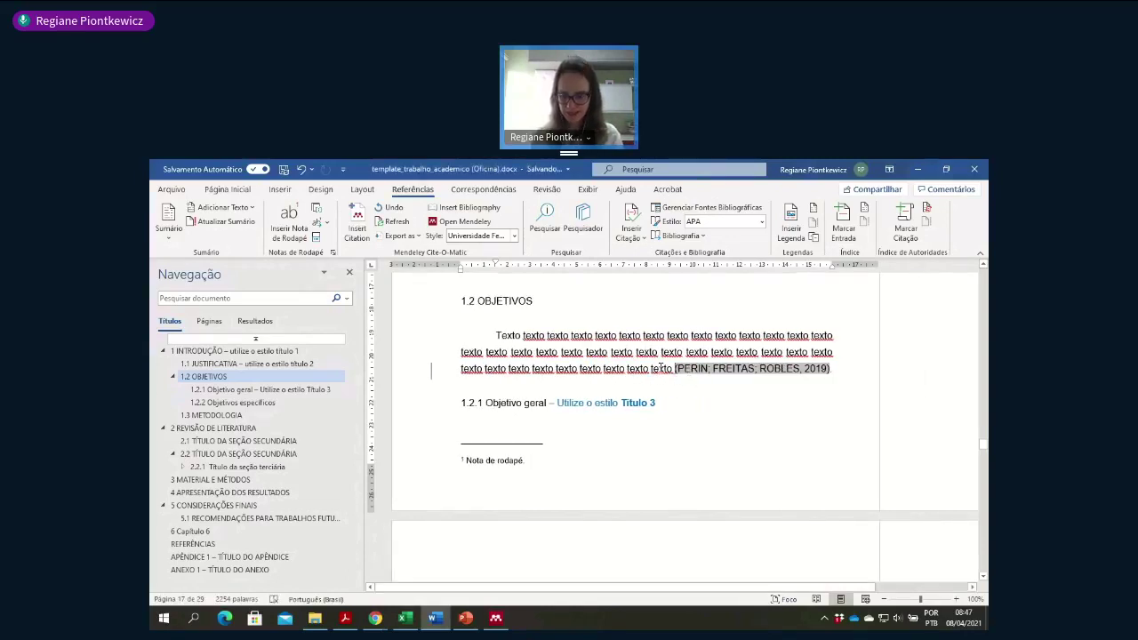
- Write "conforme" and the three authors' surnames before the citation, and suppress the author in the Mendeley citation so only the year is cited
click(662, 368)
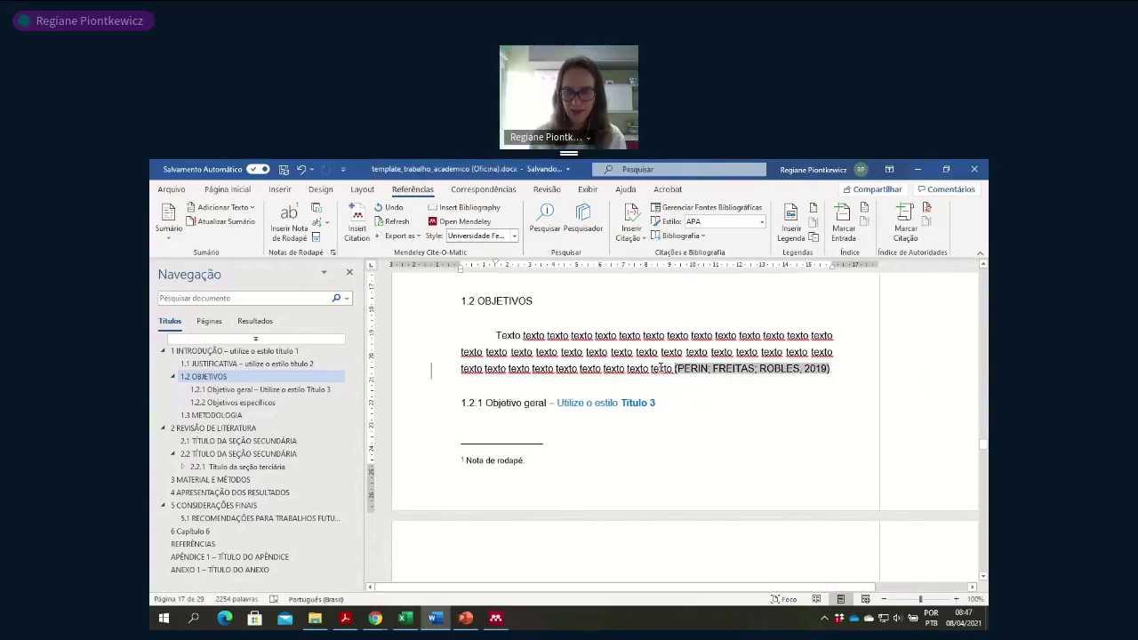
text(conforme Perin, Freitas e Robles)
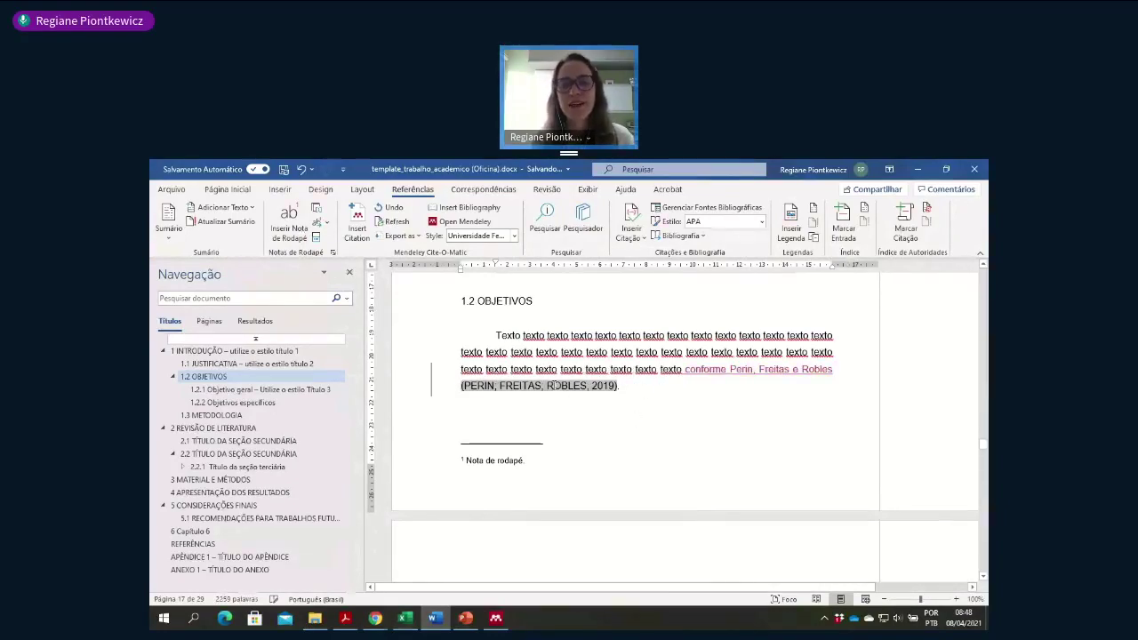
click(356, 222)
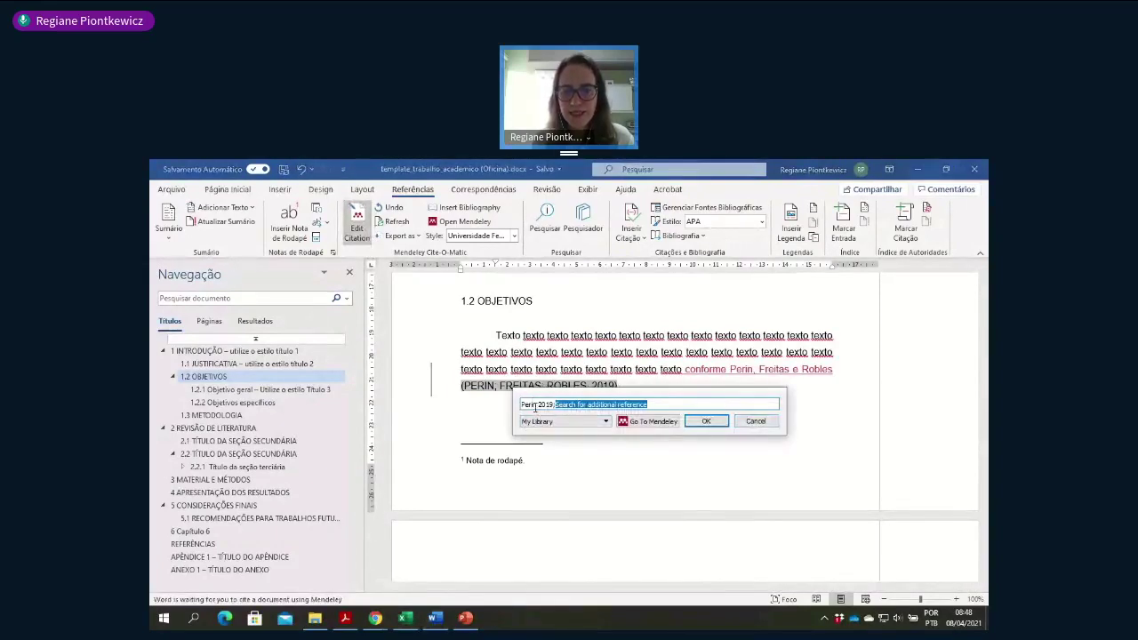
click(537, 404)
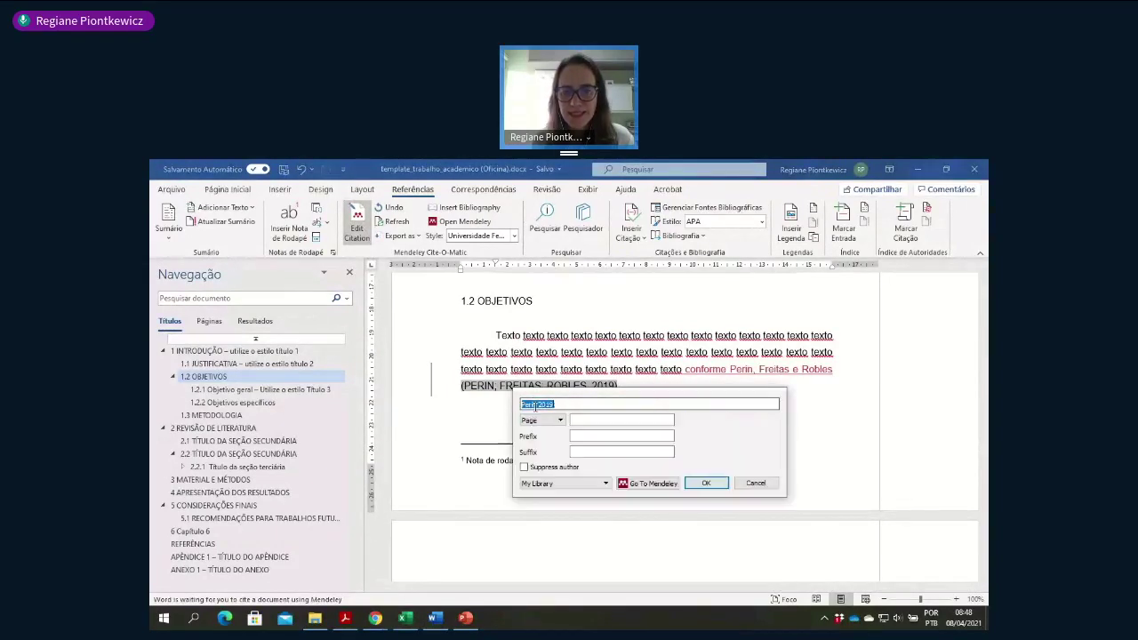
click(588, 455)
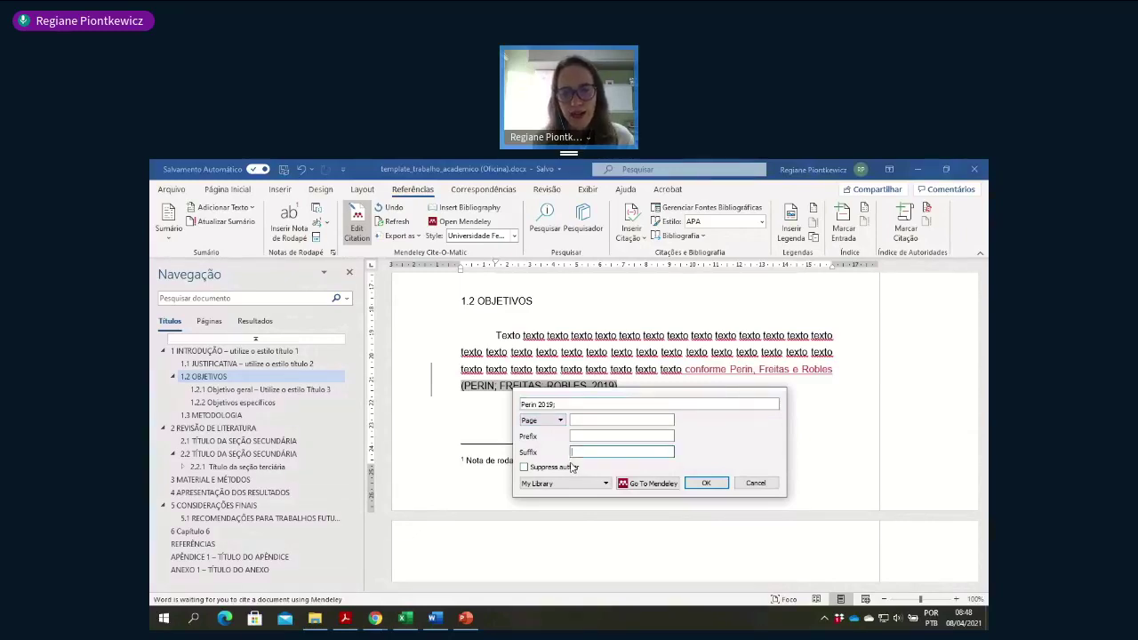
click(525, 468)
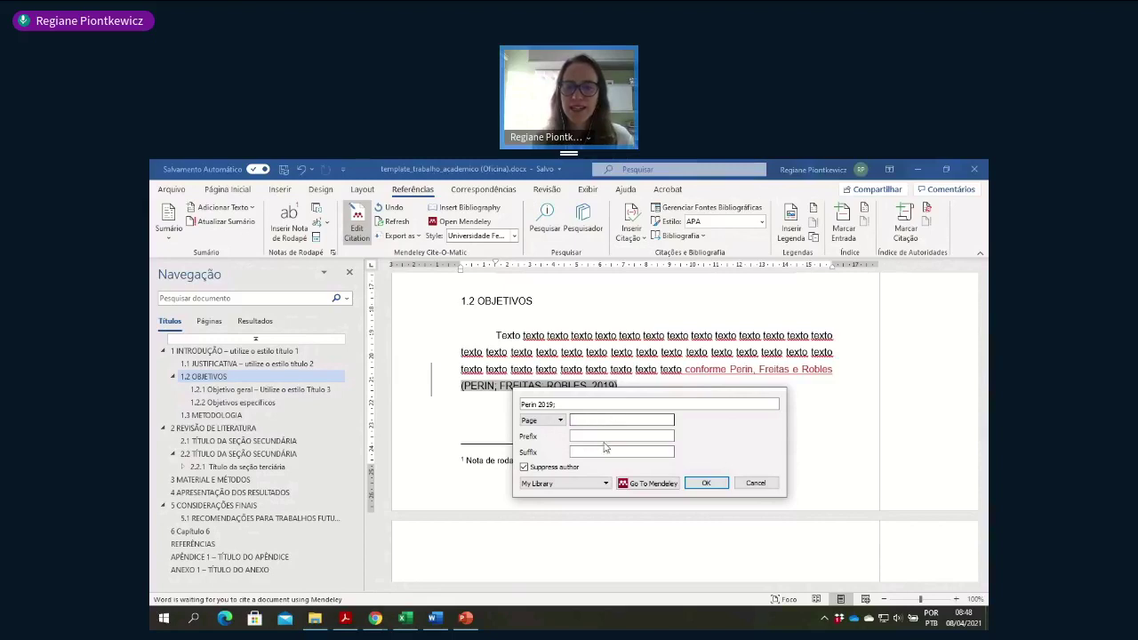
click(703, 484)
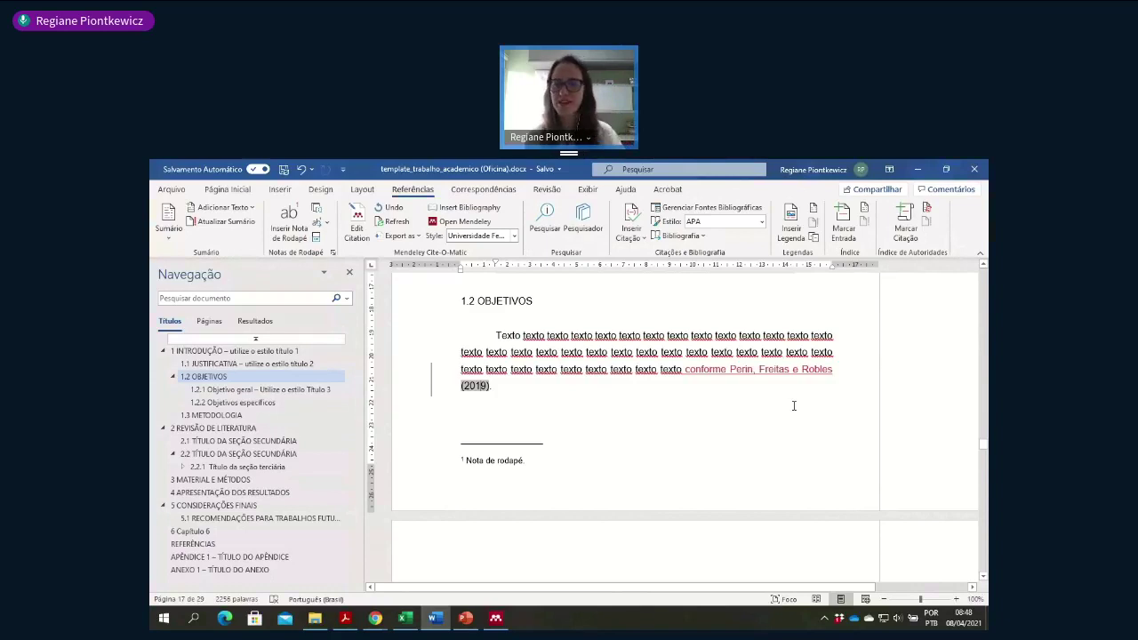
scroll(793, 405, down, 1)
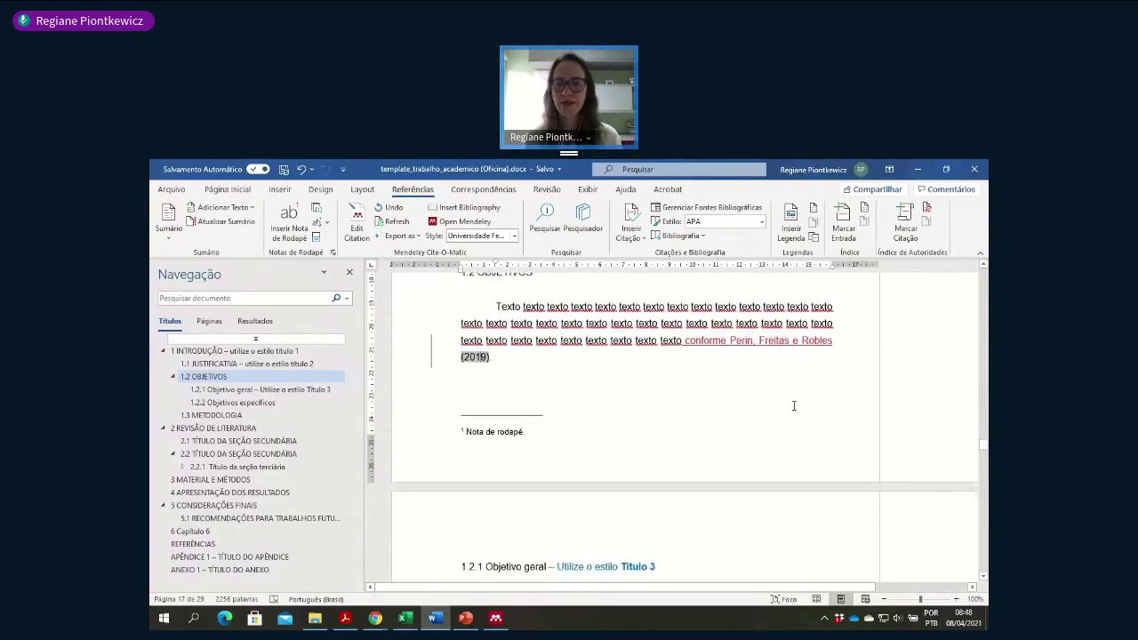
scroll(794, 405, up, 2)
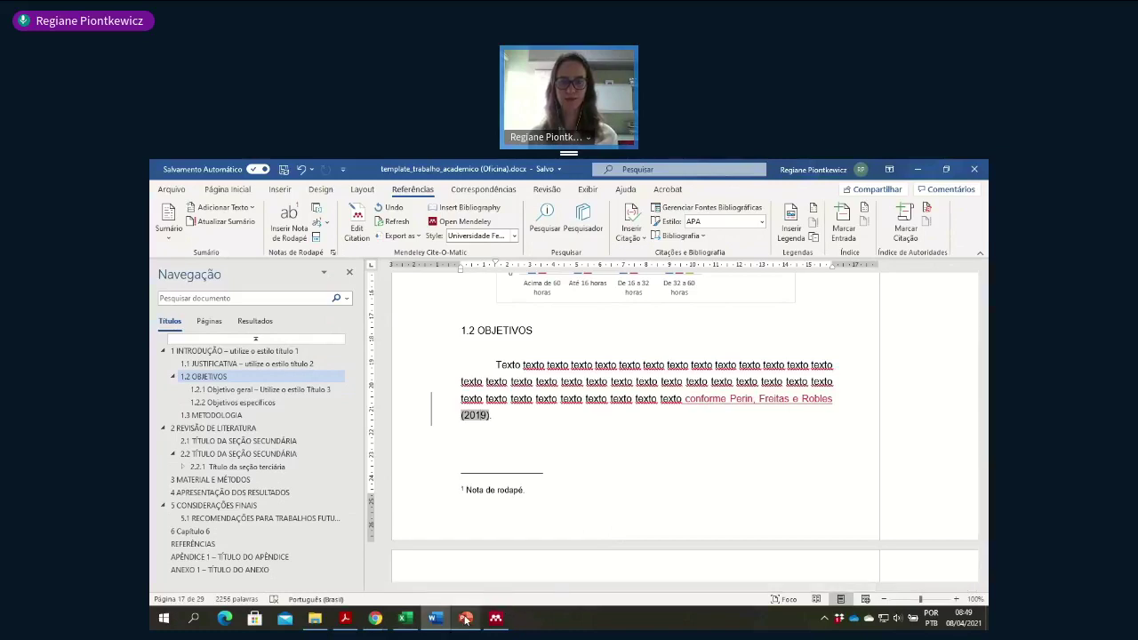
- Switch to PowerPoint, present the slides on the Mendeley plugin and on saving as PDF with bookmarks, and end the slide show
mouse_move(466, 619)
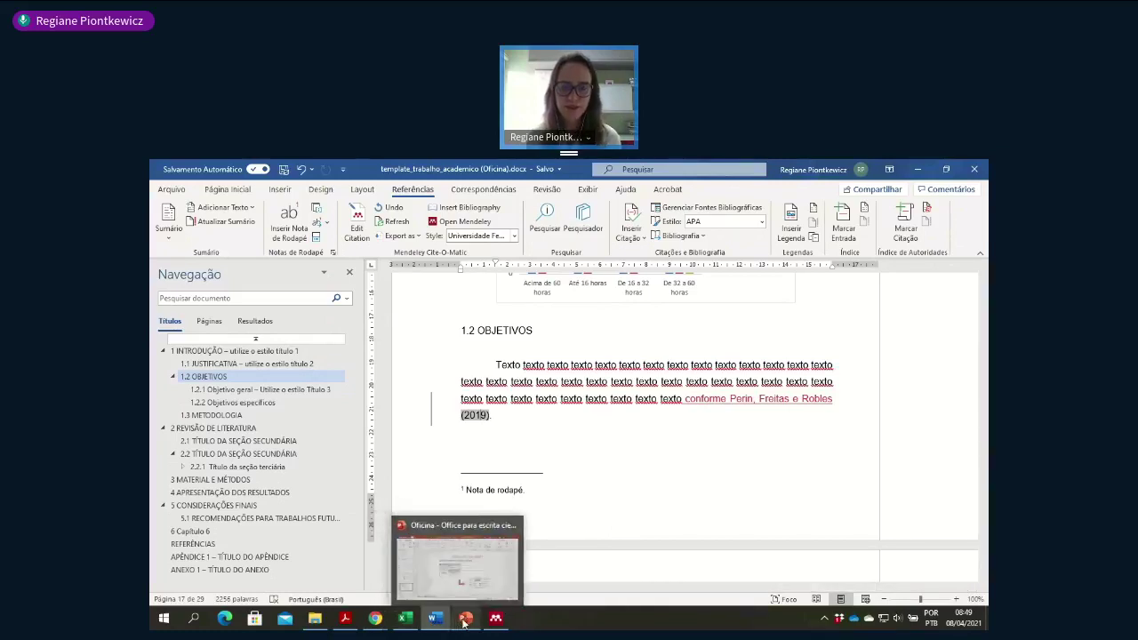
click(466, 581)
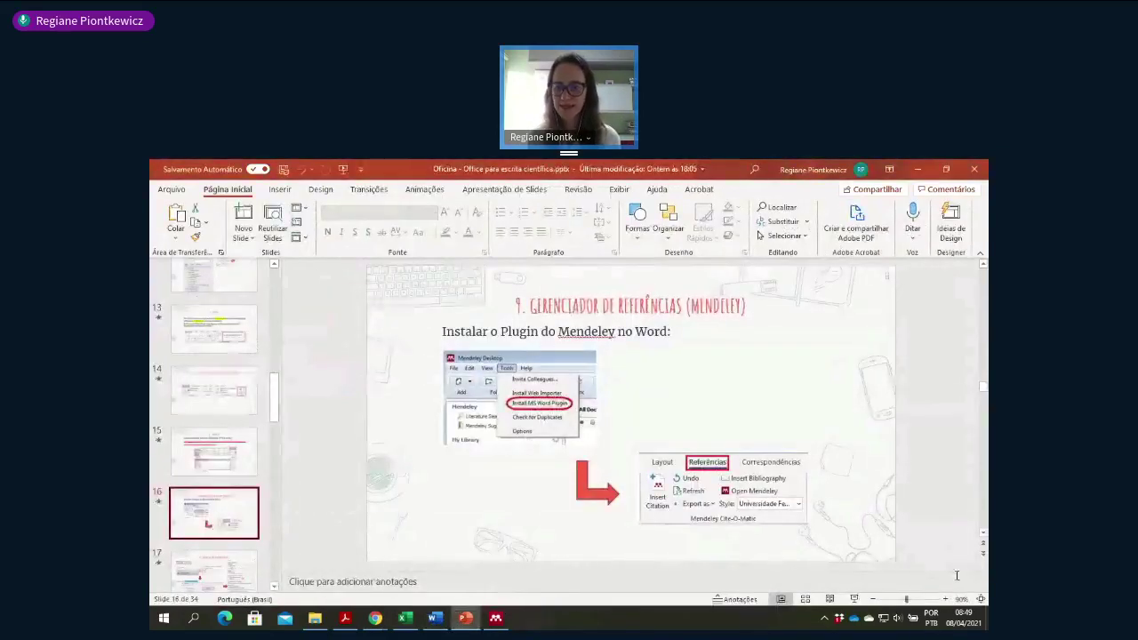
click(853, 598)
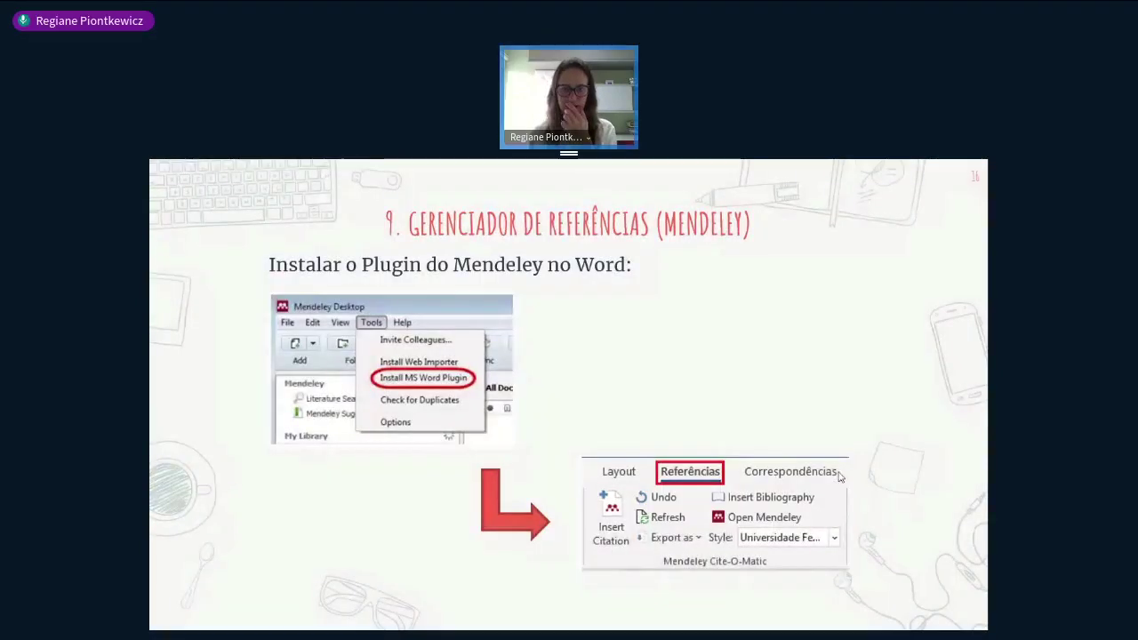
click(841, 424)
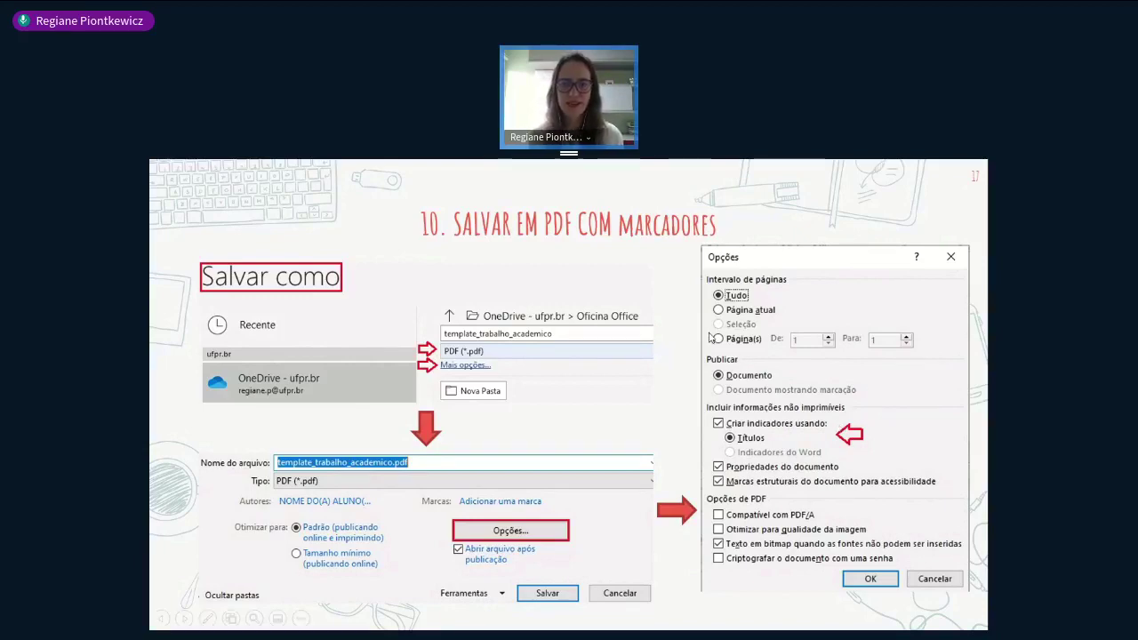
key(Escape)
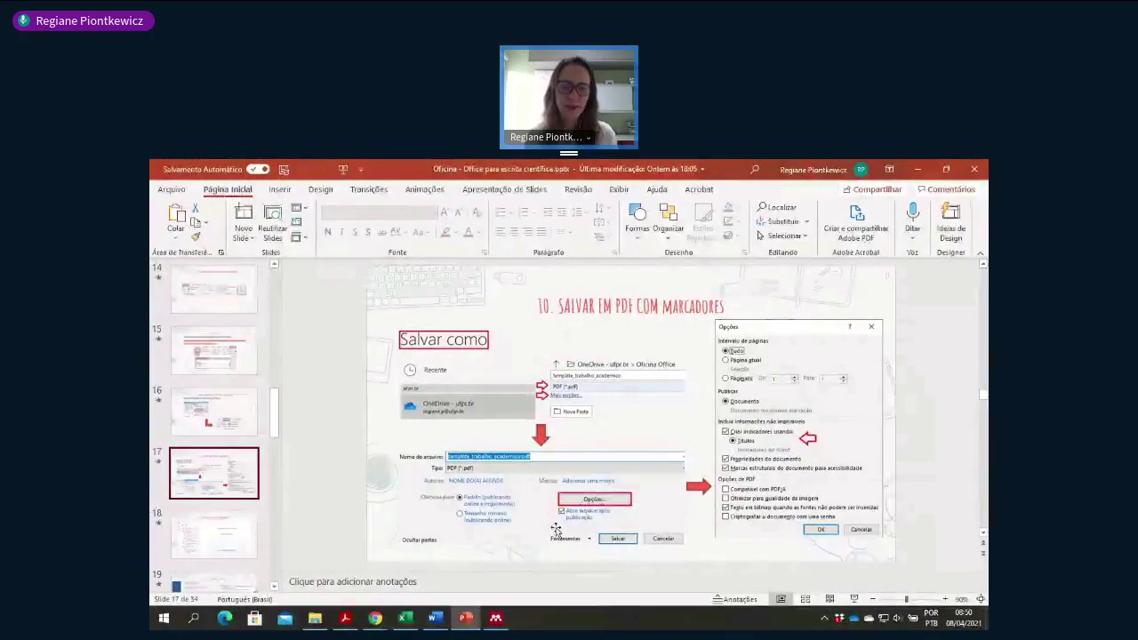
- Switch back to Word and prepare a copy of the template in the Oficina Office OneDrive folder with PDF as the file type
key(alt+Tab)
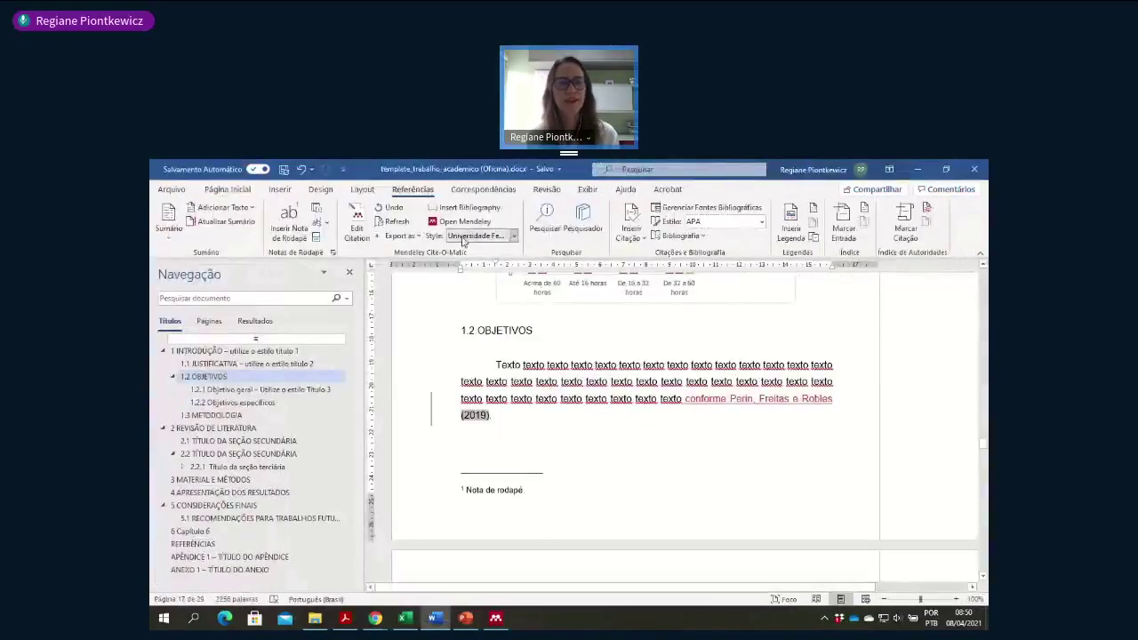
scroll(405, 351, up, 3)
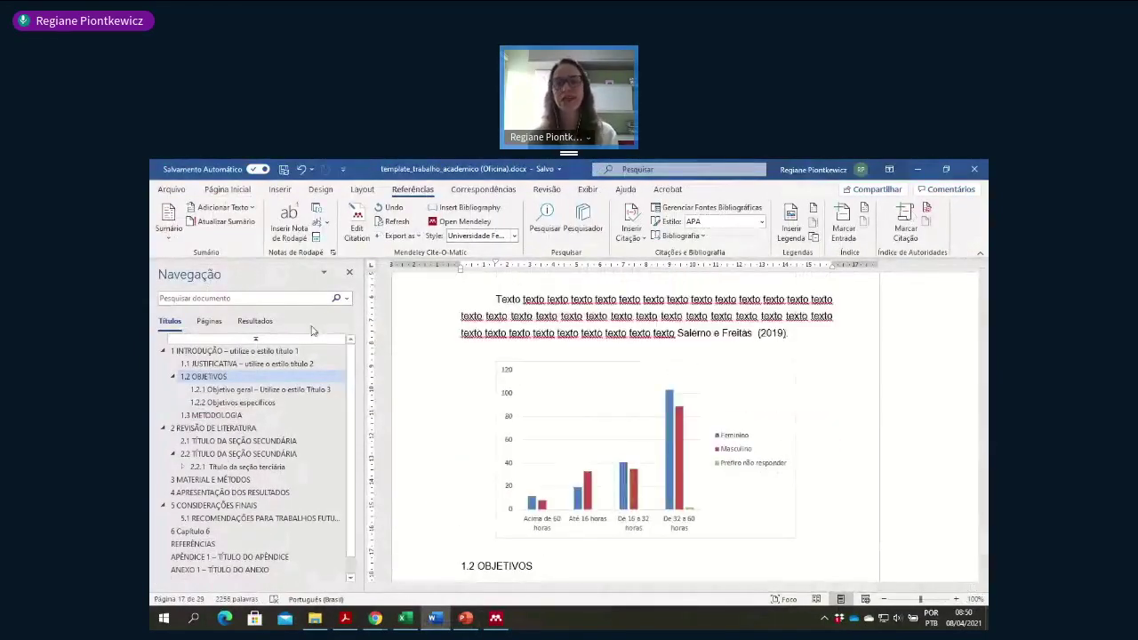
scroll(716, 381, down, 1)
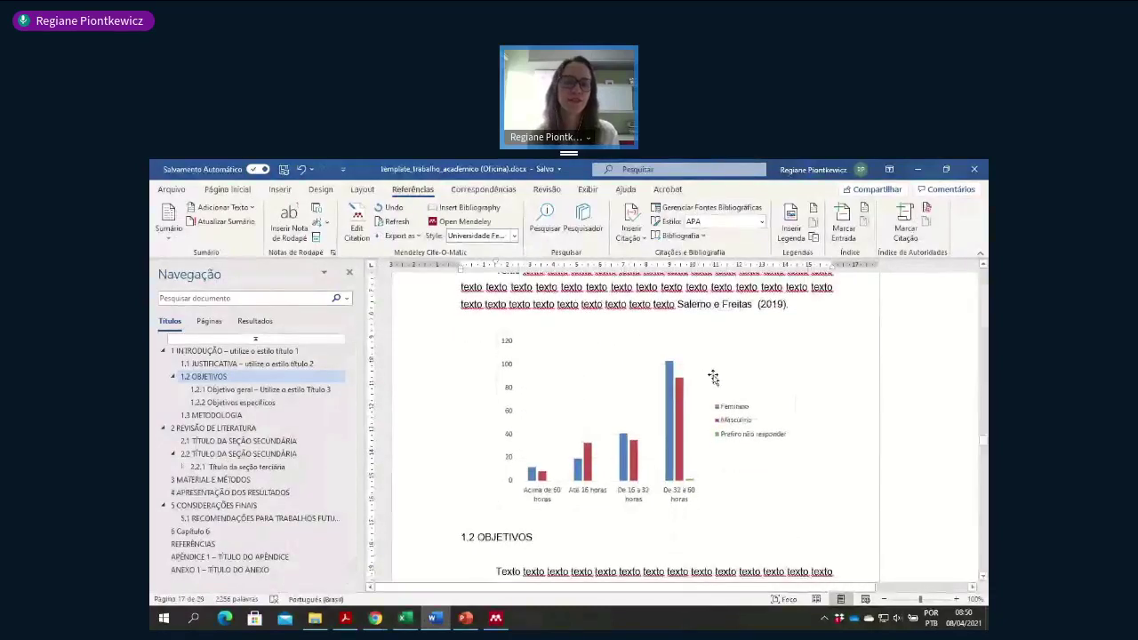
click(172, 190)
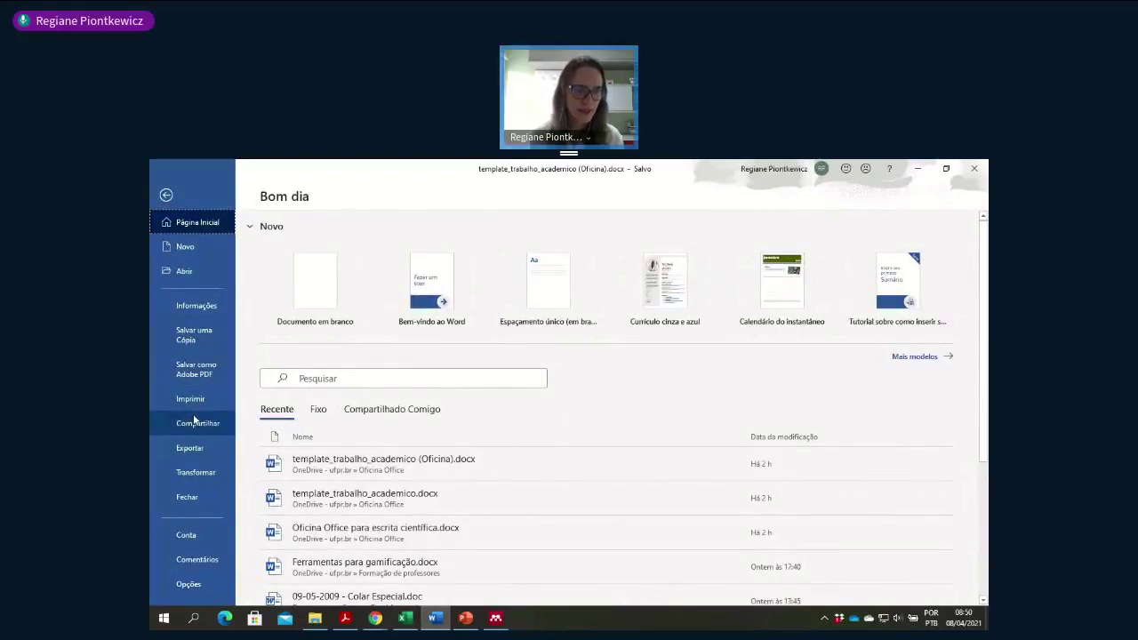
click(193, 330)
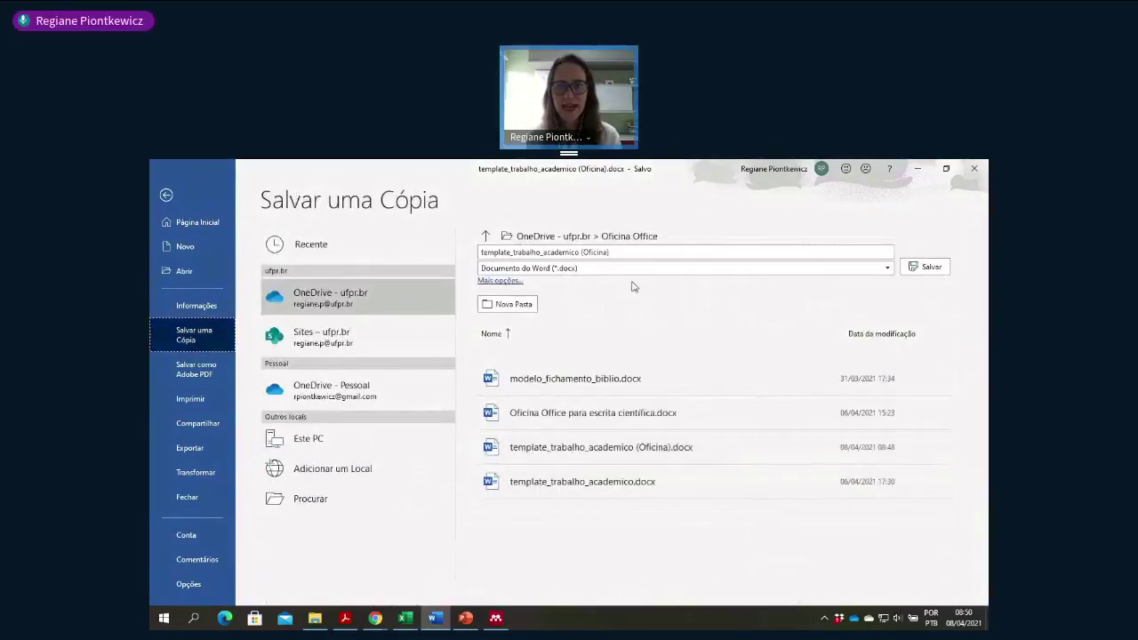
click(887, 270)
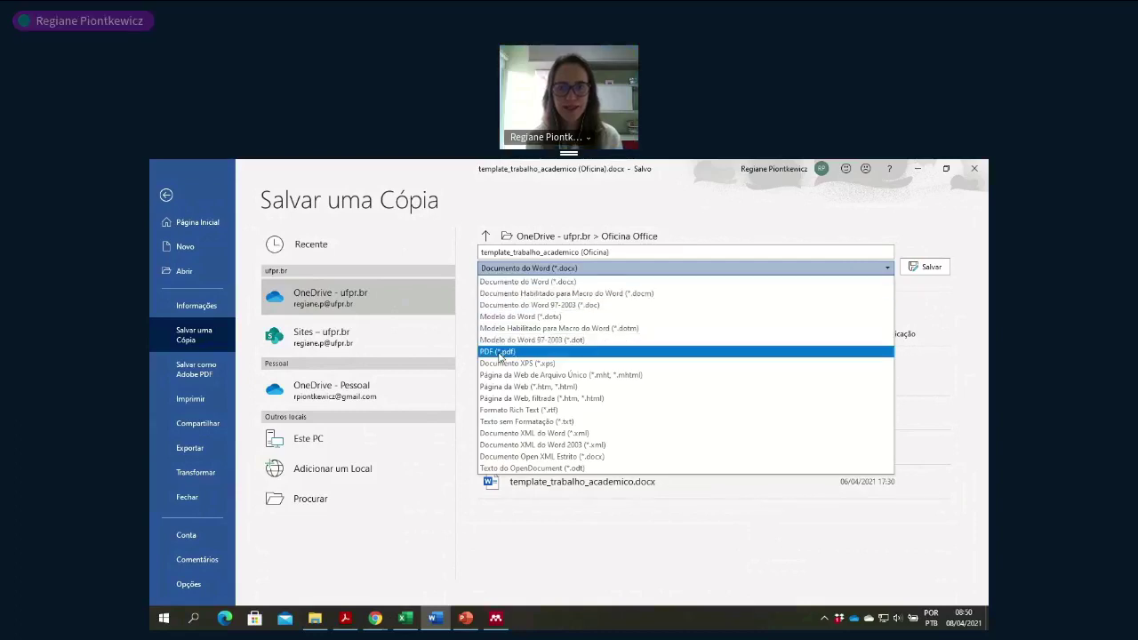
click(533, 351)
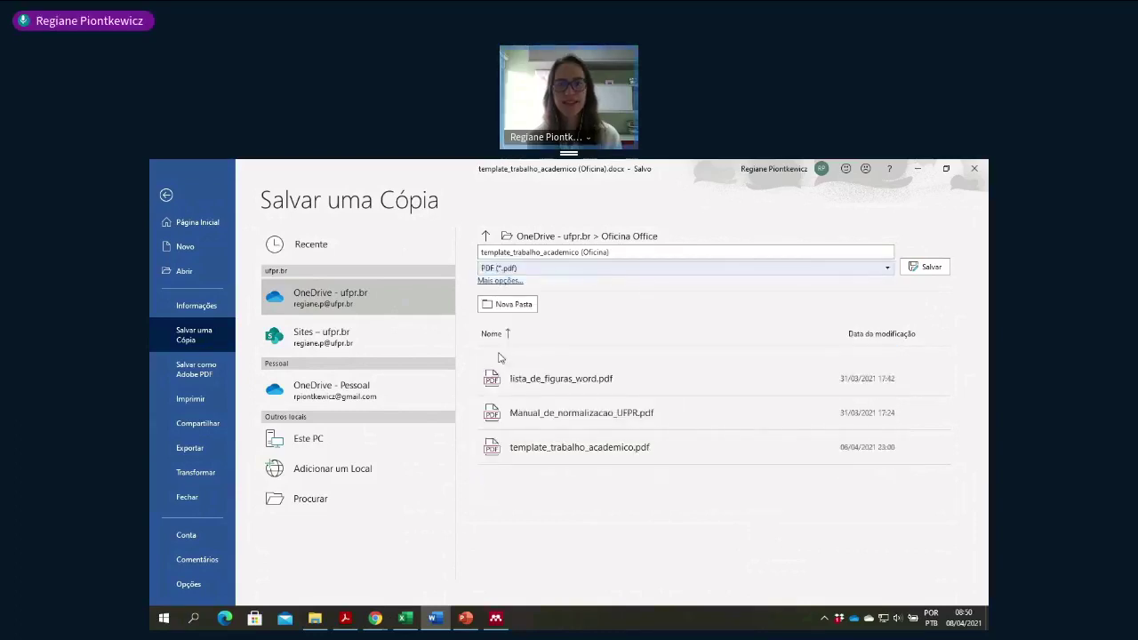
- Save the copy as "template_trabalho_academico (Oficina).pdf" with bookmarks created from the headings and all pages included
click(498, 280)
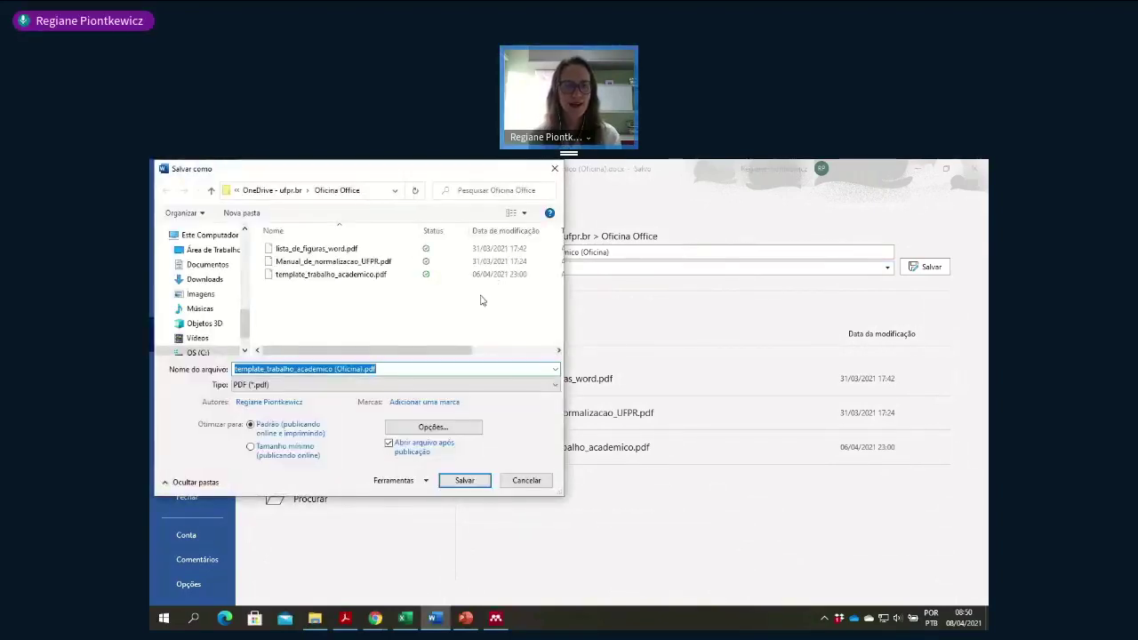
click(433, 427)
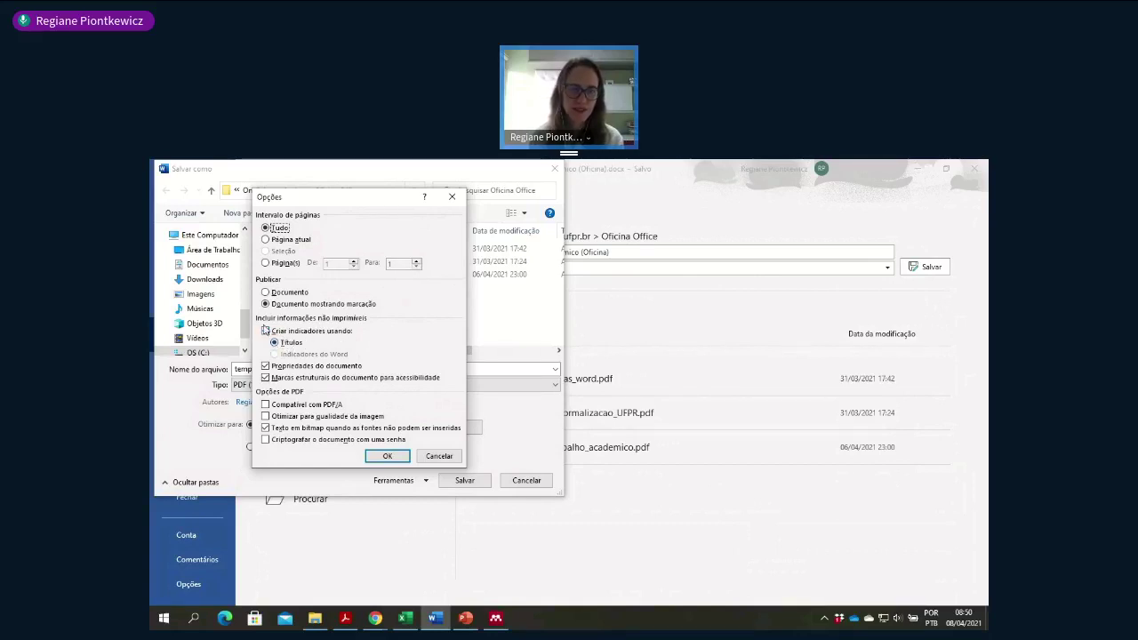
click(382, 456)
click(466, 481)
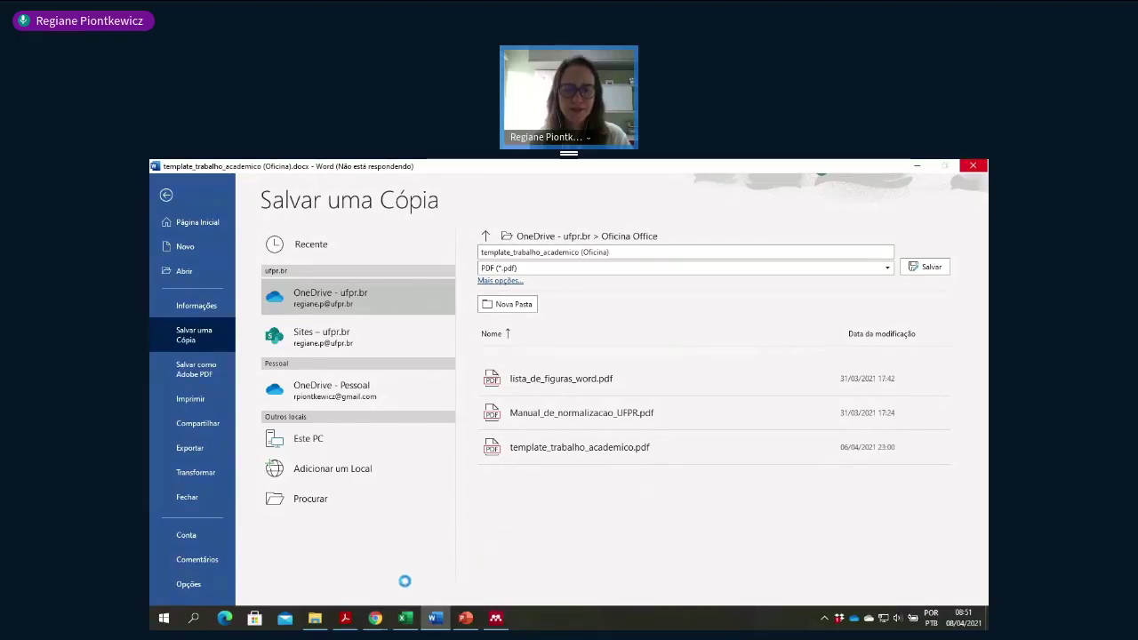
- Switch to the web conference in Chrome and read the attendees' questions in the Perguntas list
mouse_move(381, 622)
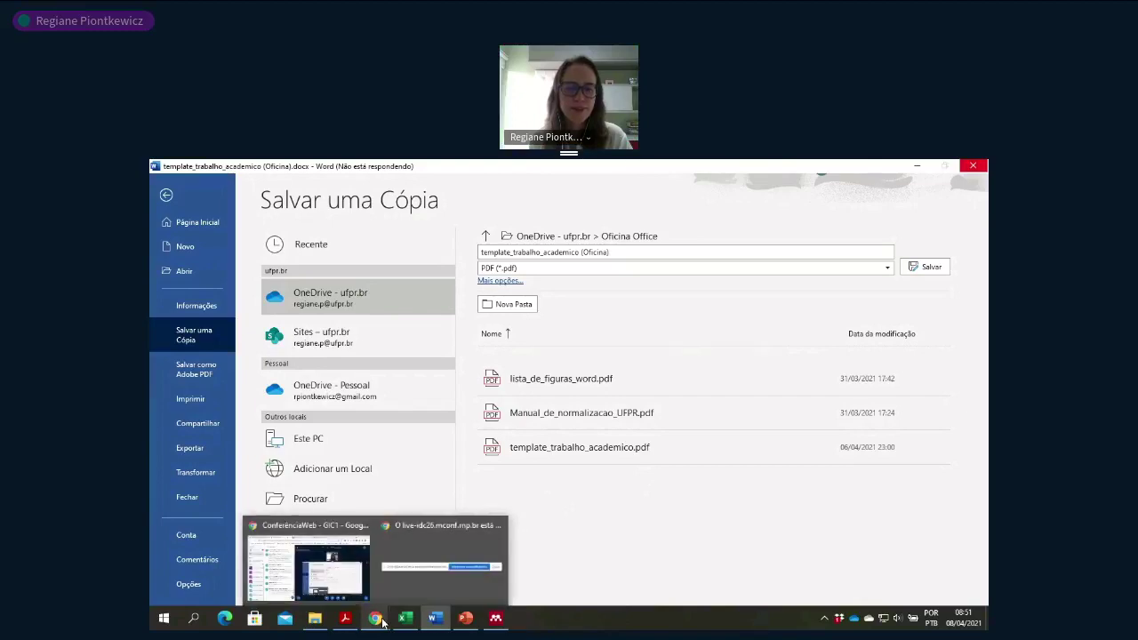
click(306, 569)
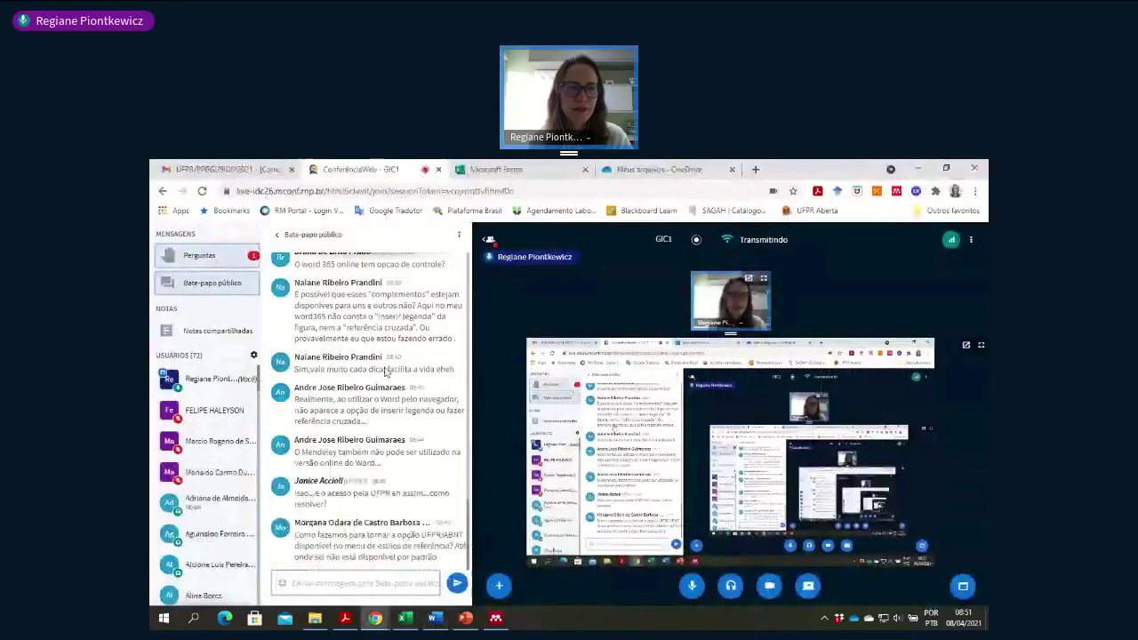
click(204, 256)
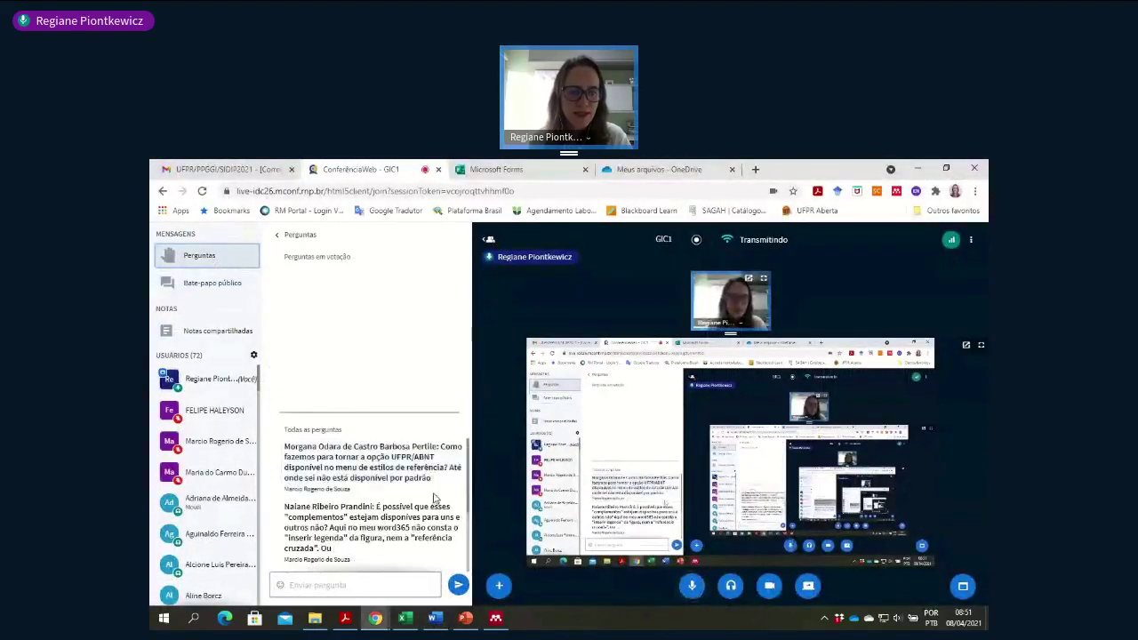
scroll(432, 497, down, 1)
scroll(433, 498, up, 1)
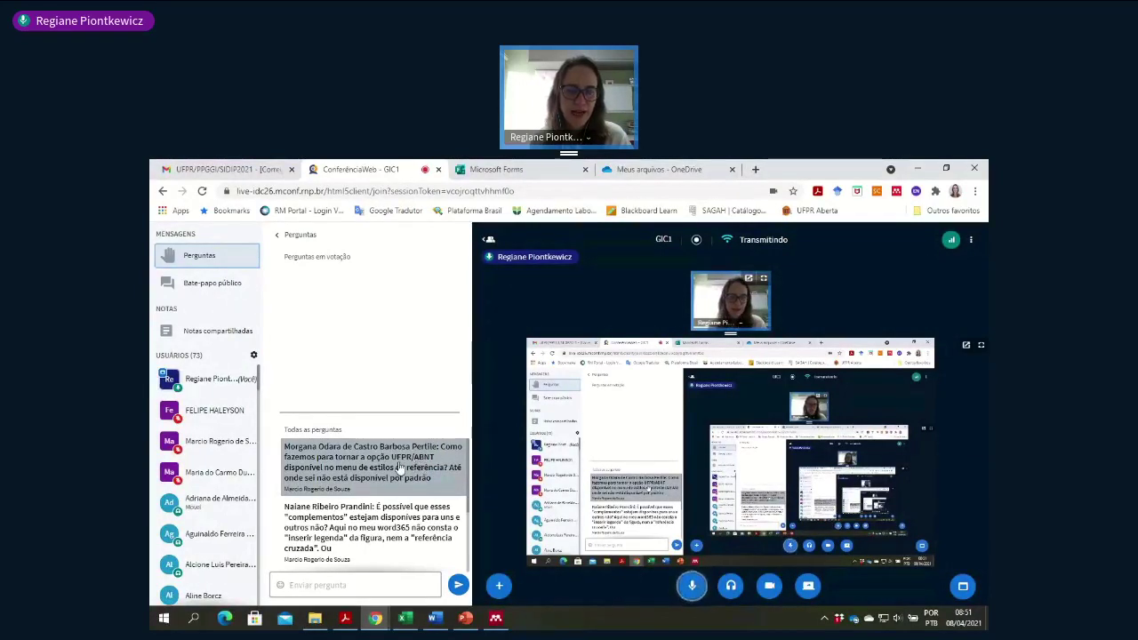
- View the exported template PDF in Adobe Acrobat Reader and return to the conference questions
key(alt+Tab)
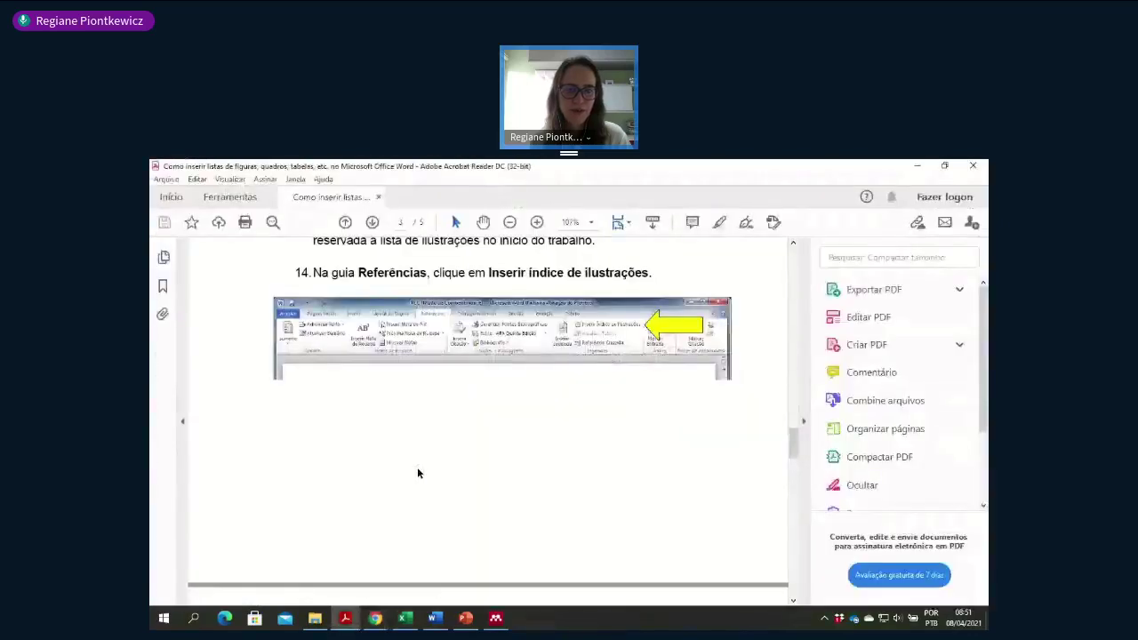
key(ctrl+Tab)
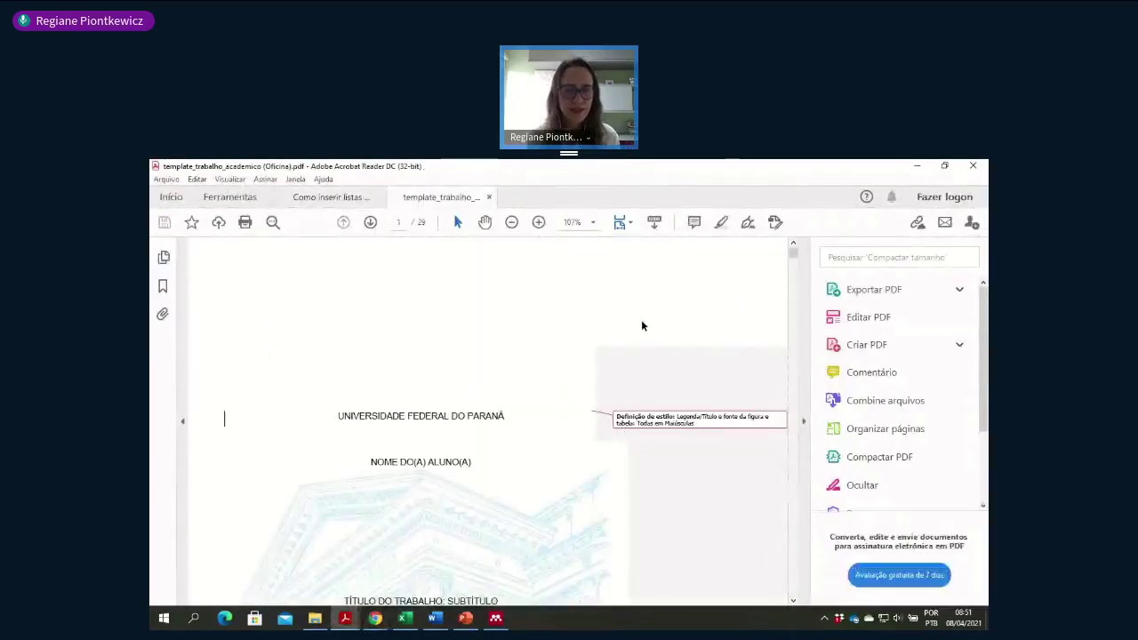
key(alt+Tab)
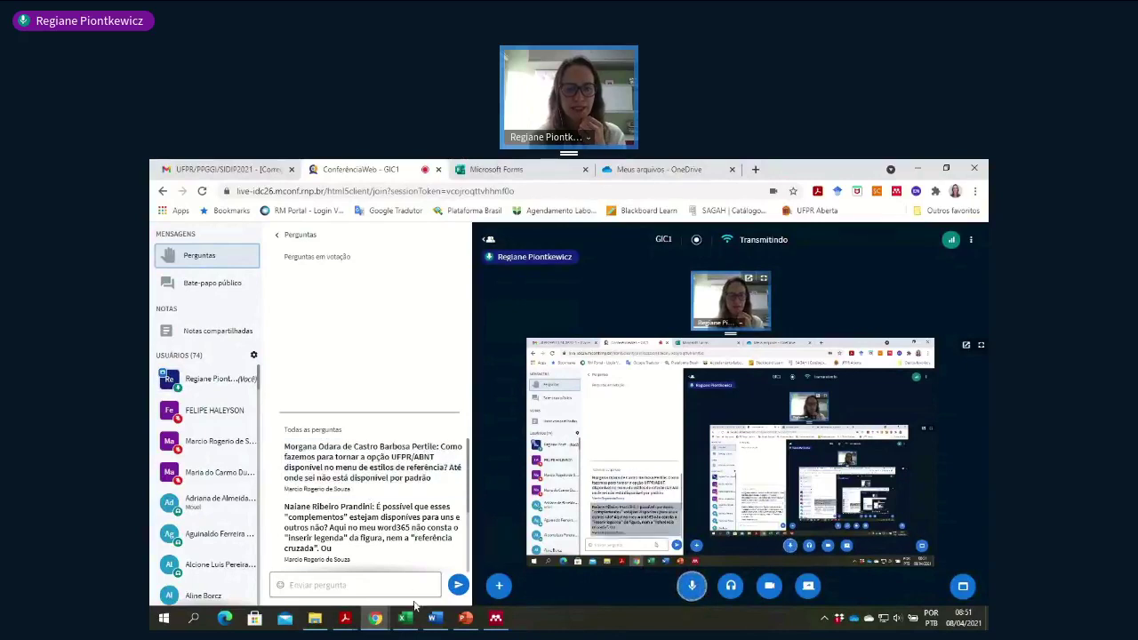
- Switch to Word, open the Styles pane and look through the template's list of styles
mouse_move(436, 618)
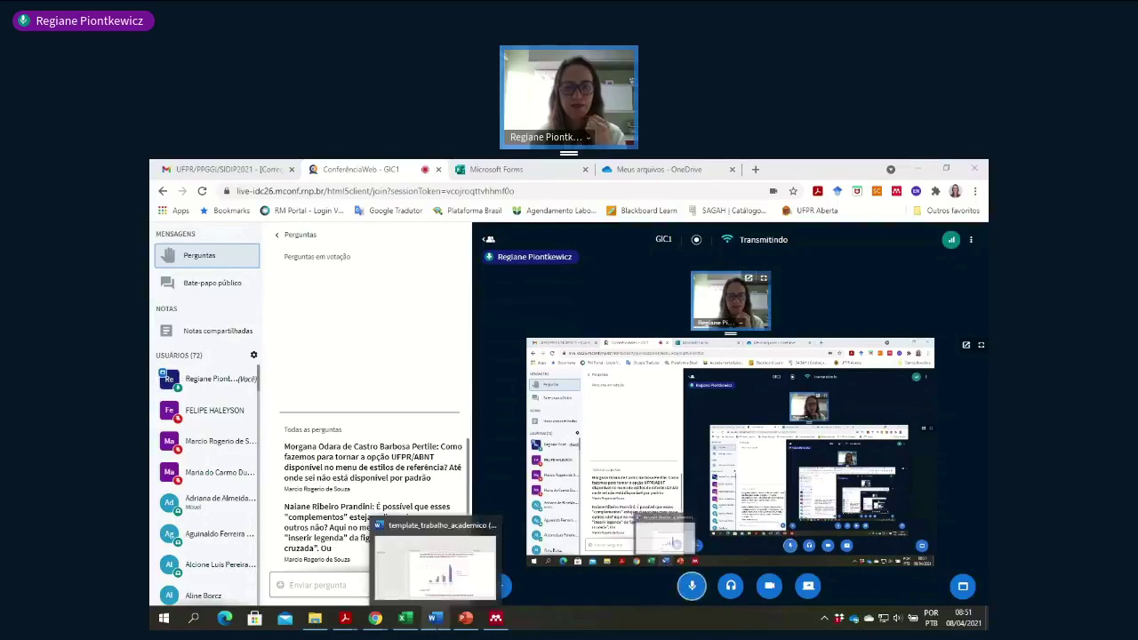
click(434, 560)
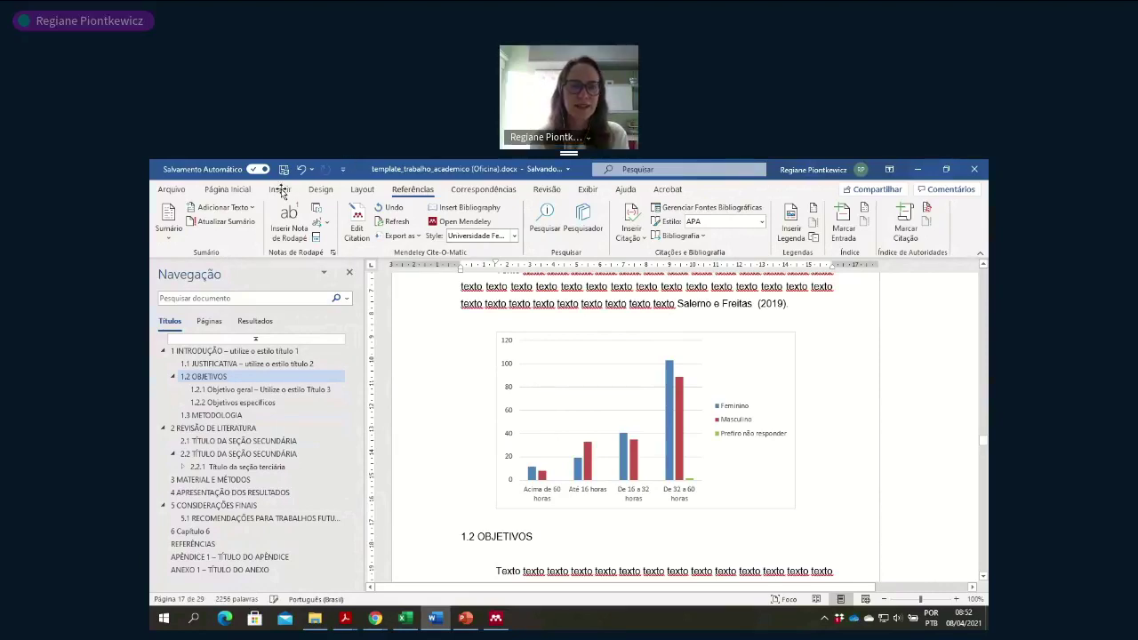
click(233, 190)
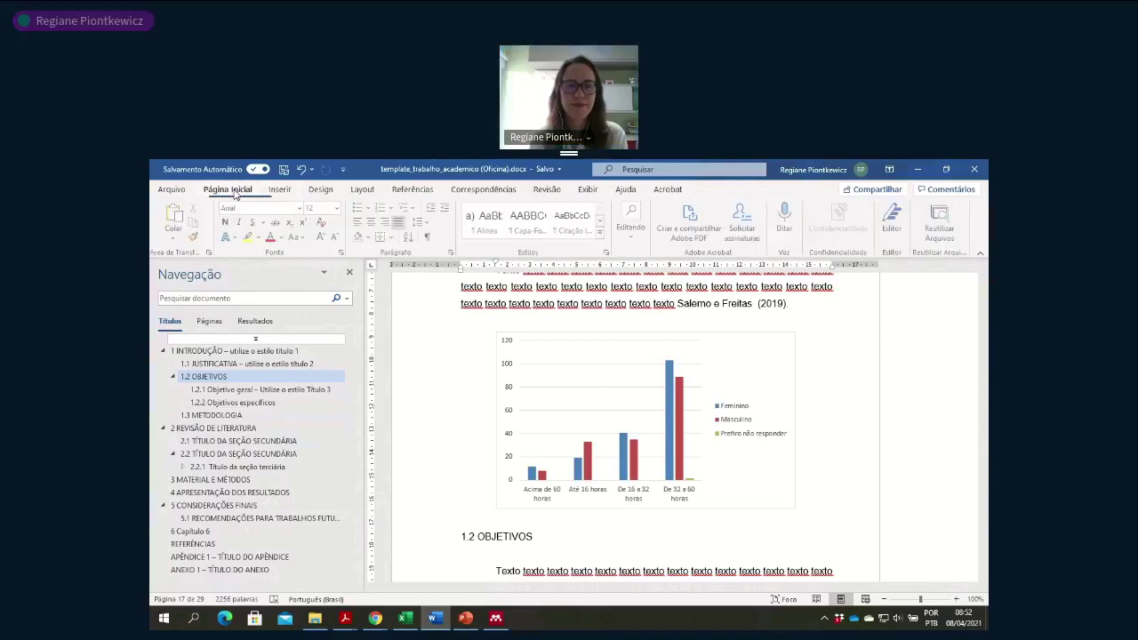
click(609, 254)
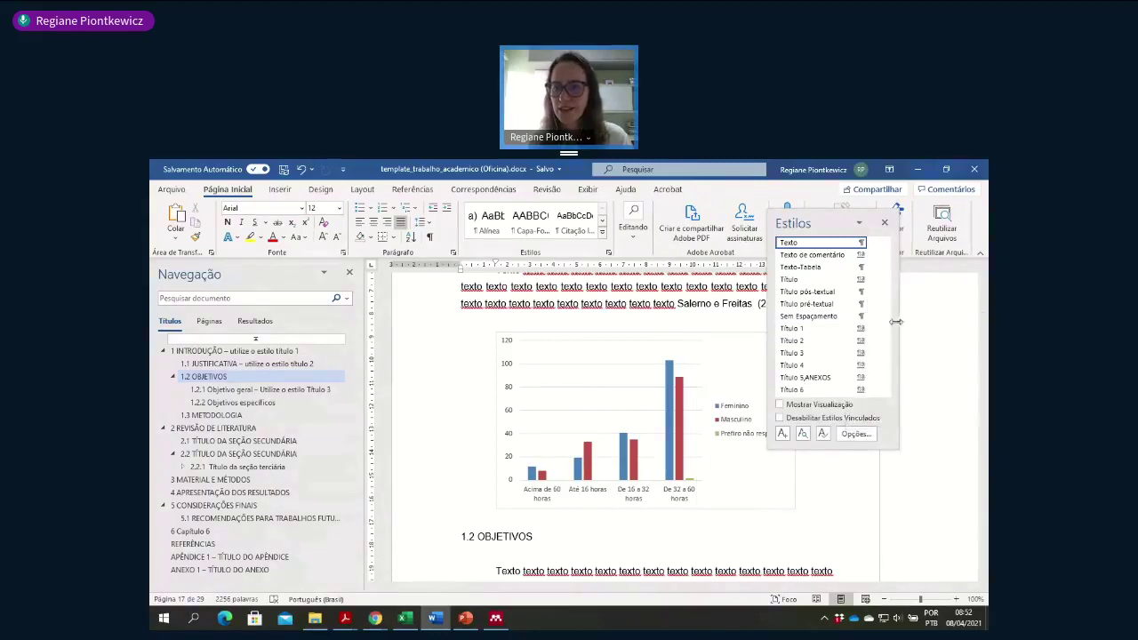
drag(886, 256, 893, 386)
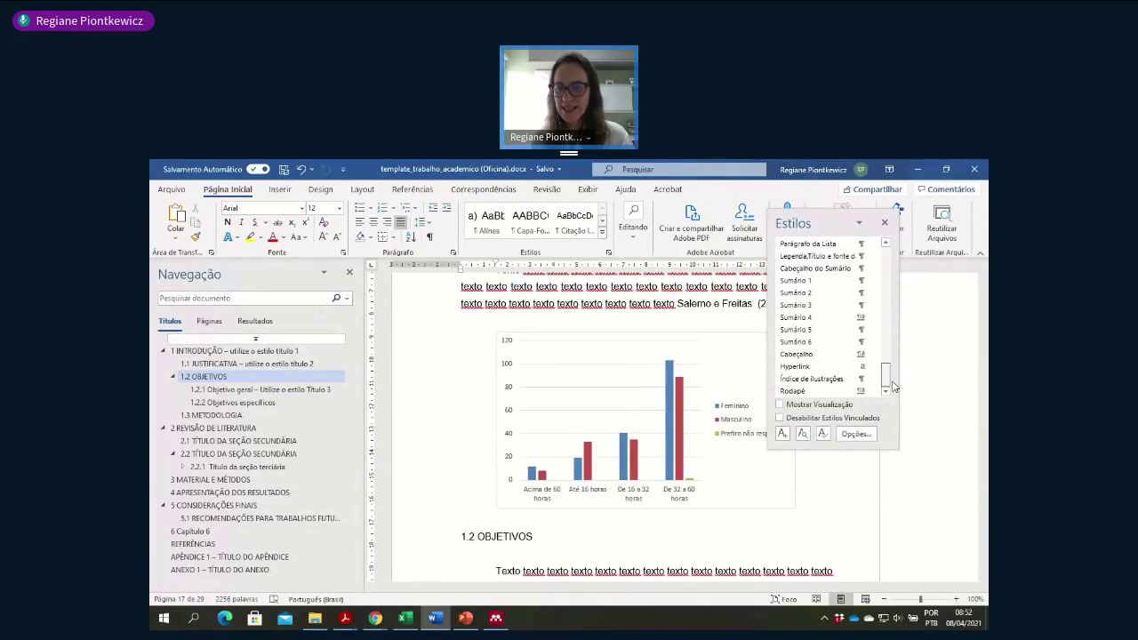
- Check the conference questions again, return to Word and examine the Styles pane options without changing them
click(376, 619)
click(325, 574)
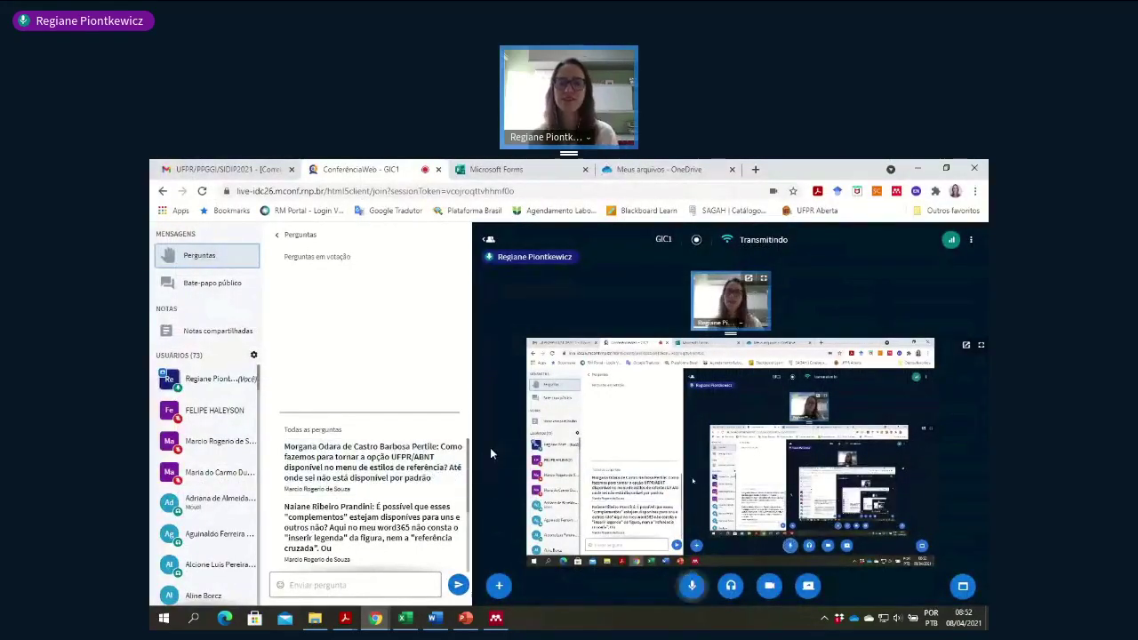
key(alt+Tab)
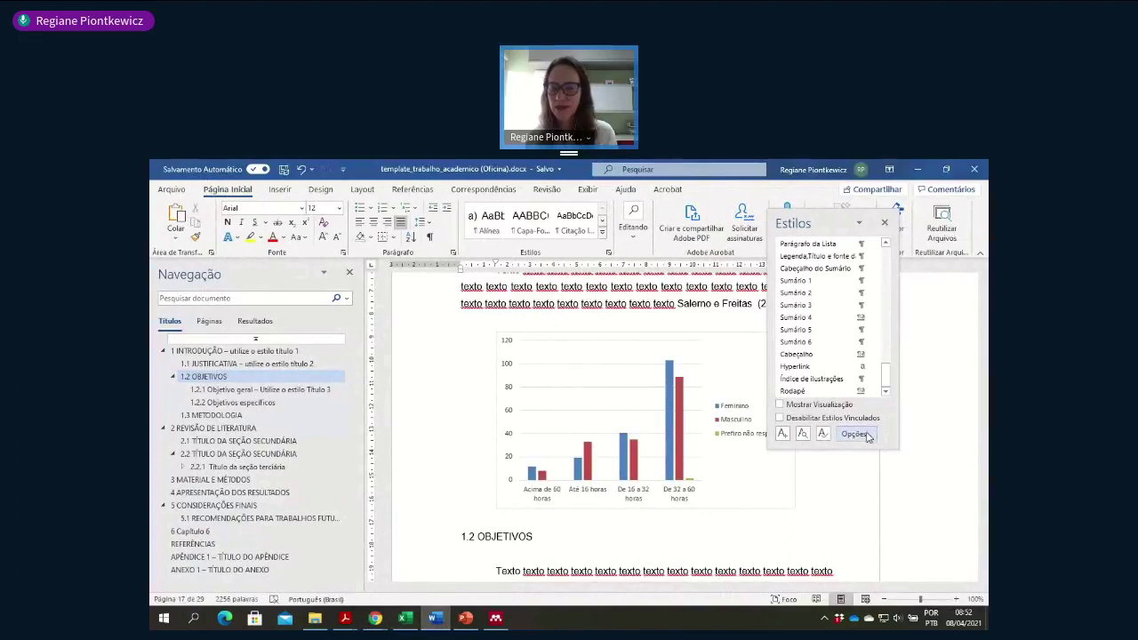
click(855, 434)
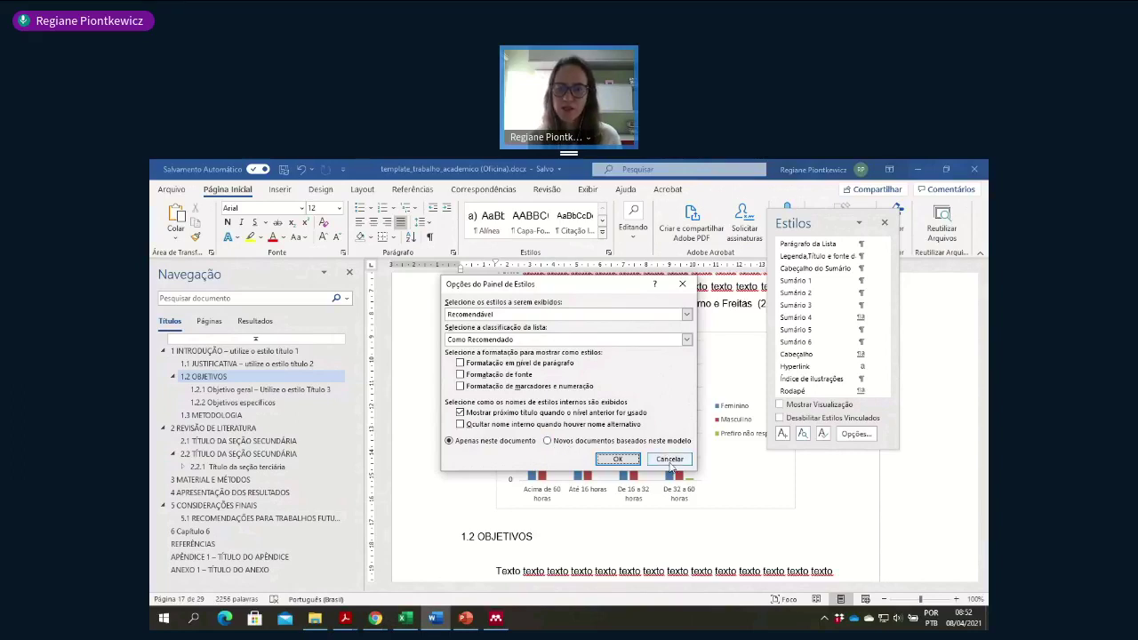
click(670, 459)
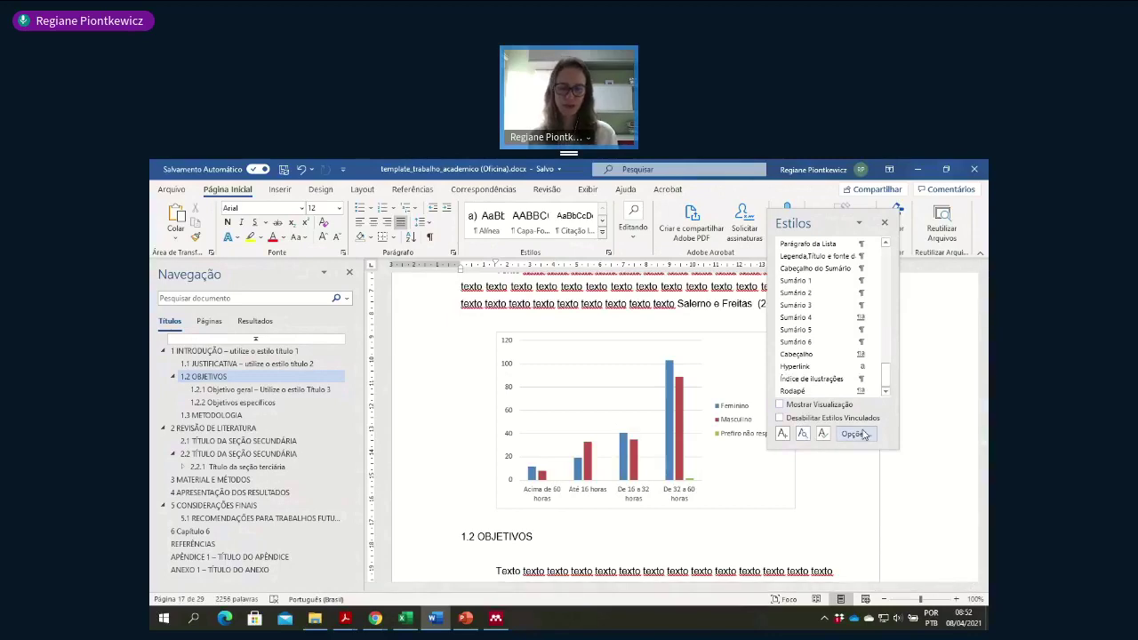
- Switch to the web conference and read the remaining attendee questions about Word and Office 365
key(alt+Tab)
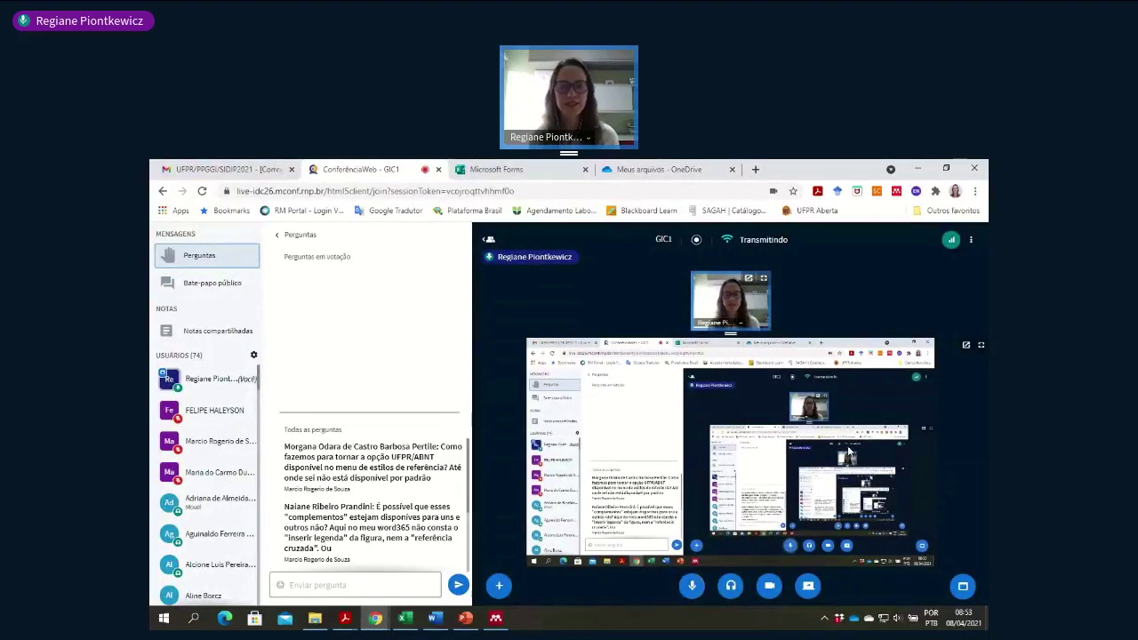
scroll(397, 522, down, 3)
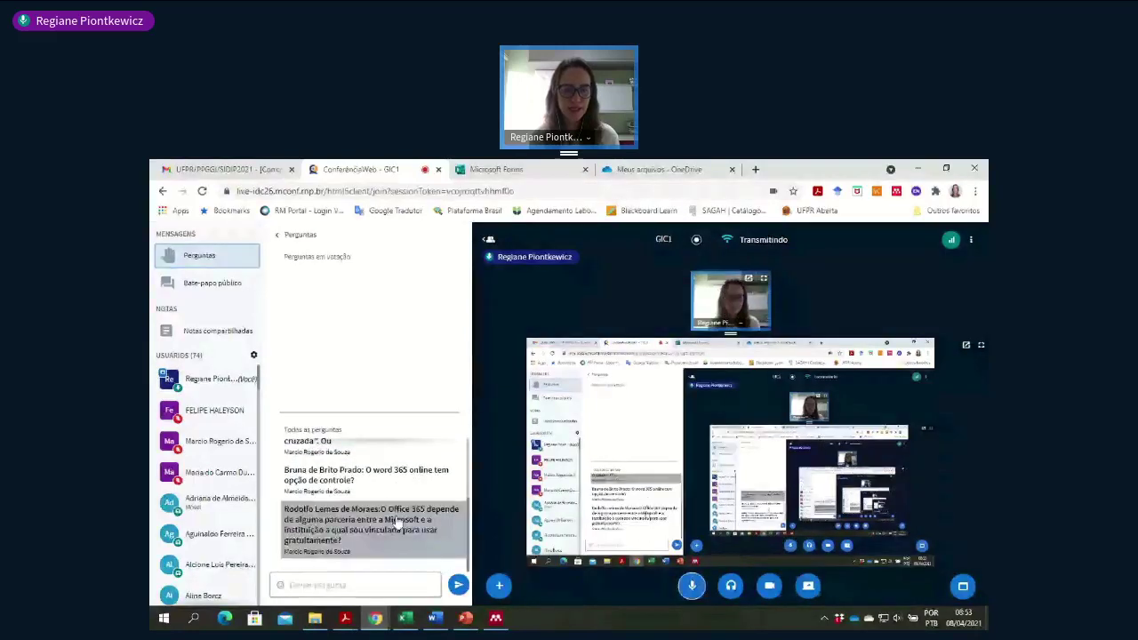
- Reread the attendee question about missing add-ins, return to the Word template and close the Styles pane
scroll(397, 522, up, 3)
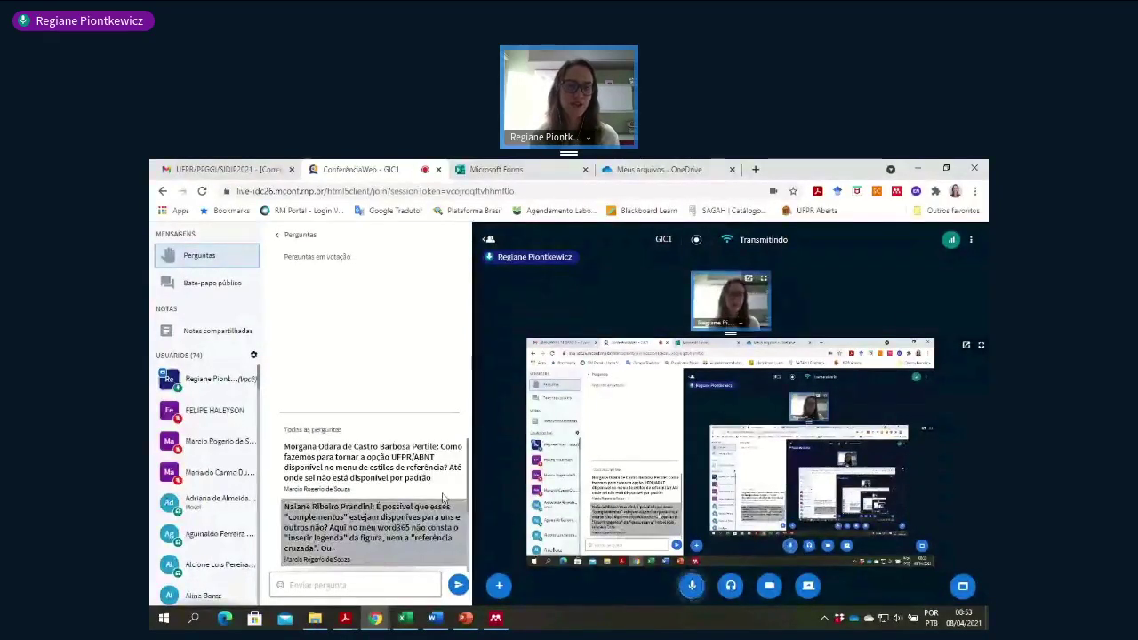
scroll(467, 490, down, 1)
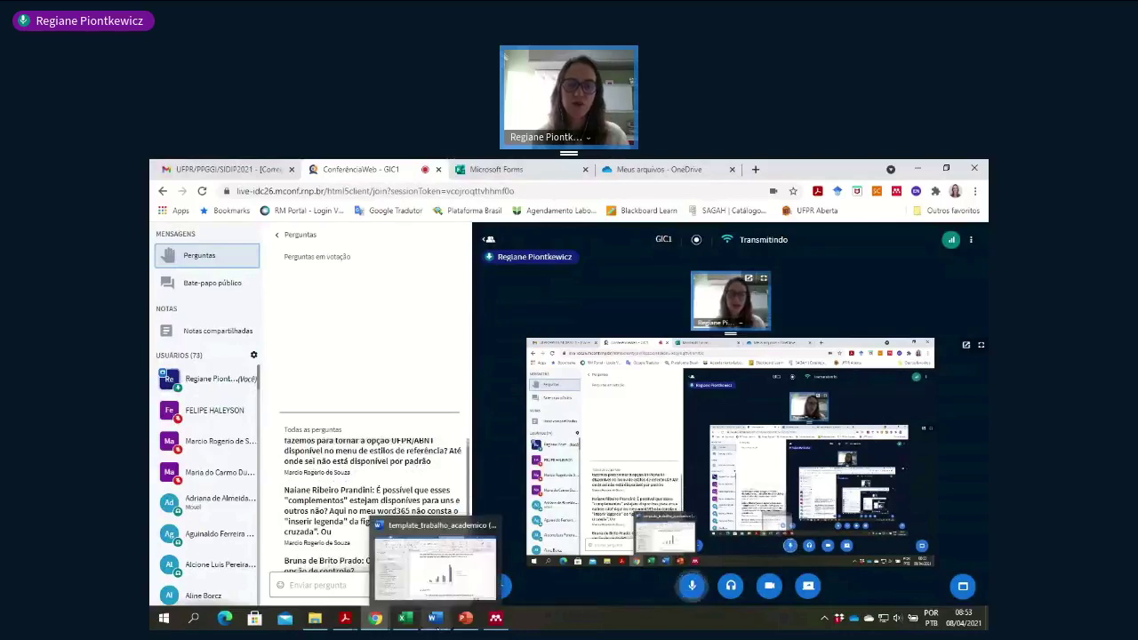
click(434, 618)
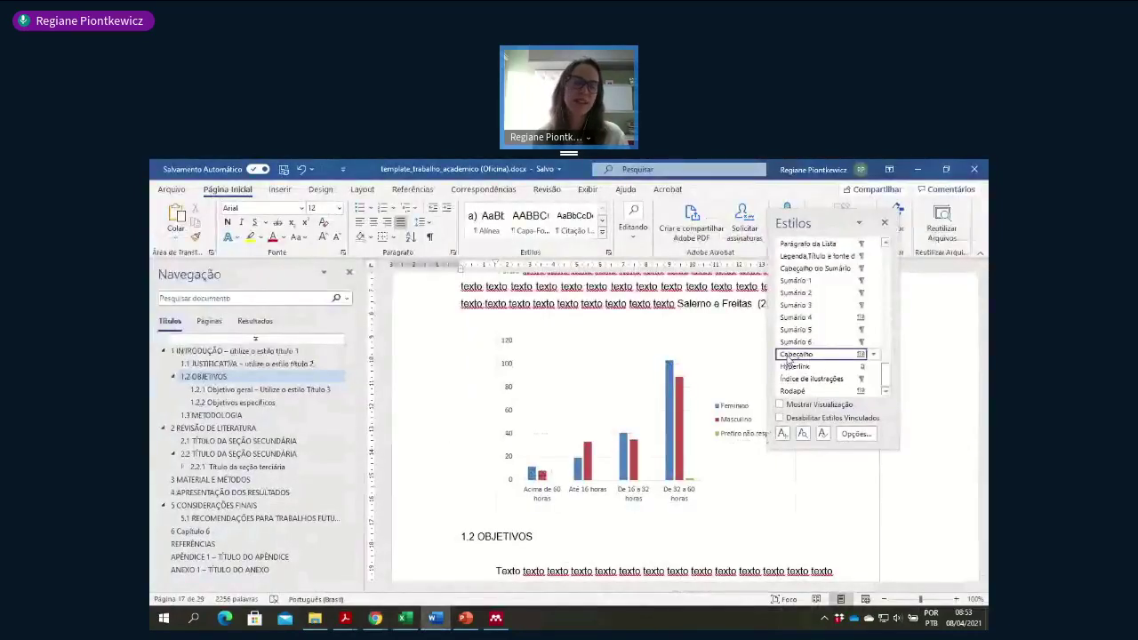
click(884, 221)
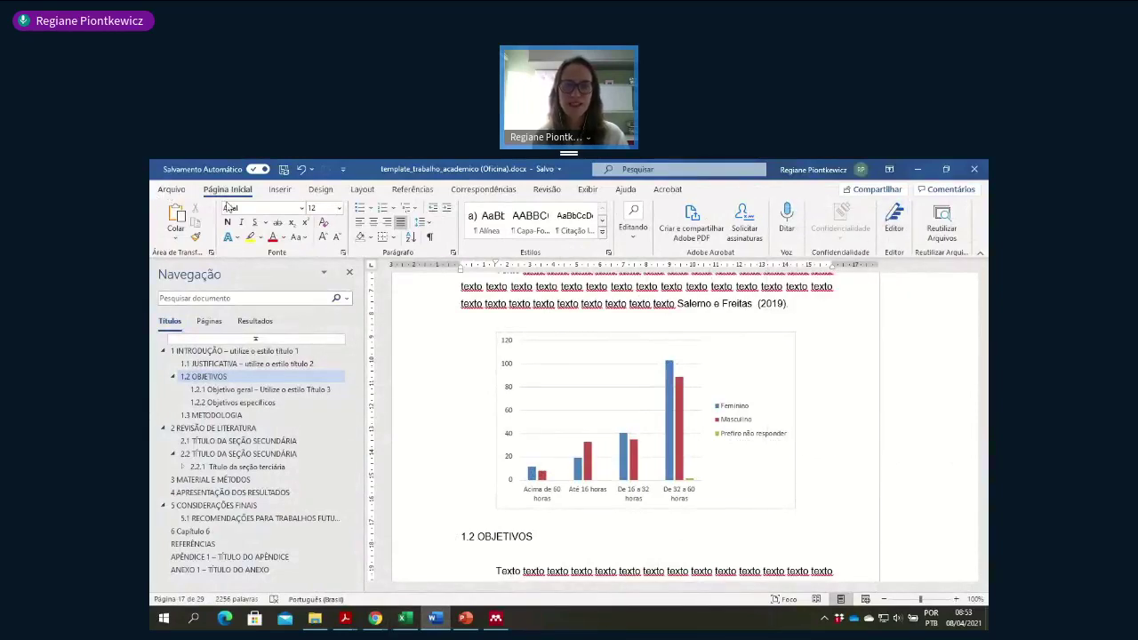
- Examine the Suplementos list in Word's options, cancel the dialog and look briefly at the review tools
click(172, 189)
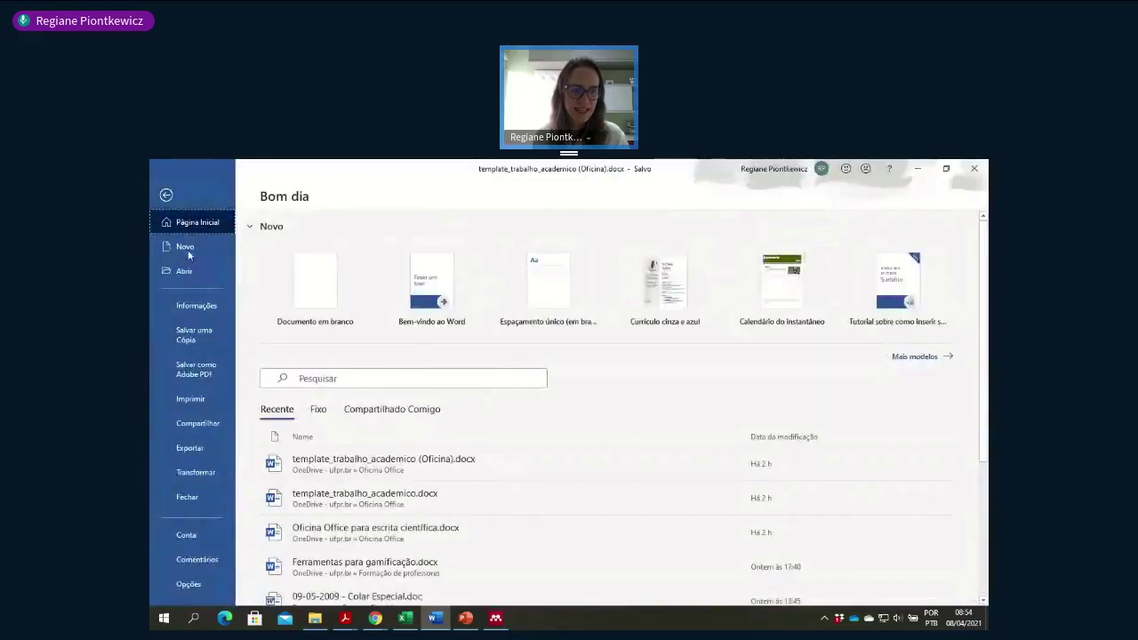
click(187, 585)
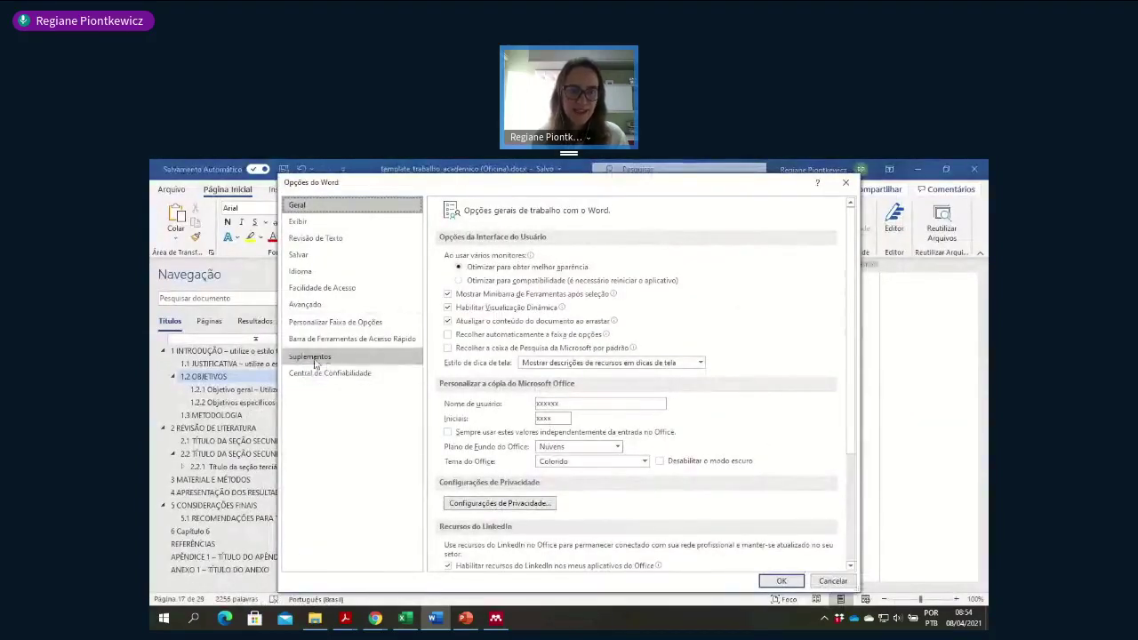
click(315, 360)
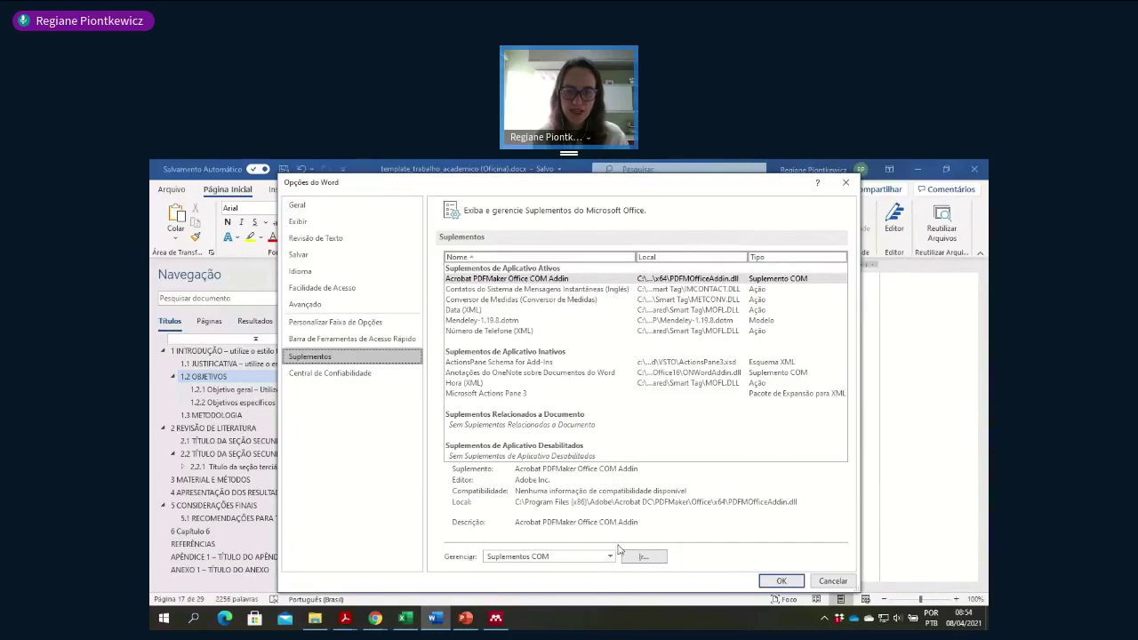
click(829, 582)
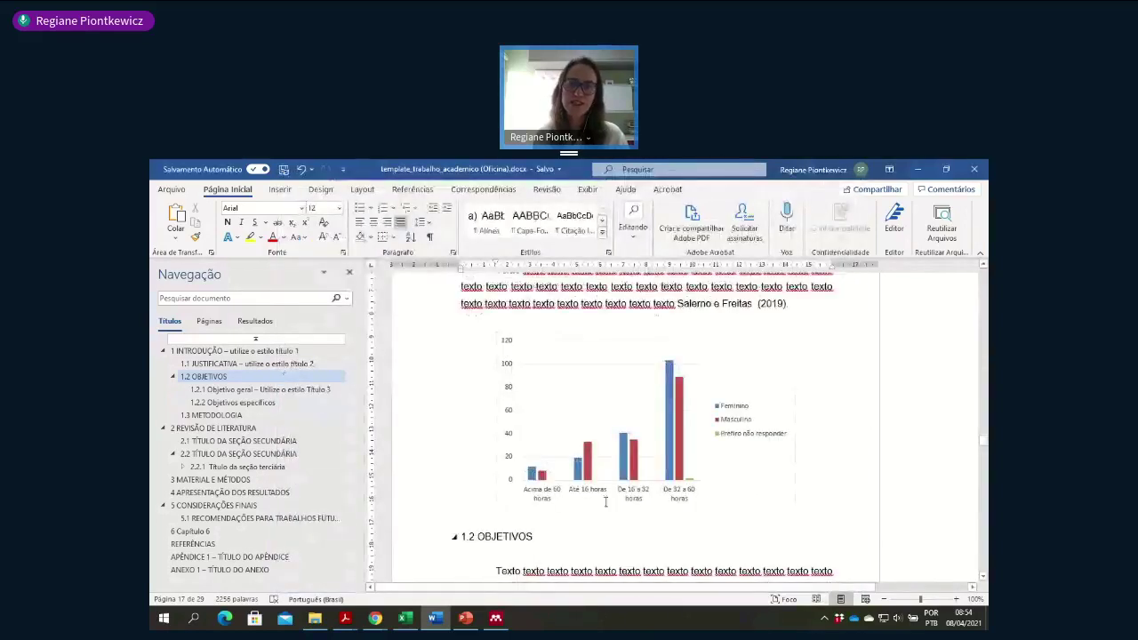
click(546, 190)
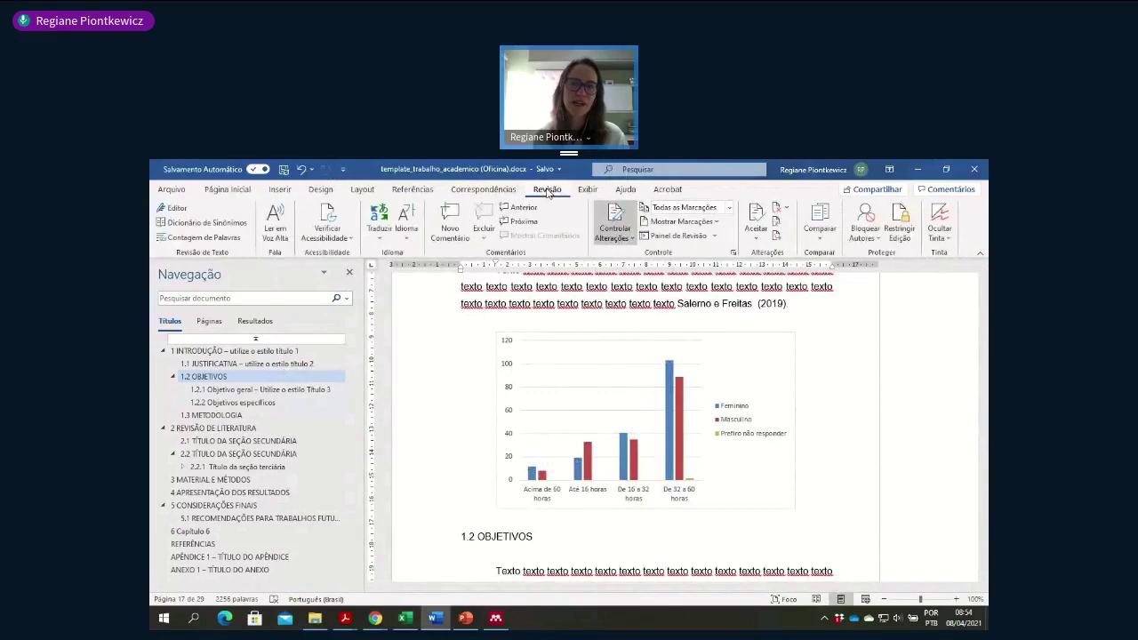
click(233, 191)
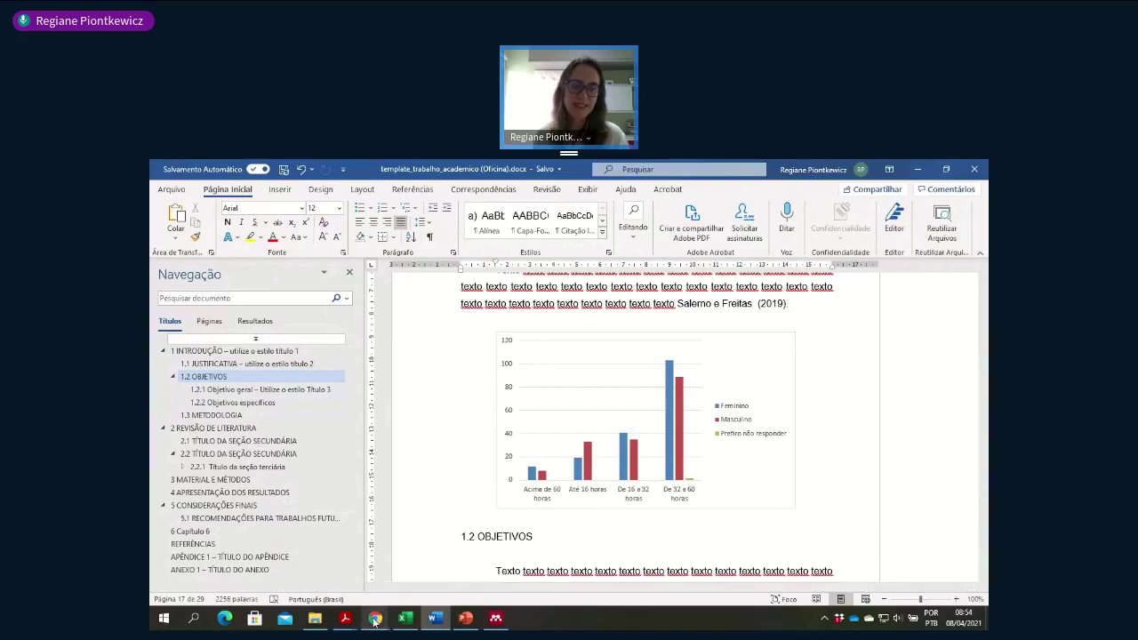
- Switch to the web conference and read the attendee questions about add-ins, Word 365 online and free Office 365 access
mouse_move(375, 620)
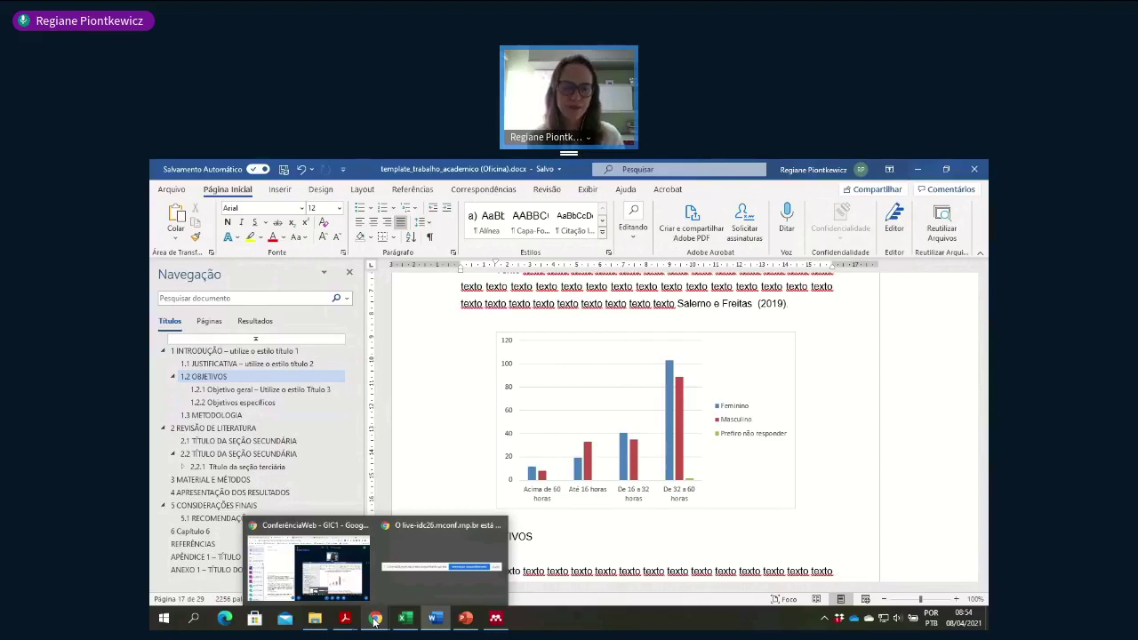
click(343, 558)
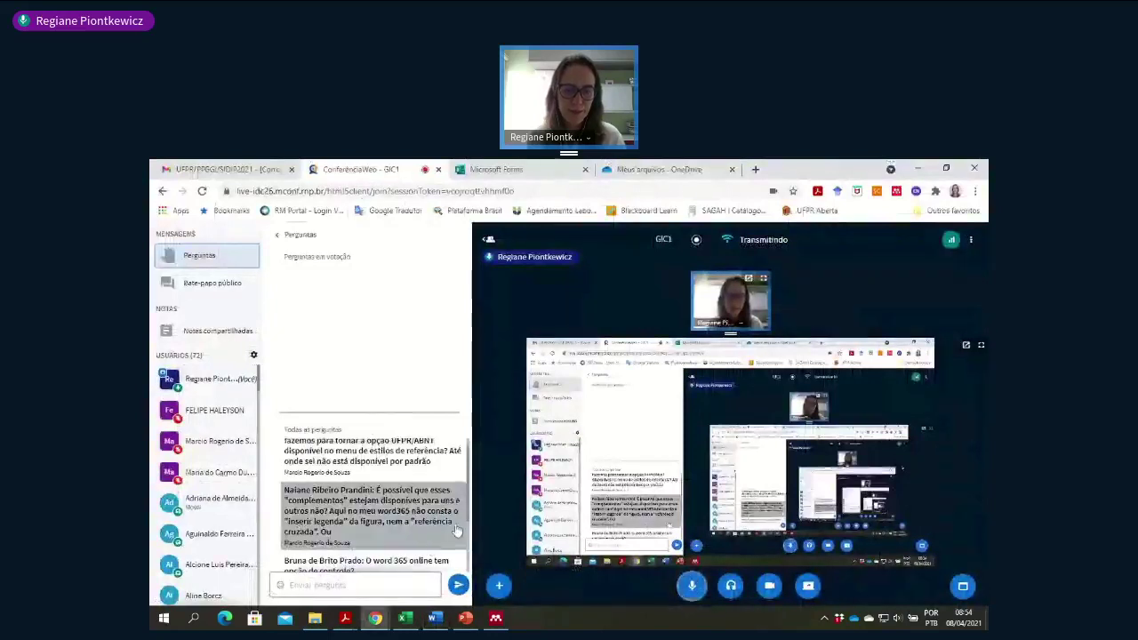
scroll(469, 513, down, 1)
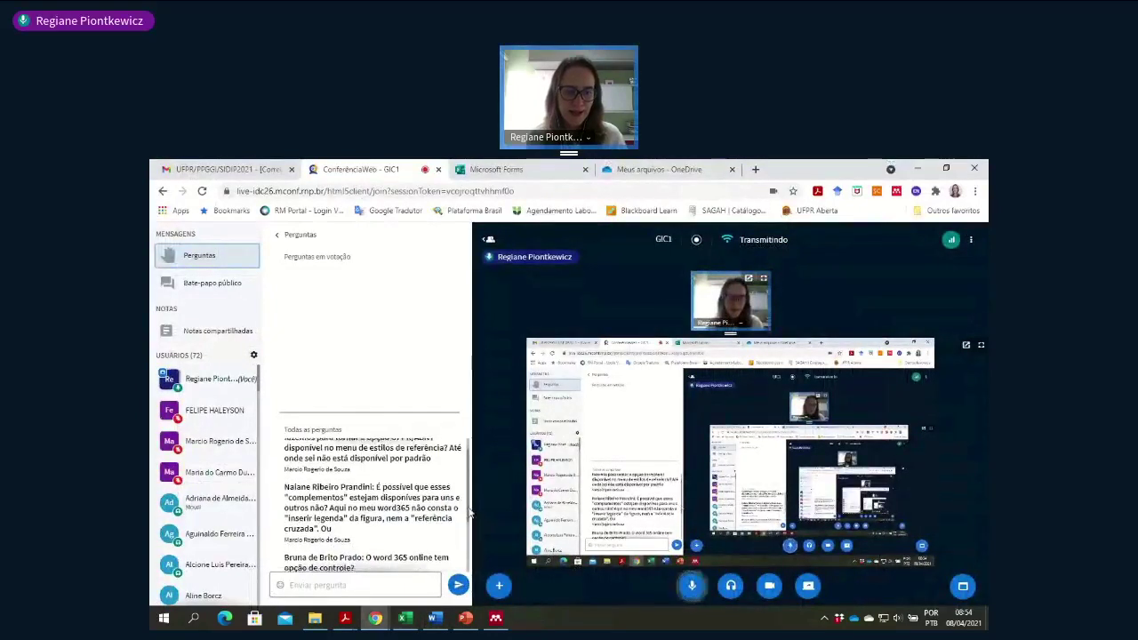
scroll(469, 513, down, 2)
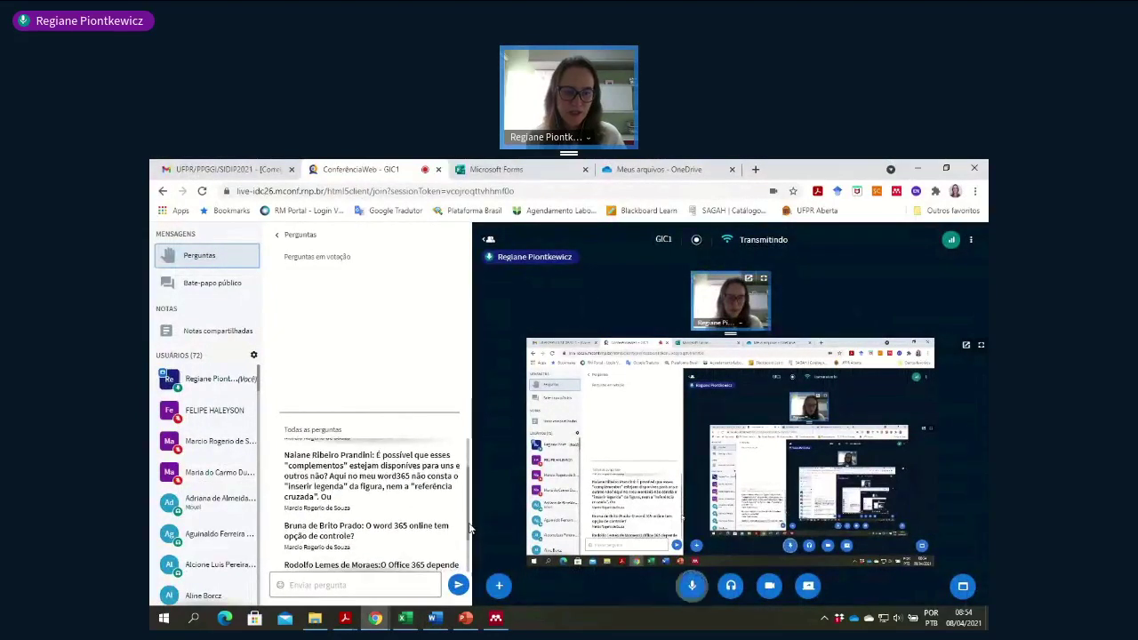
scroll(471, 529, down, 1)
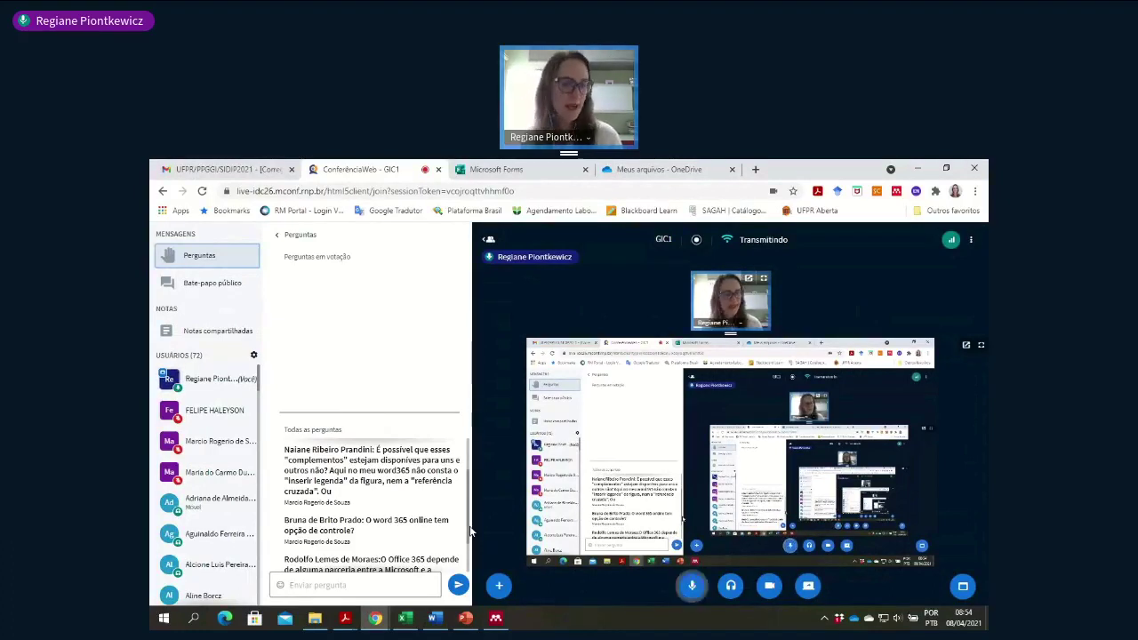
scroll(471, 533, down, 2)
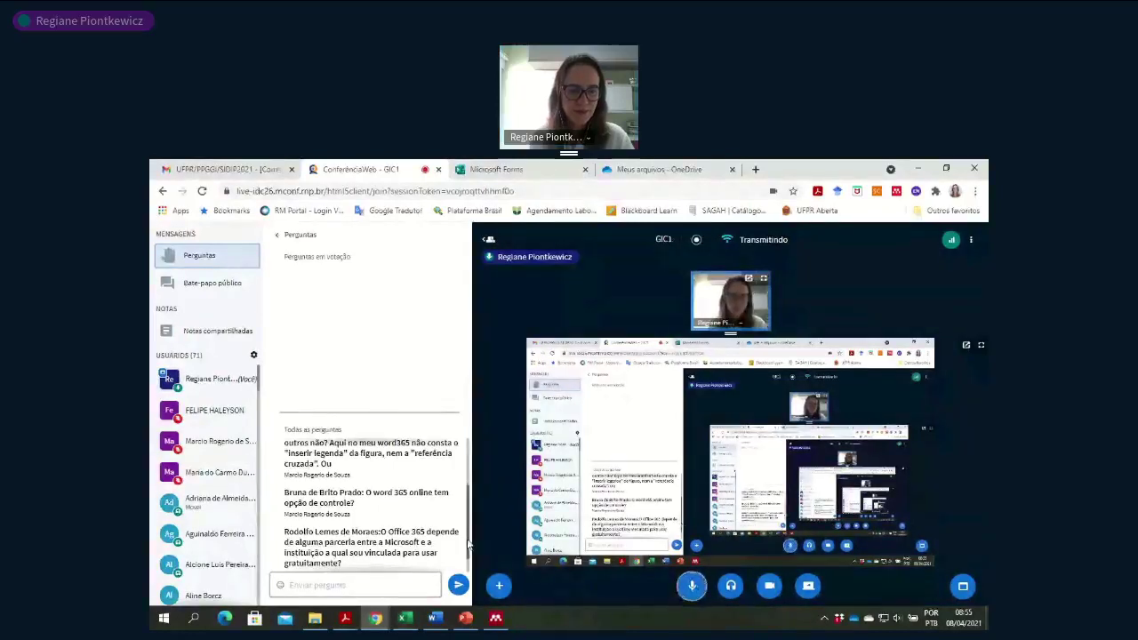
scroll(472, 552, down, 1)
scroll(472, 552, down, 1)
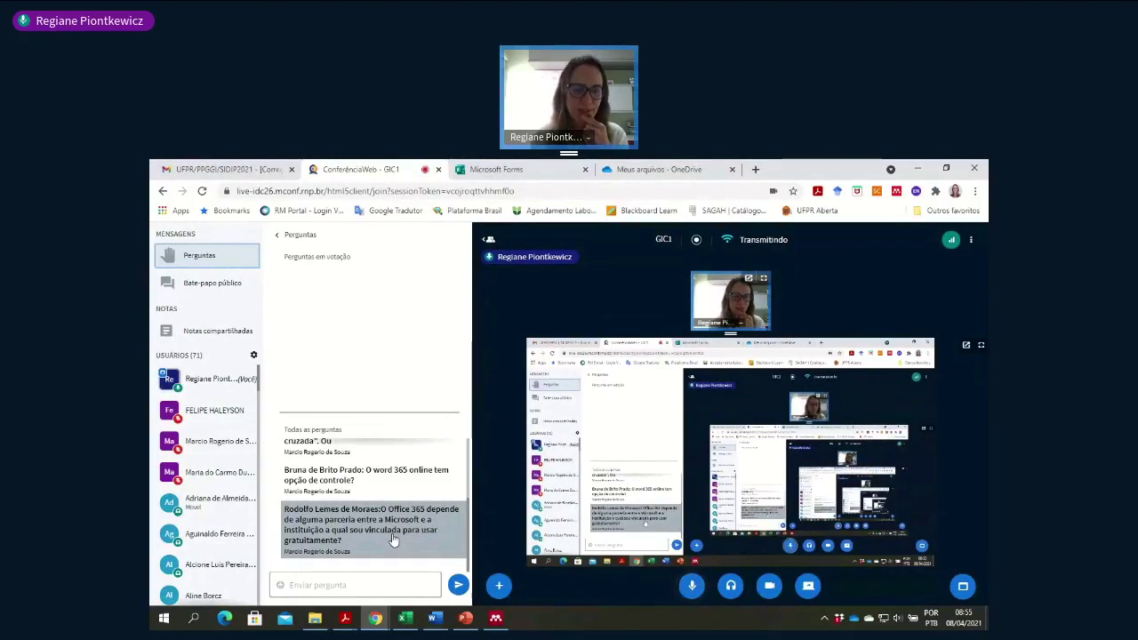
scroll(394, 539, up, 4)
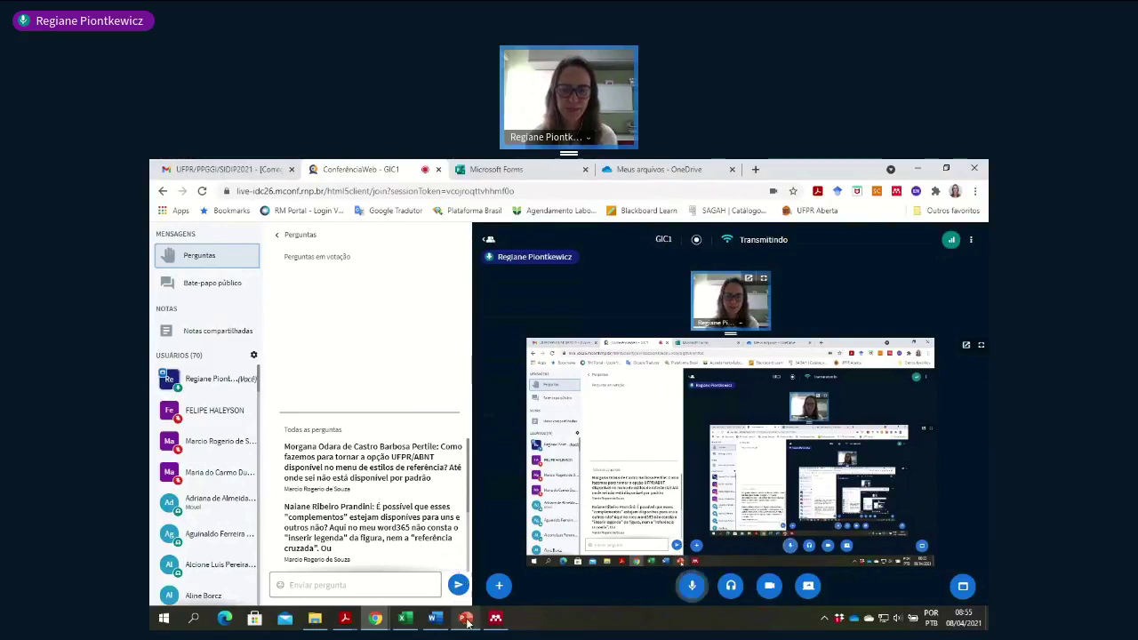
- Open template_trabalho_academico.pdf from the Oficina Office folder in File Explorer
mouse_move(467, 622)
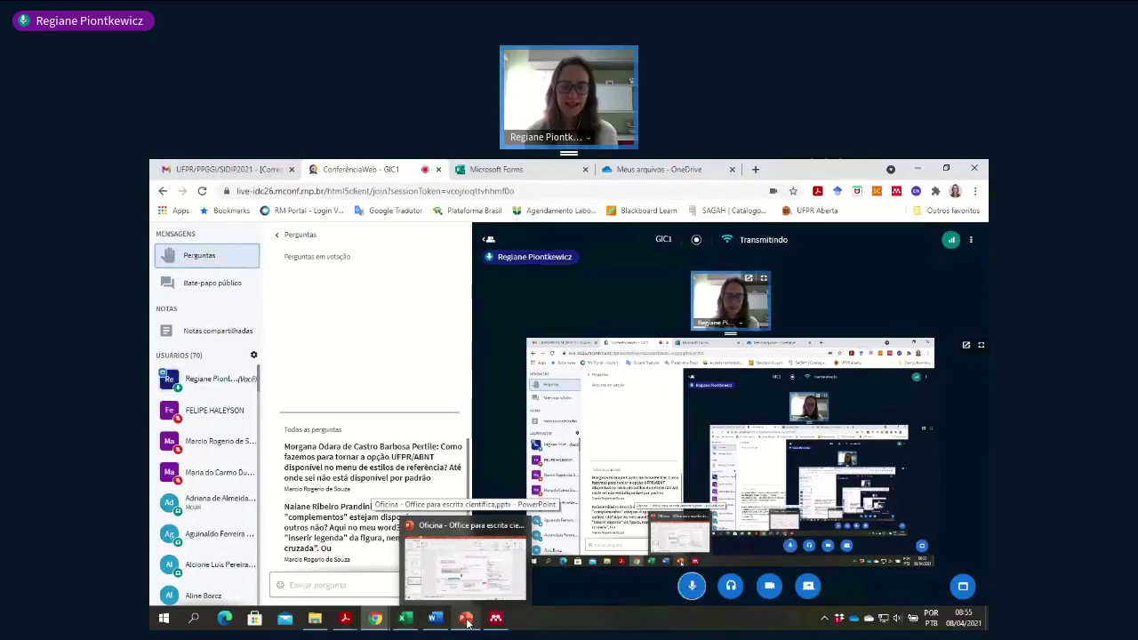
click(467, 620)
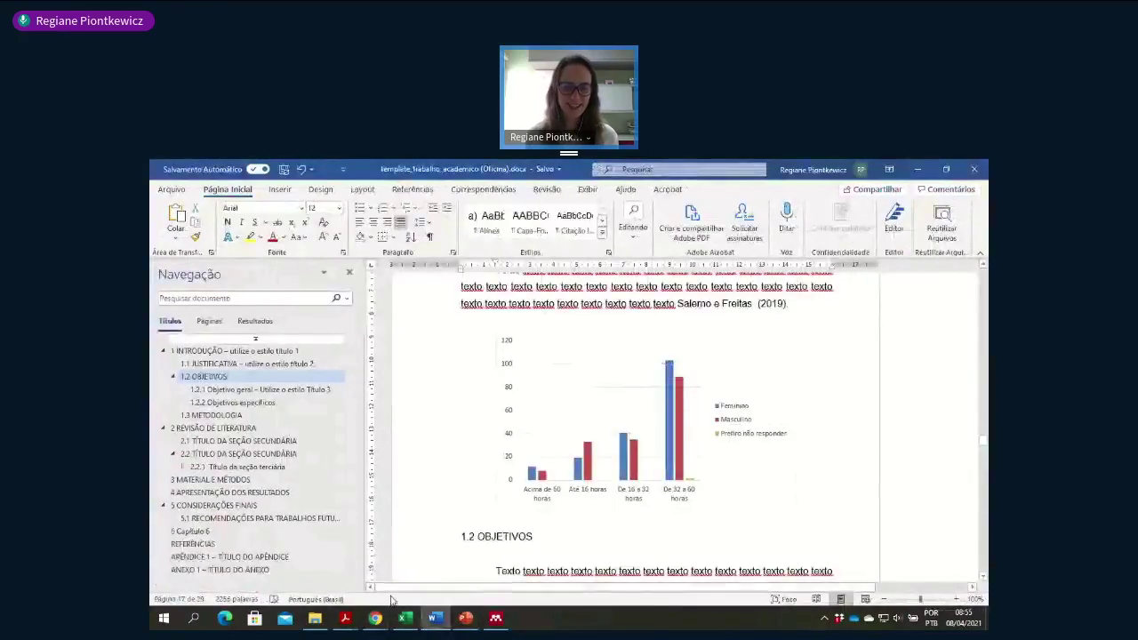
click(314, 618)
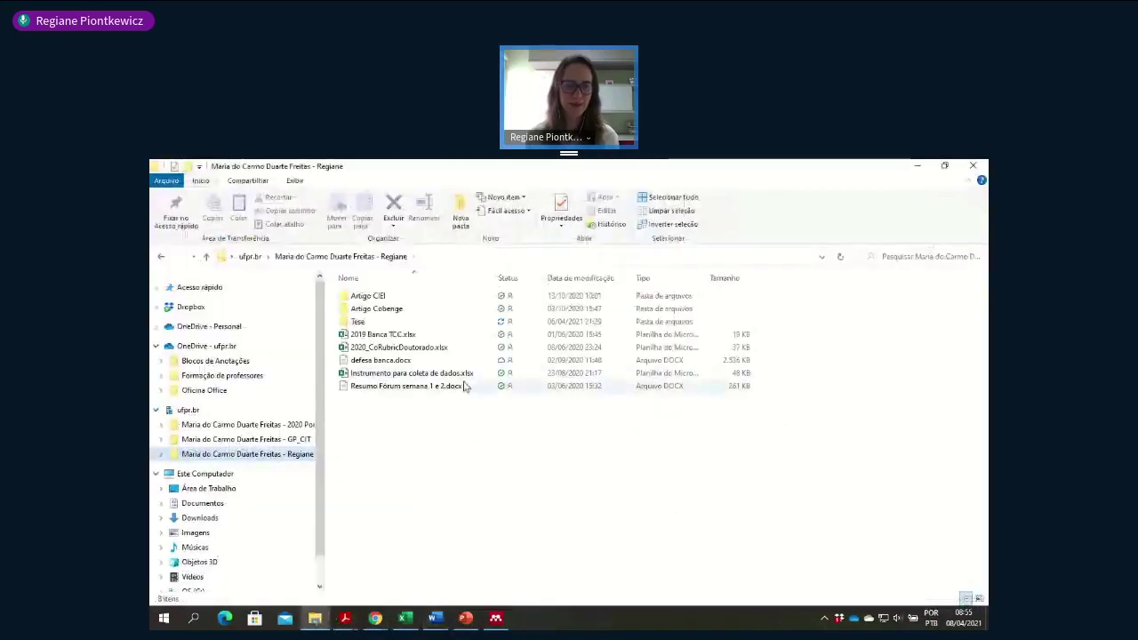
click(224, 392)
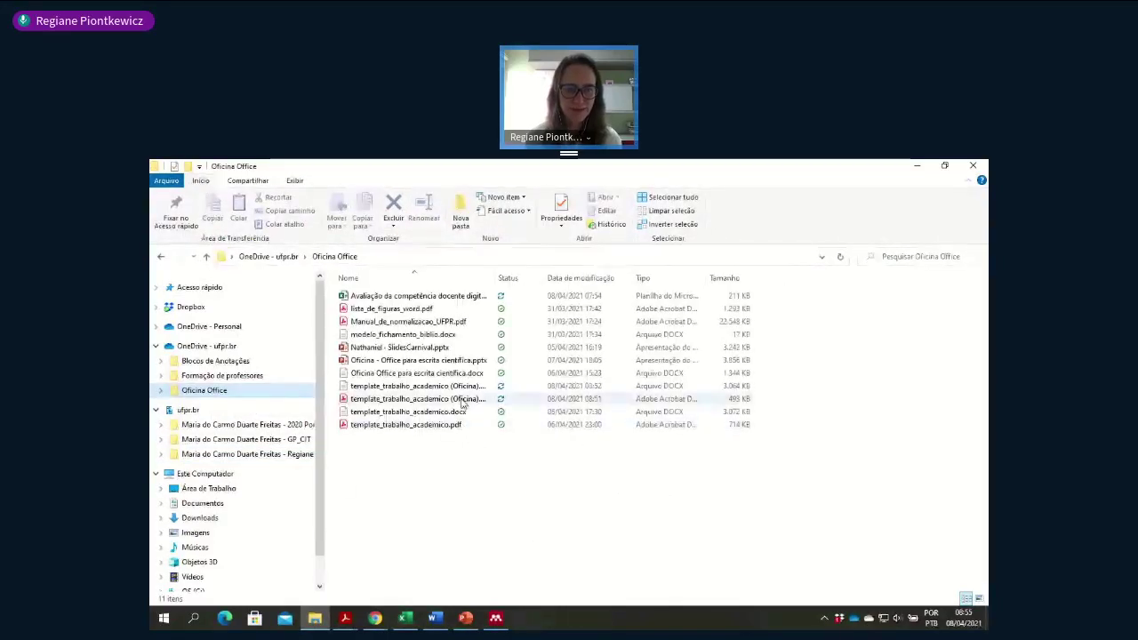
double_click(463, 424)
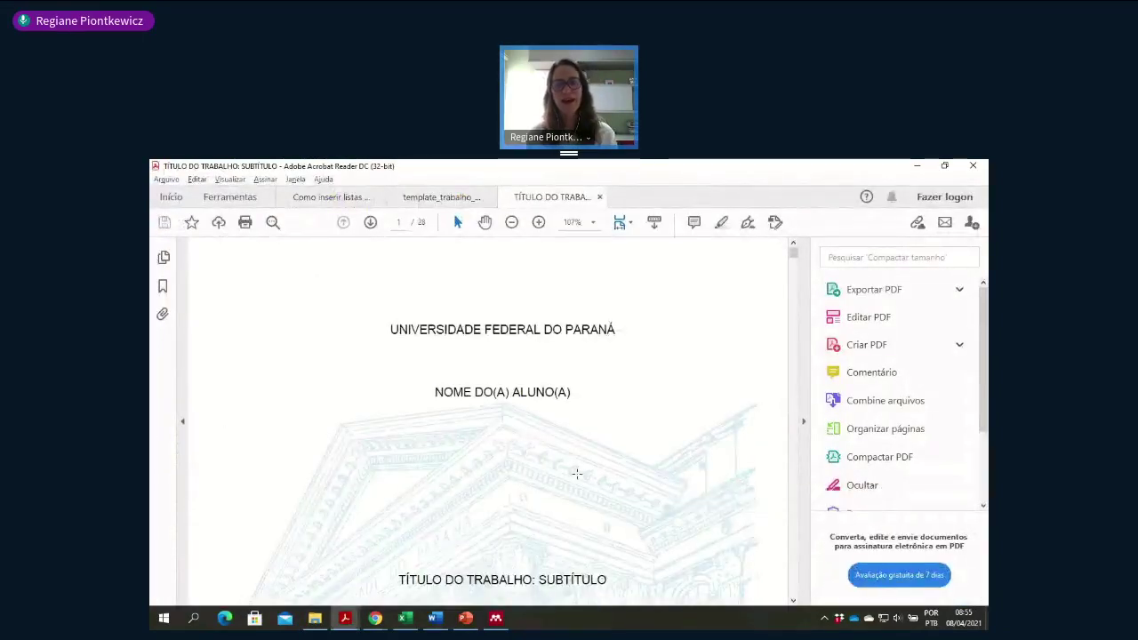
- Show the PDF's bookmarks and expand 1 INTRODUÇÃO, 1.2 OBJETIVOS and 2 REVISÃO DE LITERATURA
click(164, 258)
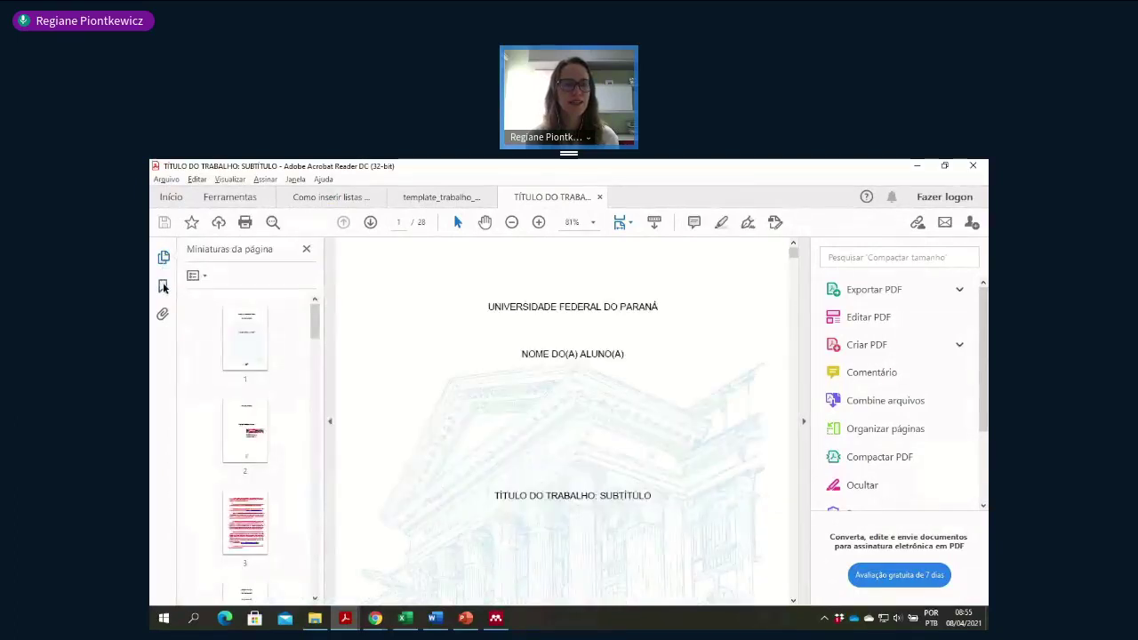
click(164, 287)
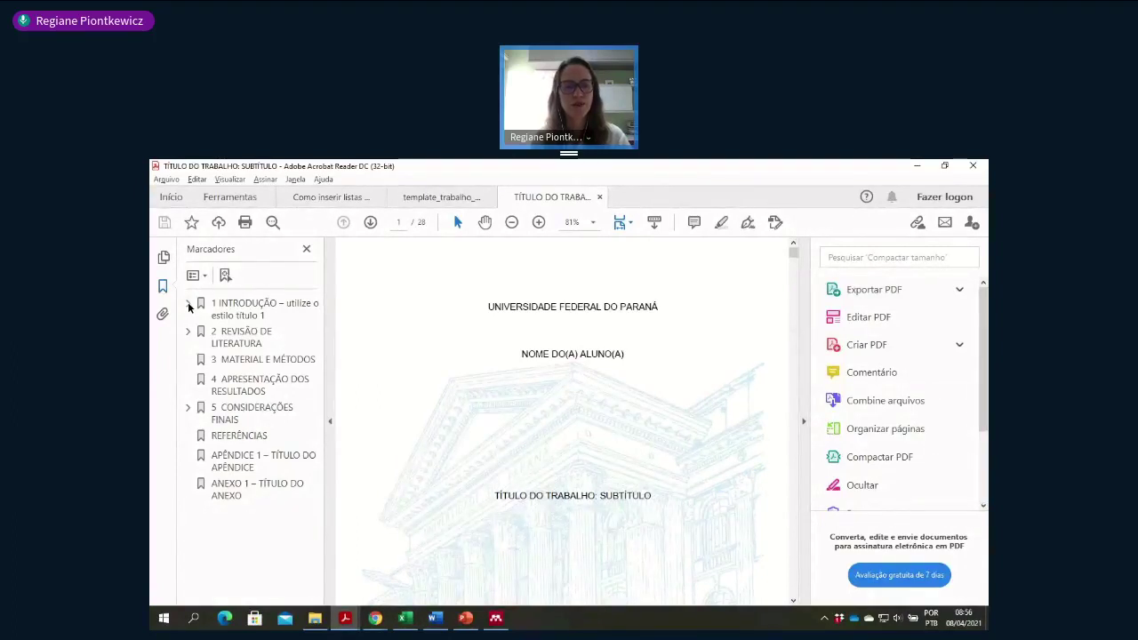
click(187, 304)
click(187, 304)
click(187, 304)
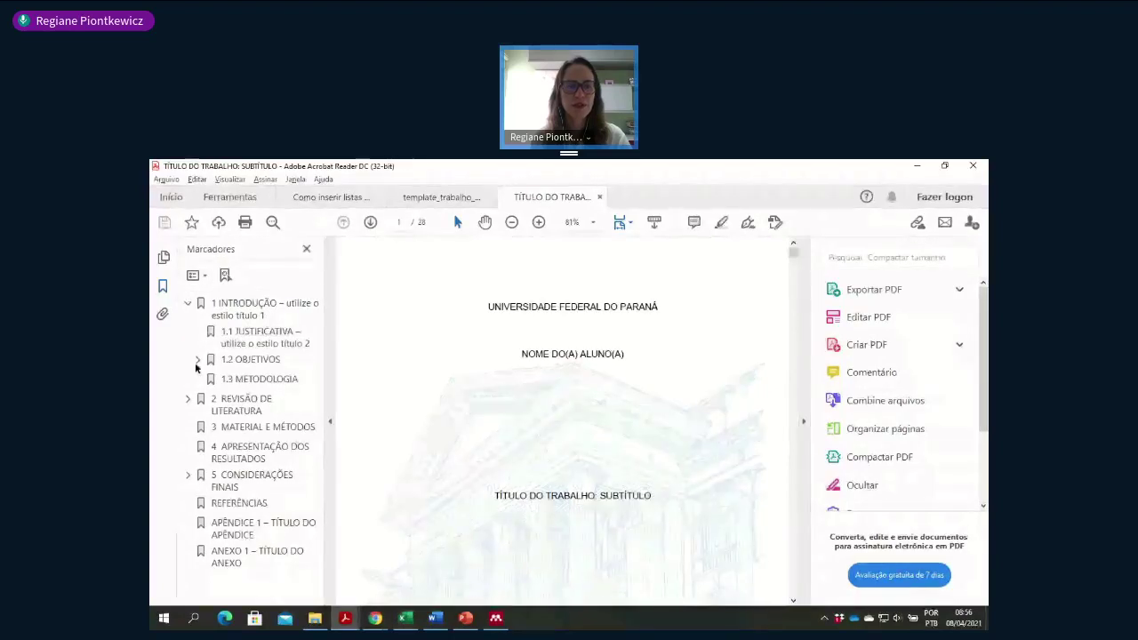
click(197, 359)
scroll(191, 391, down, 1)
click(185, 421)
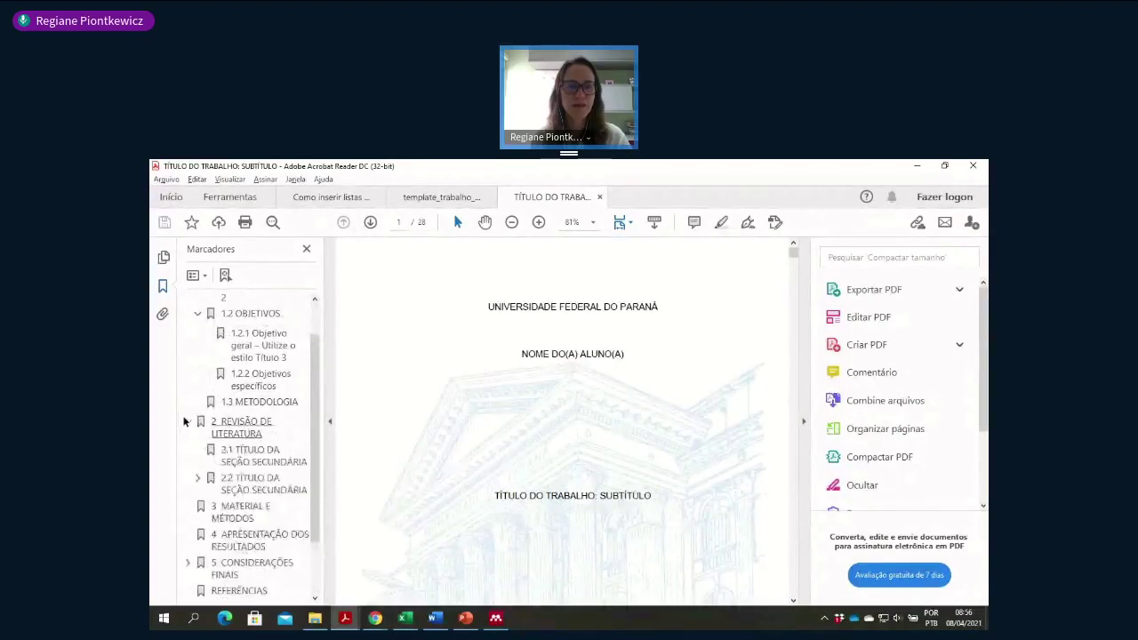
scroll(235, 449, down, 2)
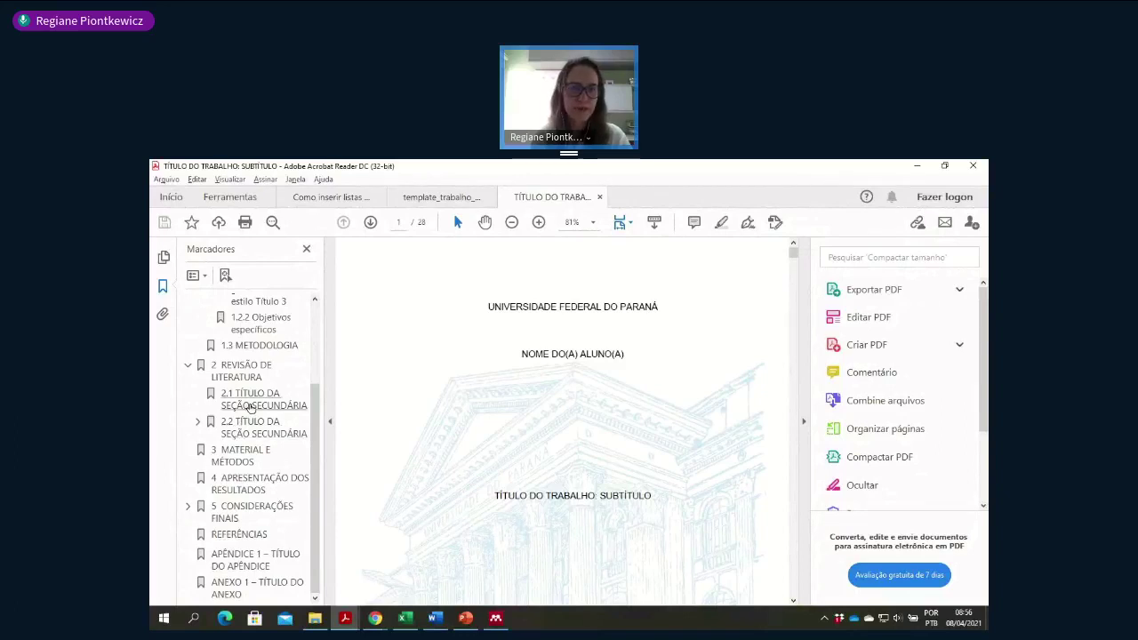
- Navigate by bookmark to sections 2.2, 5.1 and 4 of the PDF, expanding the subsections under 5 and 2.2
click(256, 429)
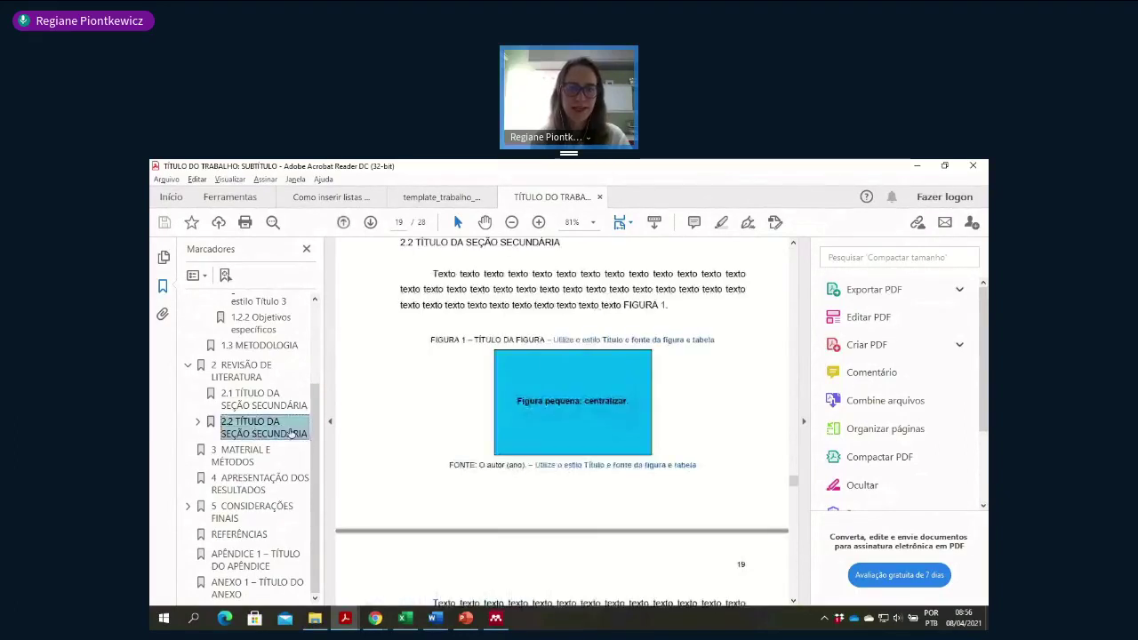
click(188, 506)
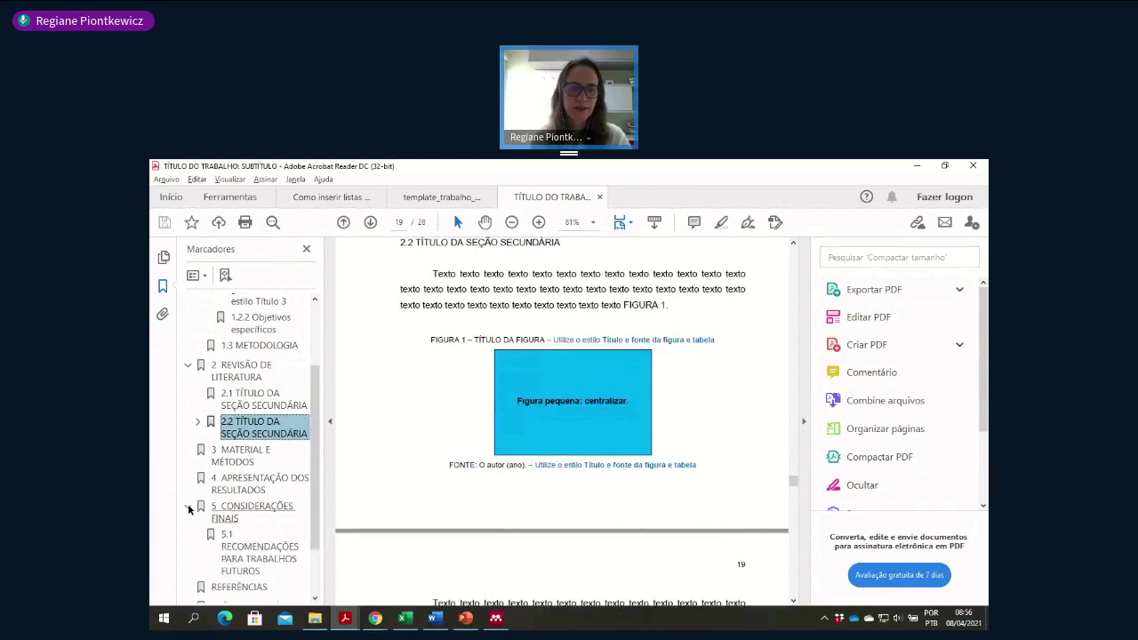
click(233, 548)
scroll(258, 508, down, 2)
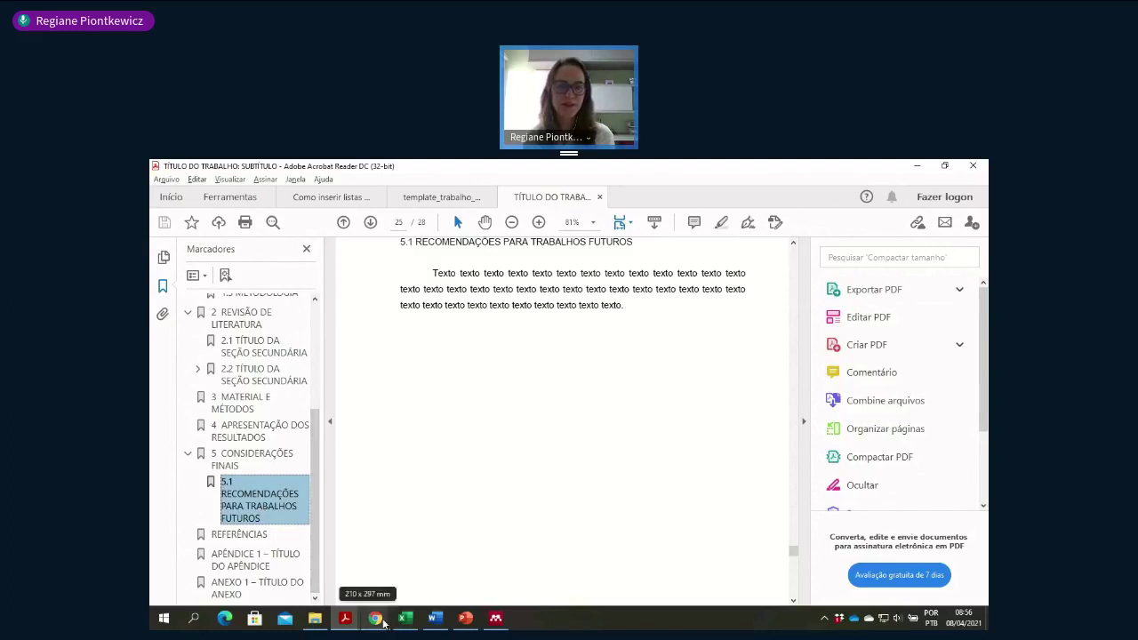
mouse_move(375, 618)
click(258, 430)
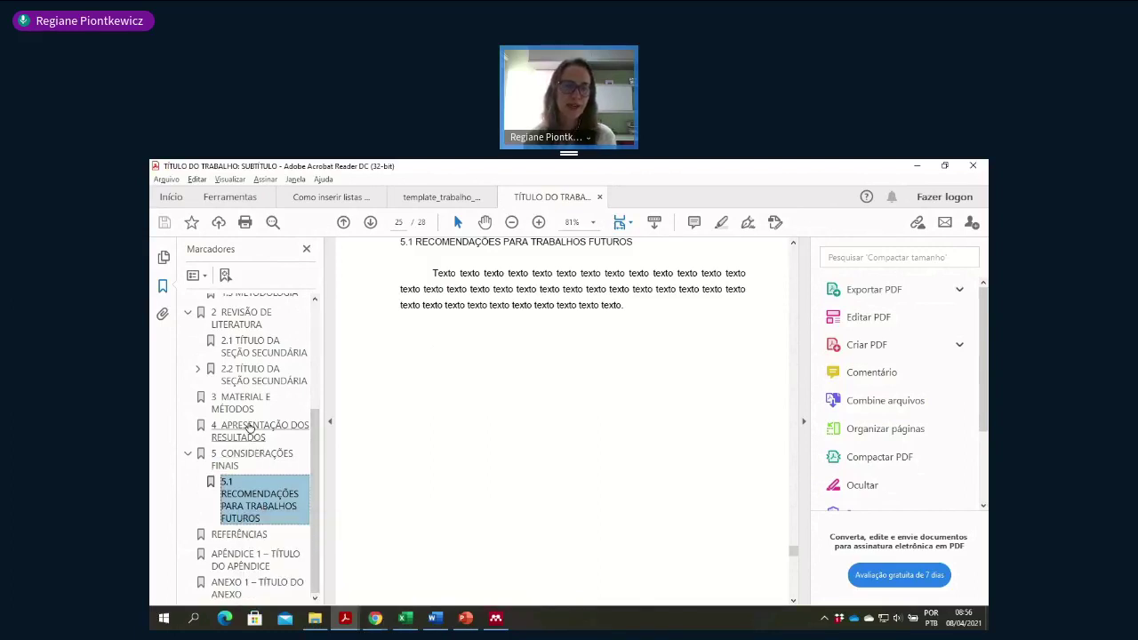
click(199, 369)
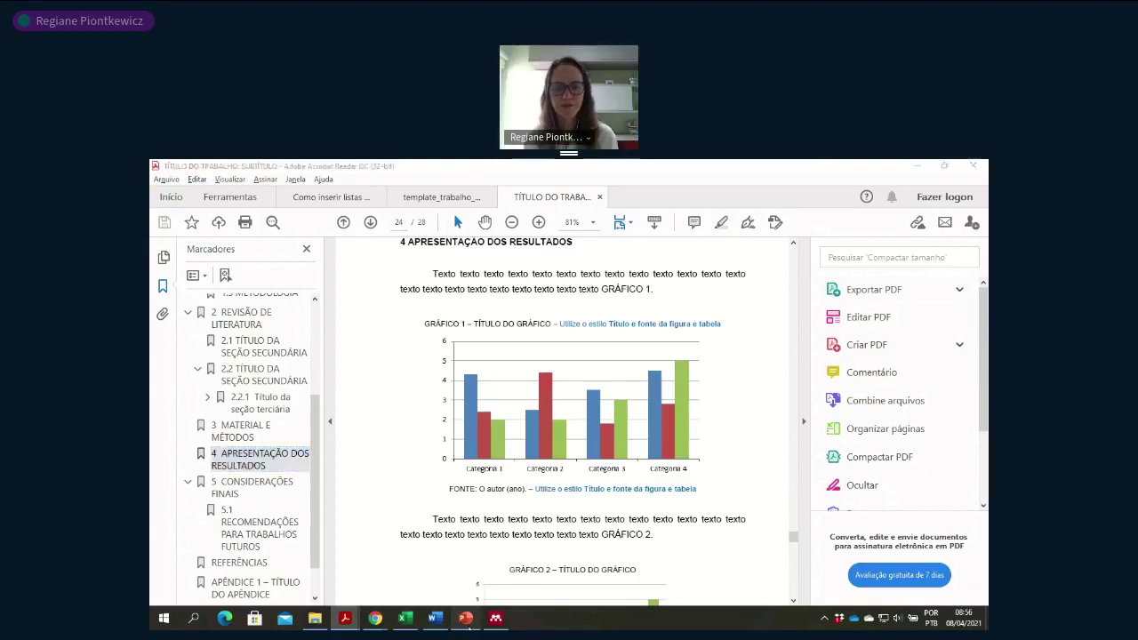
- Switch to the PowerPoint presentation and show slide 18 about saving as PDF with bookmarks
click(466, 618)
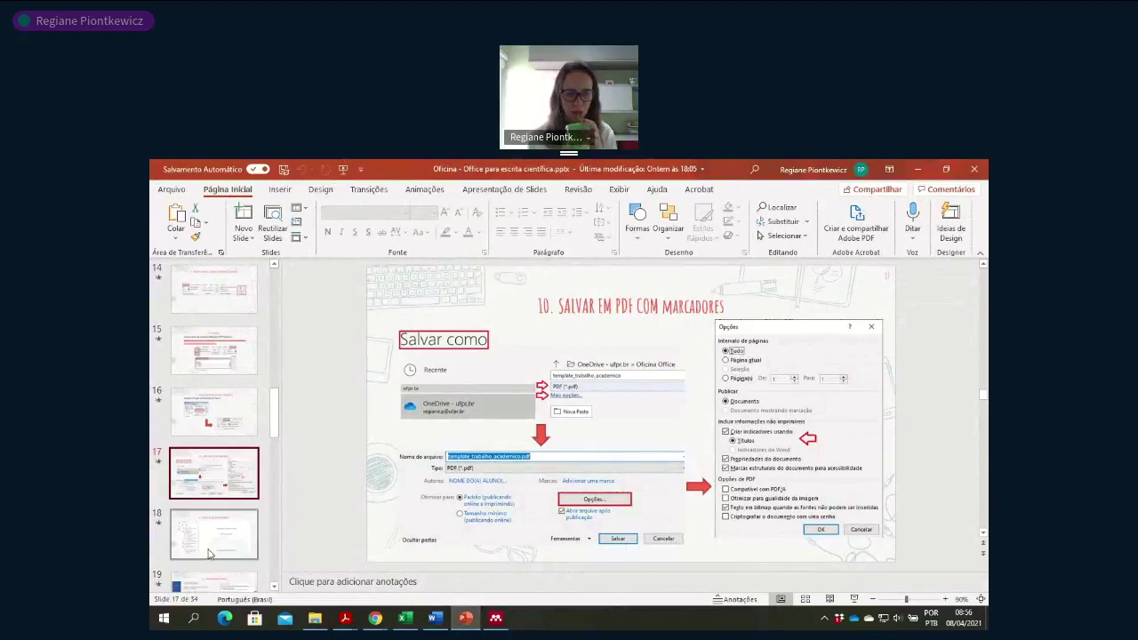
click(252, 540)
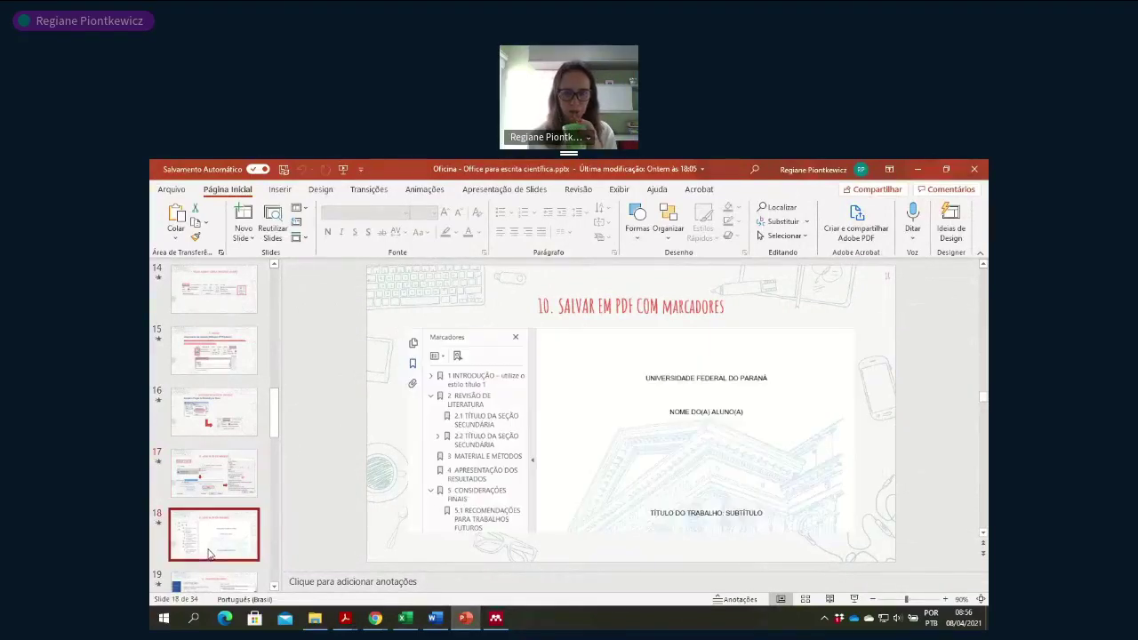
- Present slides 18 and 19, covering PDF bookmarks and Inspecionar Documento, and end the slide show
click(854, 599)
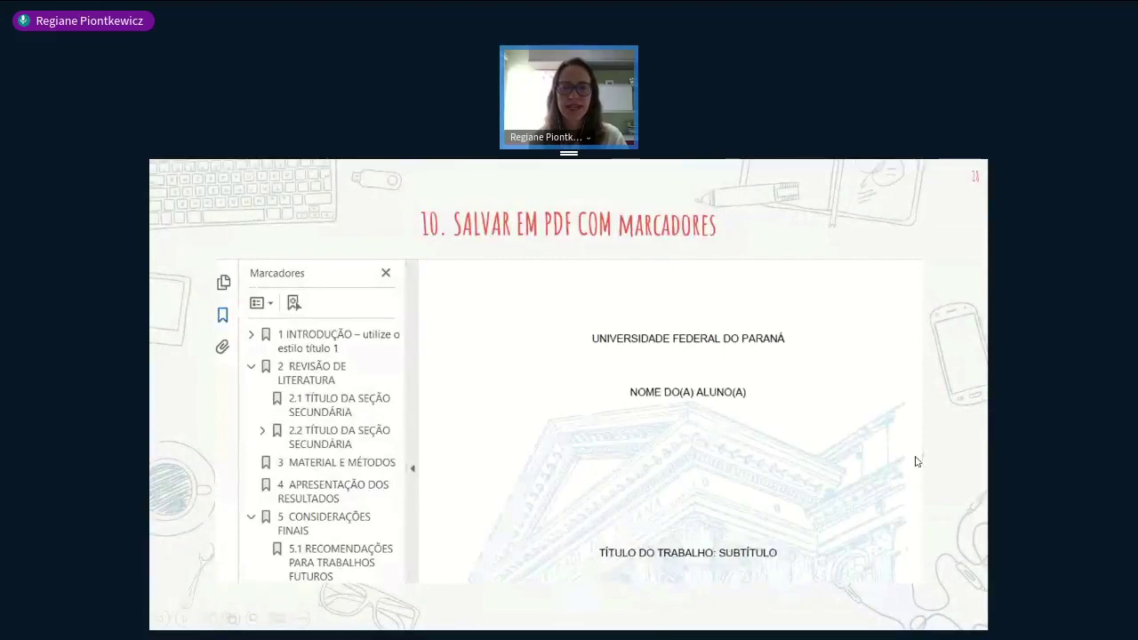
key(Right)
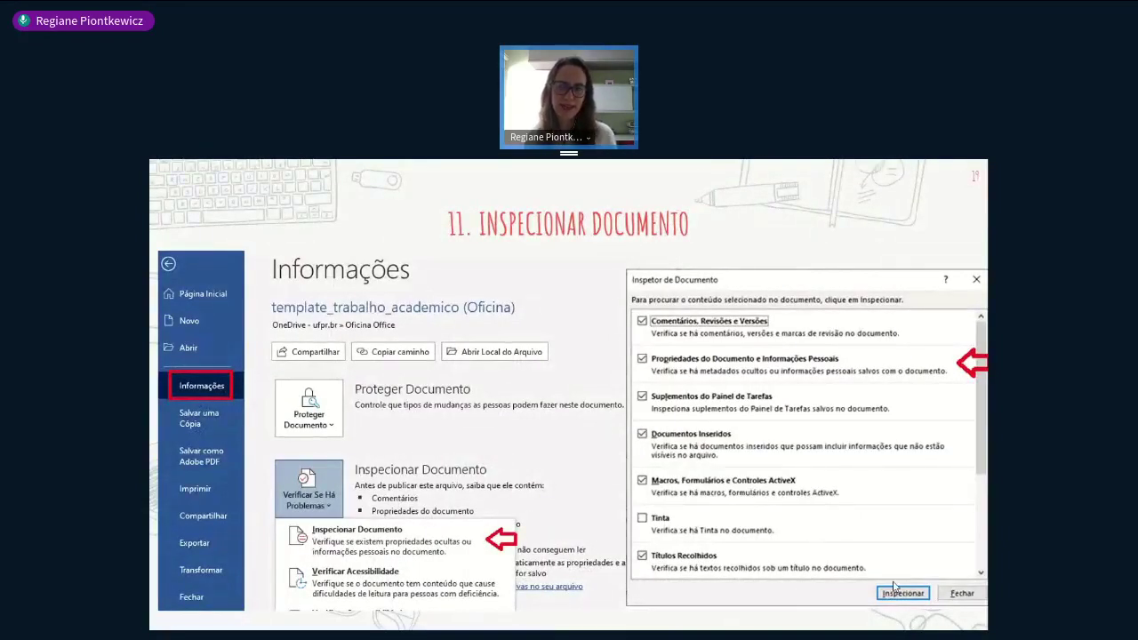
key(Escape)
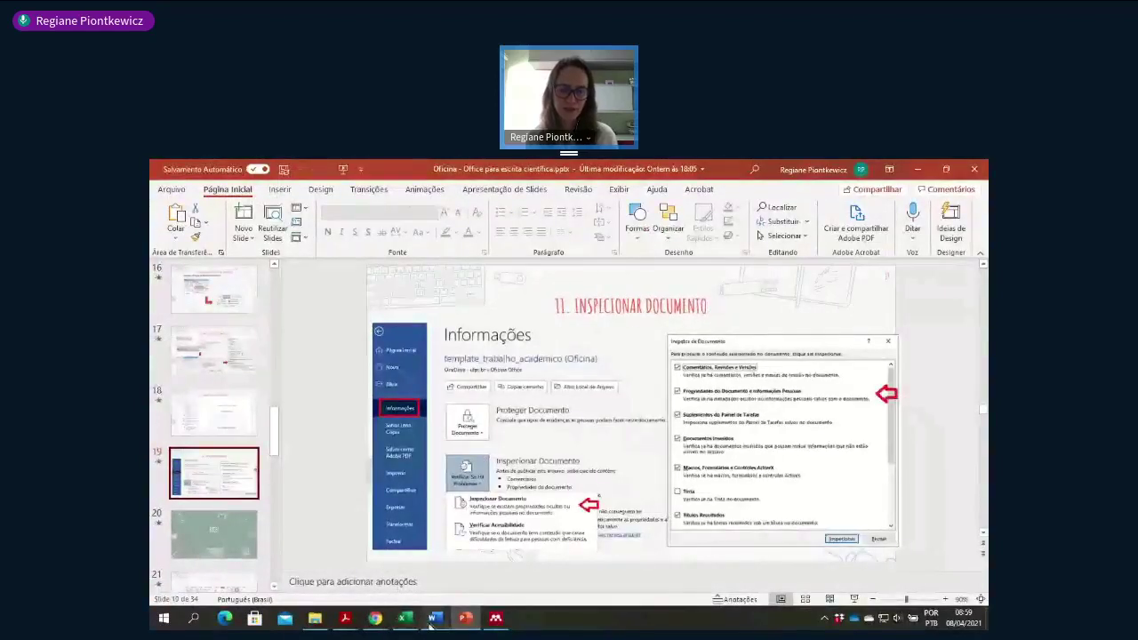
- Switch to the ConferênciaWeb page in Chrome and read the latest public chat messages and the attendees' questions
mouse_move(374, 622)
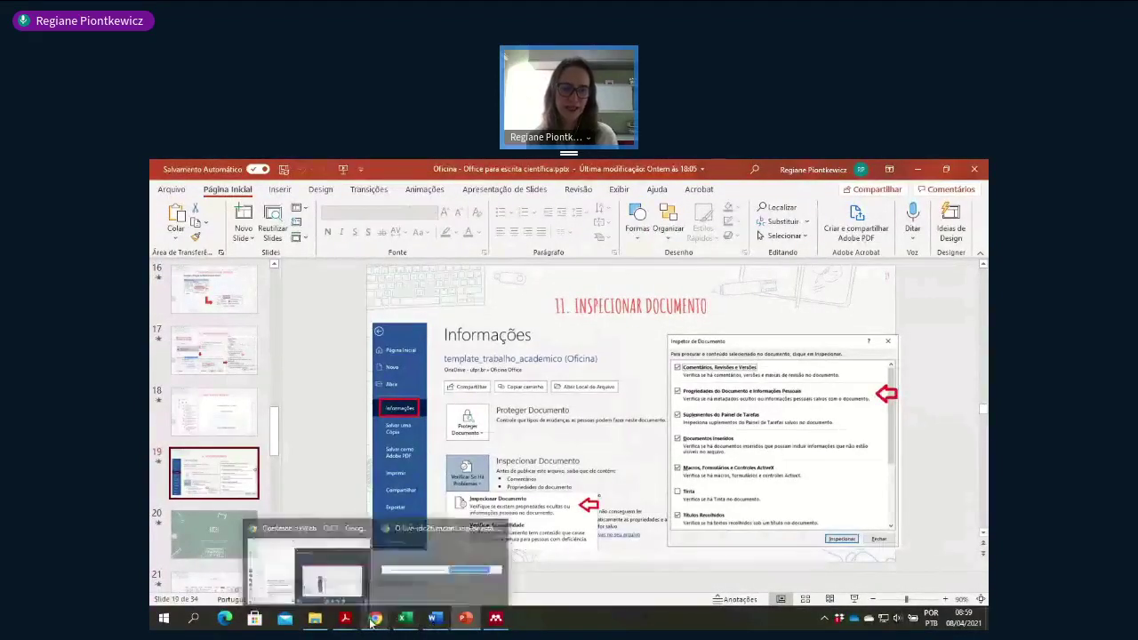
click(325, 557)
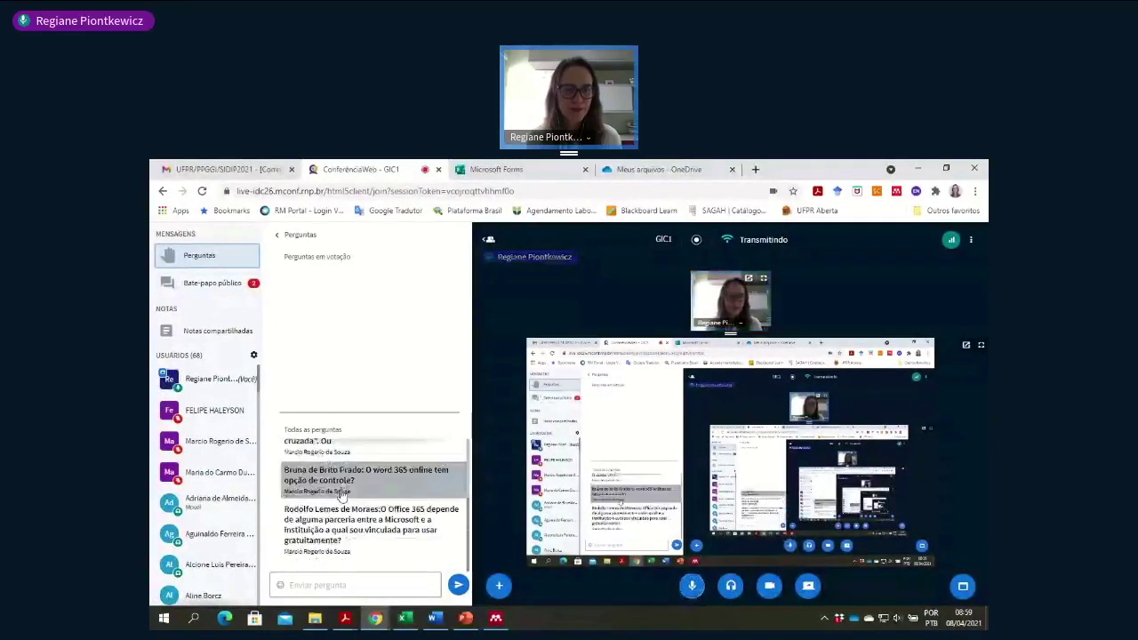
click(233, 285)
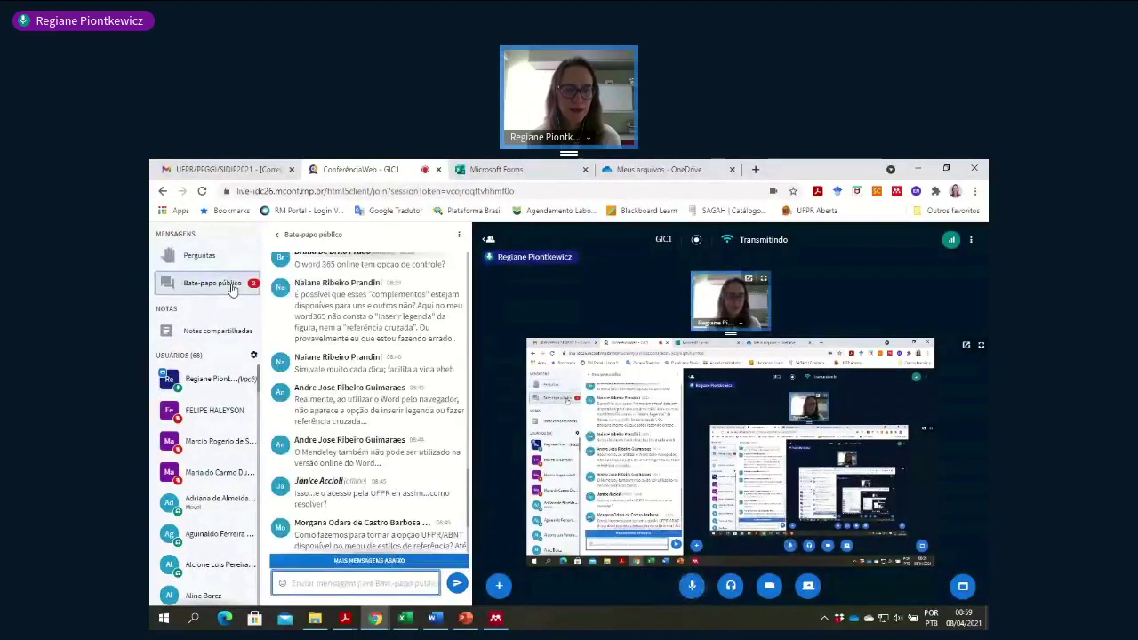
scroll(377, 462, down, 3)
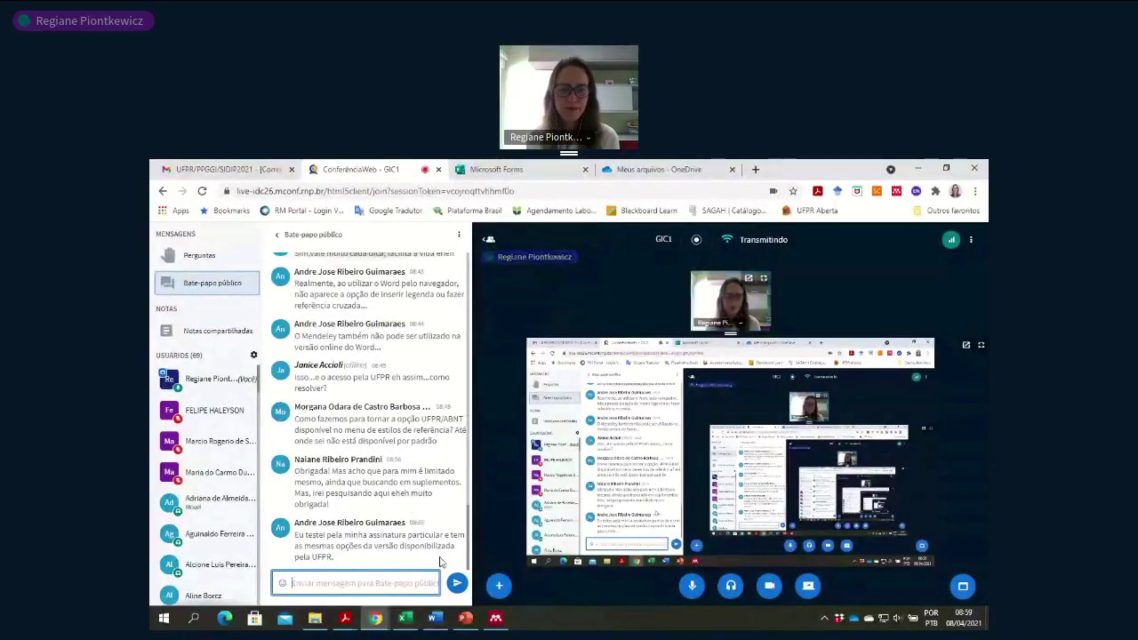
click(199, 256)
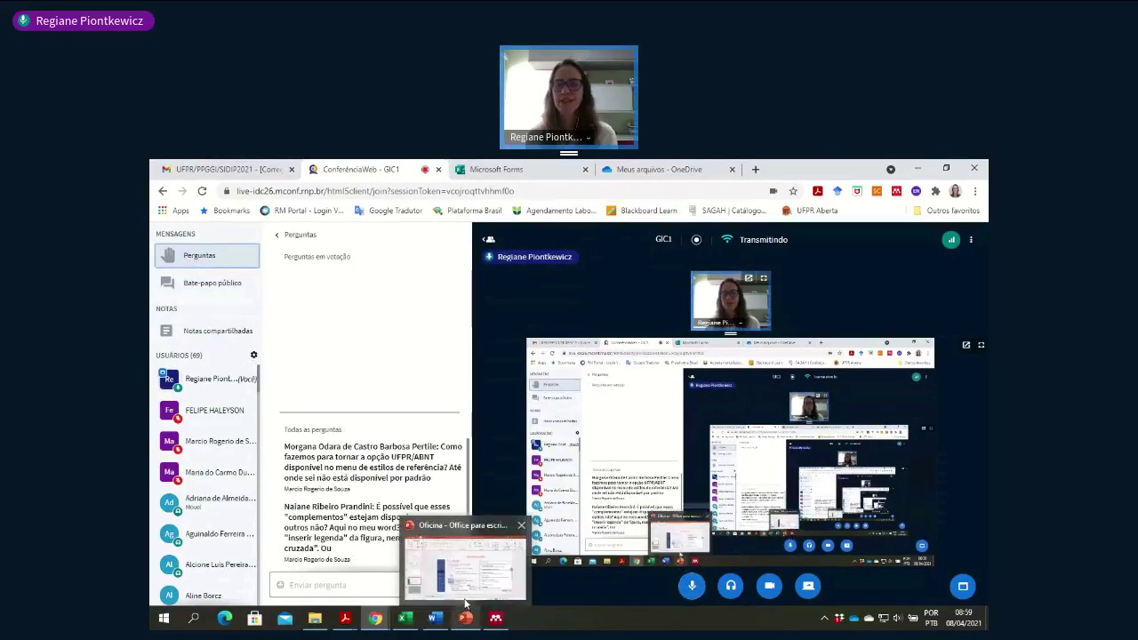
- Return to the PowerPoint presentation, present the EXCEL title slide and slide 21 about Filtro, and end the slide show
click(464, 604)
click(220, 538)
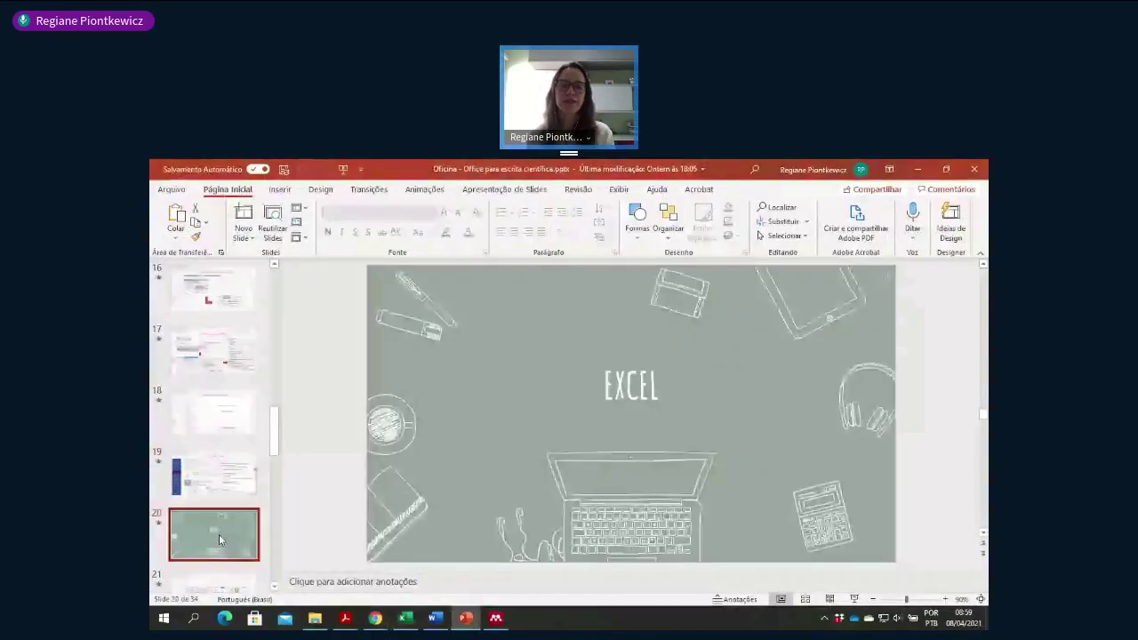
scroll(671, 515, down, 1)
scroll(671, 516, up, 1)
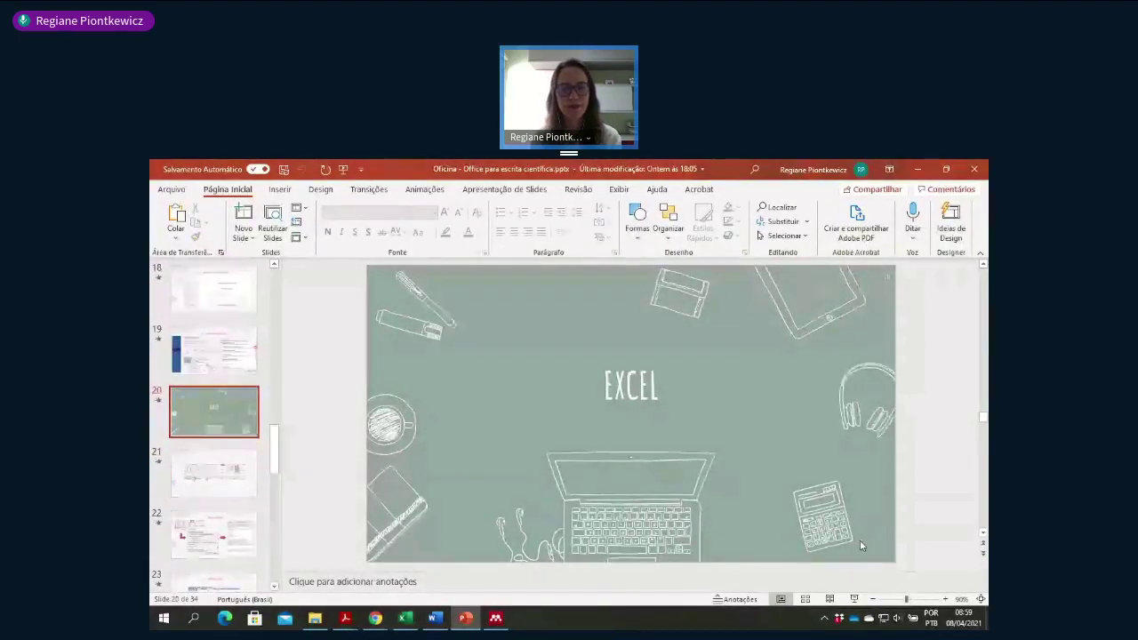
click(854, 599)
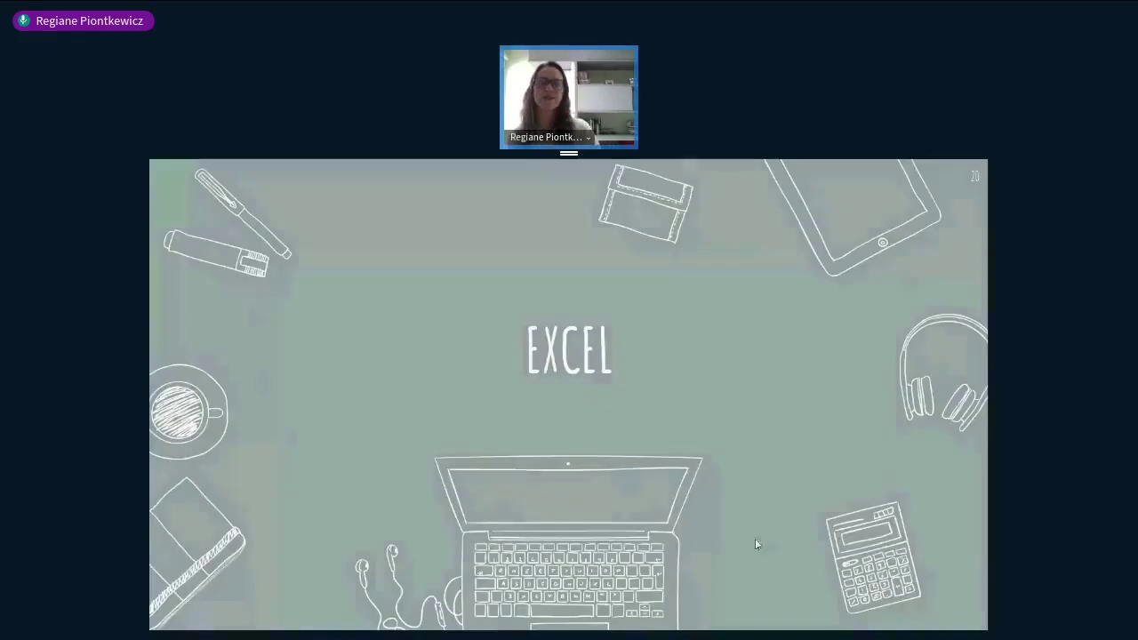
click(752, 537)
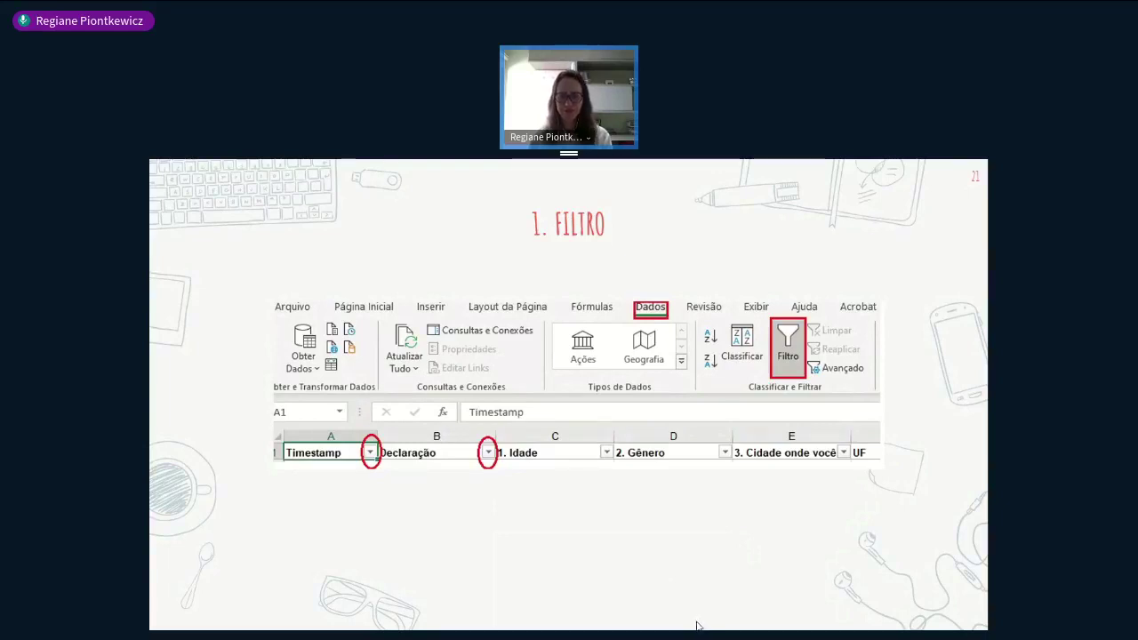
key(Escape)
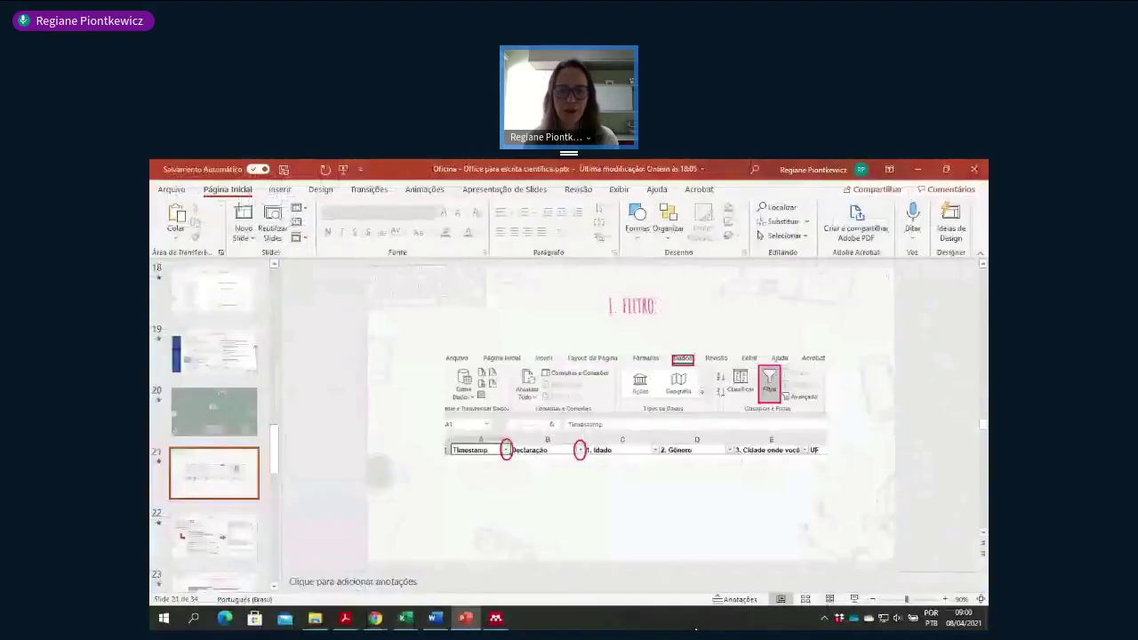
- Switch to the survey workbook in Excel and look through the response rows on the Form Responses 1 sheet
mouse_move(408, 620)
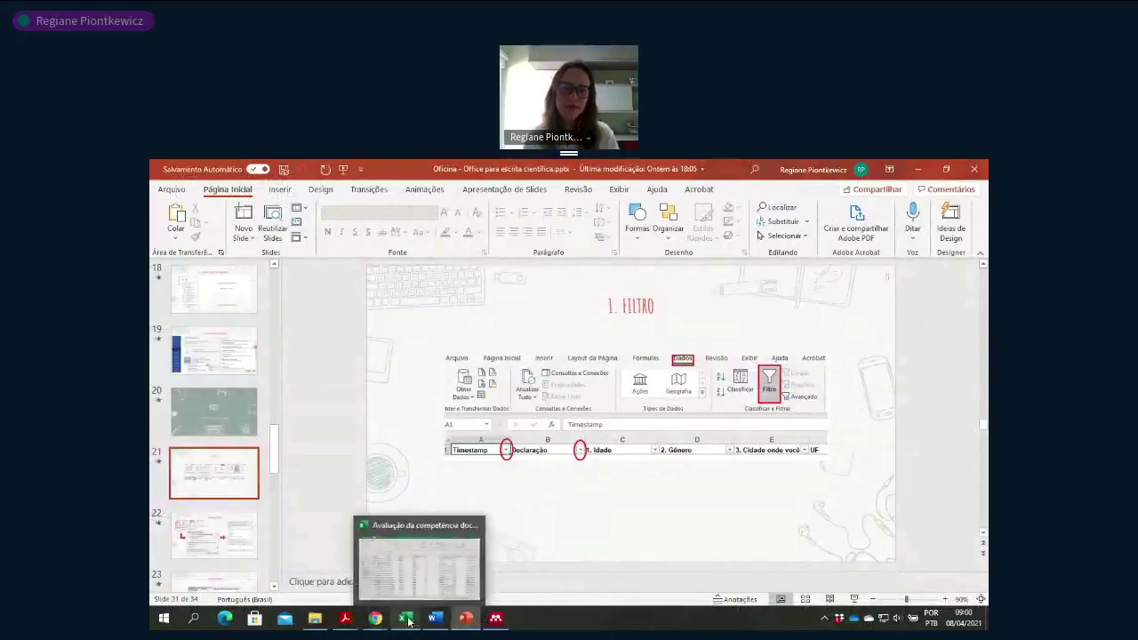
click(417, 560)
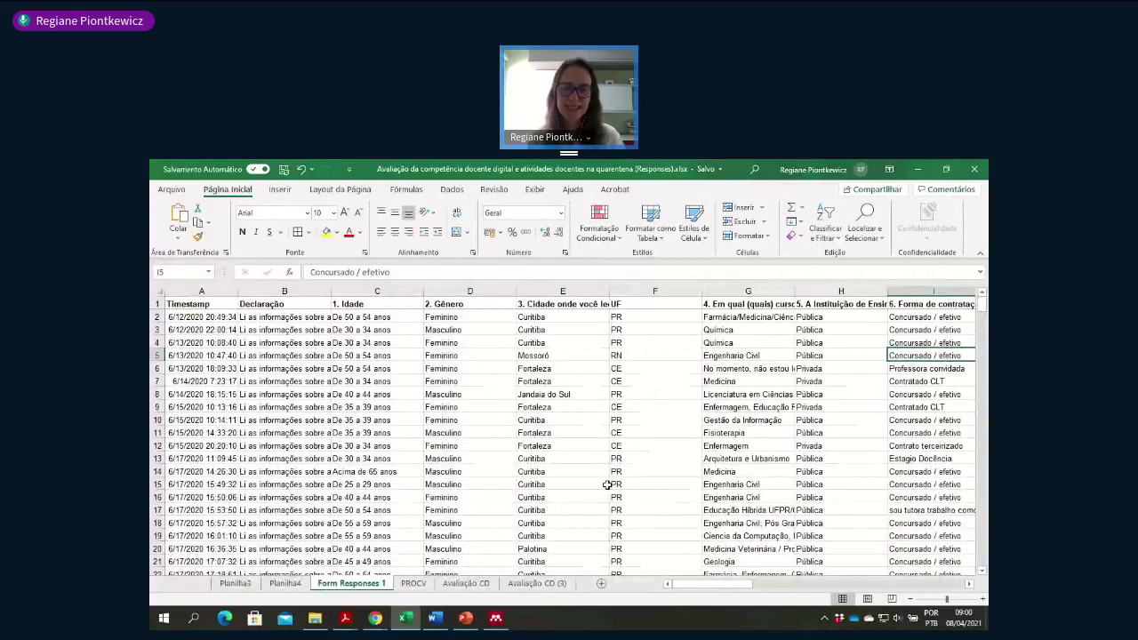
scroll(607, 485, down, 6)
scroll(607, 484, down, 1)
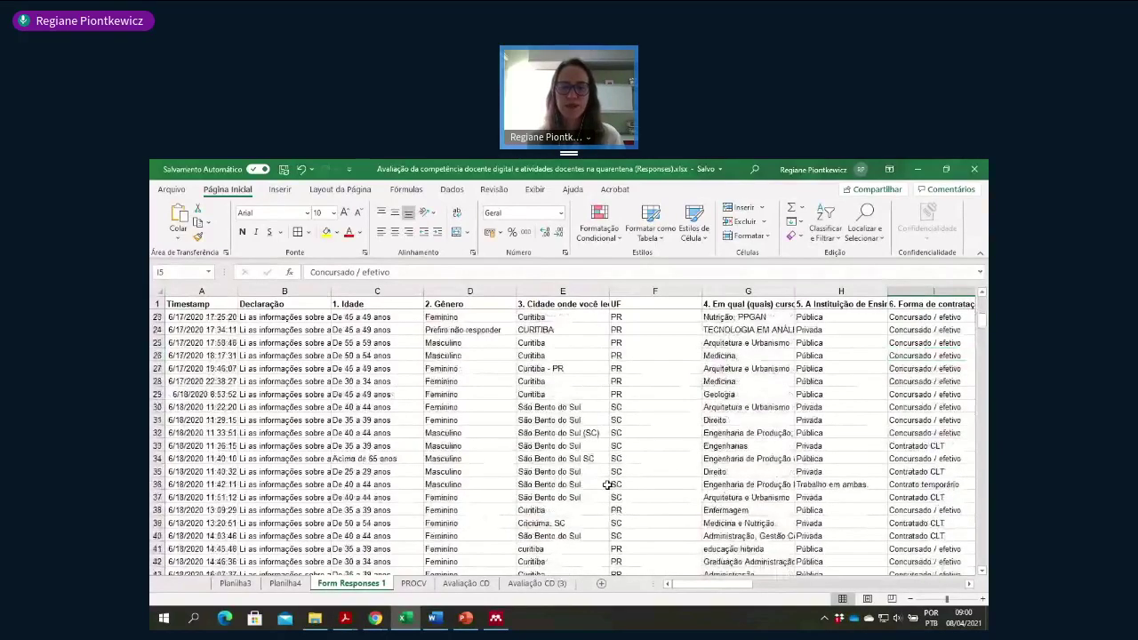
scroll(607, 485, down, 2)
scroll(607, 484, up, 6)
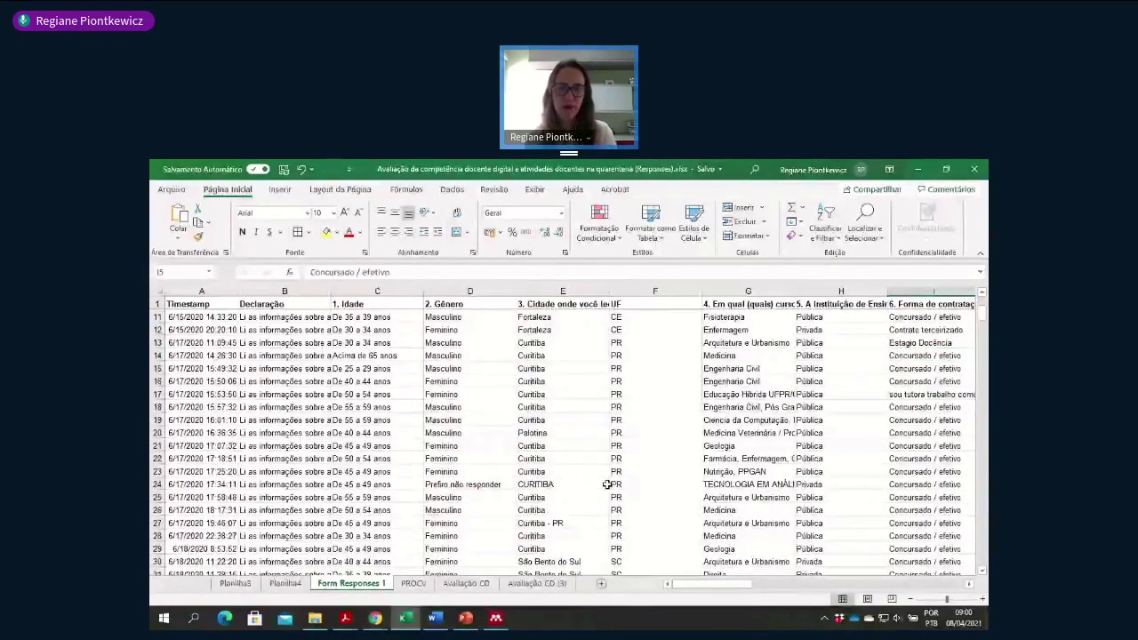
scroll(607, 484, up, 3)
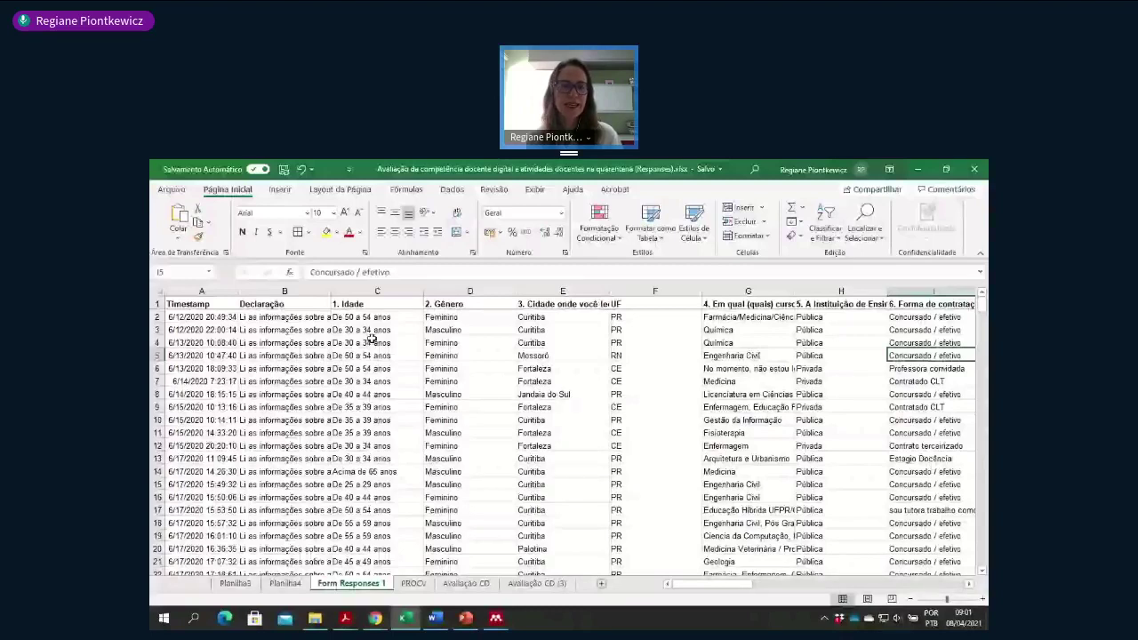
- Turn on filtering for the header row of the Form Responses 1 sheet
click(157, 303)
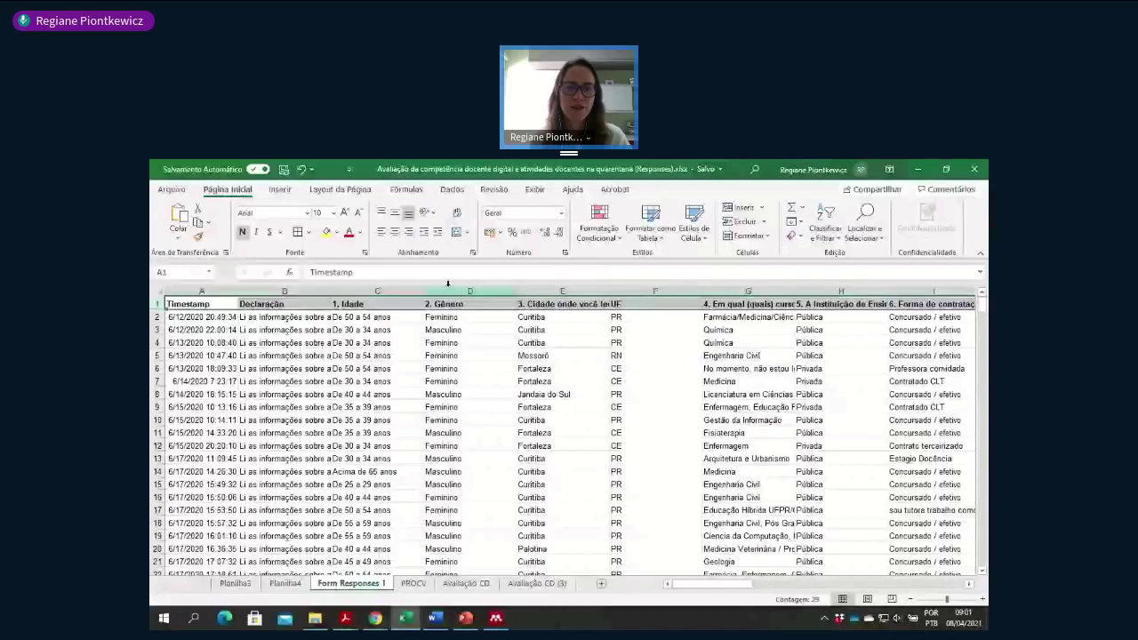
click(452, 192)
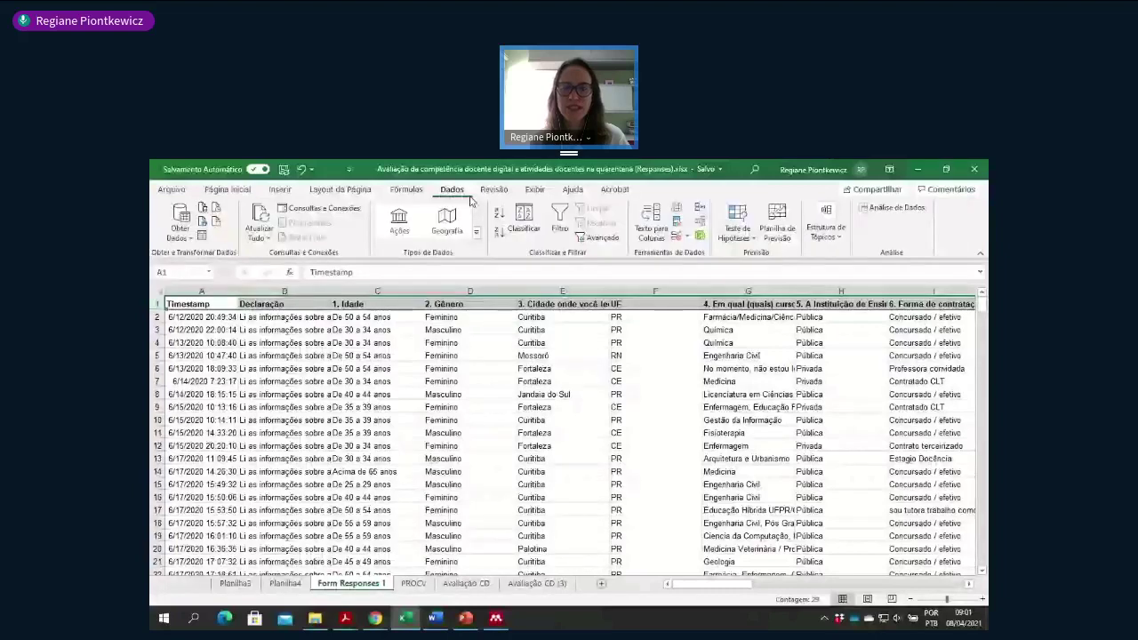
click(558, 226)
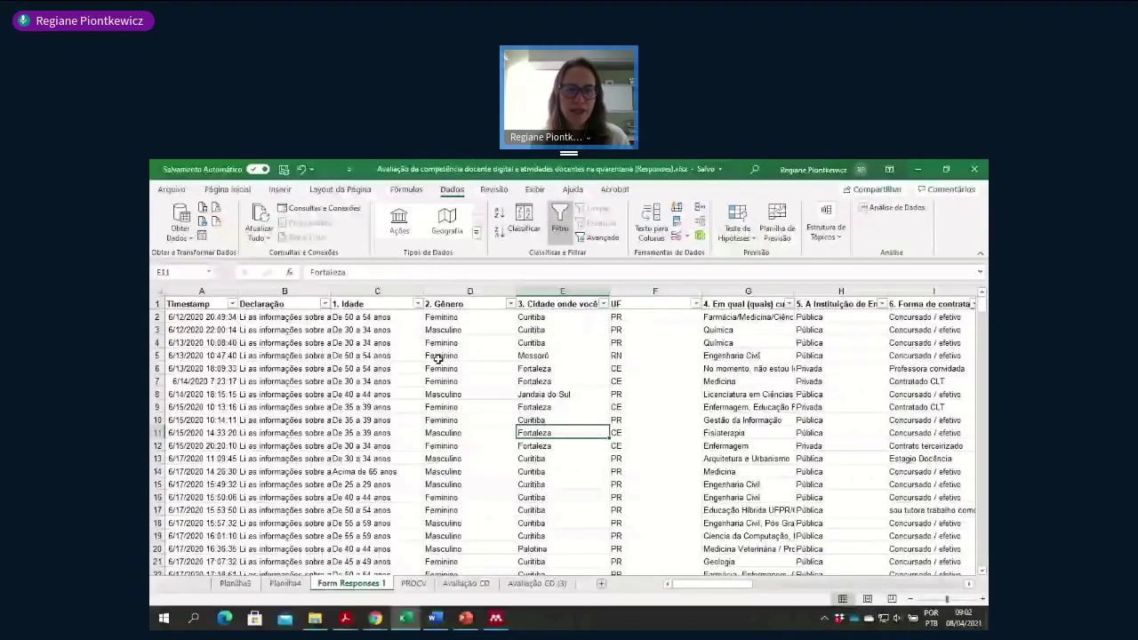
- Filter the 1. Idade column to Acima de 65 anos only and select the filtered age cells to count them
click(413, 309)
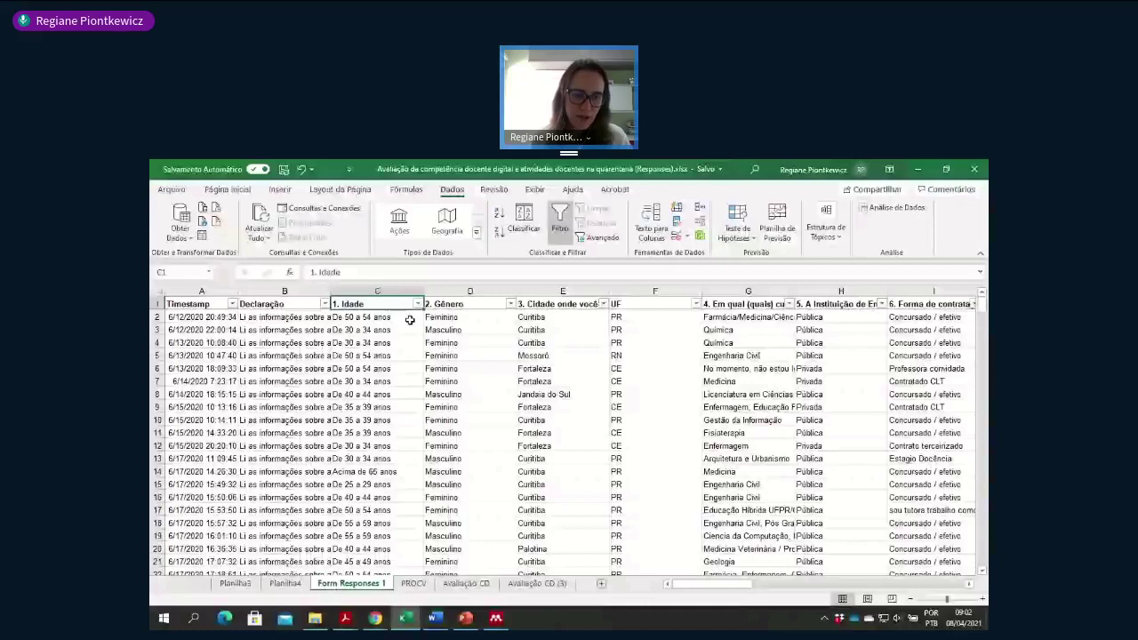
click(417, 303)
scroll(343, 507, down, 1)
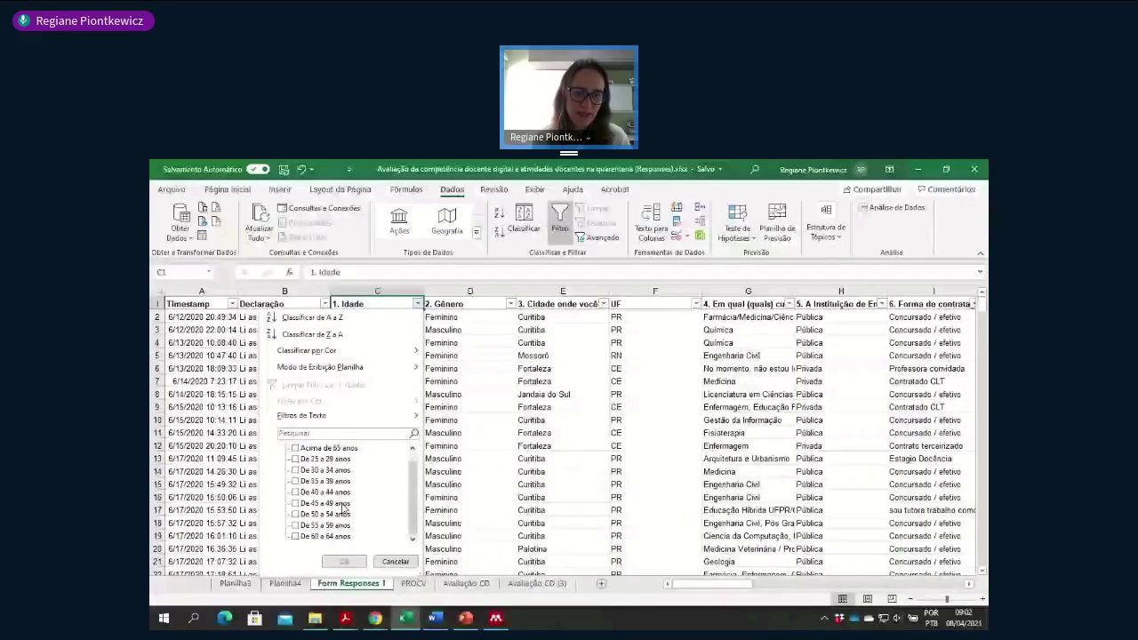
scroll(343, 508, up, 1)
click(324, 459)
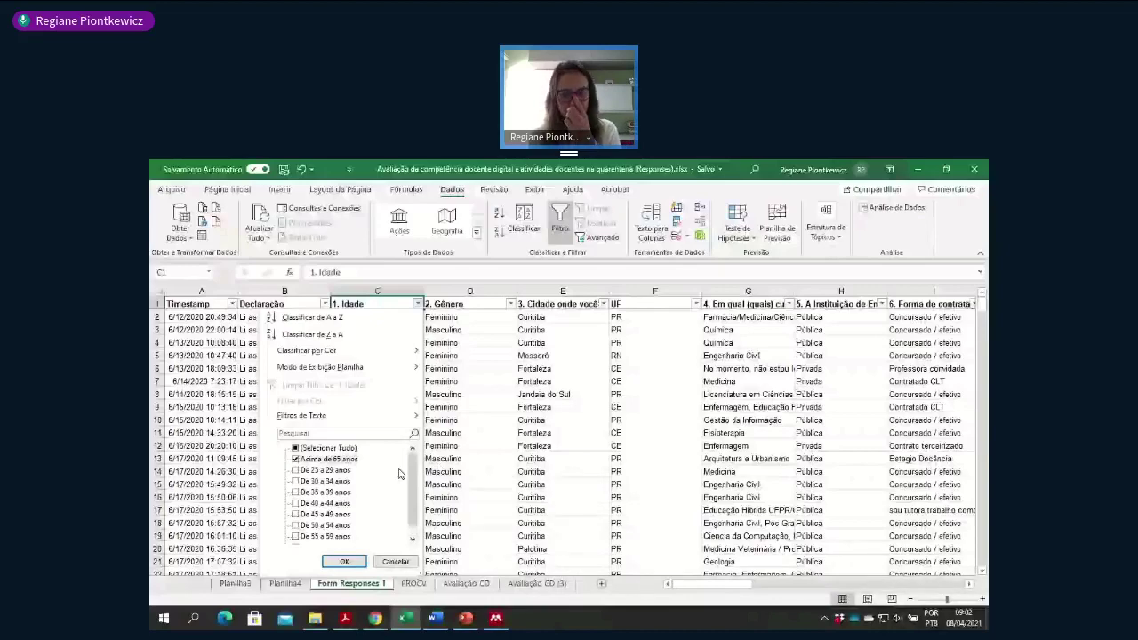
click(344, 561)
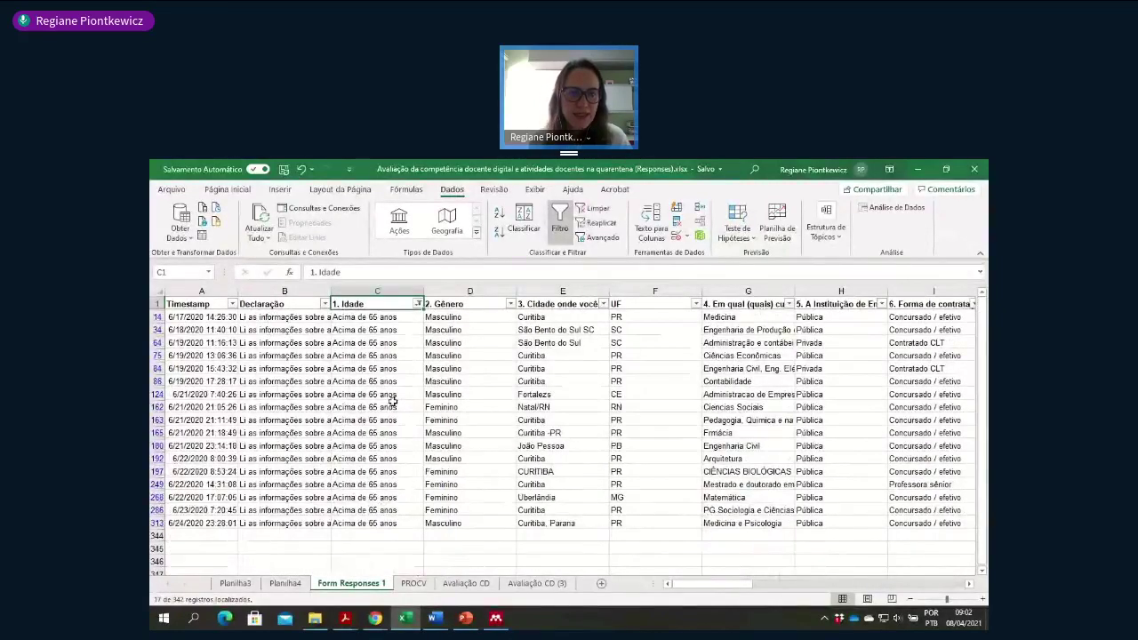
click(384, 317)
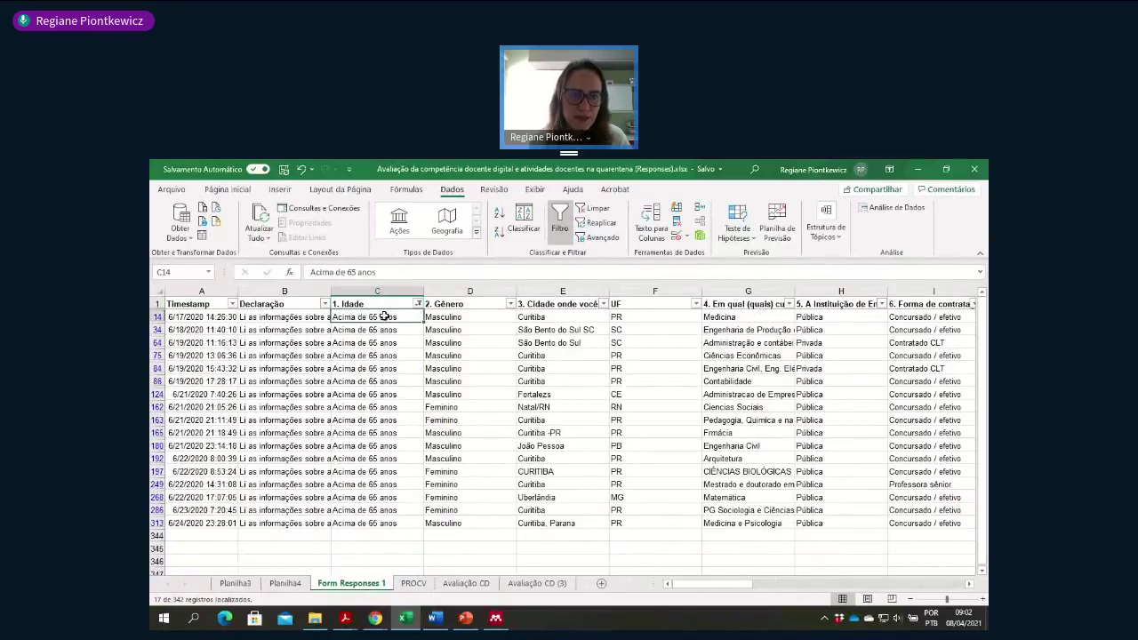
drag(384, 316, 380, 522)
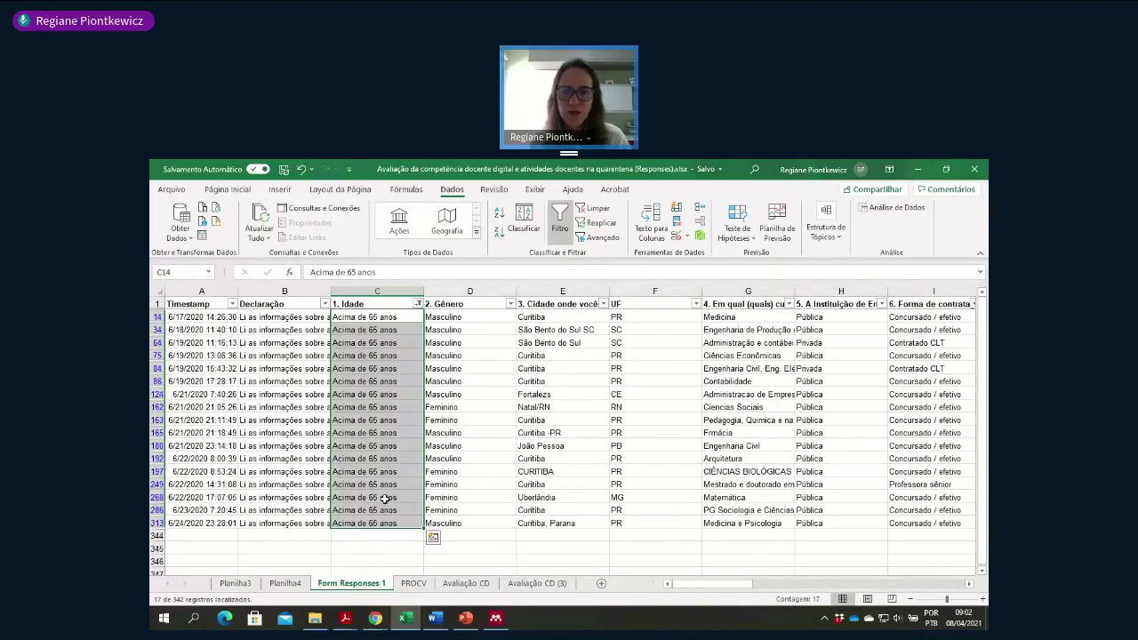
- Filter the UF column to PR only and select the filtered UF cells to count them
click(651, 318)
click(696, 304)
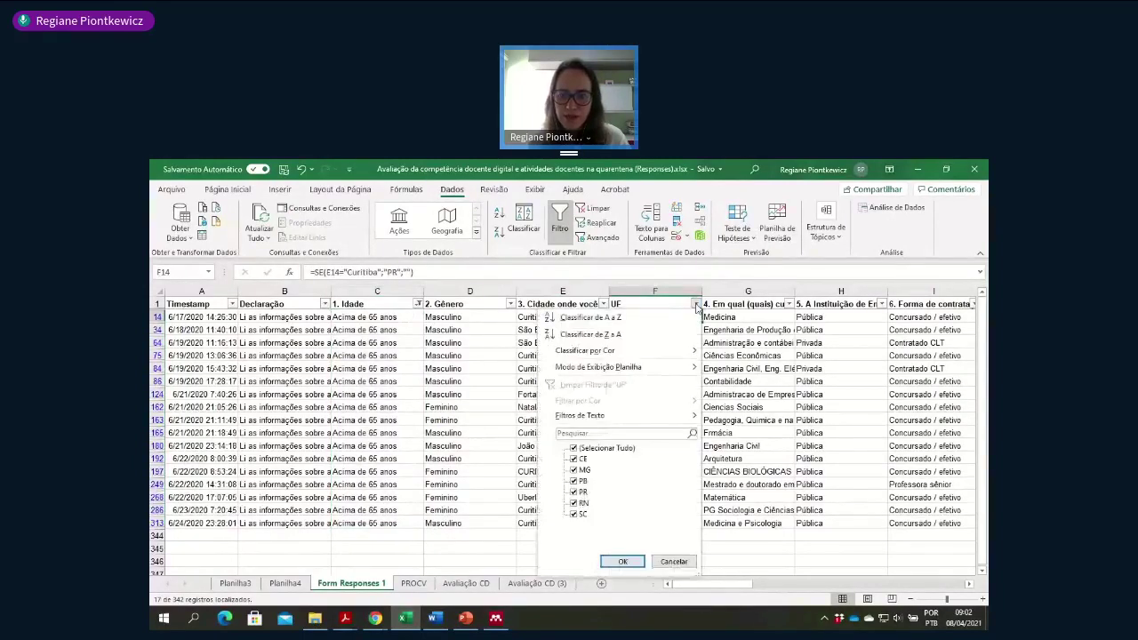
click(573, 448)
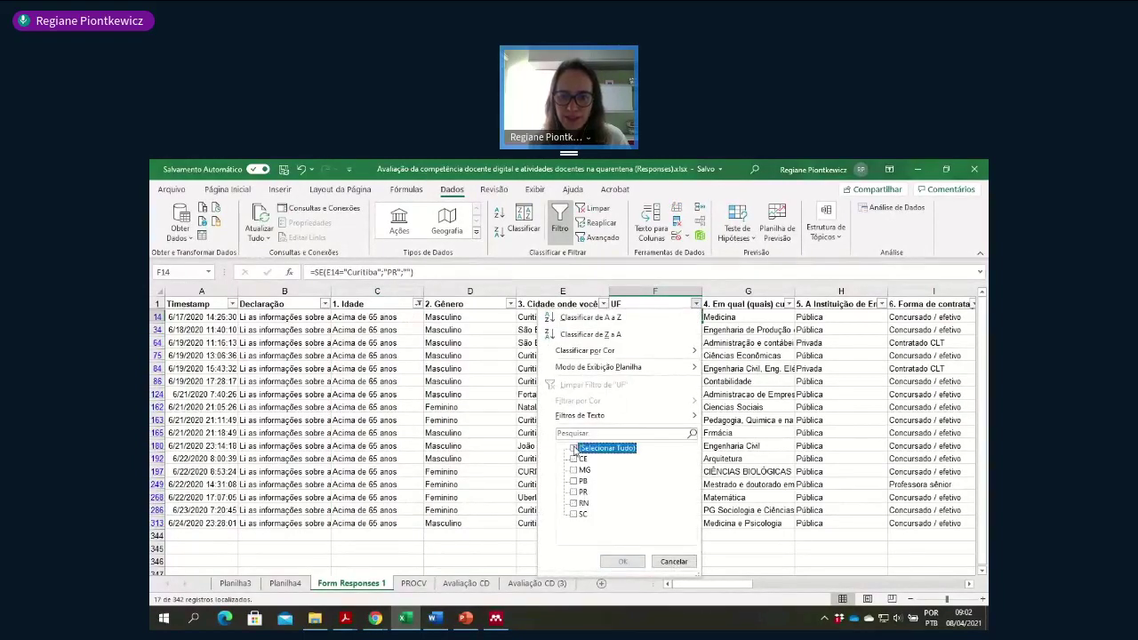
click(576, 491)
click(623, 561)
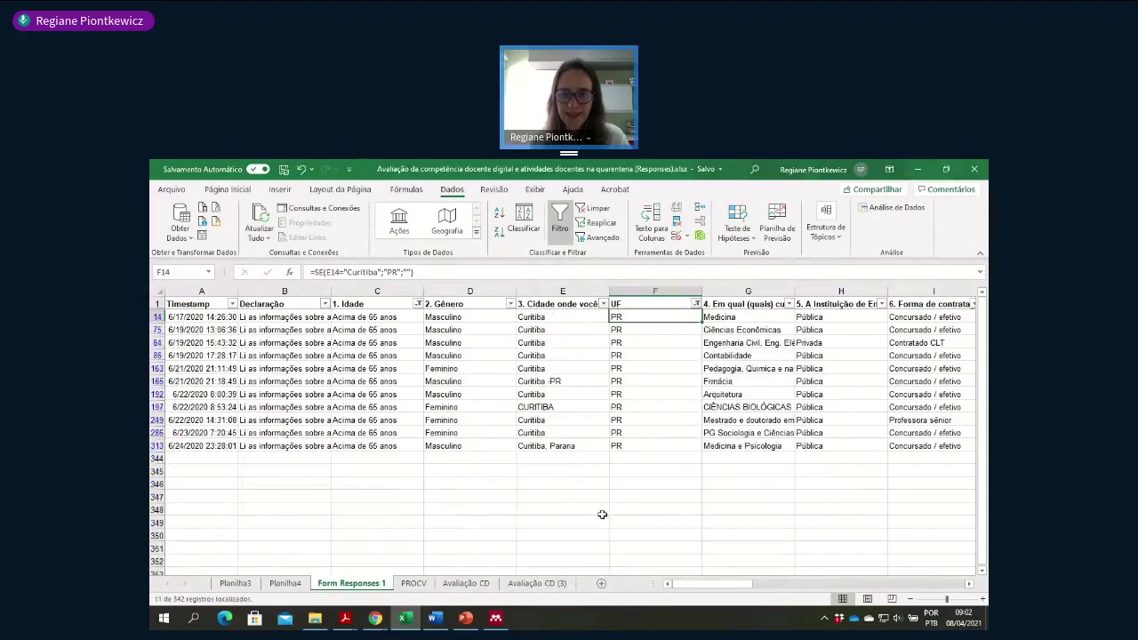
drag(620, 317, 616, 445)
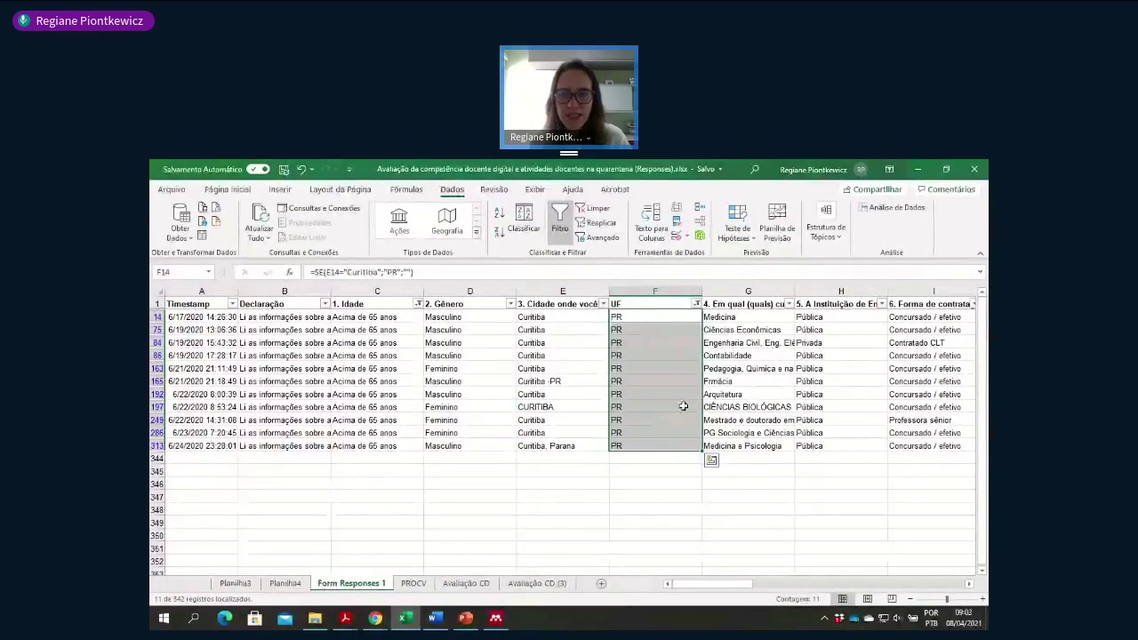
- Filter the question 5 institution column to Pública only and select the filtered cells to count them
click(882, 304)
click(759, 448)
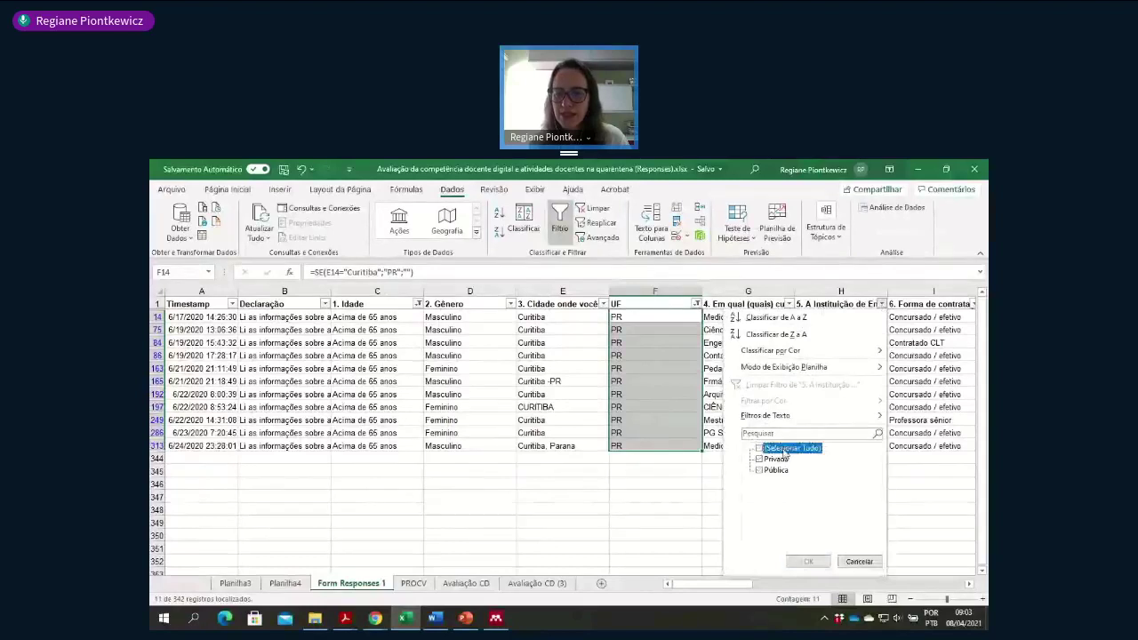
click(759, 470)
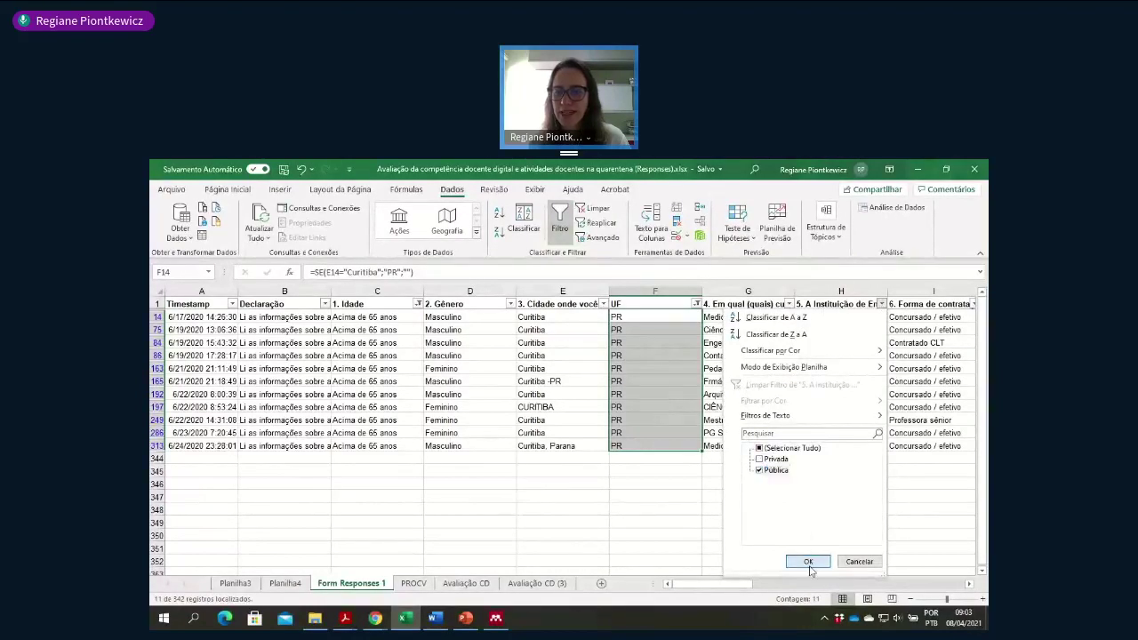
click(808, 561)
drag(838, 316, 839, 433)
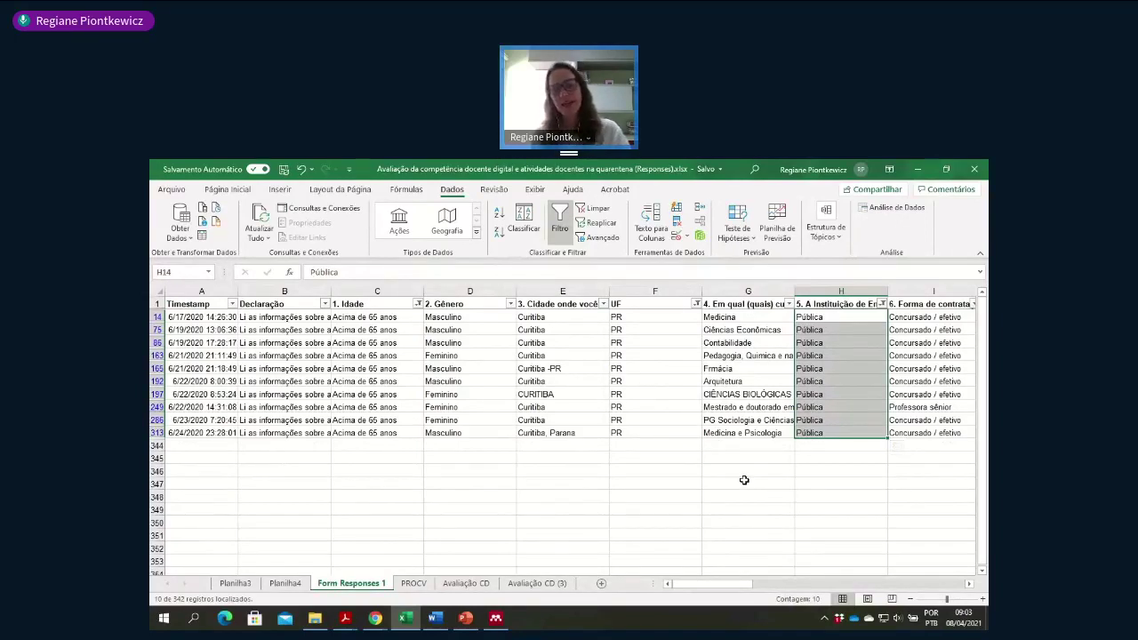
- Remove the filters from the question 5 institution, UF and 1. Idade columns by reselecting all values in each
click(883, 305)
click(758, 448)
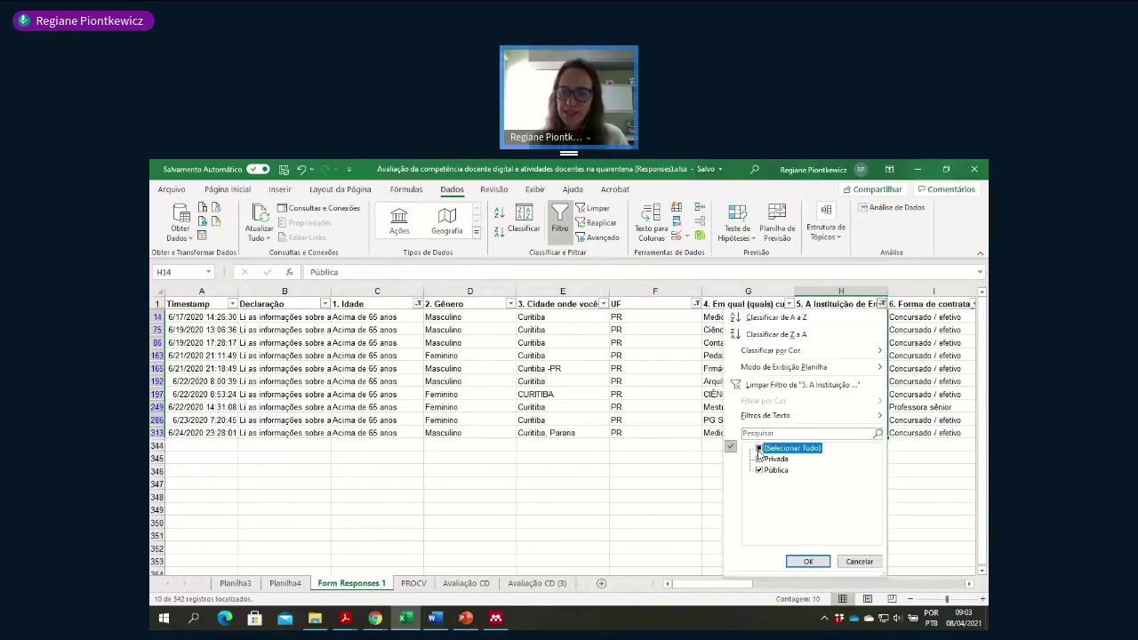
click(808, 561)
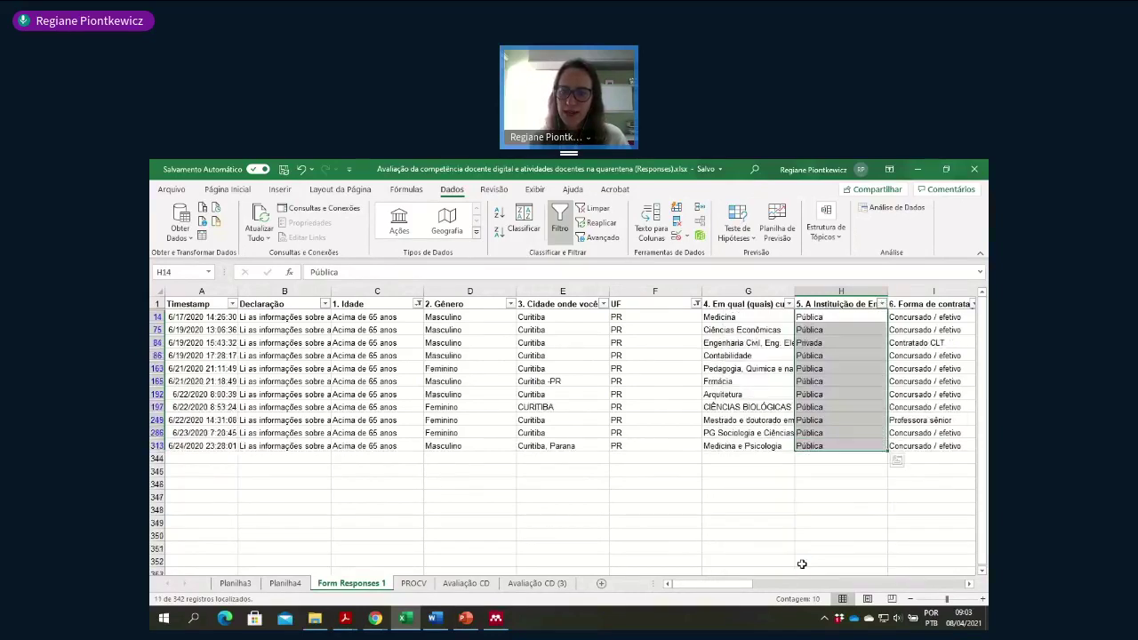
click(696, 304)
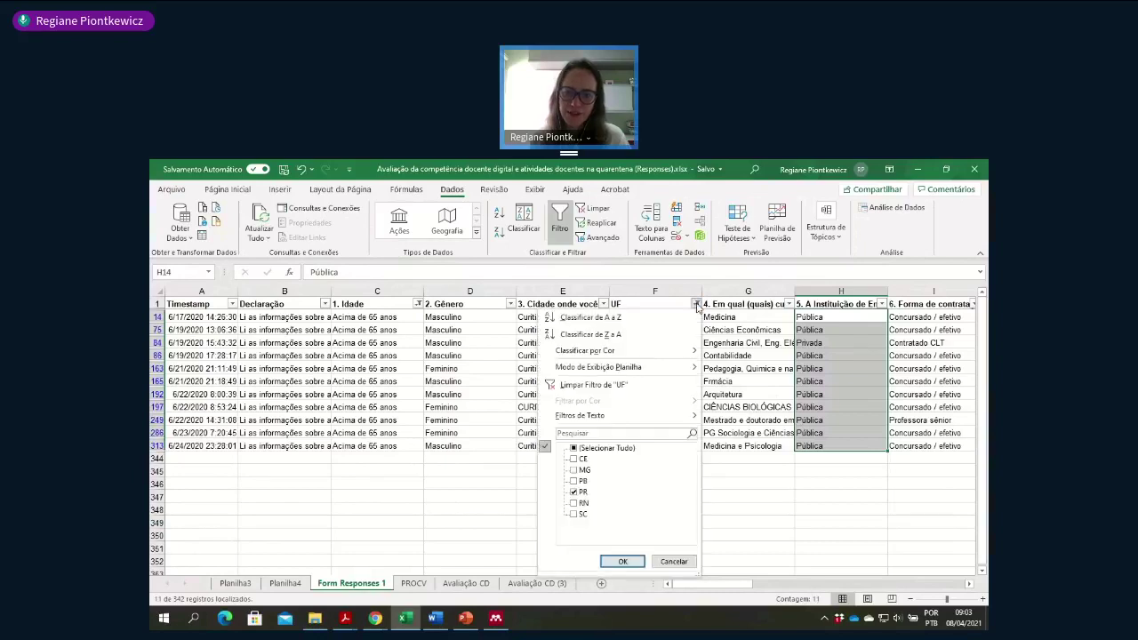
click(582, 447)
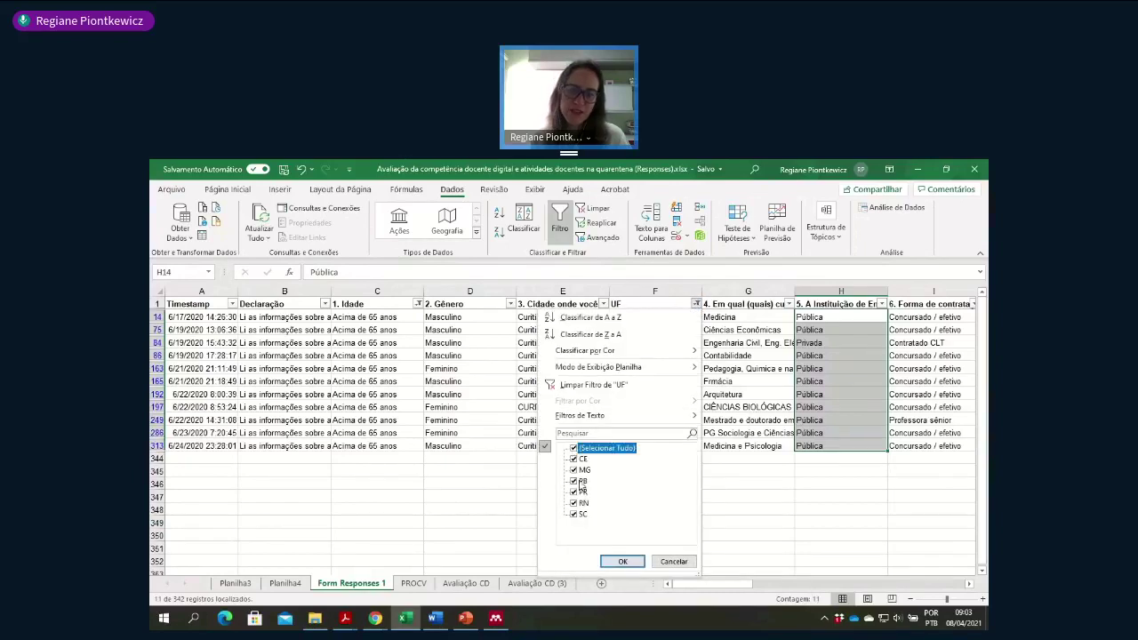
click(623, 562)
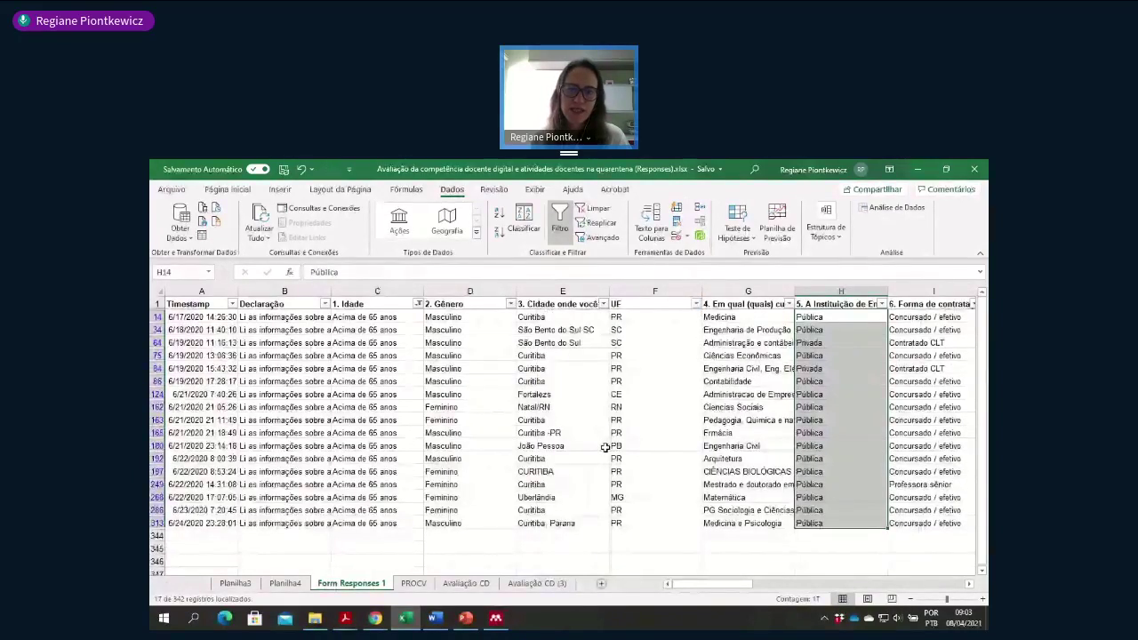
click(418, 304)
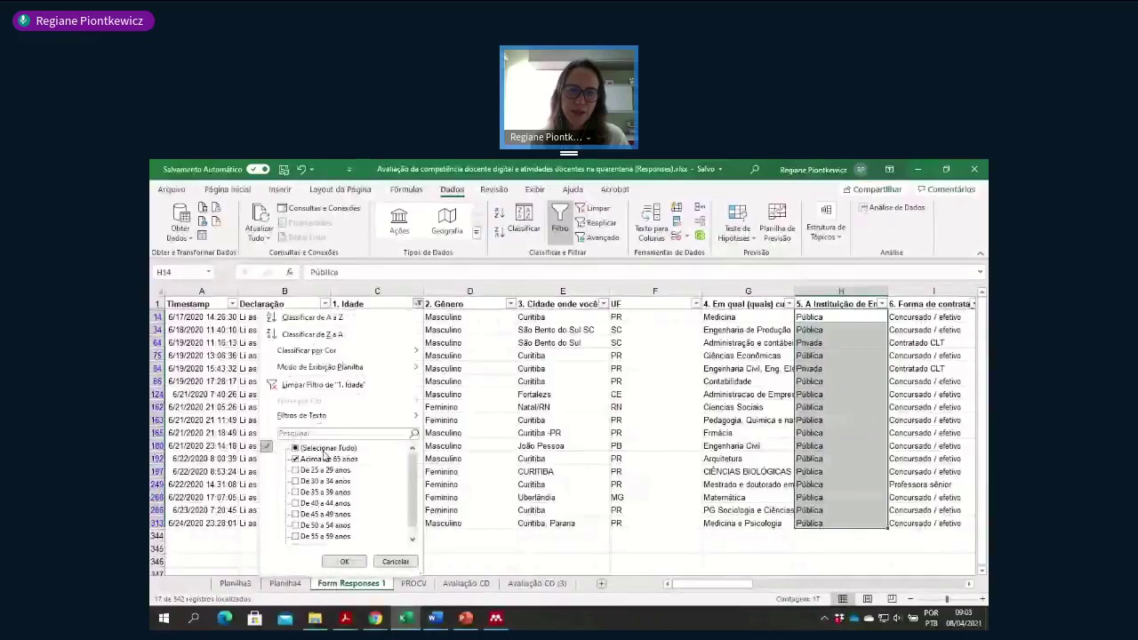
click(295, 448)
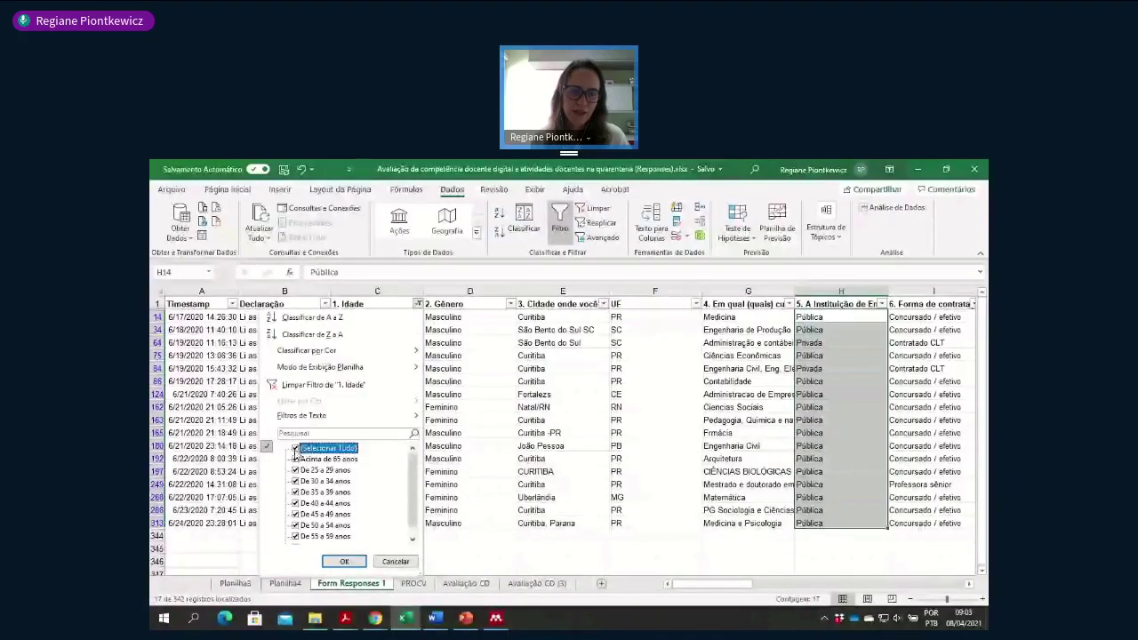
click(344, 561)
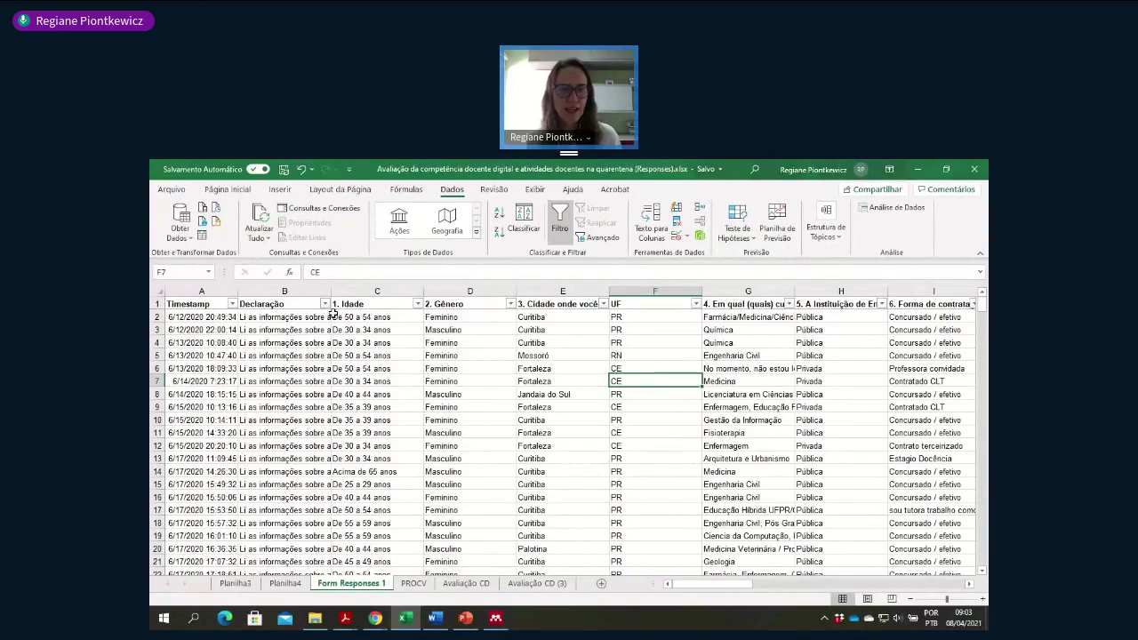
- Deselect and reselect all values in the 1. Idade column's filter and apply it with everything included
click(417, 304)
click(296, 449)
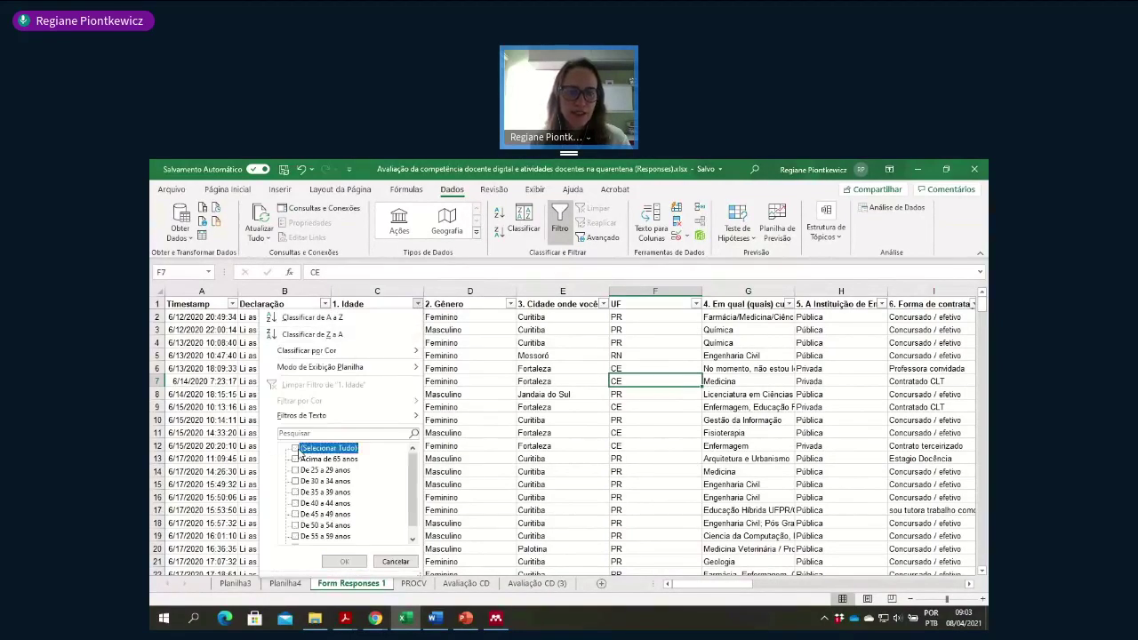
click(297, 449)
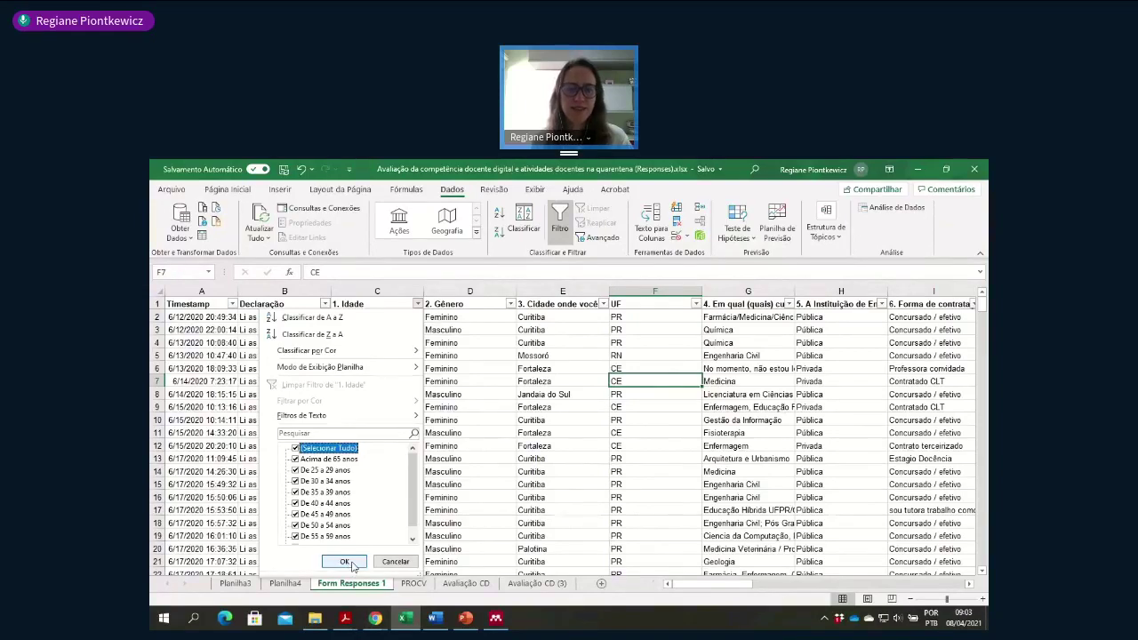
click(345, 562)
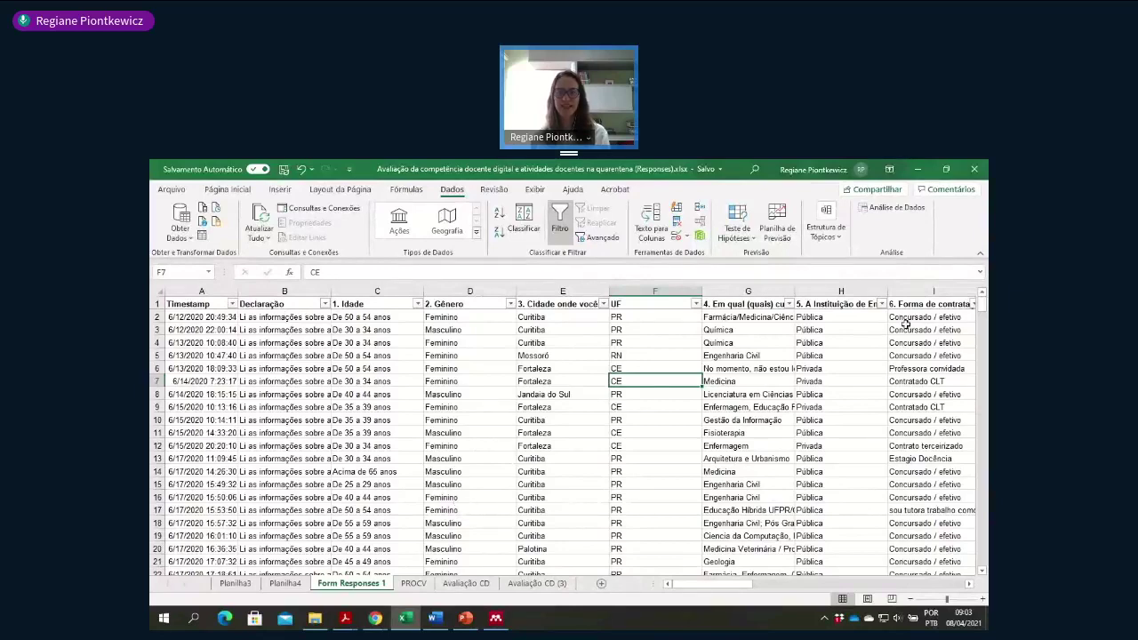
- Switch to the PowerPoint workshop deck, present the 2. Tabela Dinâmica slide and exit the slide show
mouse_move(465, 617)
click(459, 578)
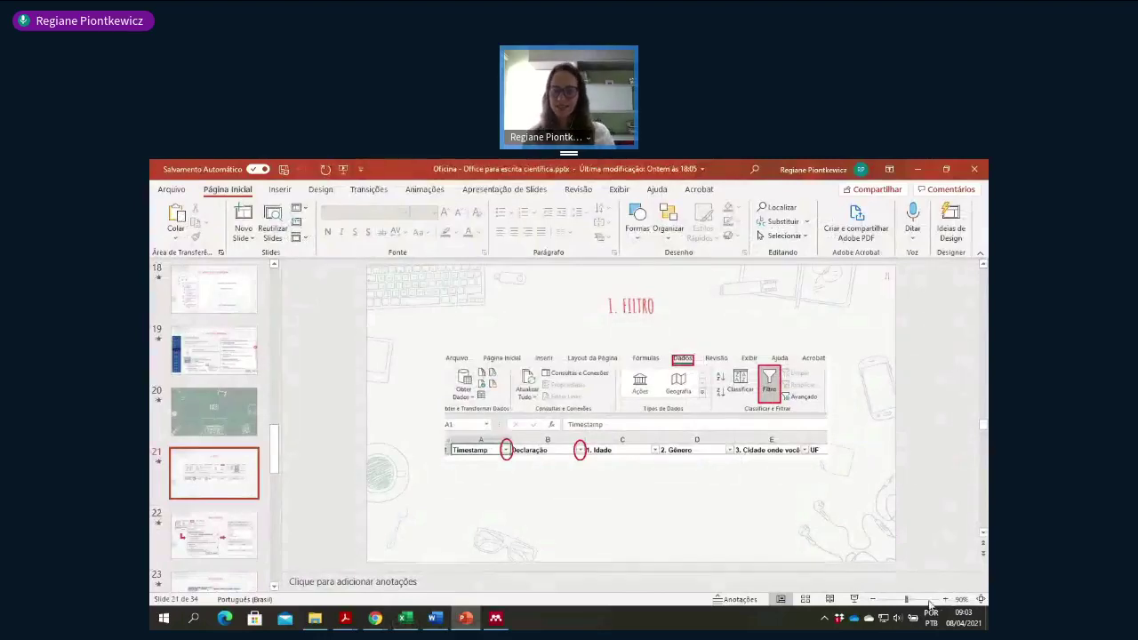
click(853, 601)
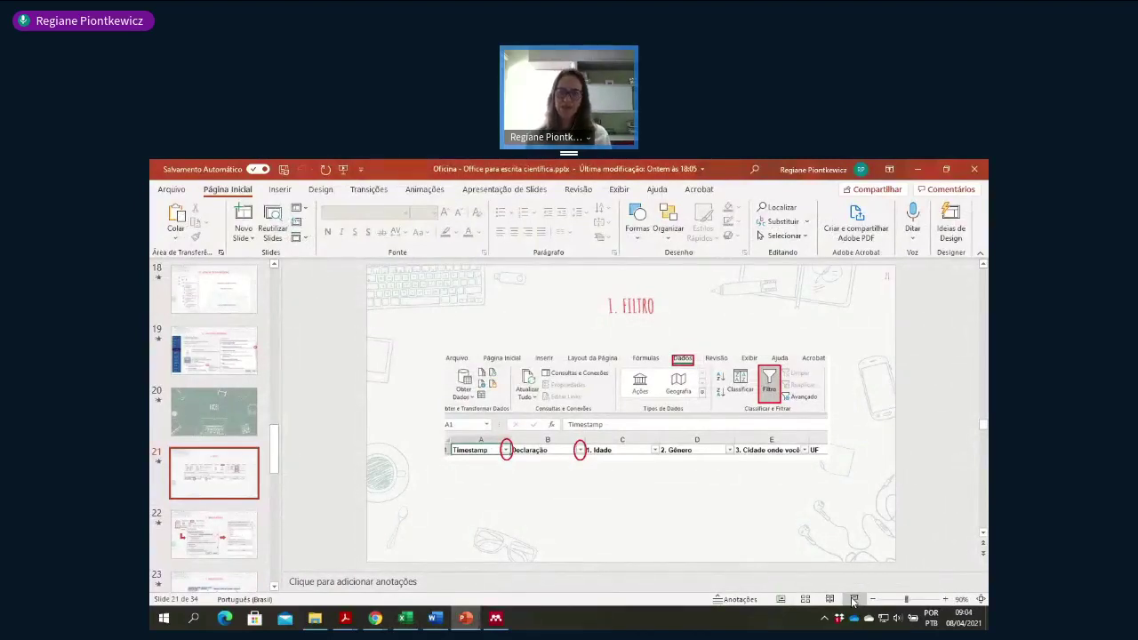
key(Right)
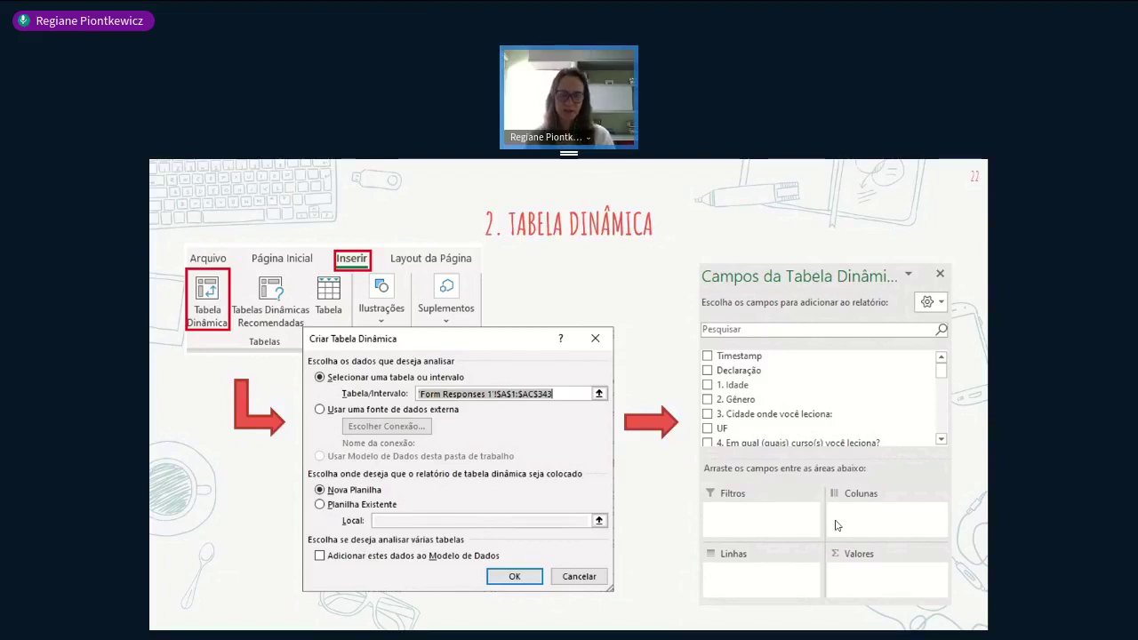
key(Escape)
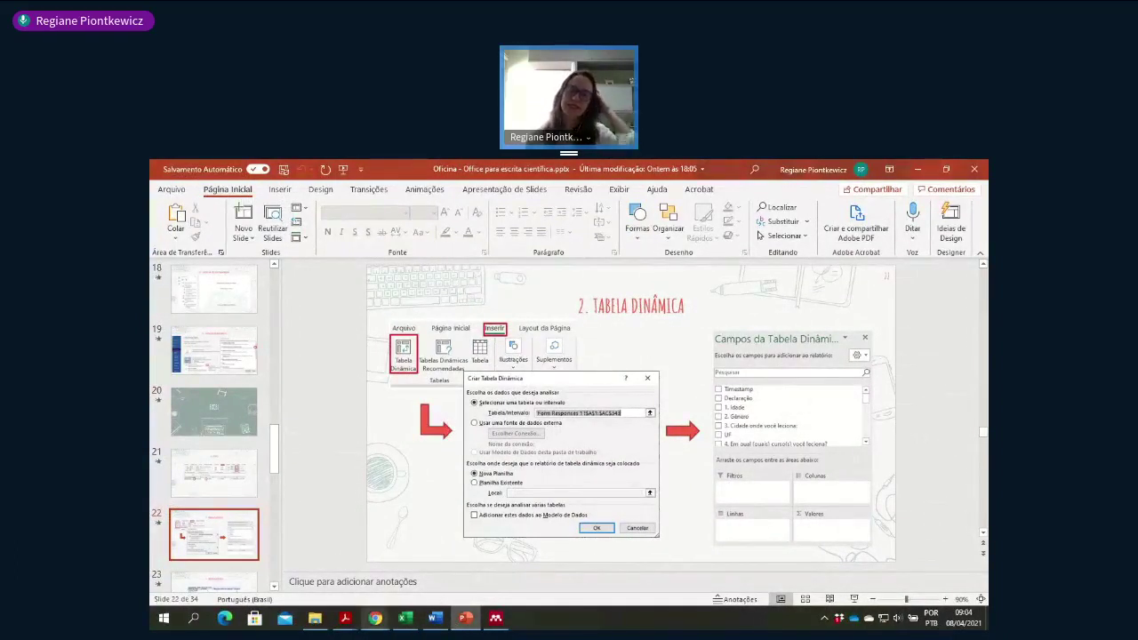
- Switch back to Excel and create a PivotTable on a new sheet from the Form Responses 1 range $A$1:$AC$343
click(404, 618)
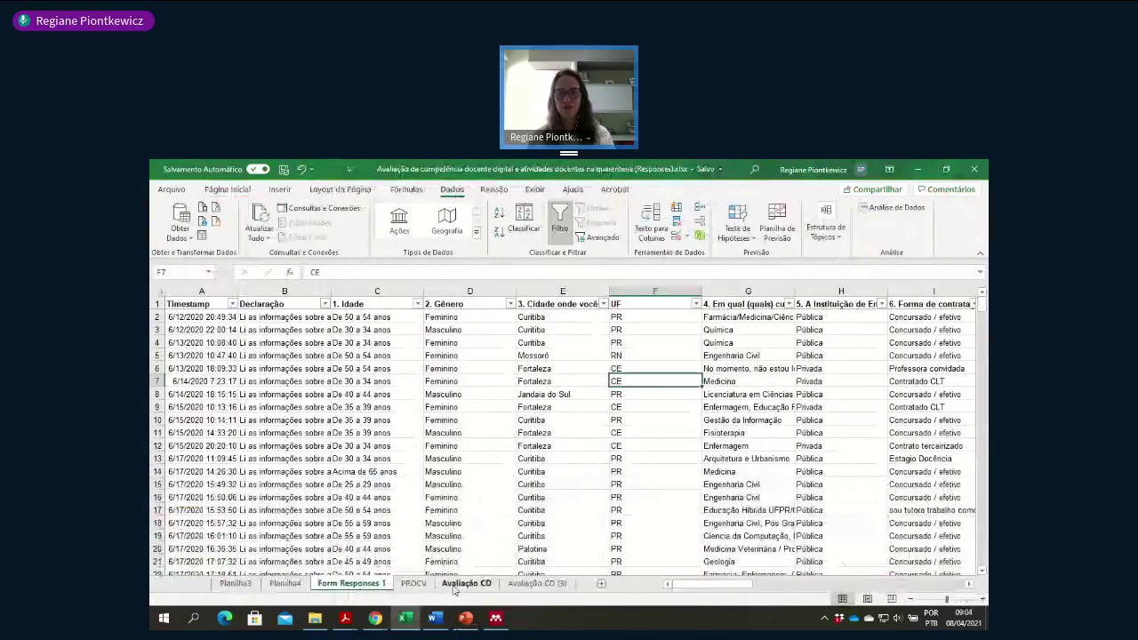
click(346, 358)
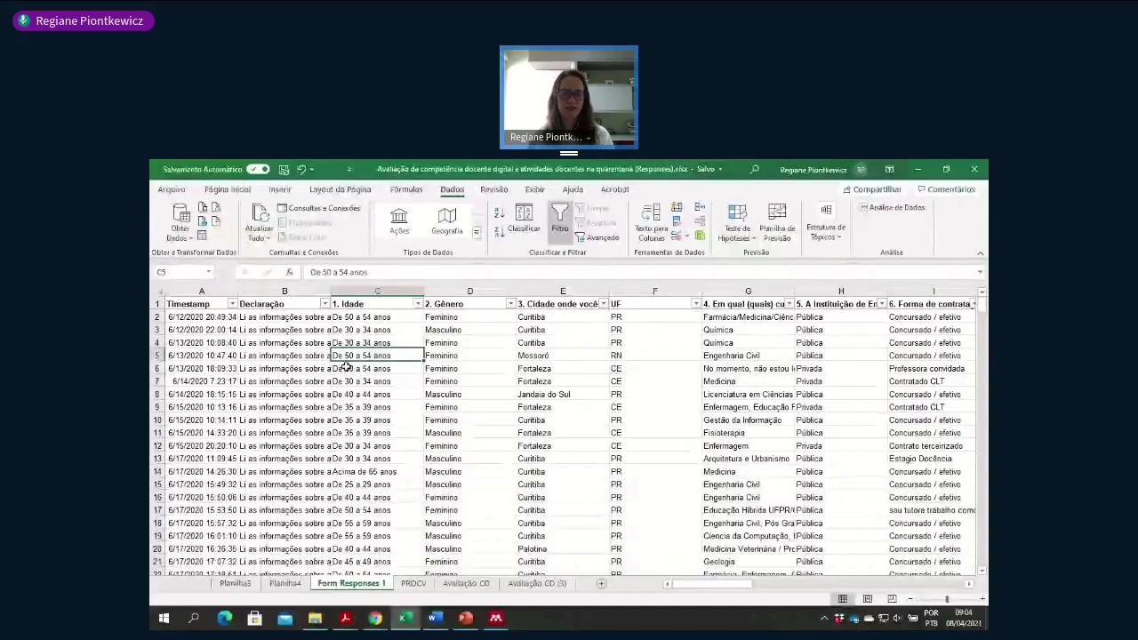
click(286, 192)
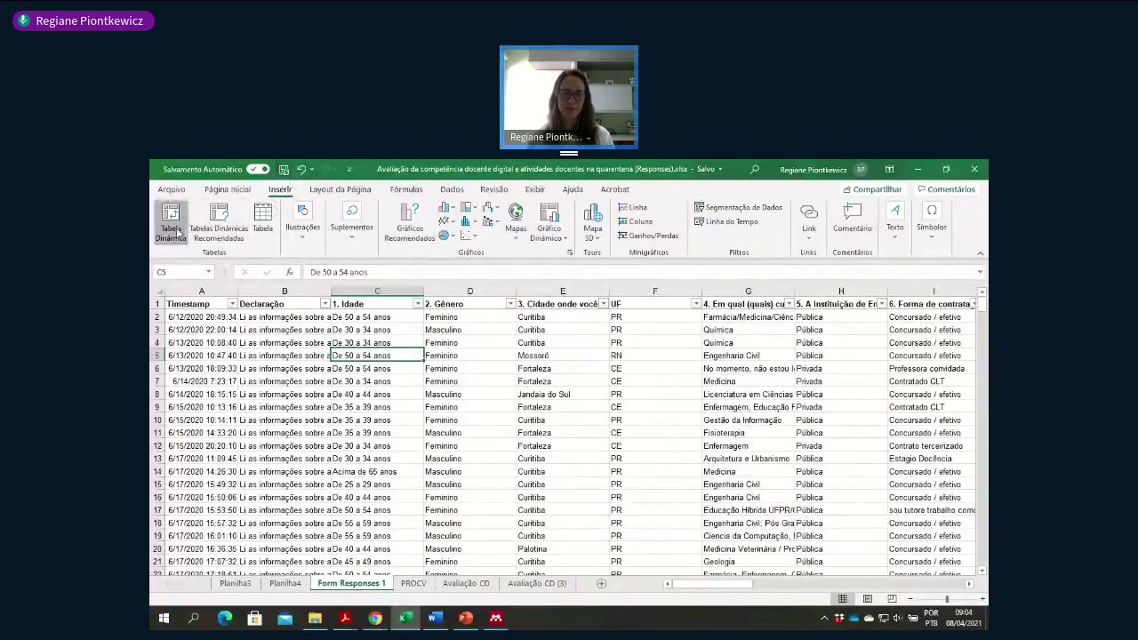
click(178, 231)
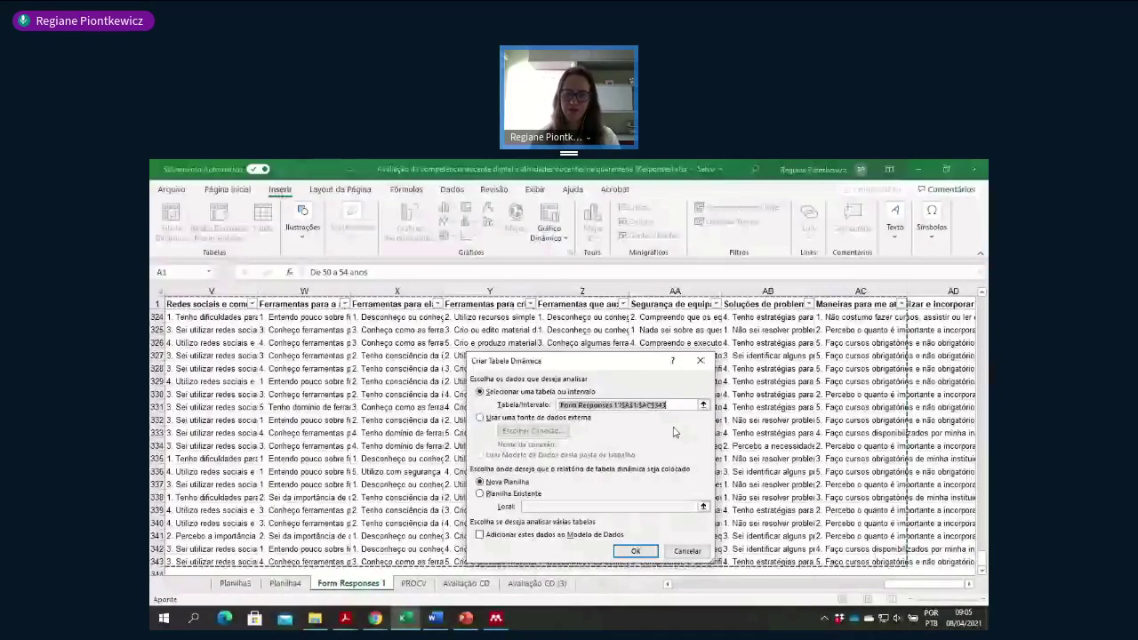
click(635, 551)
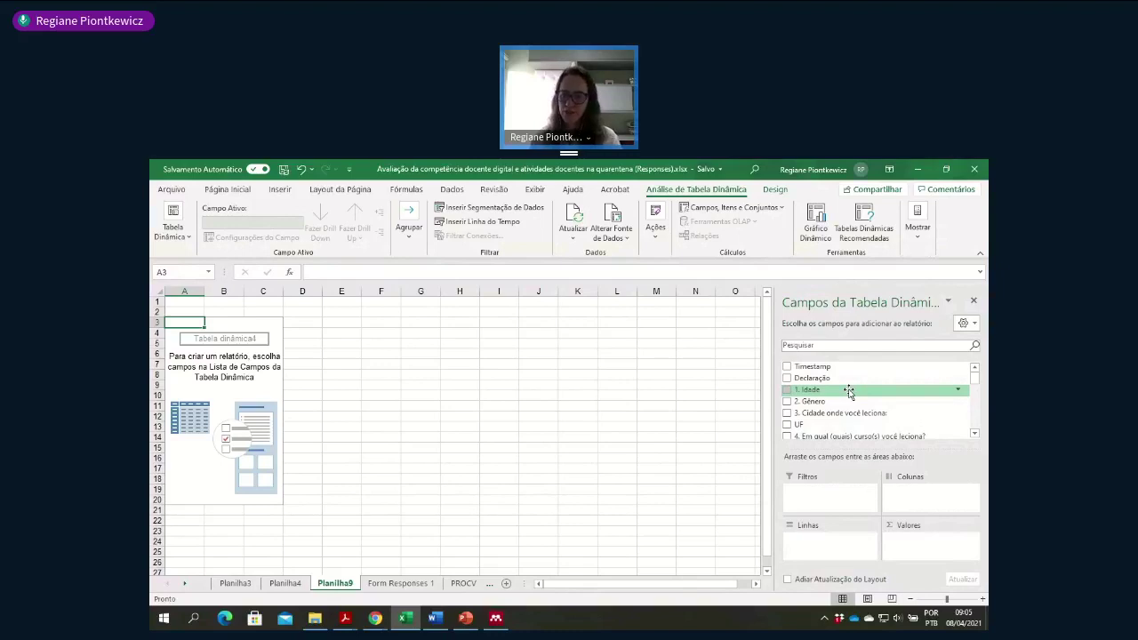
- Place 1. Idade in the PivotTable's rows and as a count in its values, and highlight the age groups and their counts
drag(849, 392, 830, 542)
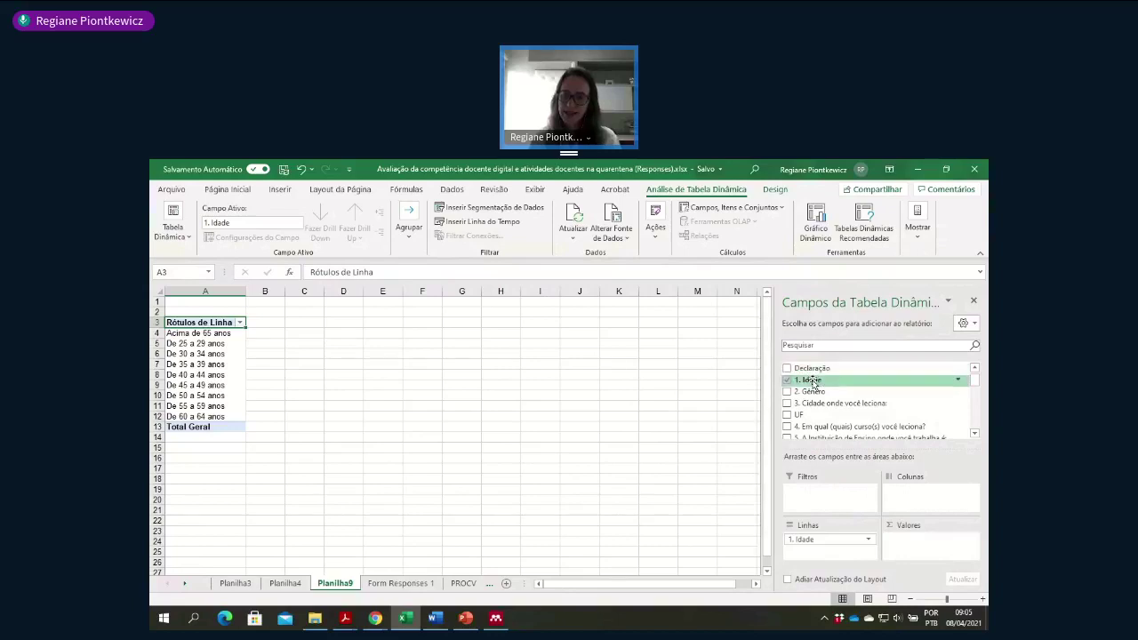
drag(812, 383, 917, 550)
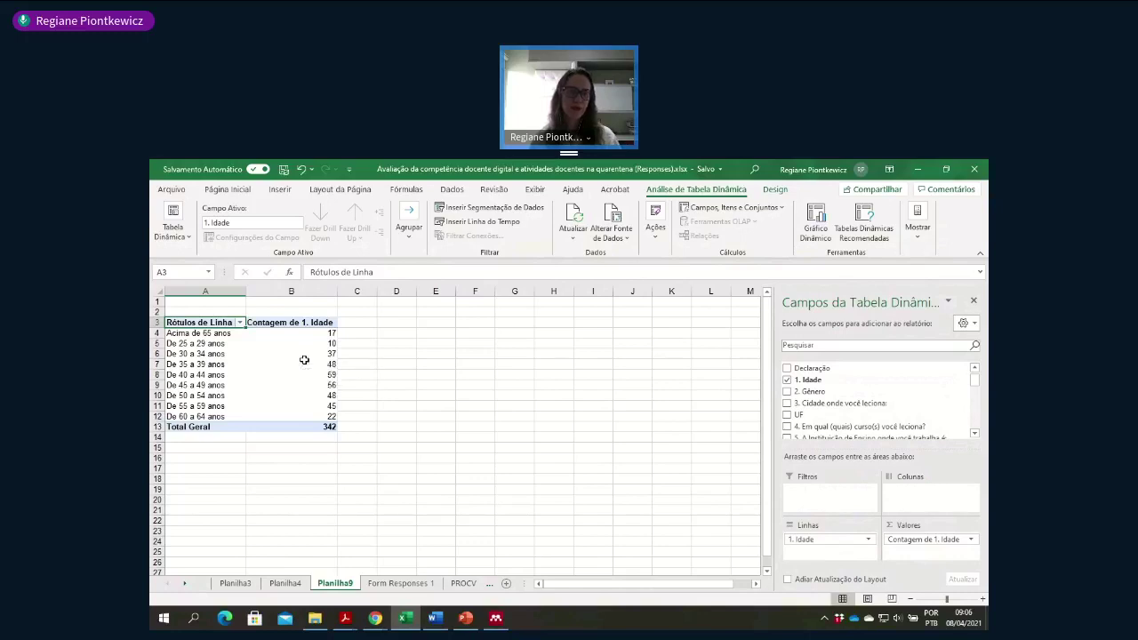
drag(199, 333, 202, 416)
drag(292, 336, 287, 414)
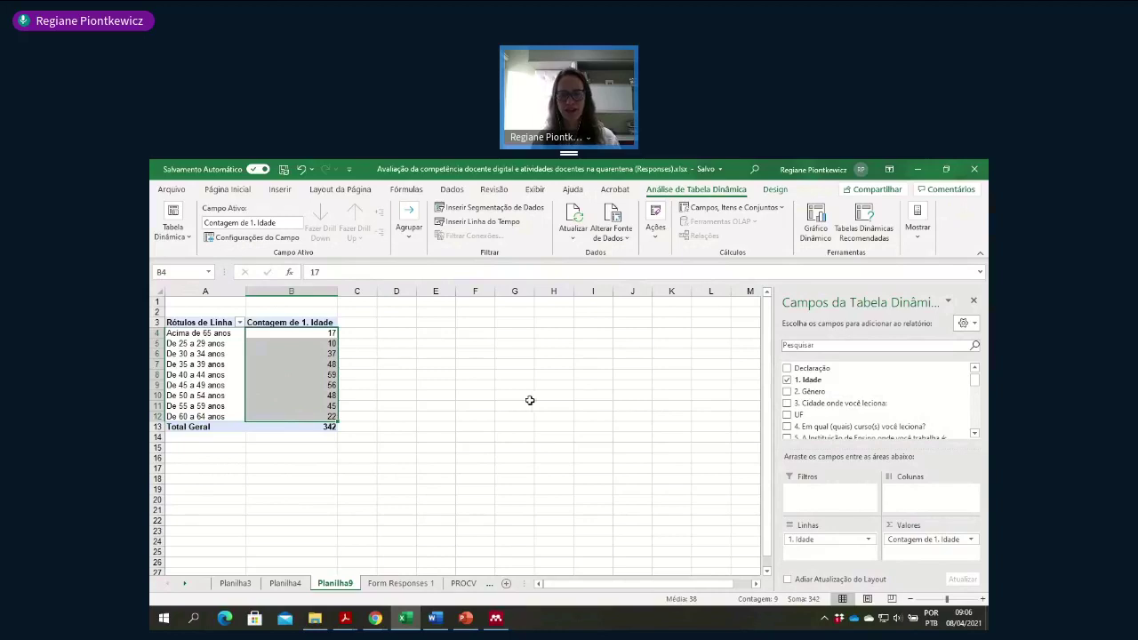
click(596, 488)
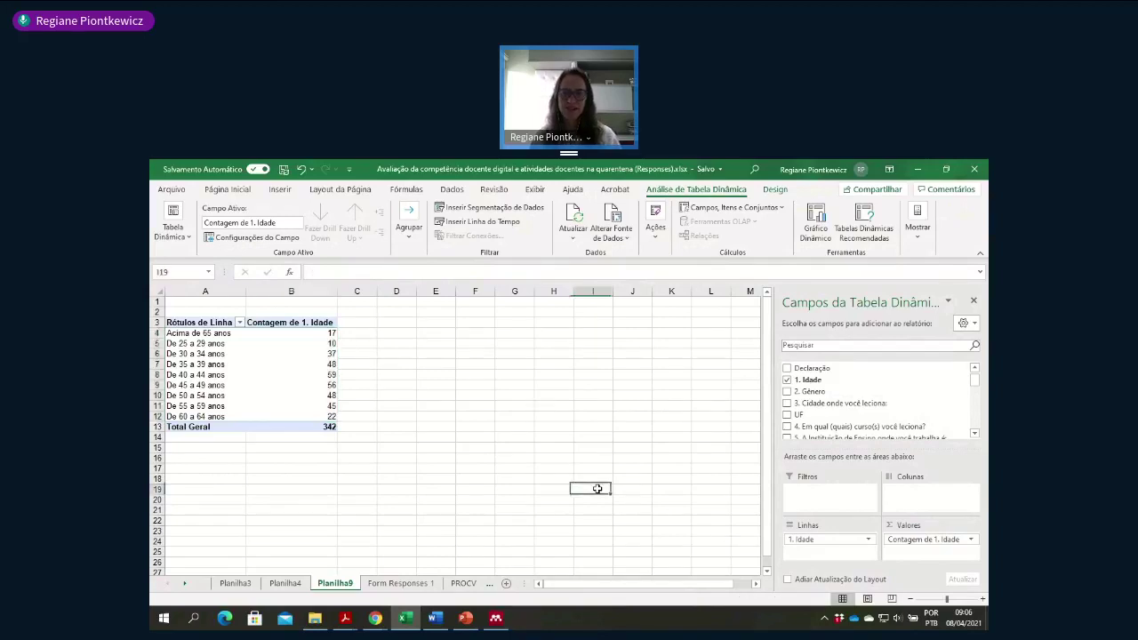
- Review the calculation types in the value field settings of Contagem de 1. Idade and cancel without changes
click(311, 384)
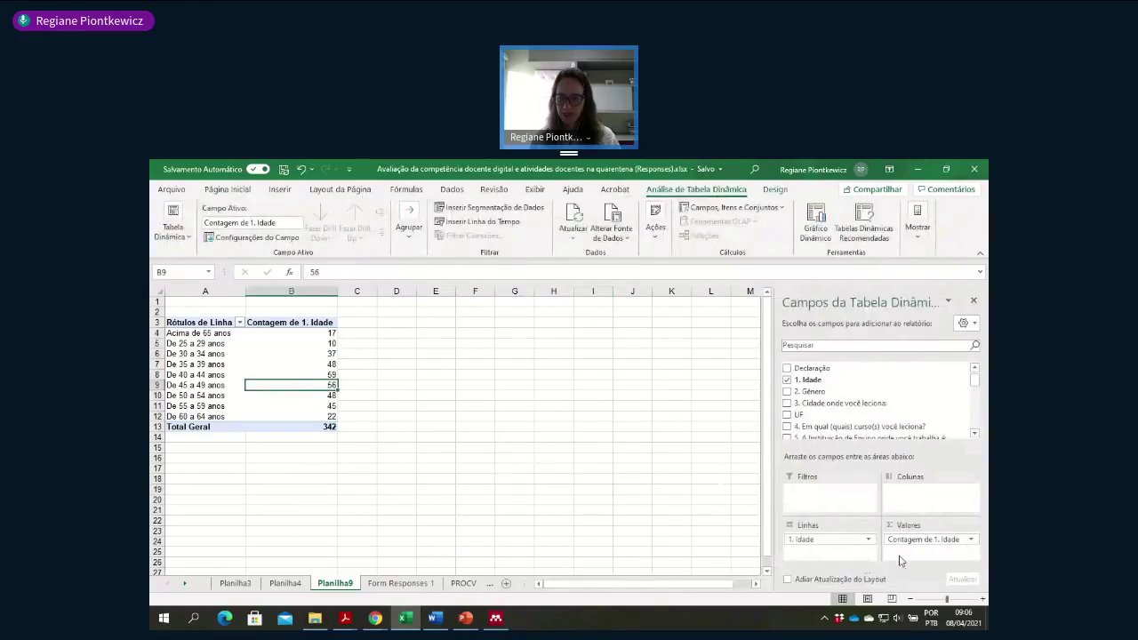
click(969, 542)
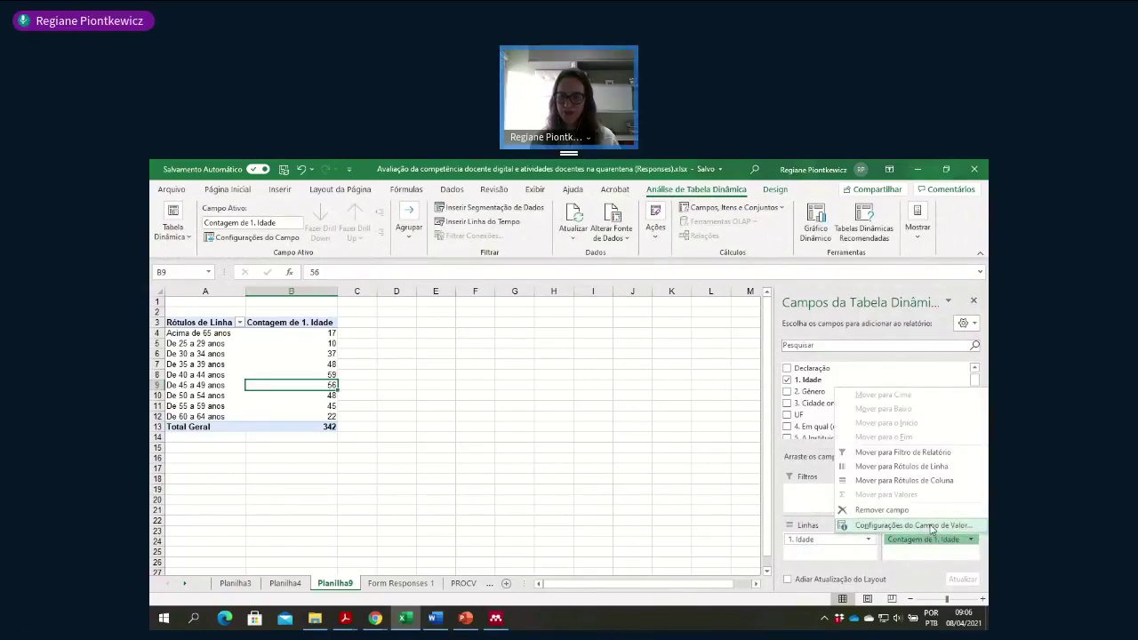
click(934, 525)
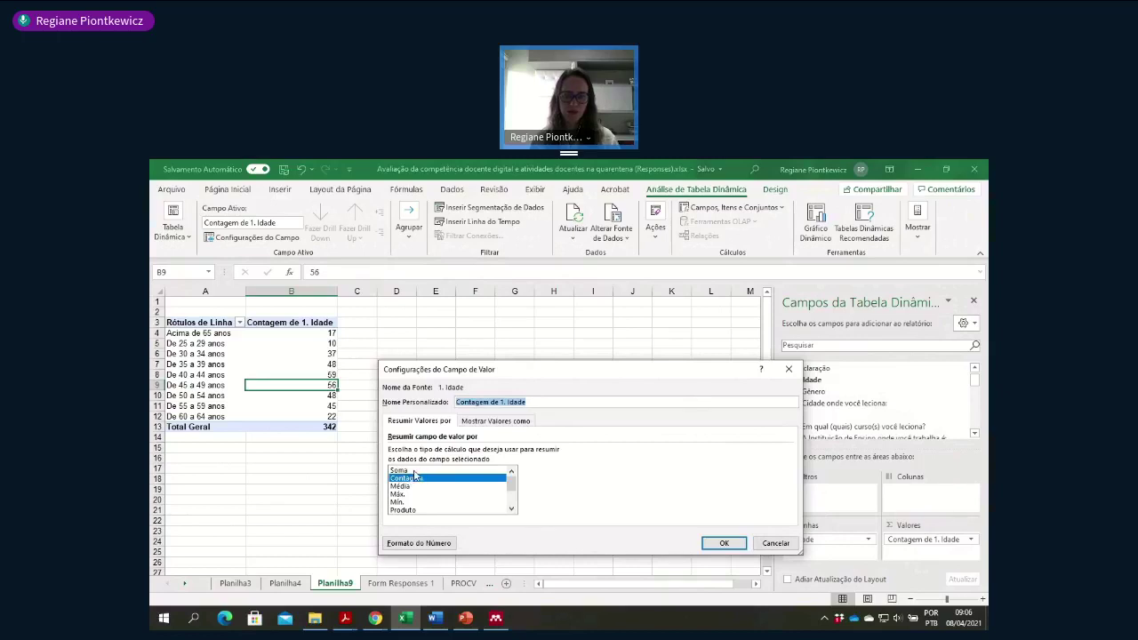
scroll(415, 507, down, 1)
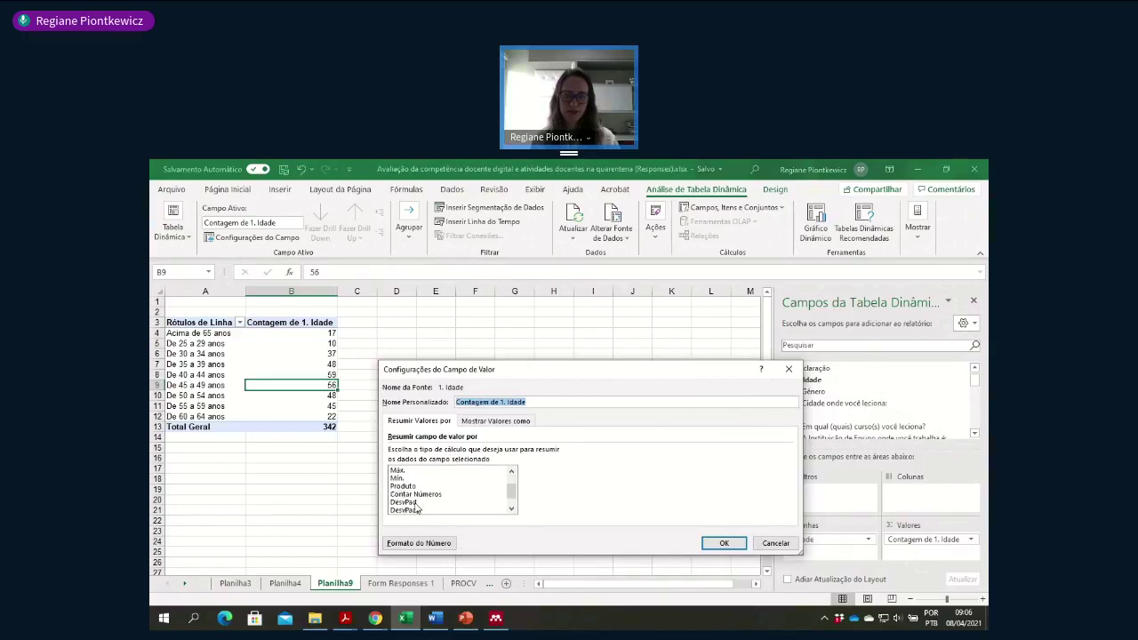
scroll(415, 507, up, 1)
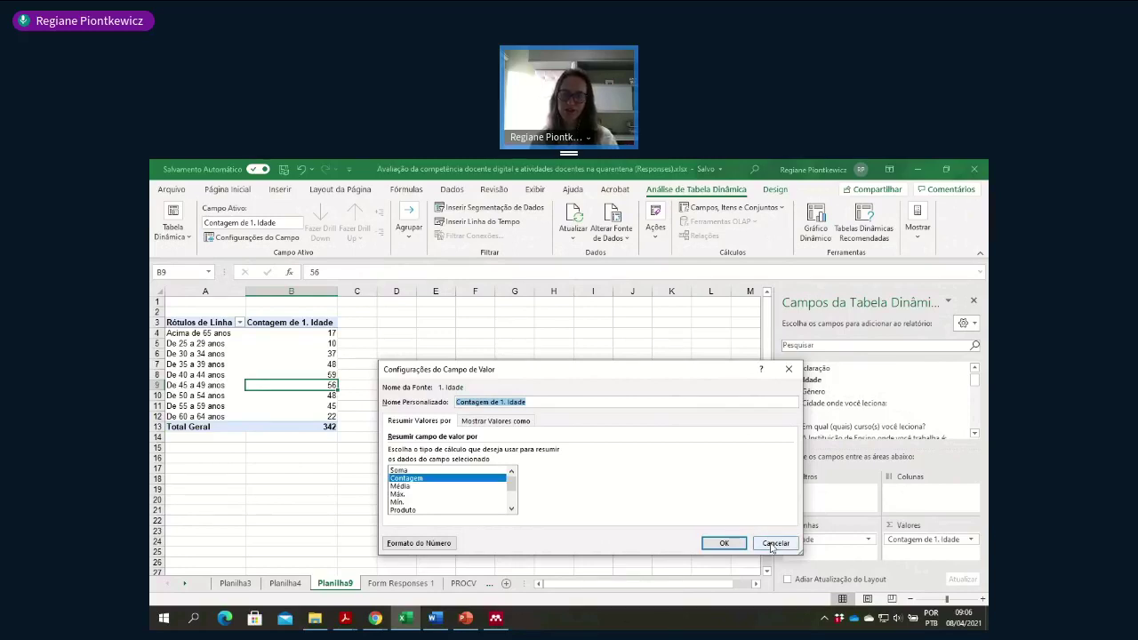
click(772, 544)
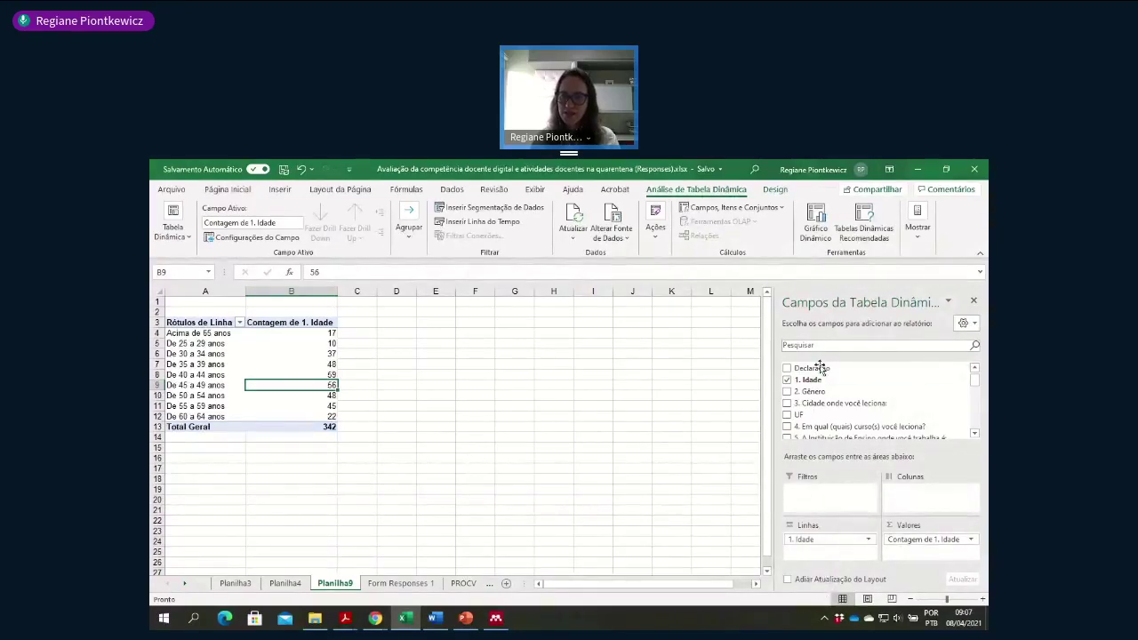
- Add 2. Gênero as the PivotTable's column field and inspect the Feminino counts by age group
drag(813, 392, 904, 494)
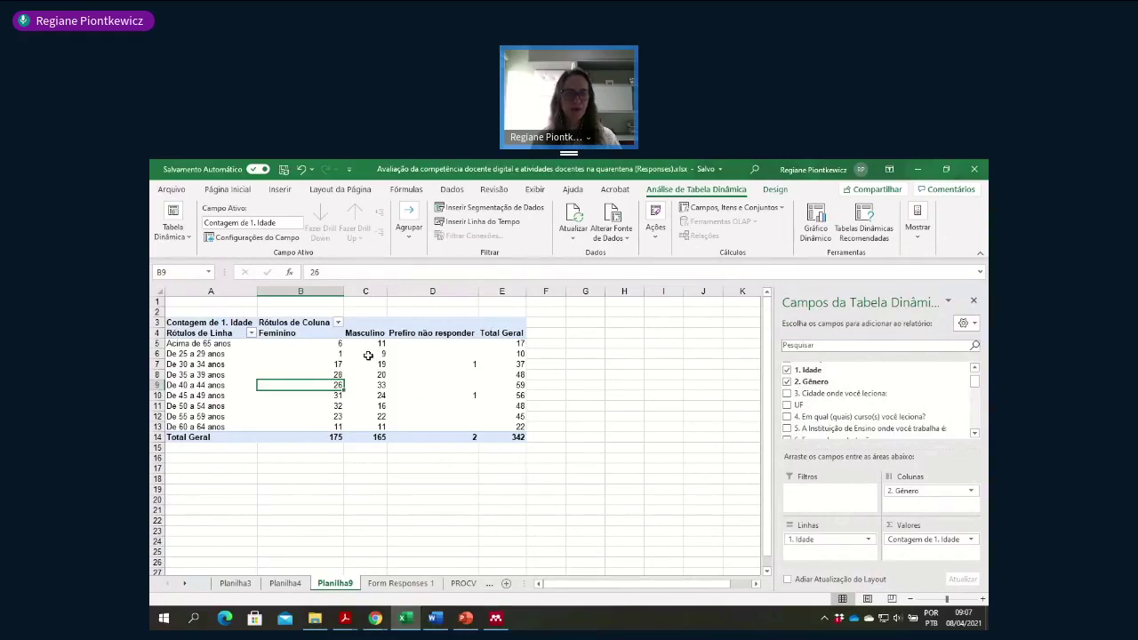
click(291, 336)
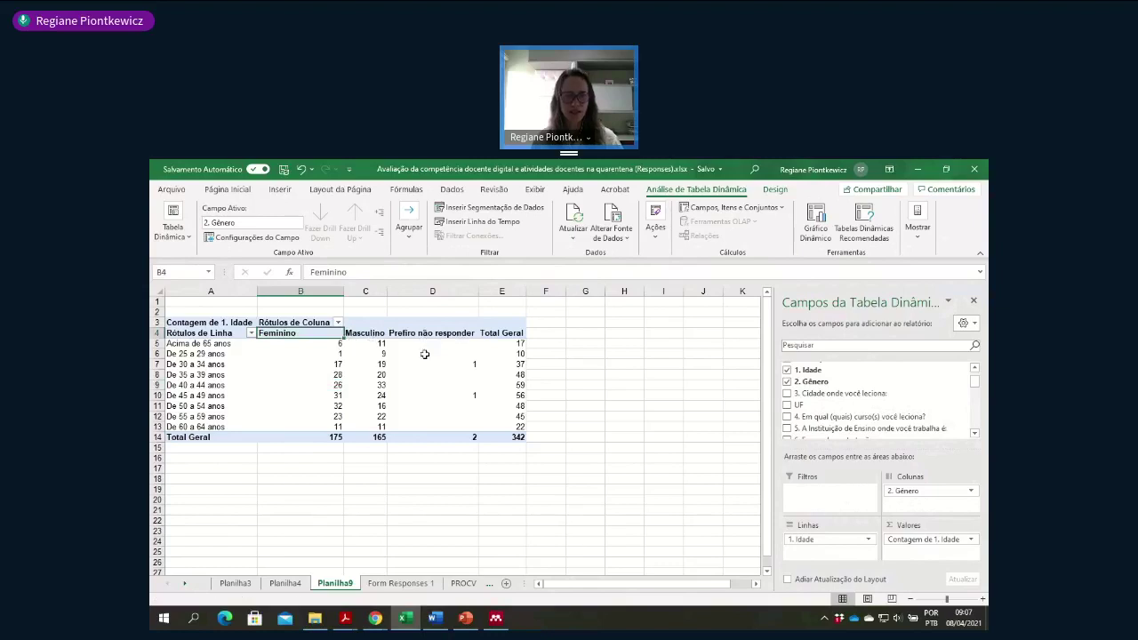
click(334, 356)
mouse_move(322, 352)
mouse_down()
mouse_move(427, 356)
mouse_move(318, 355)
mouse_up()
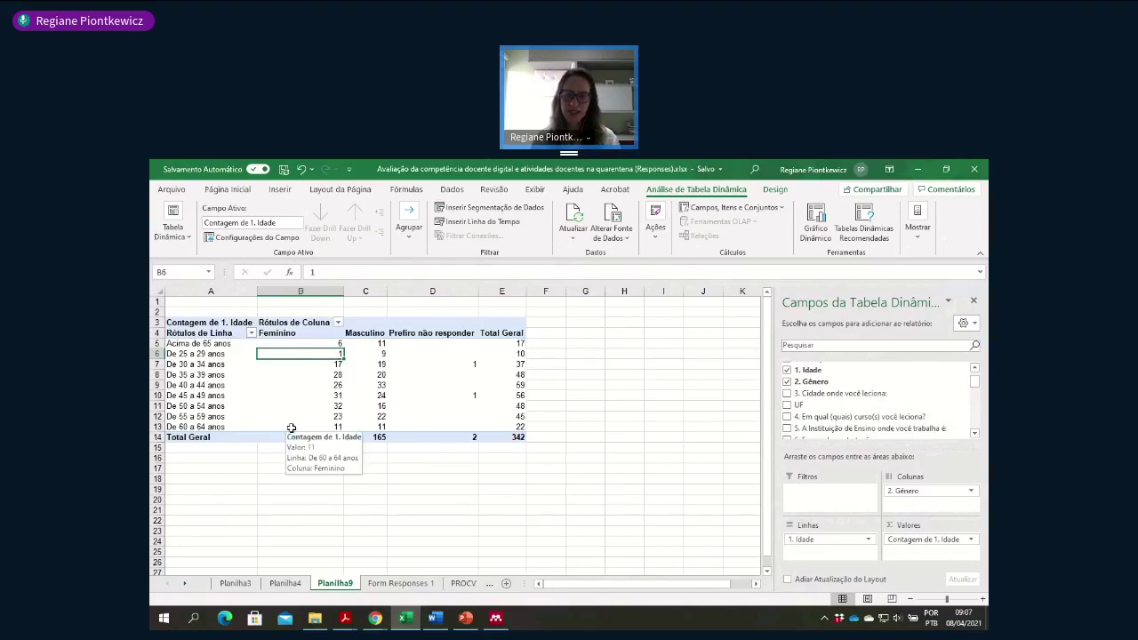
- Replace 2. Gênero with UF as the PivotTable's column field
click(920, 494)
drag(920, 494, 820, 411)
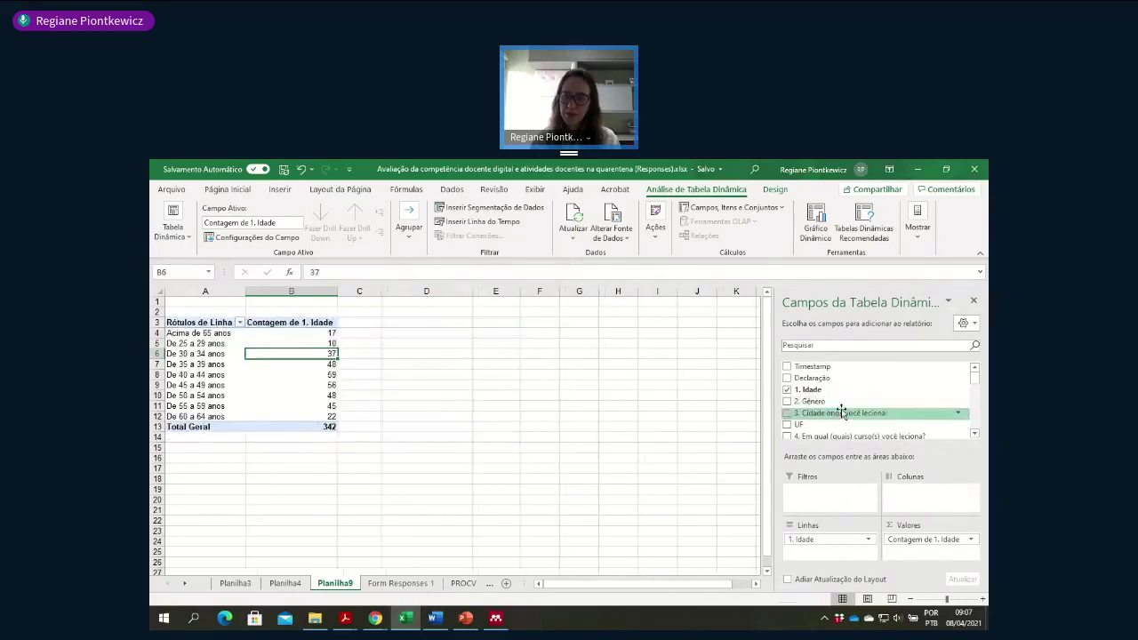
drag(803, 425, 912, 502)
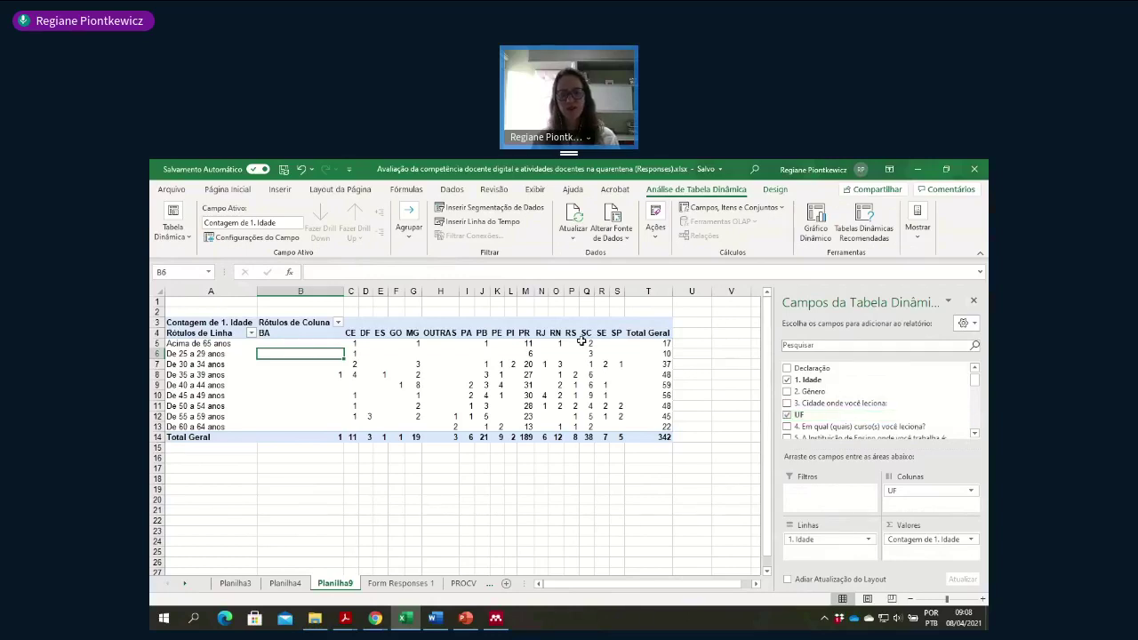
- Switch to the web conference in Chrome, check the participants' questions and the public chat, and return to the Excel workbook
mouse_move(580, 342)
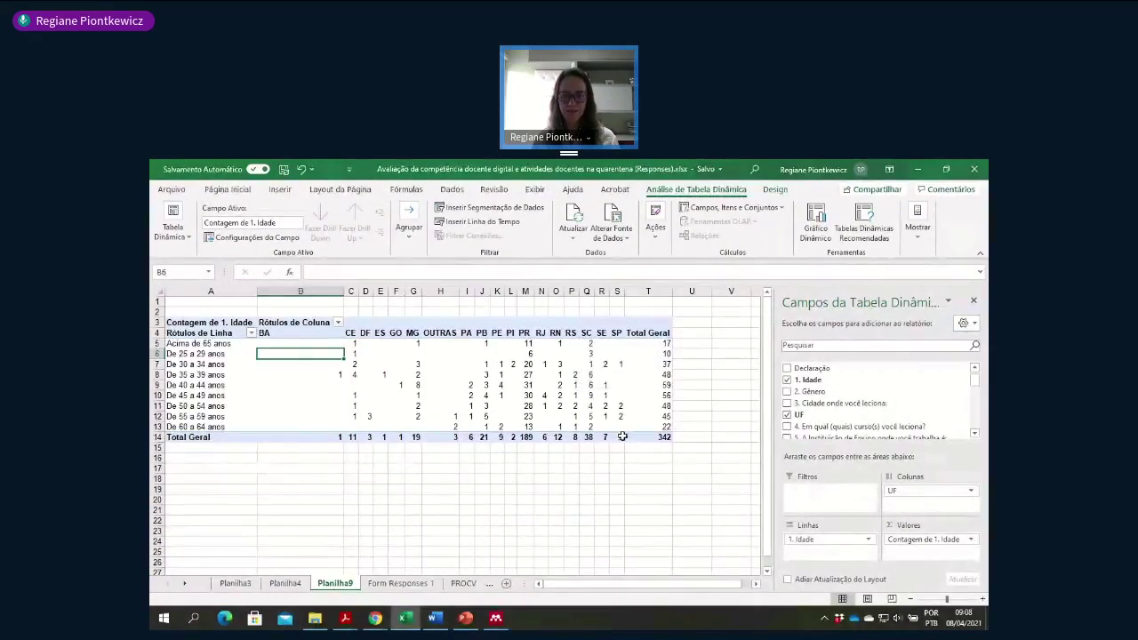
click(376, 619)
click(307, 561)
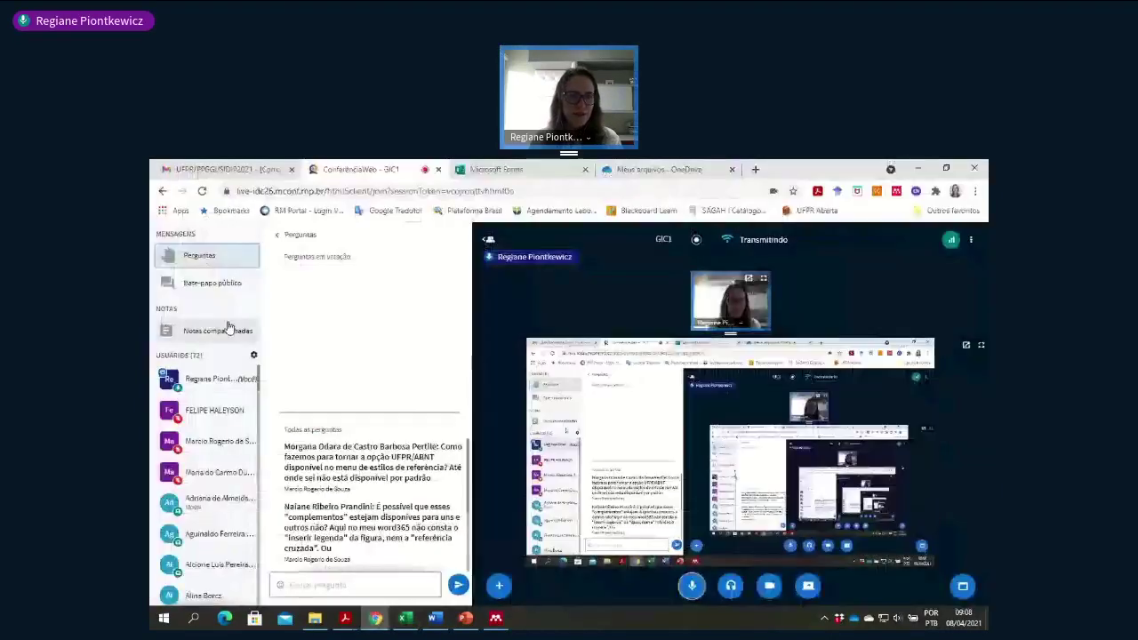
click(186, 283)
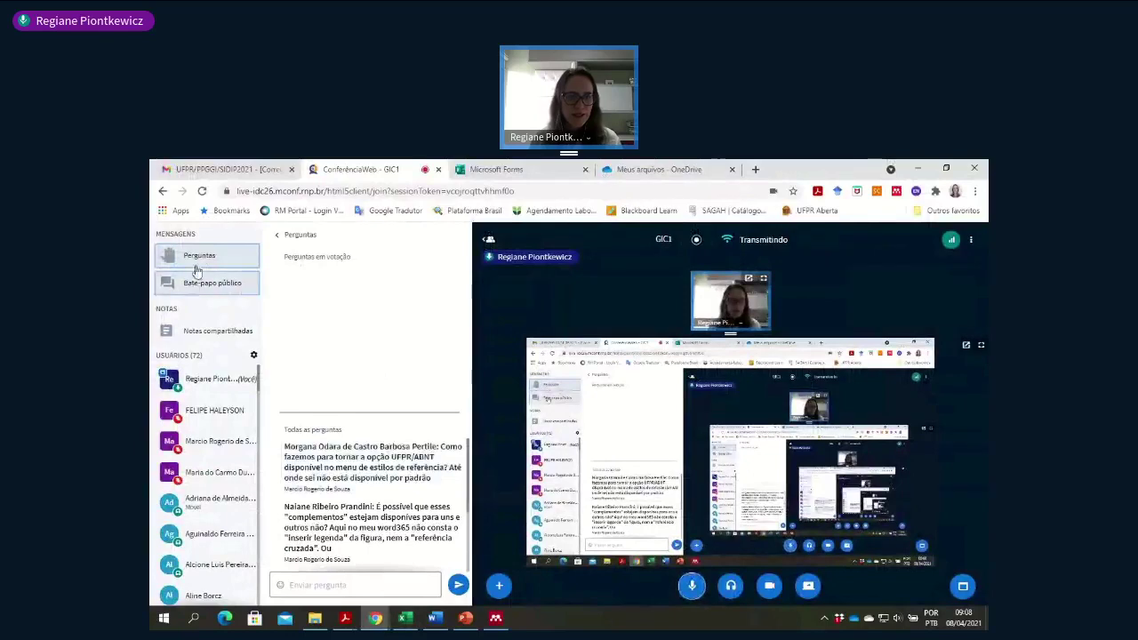
click(201, 256)
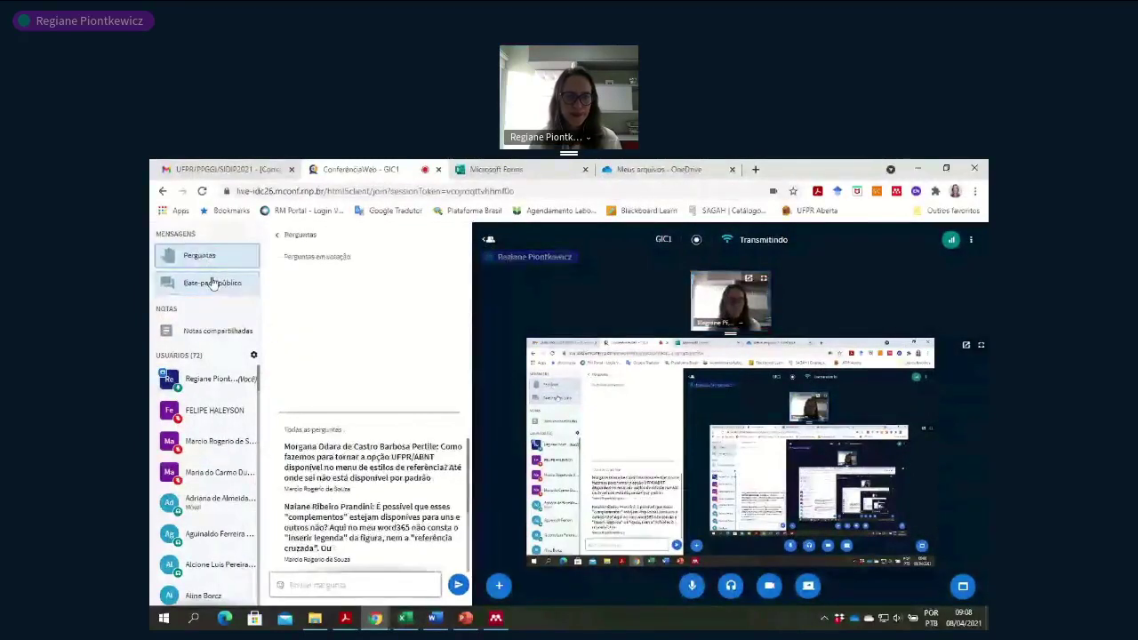
click(212, 282)
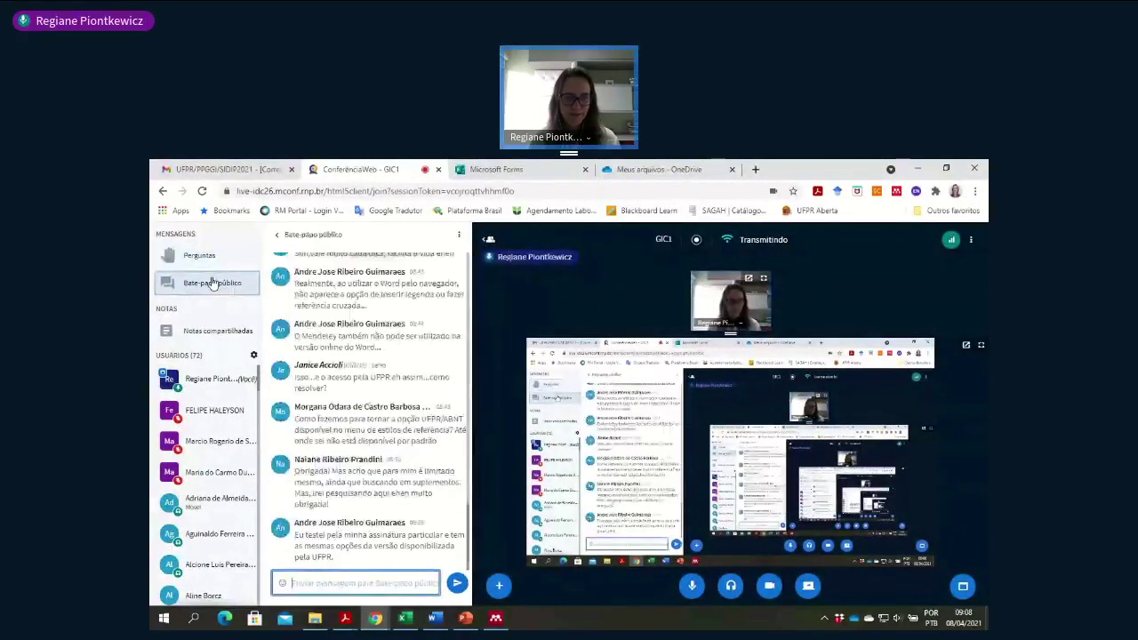
key(alt+Tab)
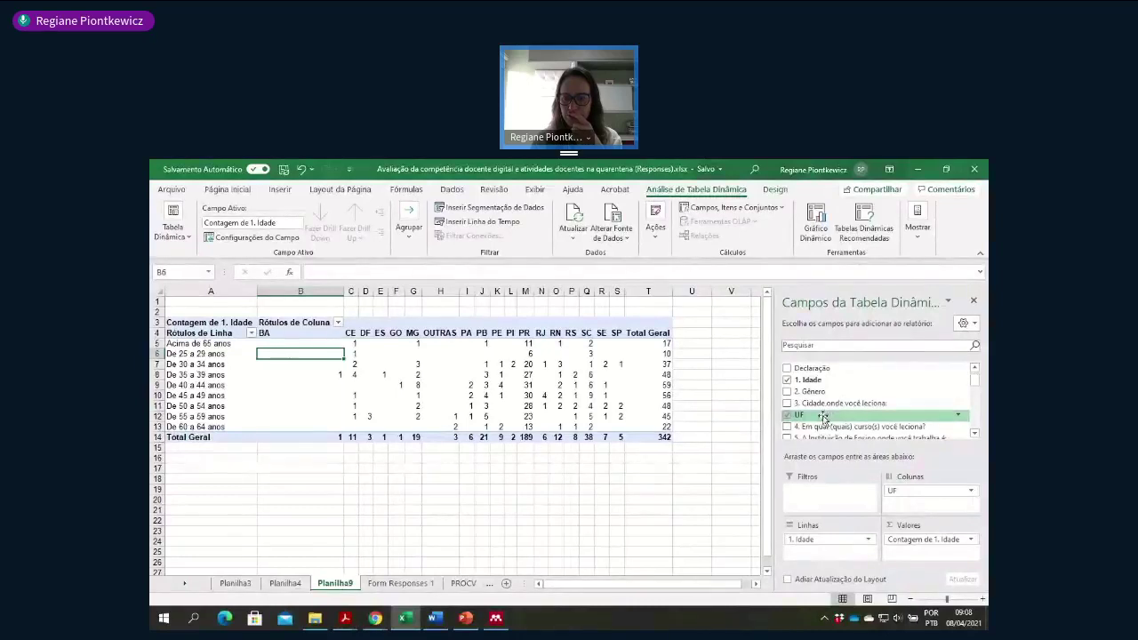
- Replace UF with 2. Gênero as the PivotTable's column field
click(786, 415)
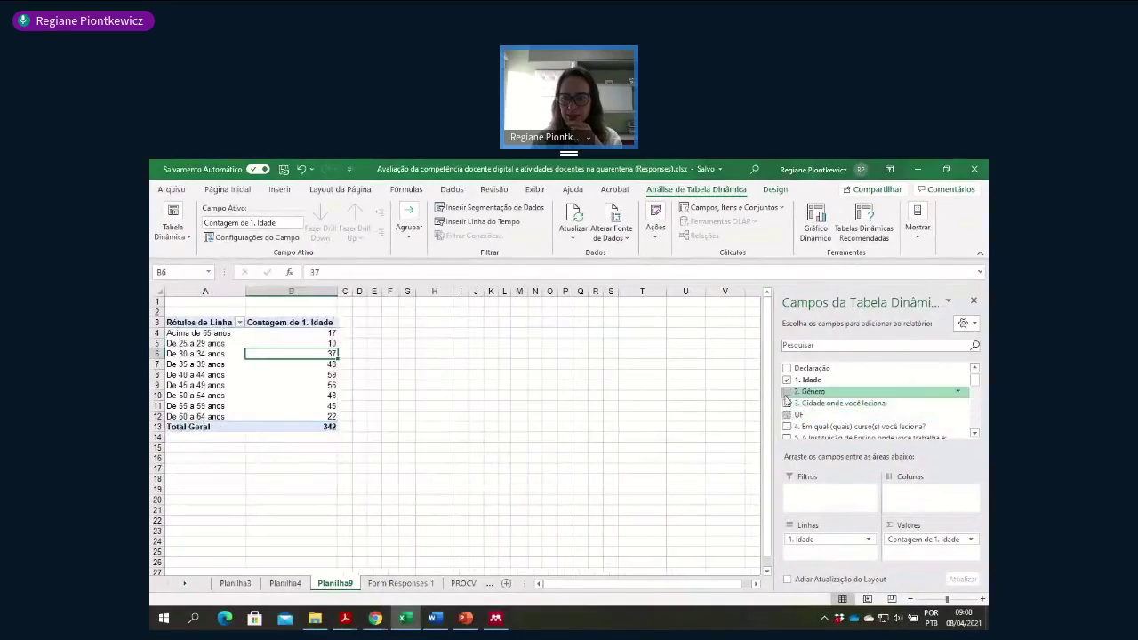
drag(796, 392, 909, 505)
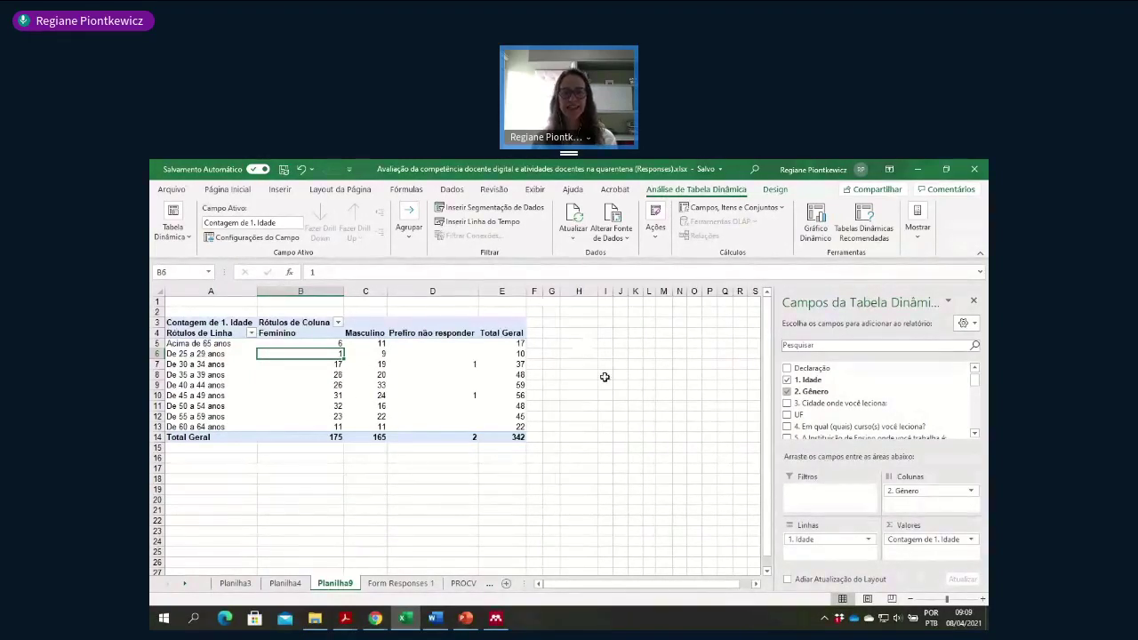
click(442, 488)
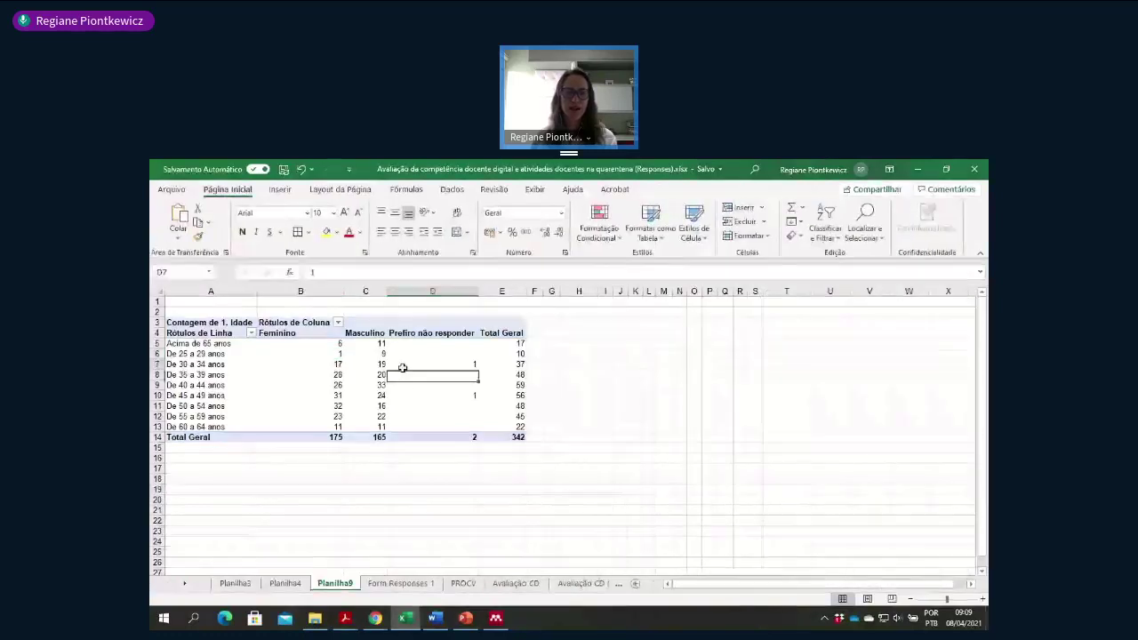
- Insert a clustered column chart (Coluna Agrupada) based on the PivotTable of age groups by gender
click(463, 364)
click(280, 190)
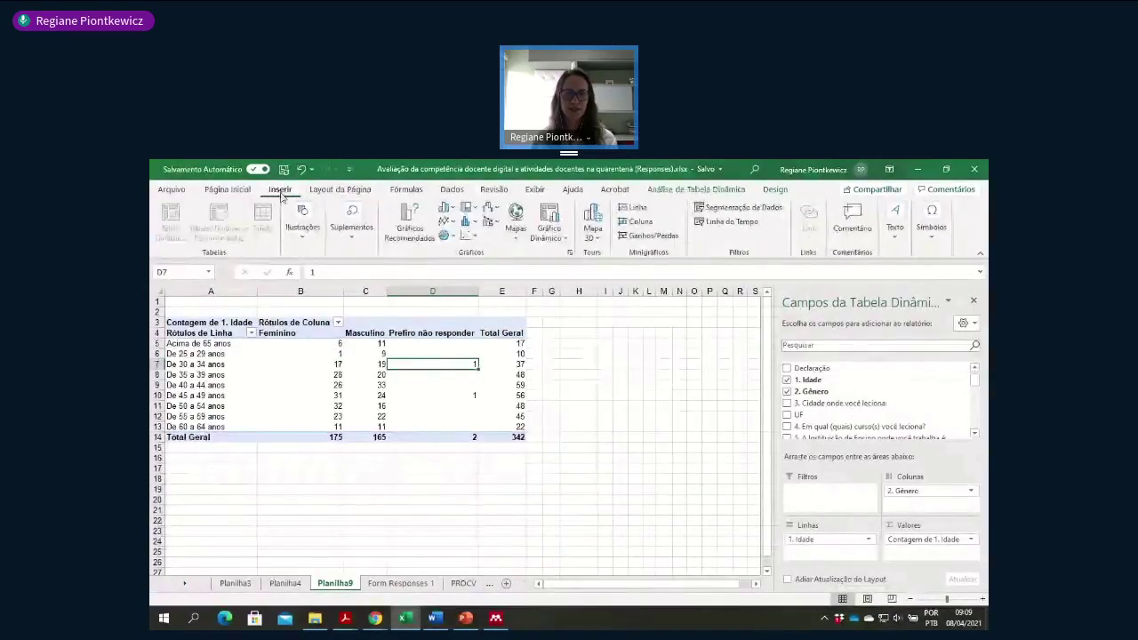
click(410, 231)
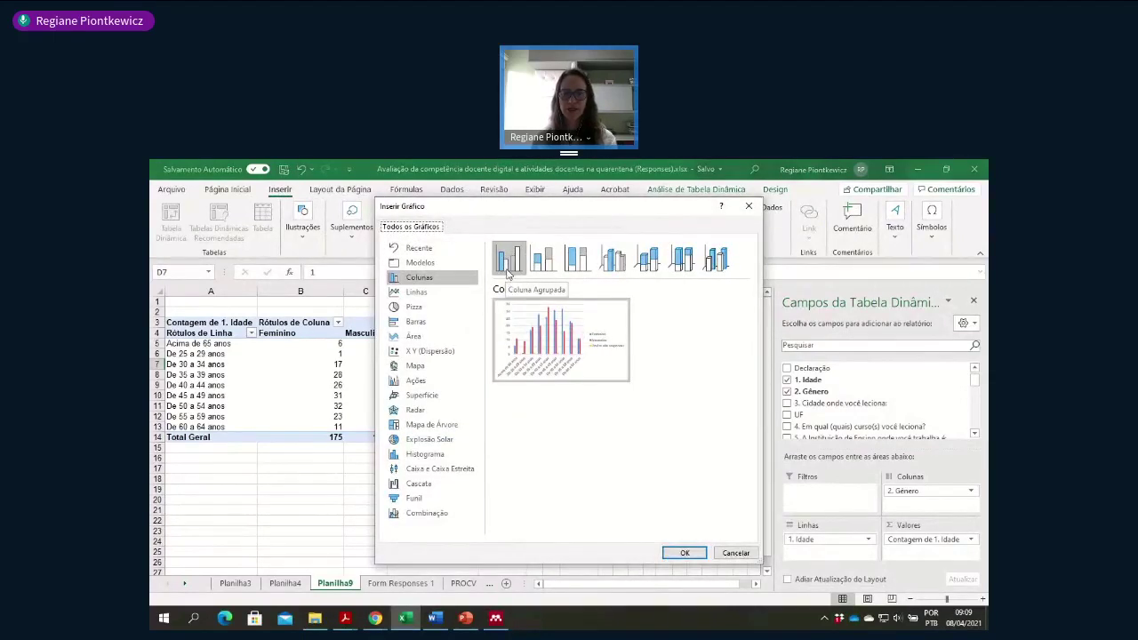
mouse_move(529, 308)
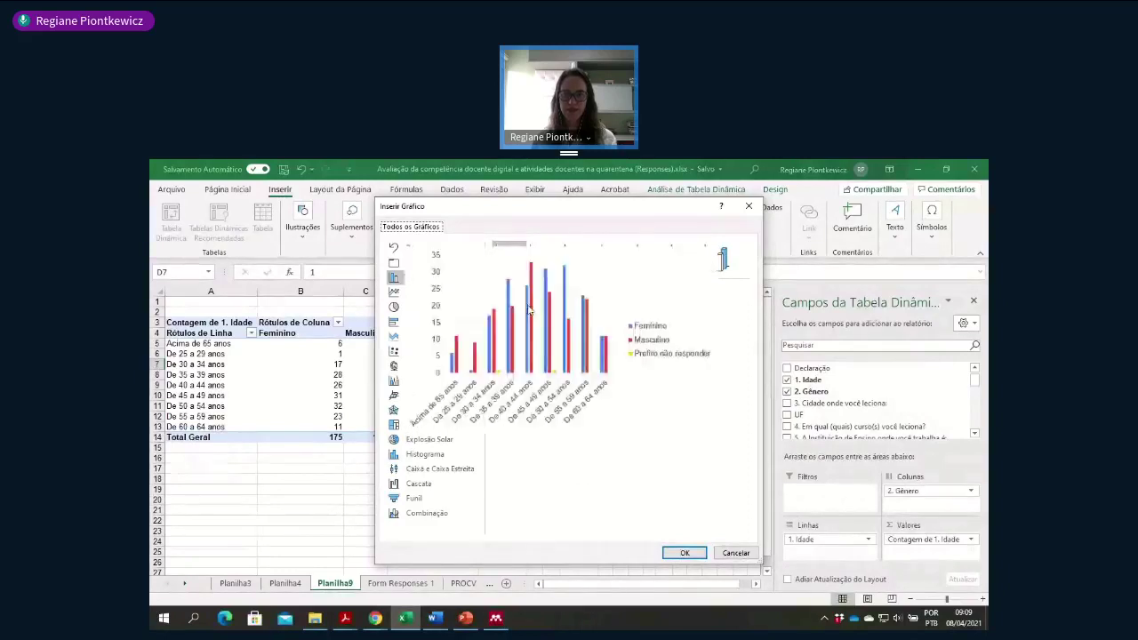
click(693, 554)
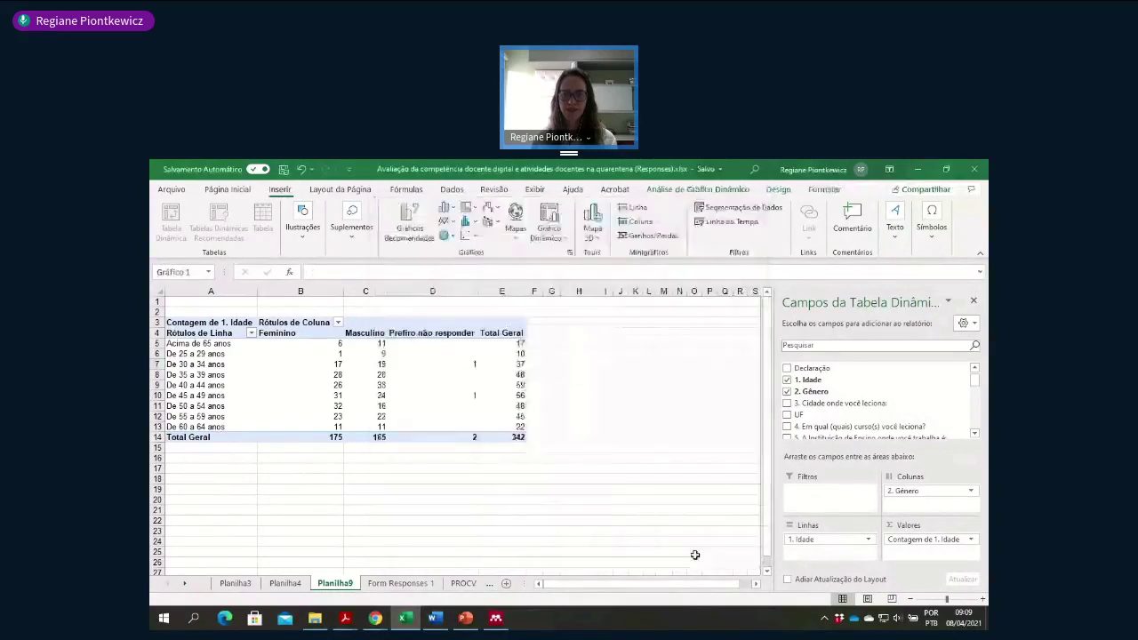
- Enlarge the PivotChart and reposition it so all age-group labels have room along the horizontal axis
drag(546, 364, 641, 363)
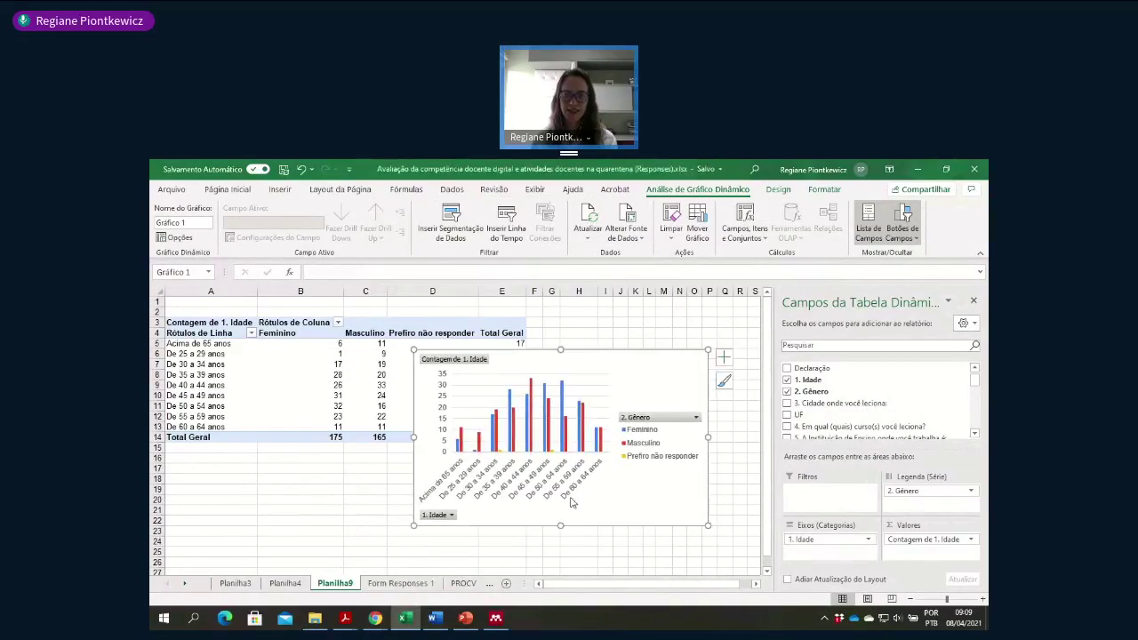
drag(413, 524, 317, 558)
drag(547, 359, 530, 337)
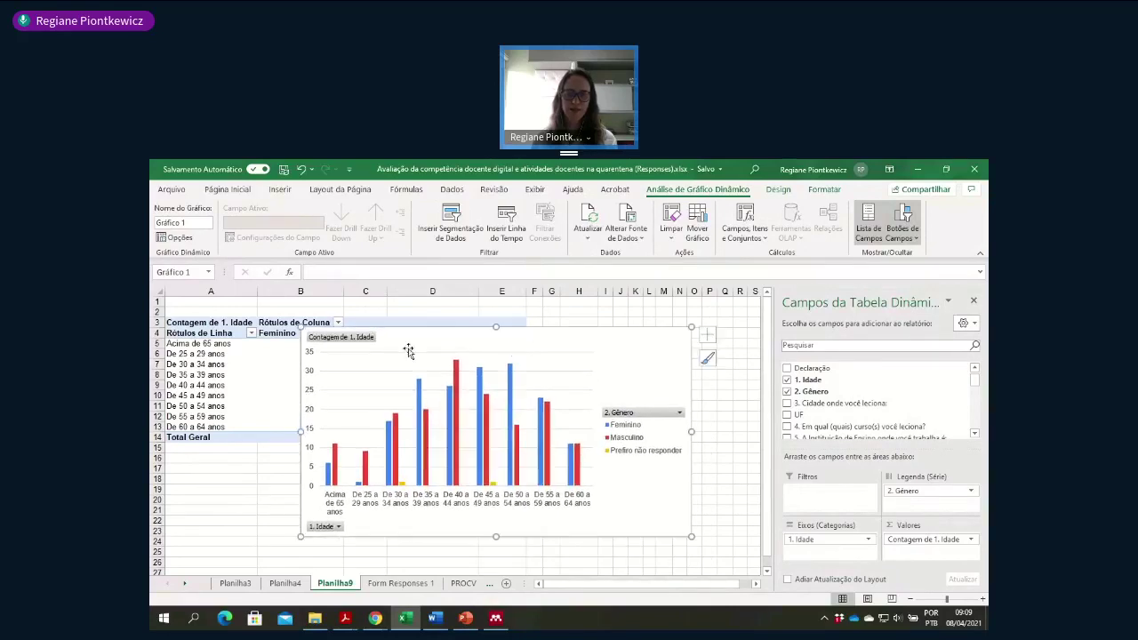
drag(299, 326, 288, 307)
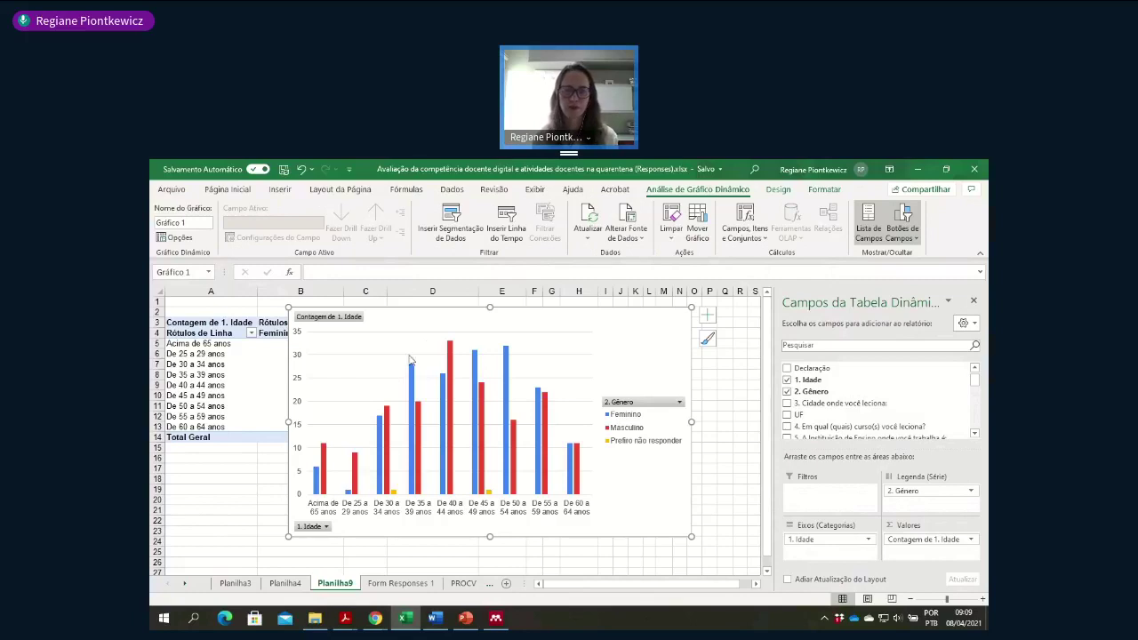
- Filter the PivotChart's 2. Gênero field to show only Feminino
drag(678, 407, 640, 416)
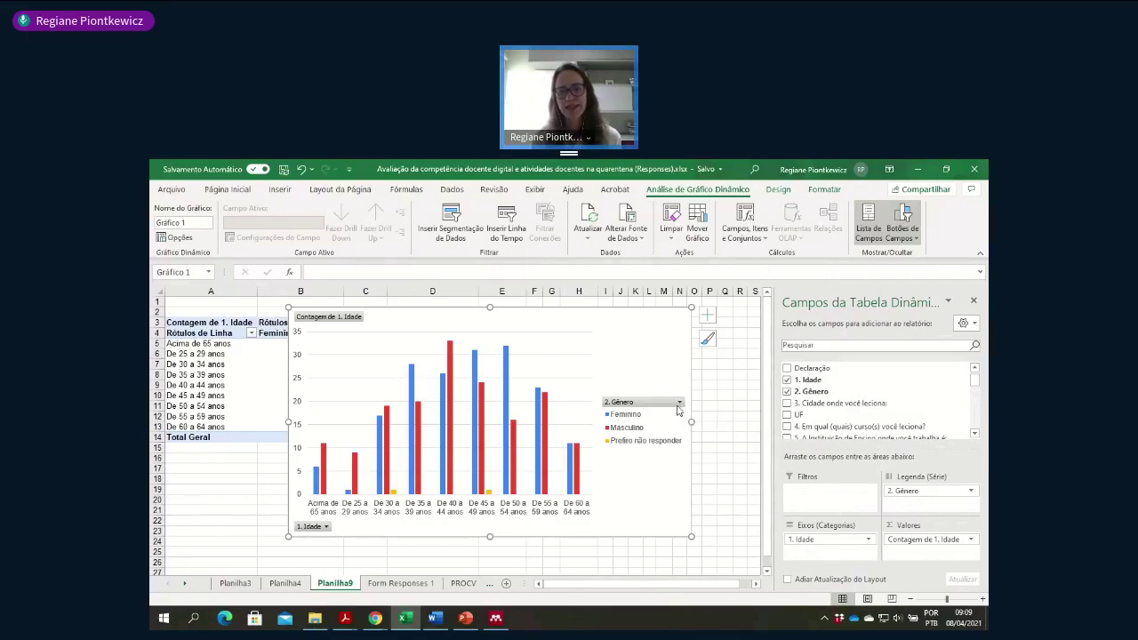
click(681, 405)
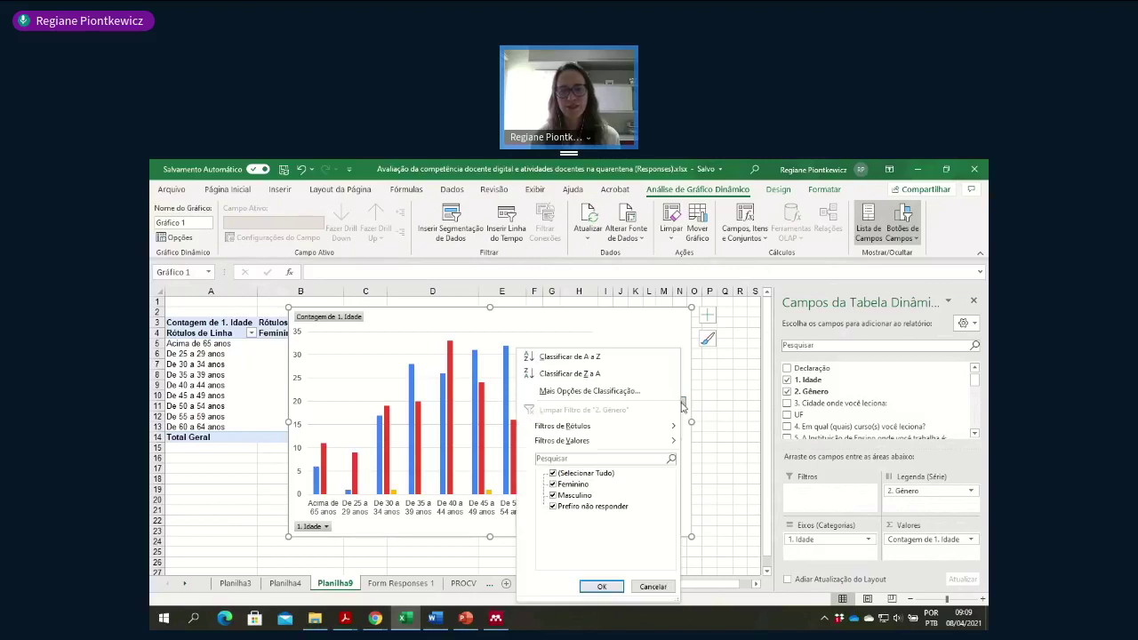
click(553, 473)
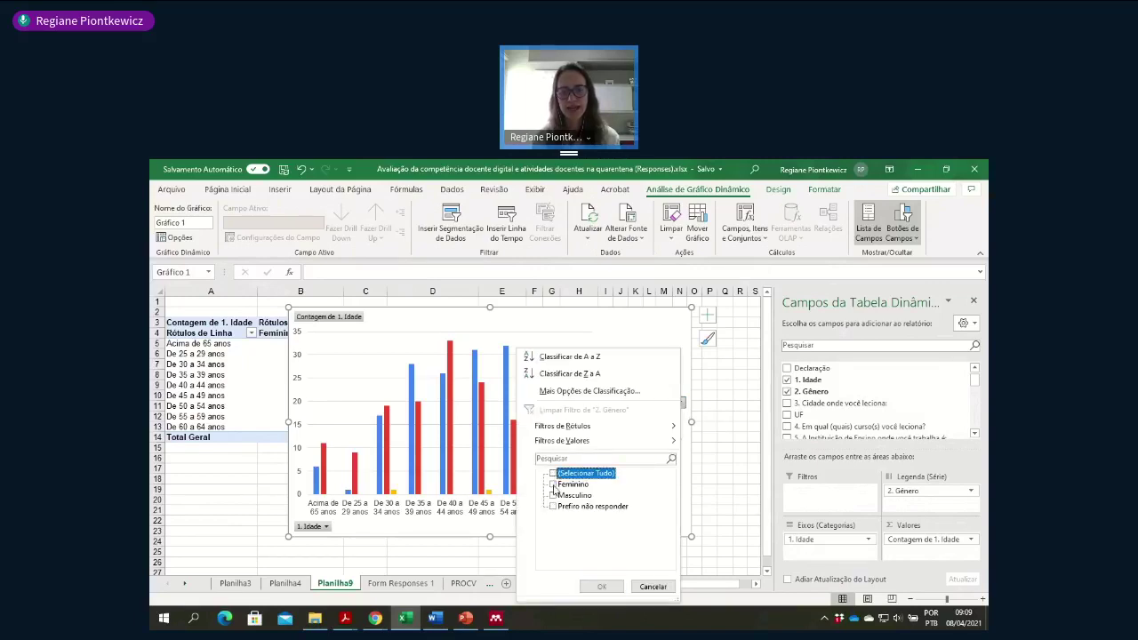
click(553, 484)
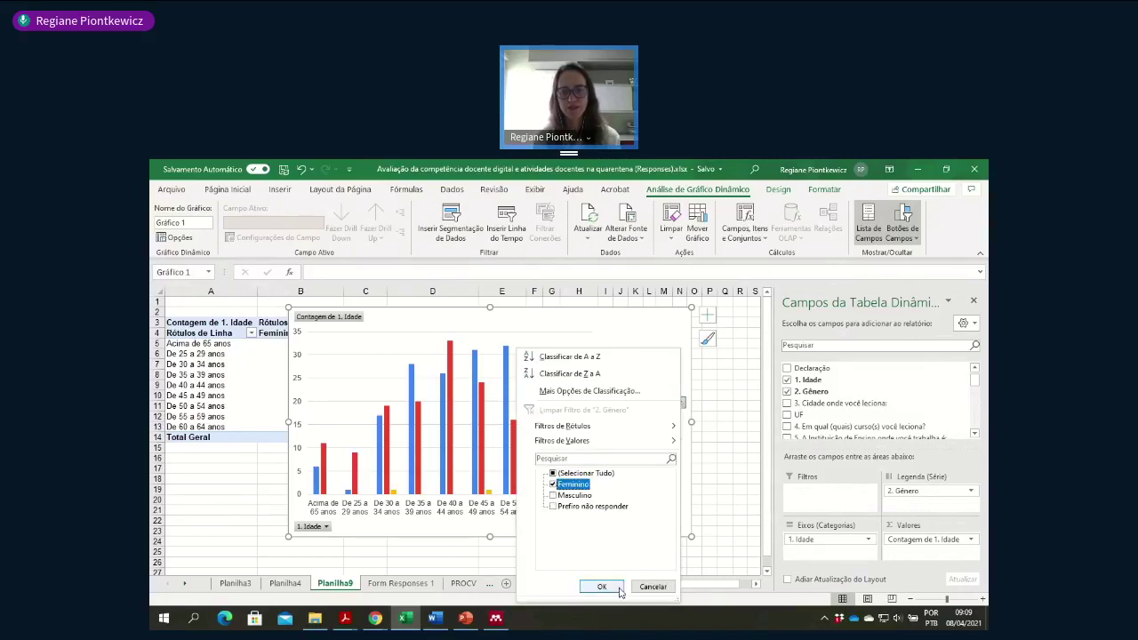
click(602, 587)
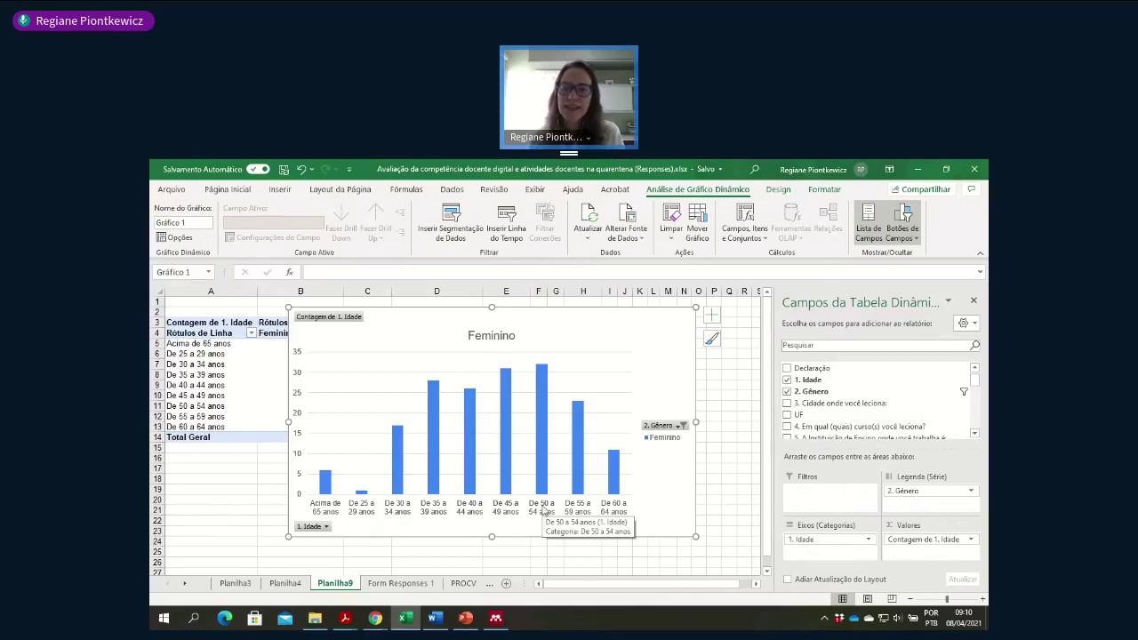
- Restore all genders in the PivotChart's 2. Gênero filter
click(681, 426)
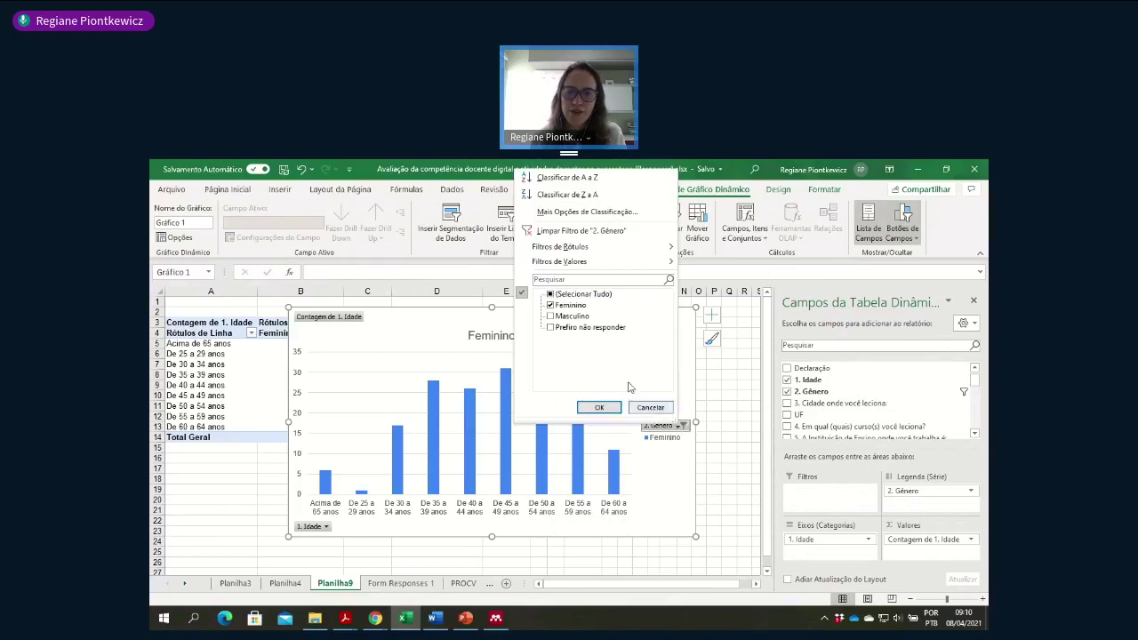
click(553, 294)
click(599, 408)
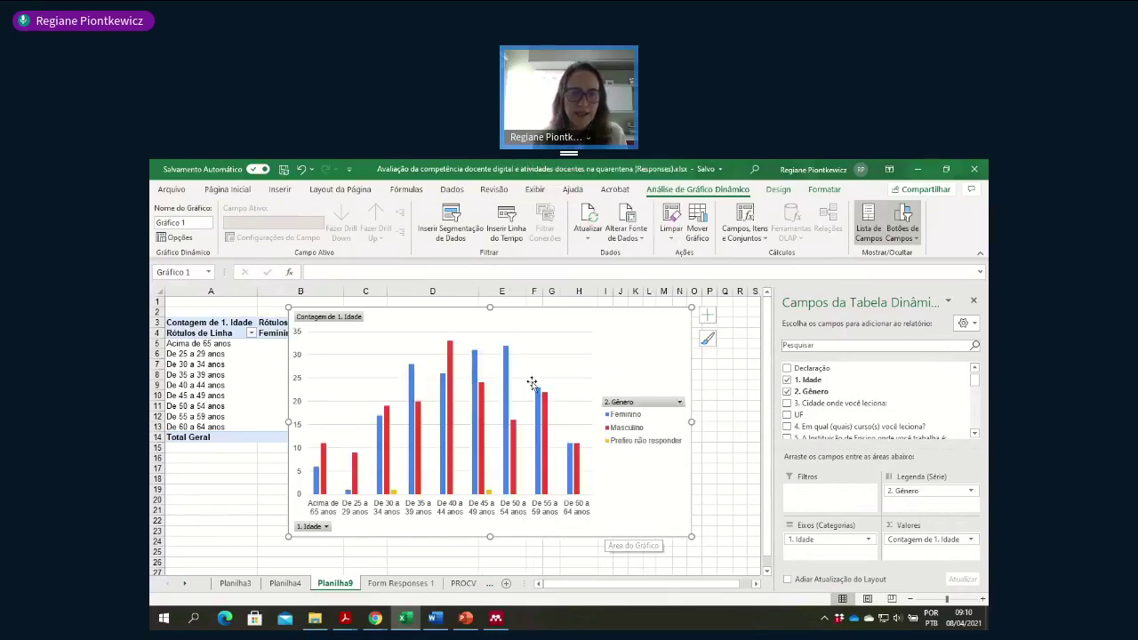
- Filter the PivotChart's 1. Idade field to show only De 25 a 29 anos and De 30 a 34 anos
click(326, 527)
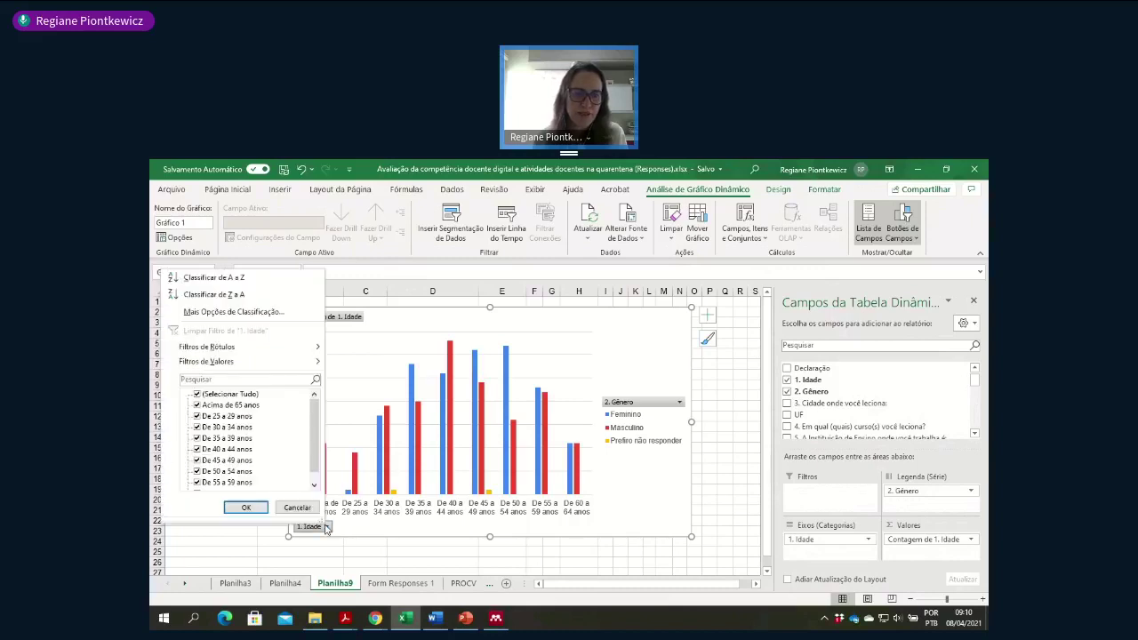
click(197, 395)
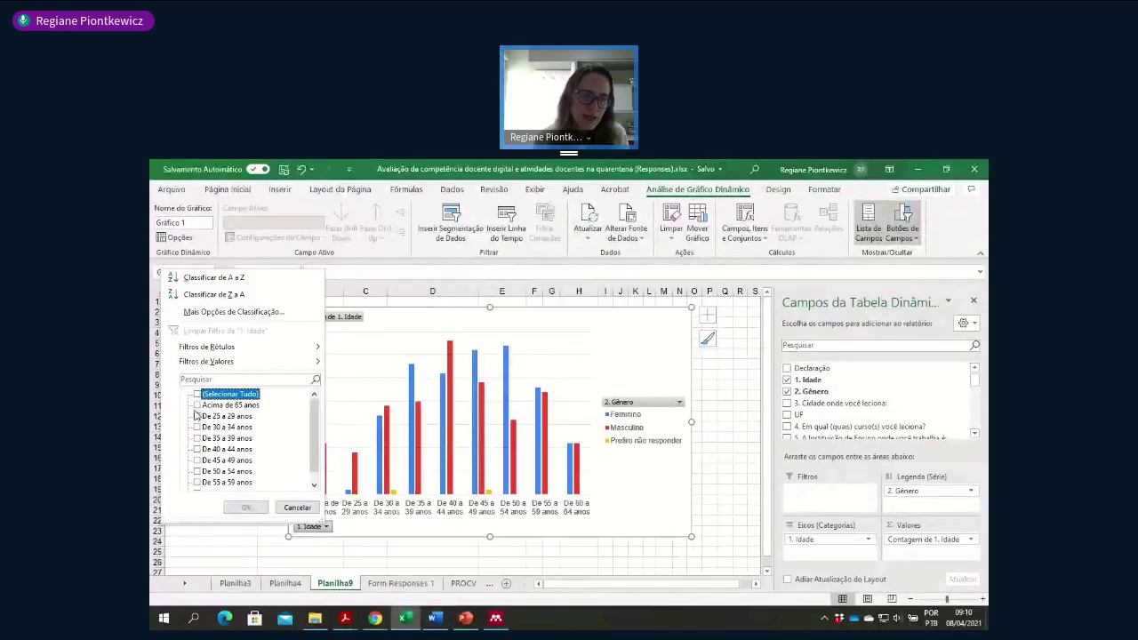
click(197, 416)
click(197, 427)
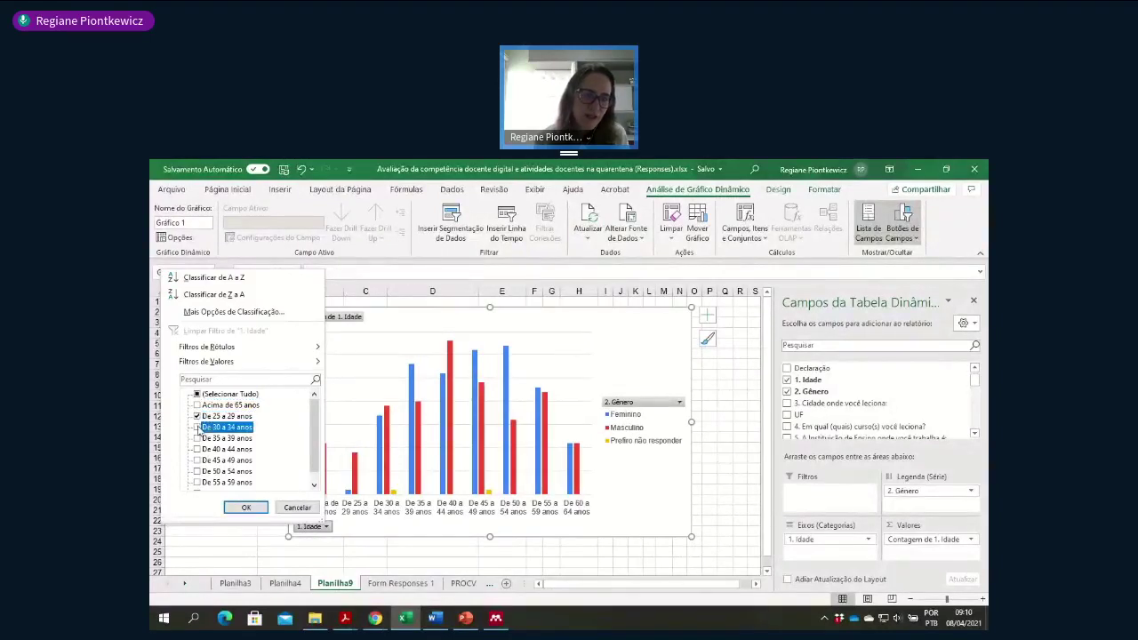
click(246, 507)
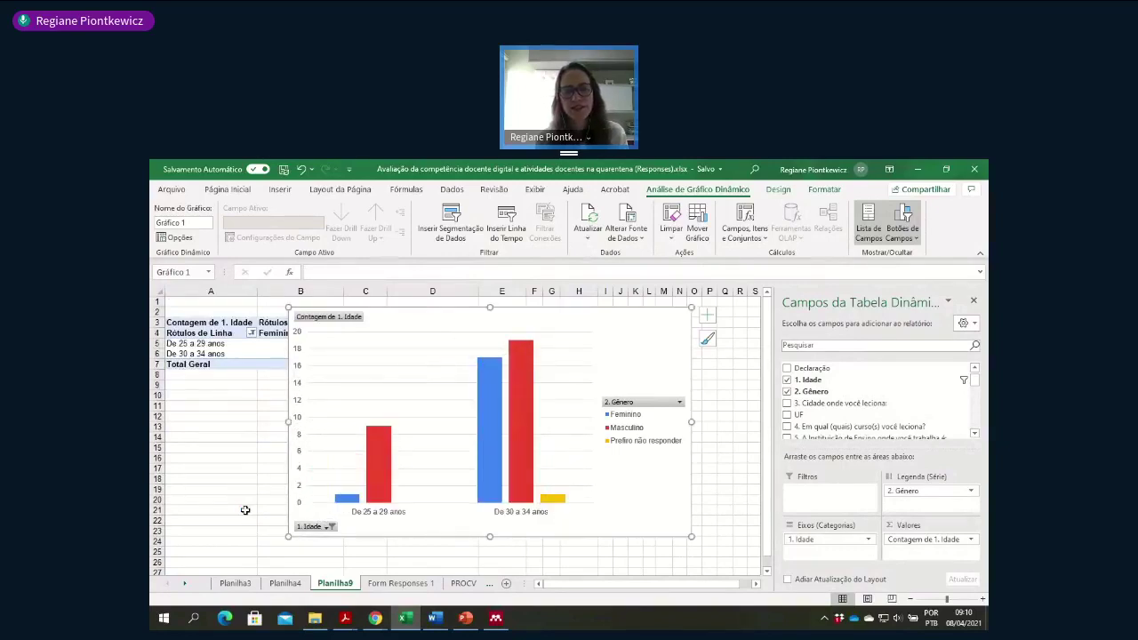
- Select all age groups again in the PivotChart's 1. Idade filter
click(330, 527)
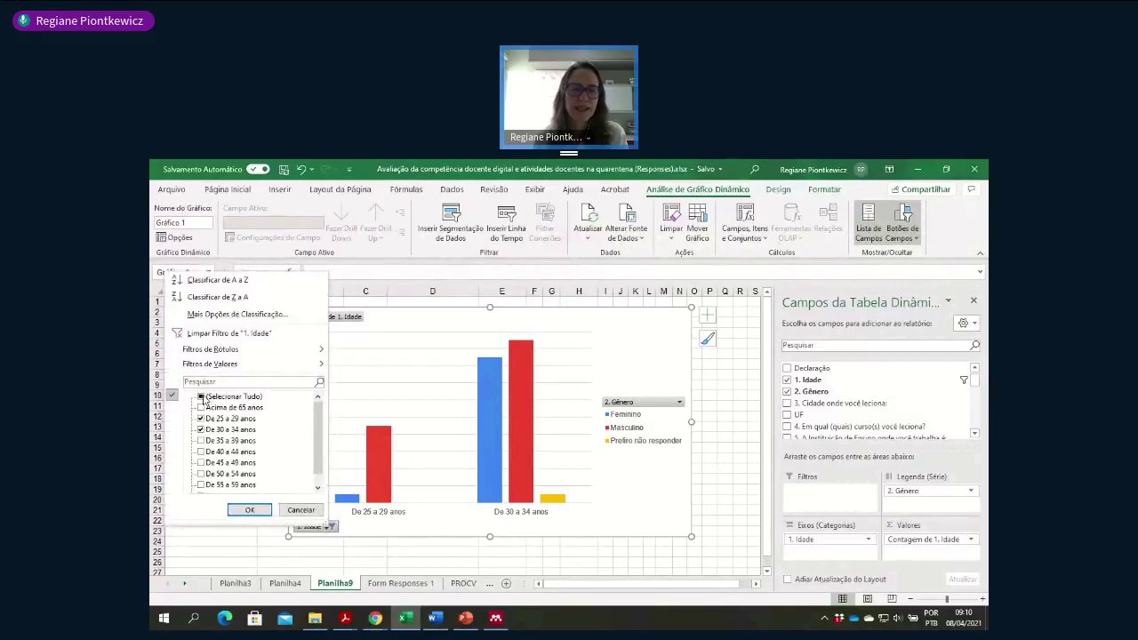
click(201, 396)
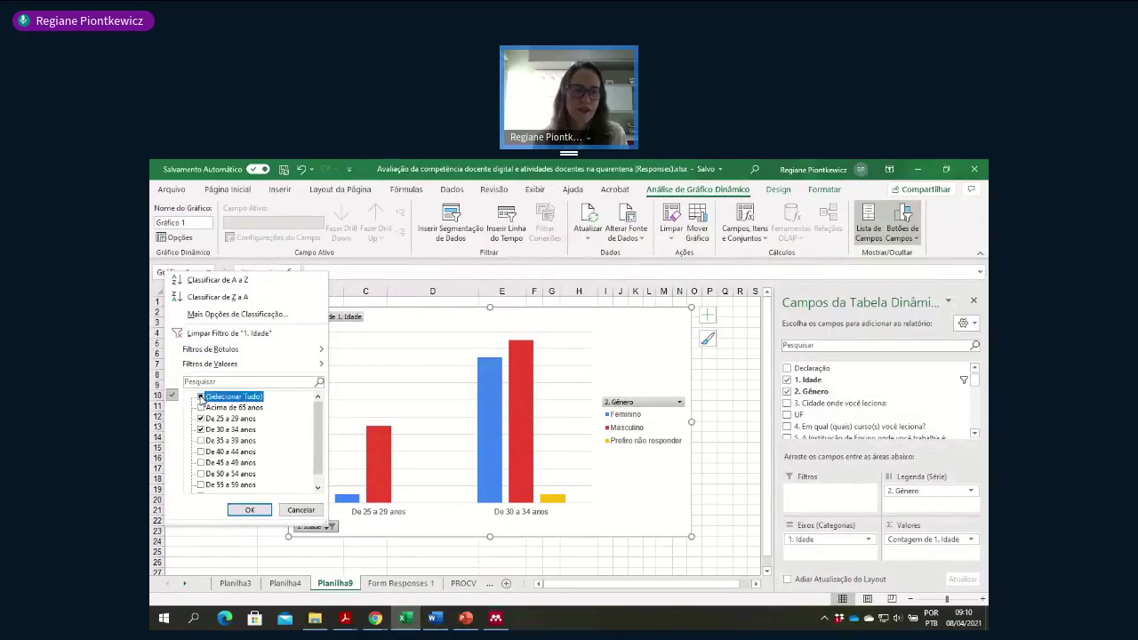
click(248, 509)
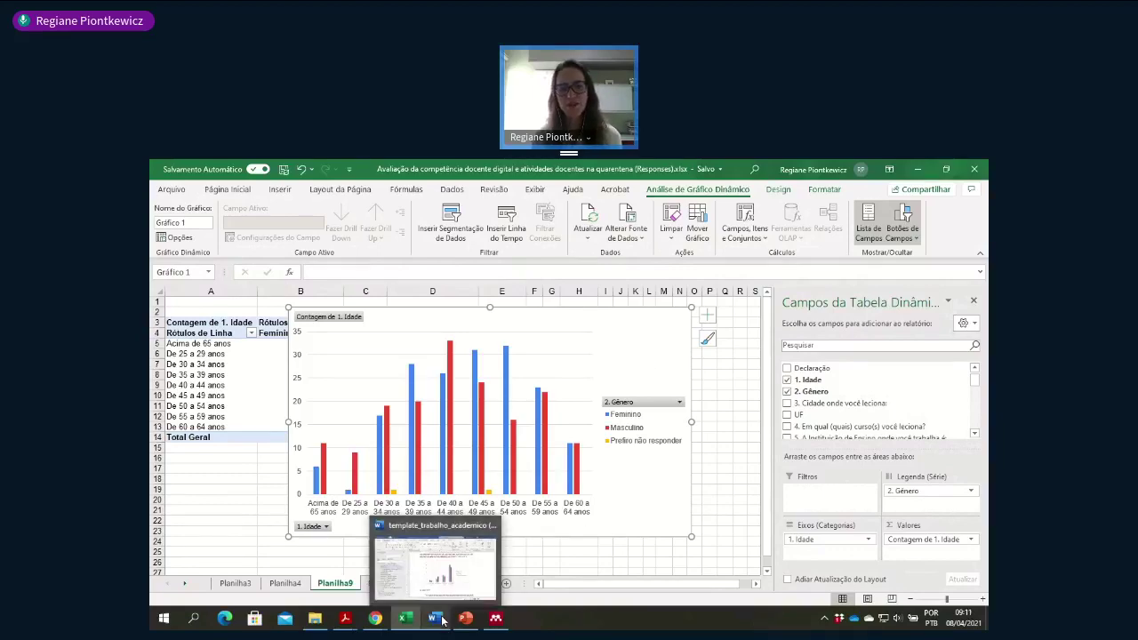
- Switch to template_trabalho_academico (Oficina).docx in Word and browse from 1.2 OBJETIVOS through 1.3 METODOLOGIA to the 2 REVISÃO DE LITERATURA heading
click(427, 560)
scroll(588, 531, down, 15)
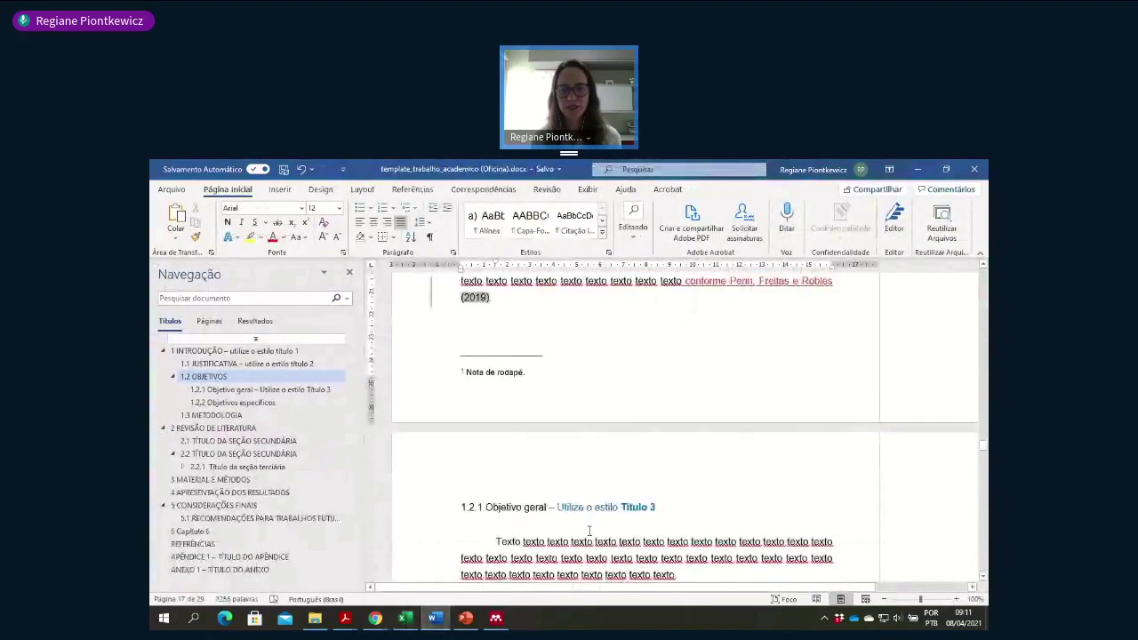
scroll(689, 487, down, 5)
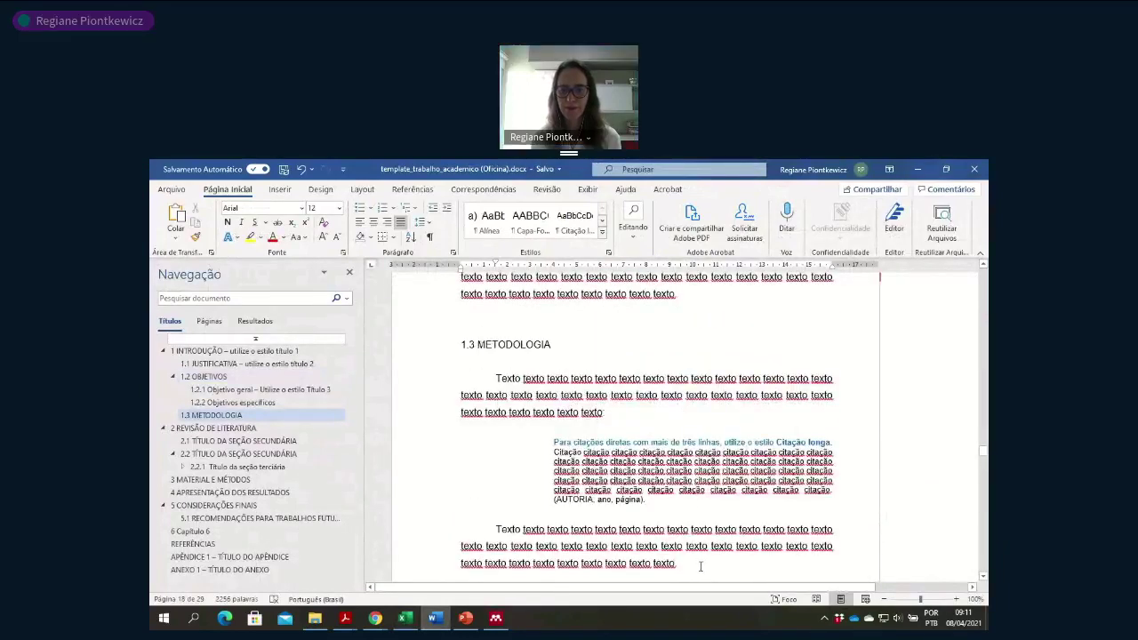
scroll(698, 565, down, 4)
scroll(698, 565, down, 4)
scroll(691, 566, up, 2)
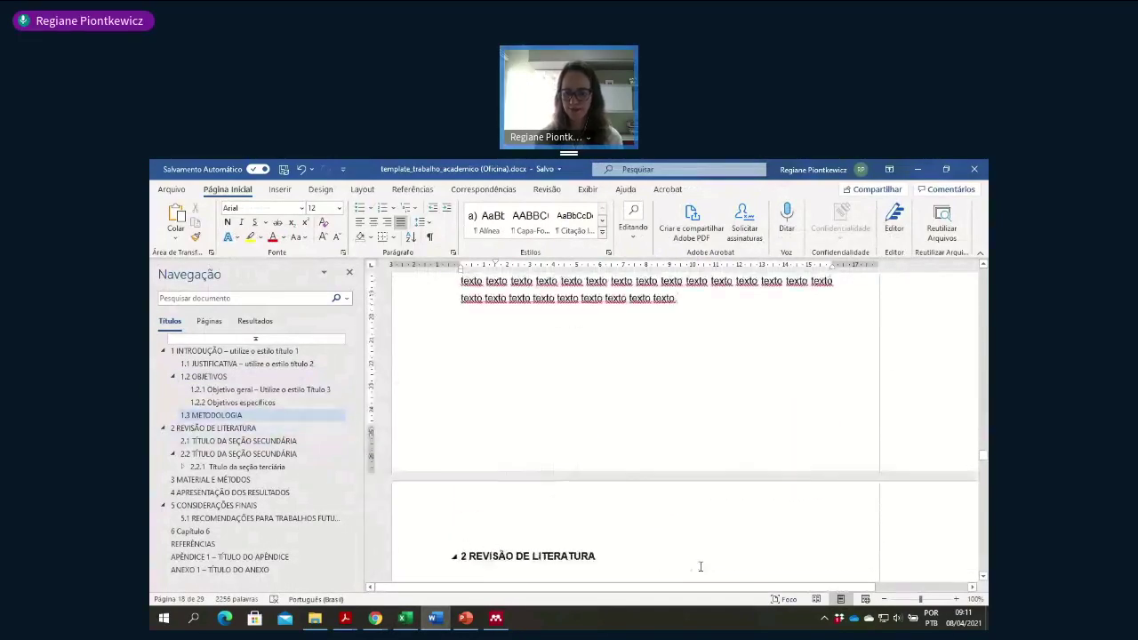
- Paste the copied age-by-gender column chart on a new line below the METODOLOGIA text and shrink it slightly to fit the page margin
key(Return)
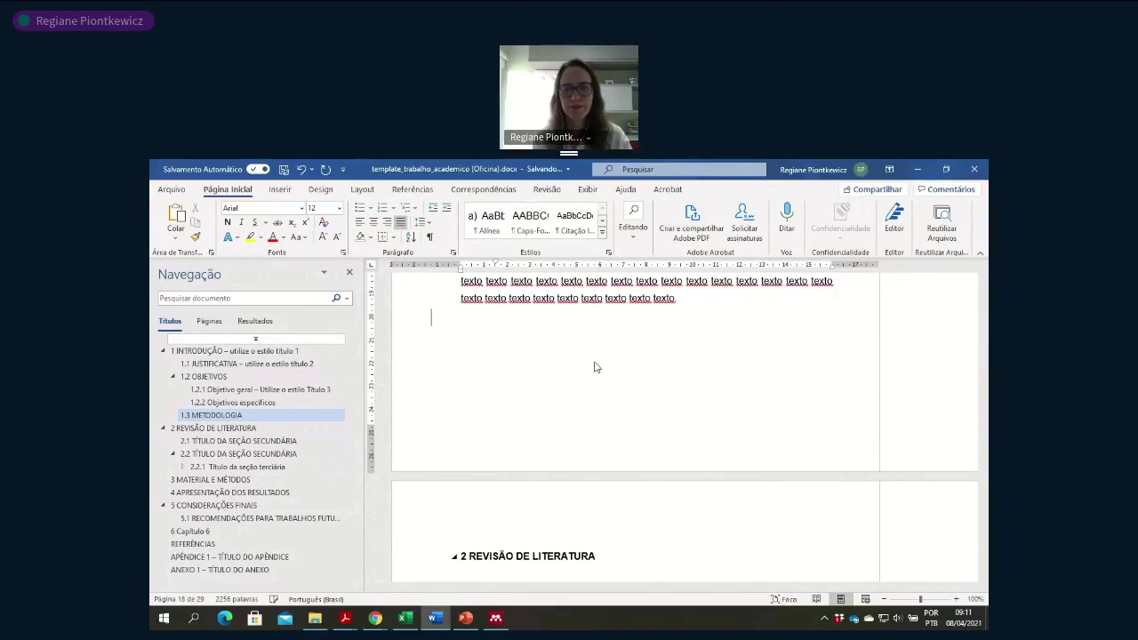
key(ctrl+v)
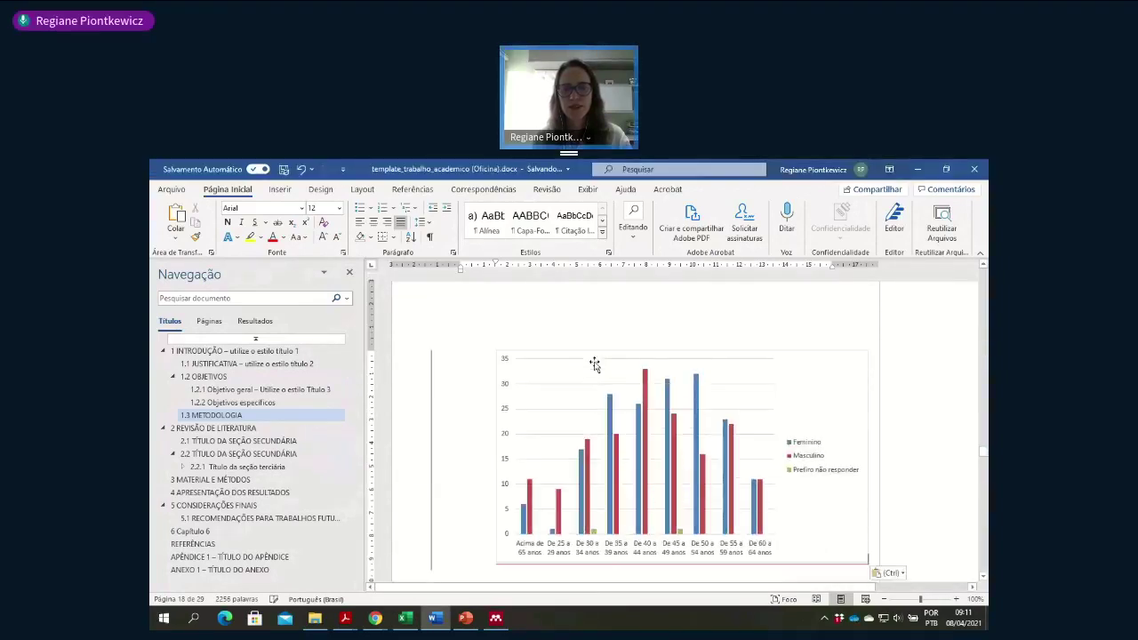
click(697, 461)
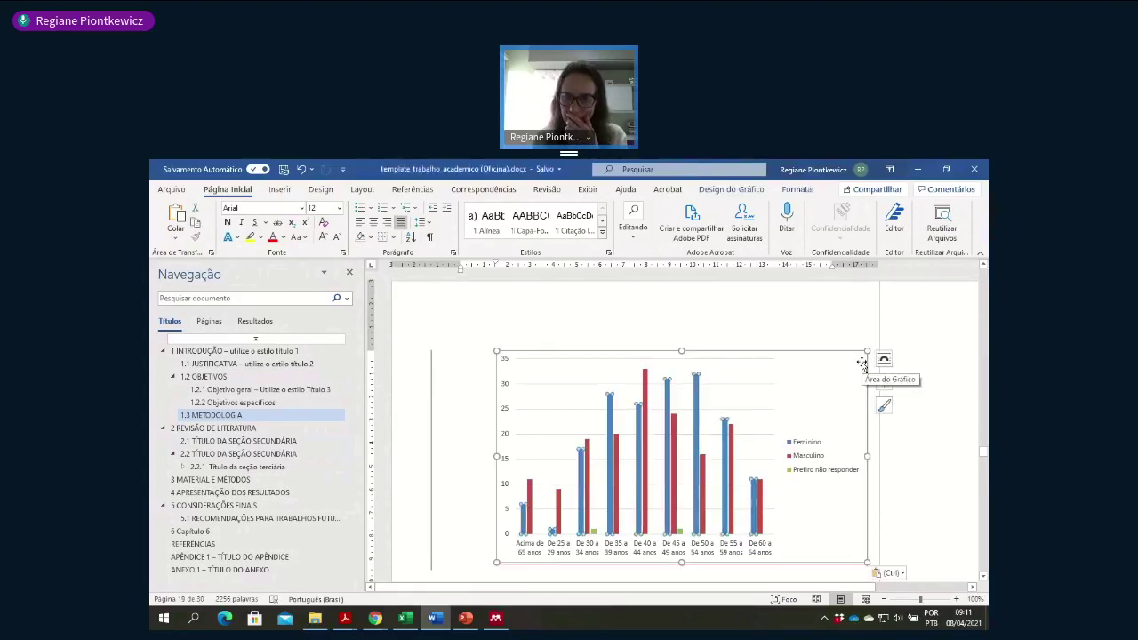
drag(867, 349, 855, 359)
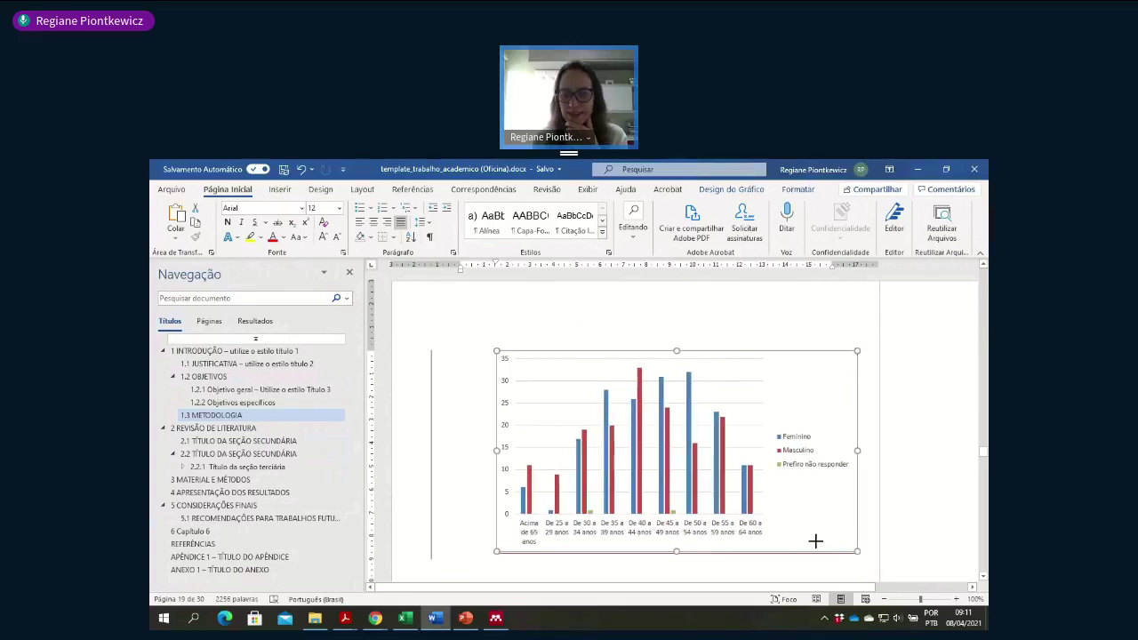
click(770, 561)
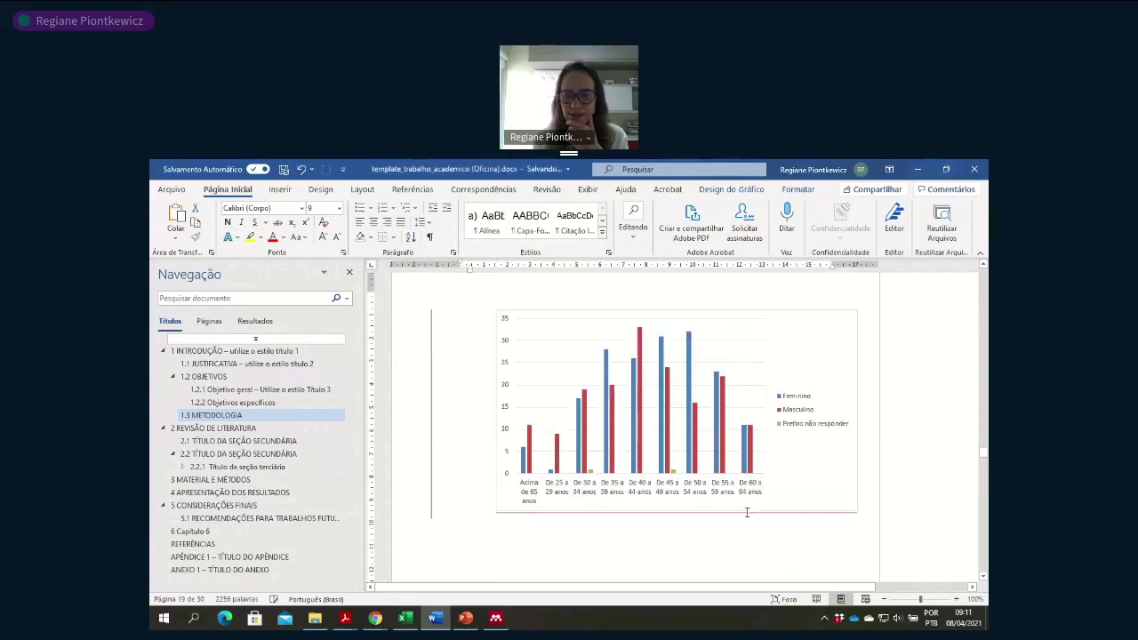
scroll(745, 512, up, 1)
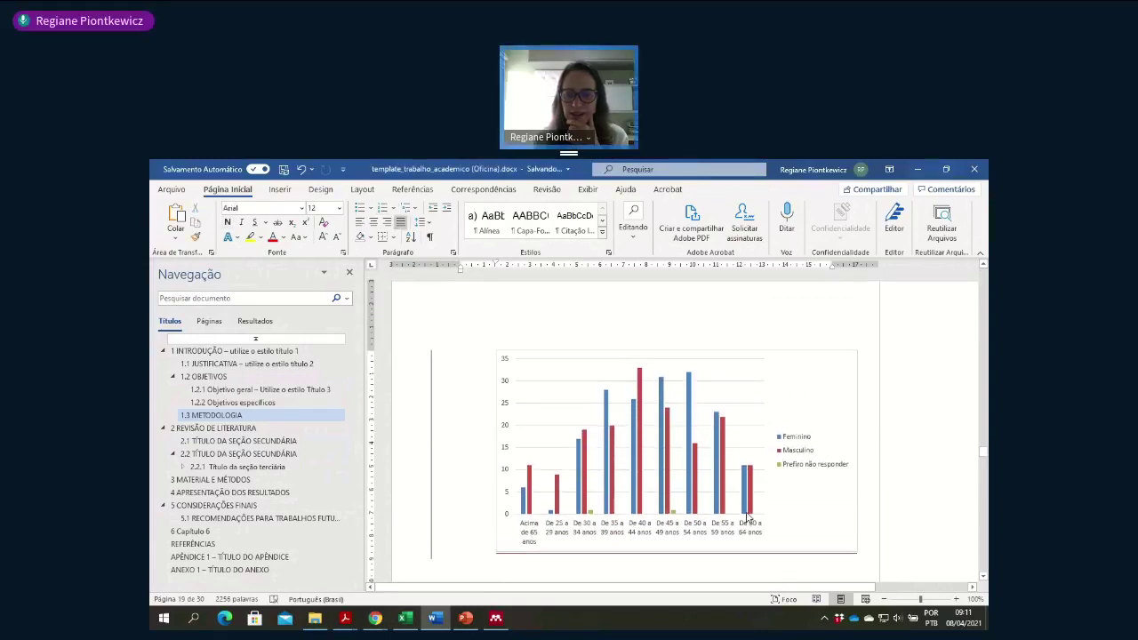
scroll(747, 515, down, 1)
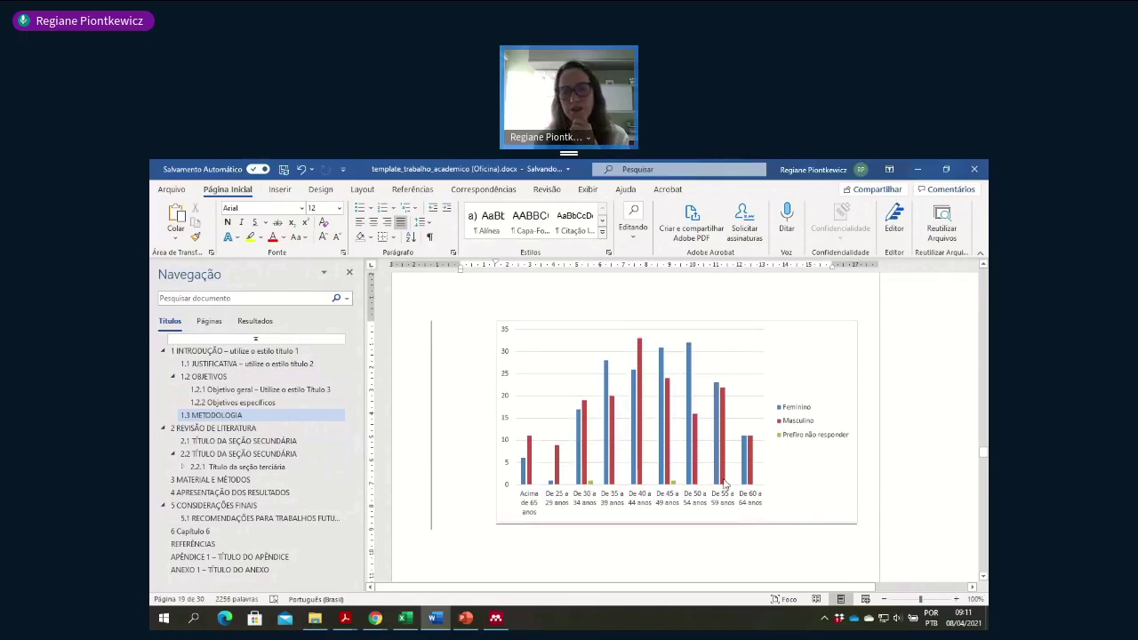
mouse_move(725, 483)
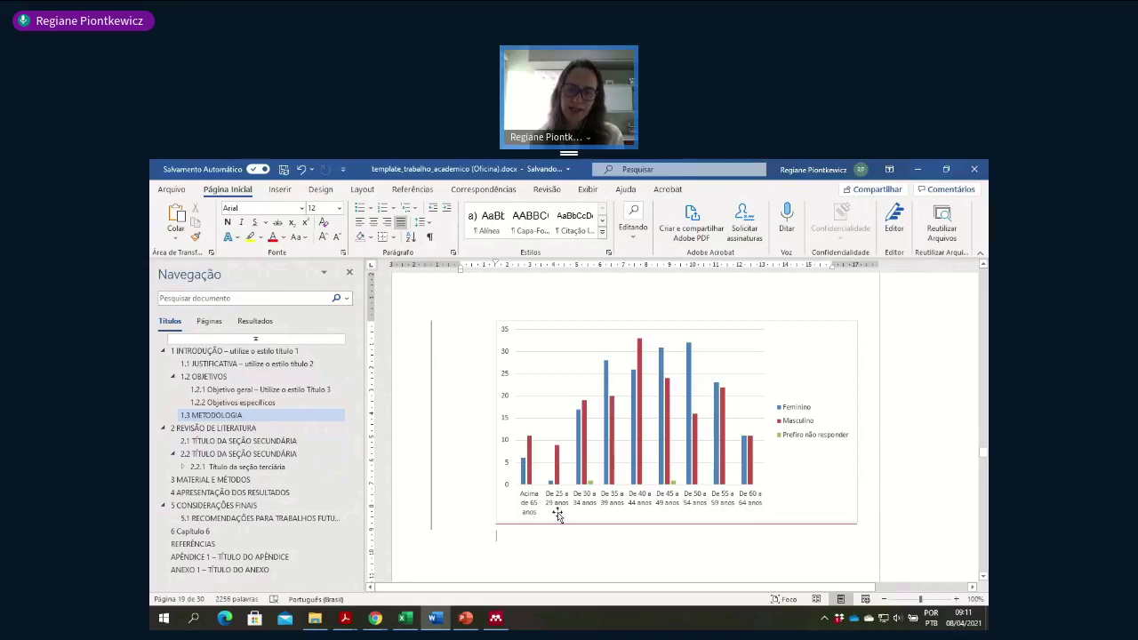
- Switch to Excel, filter the pivot chart's 2. Gênero field to Feminino only, and check the linked chart in Word
click(406, 618)
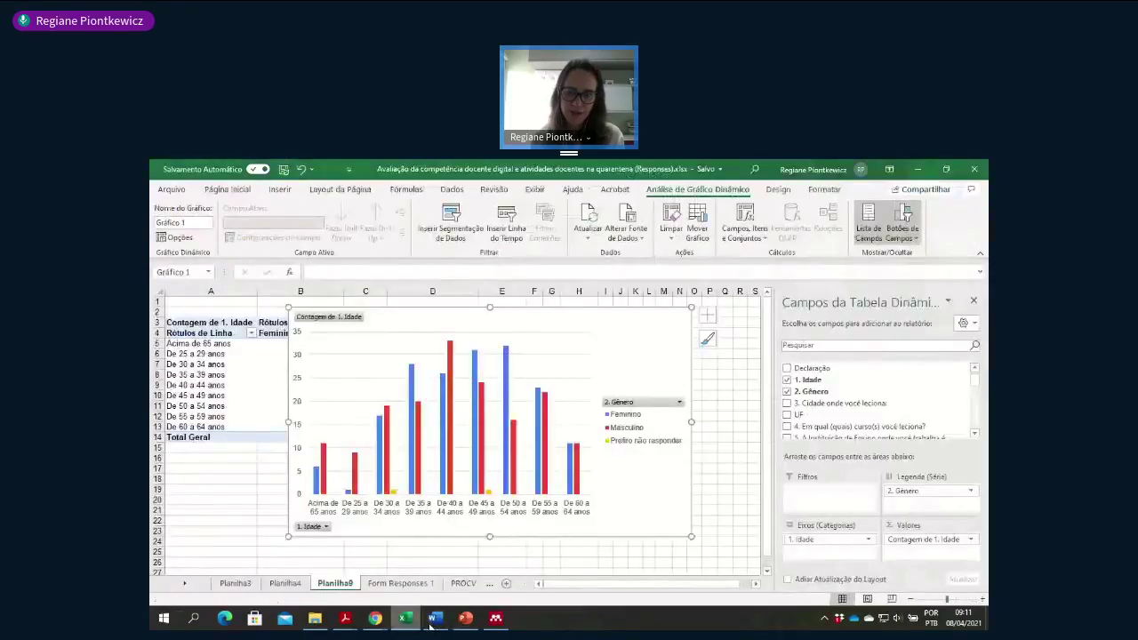
click(680, 403)
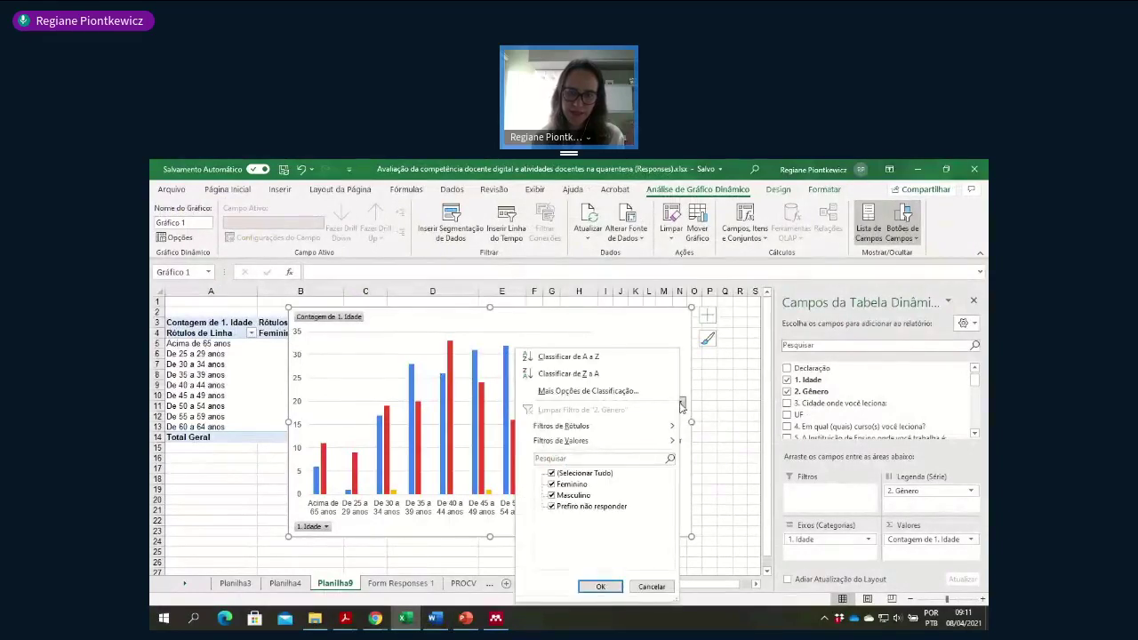
click(552, 473)
click(551, 483)
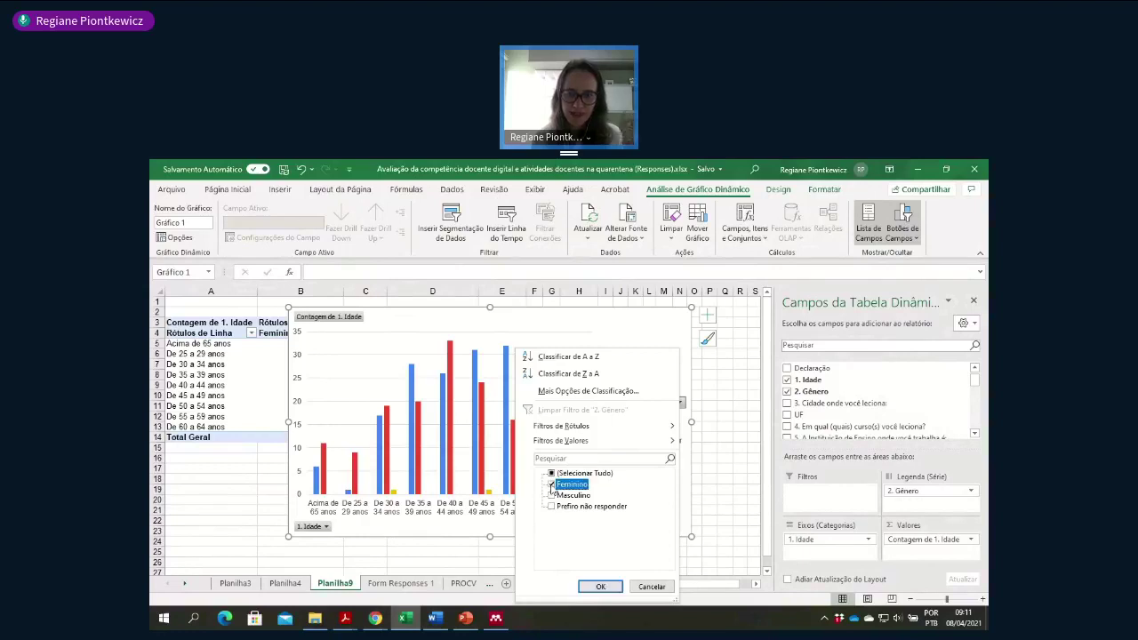
click(601, 588)
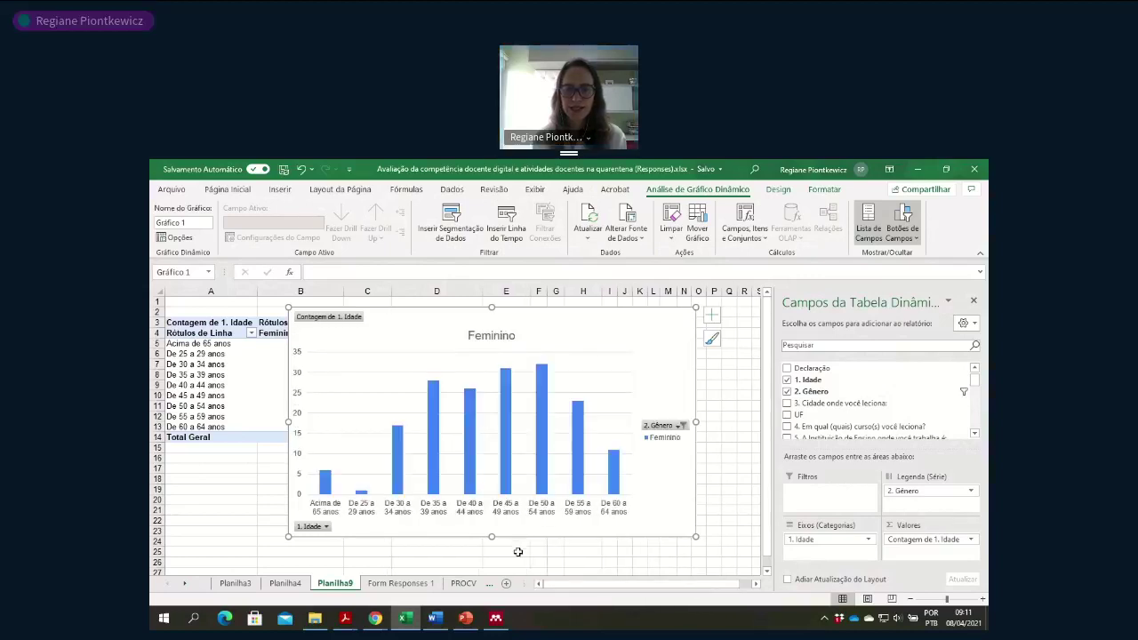
click(517, 552)
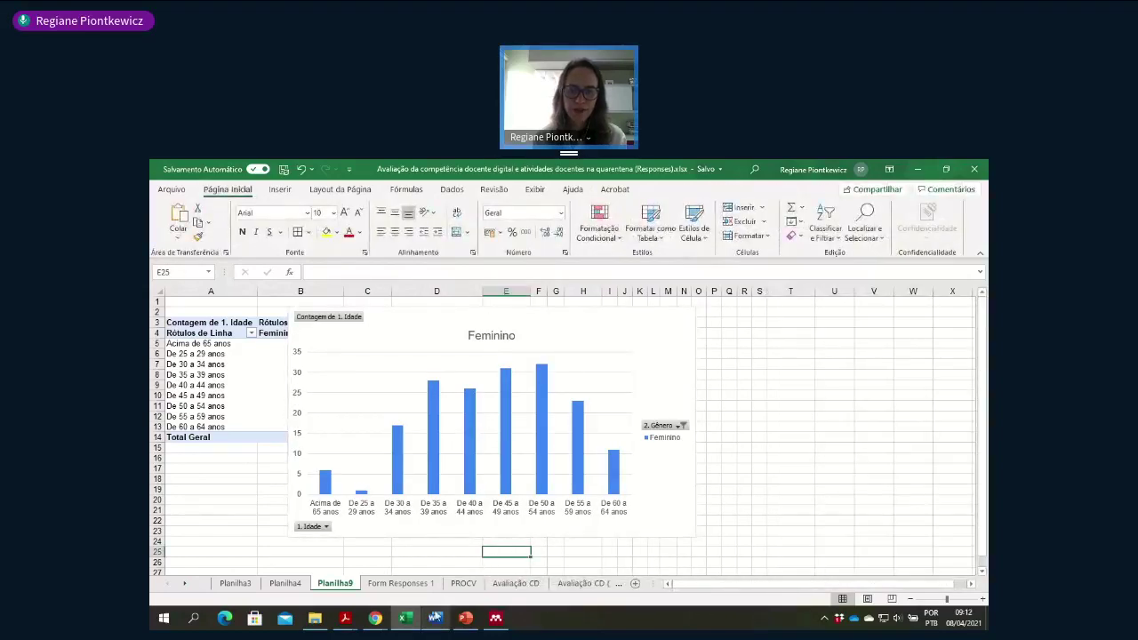
mouse_move(435, 621)
click(435, 592)
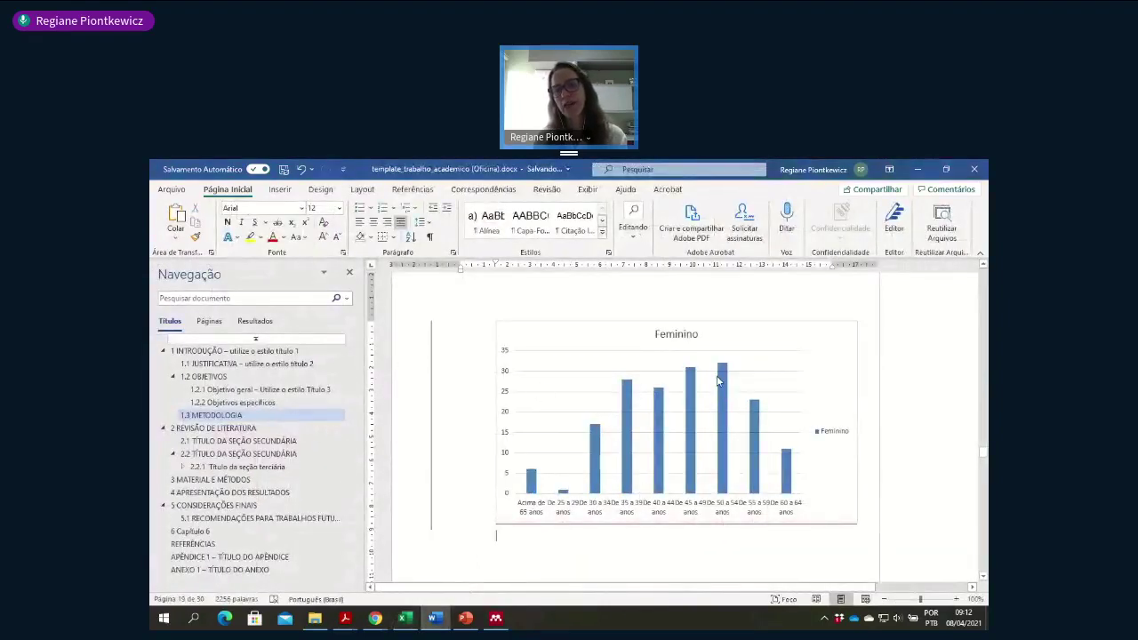
mouse_move(718, 380)
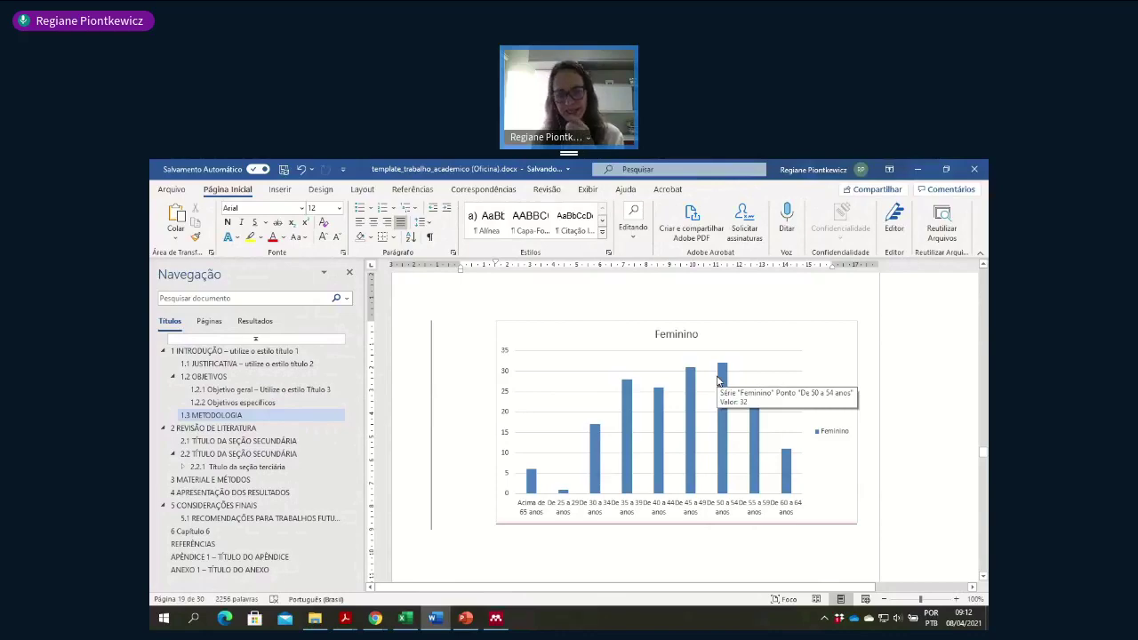
- Reselect all categories of 2. Gênero in the Excel pivot chart and return to the linked chart in Word
click(453, 584)
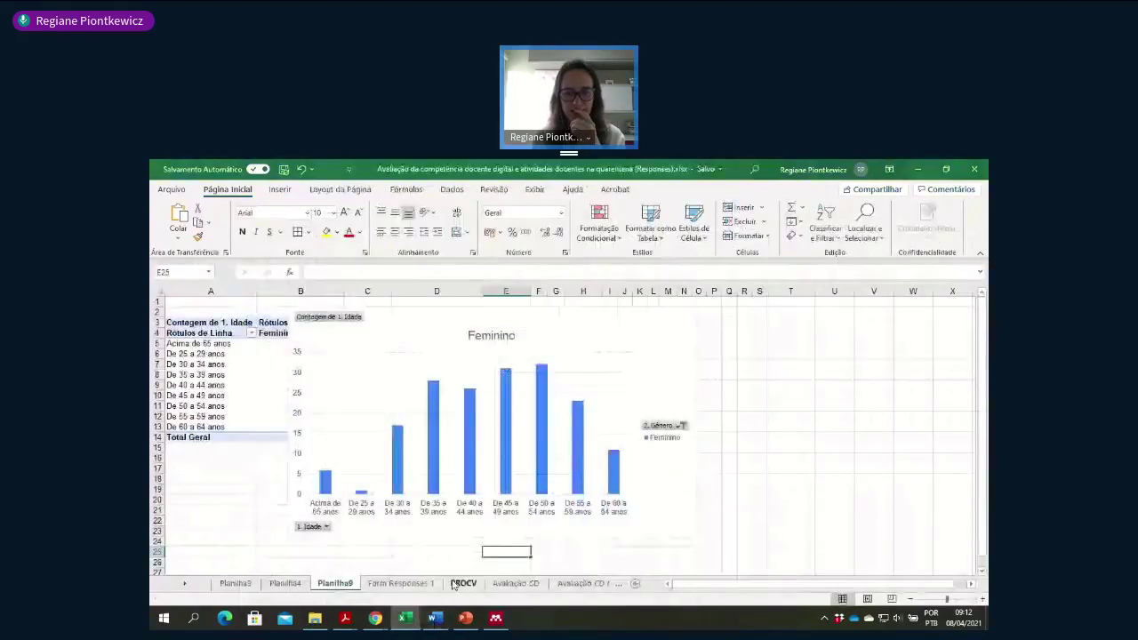
click(674, 419)
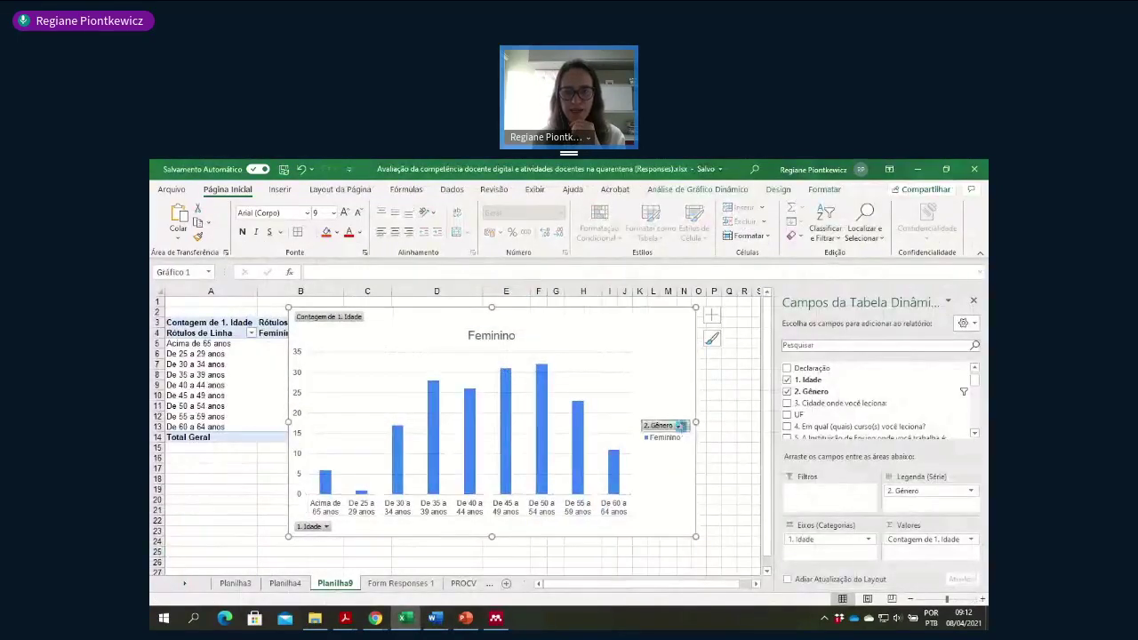
click(679, 426)
click(554, 297)
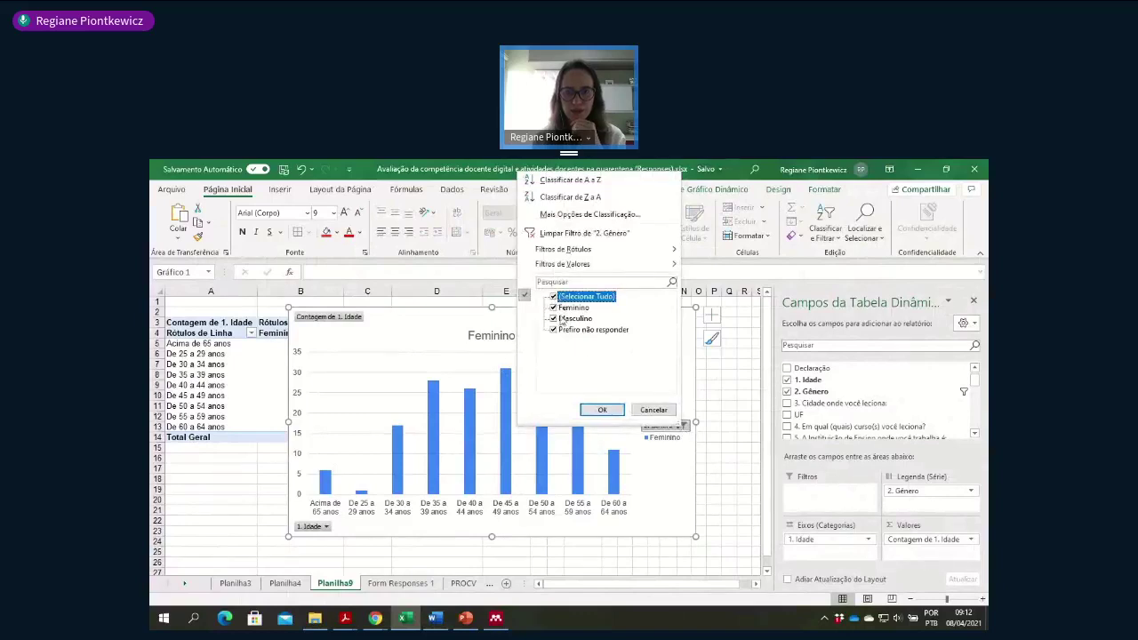
click(602, 410)
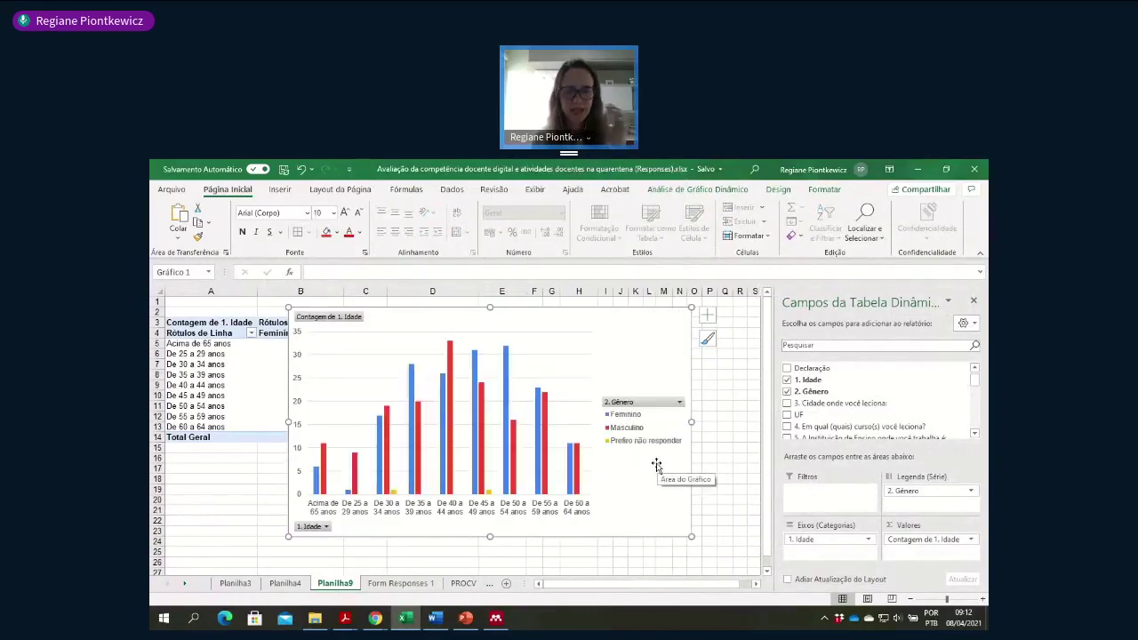
key(alt+Tab)
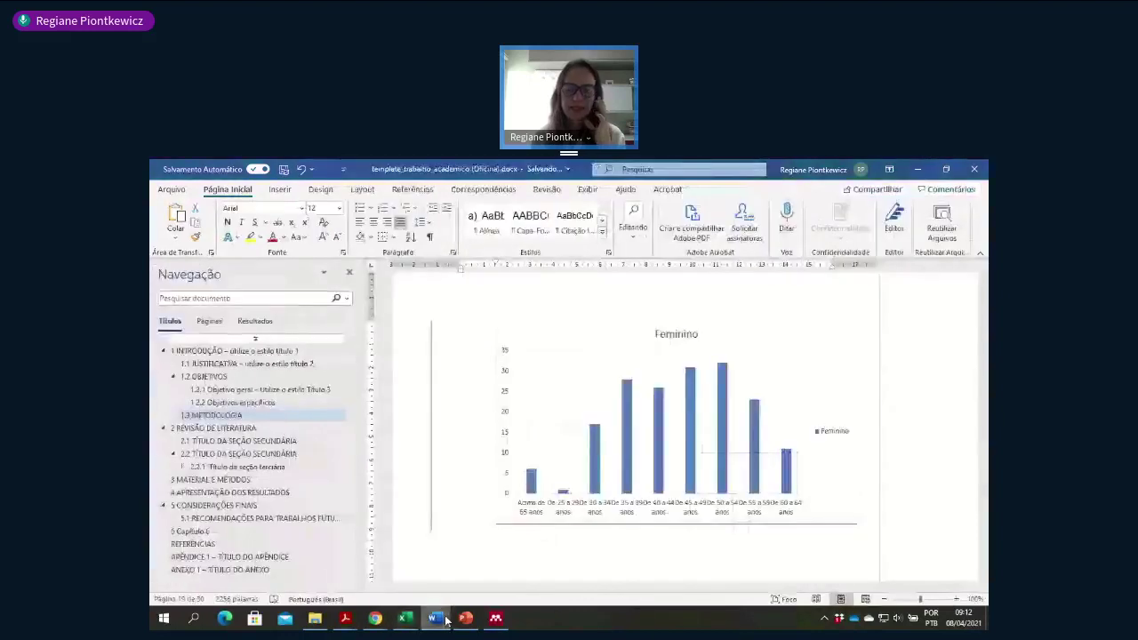
key(ctrl+v)
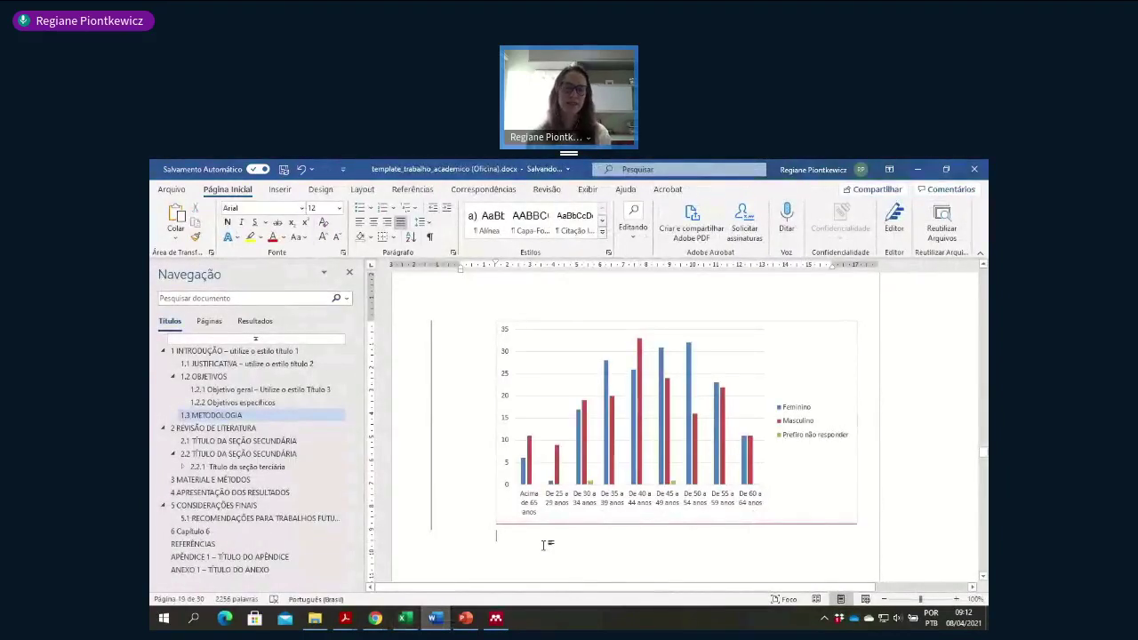
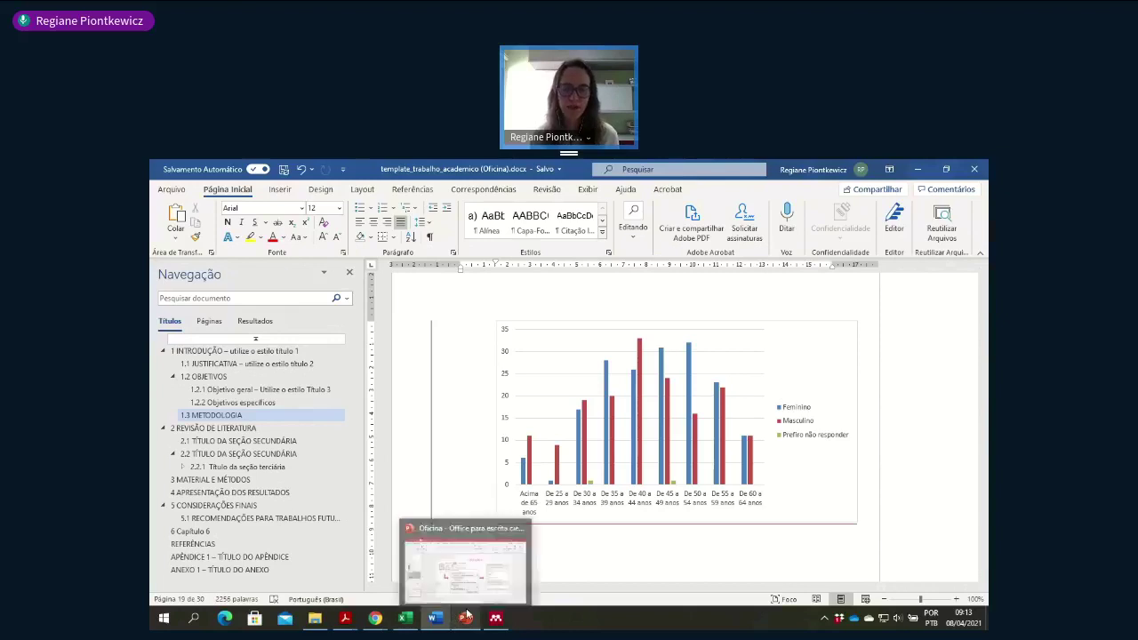
- Switch to the web conference in Chrome and check the Perguntas list and the public chat for participants' questions
click(466, 615)
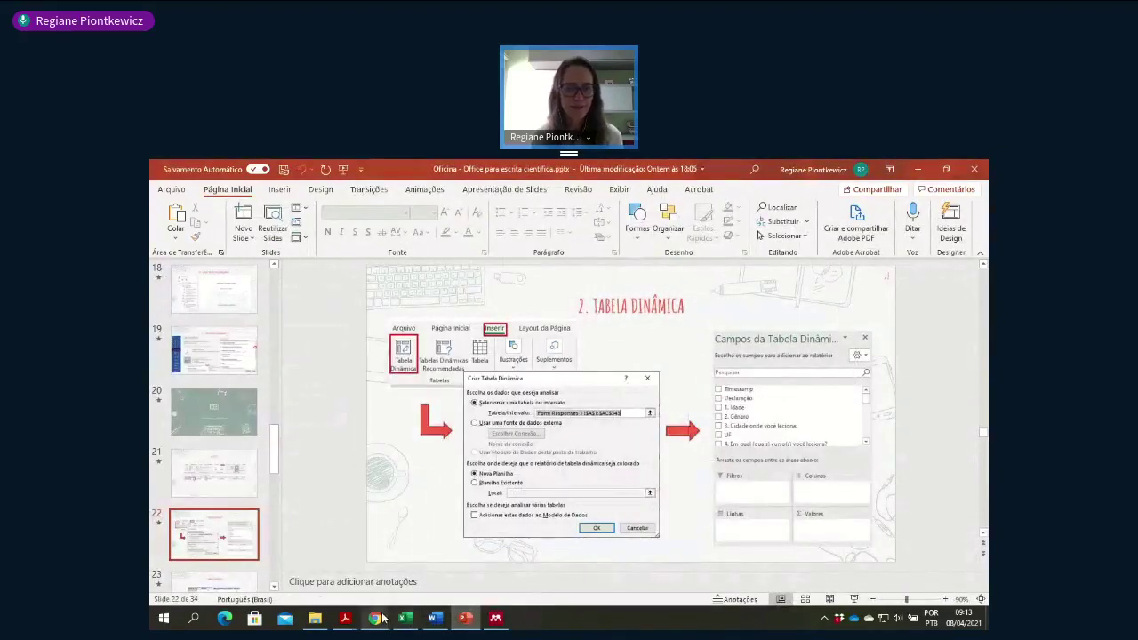
mouse_move(382, 619)
click(308, 560)
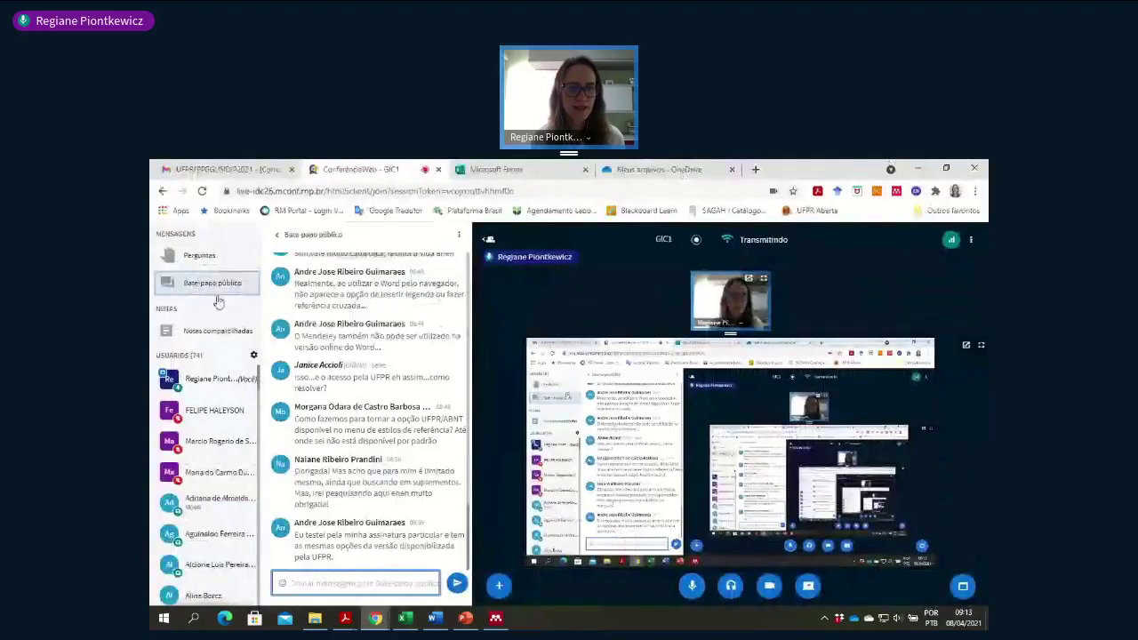
click(203, 256)
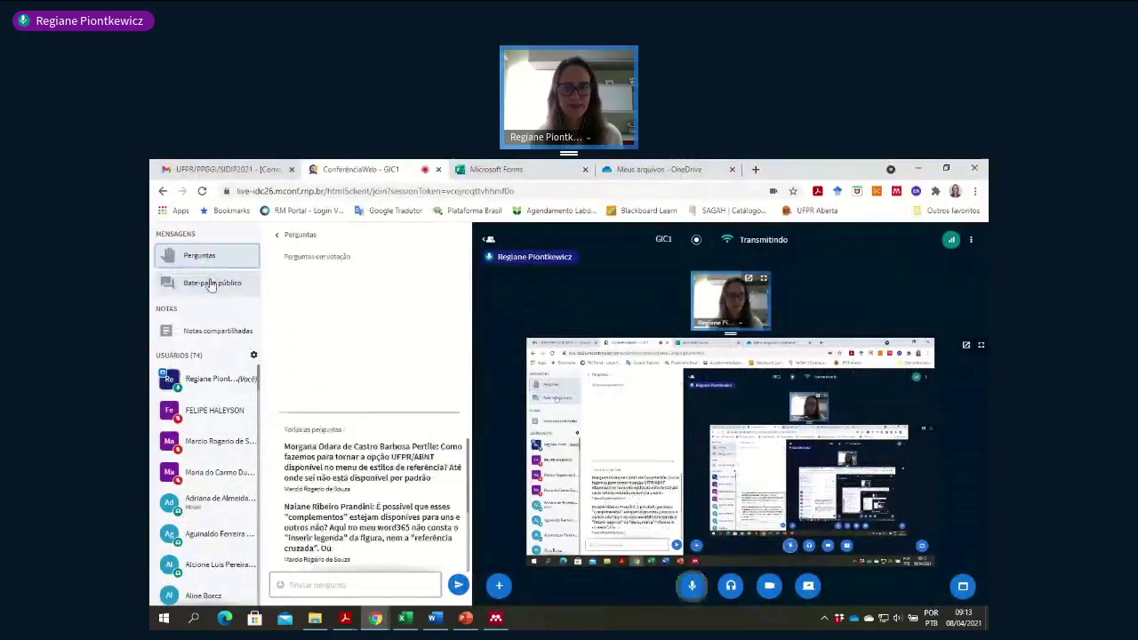
click(218, 283)
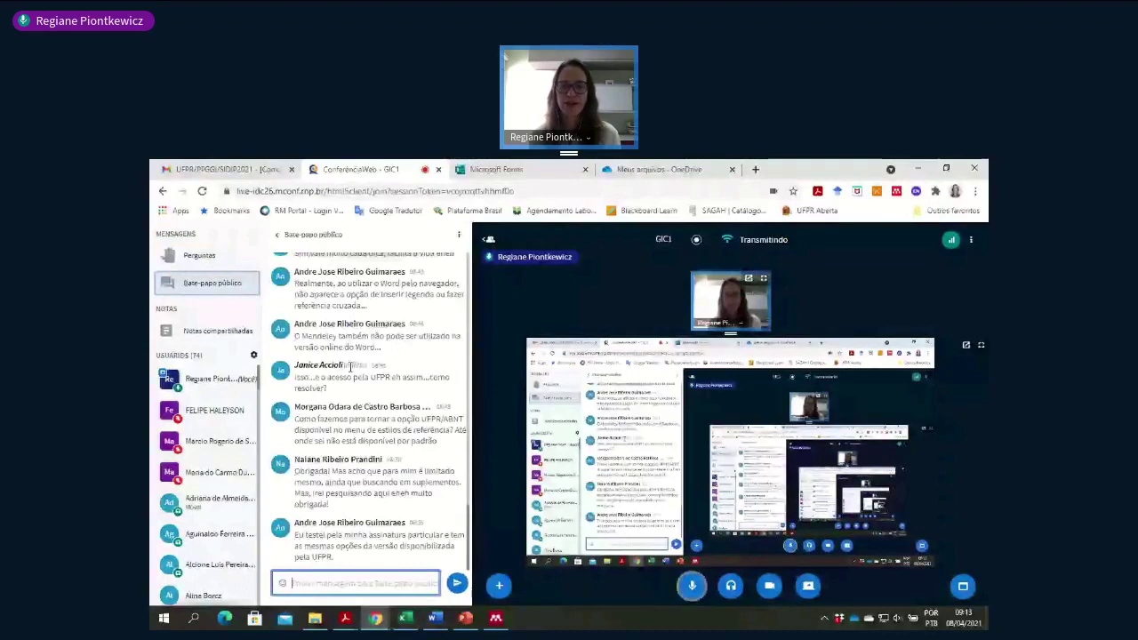
- Switch to PowerPoint, present the slides from 2. Tabela Dinâmica through 5. Tratamento de Dados, and end the slide show
click(466, 618)
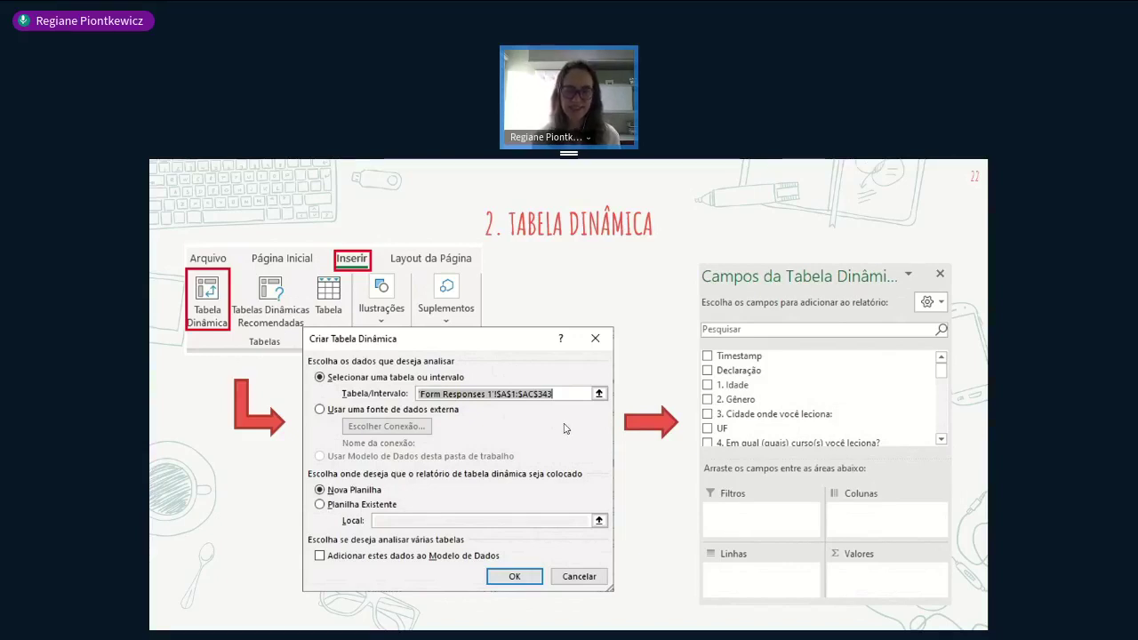
key(Right)
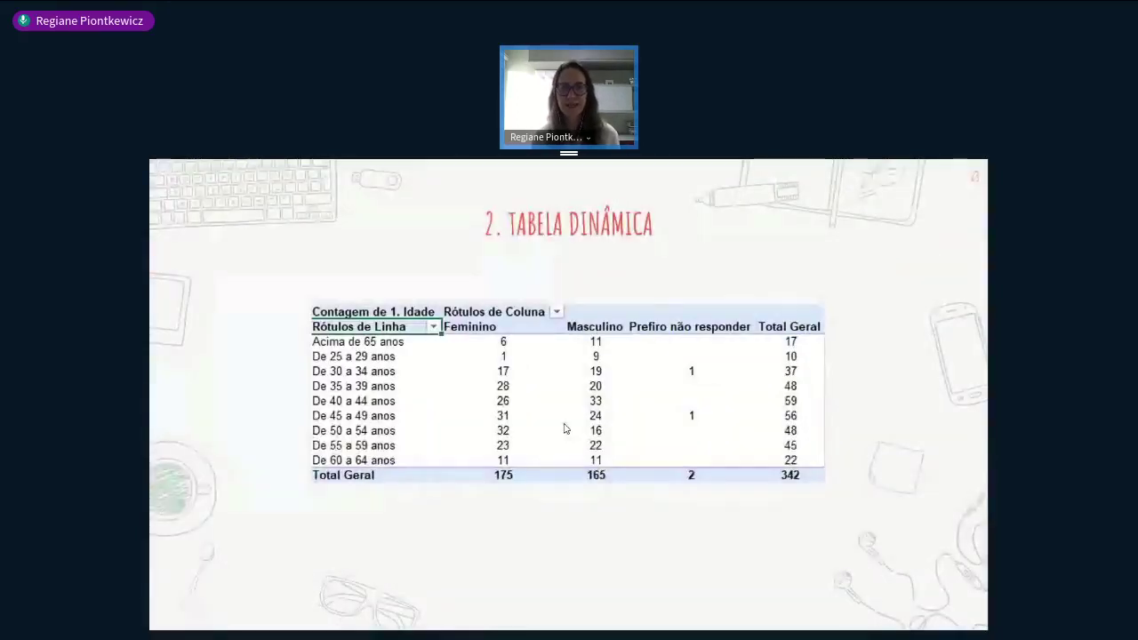
key(Right)
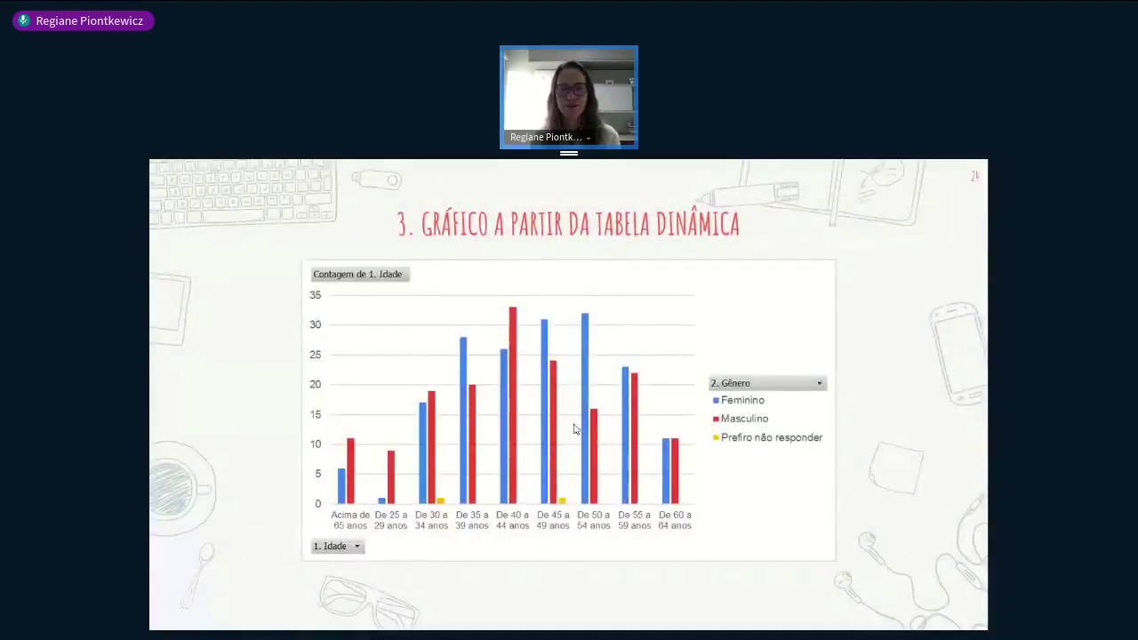
key(Right)
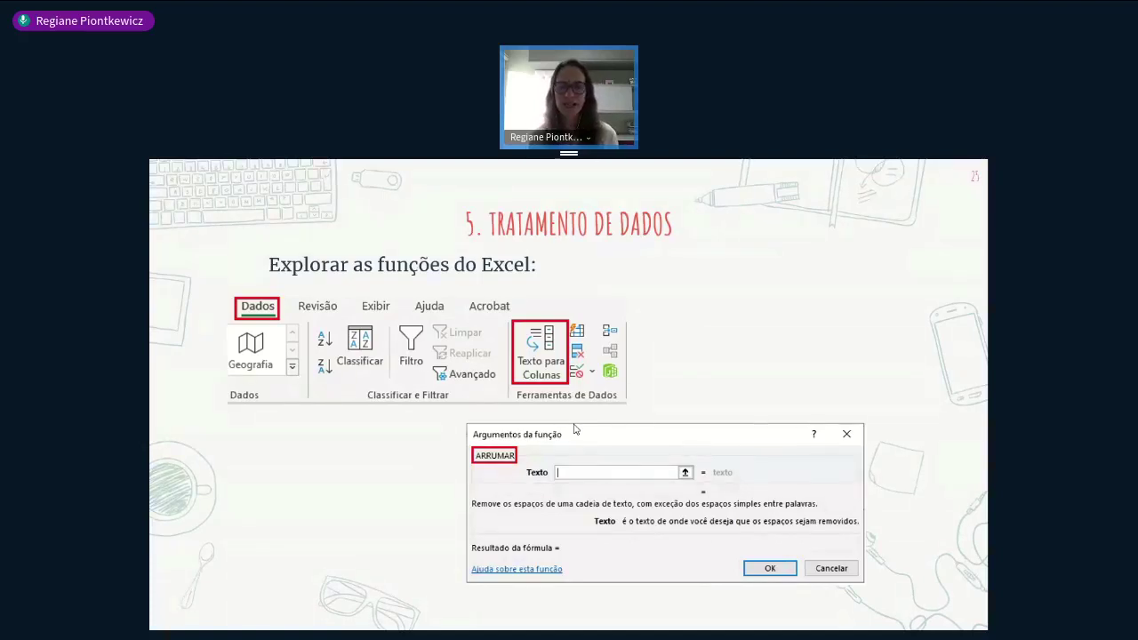
key(Escape)
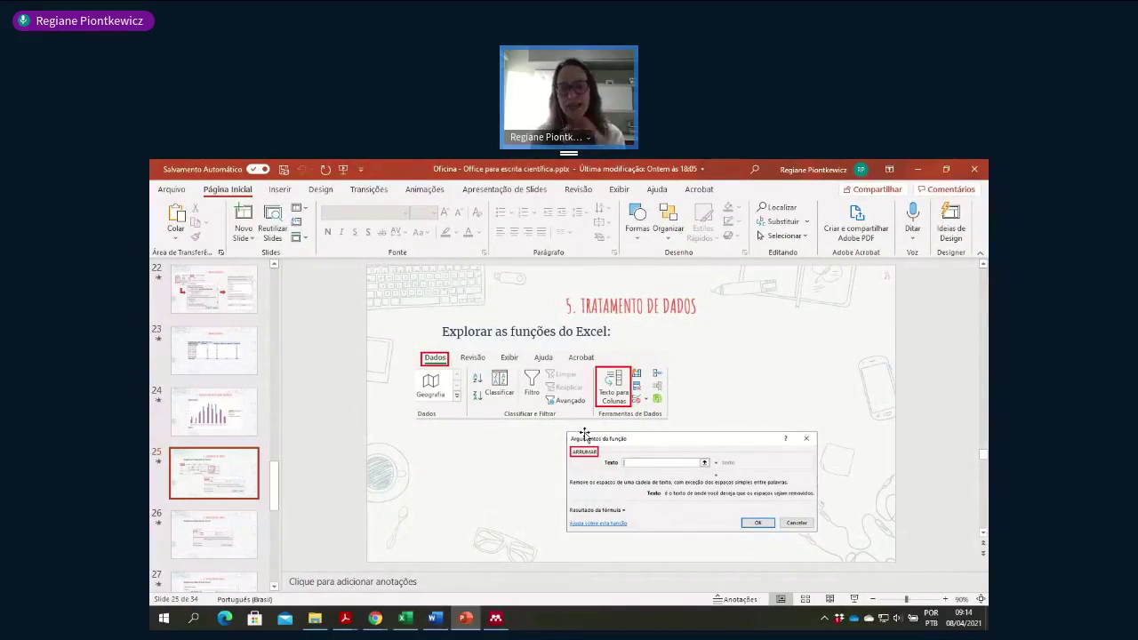
- Switch to Excel and examine the multi-answer resources in question 11 on the Form Responses 1 sheet, selecting cell N332
click(400, 621)
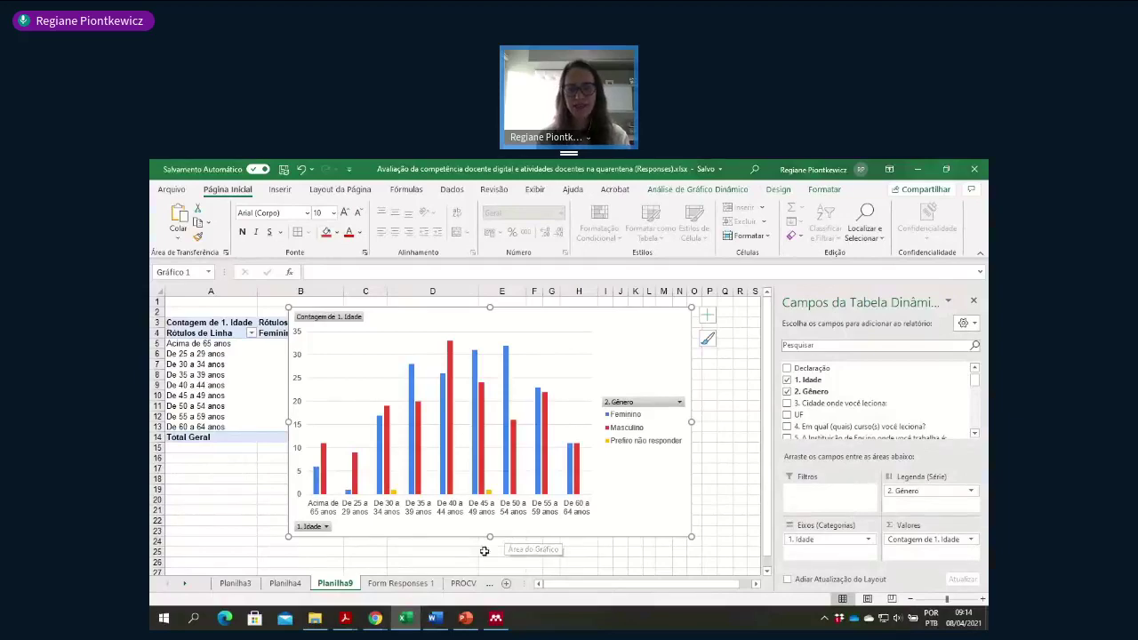
click(427, 590)
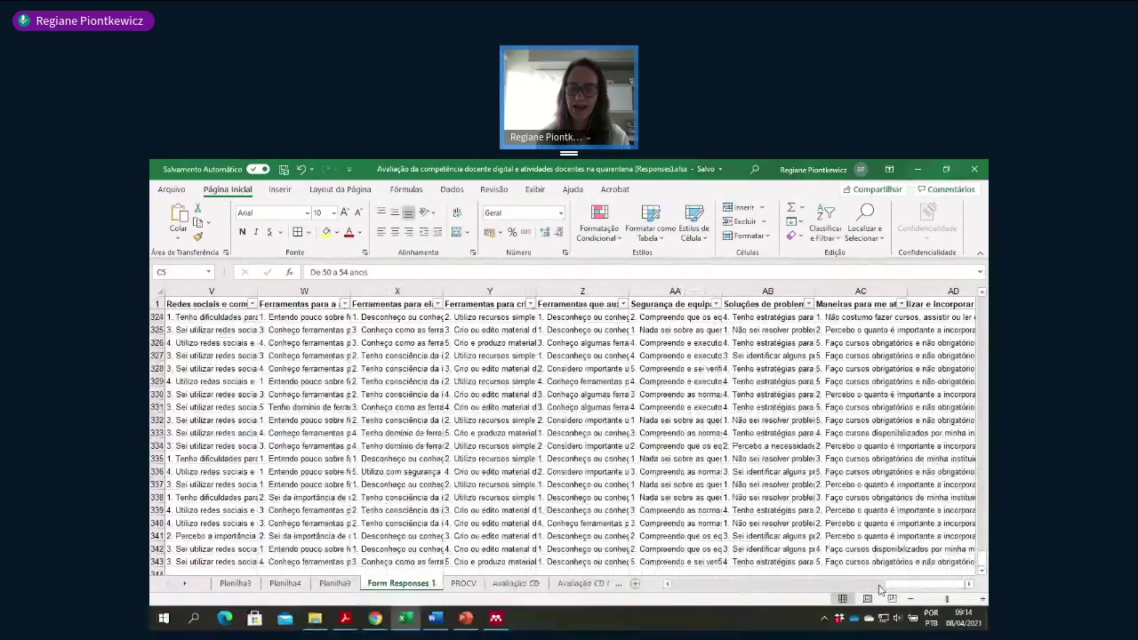
drag(897, 585, 754, 597)
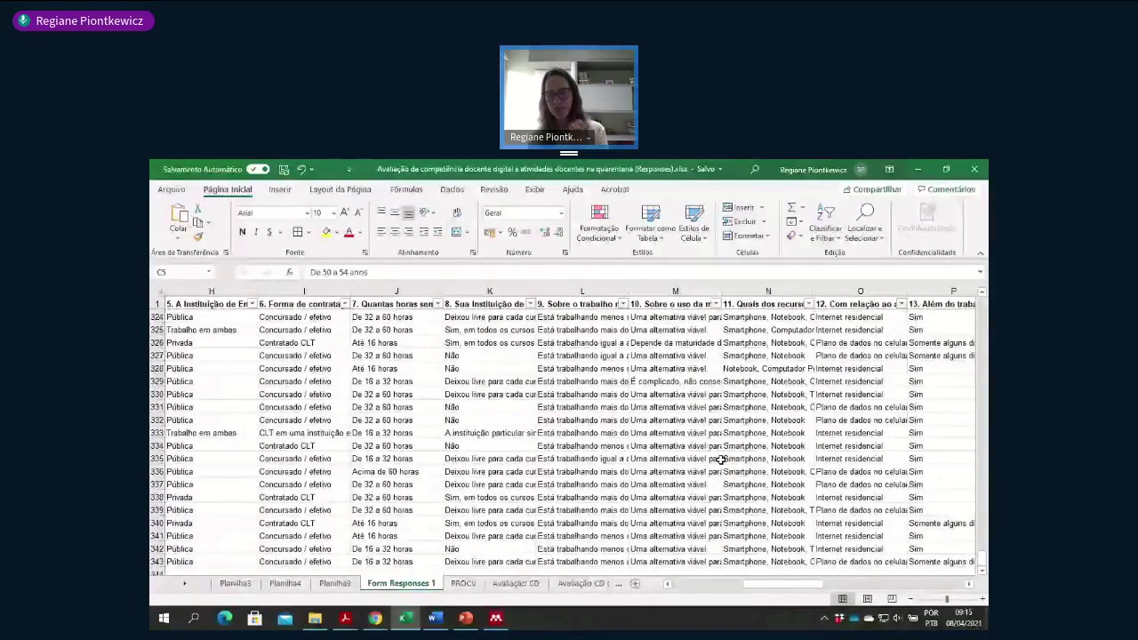
click(749, 420)
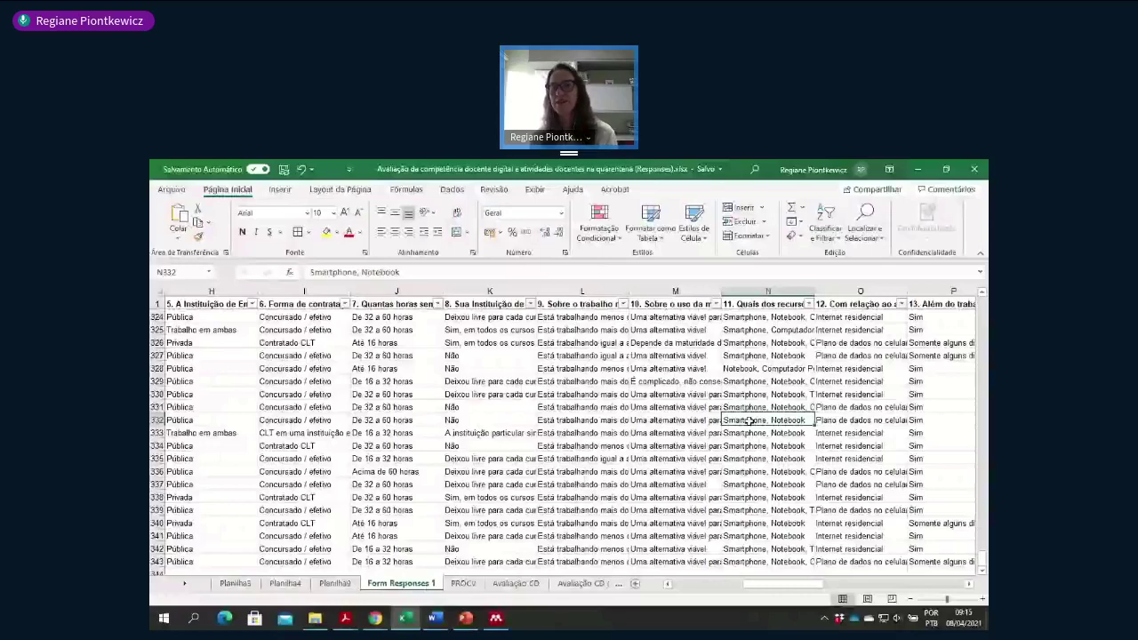
- Examine the comma-separated resource answers to question 11 in column N of the Form Responses 1 sheet
click(768, 291)
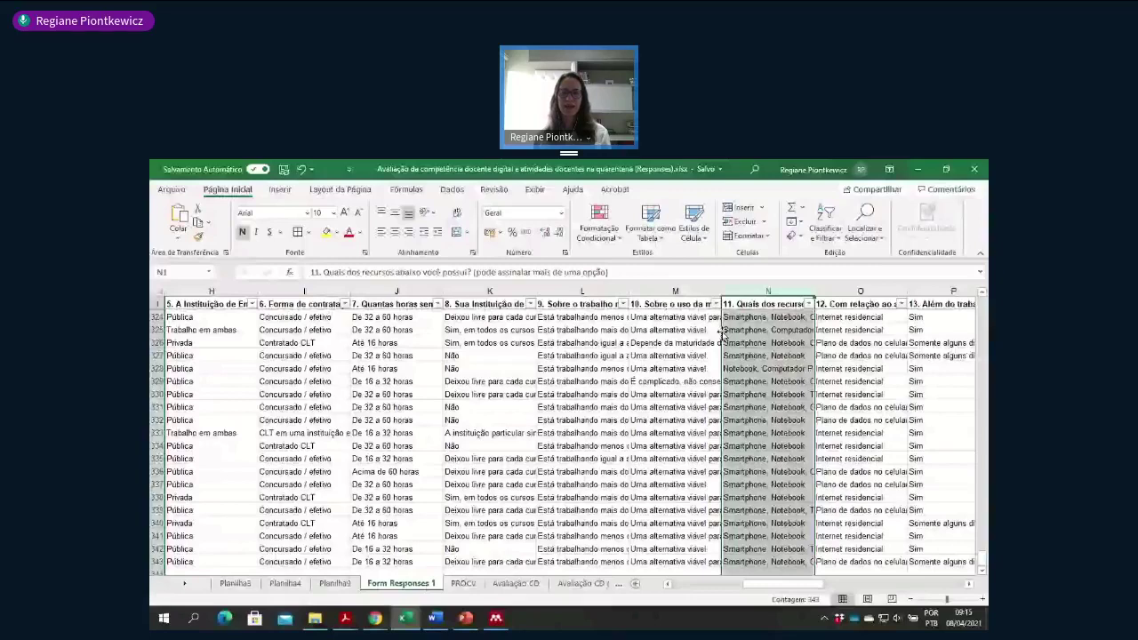
click(757, 406)
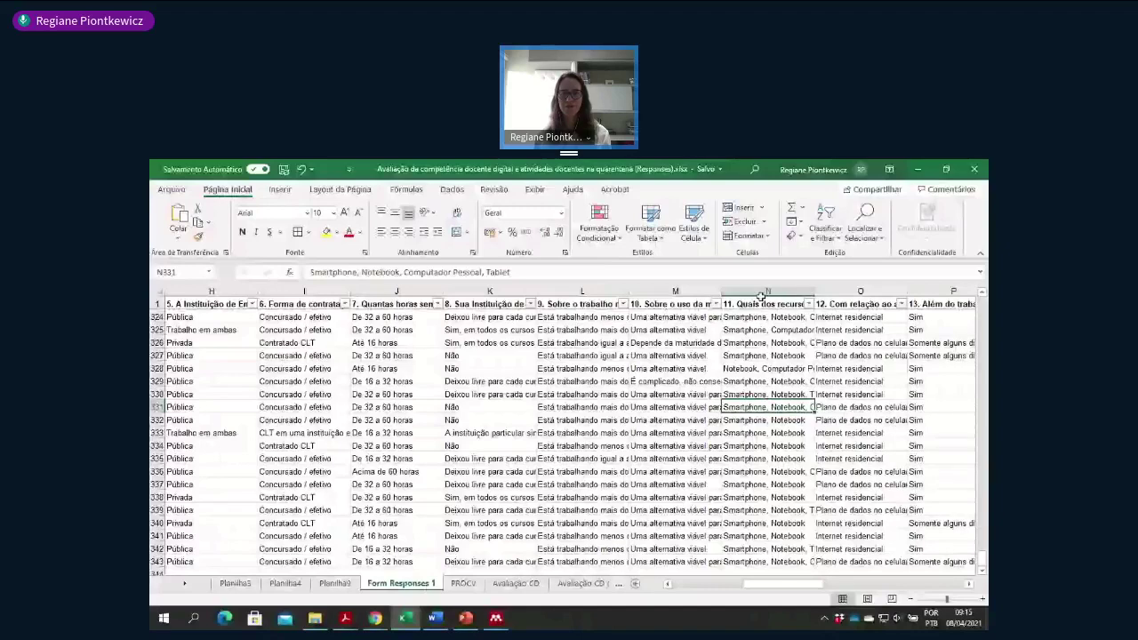
drag(812, 293, 812, 293)
scroll(811, 293, up, 1)
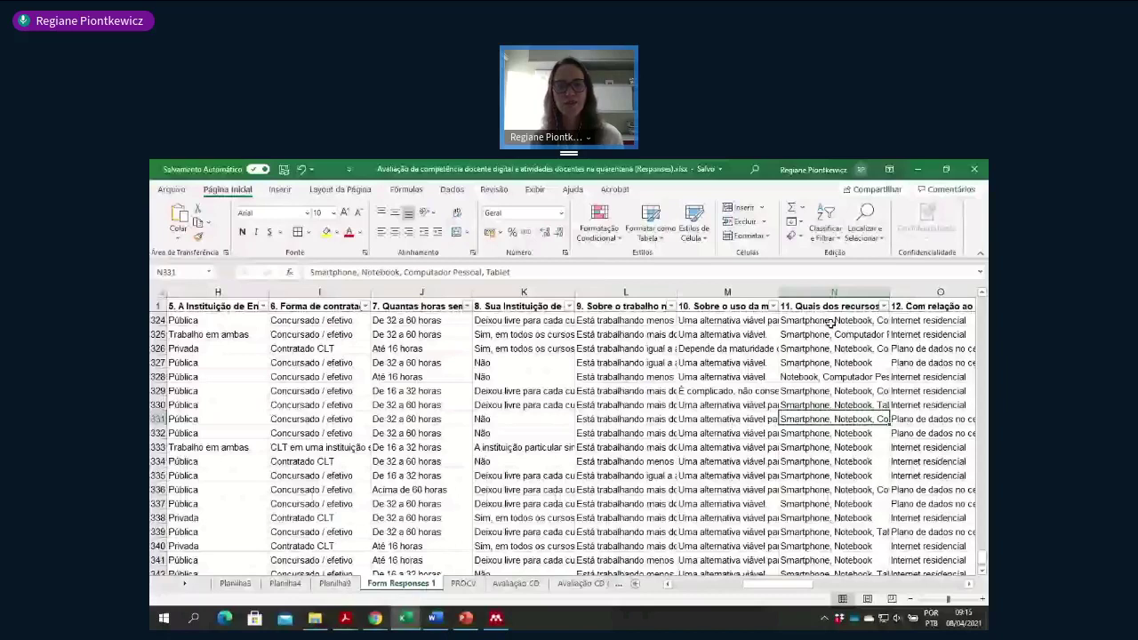
key(Up)
key(Up)
key(Up)
key(Up)
key(Up)
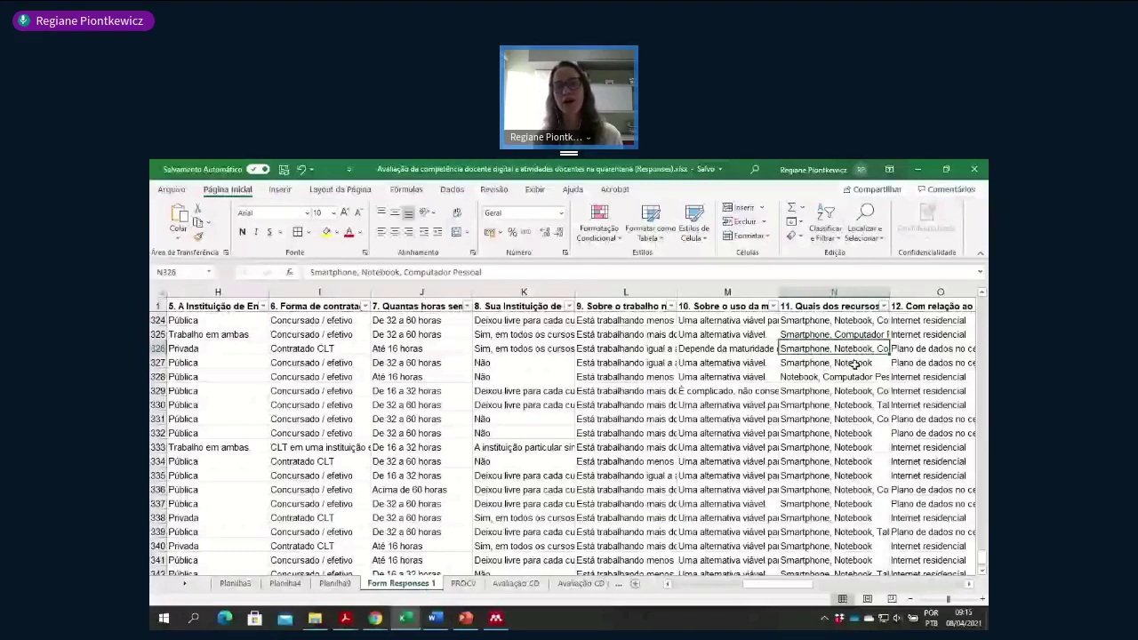
click(838, 388)
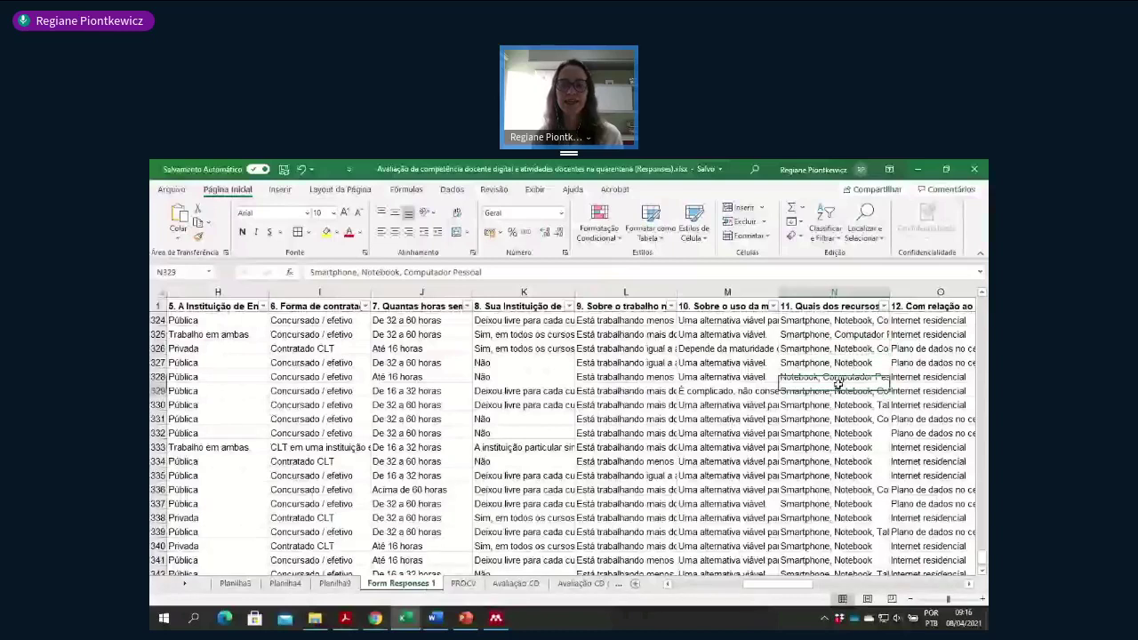
click(827, 518)
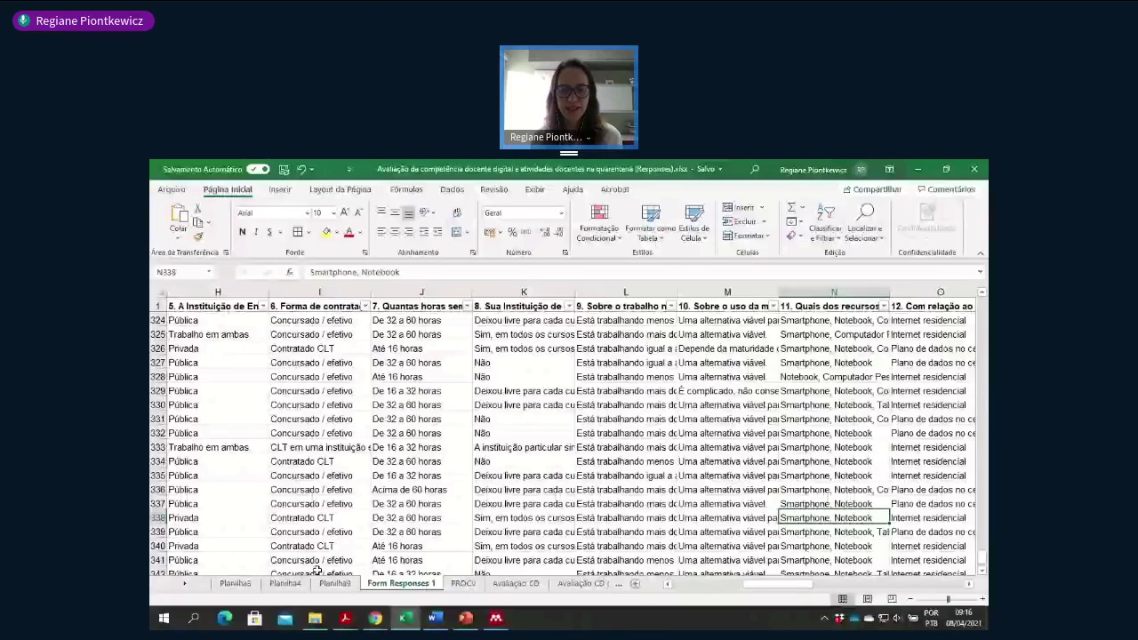
- Add a new worksheet after Form Responses 1 and name it Recursos
click(634, 583)
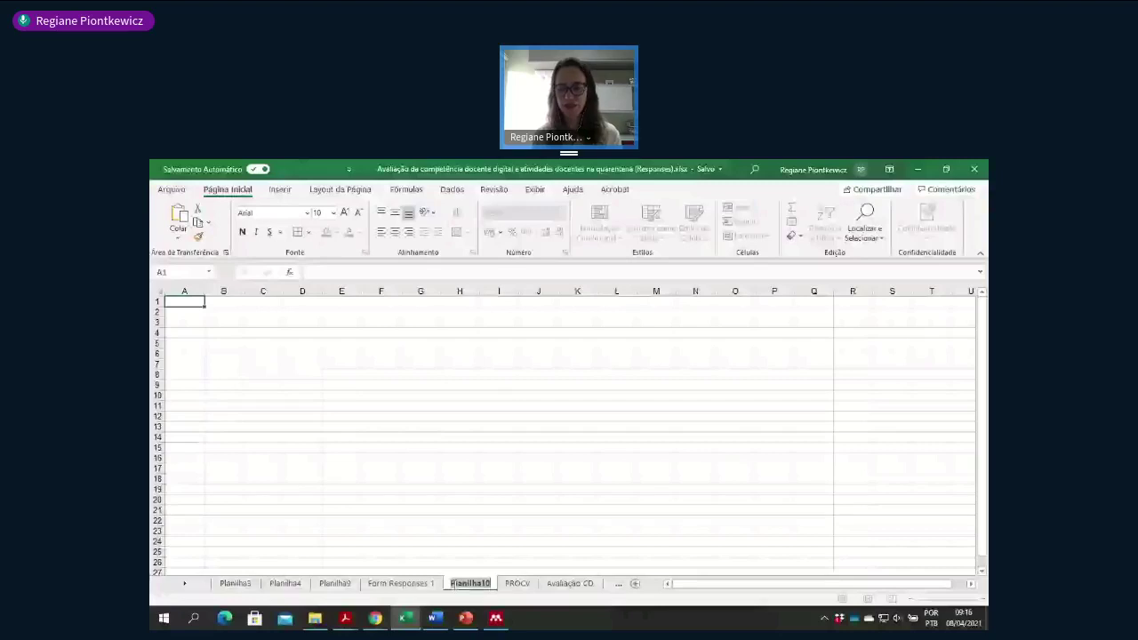
text(Recursos)
key(Return)
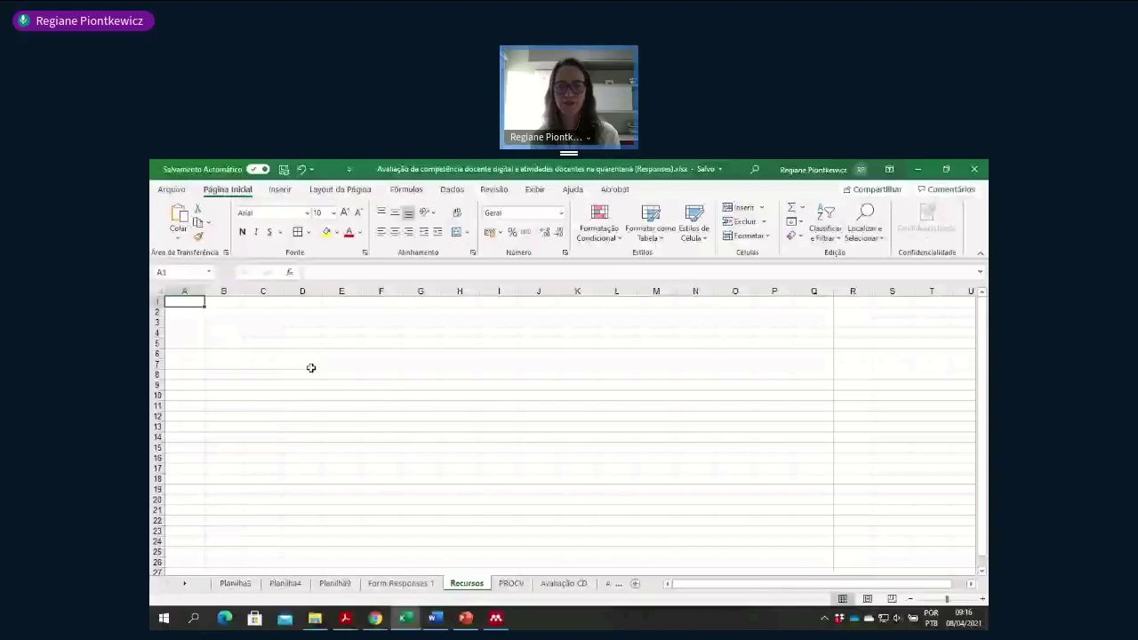
click(983, 600)
click(983, 600)
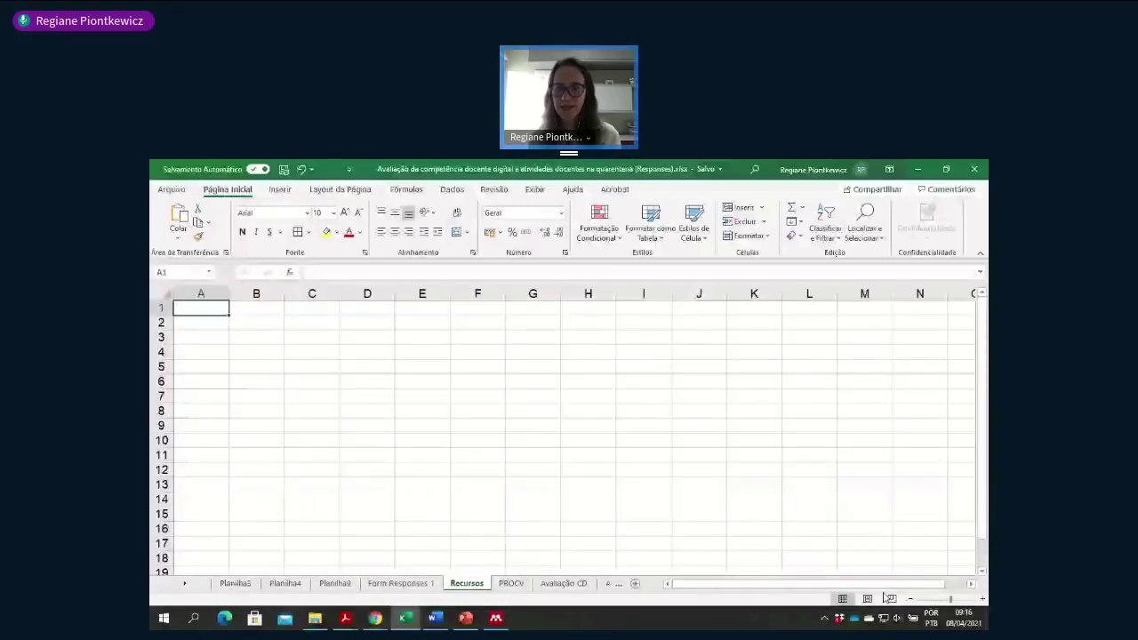
- Copy the whole question 11 column from Form Responses 1 into column A of the Recursos sheet
key(ctrl+Page_Up)
click(820, 288)
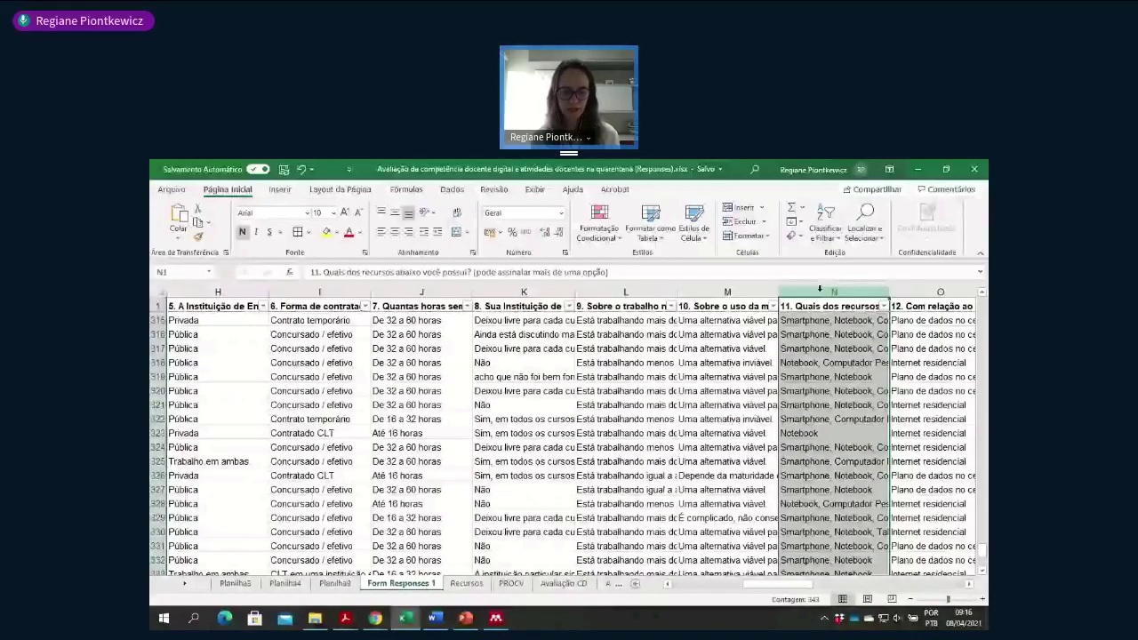
key(ctrl+c)
key(ctrl+Page_Down)
key(ctrl+v)
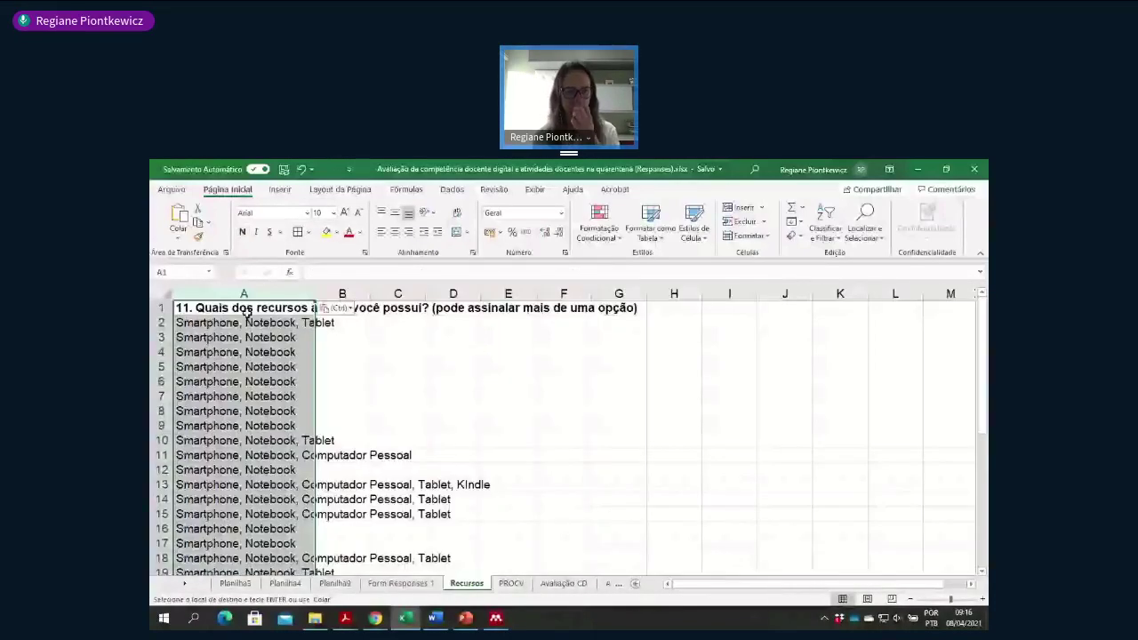
click(236, 352)
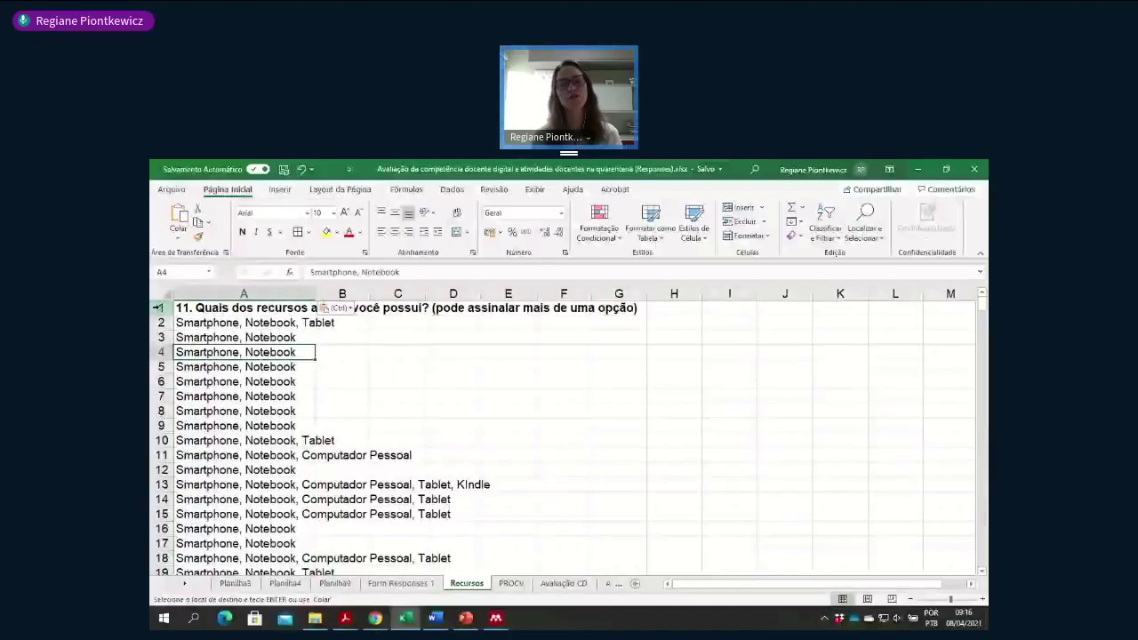
- Delete the row containing the question 11 header from the Recursos sheet, leaving only the answers
click(160, 308)
key(ctrl+minus)
click(216, 353)
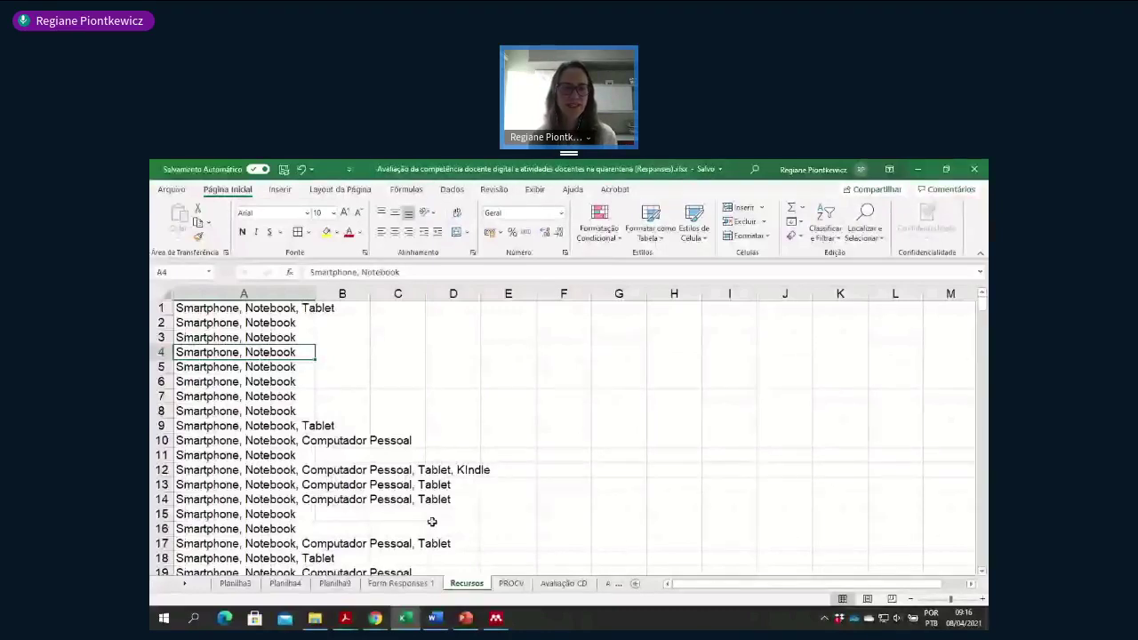
- Start a text-to-columns conversion of column A with Delimitado as the original data type and proceed to the delimiter settings
click(242, 294)
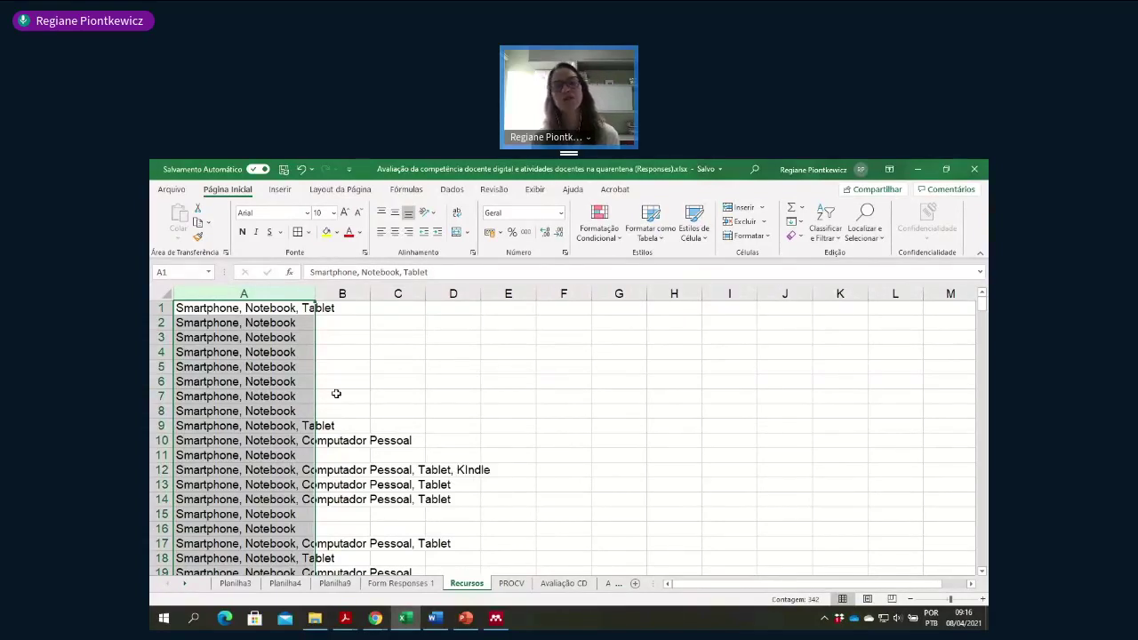
click(266, 410)
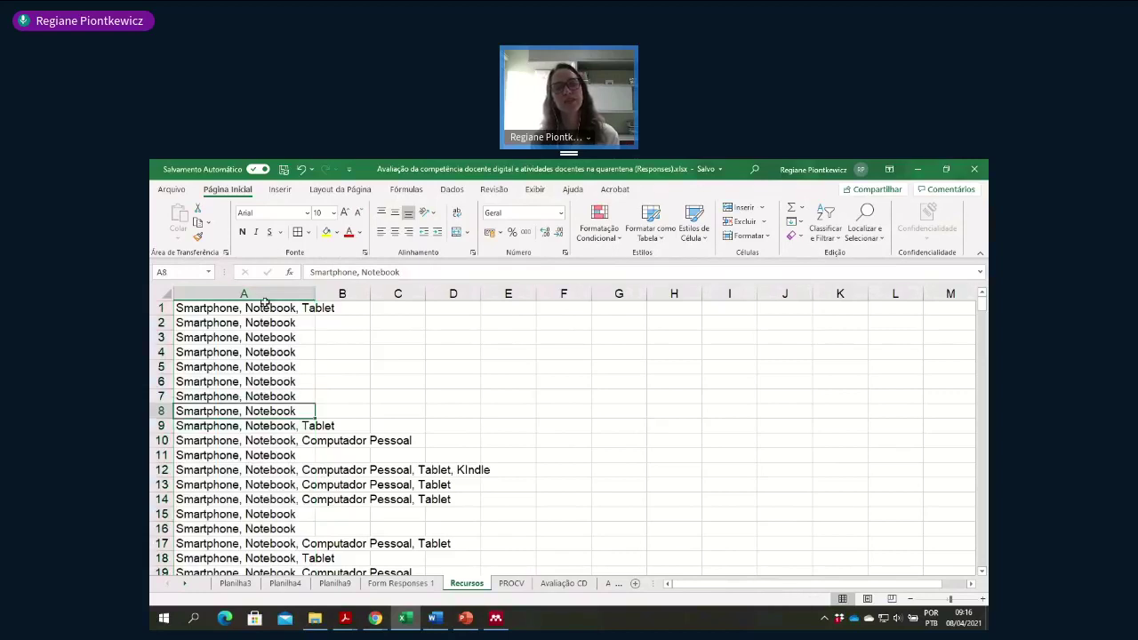
click(268, 299)
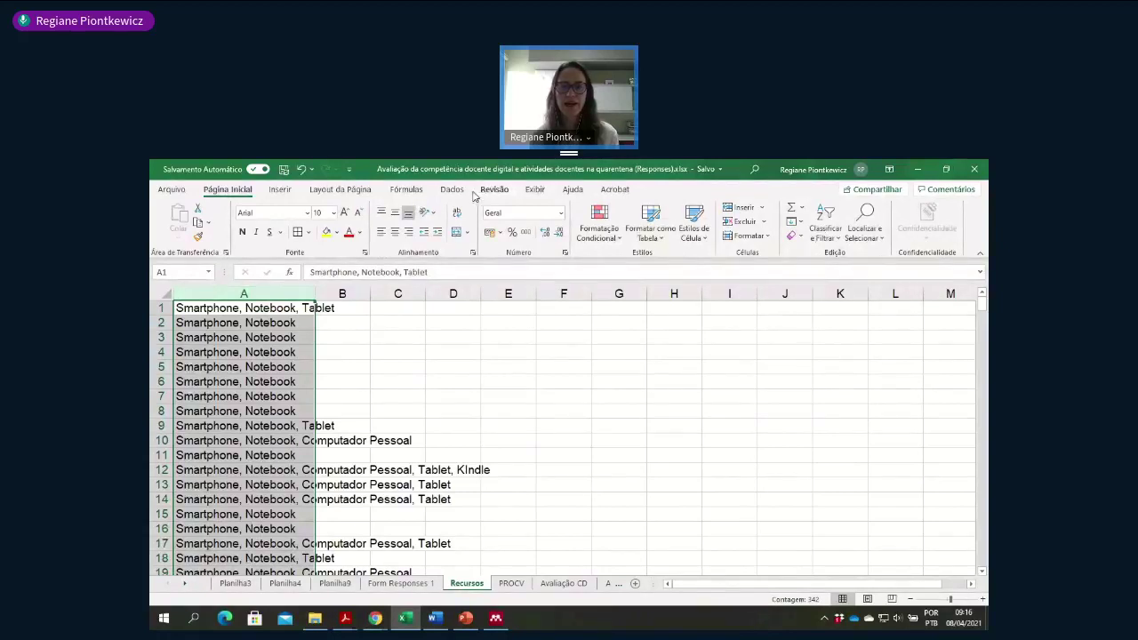
click(444, 191)
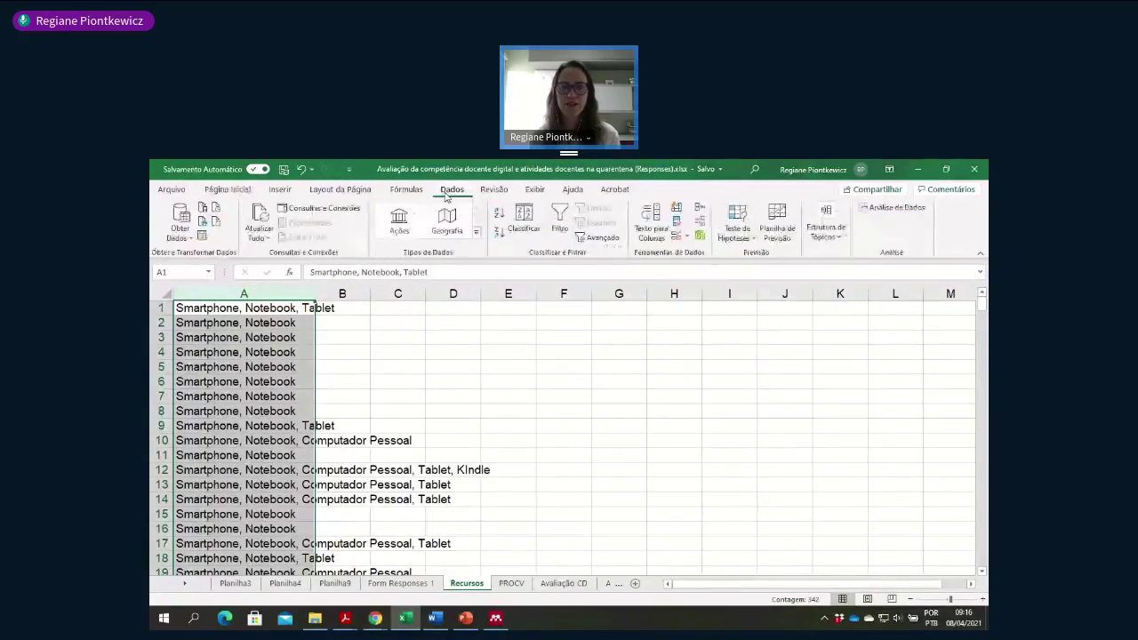
click(651, 229)
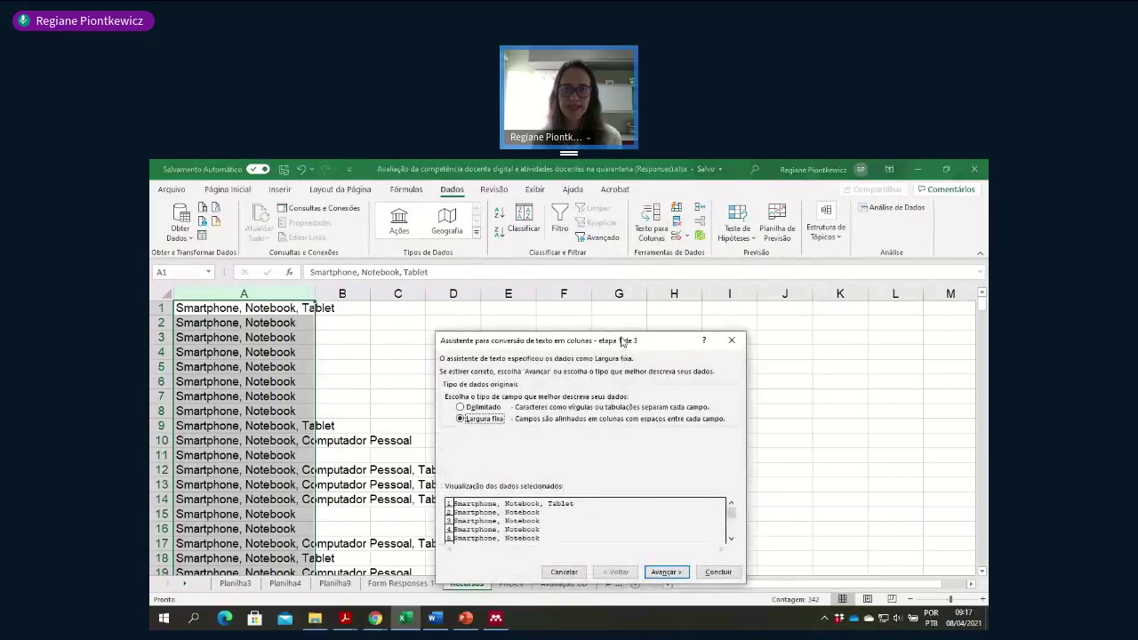
drag(622, 341, 620, 284)
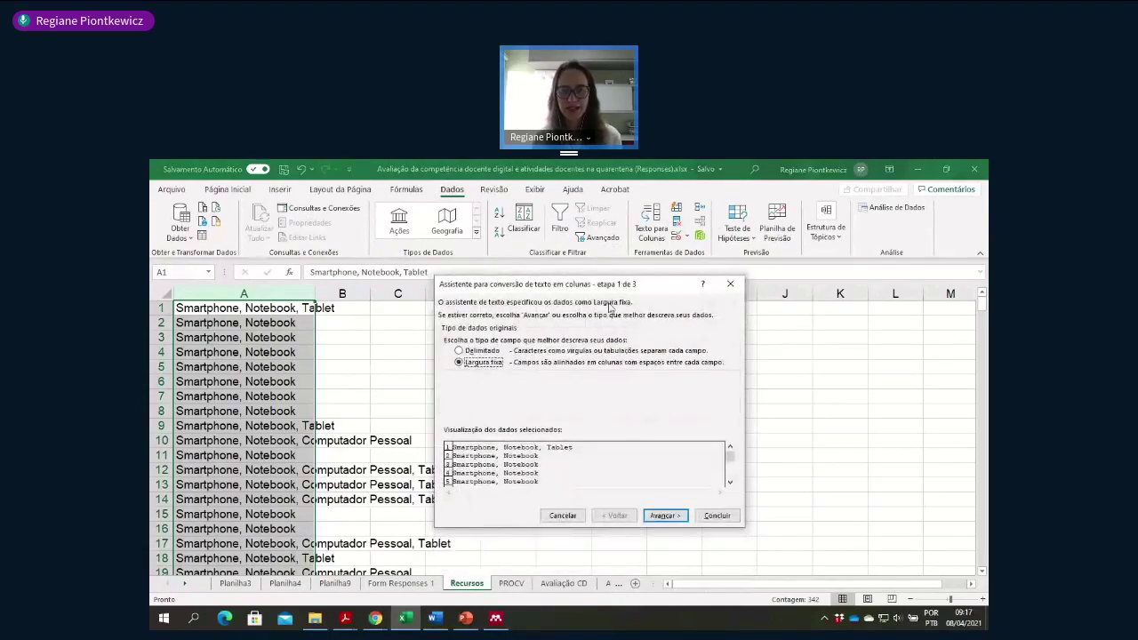
click(485, 351)
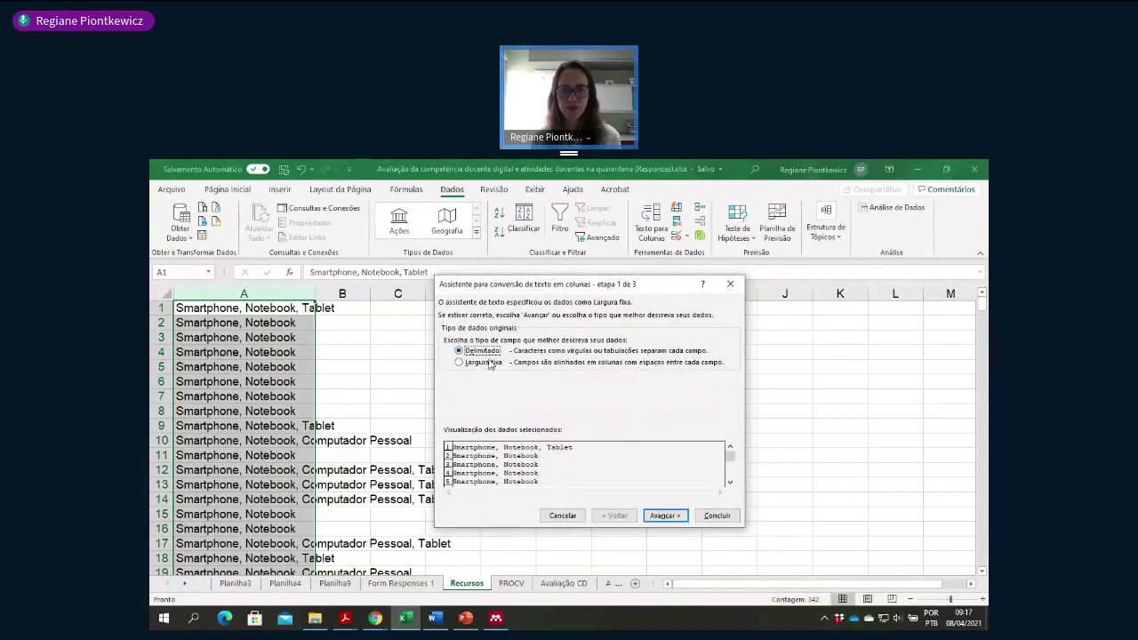
click(489, 364)
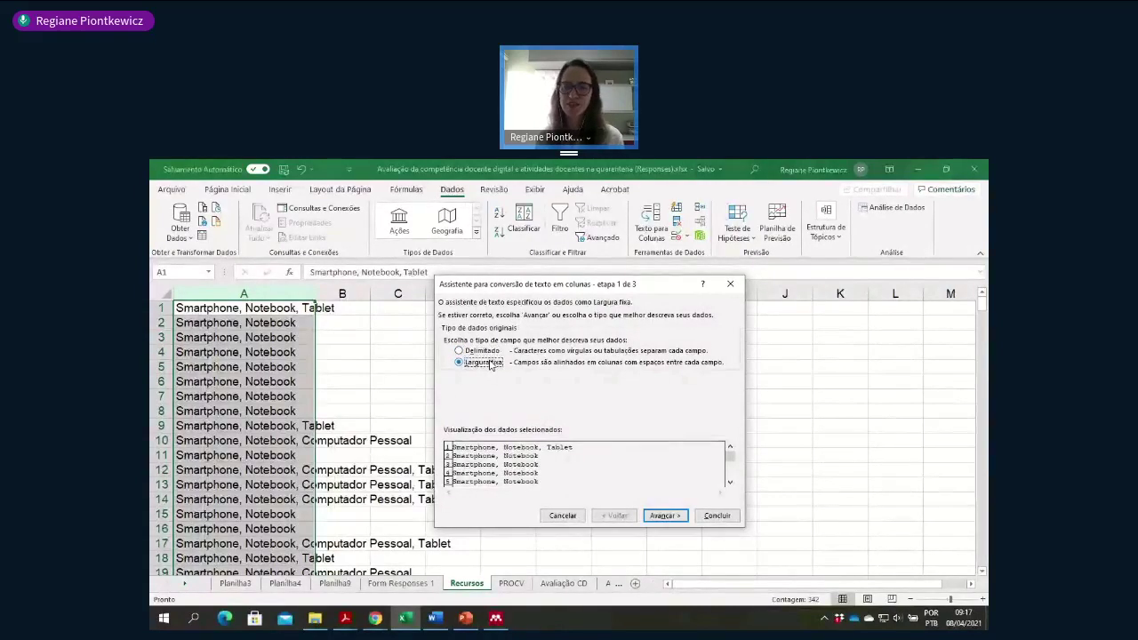
click(485, 351)
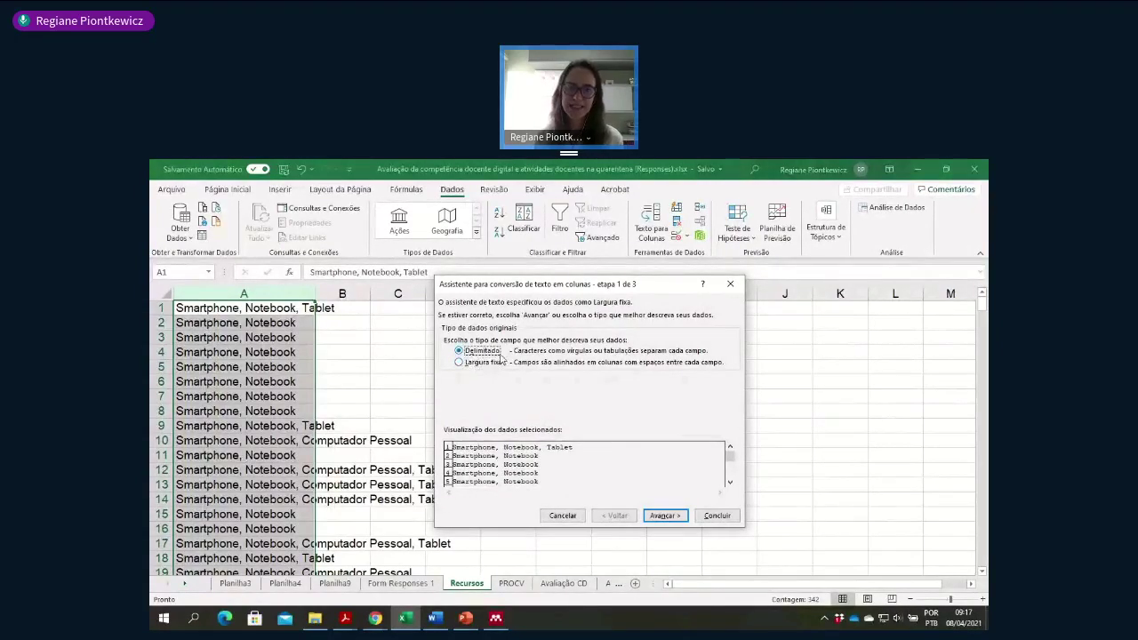
click(675, 524)
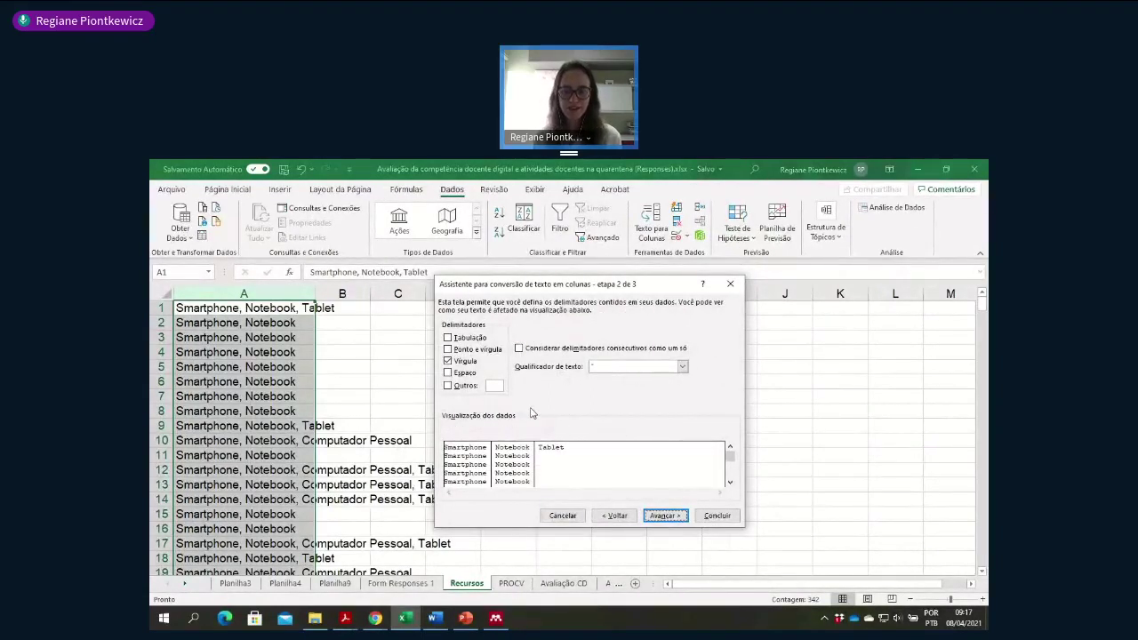
- Split column A at commas using Vírgula as the only delimiter, with the Geral format and destination $A$1
click(449, 361)
click(449, 362)
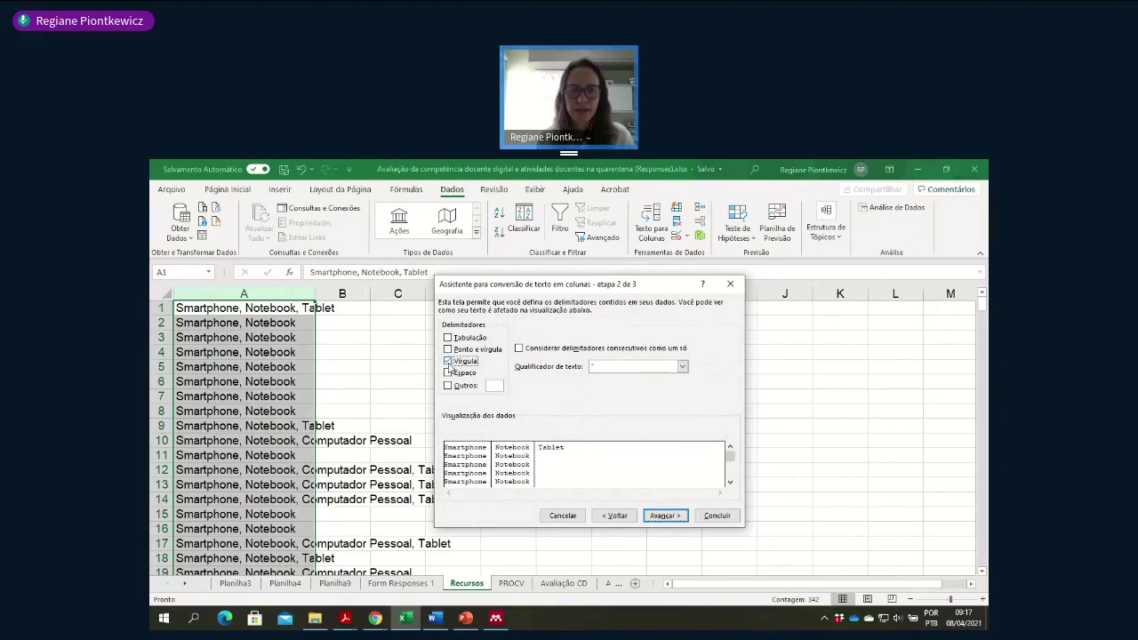
click(449, 362)
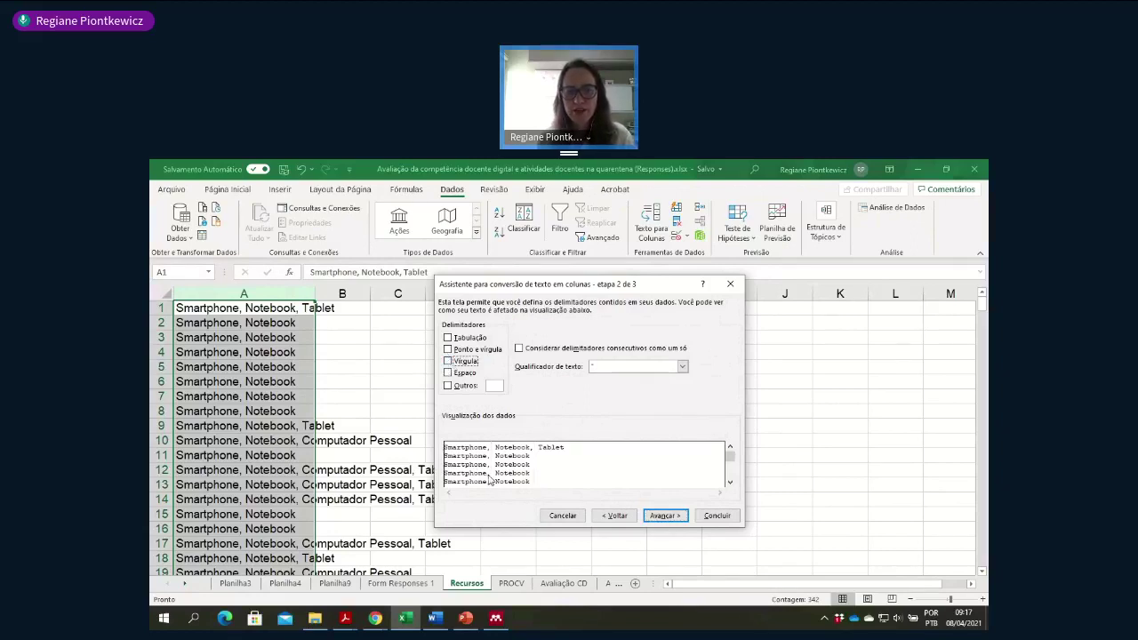
click(449, 362)
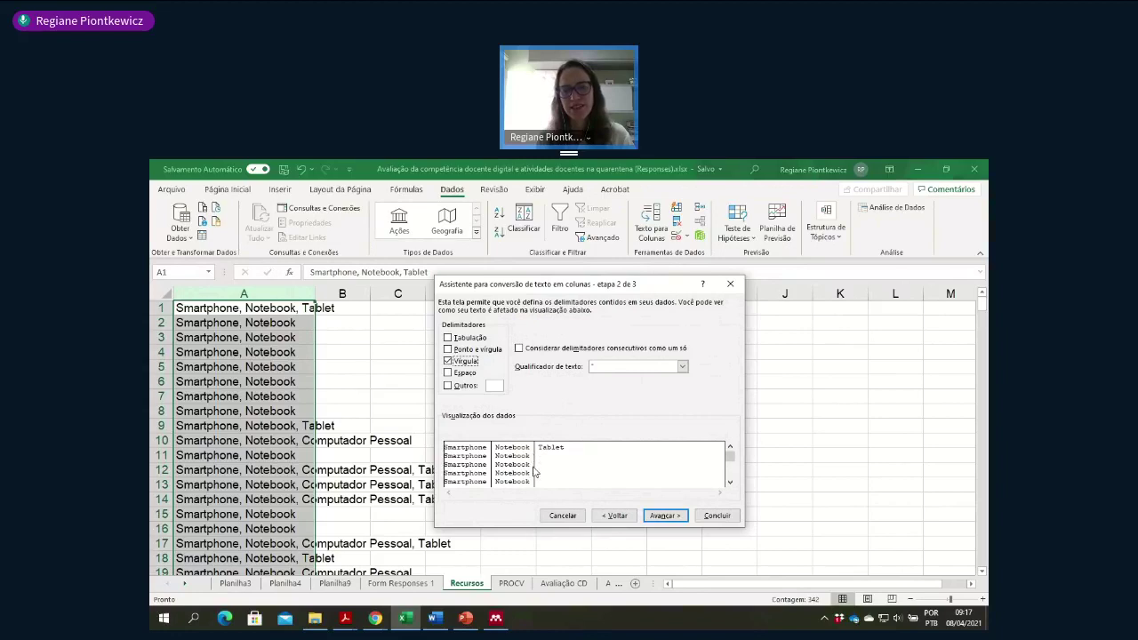
click(664, 515)
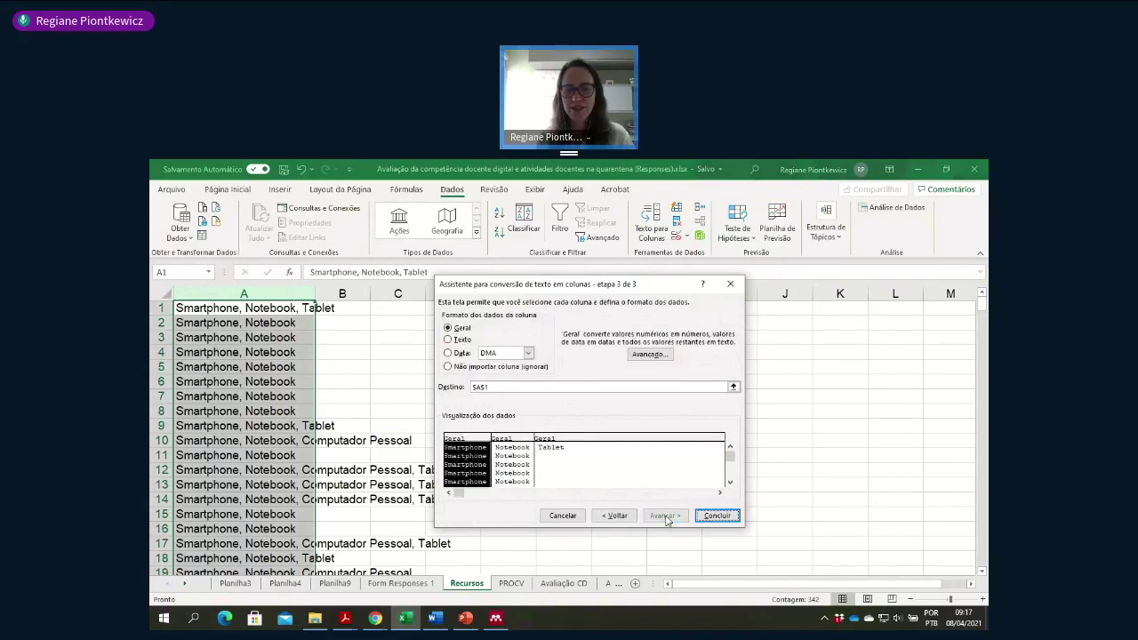
click(716, 516)
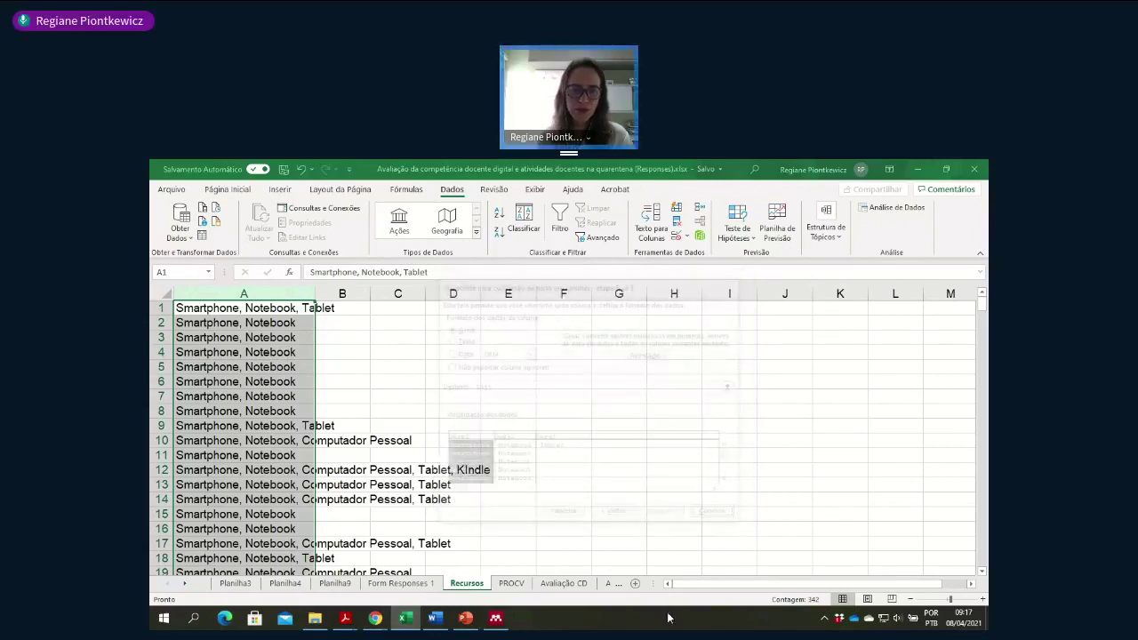
- Adjust the widths of columns A to C to show the split resources in full, and compare the entries in columns A and B
click(331, 444)
drag(314, 294, 563, 330)
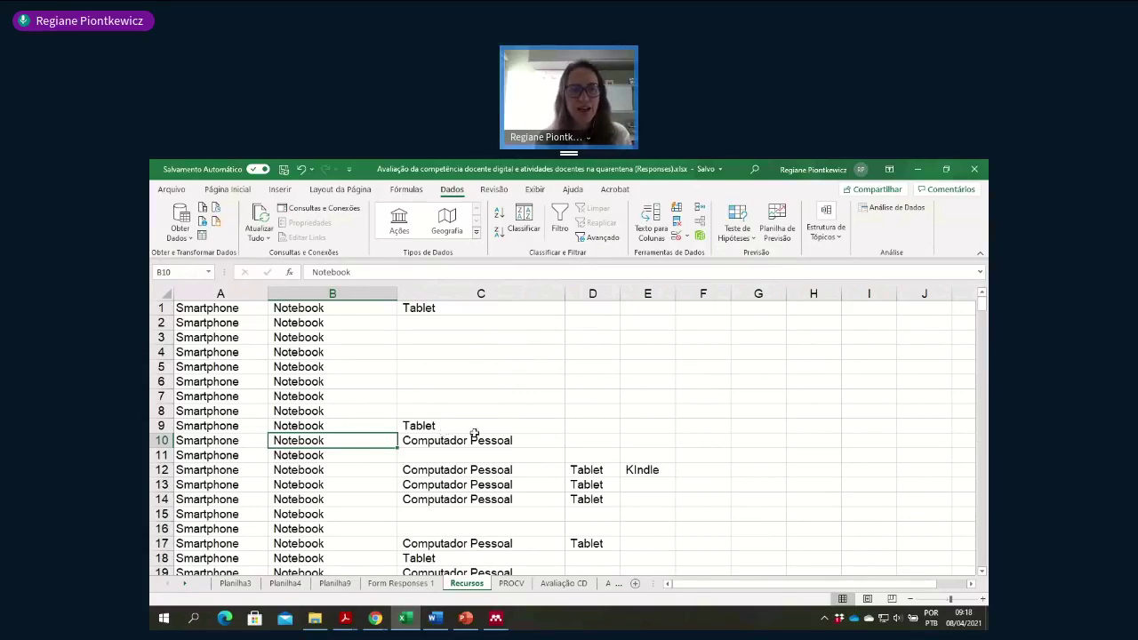
click(318, 308)
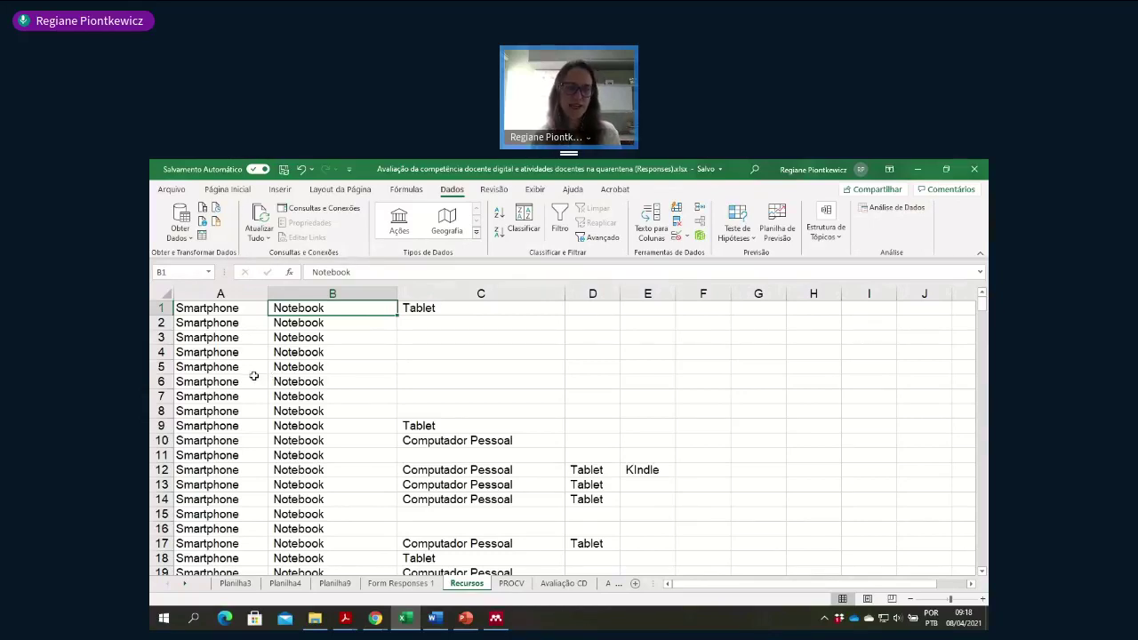
click(240, 312)
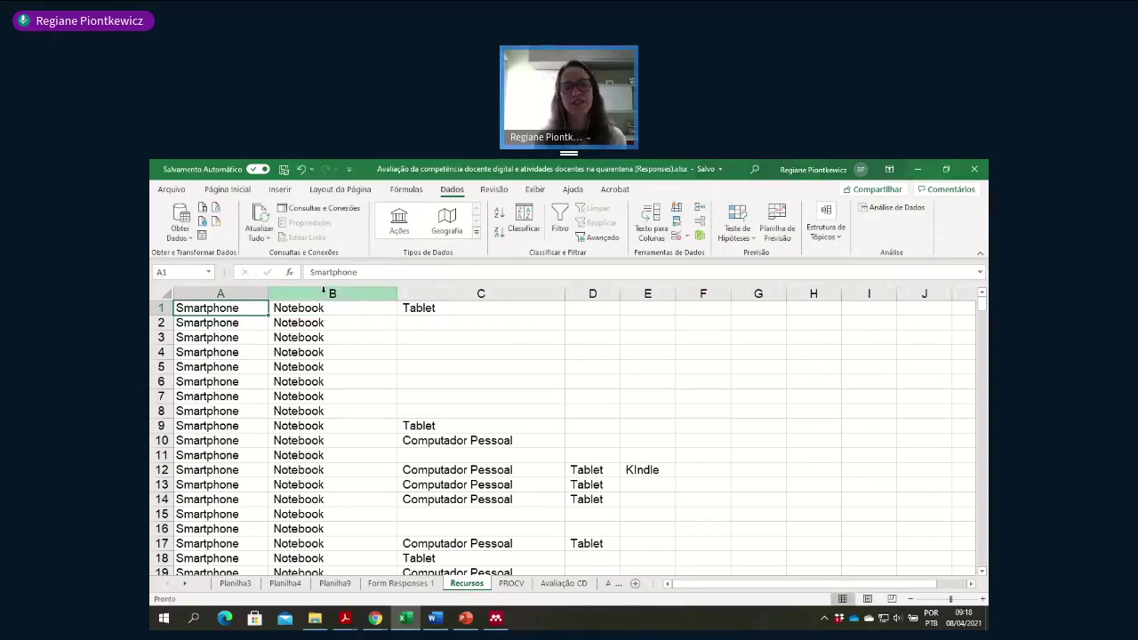
click(316, 366)
click(320, 424)
click(324, 482)
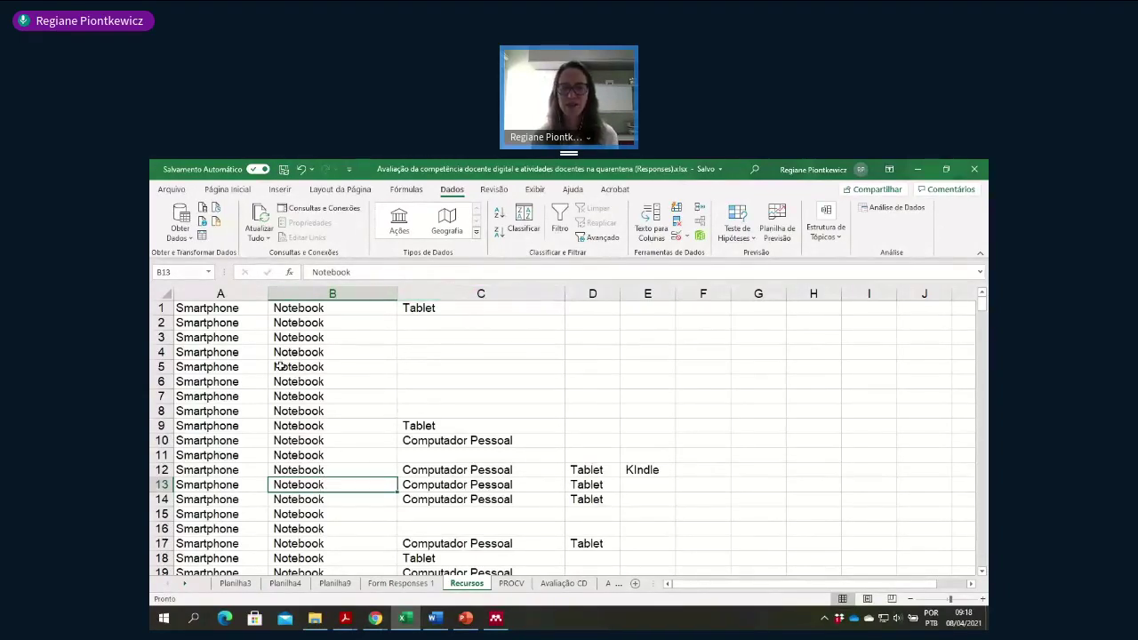
- Insert an empty column between the Notebook column B and the third resource column, and select its cell C1
click(436, 288)
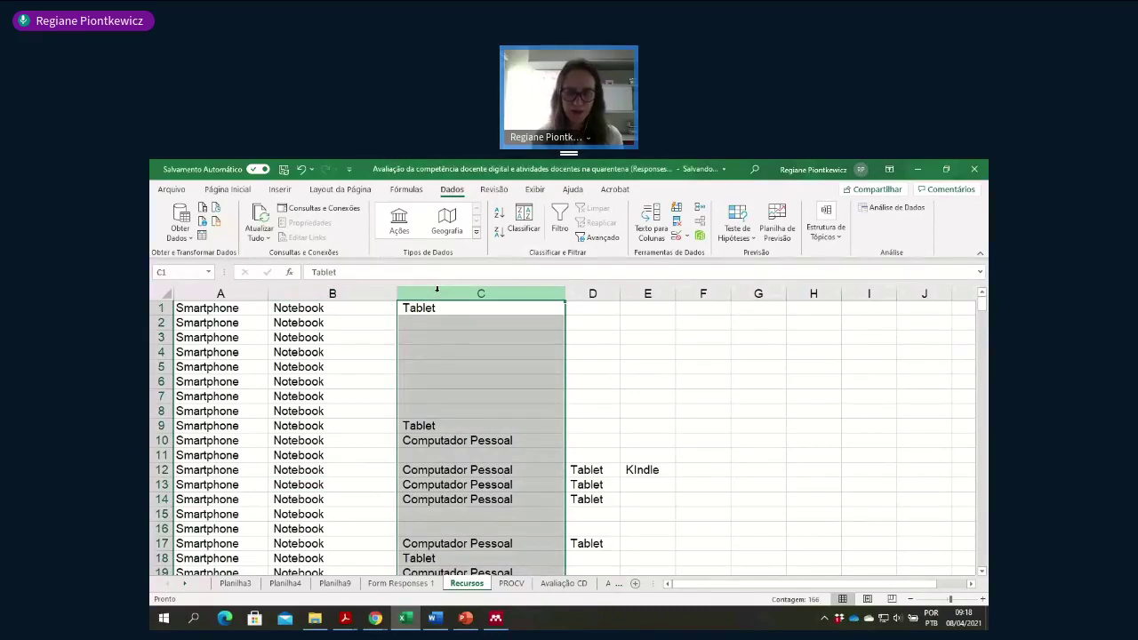
right_click(437, 288)
click(480, 393)
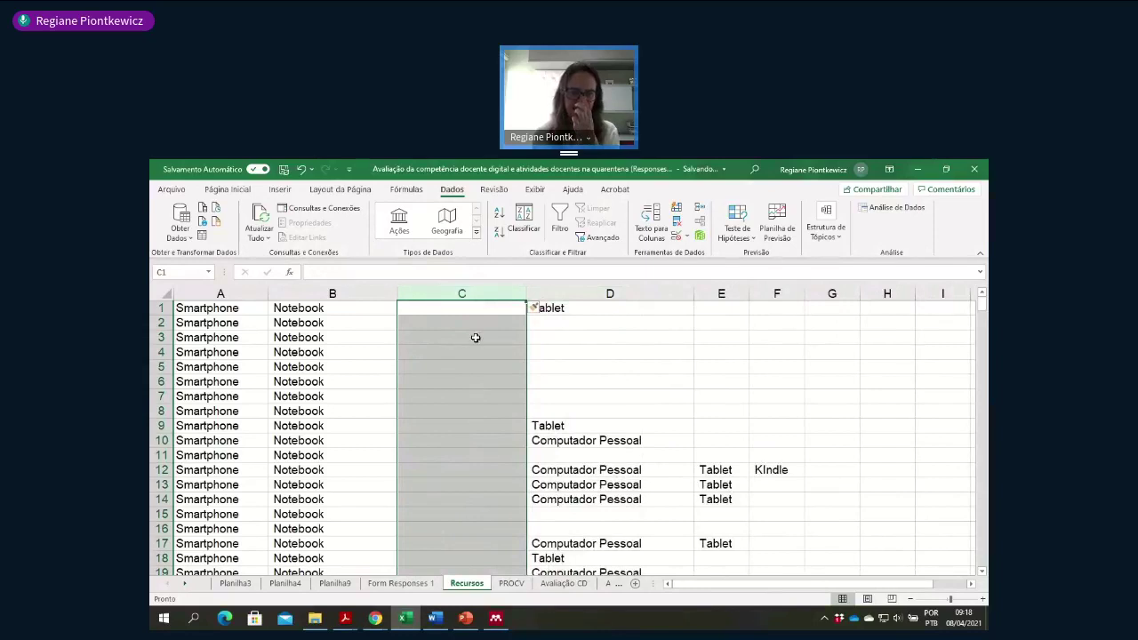
click(473, 305)
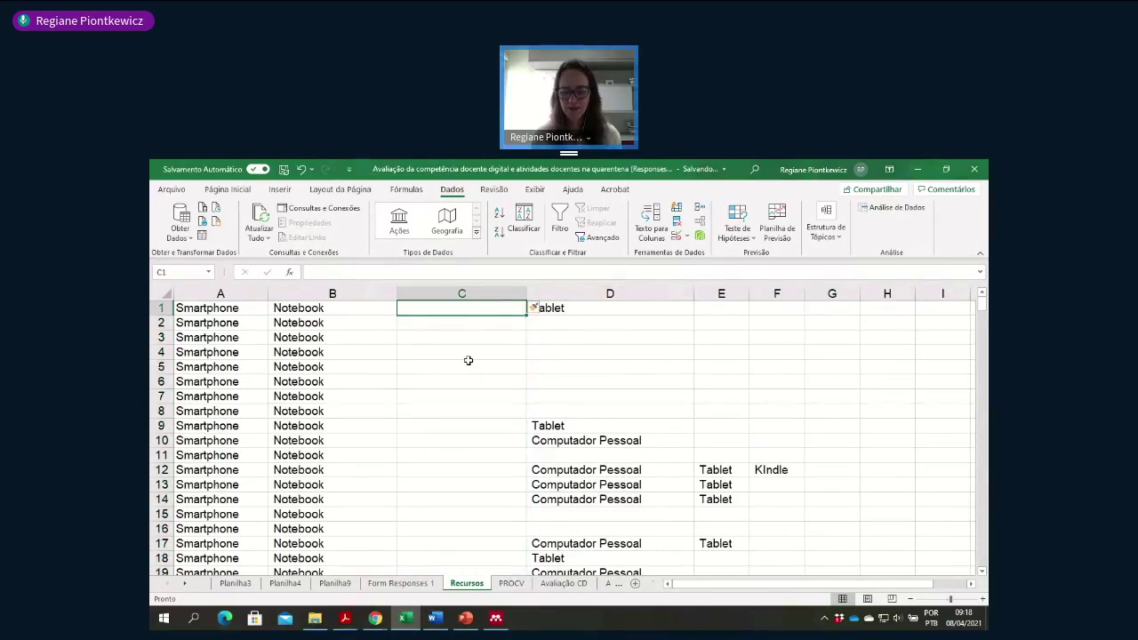
- Enter the formula =ARRUMAR(B1) in cell C1 to strip the extra spaces from the Notebook entry
text(=arri,ar)
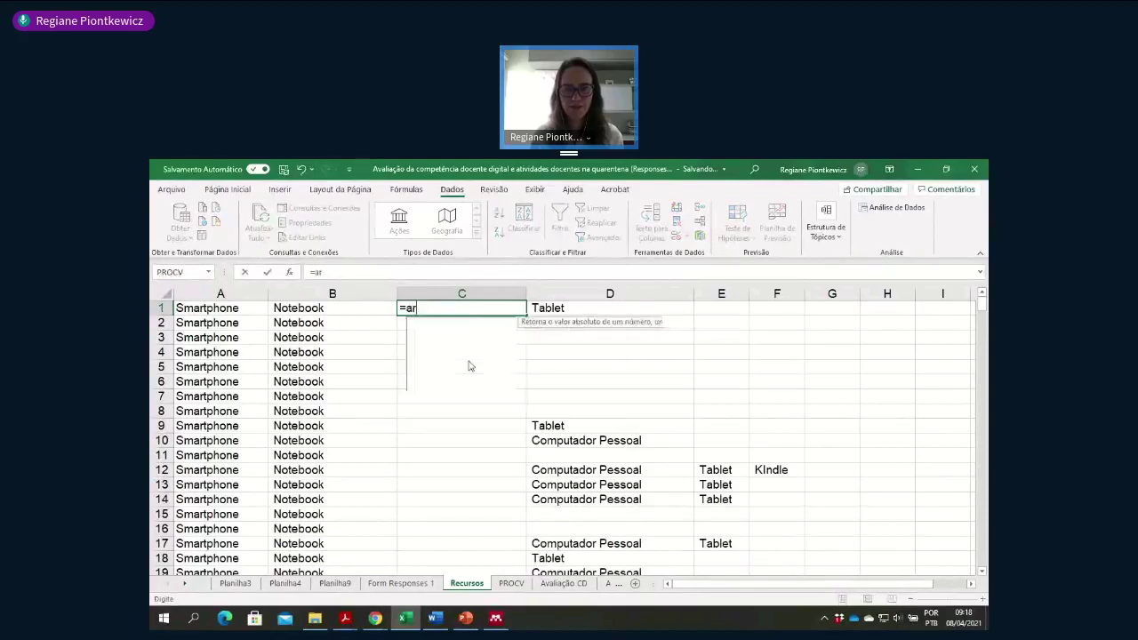
key(BackSpace)
key(BackSpace)
key(BackSpace)
key(BackSpace)
text(umar)
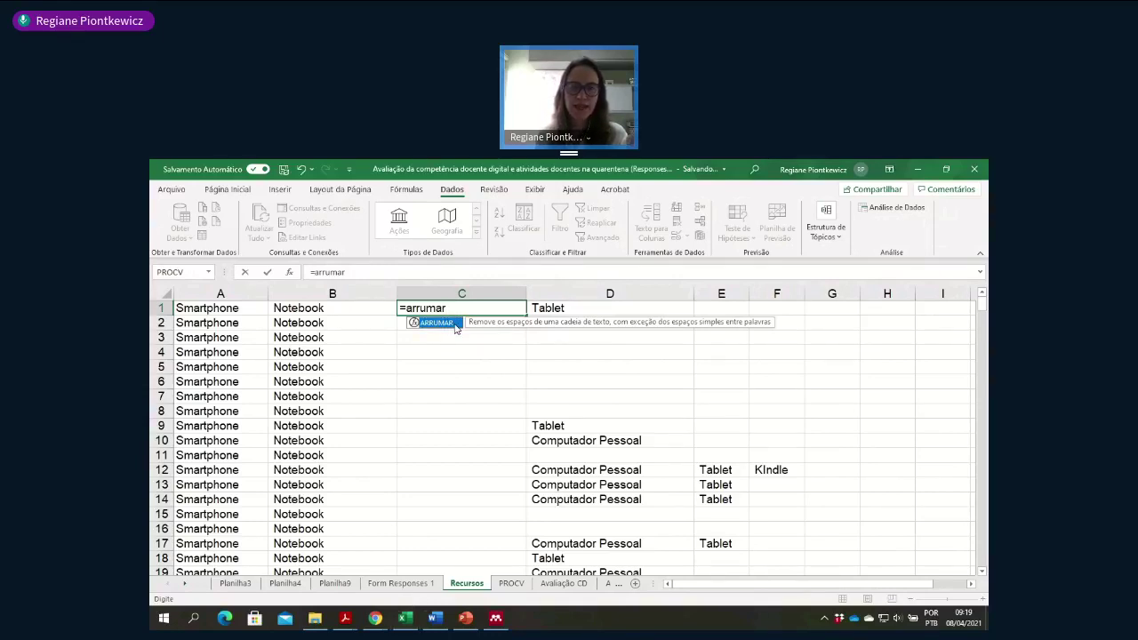
double_click(445, 322)
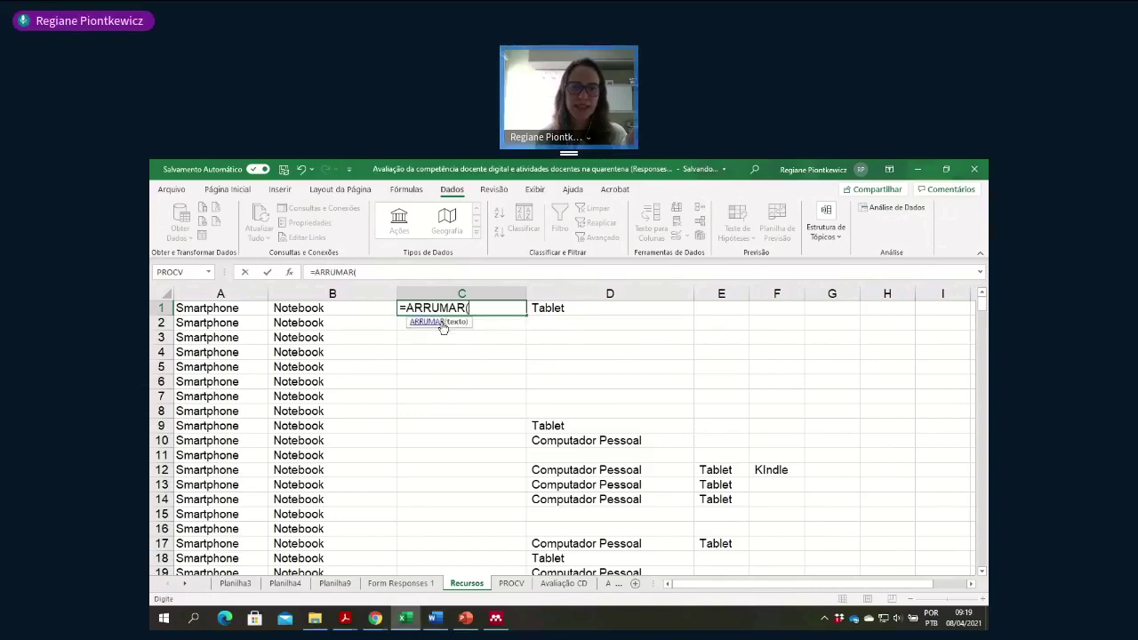
click(344, 311)
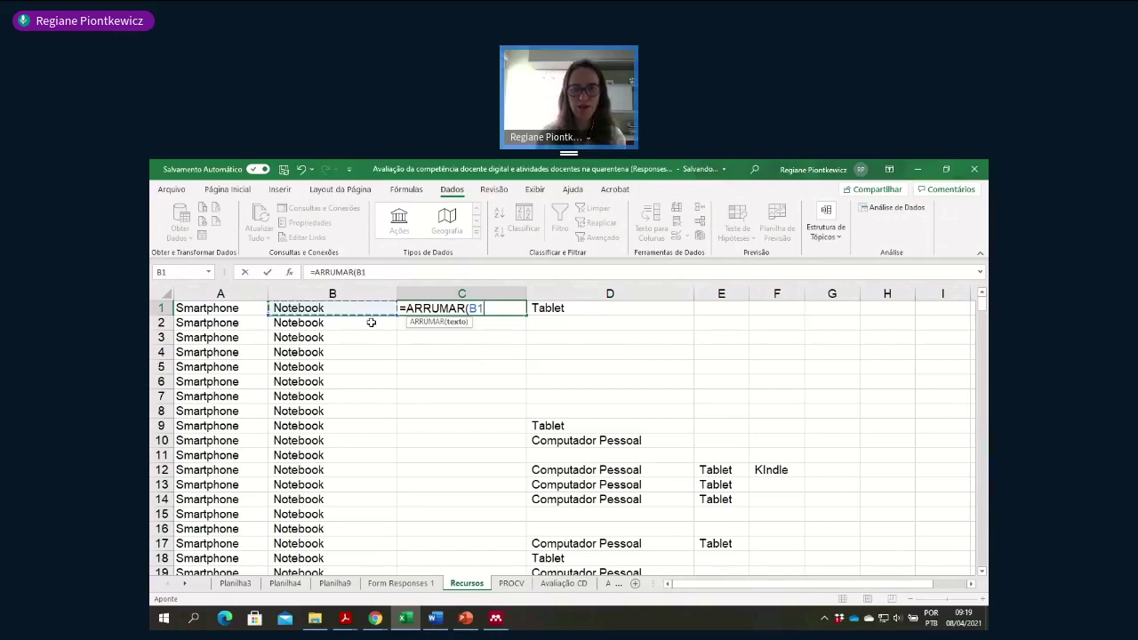
text())
key(Return)
- Fill the ARRUMAR formula from C1 down column C to the end of the data and check the filled rows
click(424, 313)
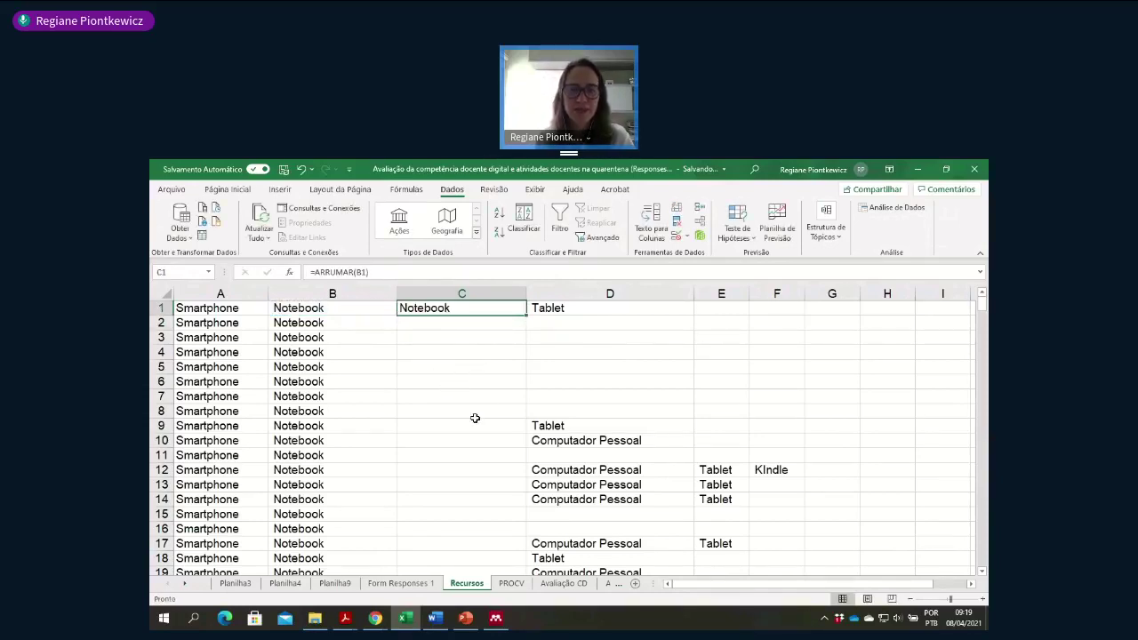
double_click(526, 318)
scroll(489, 476, down, 20)
scroll(489, 484, down, 20)
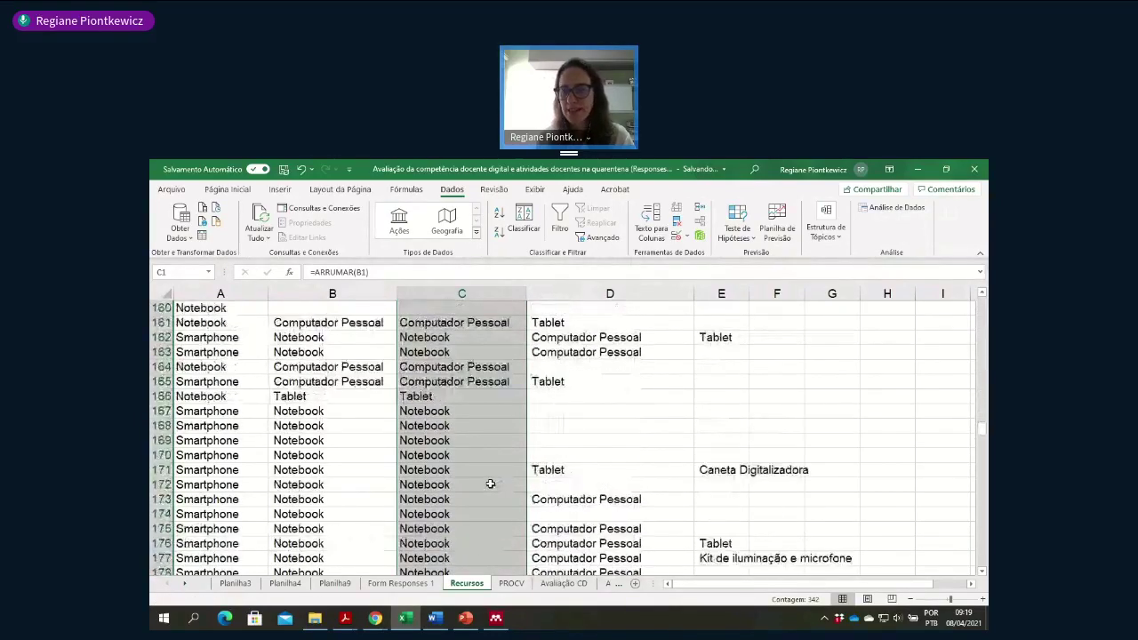
scroll(947, 474, down, 15)
drag(984, 465, 983, 304)
- Compare a column B entry with the ARRUMAR formulas in column C, going through cells C3 to C14
click(302, 397)
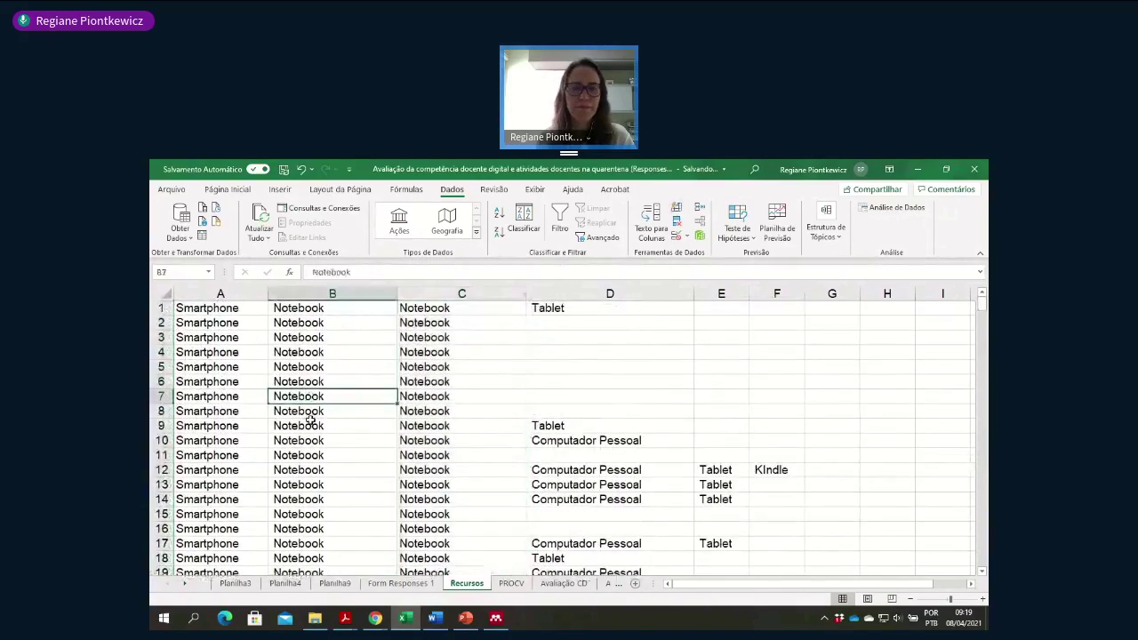
click(418, 336)
key(Down)
key(Down)
key(Down)
key(Down)
key(Down)
key(Down)
key(Down)
key(Down)
key(Down)
key(Down)
key(Down)
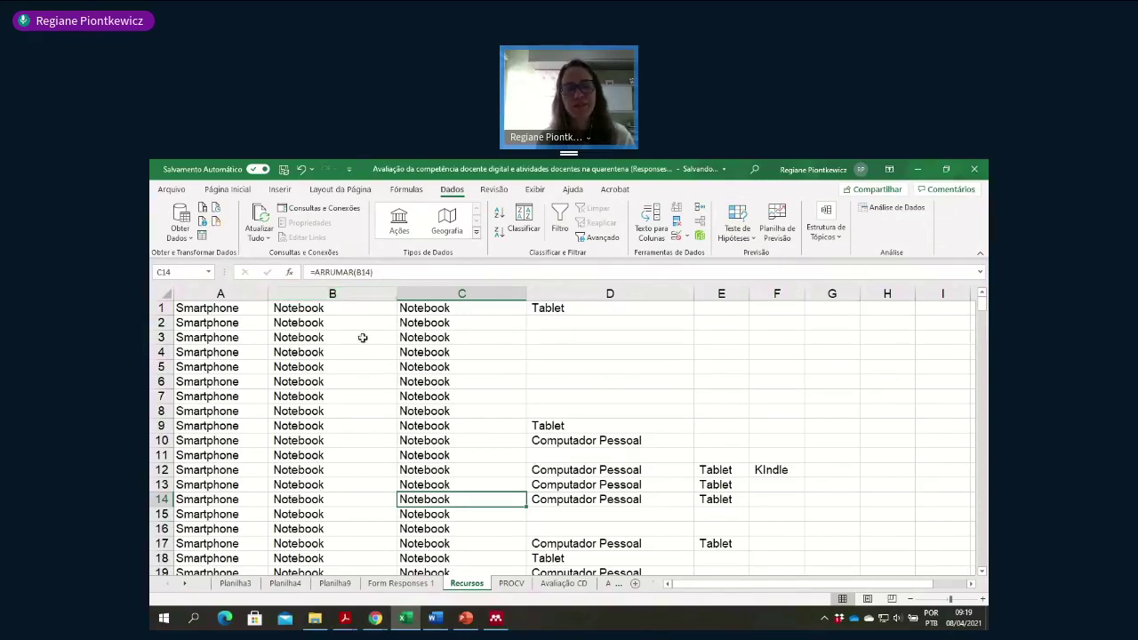
- Copy column C and paste it over itself as values only, replacing the ARRUMAR formulas
click(444, 296)
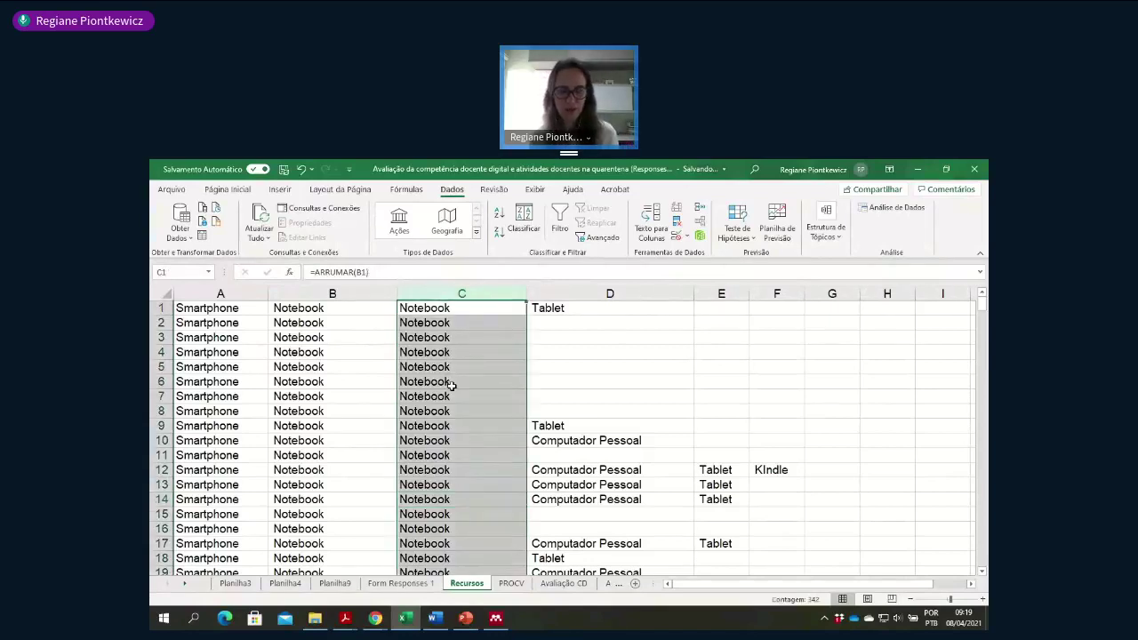
key(ctrl+c)
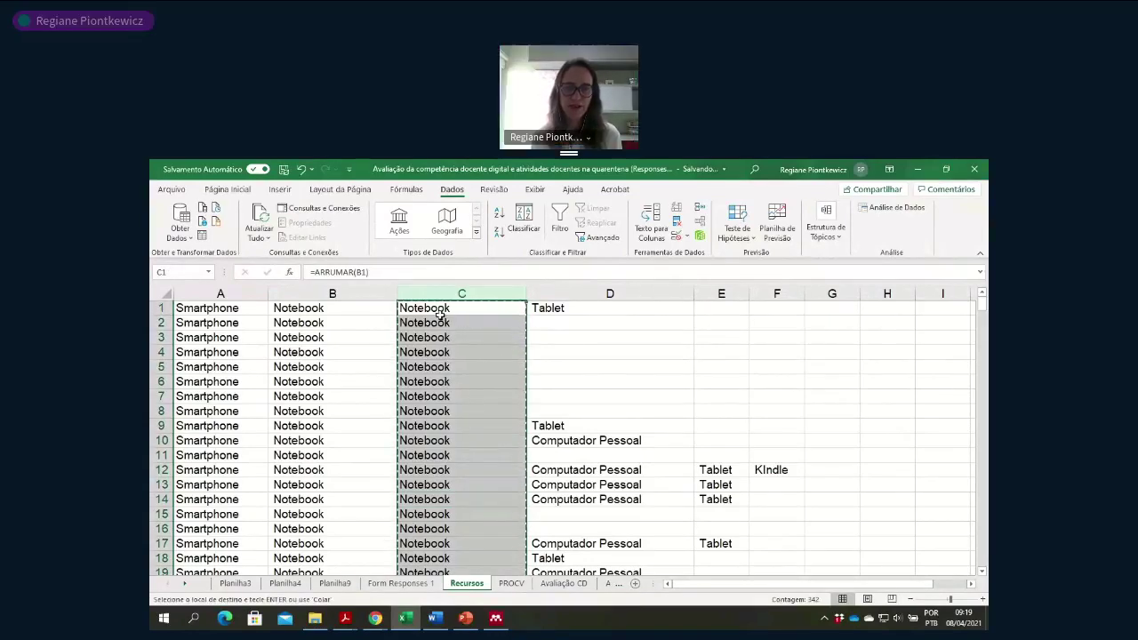
right_click(440, 314)
click(489, 371)
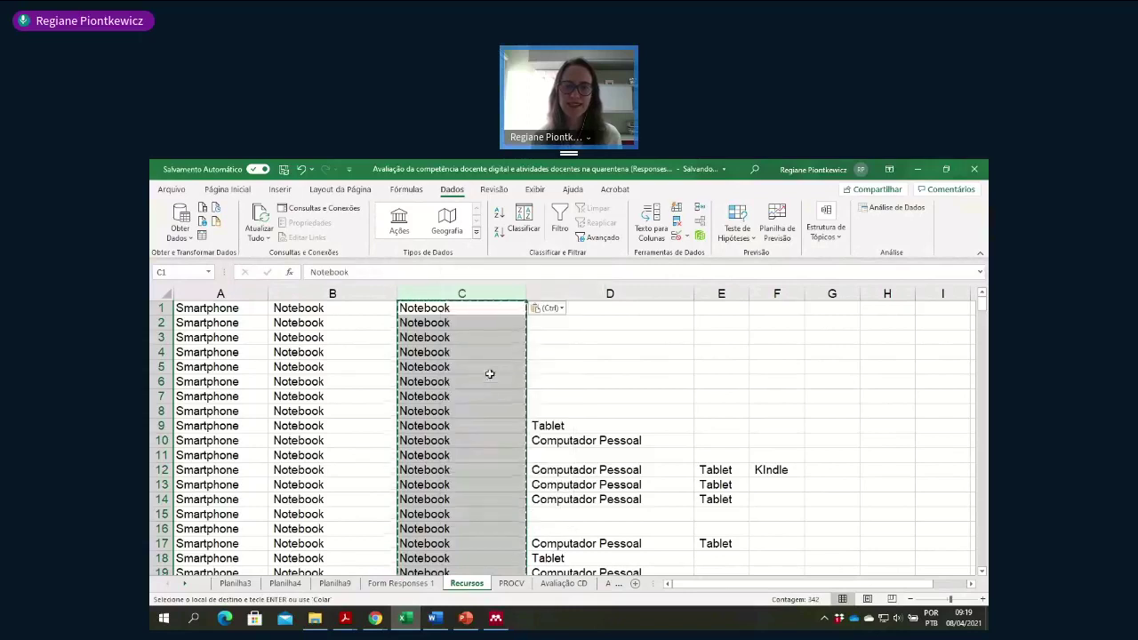
click(477, 409)
click(470, 349)
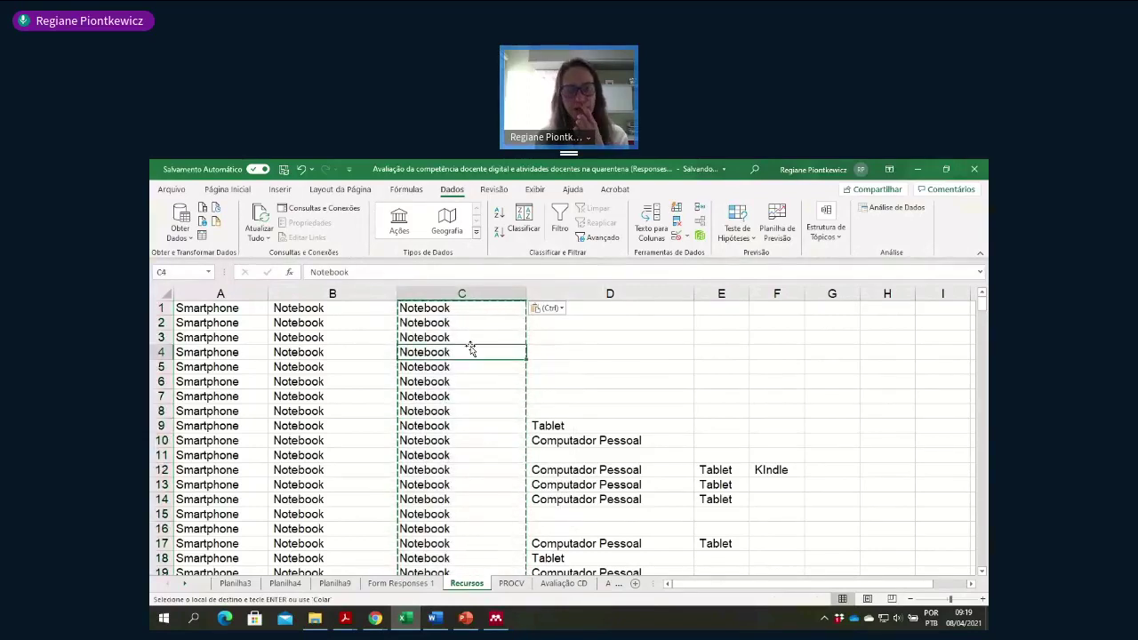
- Delete the original untrimmed column B and slightly narrow the cleaned Notebook column that takes its place
click(331, 294)
key(ctrl+minus)
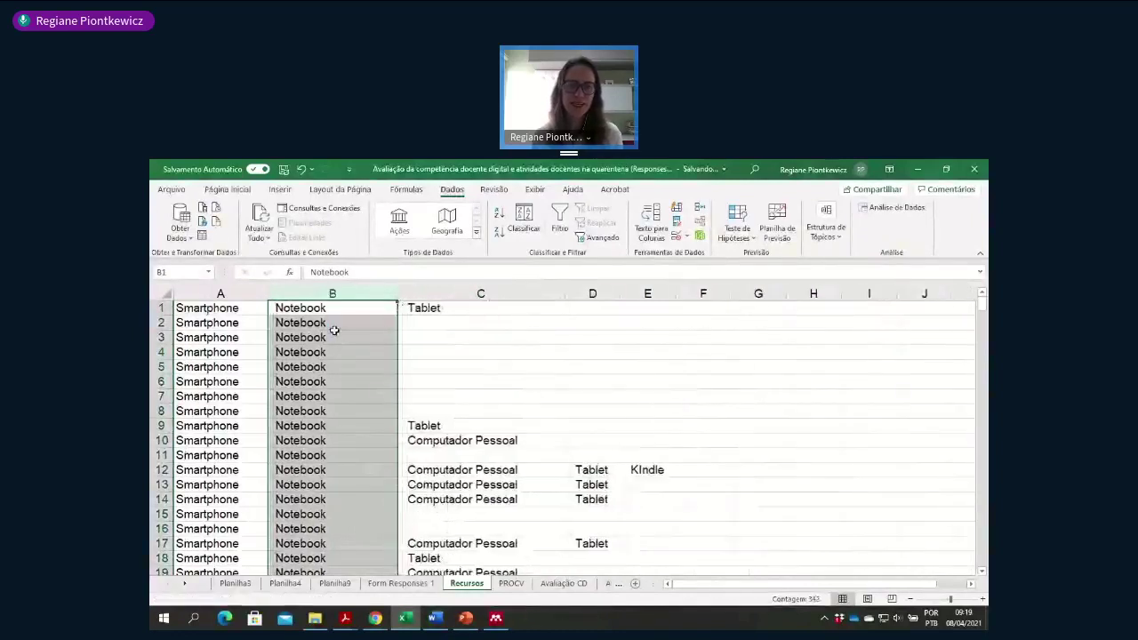
click(255, 364)
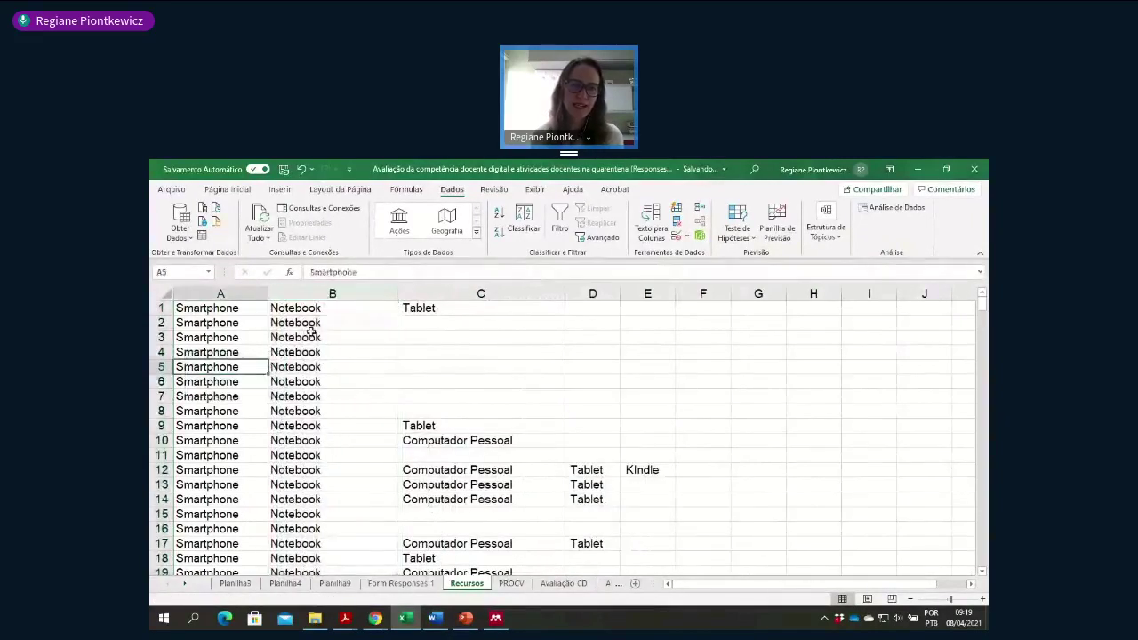
click(317, 324)
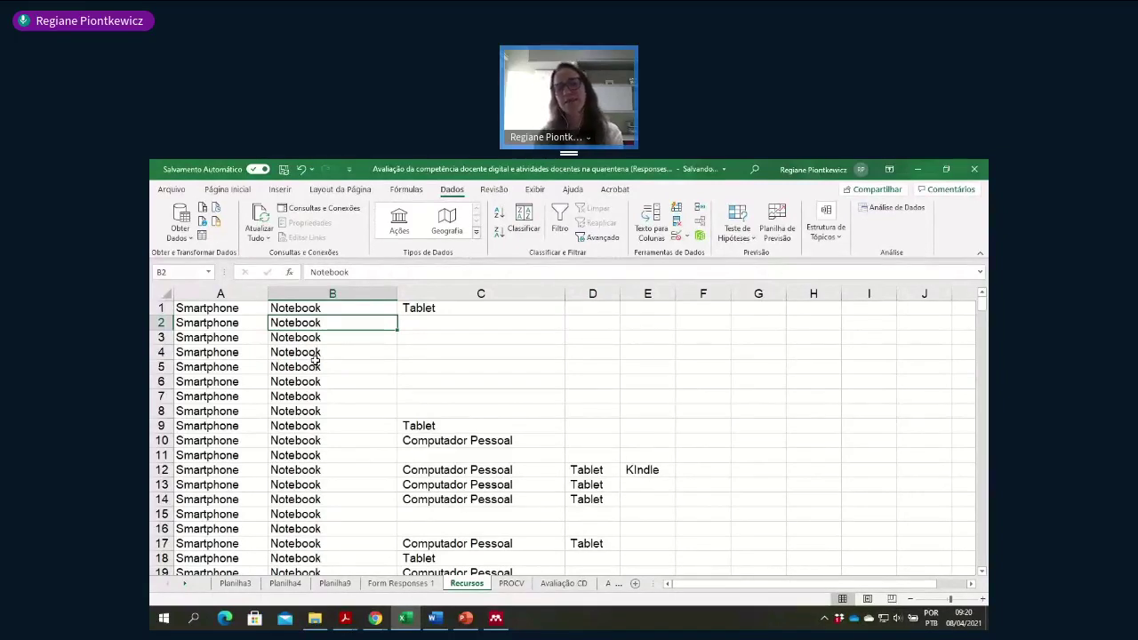
drag(398, 293, 377, 293)
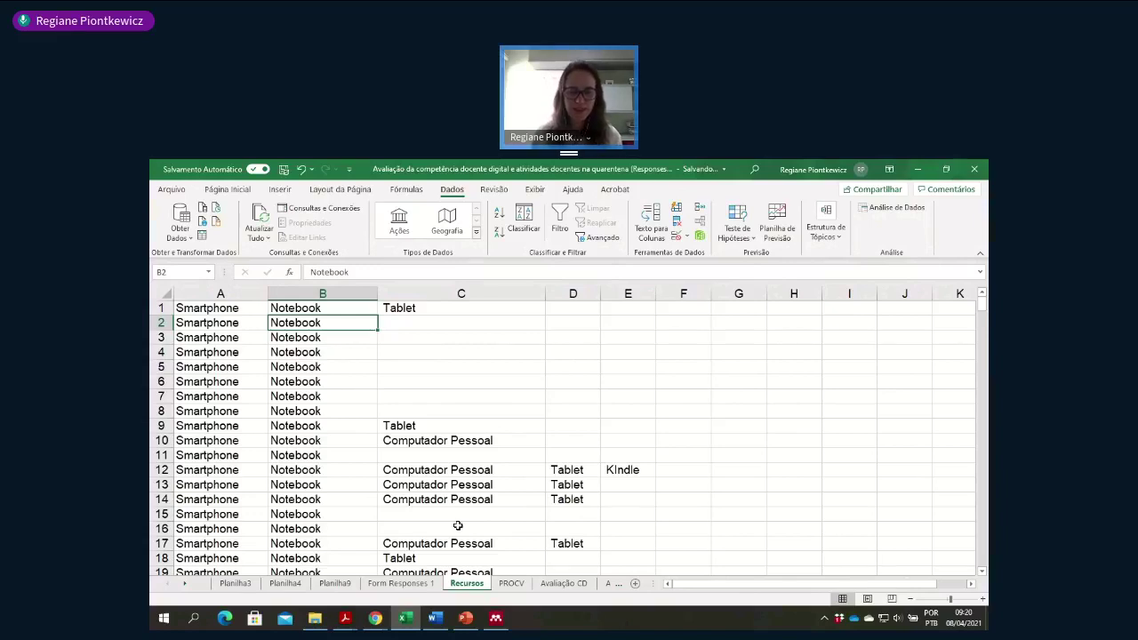
- Try replacing every space on the sheet with nothing, and undo the replacement
key(ctrl+l)
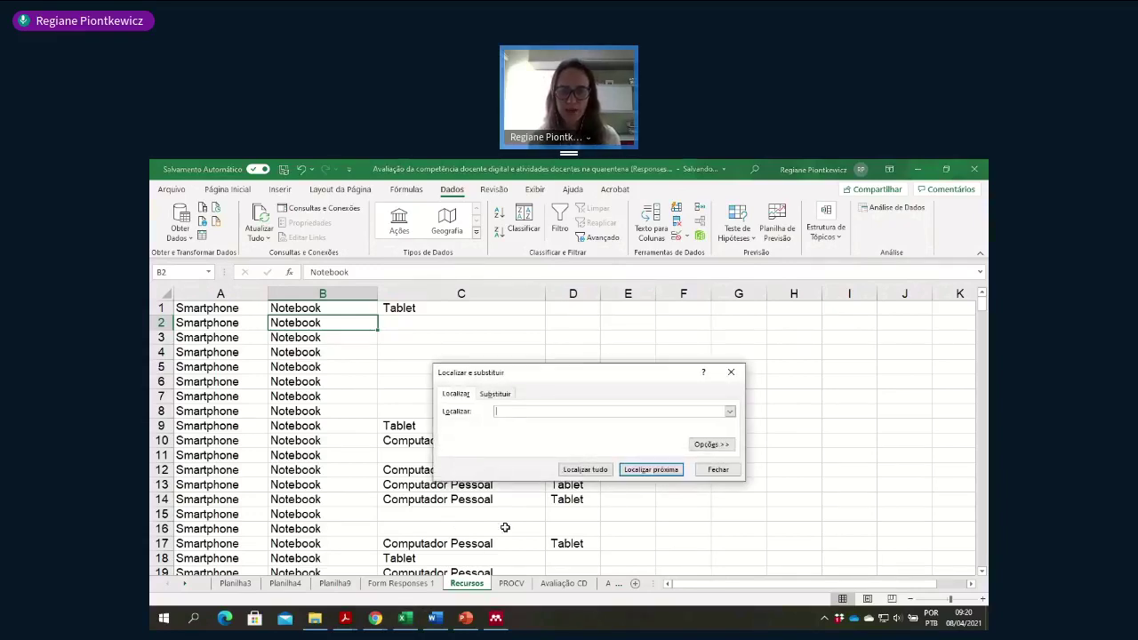
click(495, 393)
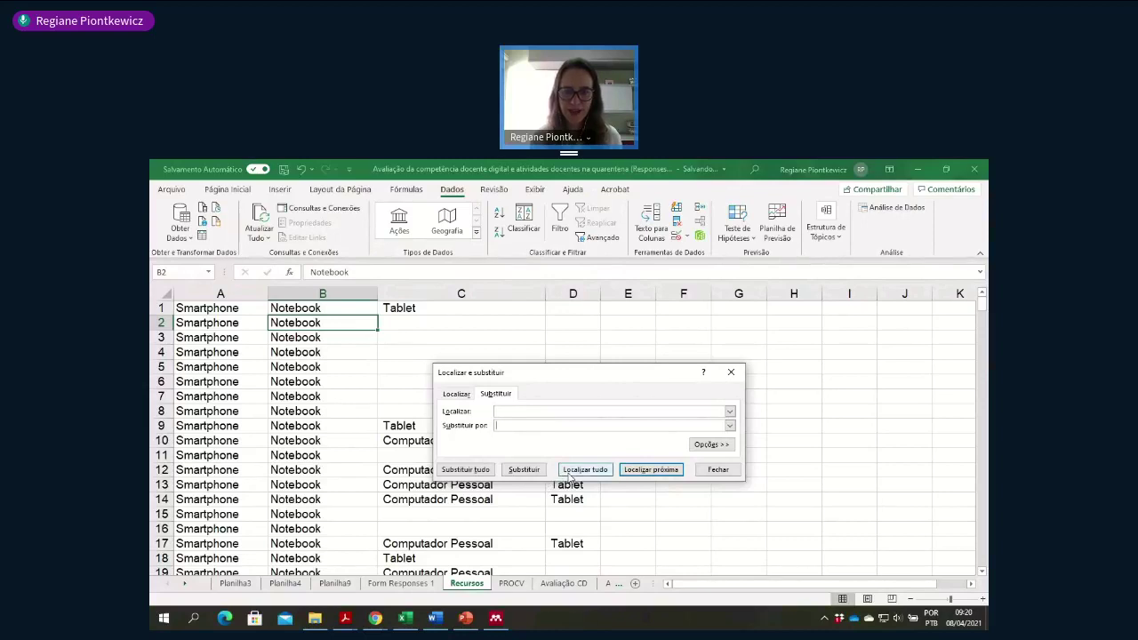
click(465, 471)
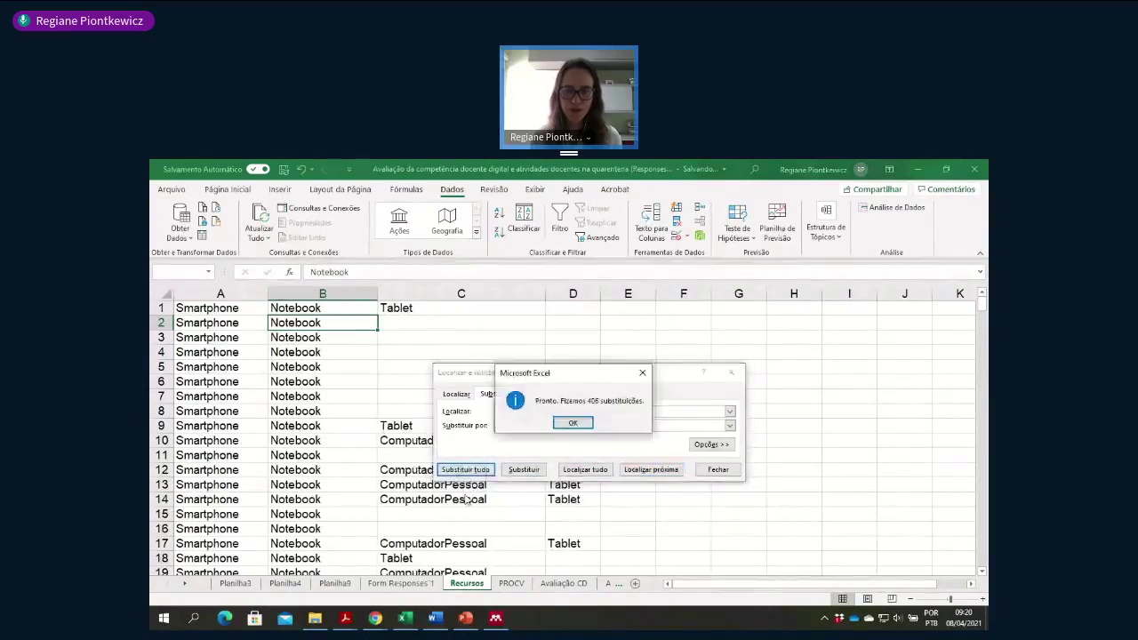
click(576, 422)
click(717, 470)
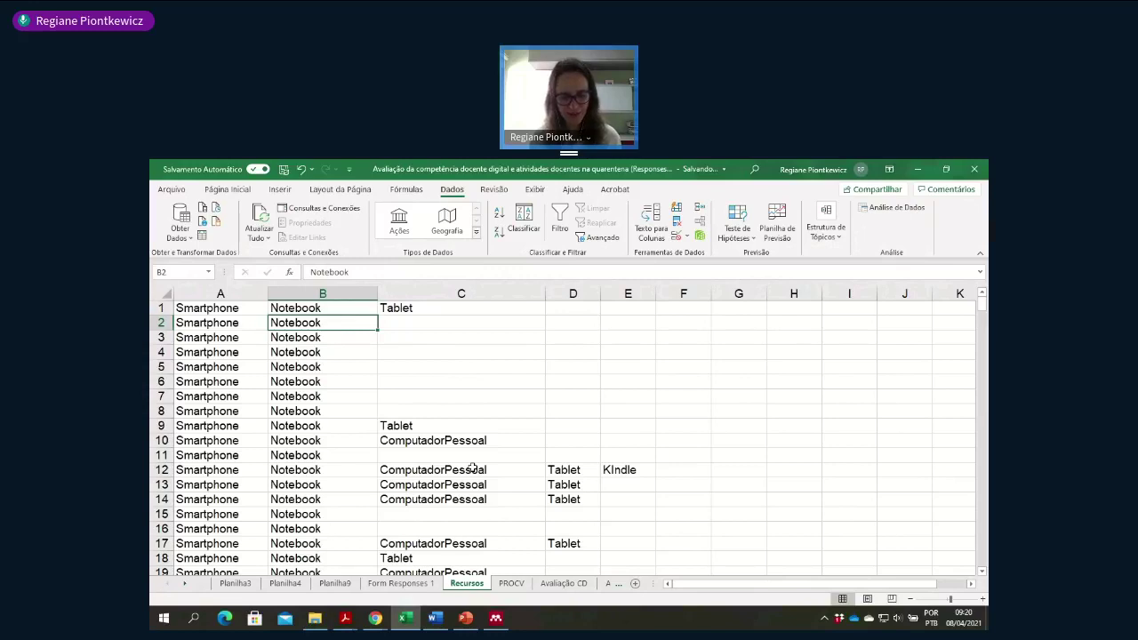
key(ctrl+z)
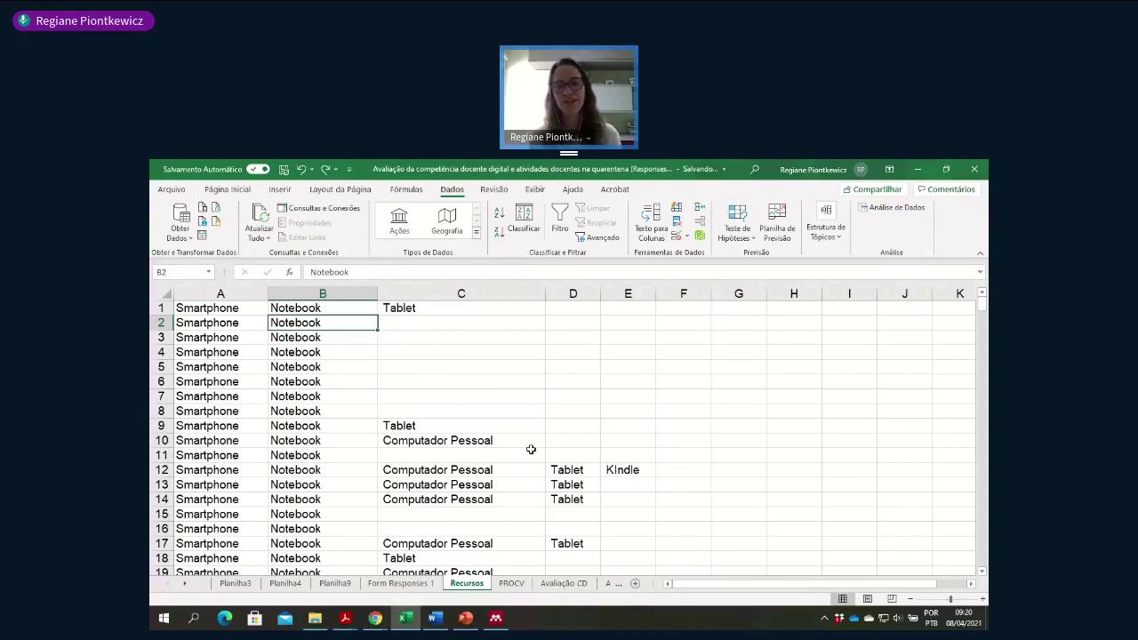
- Insert an empty column between the third and fourth resource columns, and select its cell D1
click(576, 291)
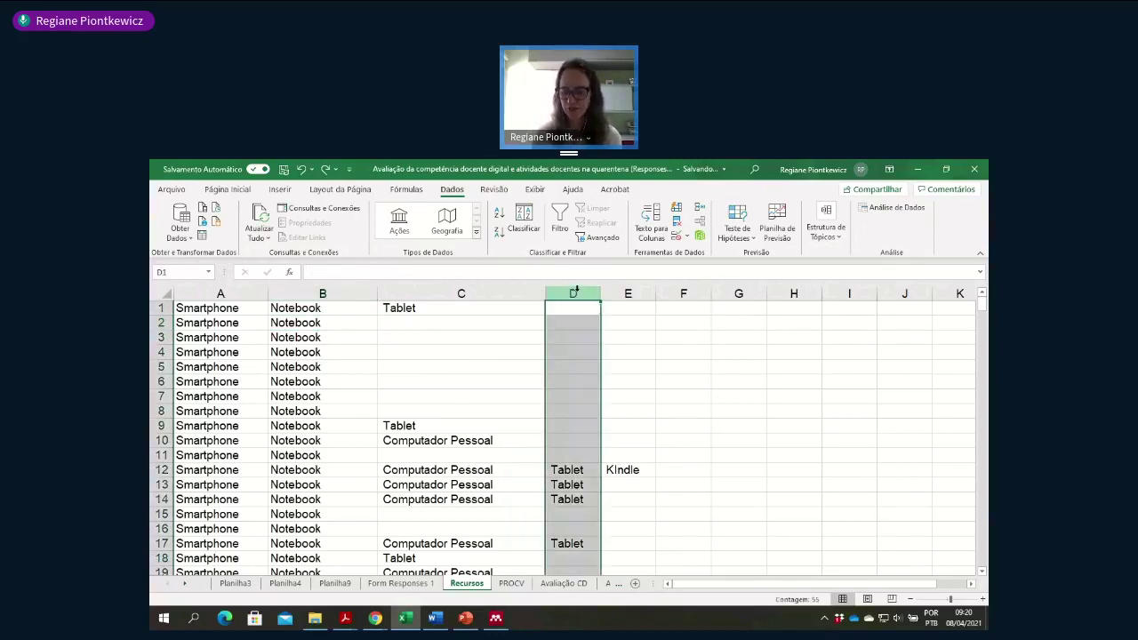
key(ctrl+plus)
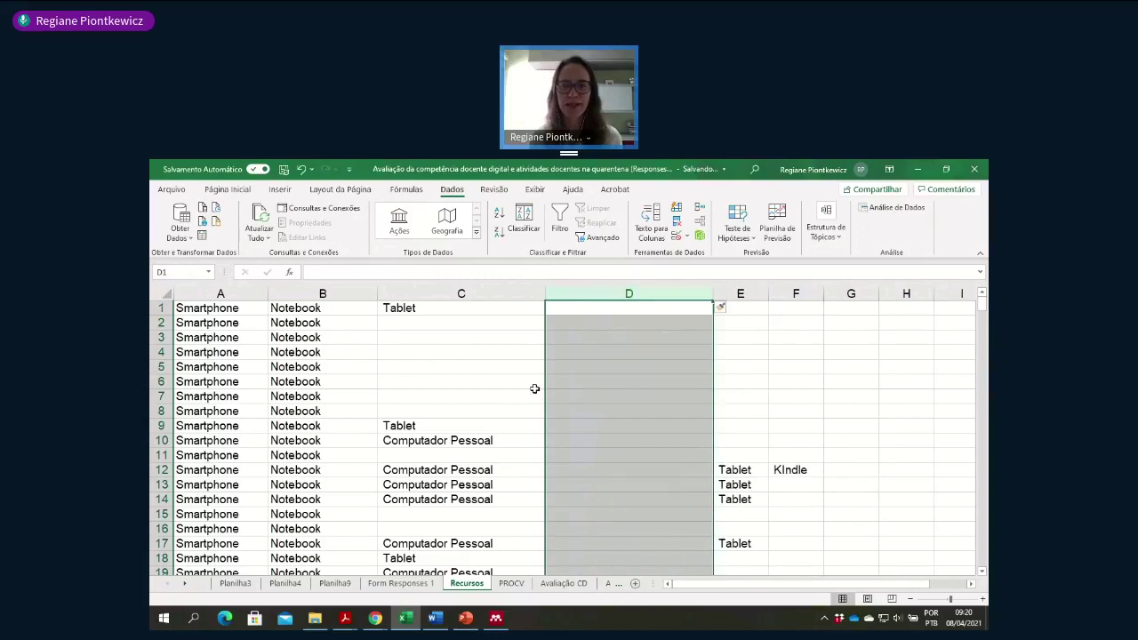
click(558, 423)
click(569, 303)
- Enter the formula =ARRUMAR(C1) in cell D1 to trim the third resource entry
text(=arur)
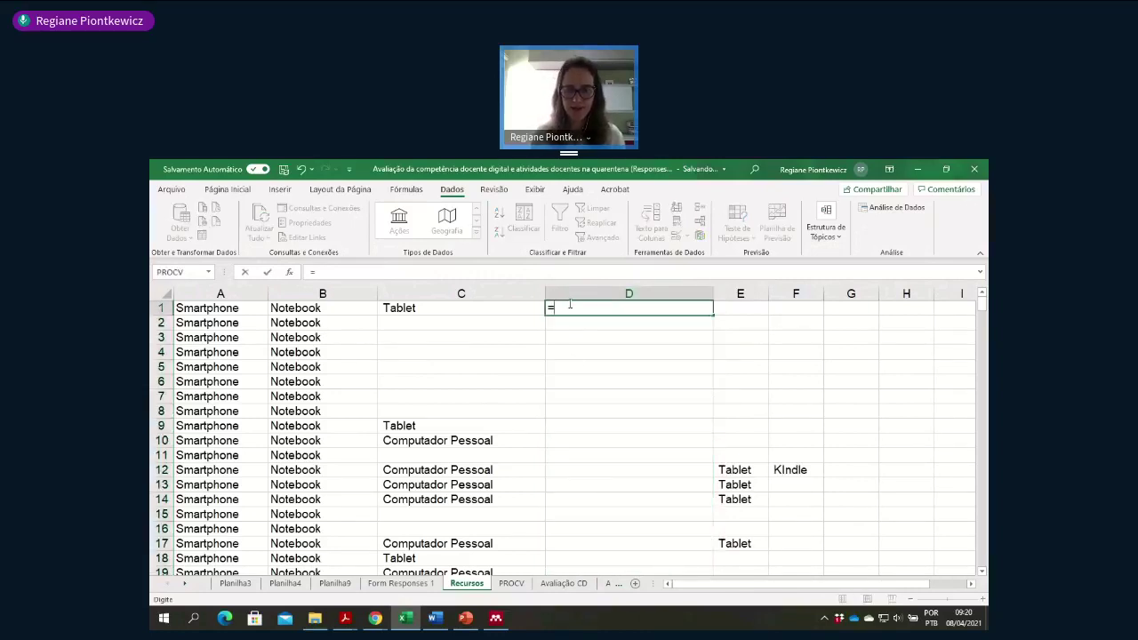
key(BackSpace)
key(BackSpace)
text(ru)
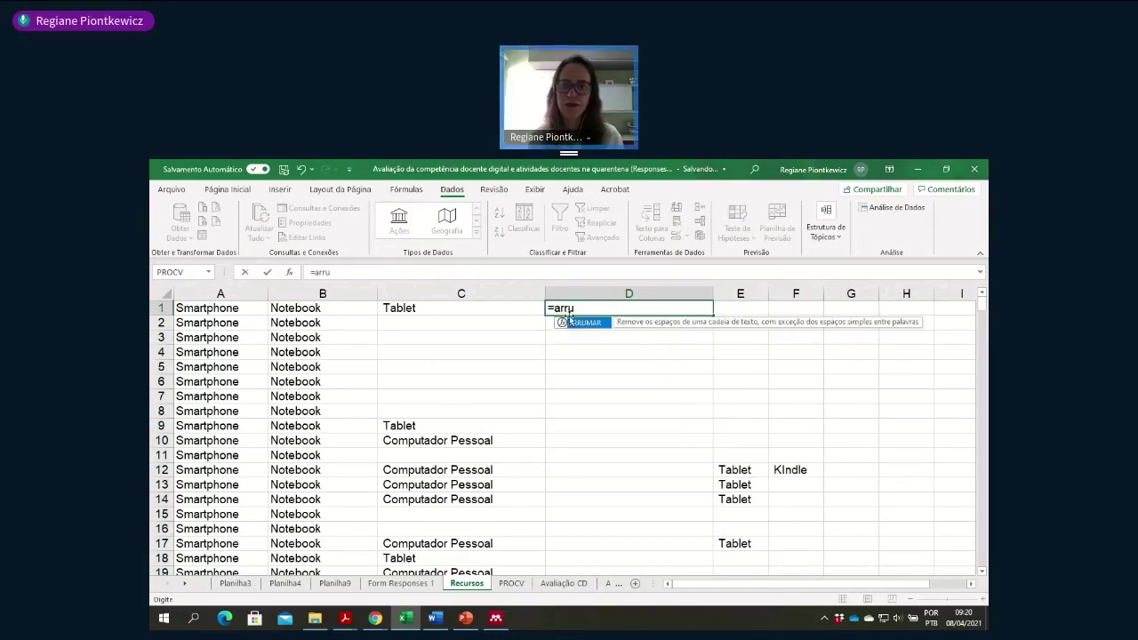
double_click(576, 324)
click(478, 305)
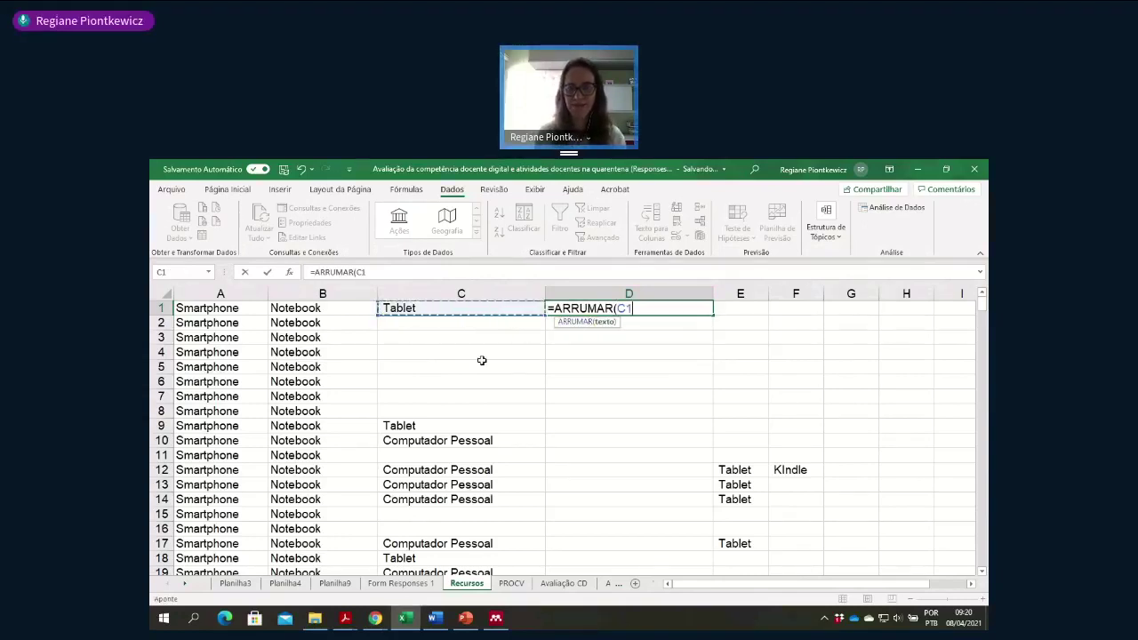
key(Return)
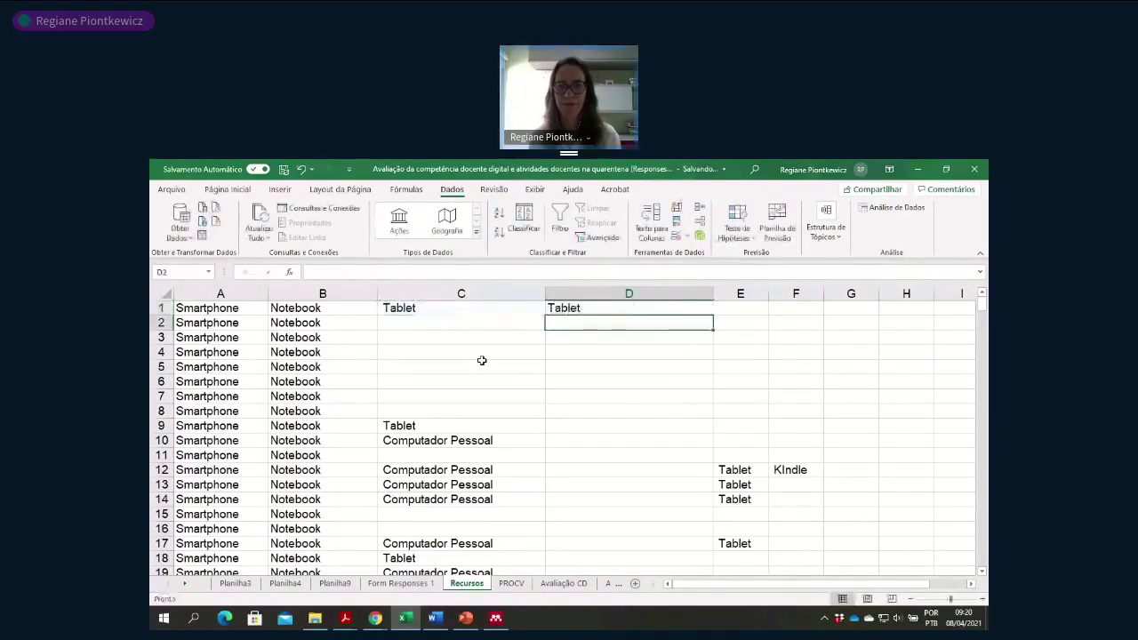
- Fill the ARRUMAR formula from D1 down column D to the end of the data and check cell D13
click(686, 310)
double_click(712, 316)
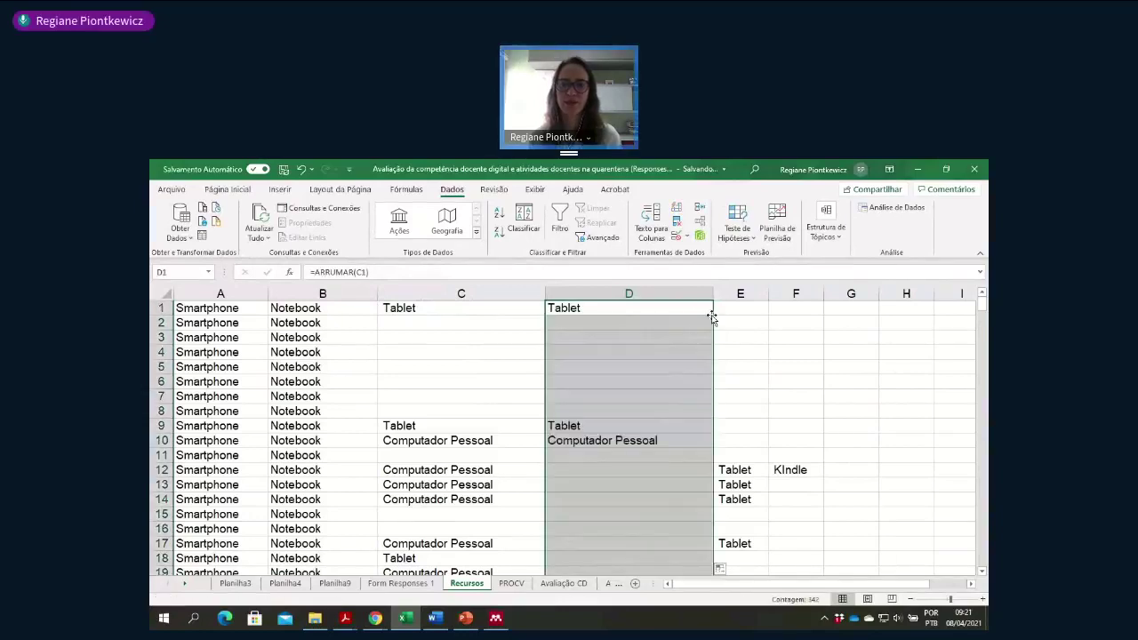
click(573, 481)
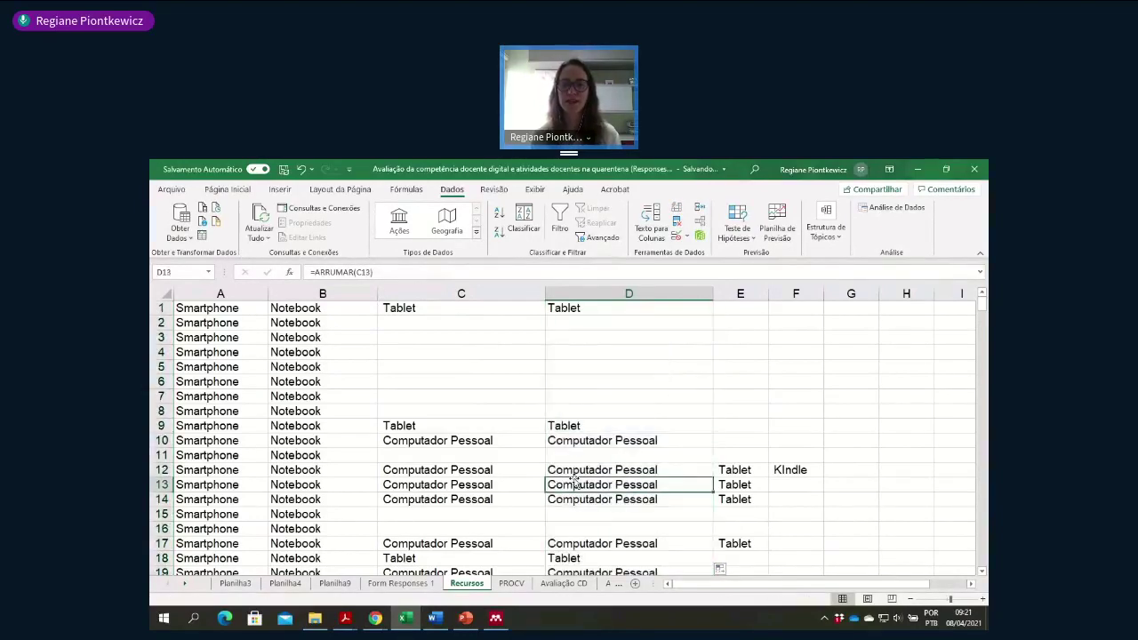
- Convert the formulas in column D to plain values in place and delete the original untrimmed column C
click(611, 293)
key(ctrl+c)
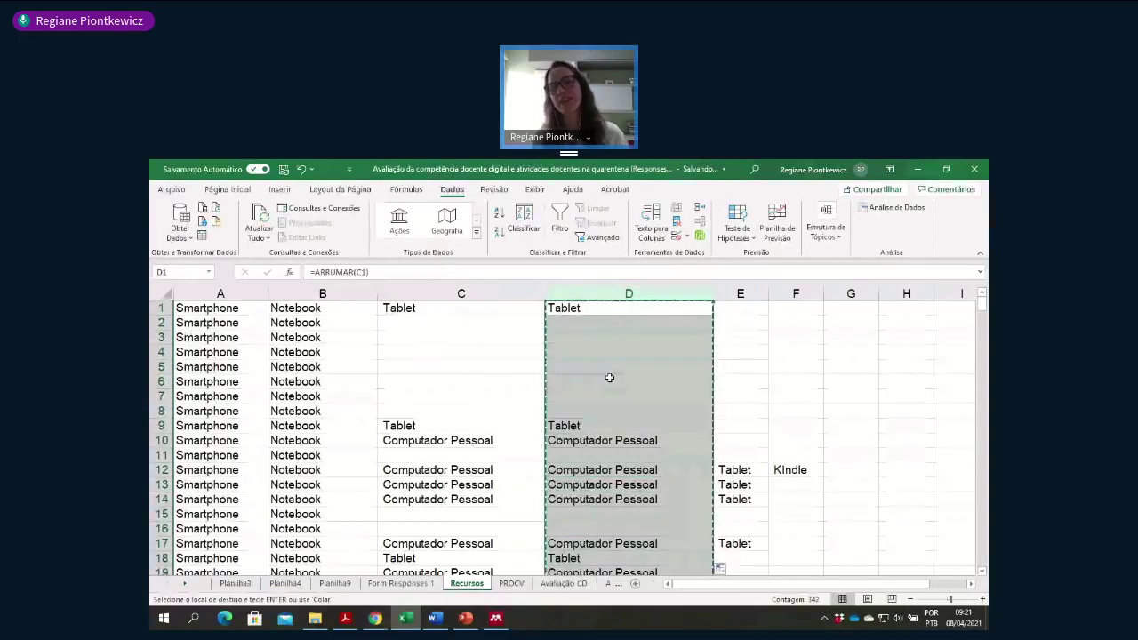
right_click(612, 352)
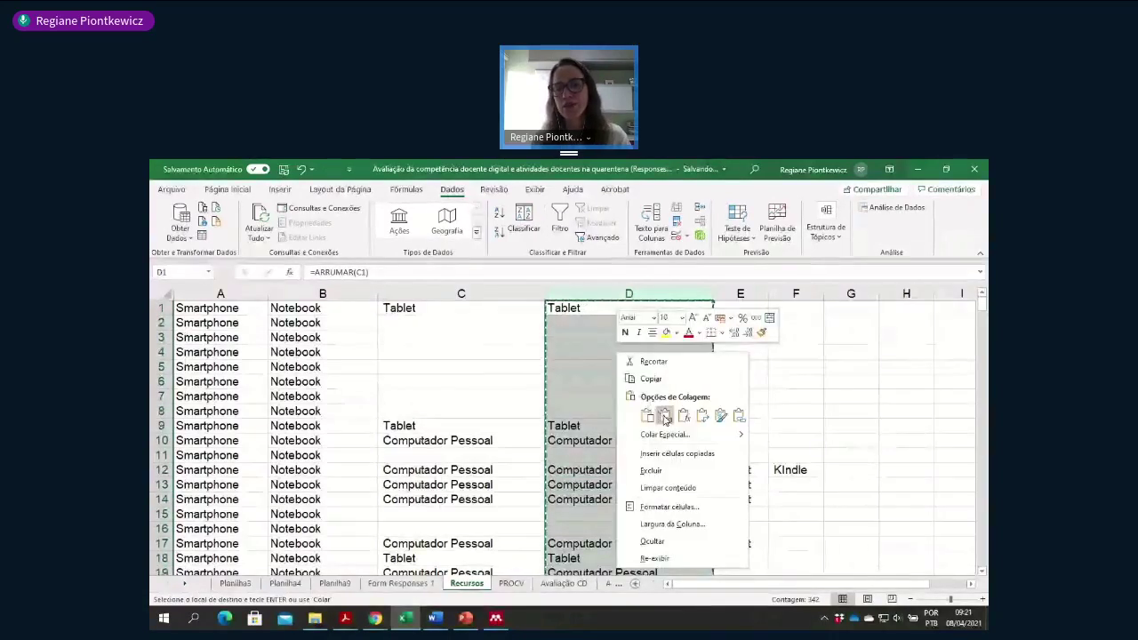
click(666, 422)
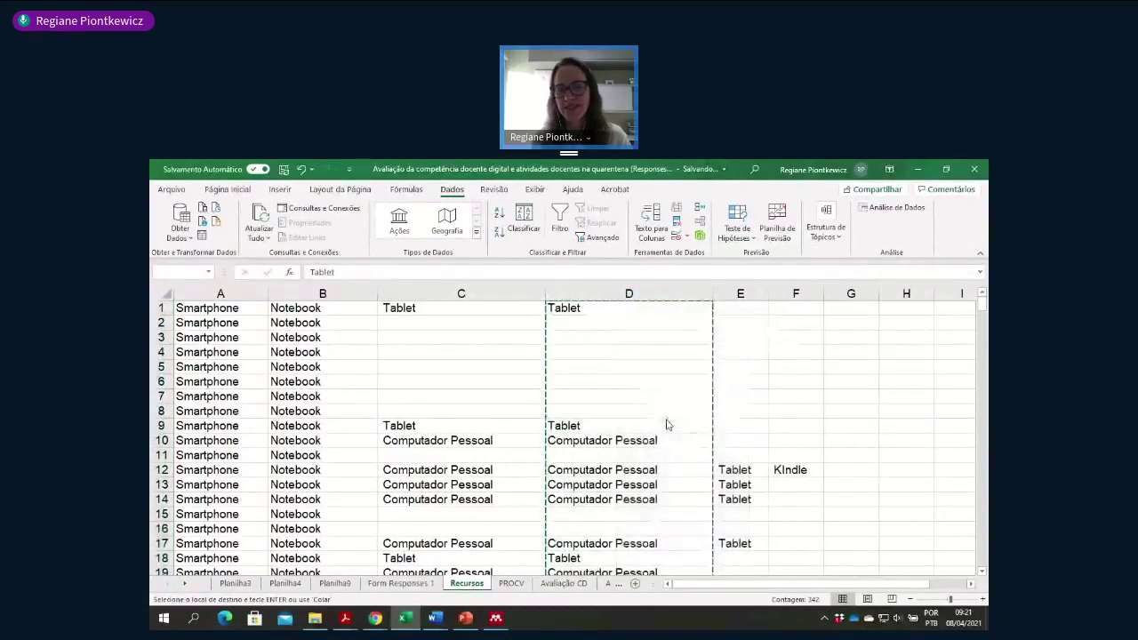
click(656, 440)
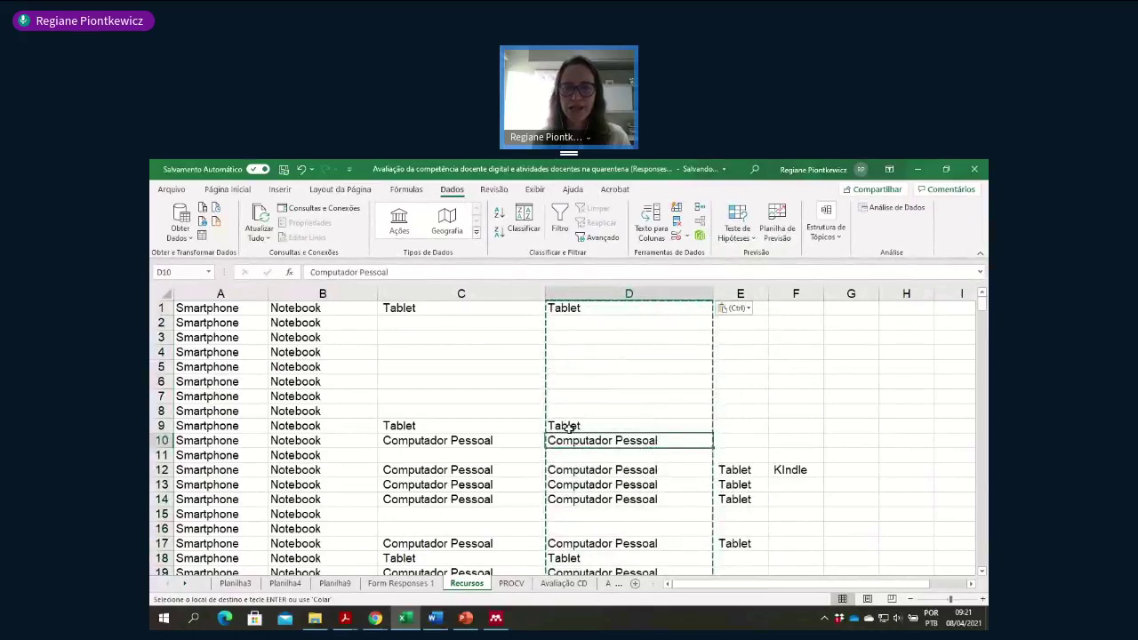
click(489, 291)
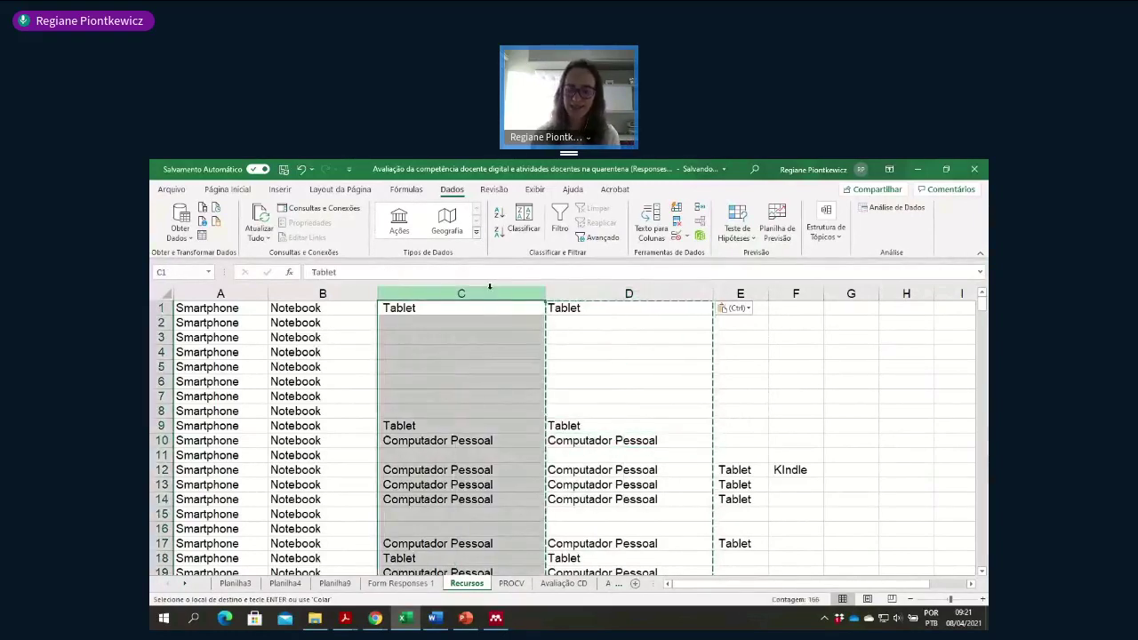
key(ctrl+minus)
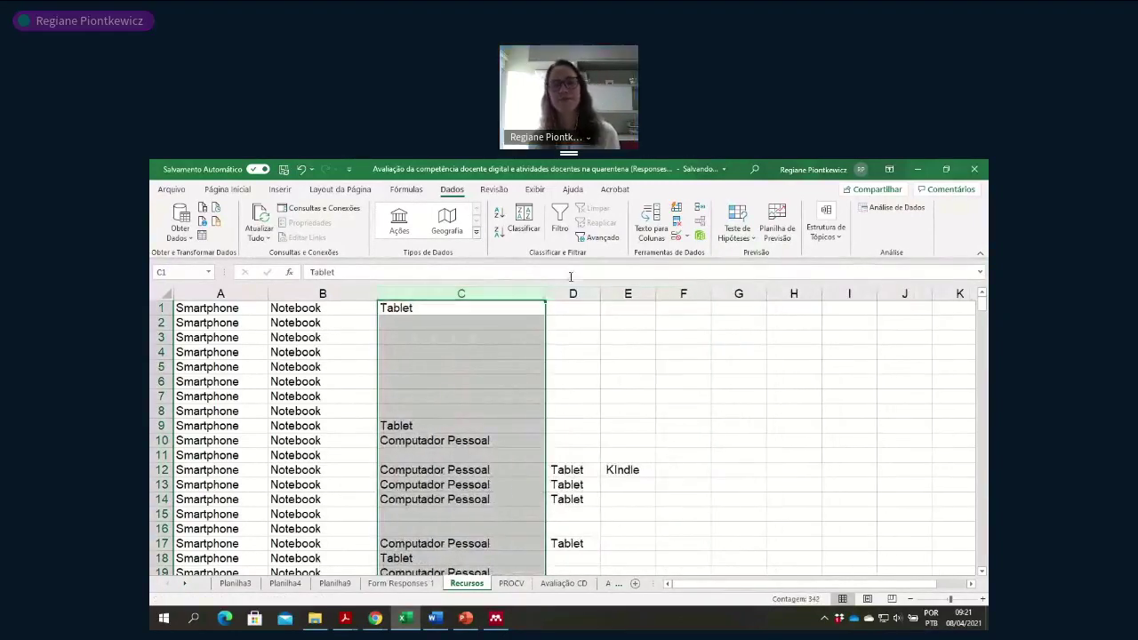
- Insert an empty column E between the fourth and fifth resource columns
click(588, 348)
click(627, 291)
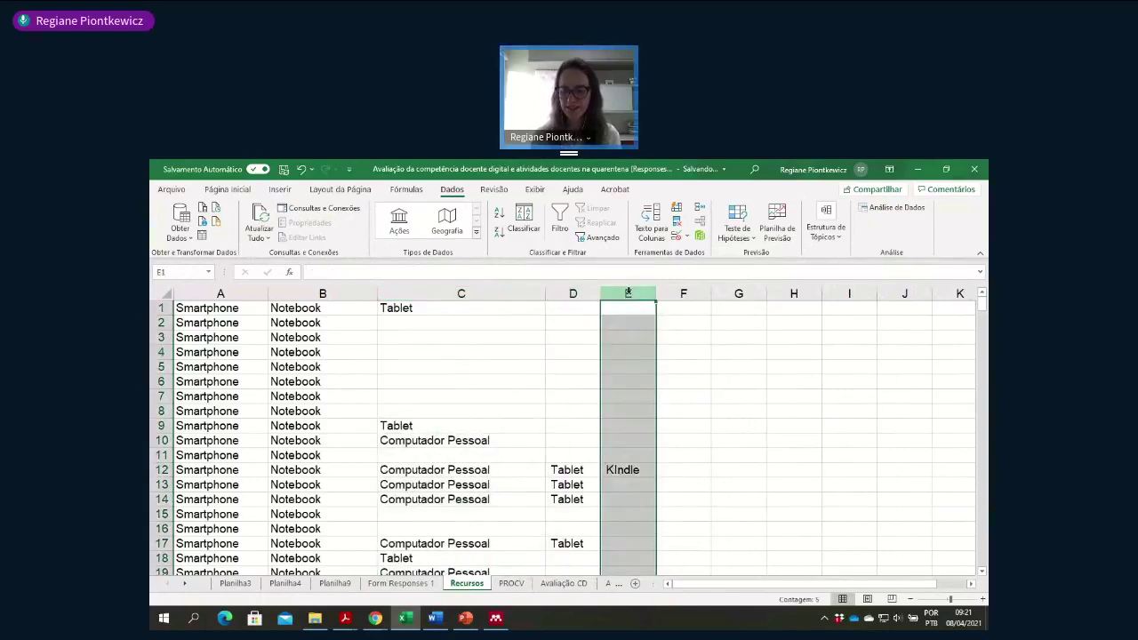
key(ctrl+plus)
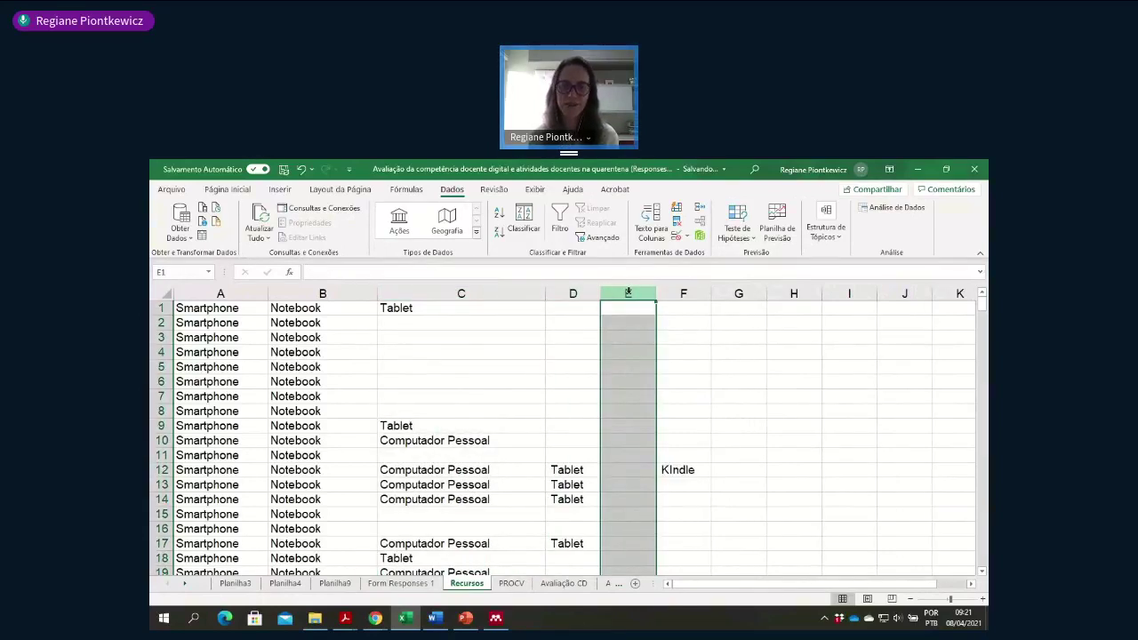
click(574, 293)
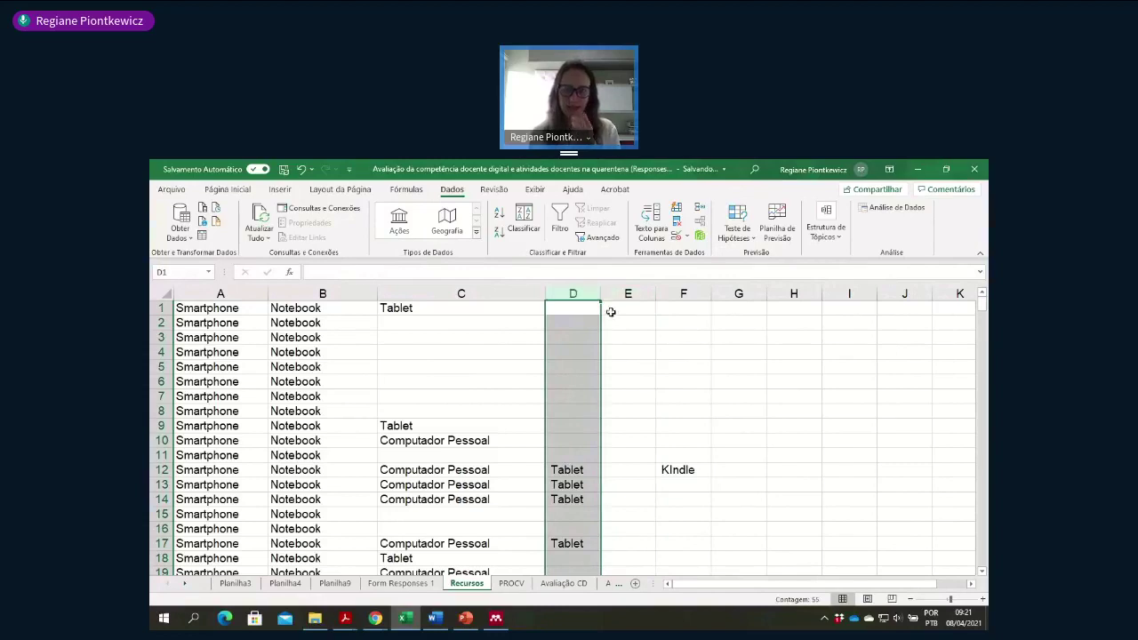
- Enter the formula =ARRUMAR(D1) in cell E1 to trim the fourth resource entry
click(617, 308)
text(=arrumar)
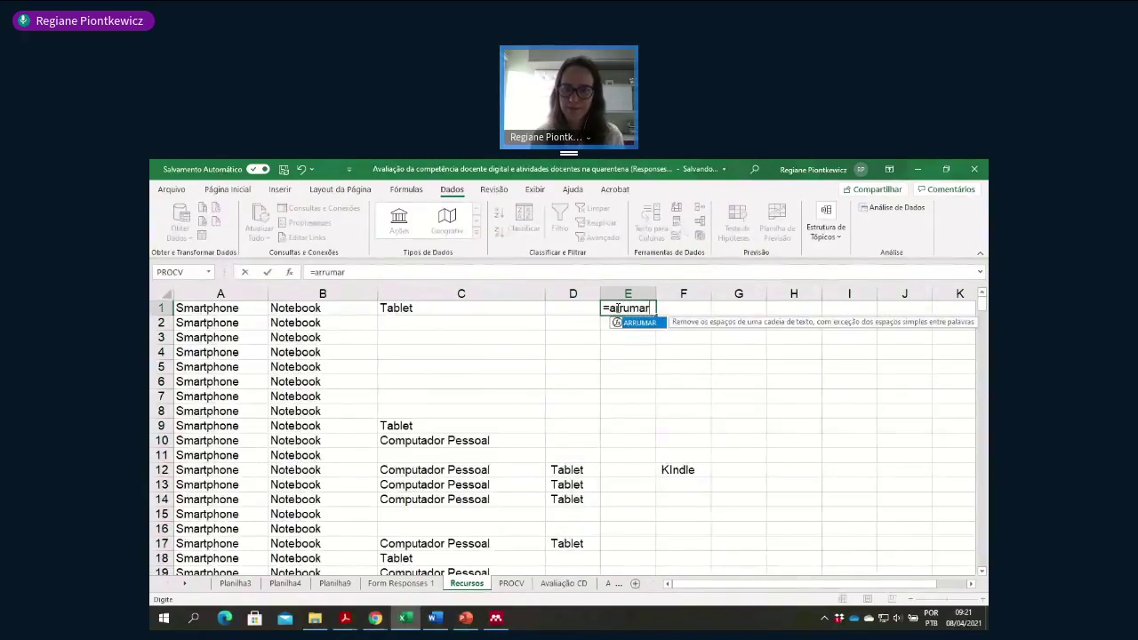
double_click(640, 321)
click(583, 306)
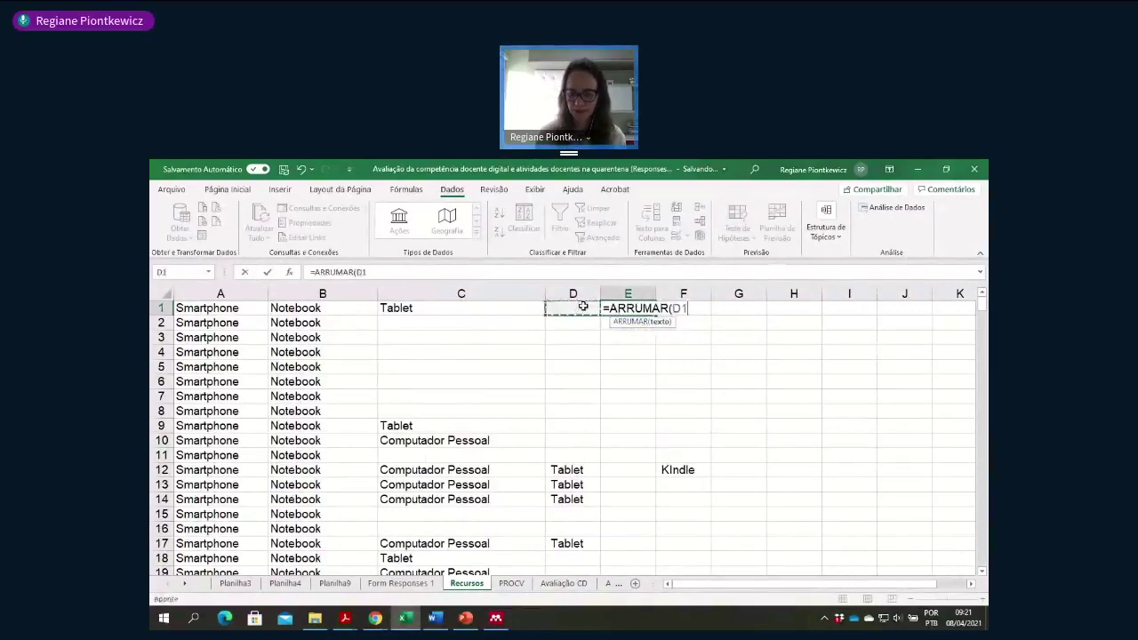
text())
key(Return)
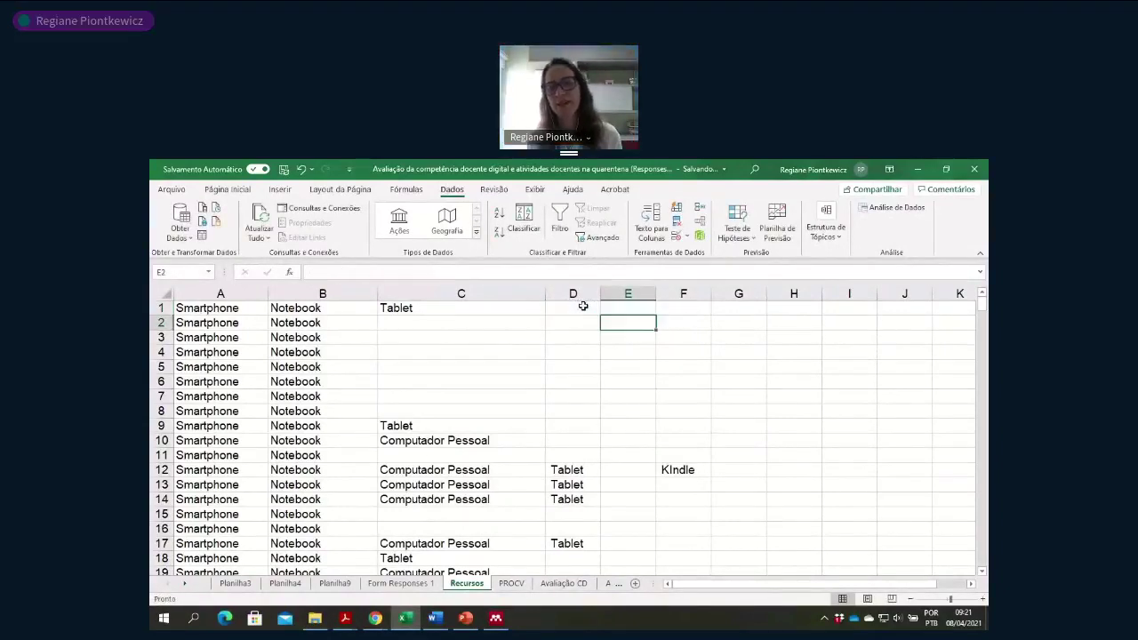
- Fill the ARRUMAR formula from E1 down column E to the end of the data
click(626, 310)
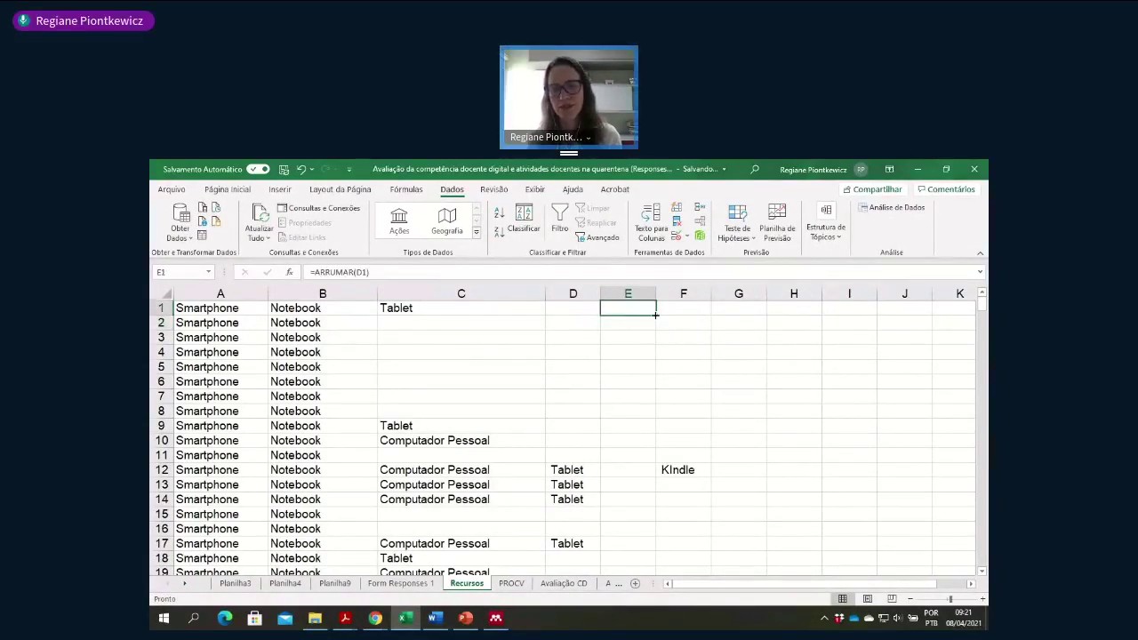
drag(655, 315, 659, 550)
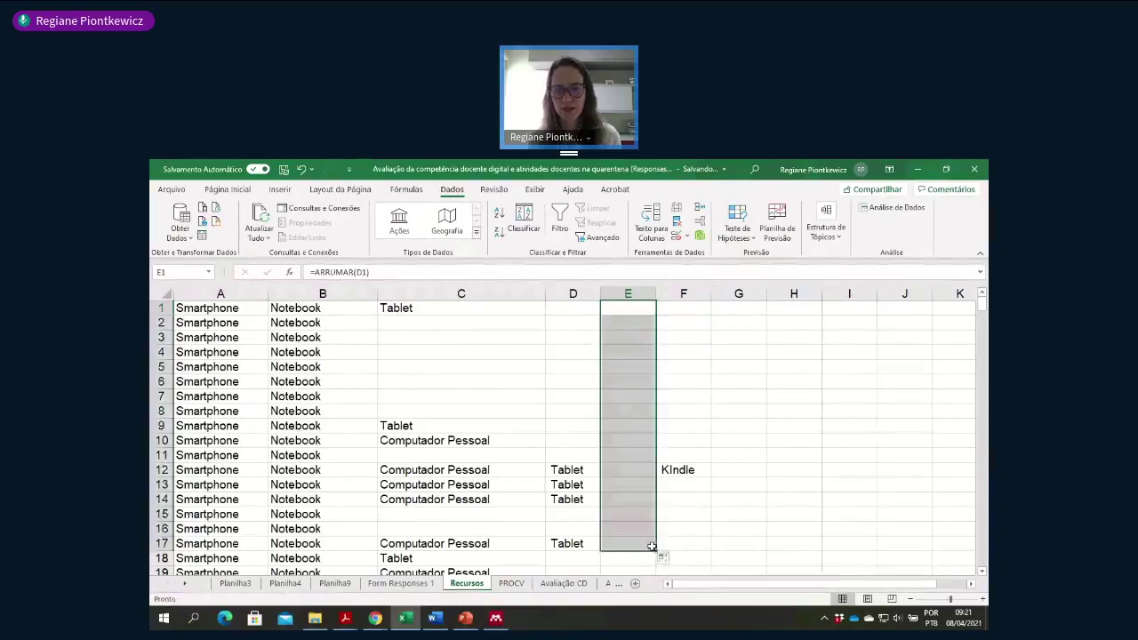
double_click(656, 550)
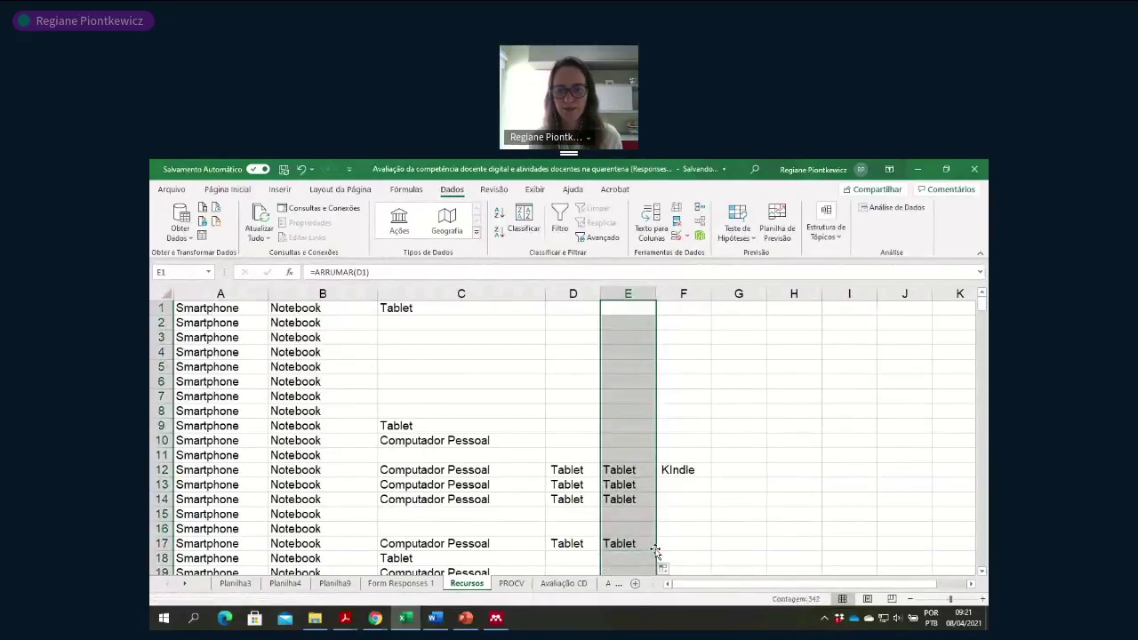
scroll(655, 548, down, 6)
scroll(654, 548, down, 3)
scroll(656, 546, up, 9)
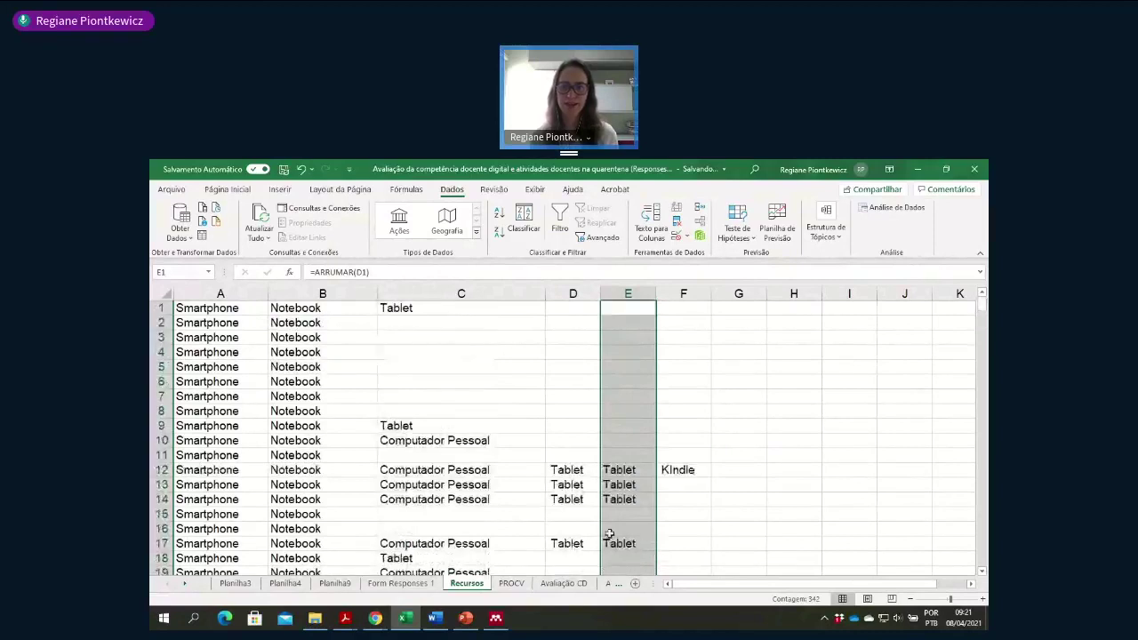
- Convert the formulas in column E to plain values in place and delete the original untrimmed column D
click(629, 295)
key(ctrl+c)
right_click(623, 345)
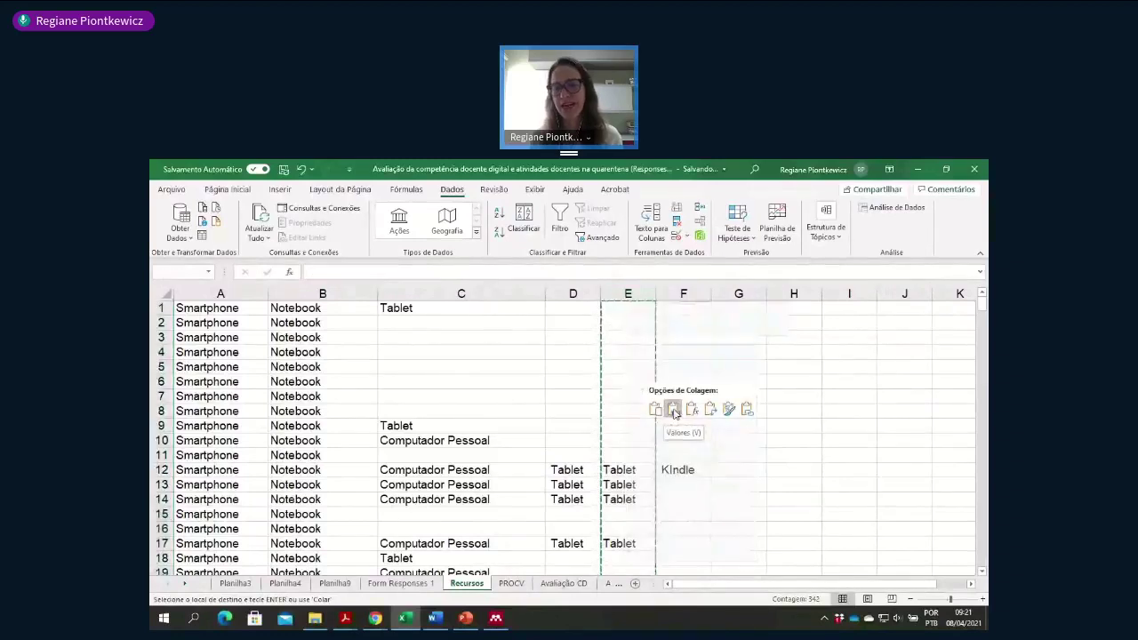
click(674, 410)
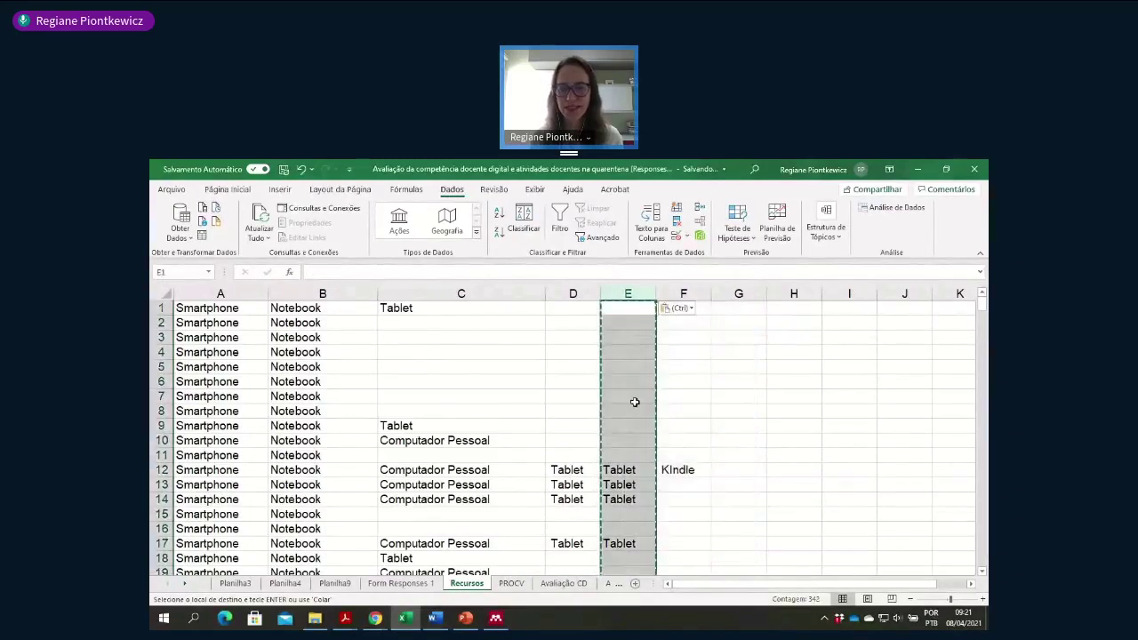
click(629, 397)
click(576, 294)
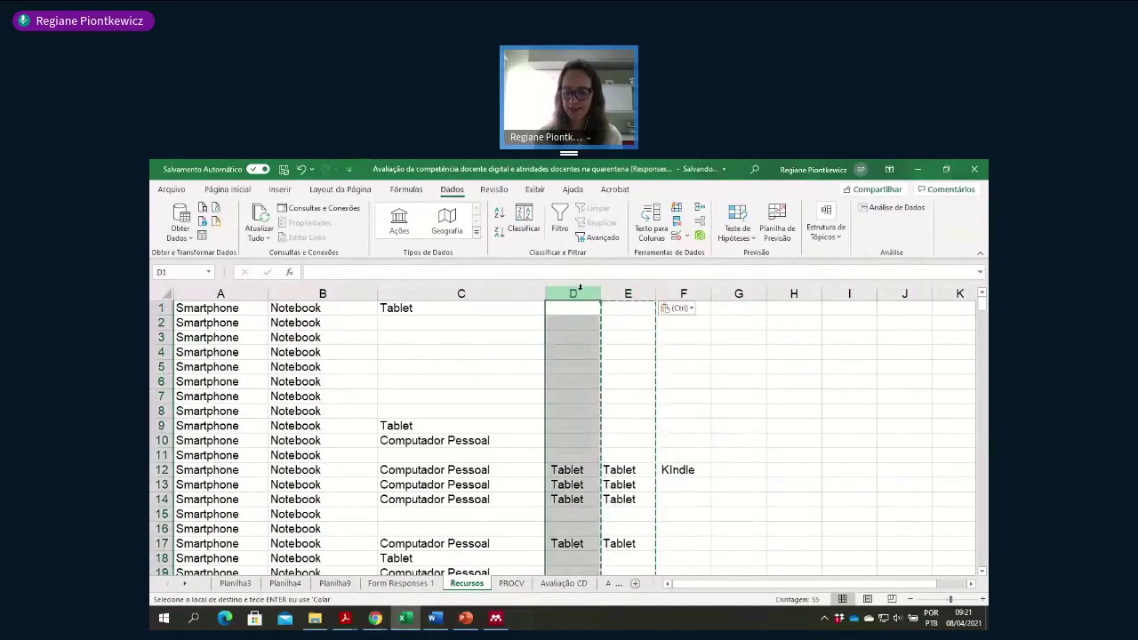
key(ctrl+minus)
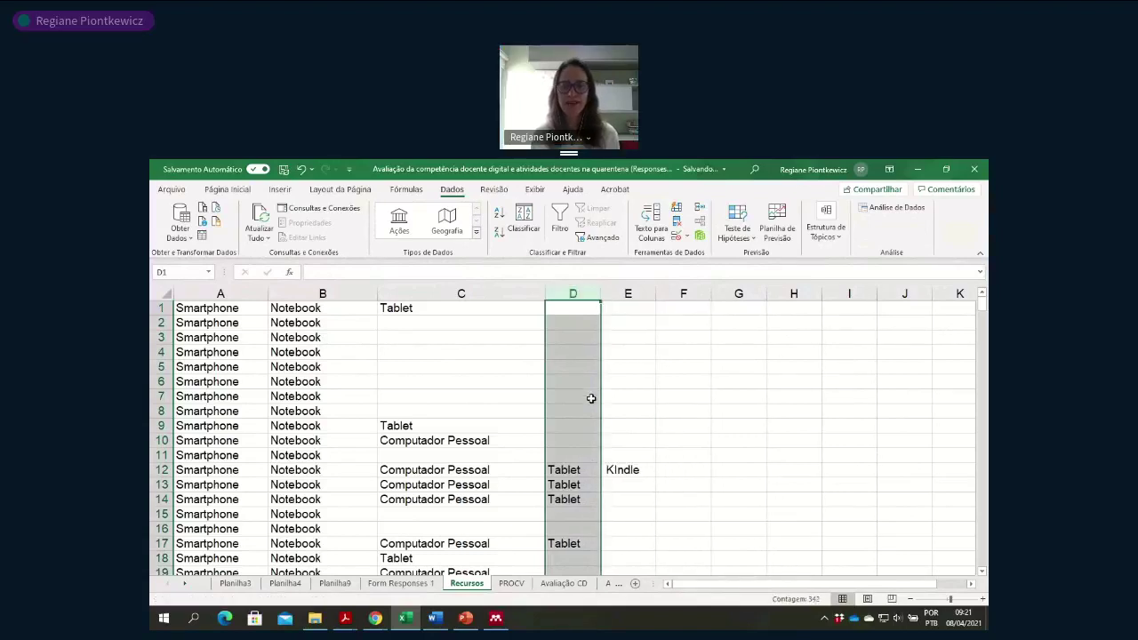
- Clear the contents of columns E through G, removing the leftover fifth resource entries
click(589, 397)
drag(628, 294, 765, 286)
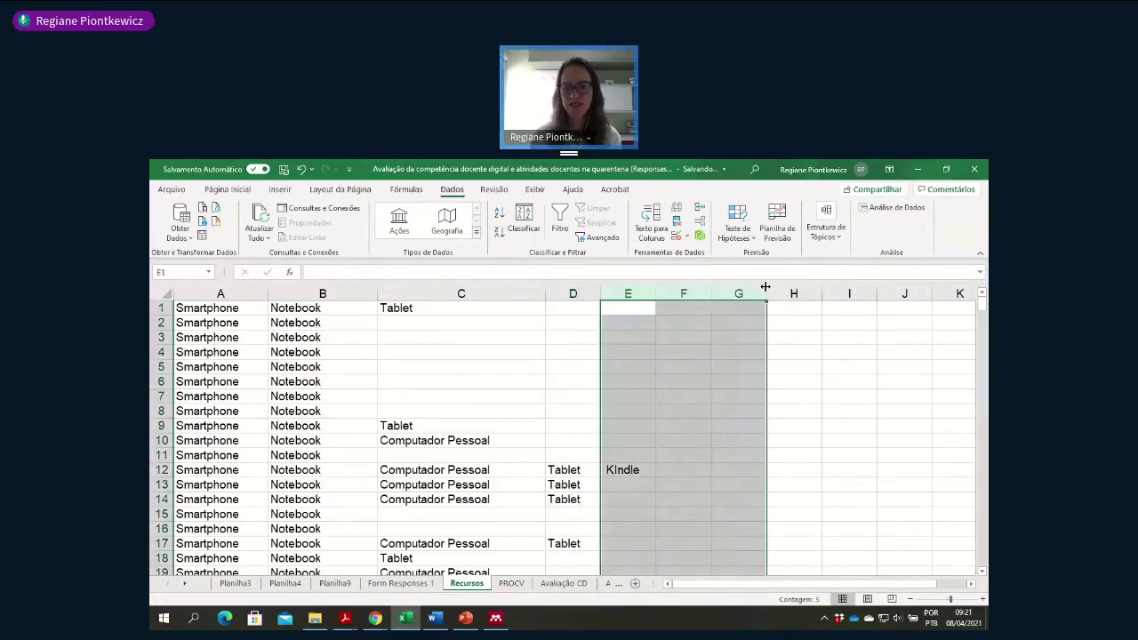
key(Delete)
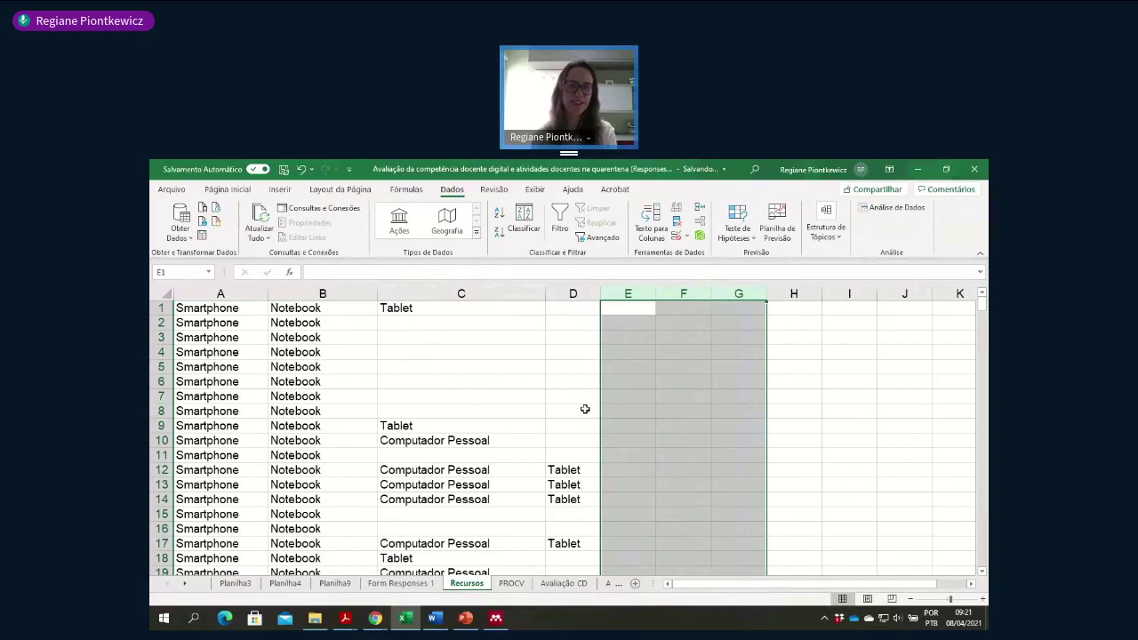
- Narrow columns B and C so they fit their resource entries more closely
click(477, 569)
click(376, 291)
drag(377, 291, 345, 291)
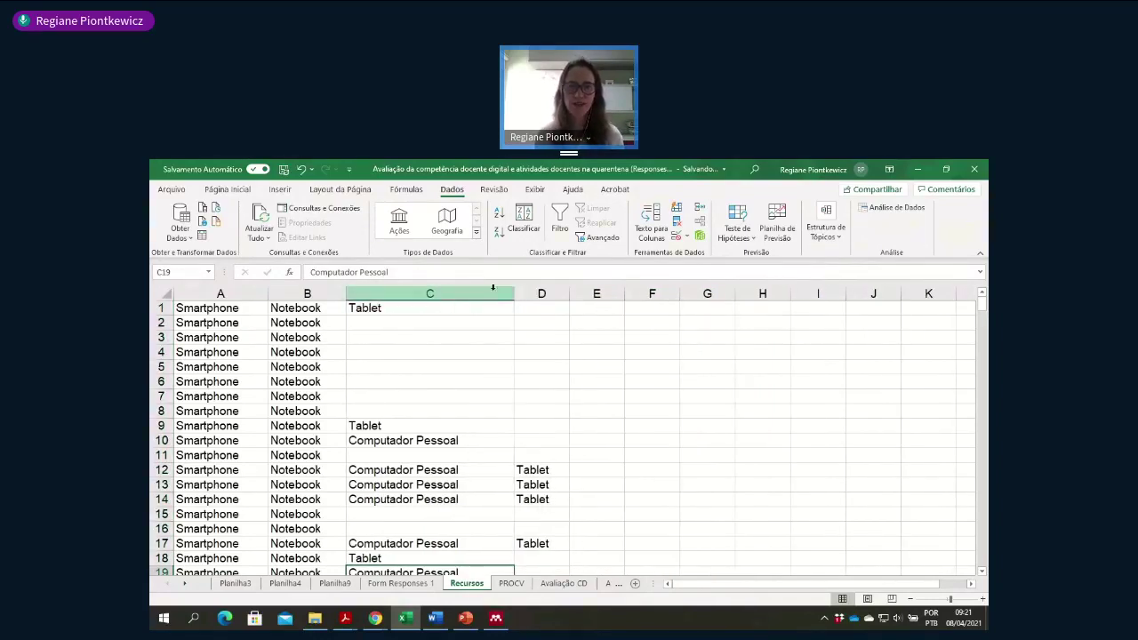
drag(510, 294, 488, 293)
click(364, 454)
click(278, 442)
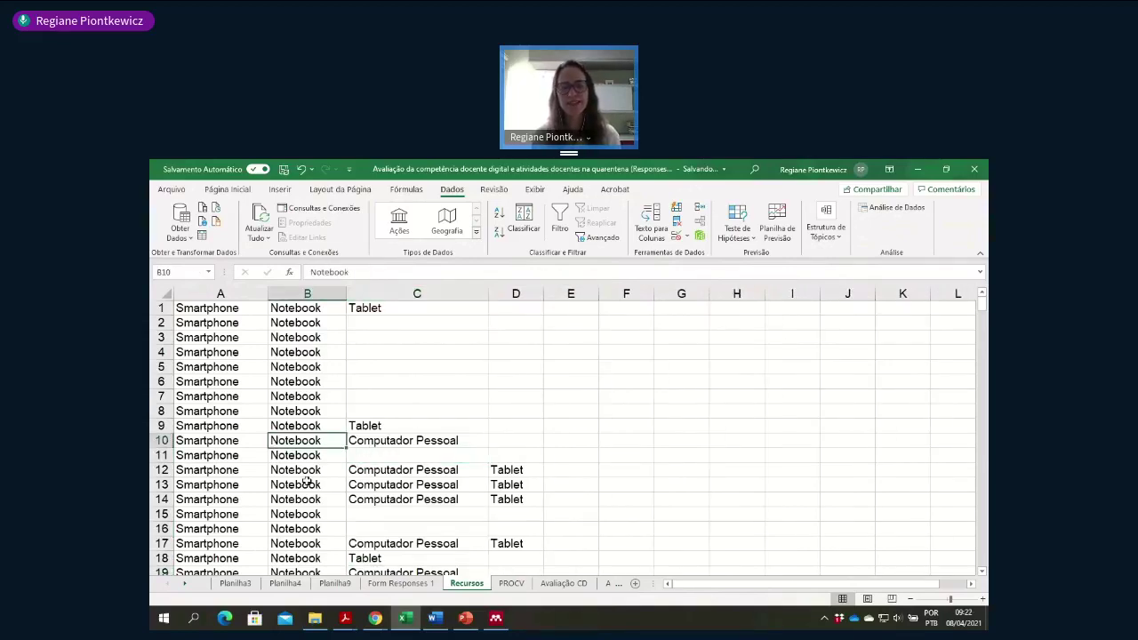
- List Smartphone, Notebook, Computador Pessoal and Tablet in cells A344 to A347 below the data, and widen column A to fit them
scroll(307, 483, down, 20)
scroll(307, 483, down, 9)
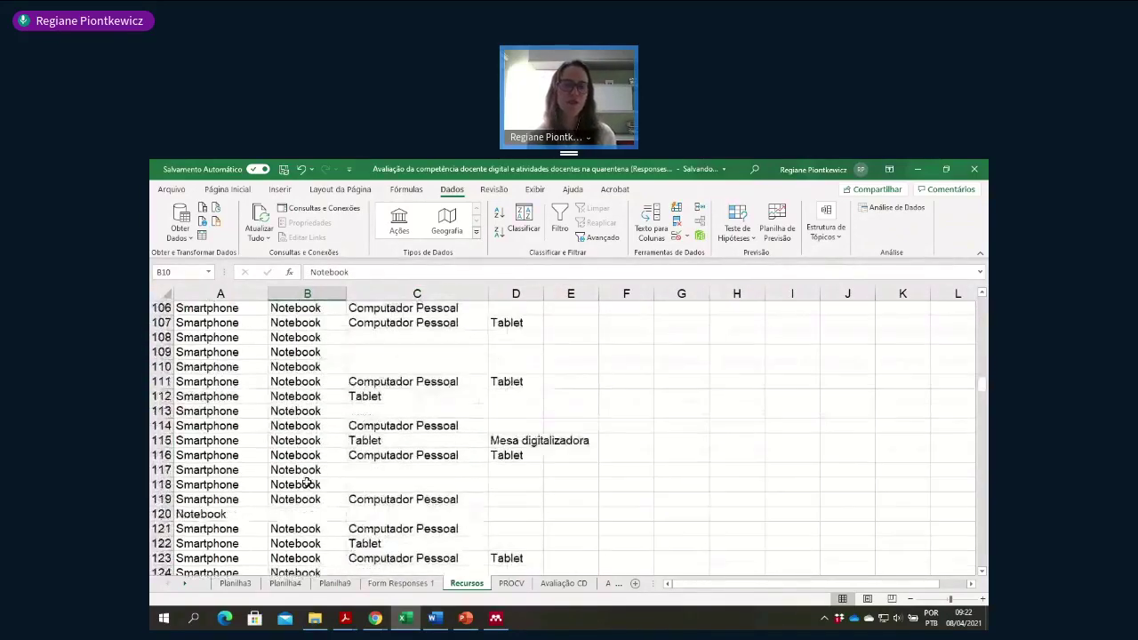
click(302, 485)
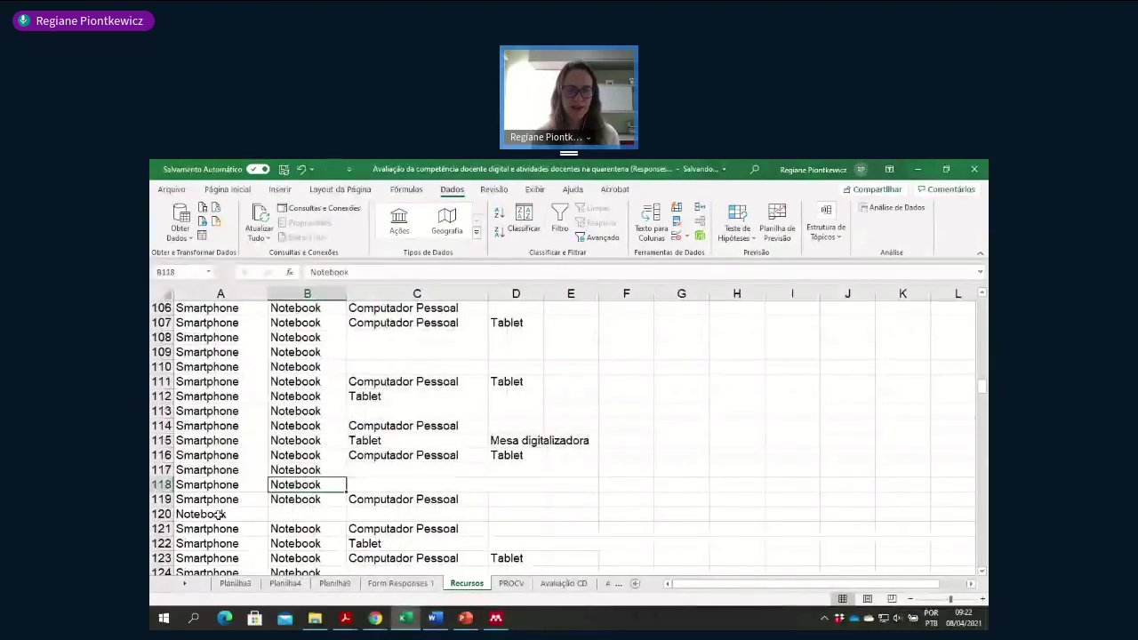
click(217, 514)
key(ctrl+Down)
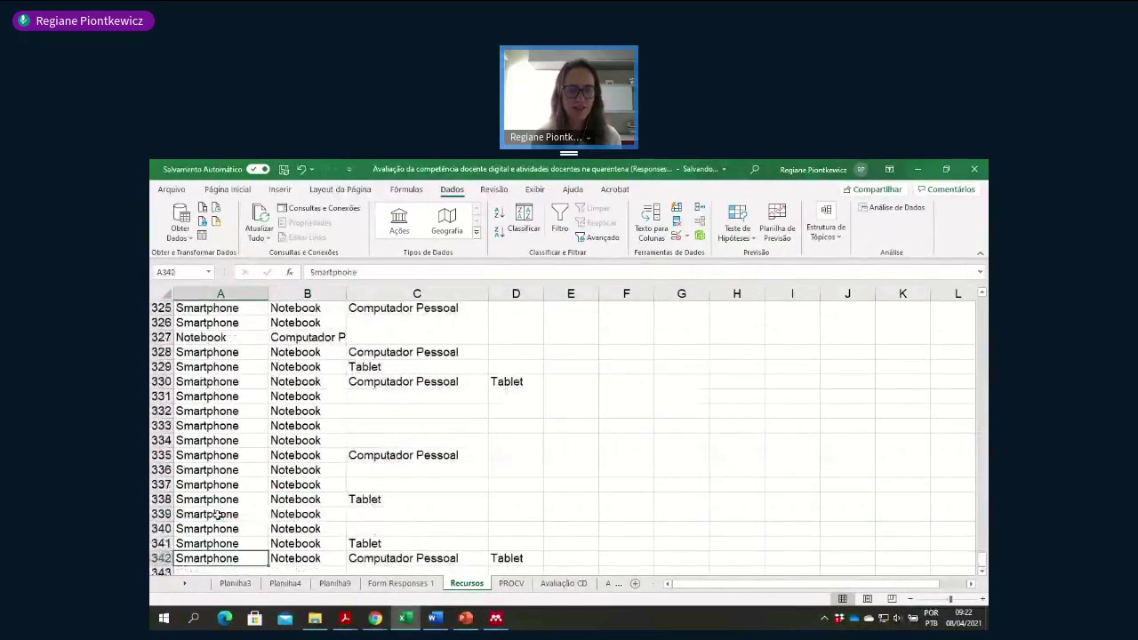
scroll(218, 514, down, 3)
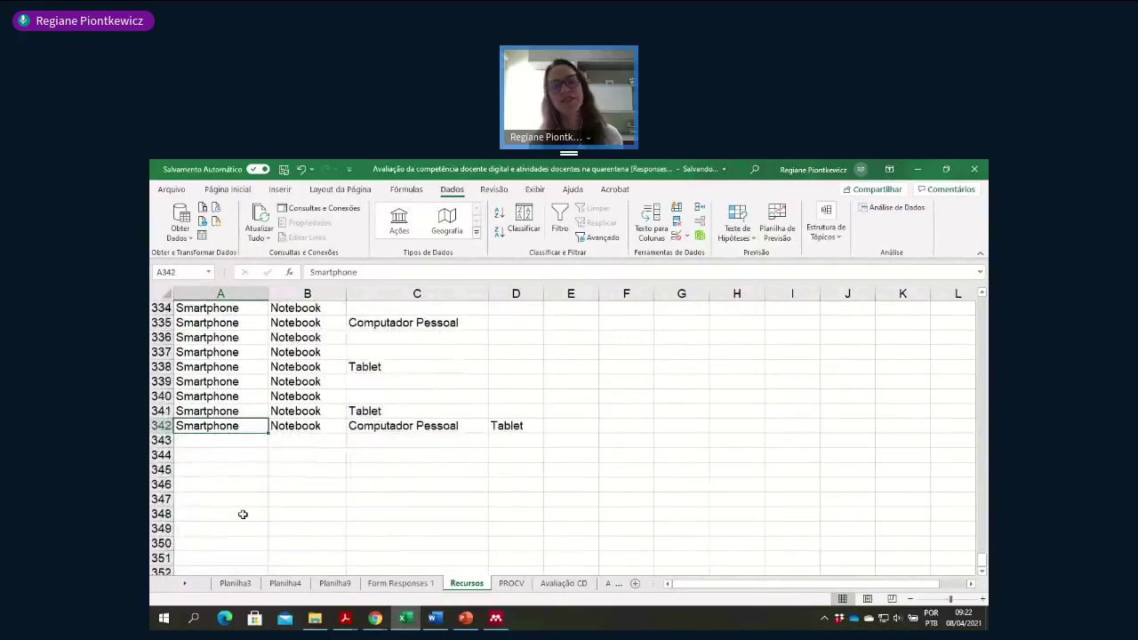
click(233, 454)
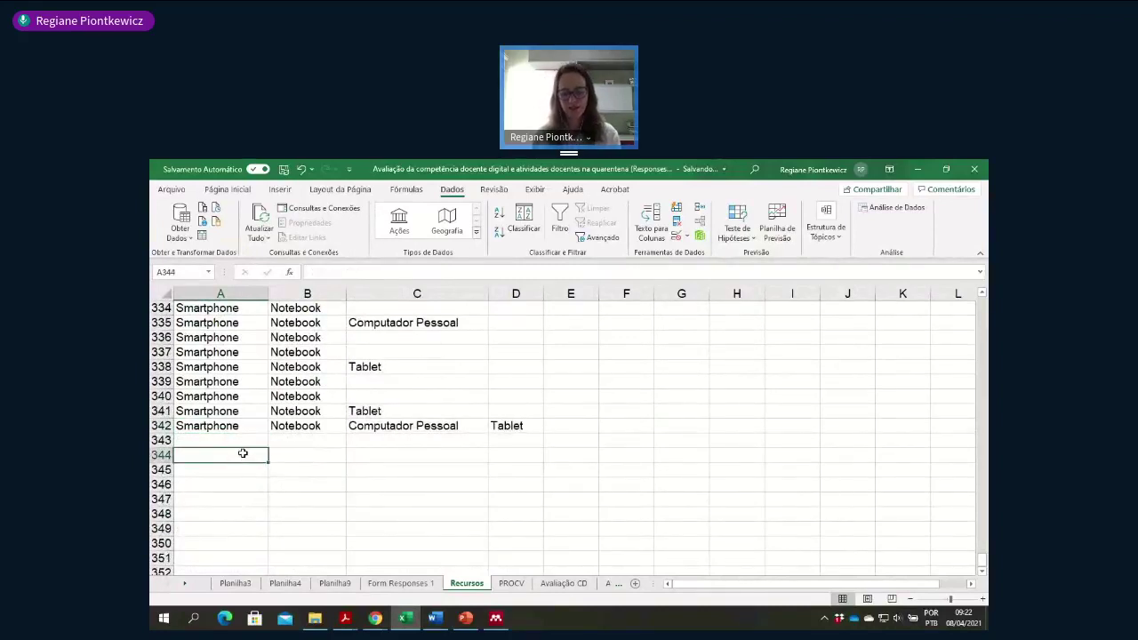
text(Smartphone)
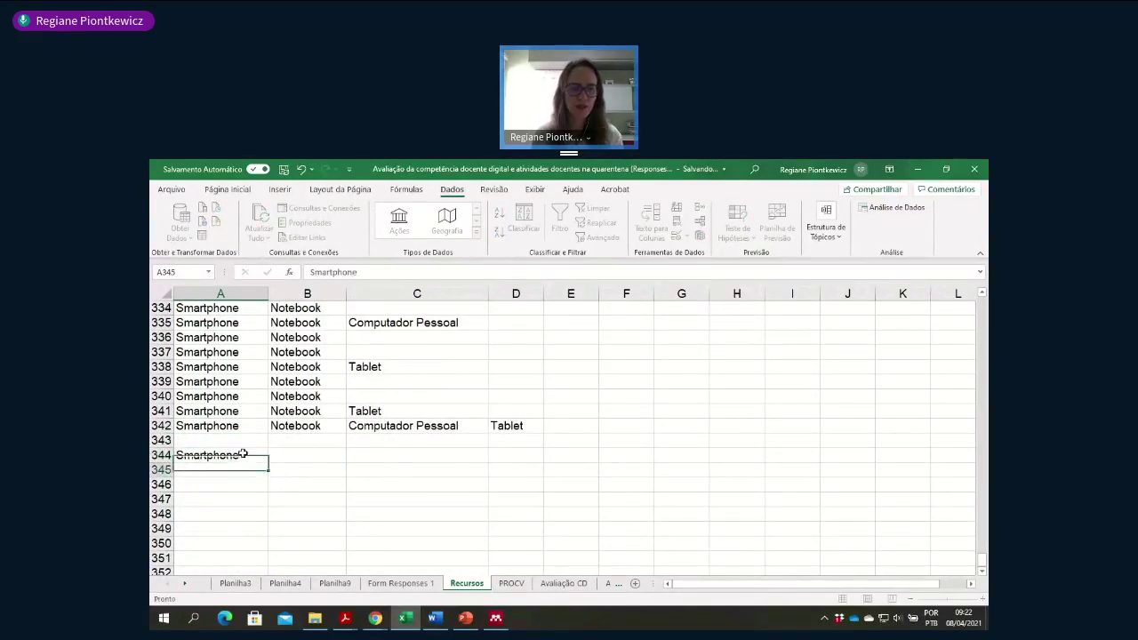
key(Return)
text(Notebook)
key(Return)
text(Computador Pessoal)
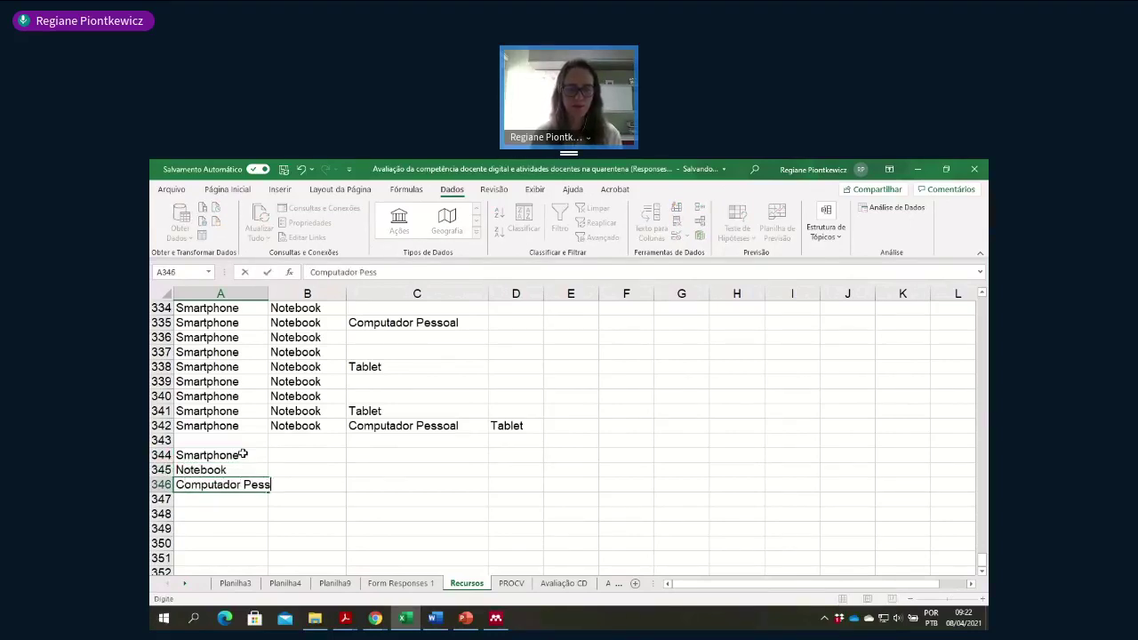
key(Return)
text(Tablet)
key(Return)
drag(268, 293, 300, 293)
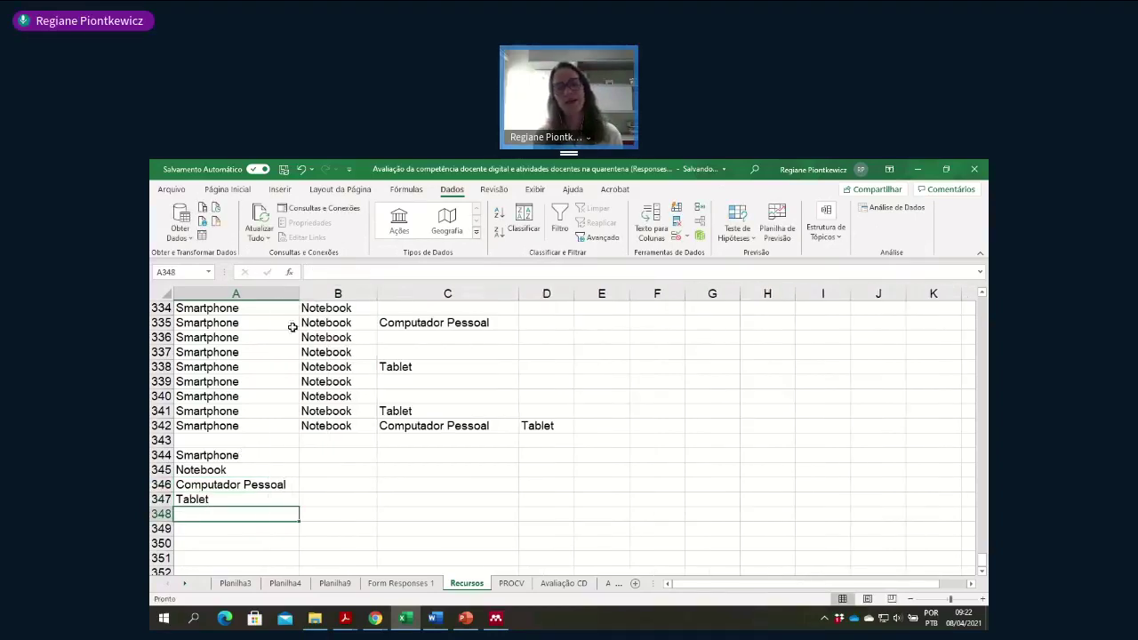
- Start a CONT.SE function in cell B344, beside the Smartphone label, and open its arguments
click(335, 452)
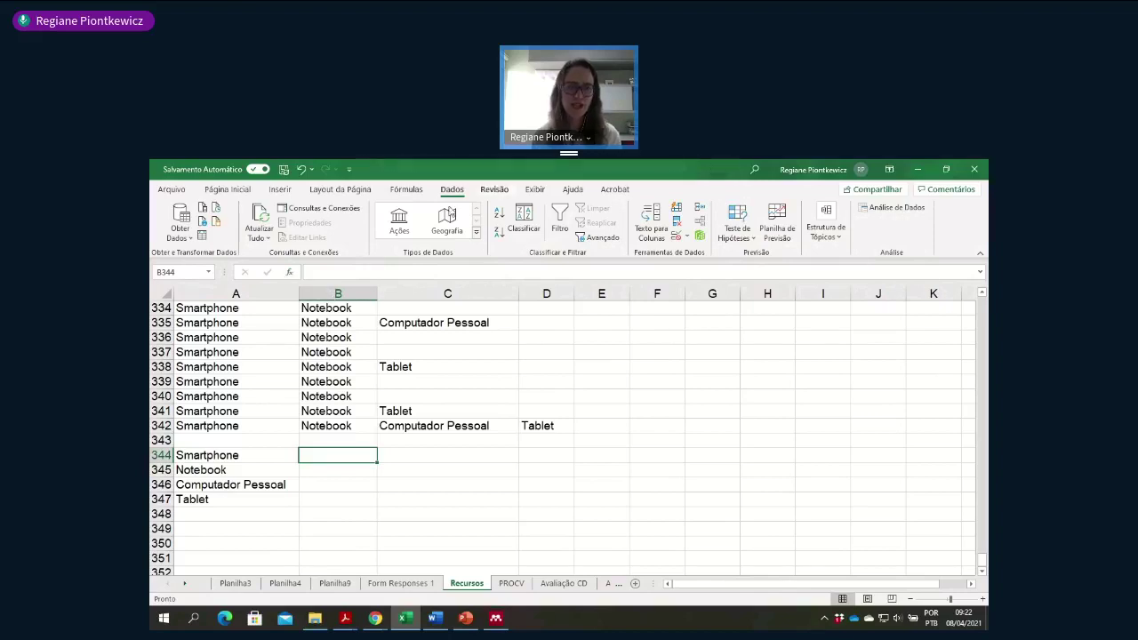
click(290, 273)
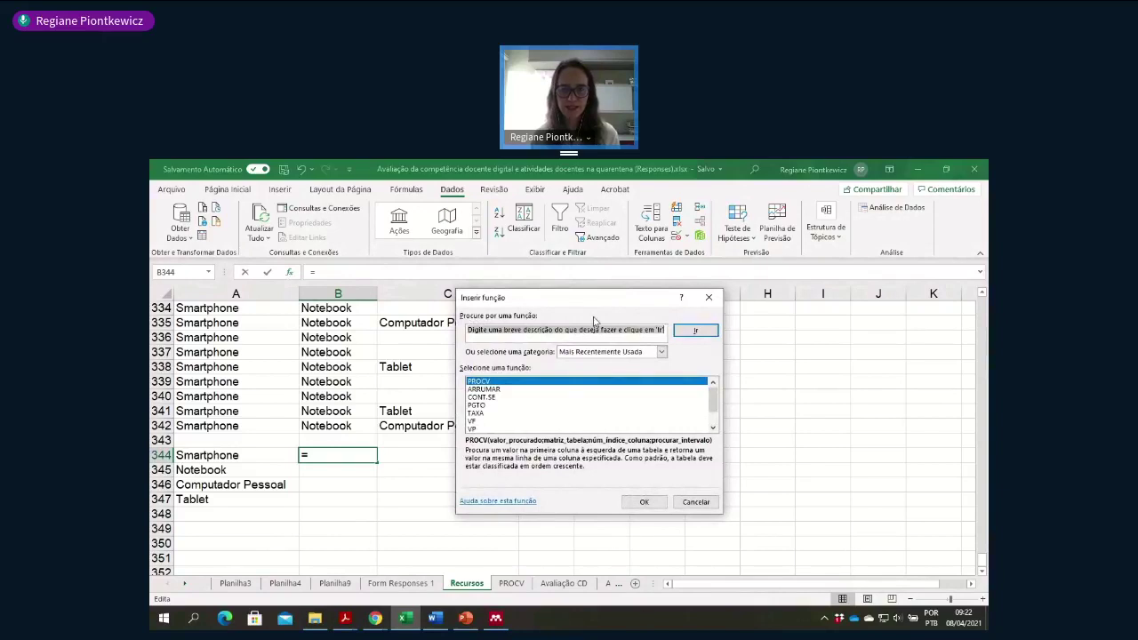
text(cont.se)
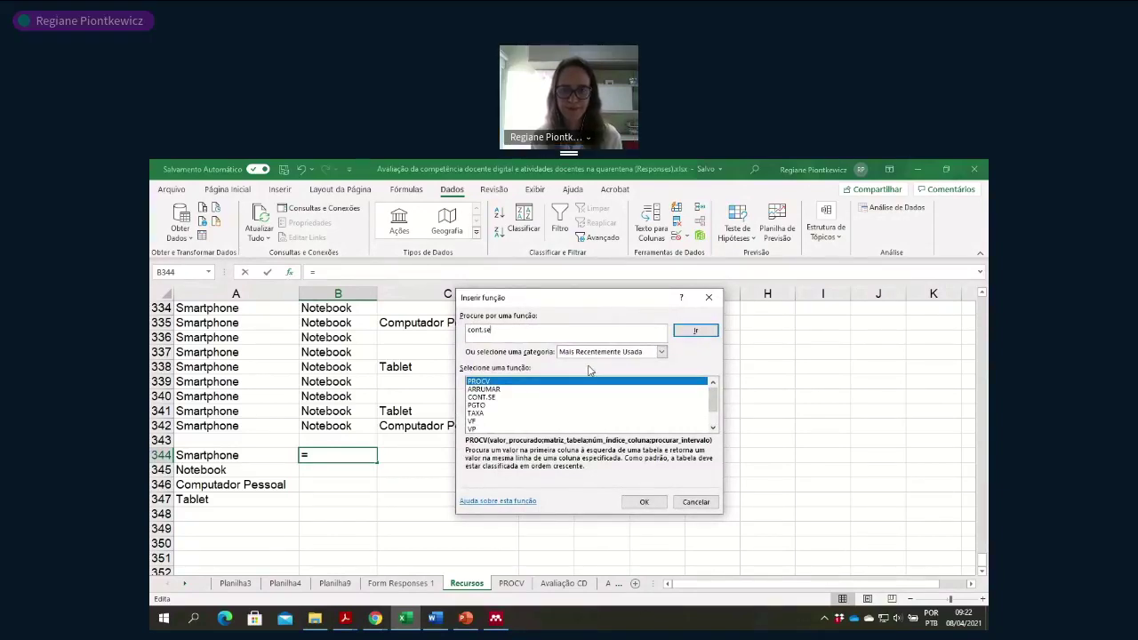
click(487, 397)
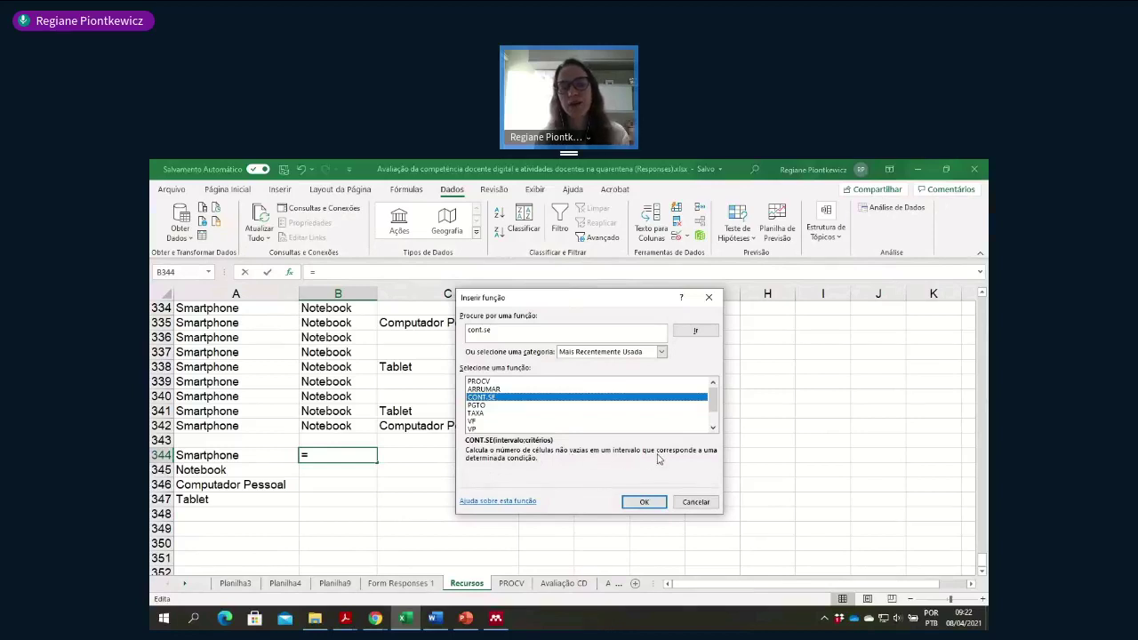
click(644, 502)
- Set the CONT.SE interval to A1:D342, covering all four resource columns, and make the criteria argument ready for entry
drag(620, 334, 589, 488)
scroll(378, 411, up, 20)
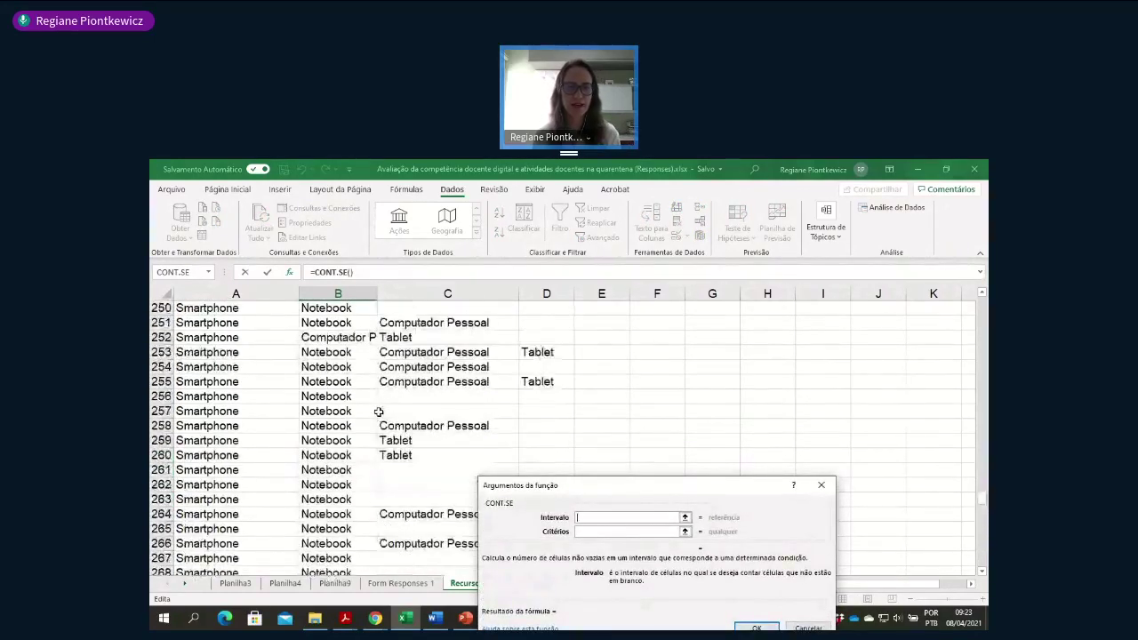
scroll(364, 409, up, 15)
drag(984, 448, 983, 302)
click(244, 307)
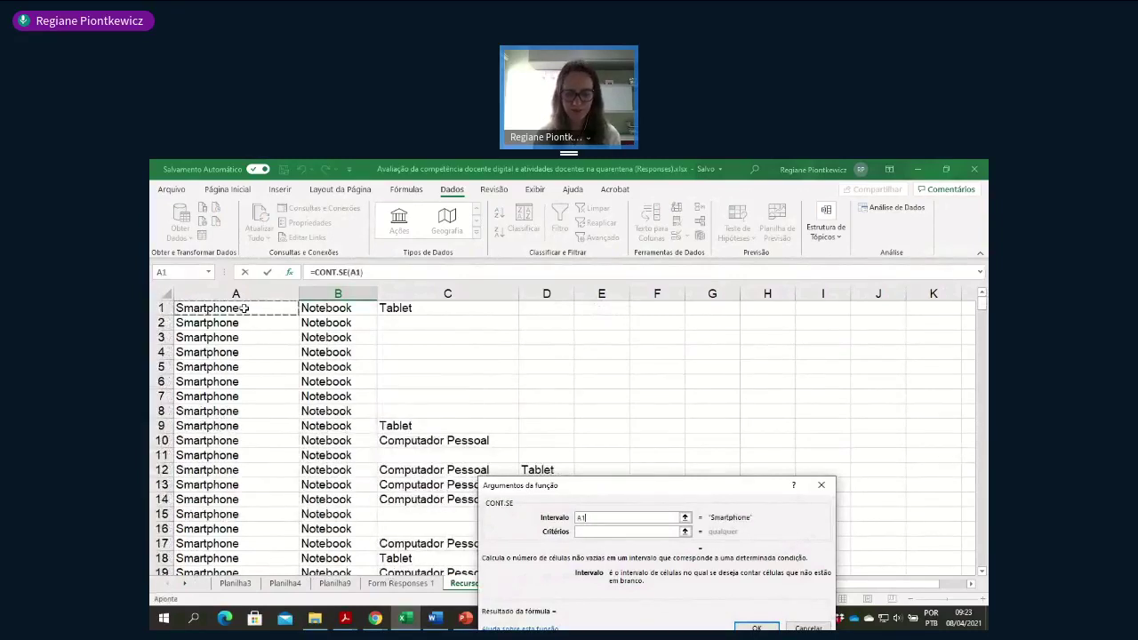
key(shift+Right)
key(shift+Right)
key(shift+Right)
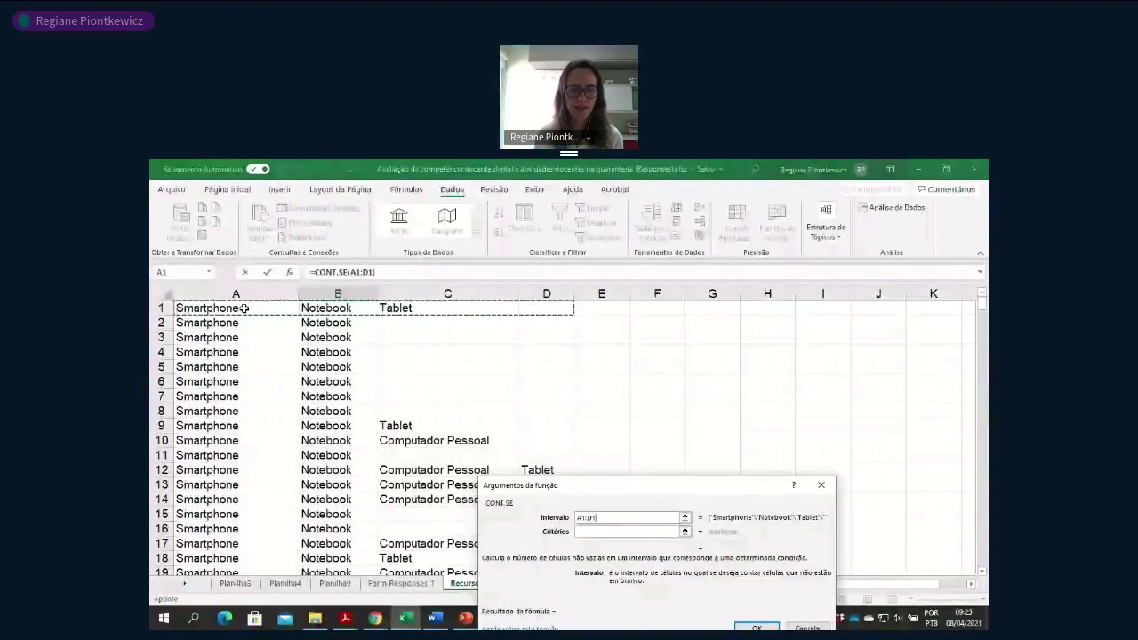
key(ctrl+shift+Down)
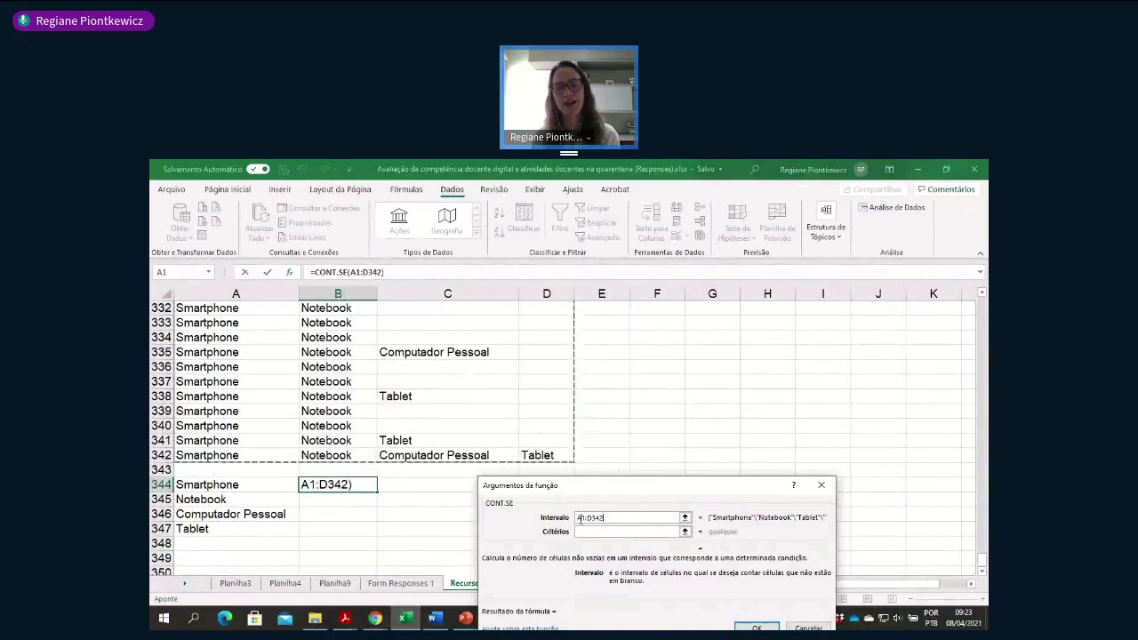
click(593, 531)
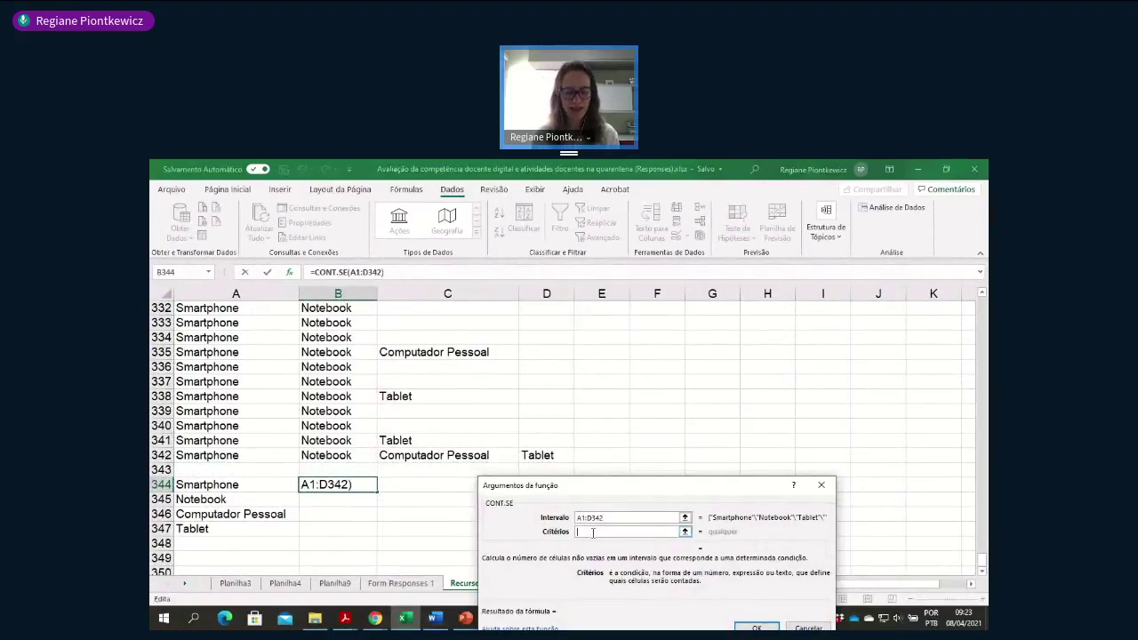
- Set the CONT.SE criteria to "Smartphone" and insert the finished function in B344
text("Smart)
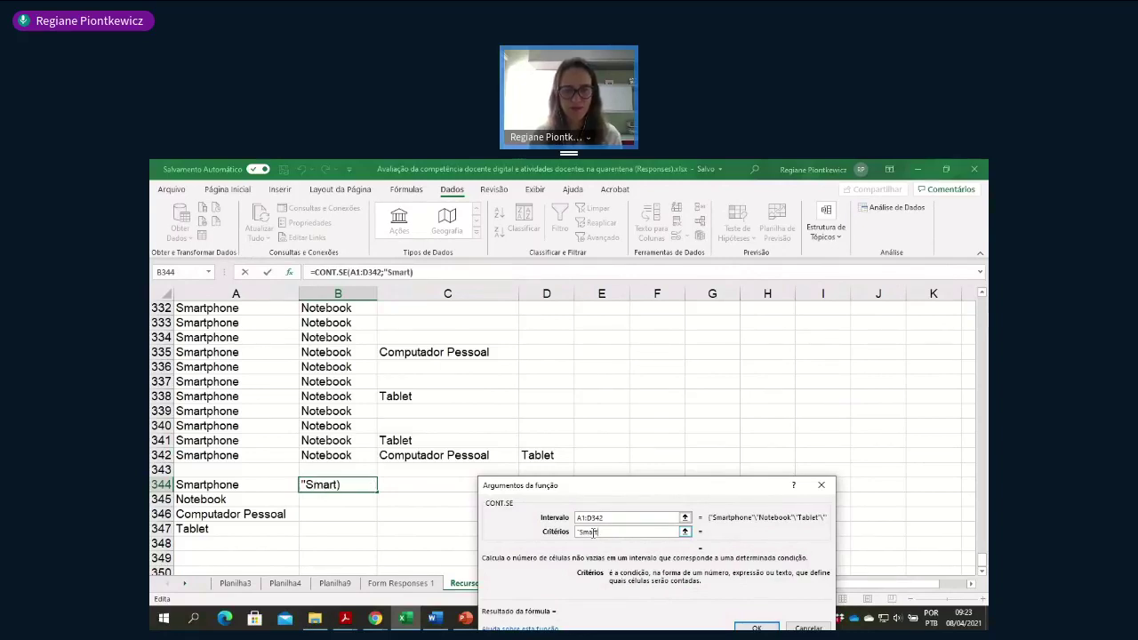
text(phone")
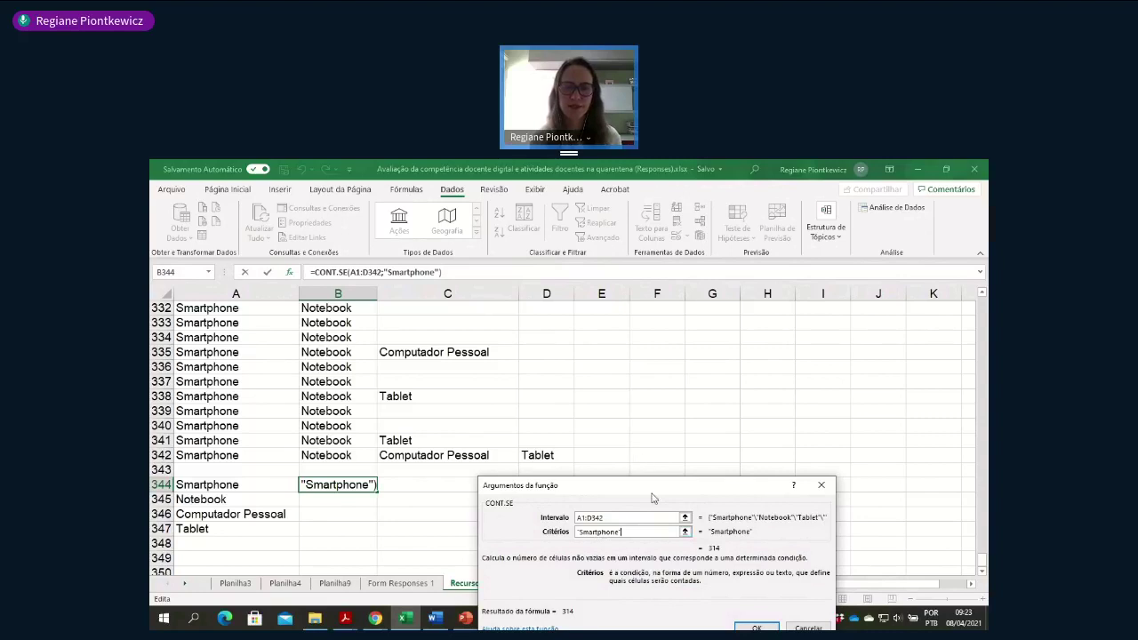
drag(655, 490, 626, 356)
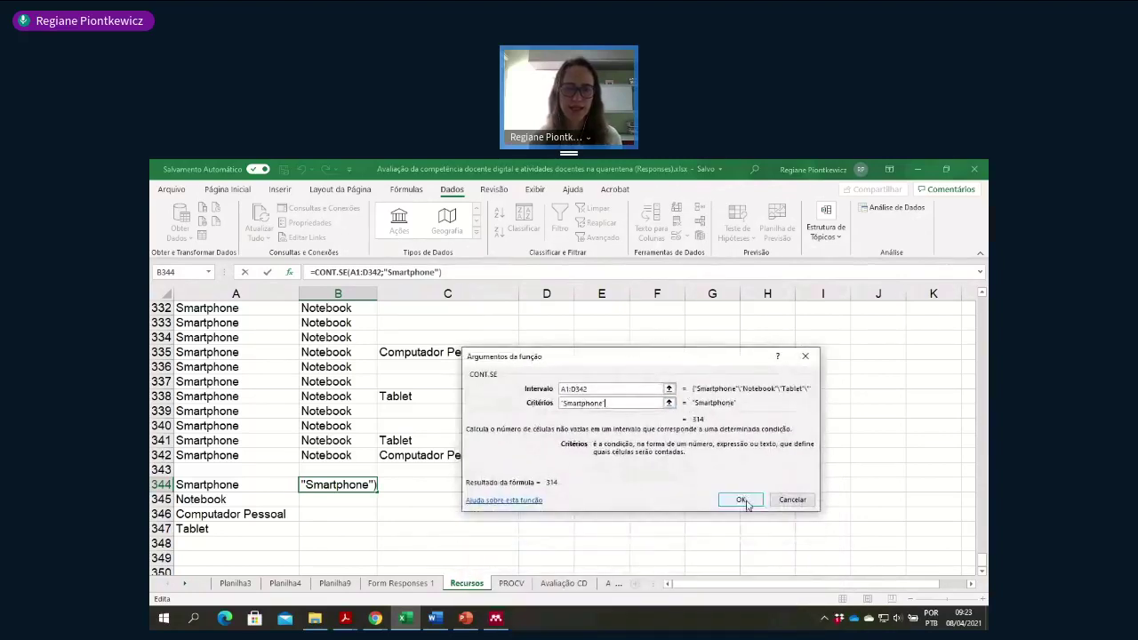
click(741, 500)
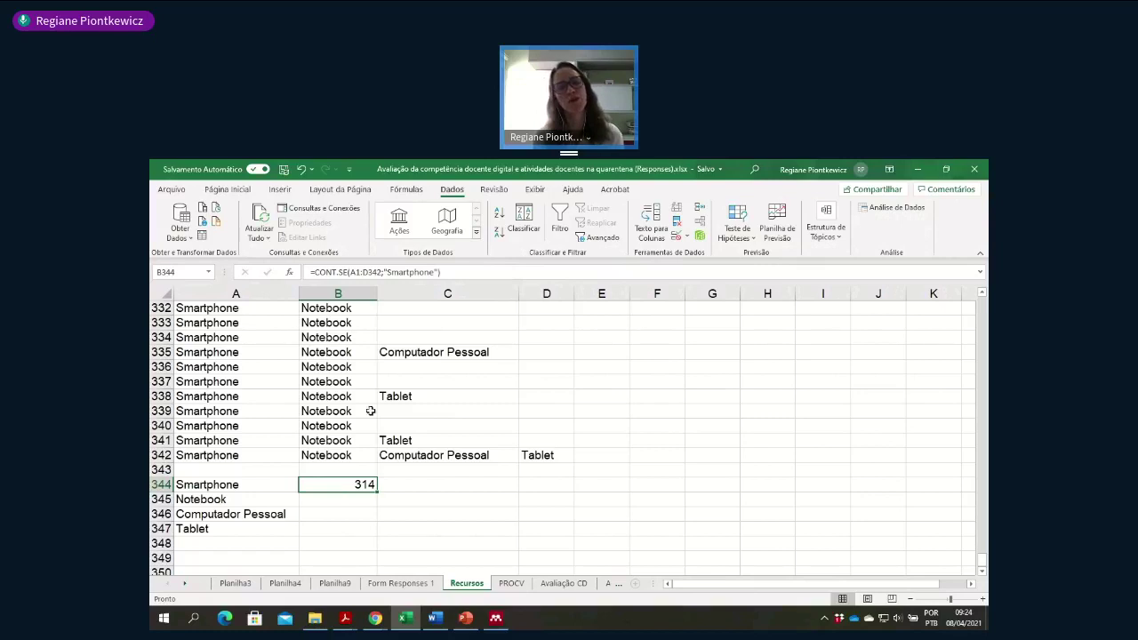
- Make the CONT.SE interval in B344 absolute as $A$1:$D$342 and copy the formula down to B347
click(356, 272)
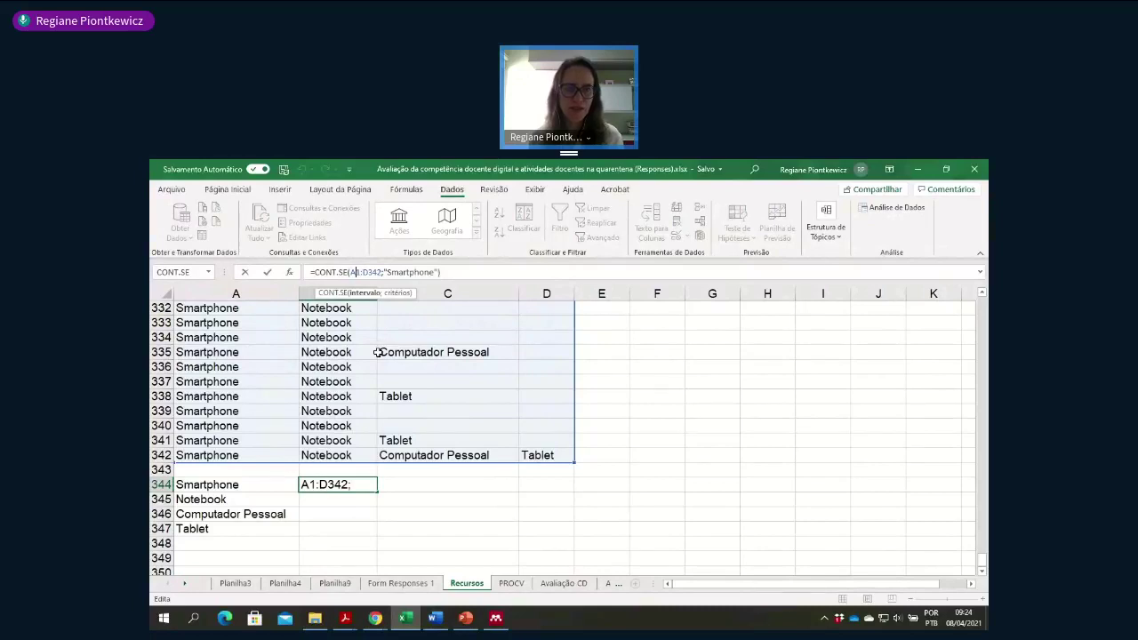
key(F4)
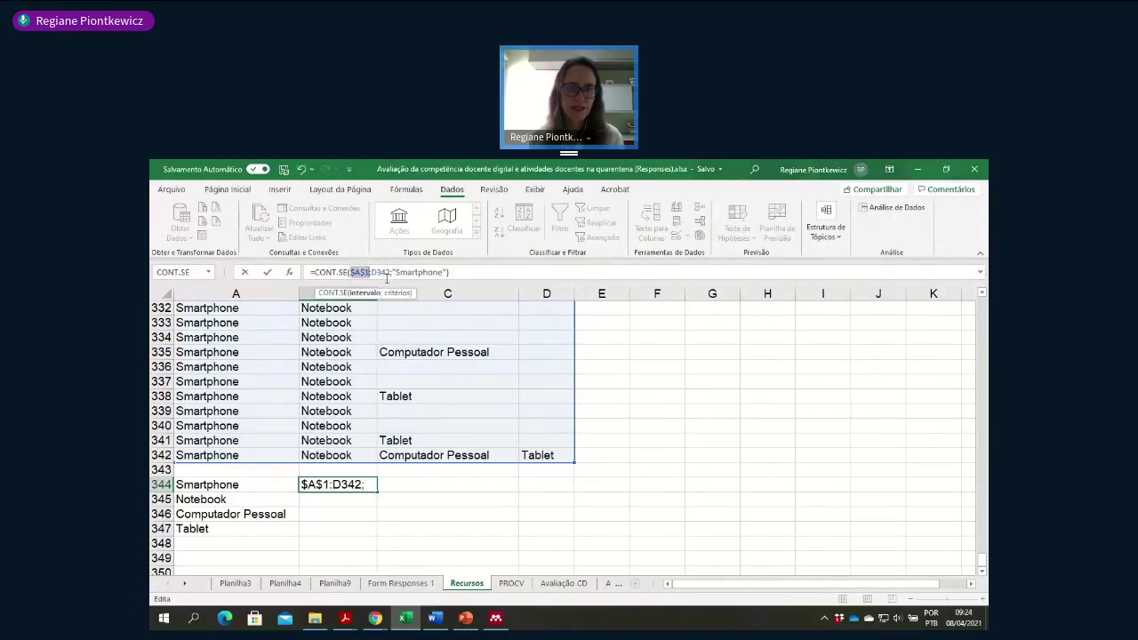
click(379, 272)
key(F4)
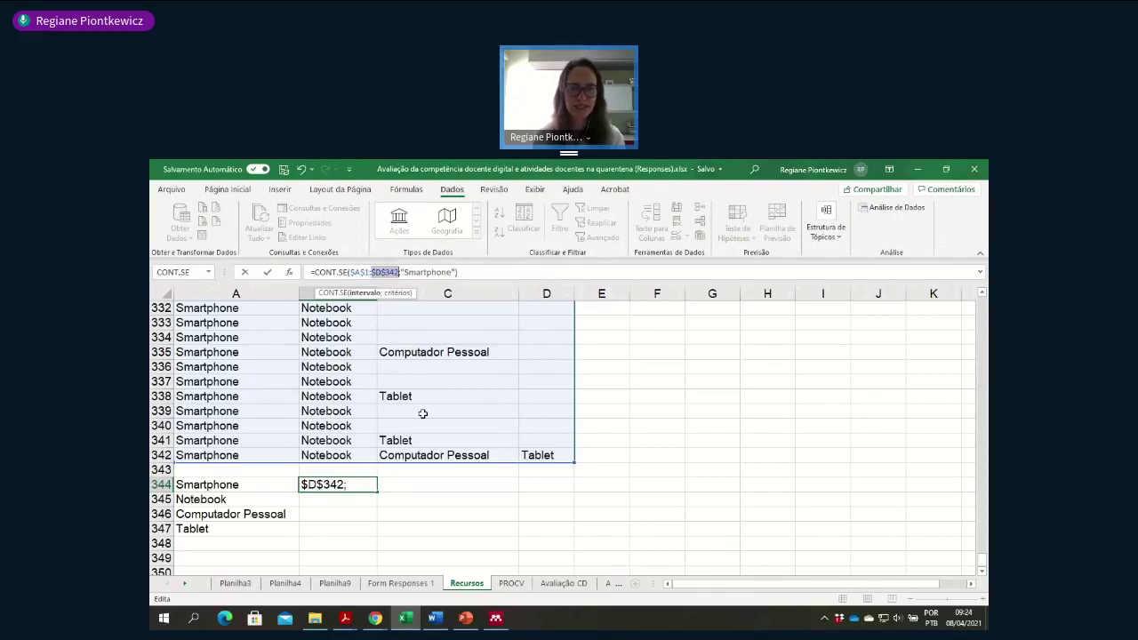
key(Return)
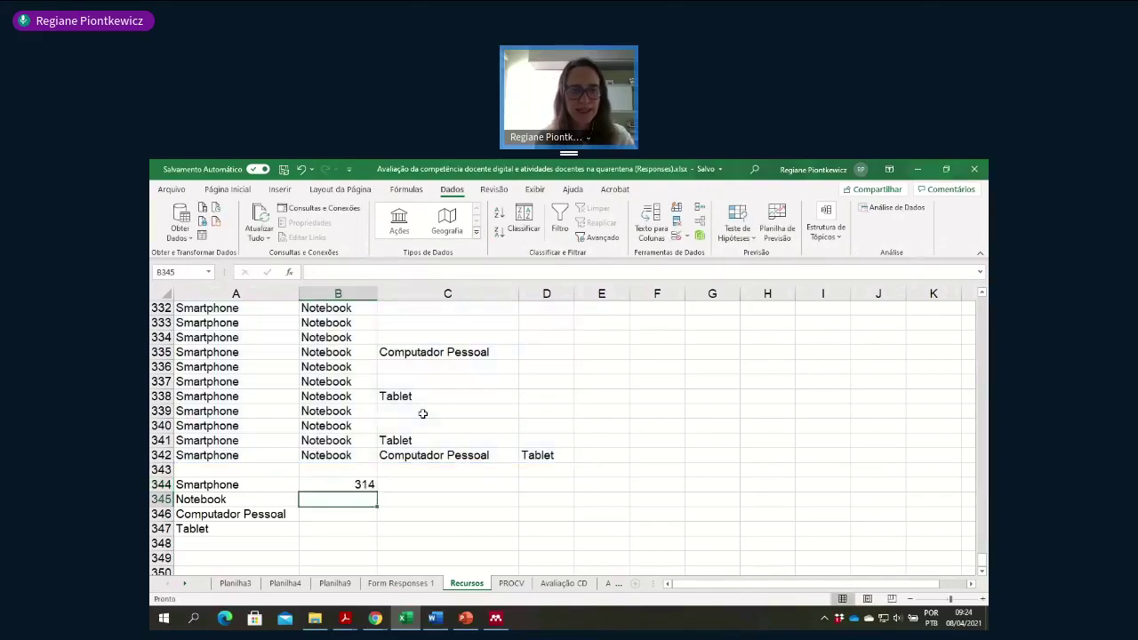
click(364, 485)
drag(376, 492, 368, 535)
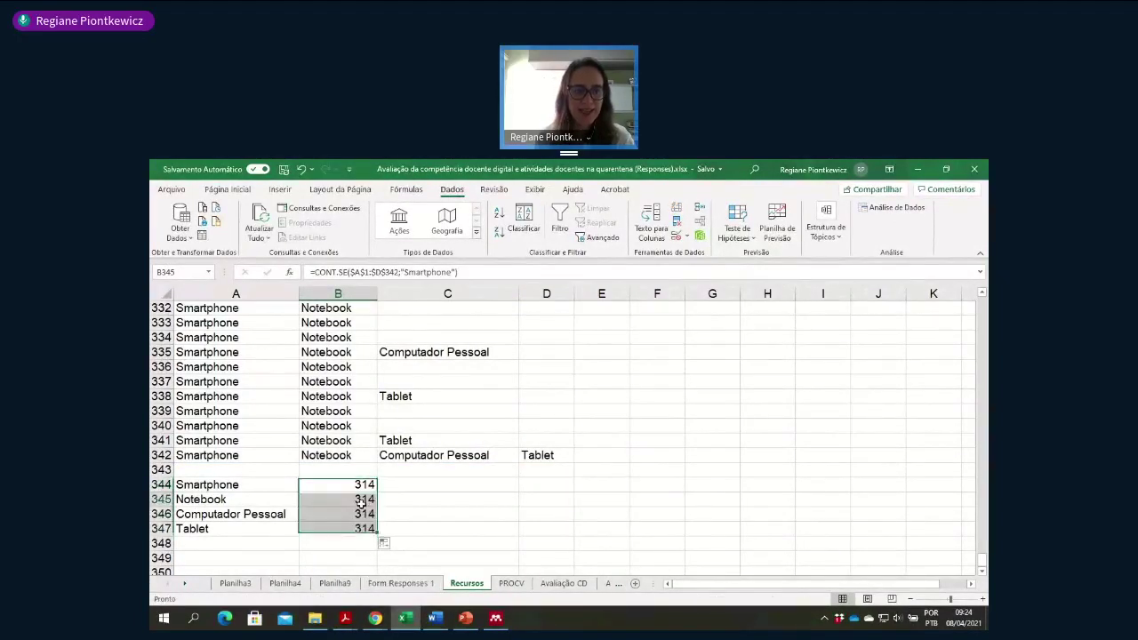
- Change the CONT.SE criteria in B345 to "Notebook"
click(362, 502)
click(461, 274)
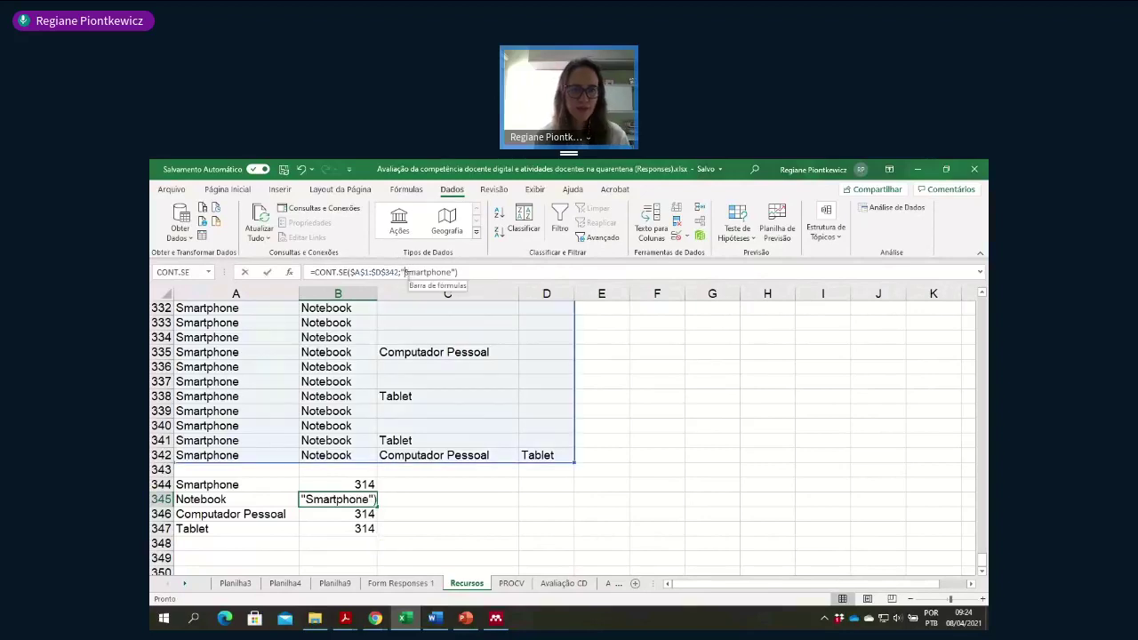
text(Notebook)
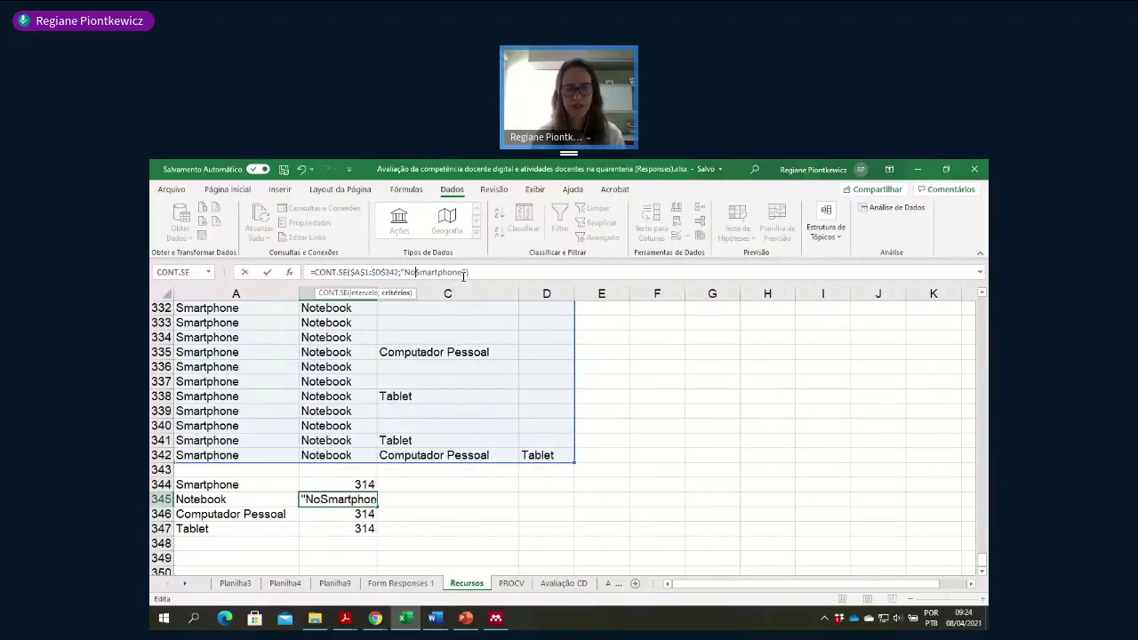
key(Delete)
key(Delete)
key(Delete)
key(Delete)
key(Delete)
key(Delete)
key(Delete)
key(Delete)
key(Delete)
key(Delete)
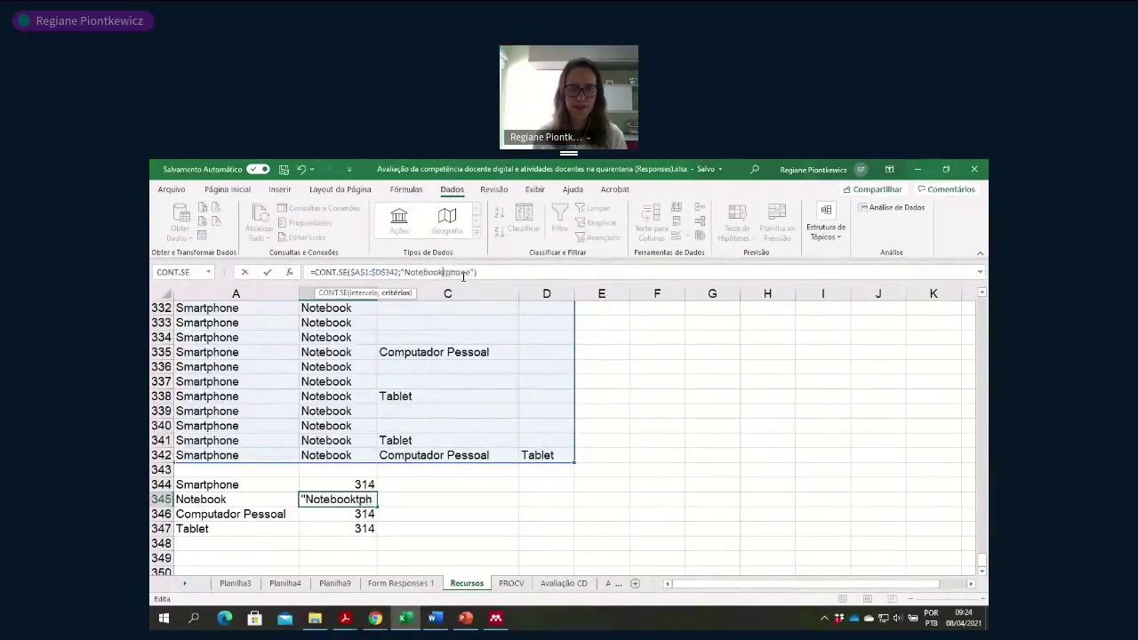
key(Return)
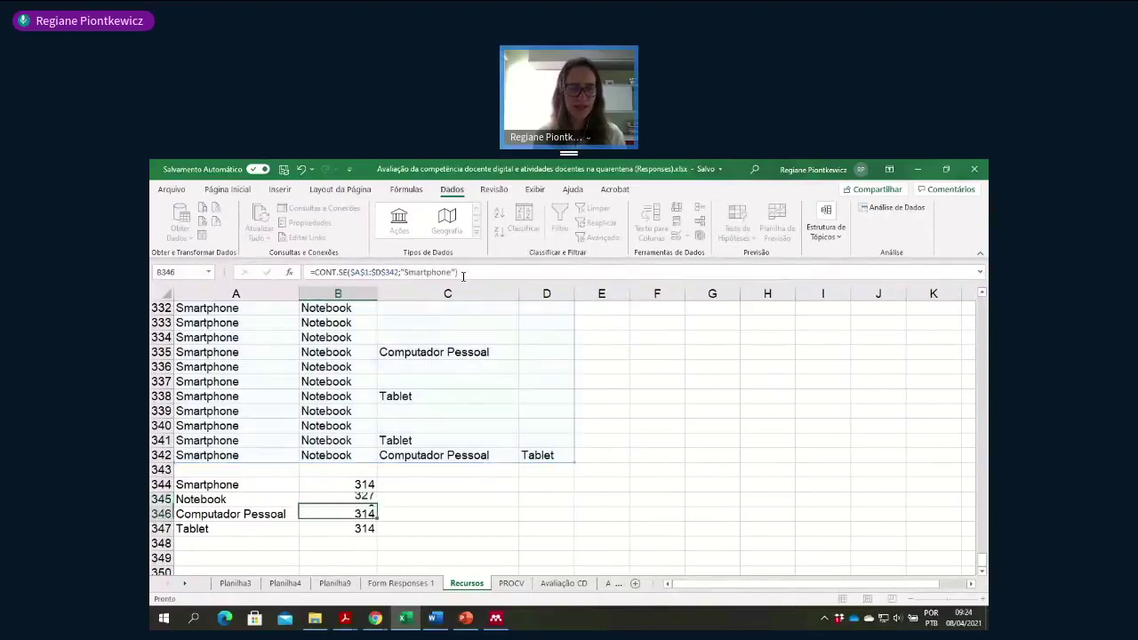
- Change the CONT.SE criteria in B346 to "Computador Pessoal"
click(407, 272)
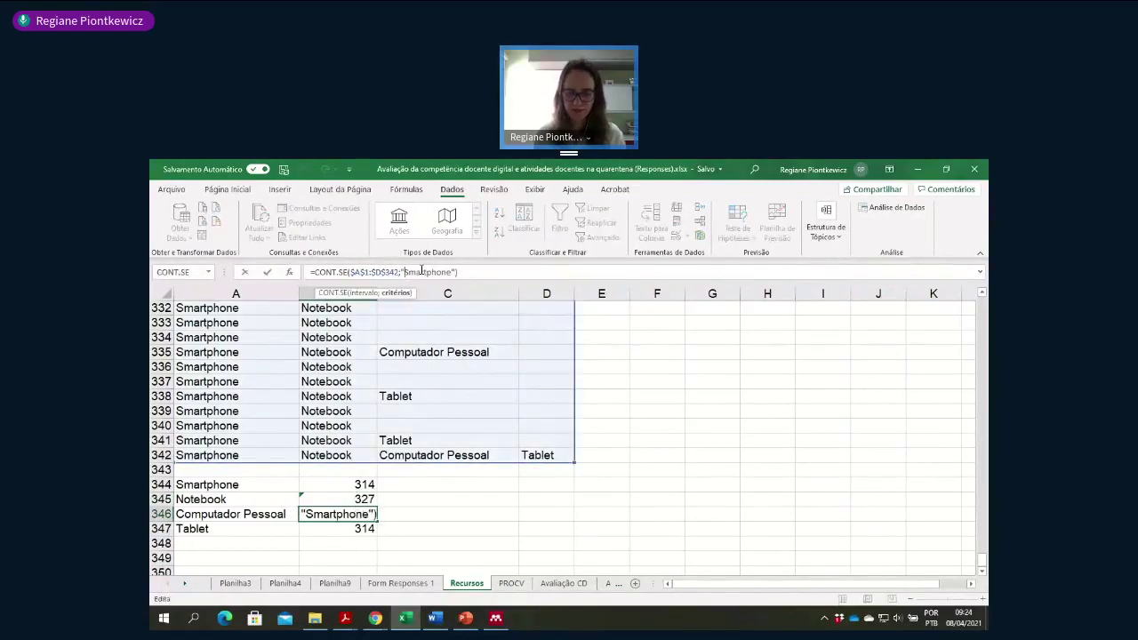
text(Computado)
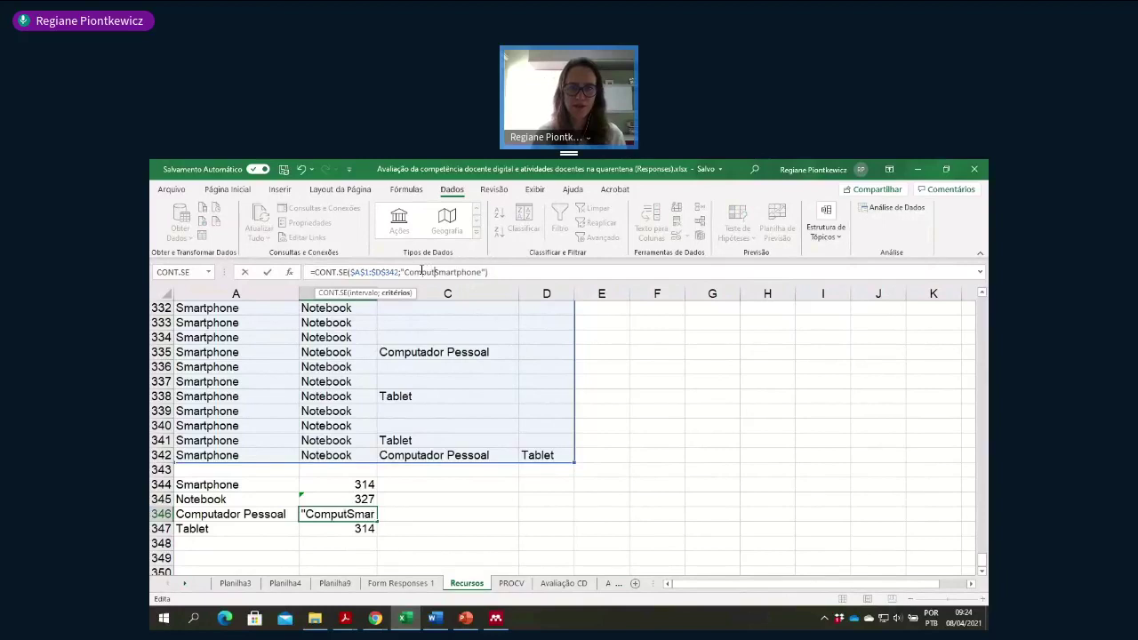
text(r Pessoal)
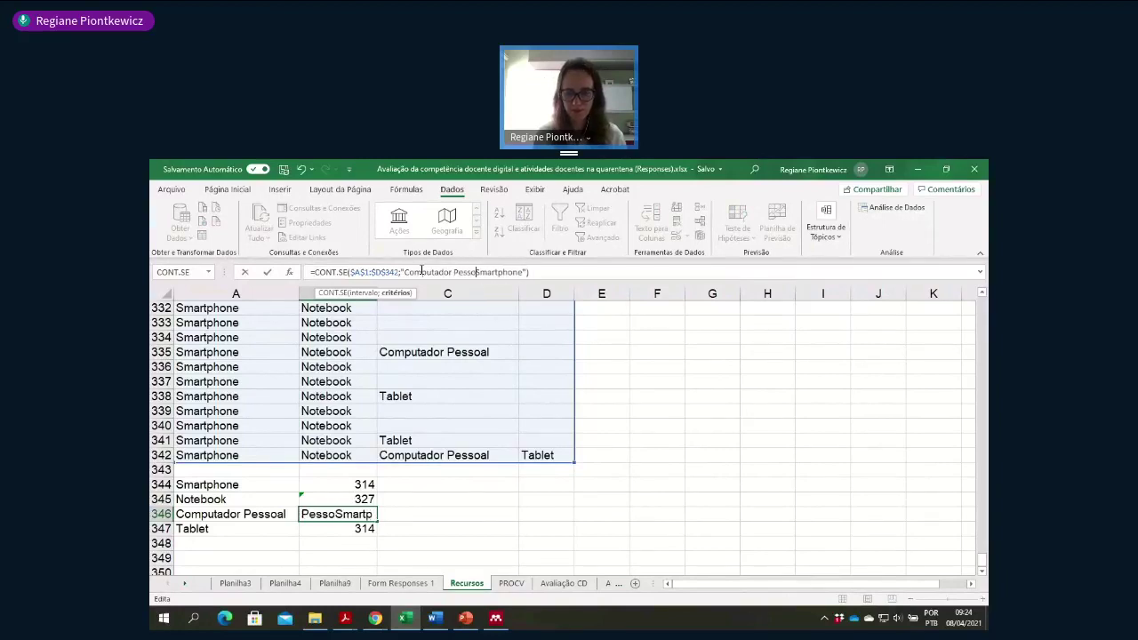
key(Delete)
key(Delete)
key(Delete)
key(Delete)
key(Delete)
key(Delete)
key(Delete)
key(Delete)
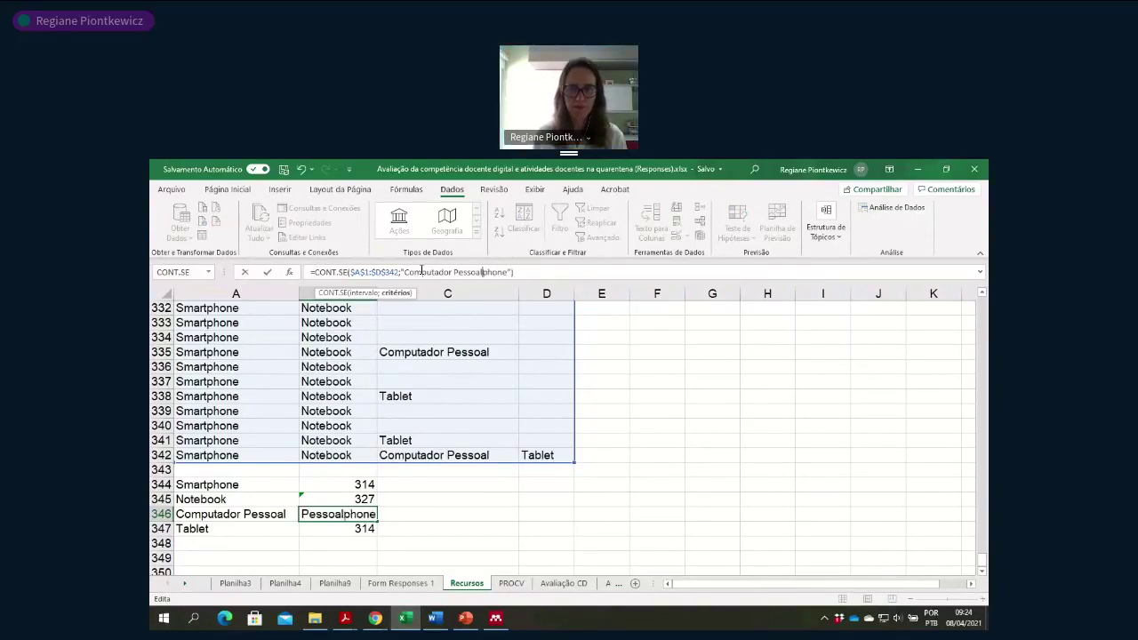
key(Delete)
key(Delete)
key(Return)
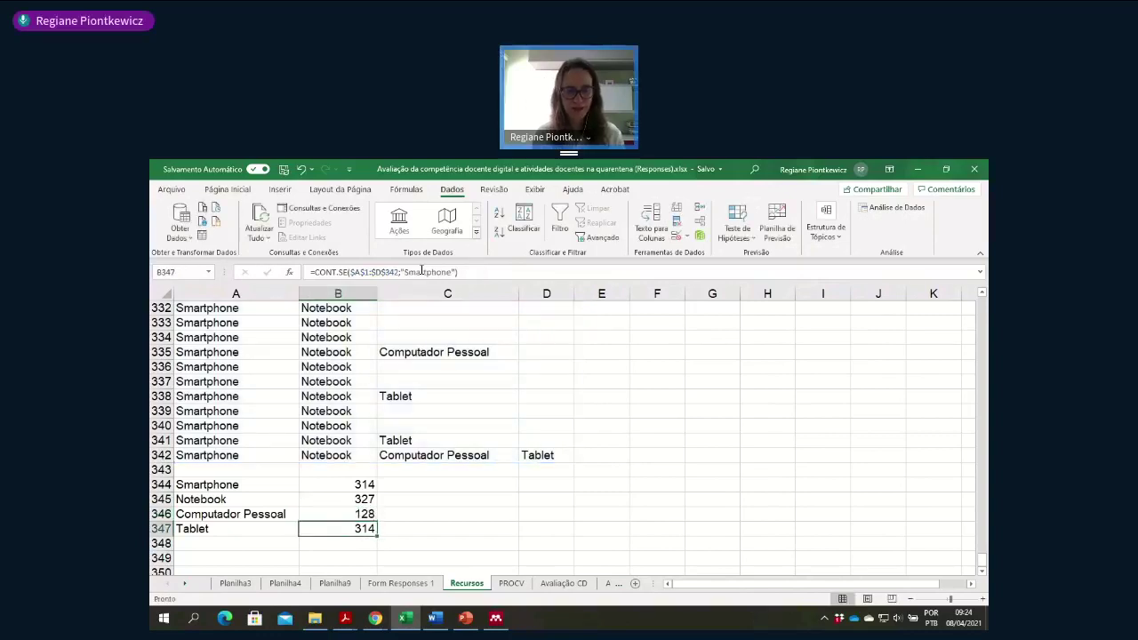
- Change the CONT.SE criteria in B347 to "Tablet"
click(421, 271)
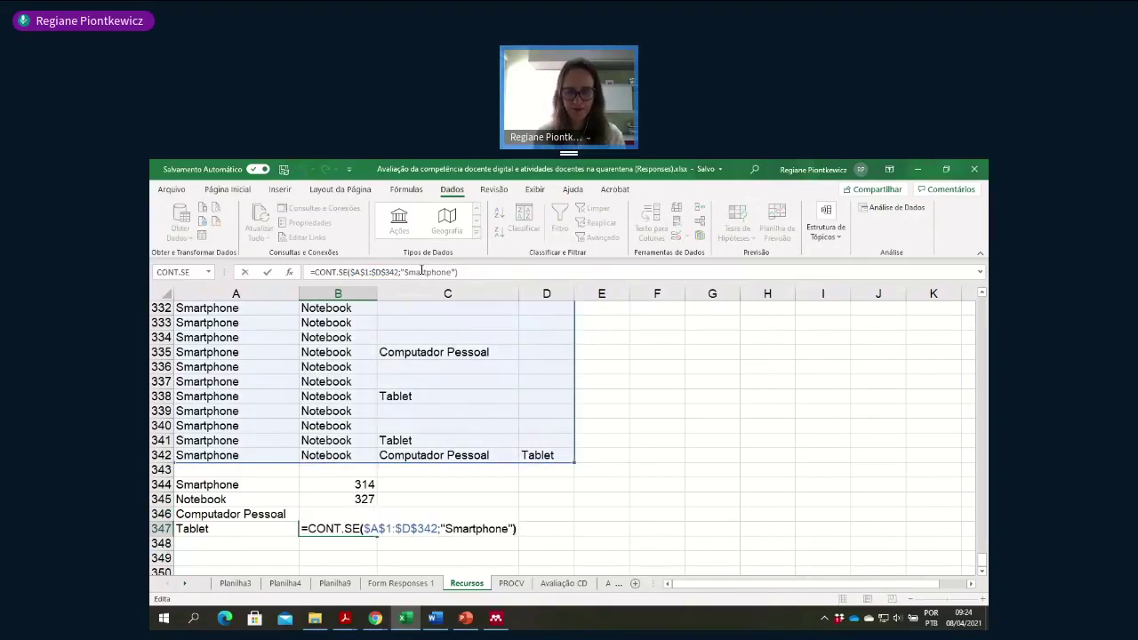
key(BackSpace)
key(BackSpace)
key(BackSpace)
key(BackSpace)
key(BackSpace)
key(BackSpace)
key(BackSpace)
key(BackSpace)
key(BackSpace)
key(BackSpace)
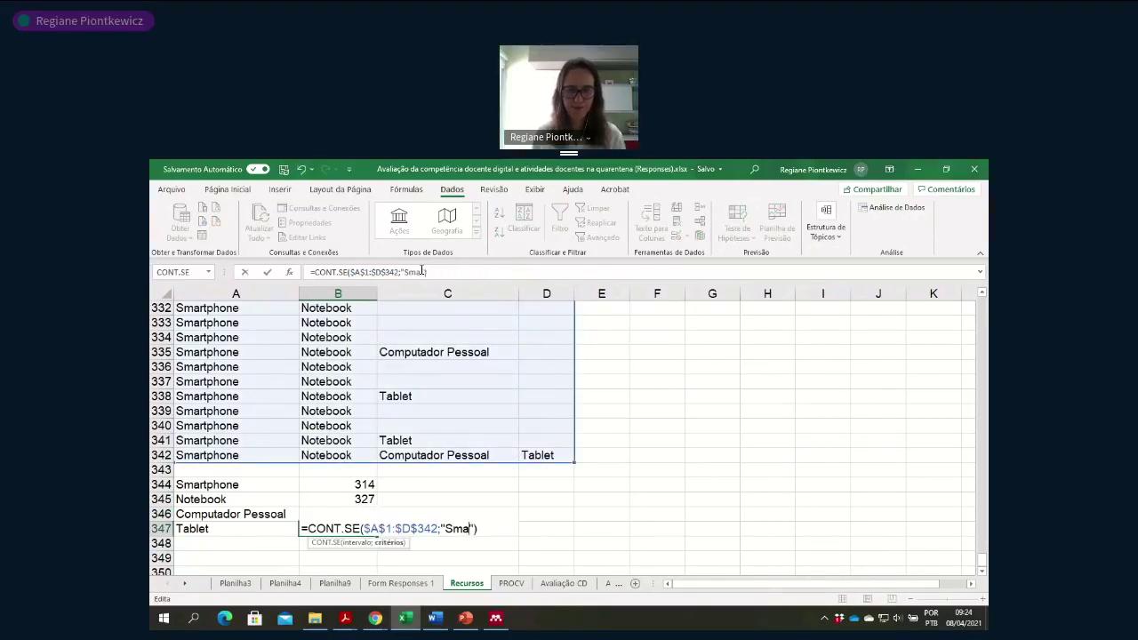
text(Tab)
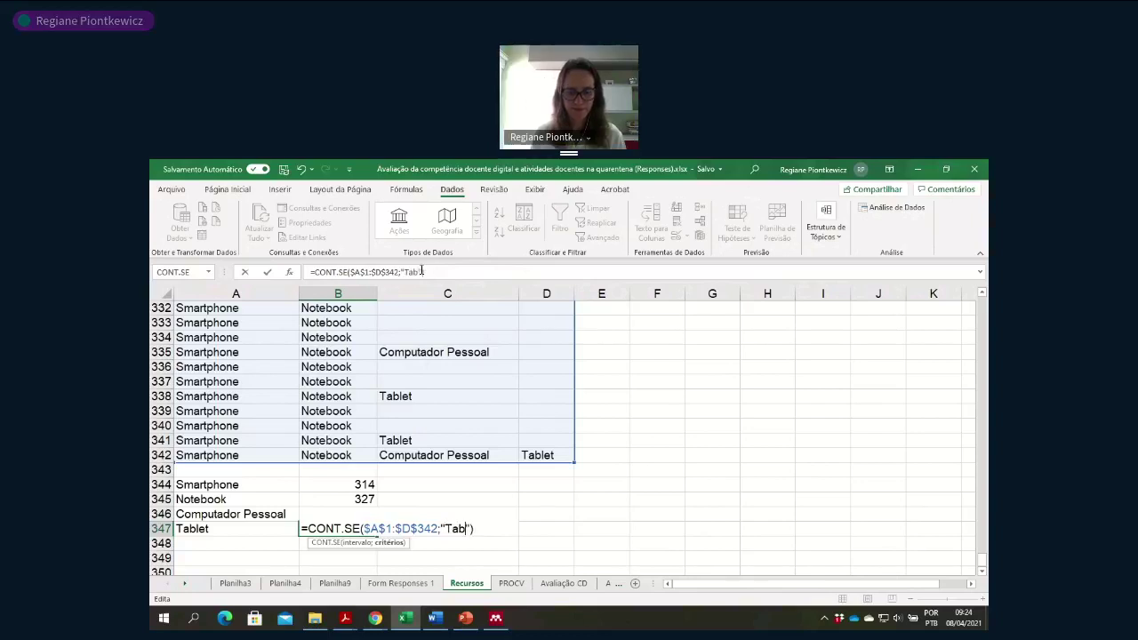
text(let)
key(Return)
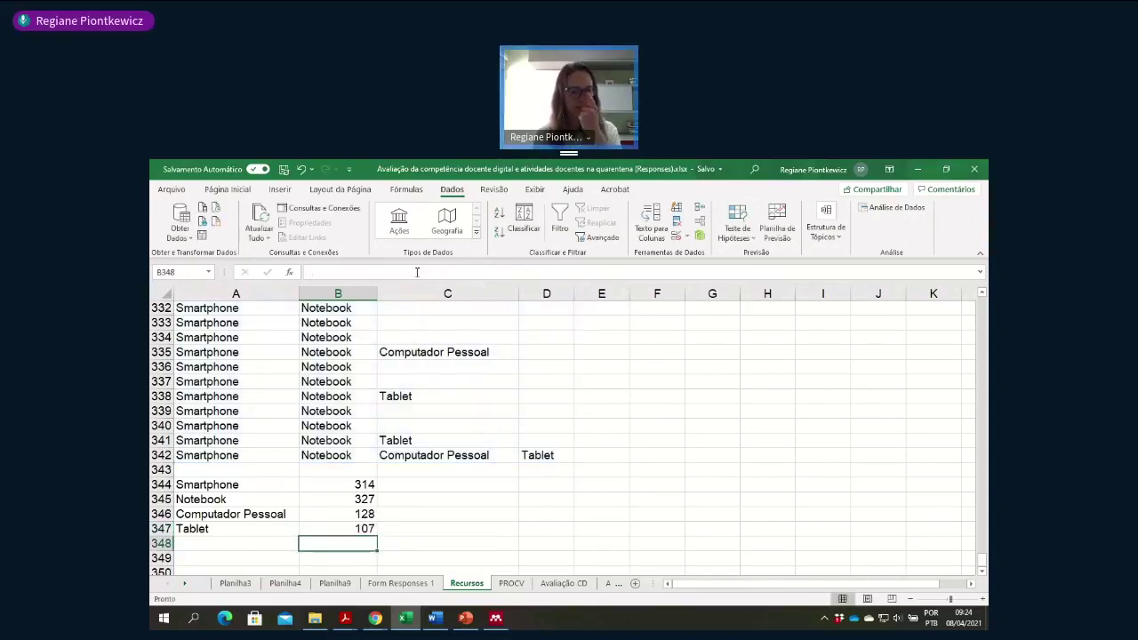
- Calculate the share of Smartphone answers in C344 with the formula =B344/342
click(347, 484)
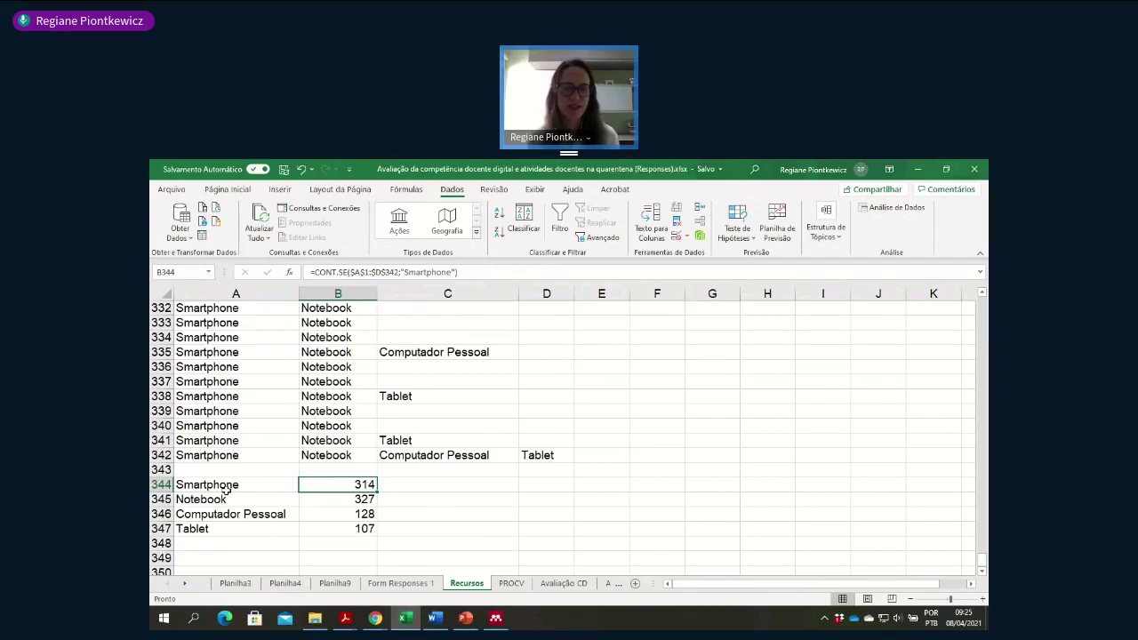
click(449, 484)
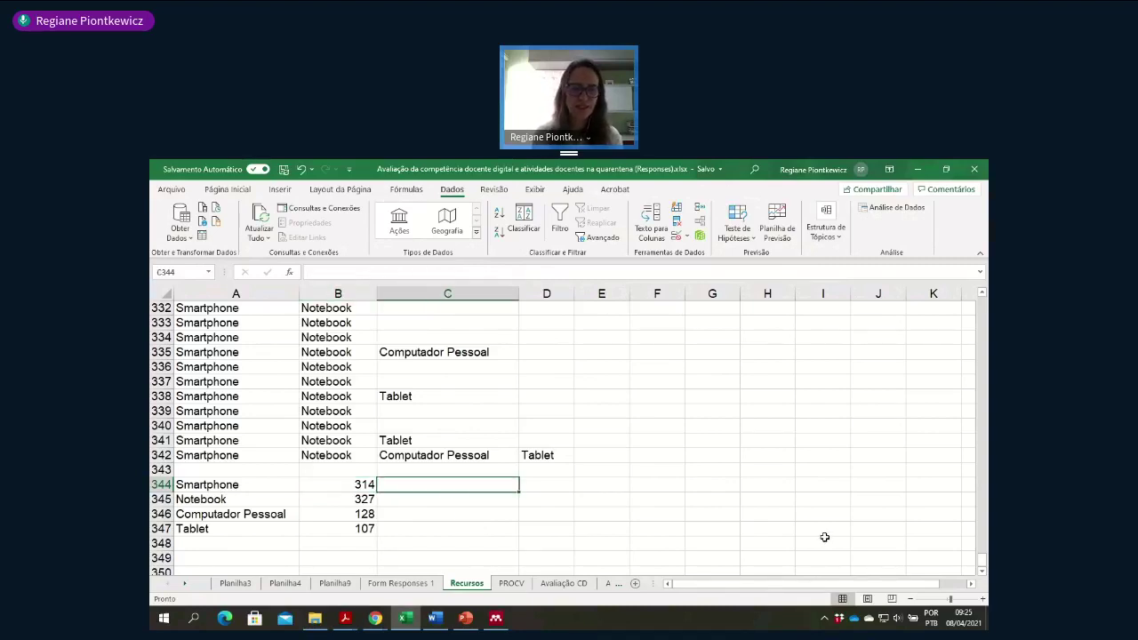
text(=)
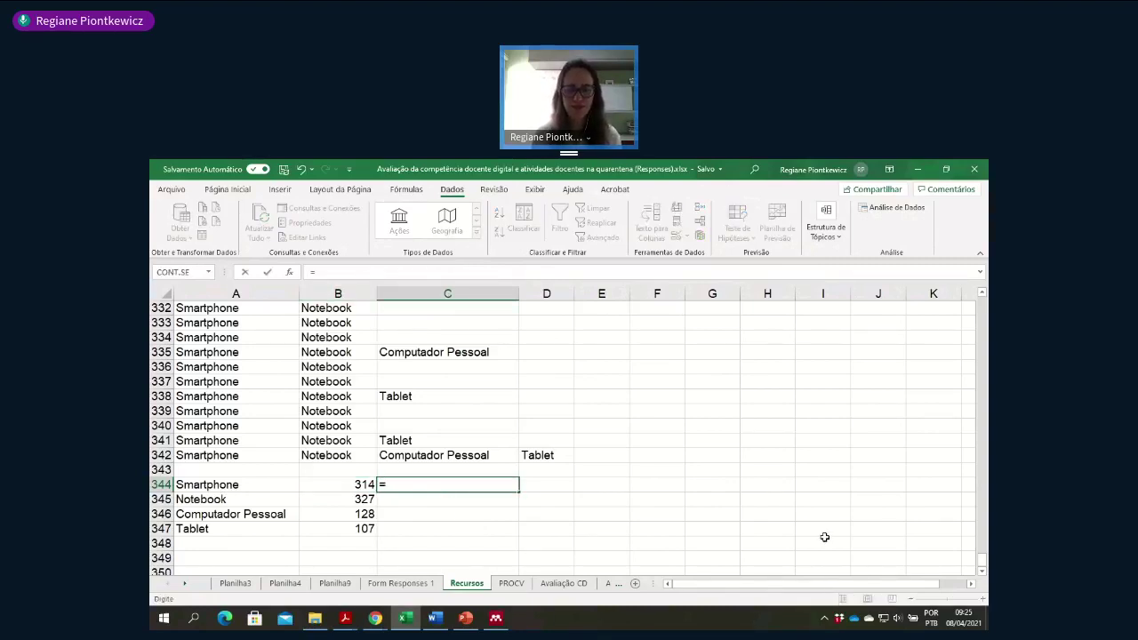
key(Left)
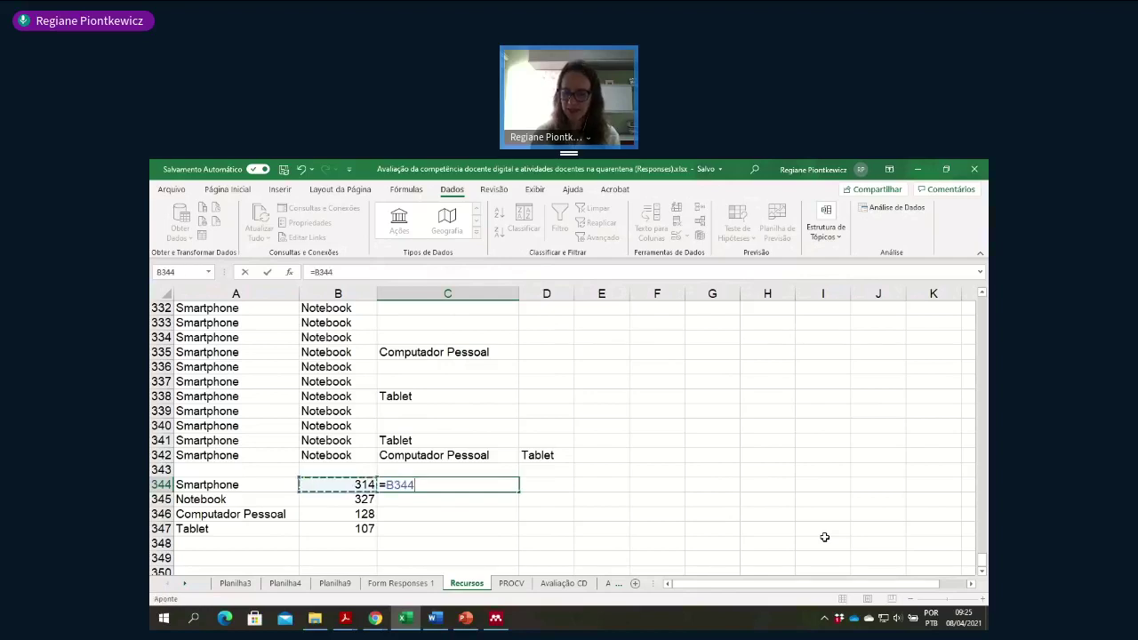
text(/342)
key(Return)
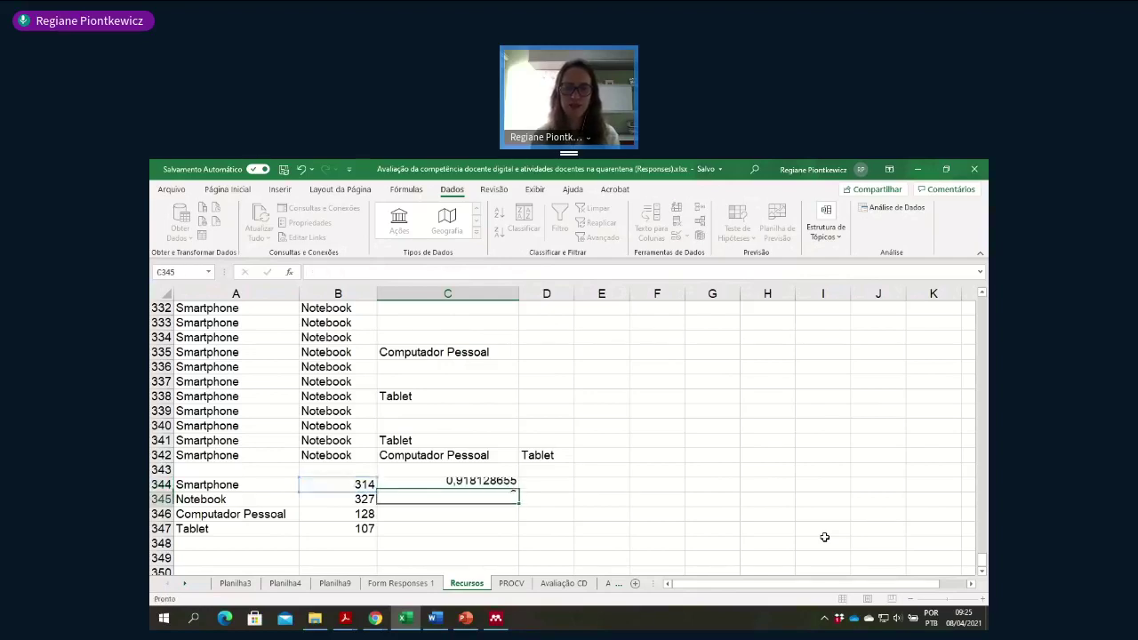
- Format C344 as a percentage with two decimal places and copy its formula down to C347
click(444, 485)
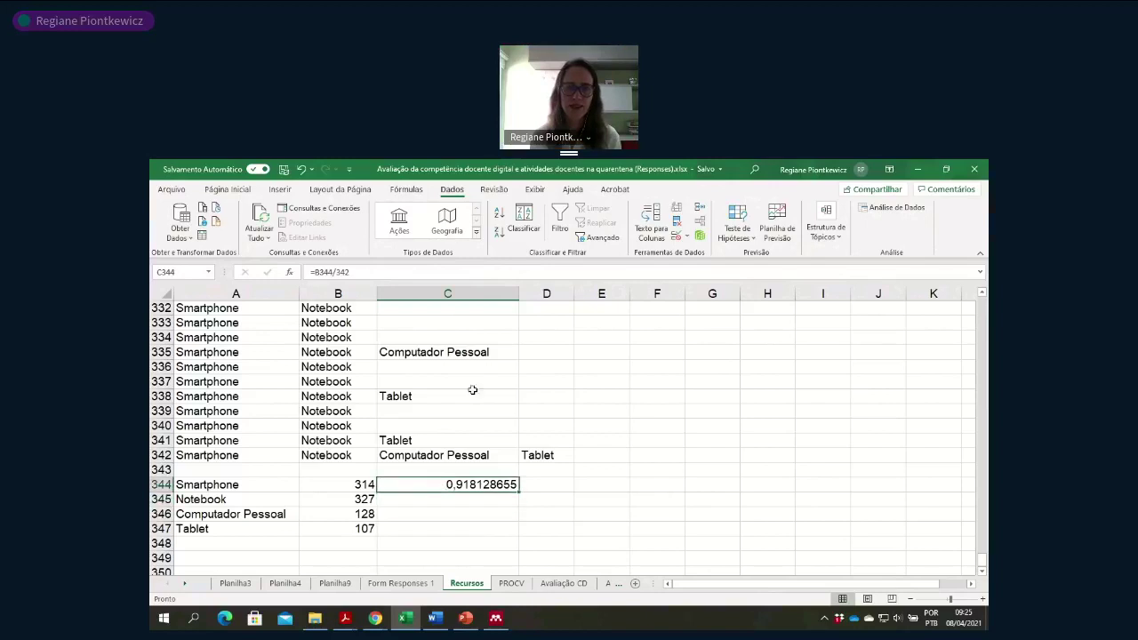
click(238, 193)
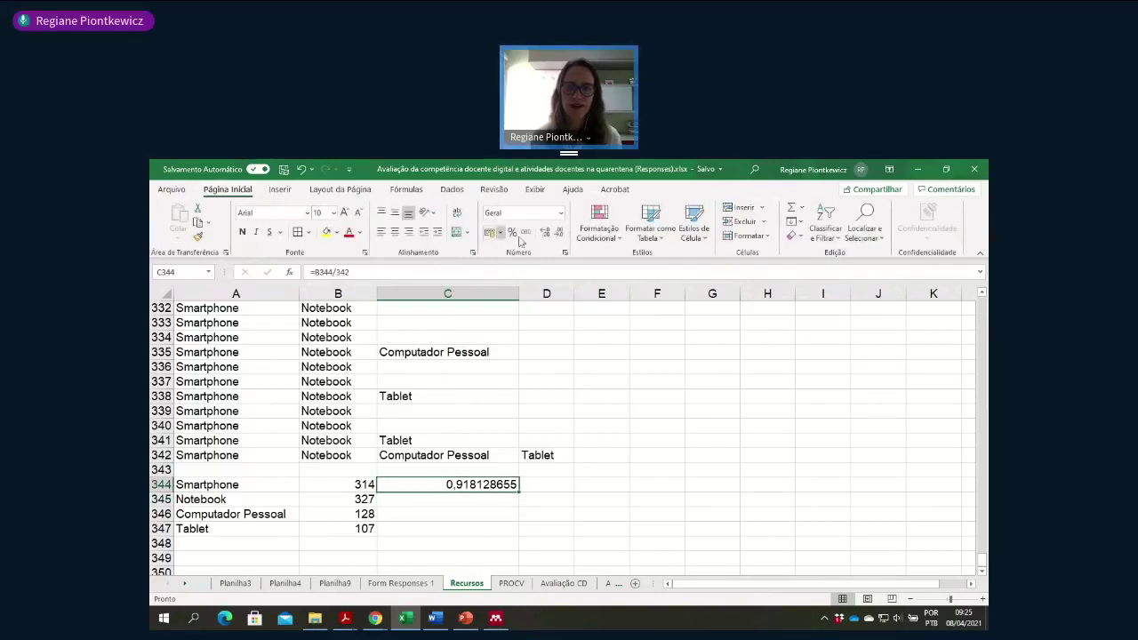
click(512, 233)
click(544, 233)
click(544, 233)
drag(518, 492, 511, 528)
click(498, 500)
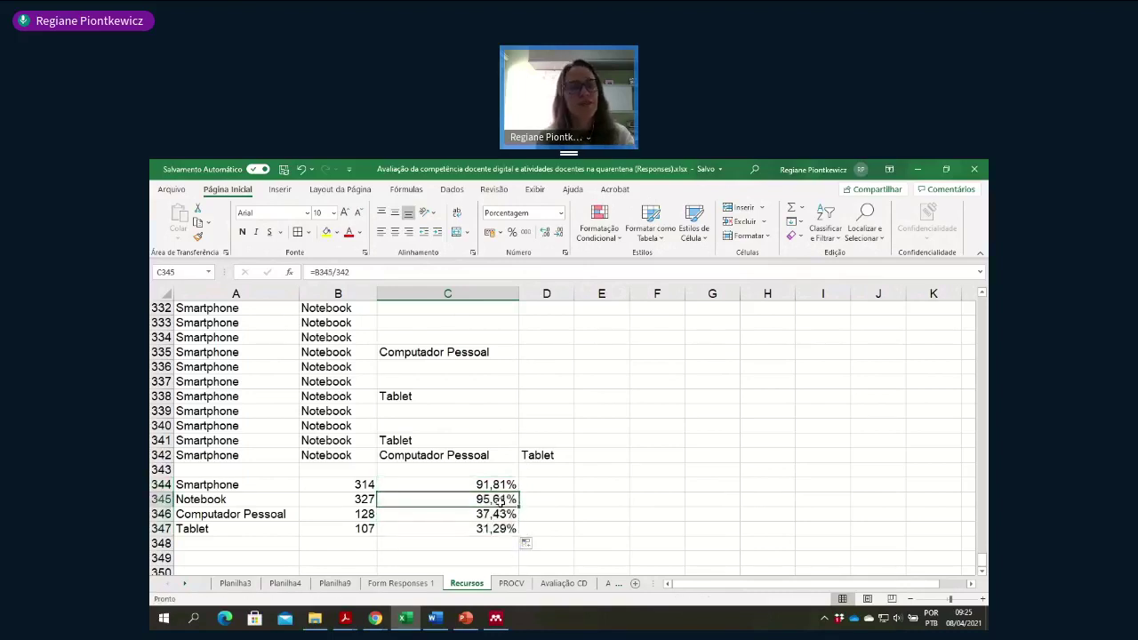
scroll(267, 495, up, 1)
scroll(267, 495, down, 2)
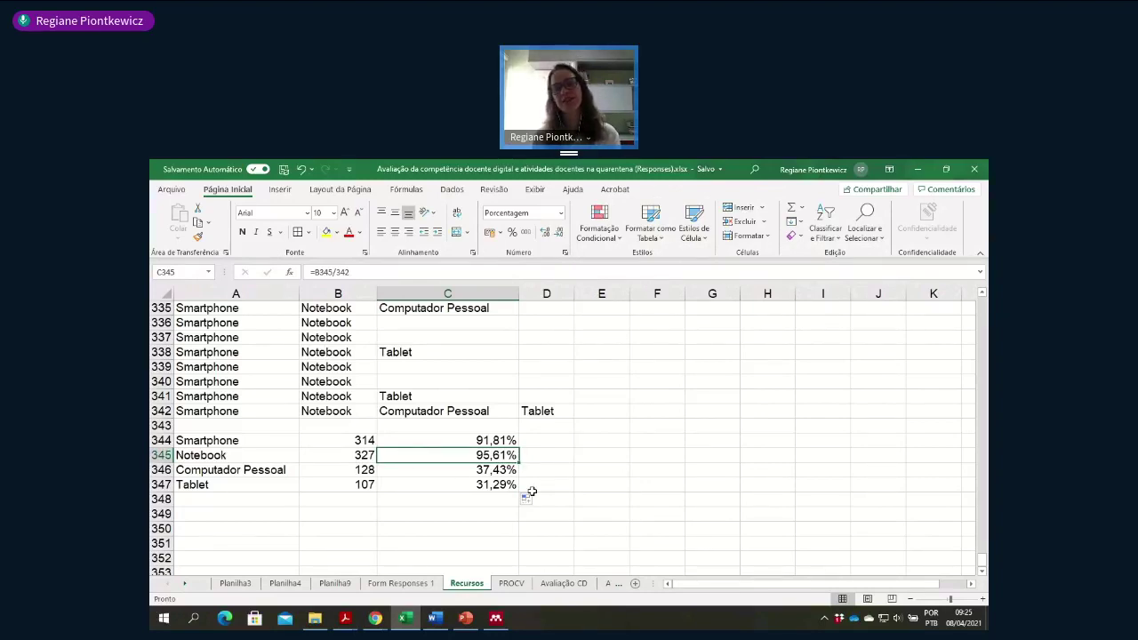
scroll(532, 491, up, 1)
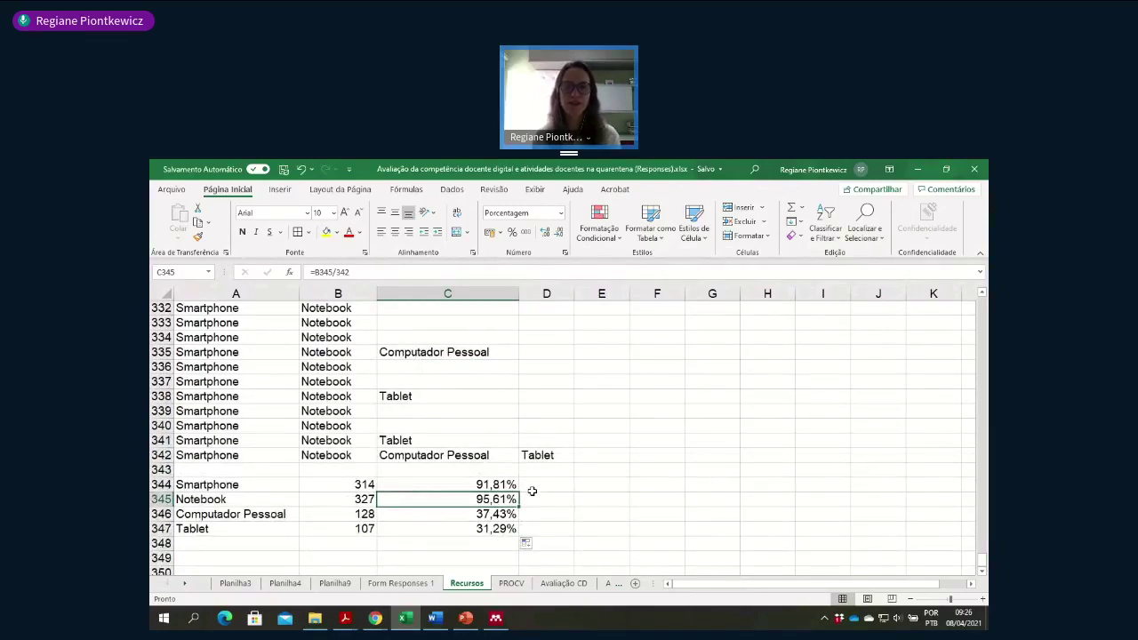
scroll(532, 491, up, 3)
scroll(532, 492, down, 3)
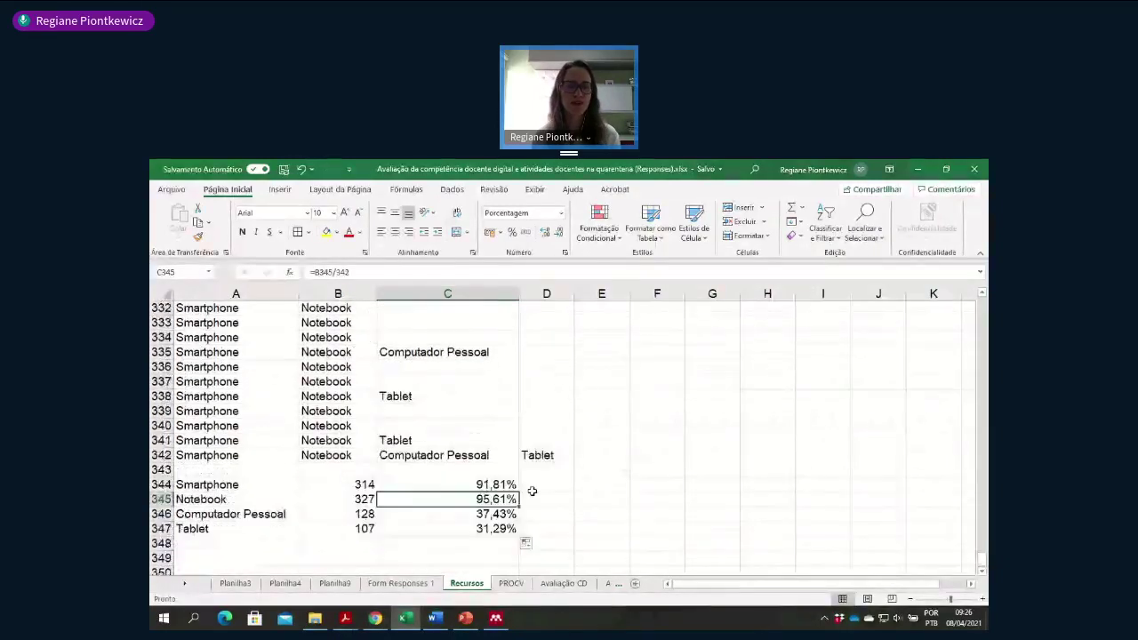
scroll(531, 491, down, 1)
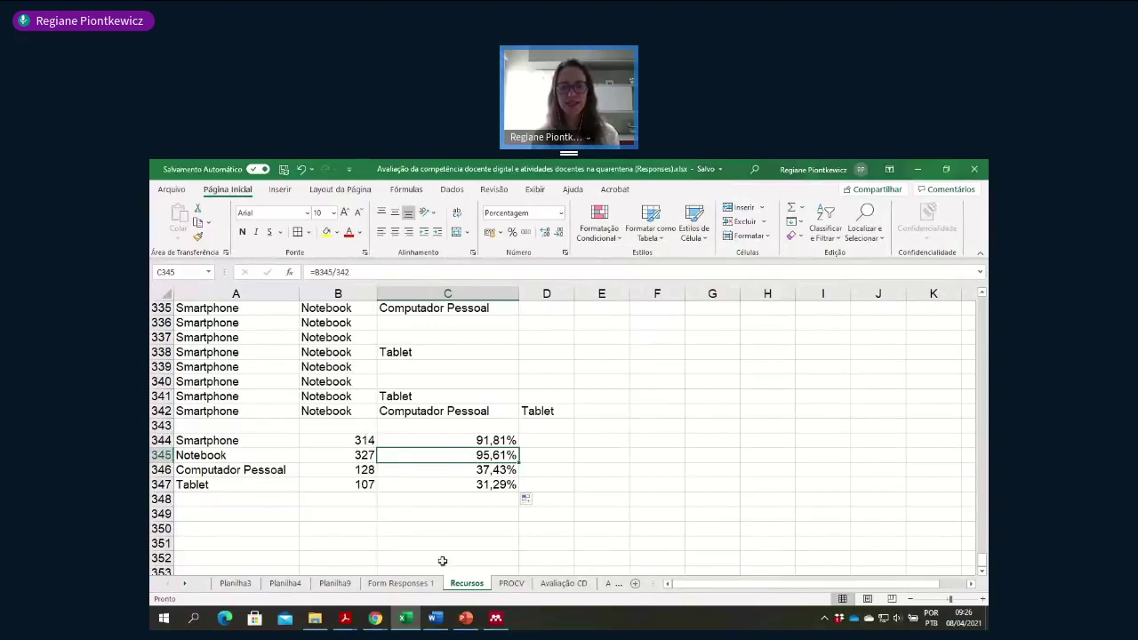
mouse_move(464, 612)
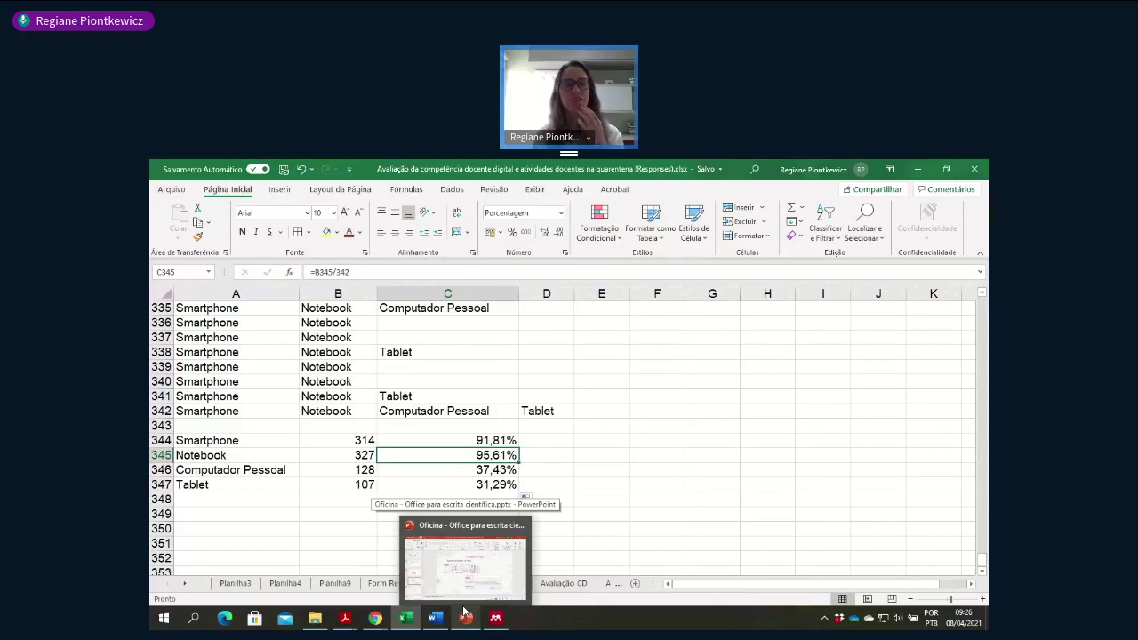
- Switch to Chrome and check the public chat of the web conference
click(354, 436)
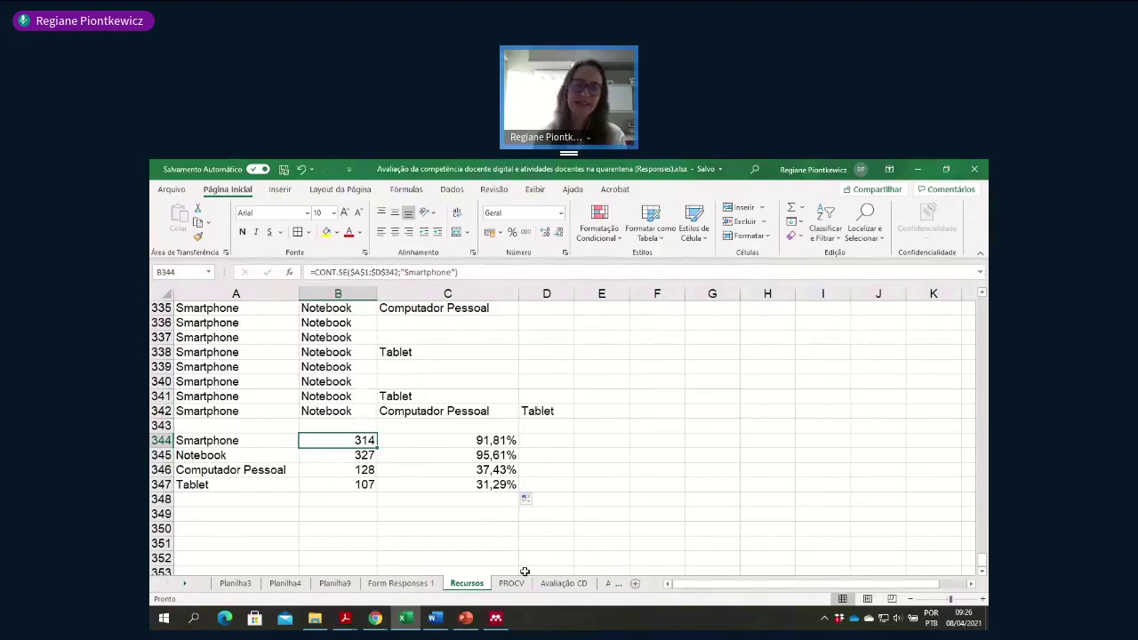
mouse_move(380, 622)
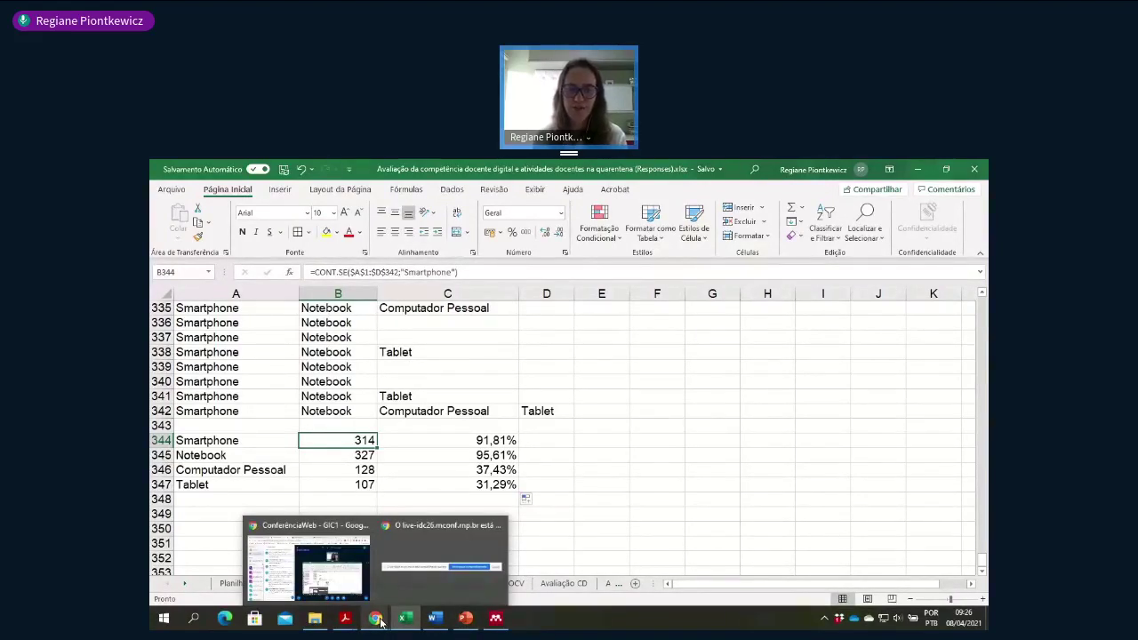
click(308, 564)
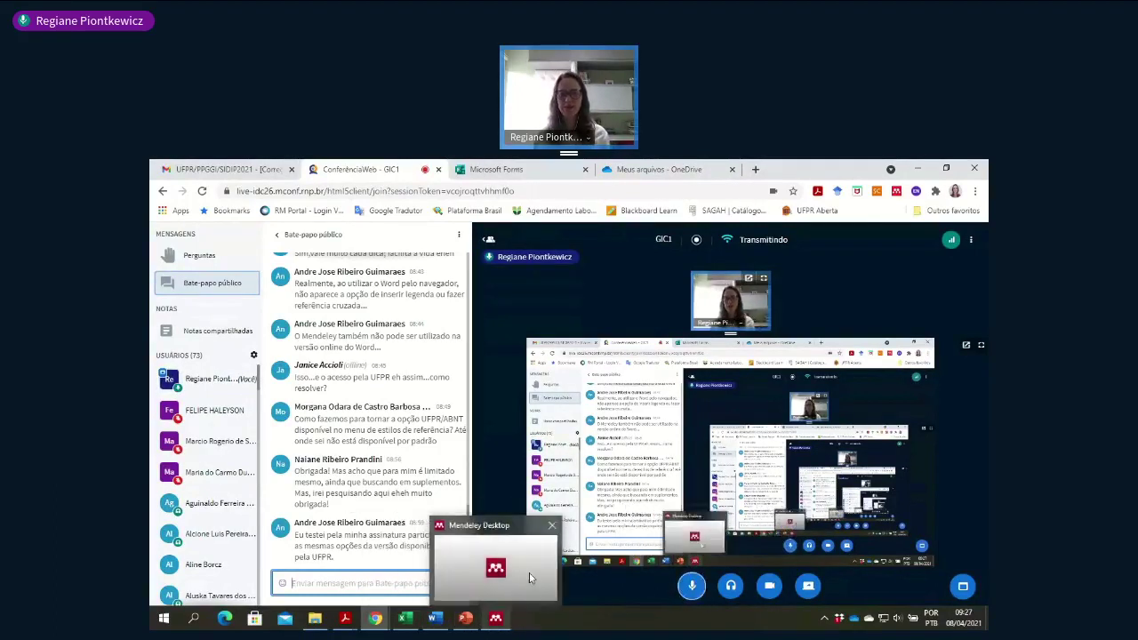
- Switch to PowerPoint and present slides 25 to 27 on the Excel functions ARRUMAR, CONT.SE and PROCV
mouse_move(528, 576)
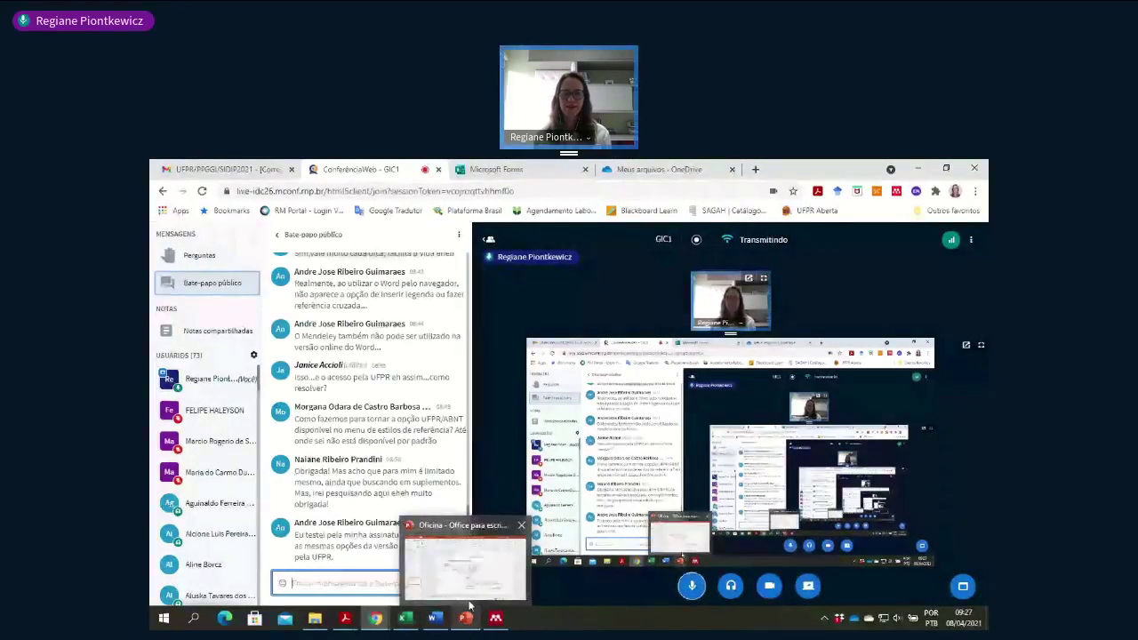
click(477, 600)
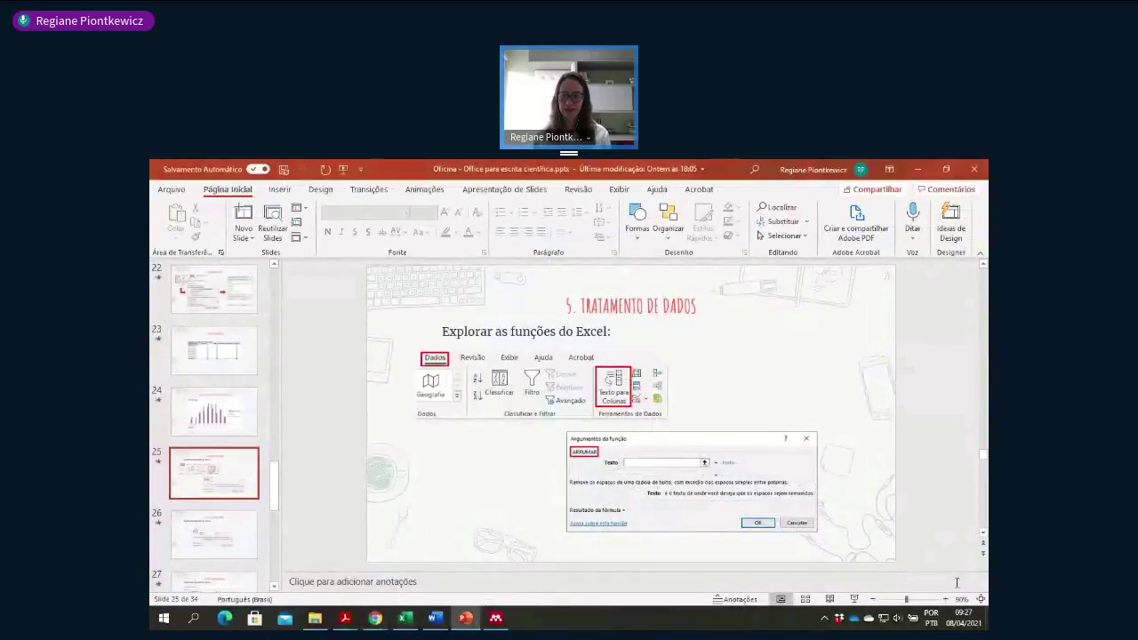
click(856, 599)
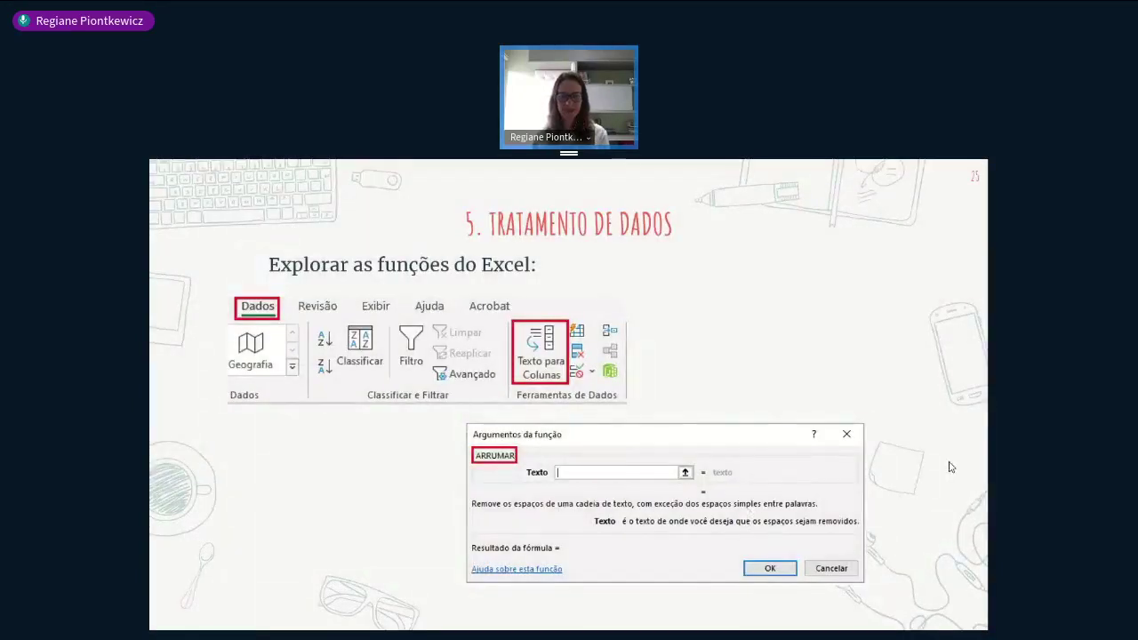
key(Right)
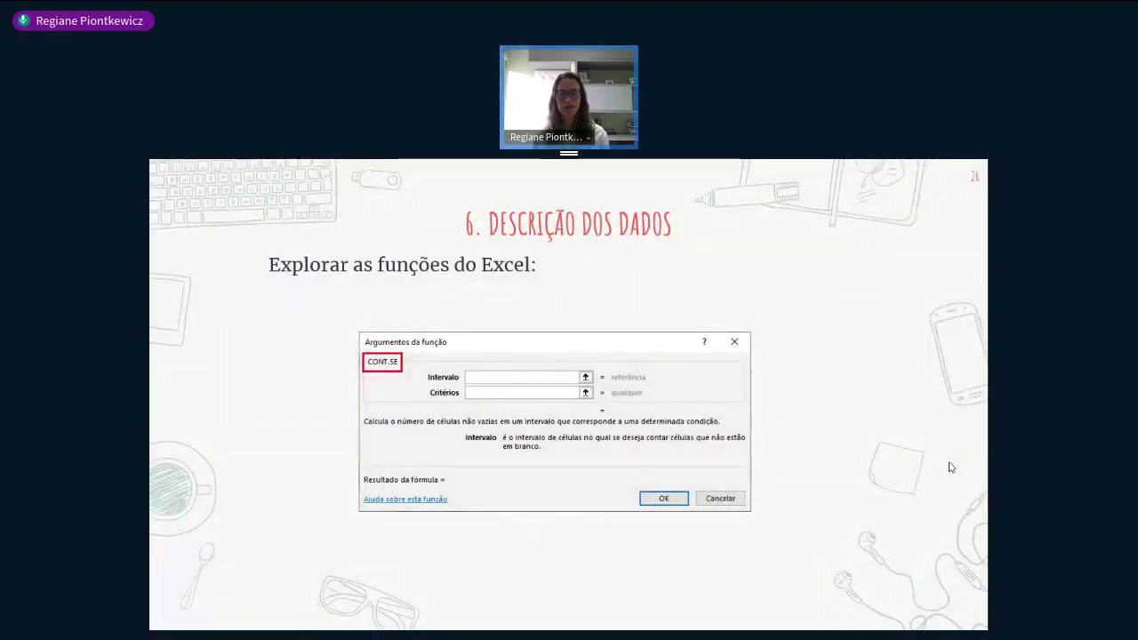
key(Right)
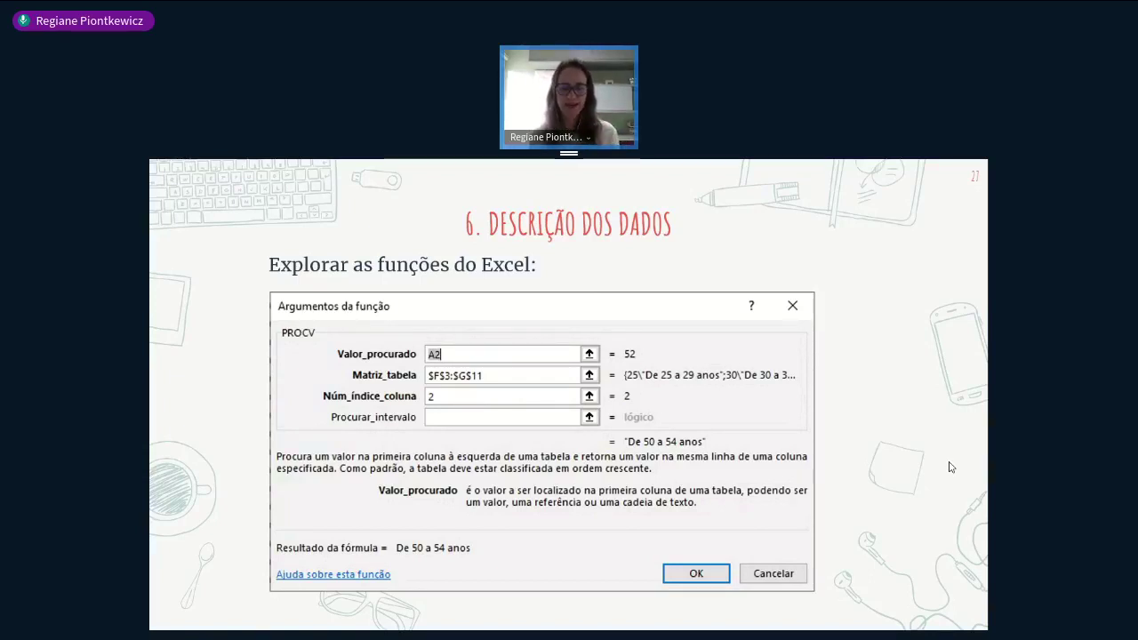
key(Escape)
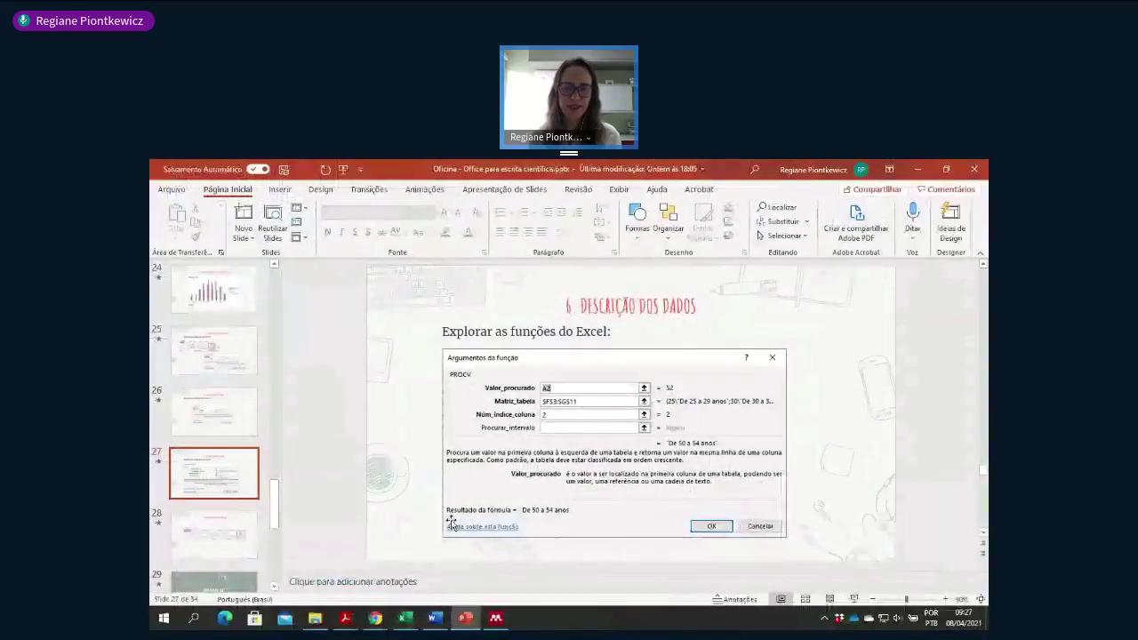
- Switch back to Excel and open the PROCV sheet
click(408, 616)
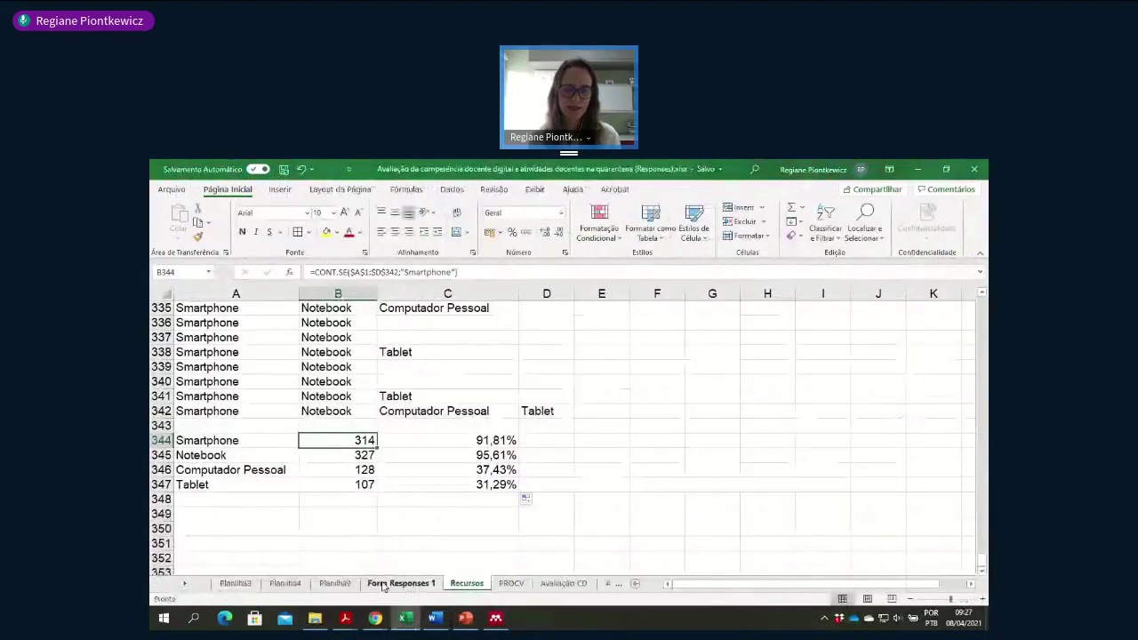
click(512, 584)
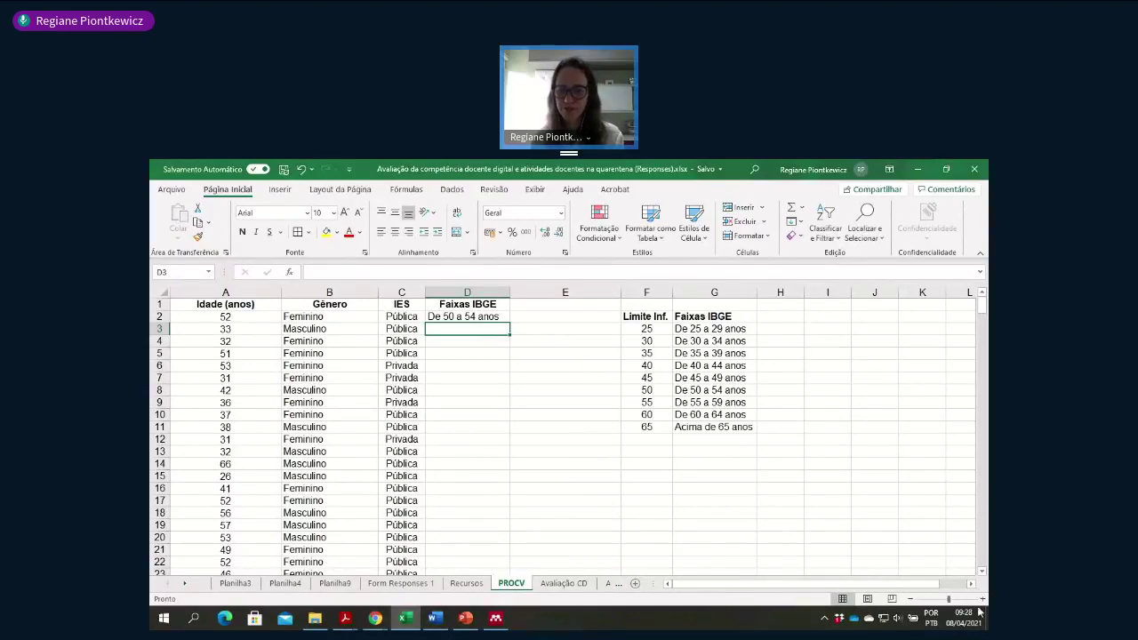
ctrl+scroll(837, 525, up, 3)
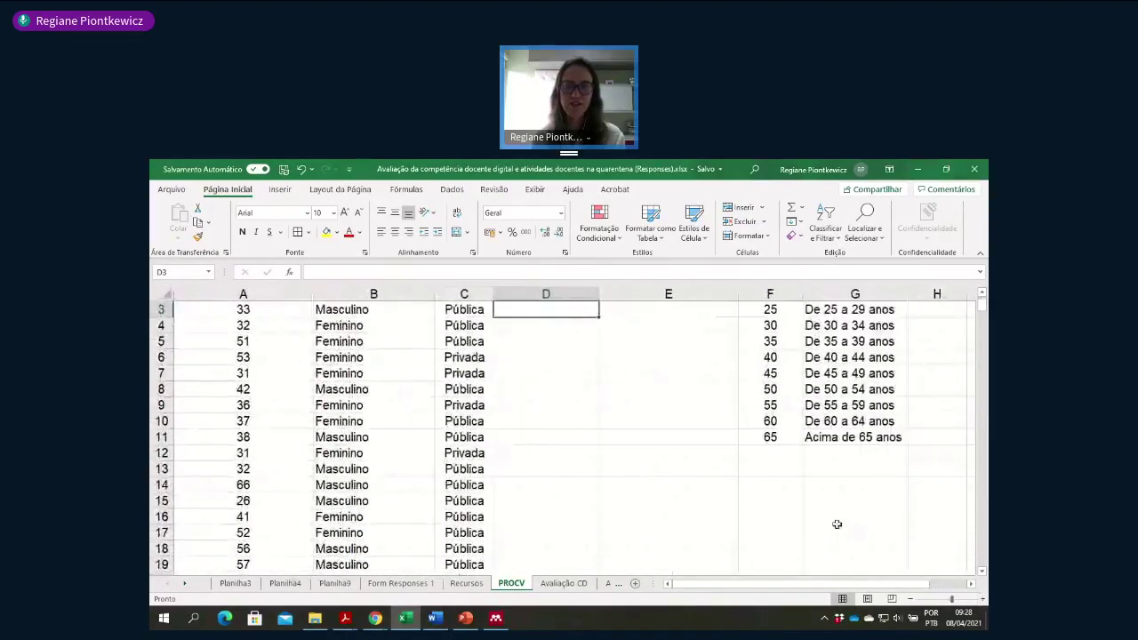
scroll(836, 525, up, 1)
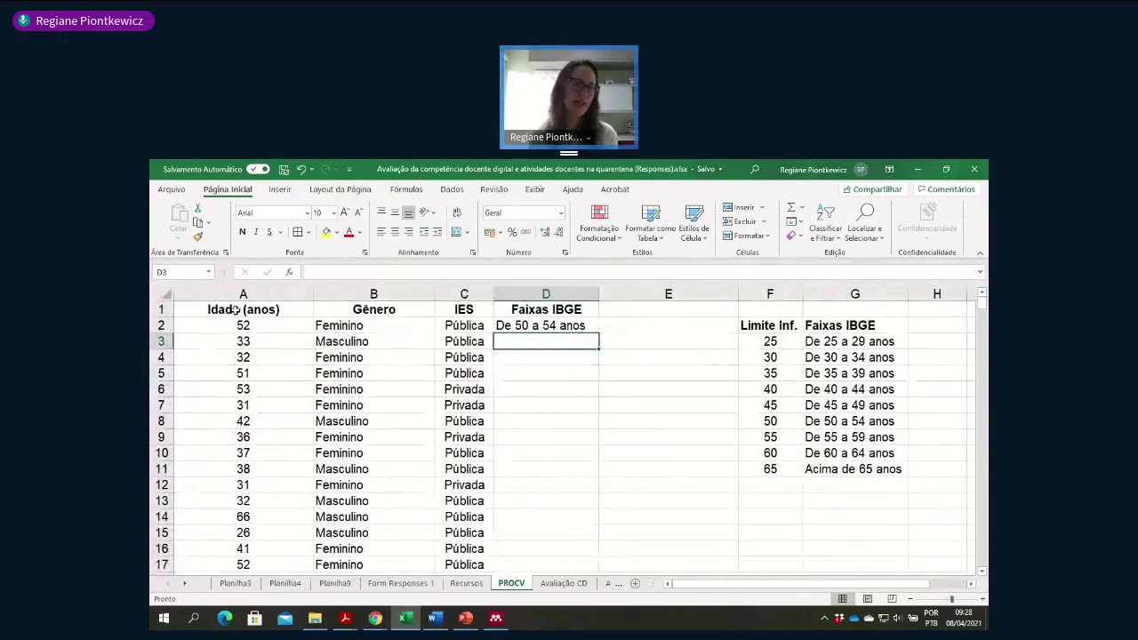
- Examine the ages in column A and the IBGE age-range table with its lower limits in columns F and G
drag(234, 321, 221, 519)
scroll(220, 519, down, 4)
scroll(219, 518, up, 4)
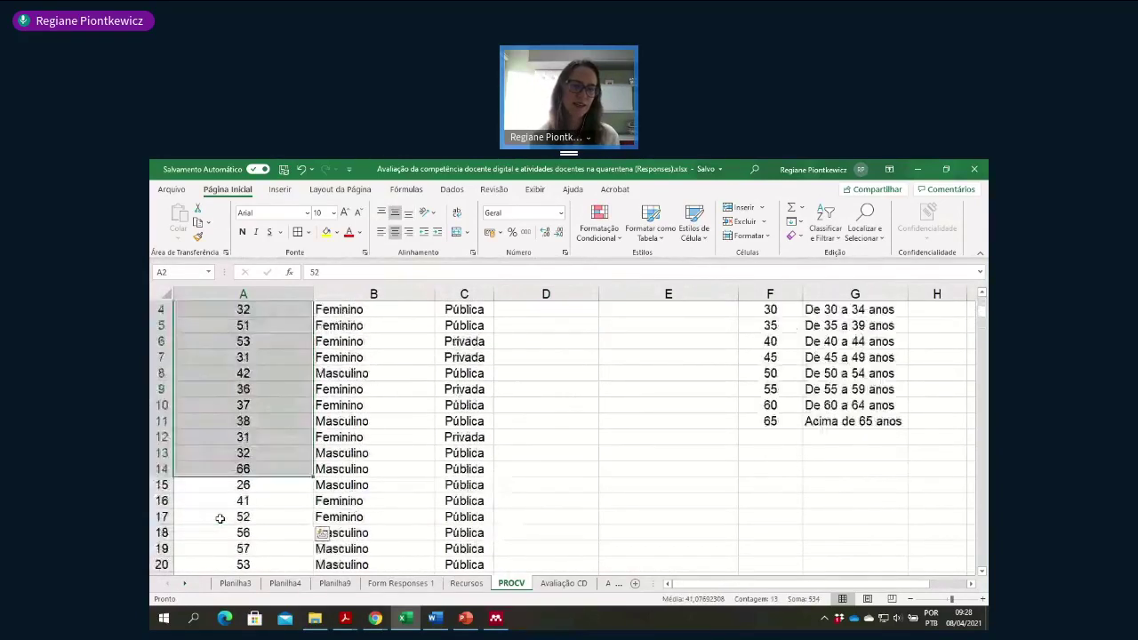
scroll(220, 518, down, 16)
scroll(220, 518, up, 16)
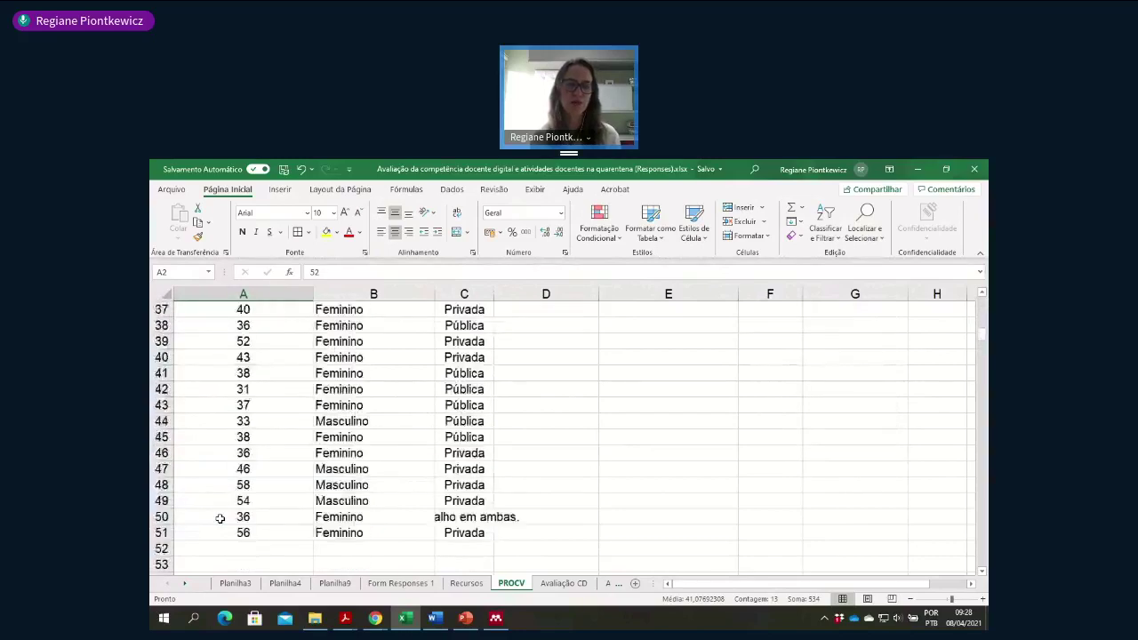
click(212, 429)
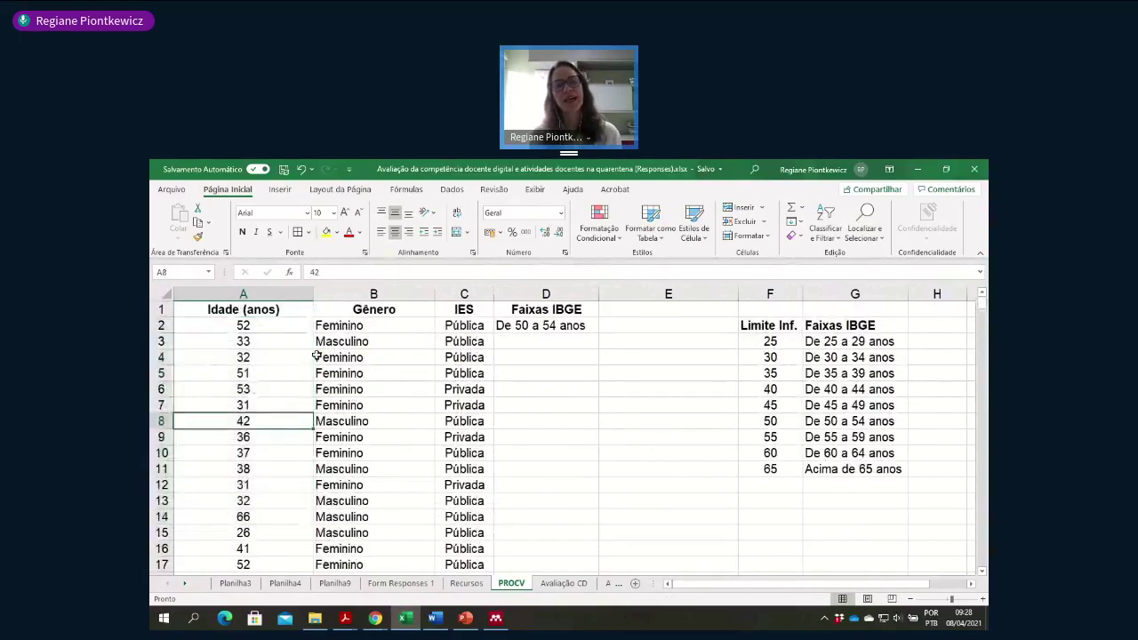
click(379, 391)
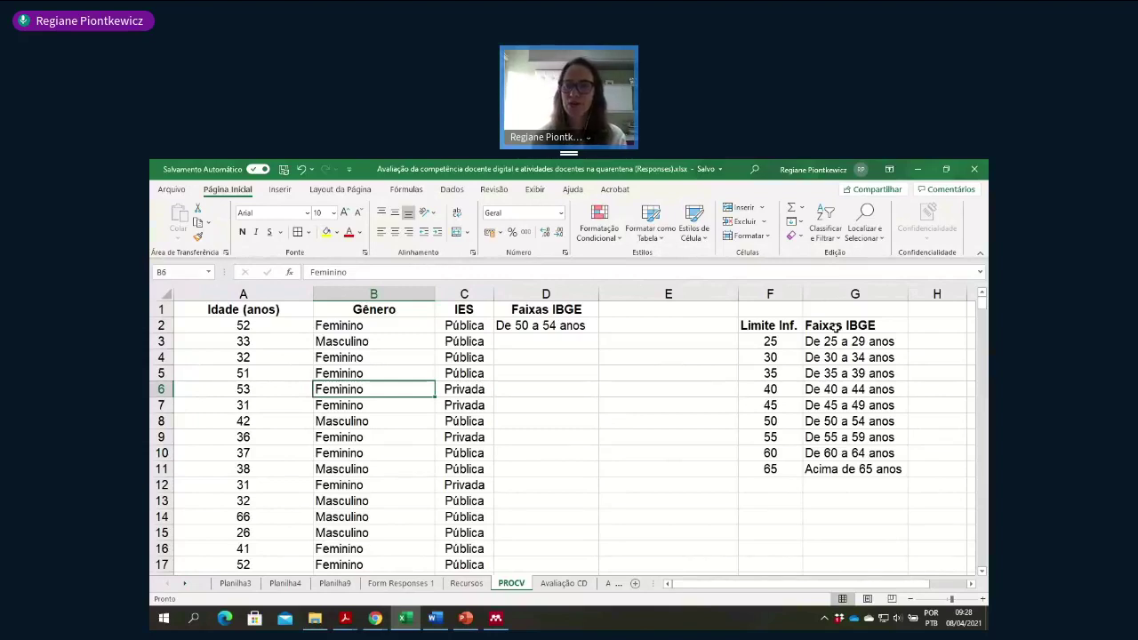
drag(838, 338, 856, 480)
click(853, 531)
drag(832, 329, 851, 469)
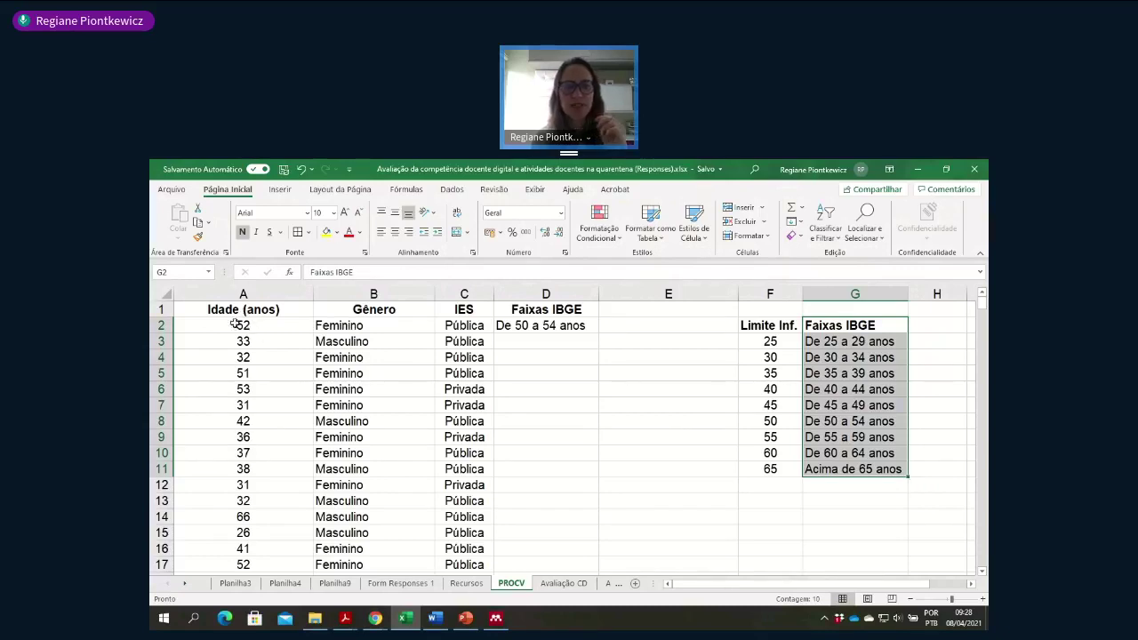
click(768, 422)
drag(768, 422, 813, 422)
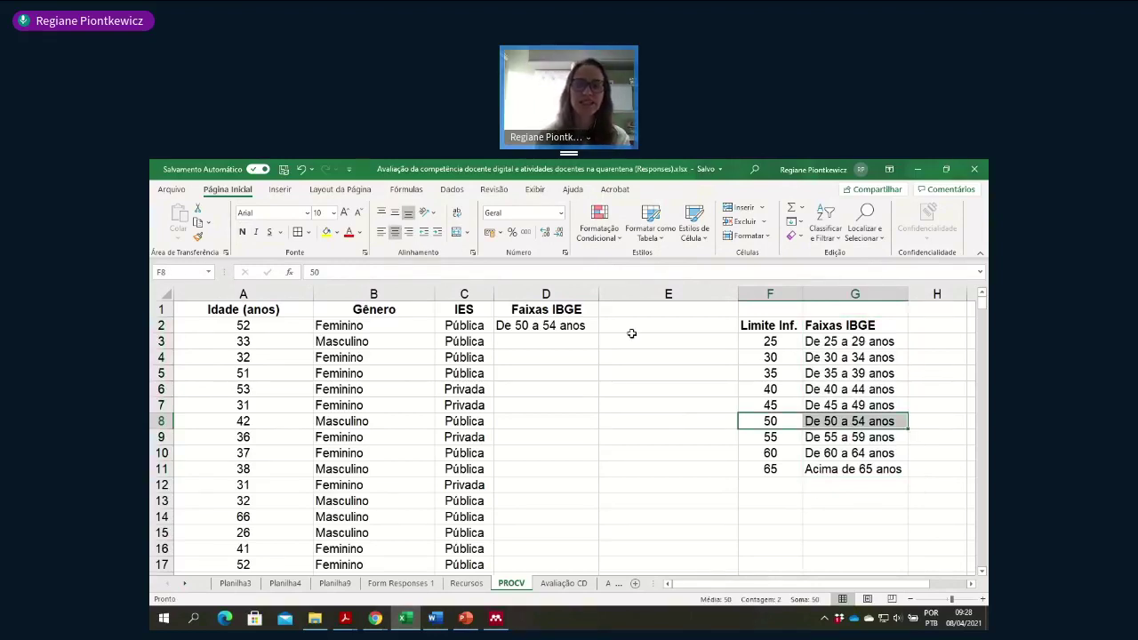
- Insert a PROCV function in D3 with the age in A3 as the lookup value
click(560, 347)
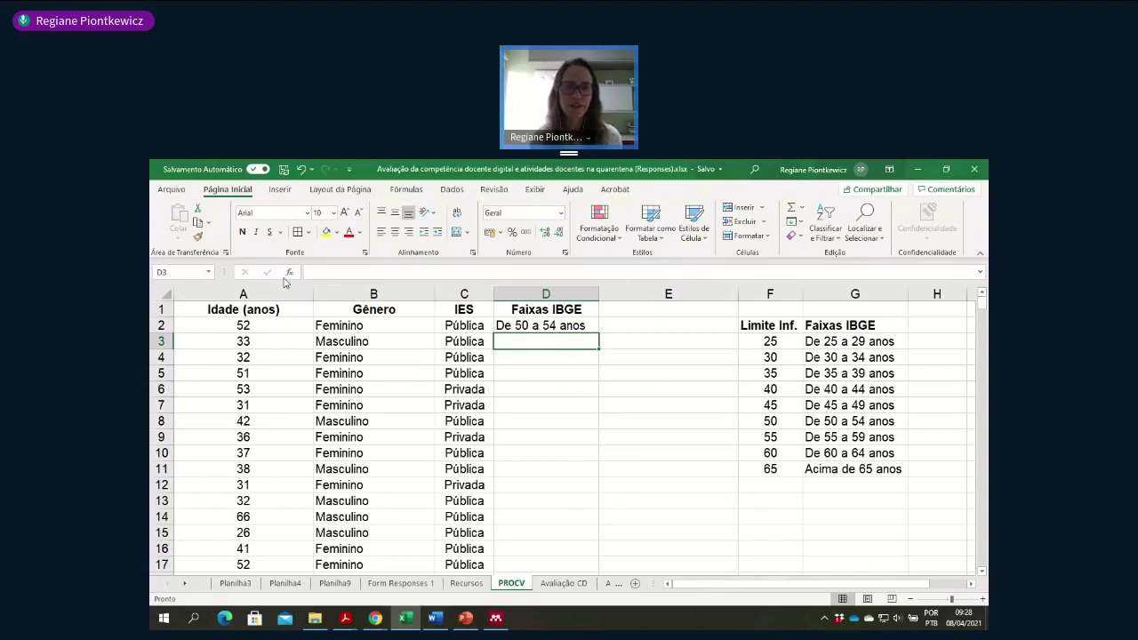
click(289, 273)
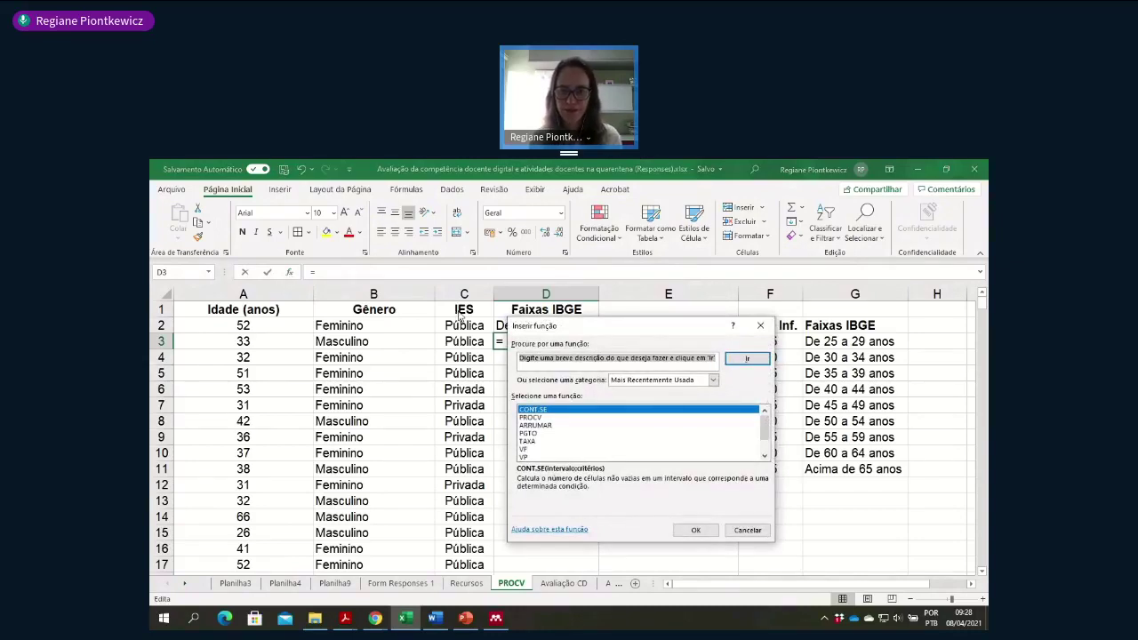
double_click(530, 417)
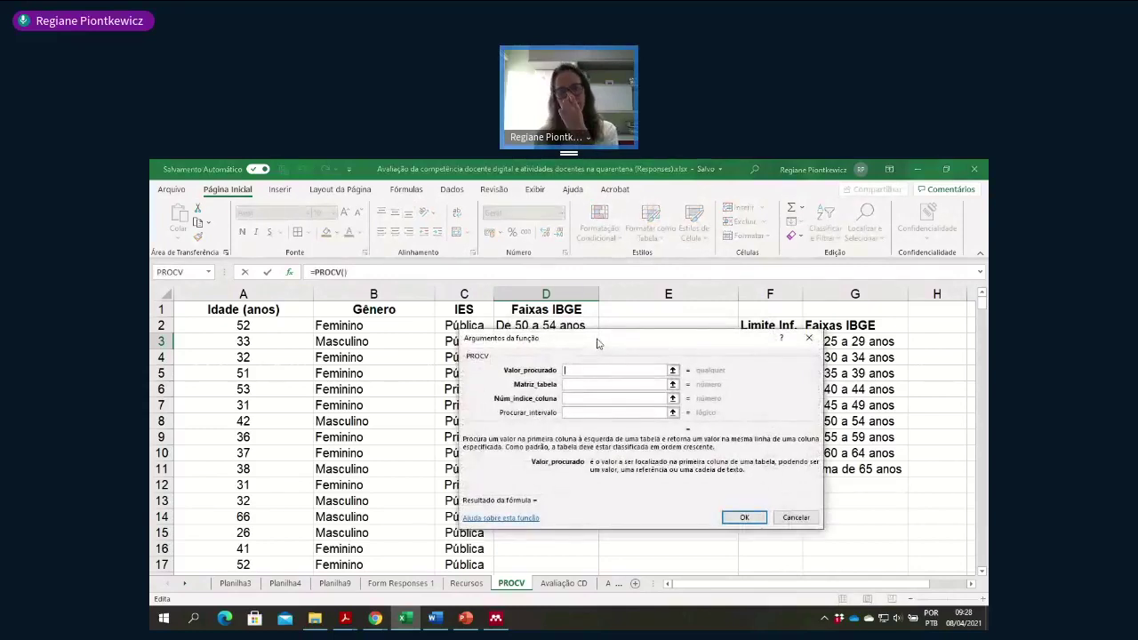
drag(601, 346, 640, 374)
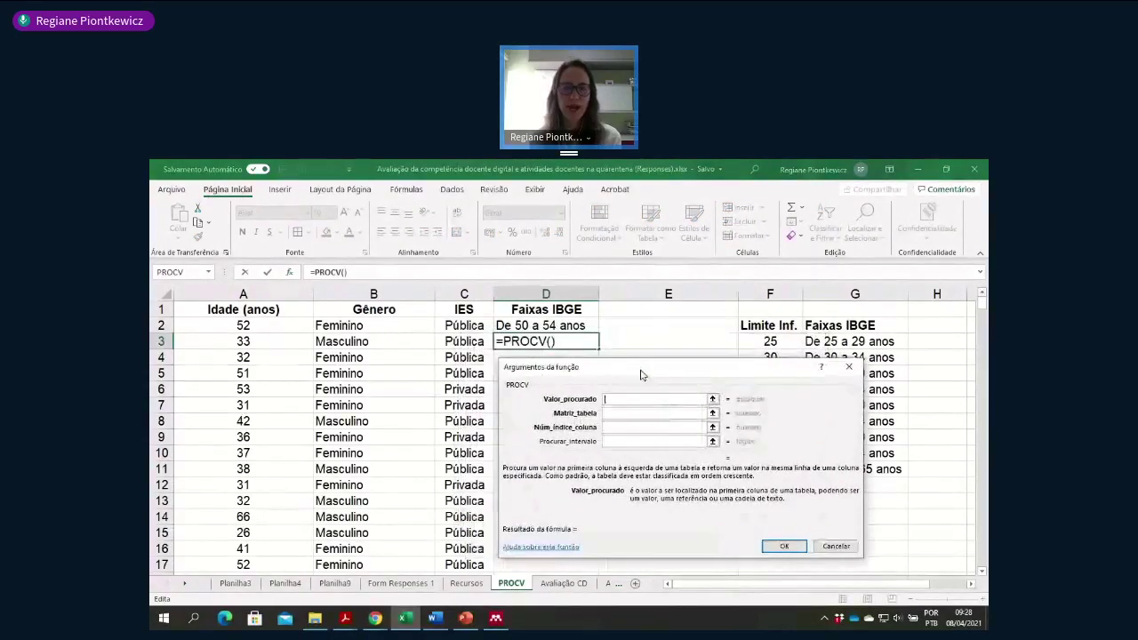
click(254, 340)
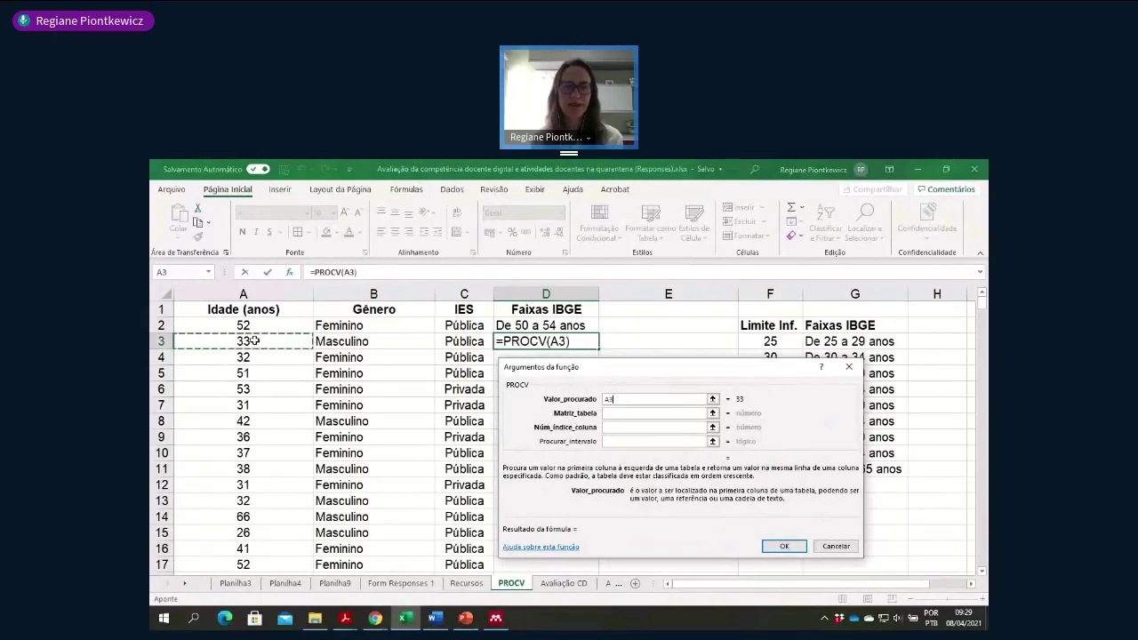
- Complete the PROCV in D3 with table range F3:G11 and column index 2, and check it against the age-range table
click(611, 413)
drag(649, 367, 460, 357)
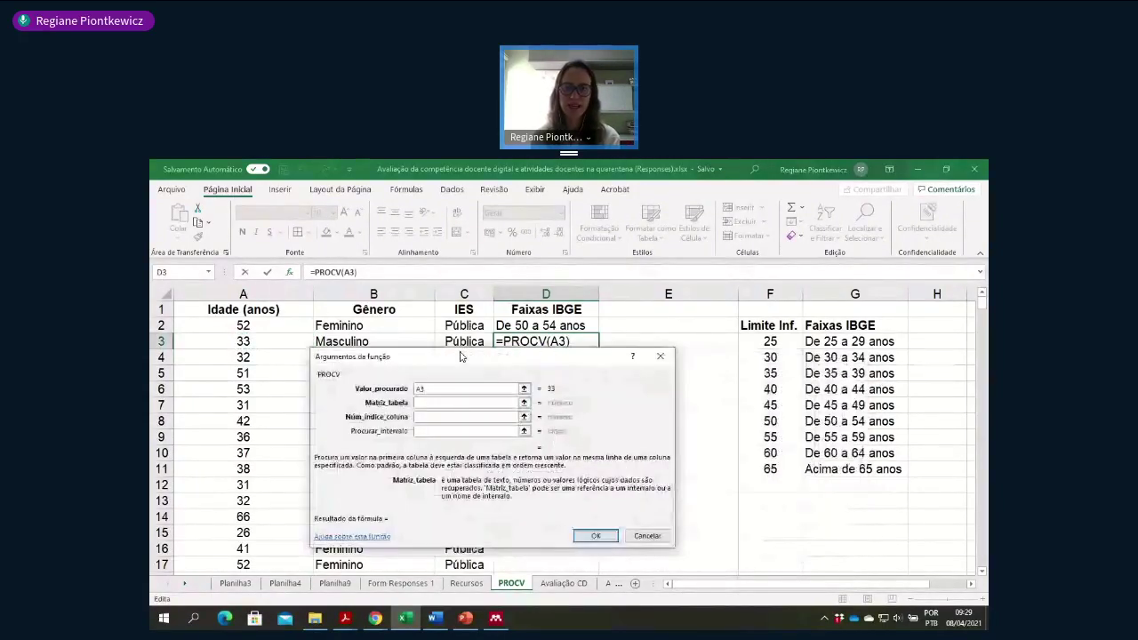
click(789, 348)
drag(789, 348, 858, 464)
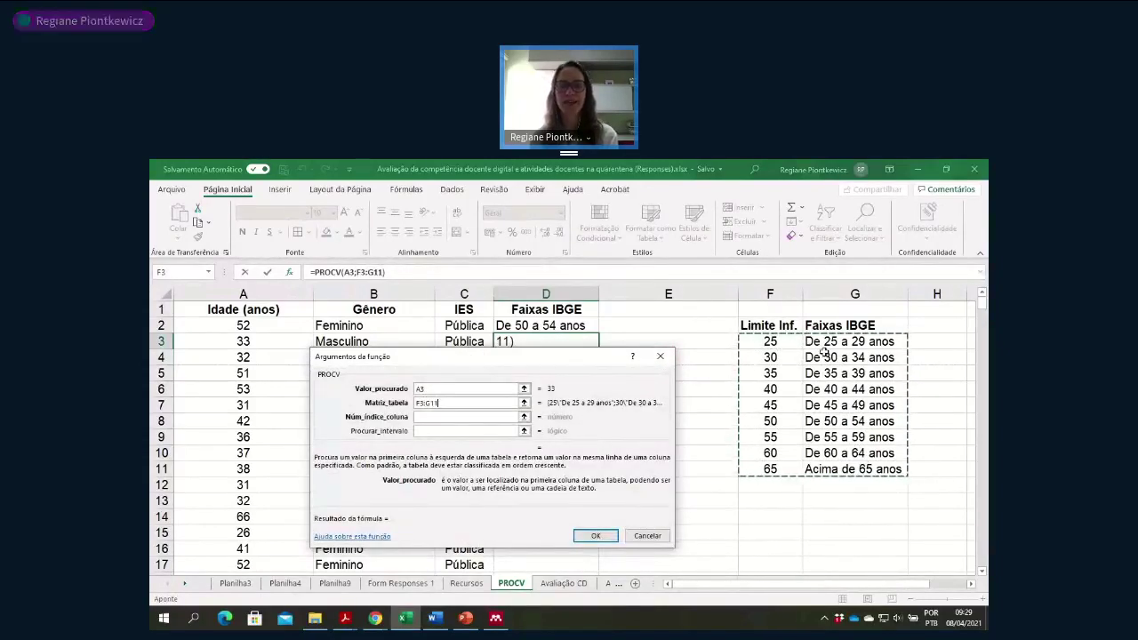
click(431, 419)
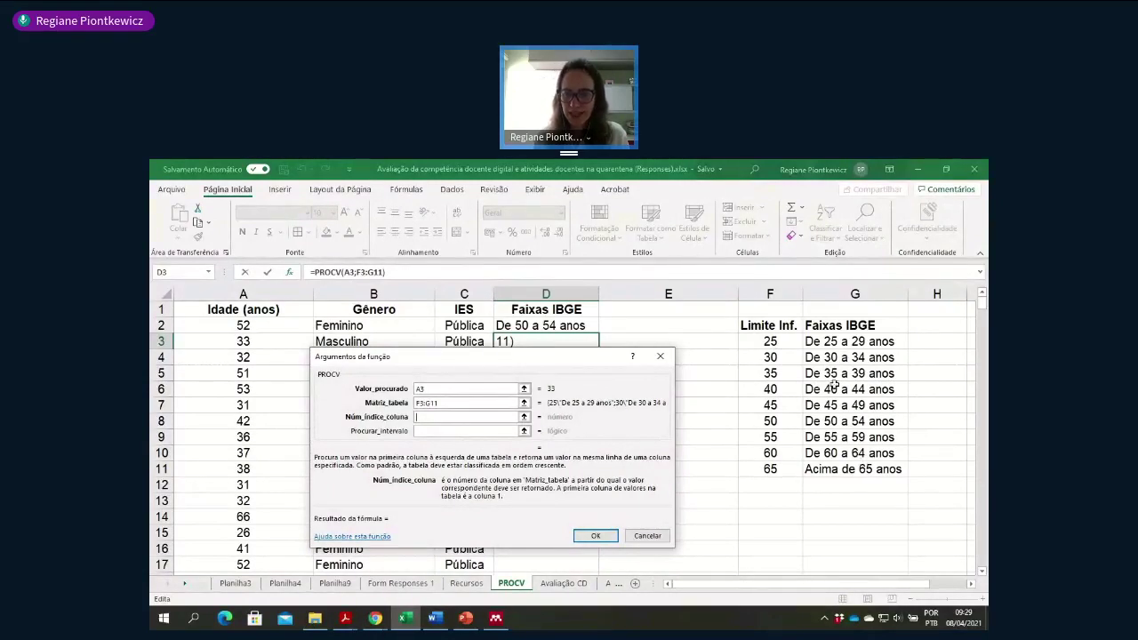
text(2)
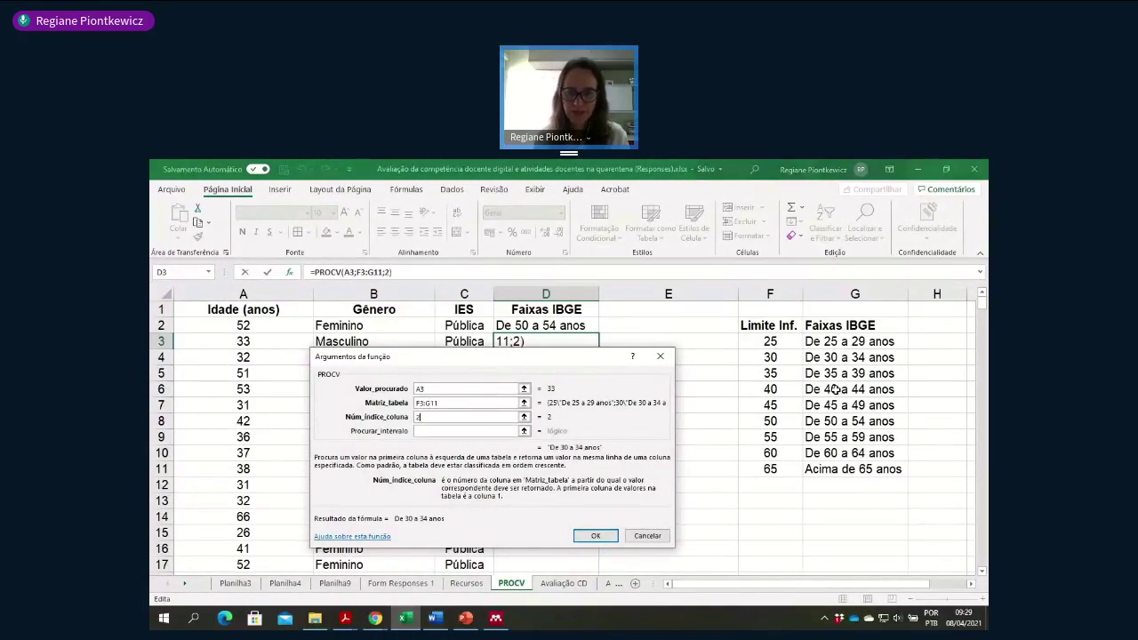
click(596, 536)
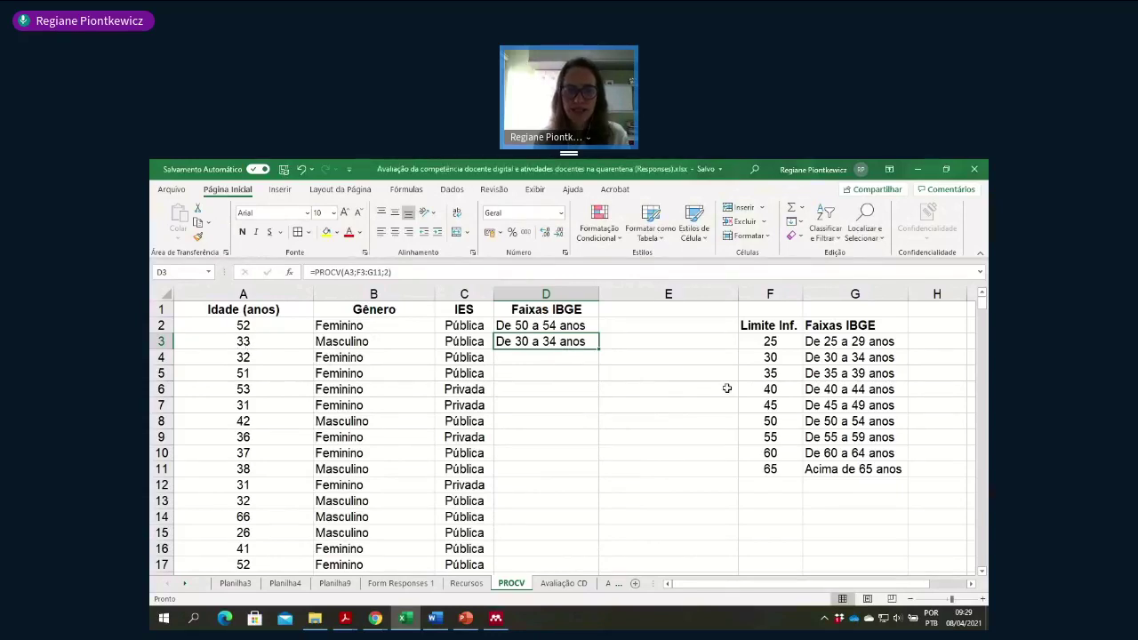
click(226, 342)
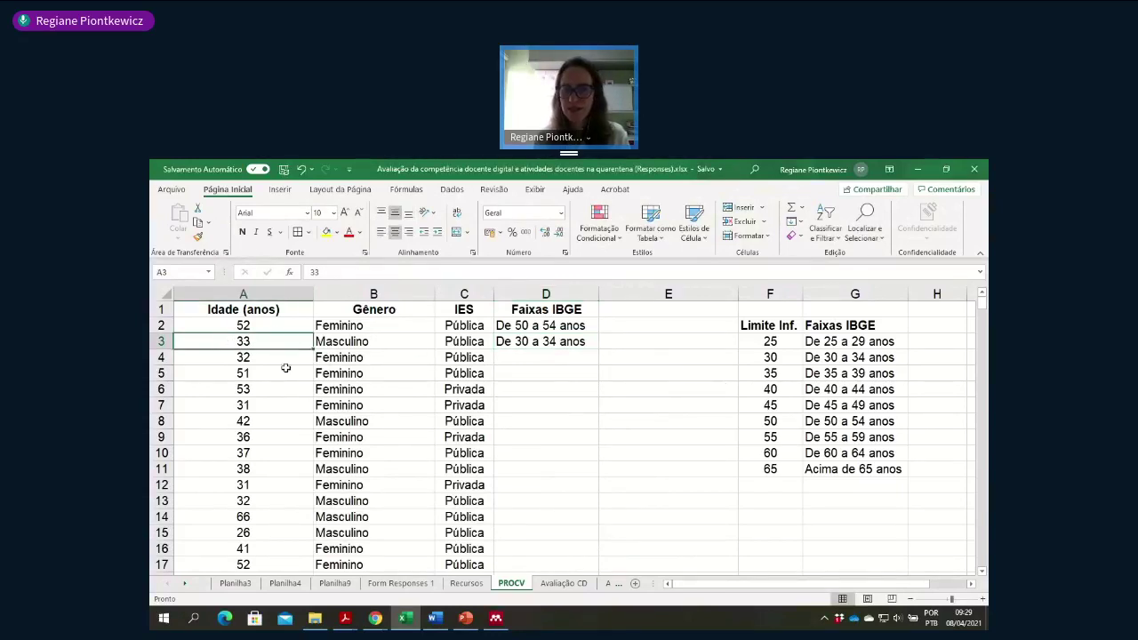
click(805, 358)
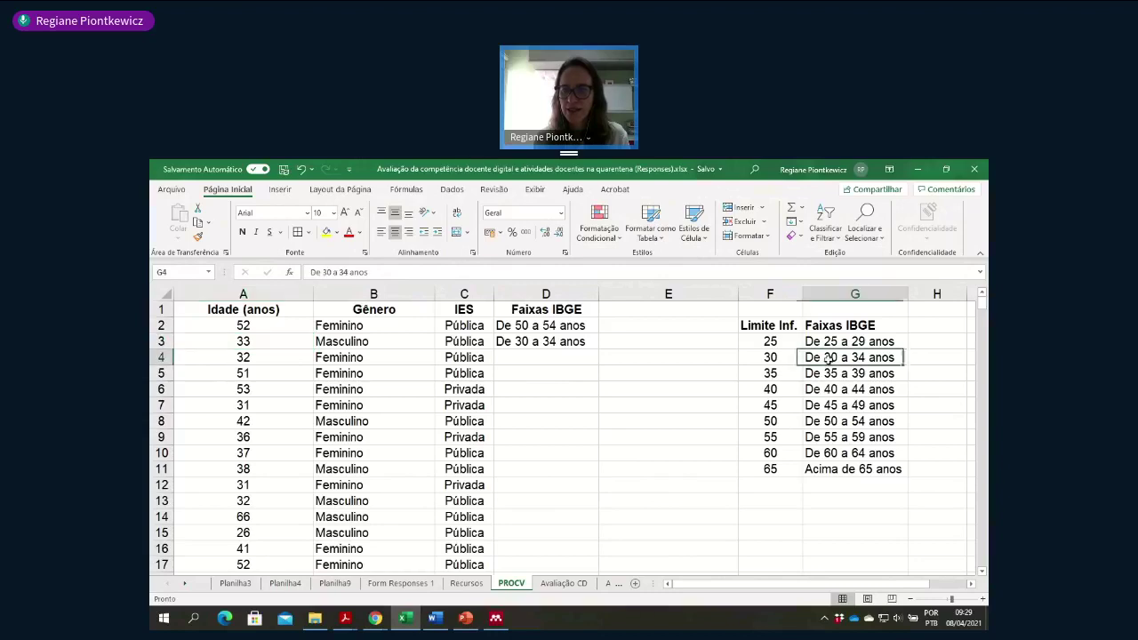
- Make the table range in D3's PROCV formula absolute as $F$3:$G$11
click(516, 343)
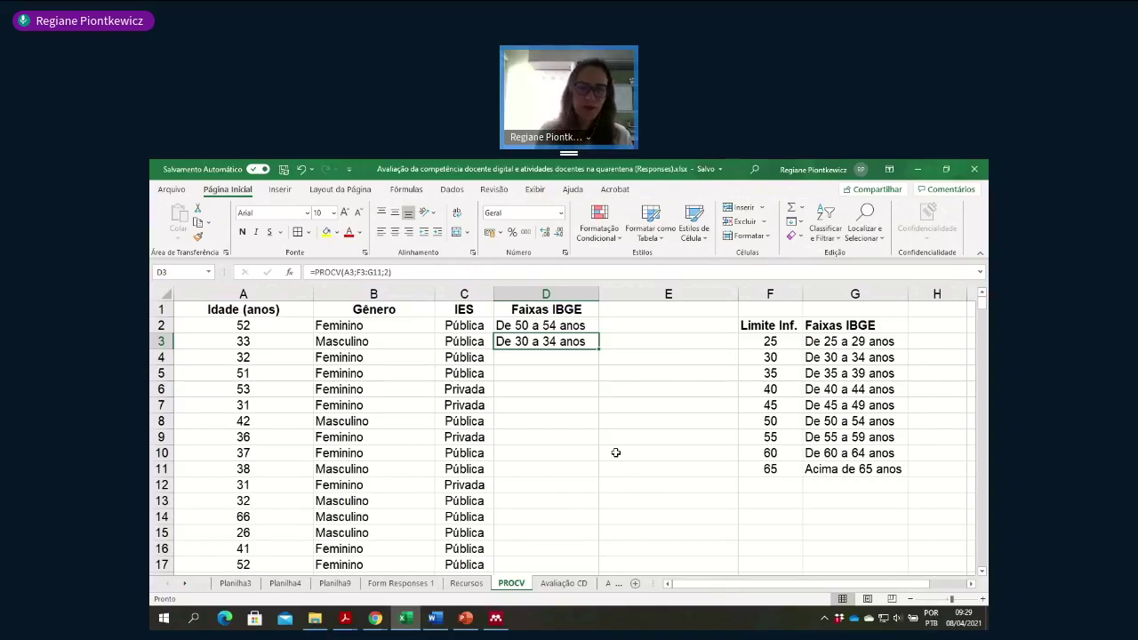
key(F2)
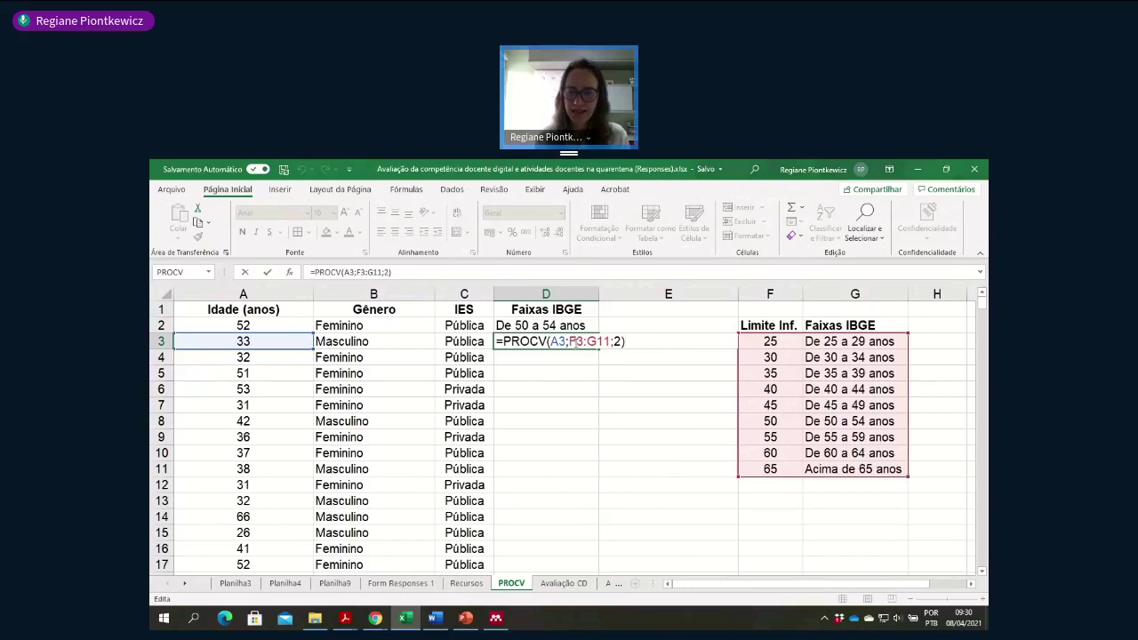
click(578, 342)
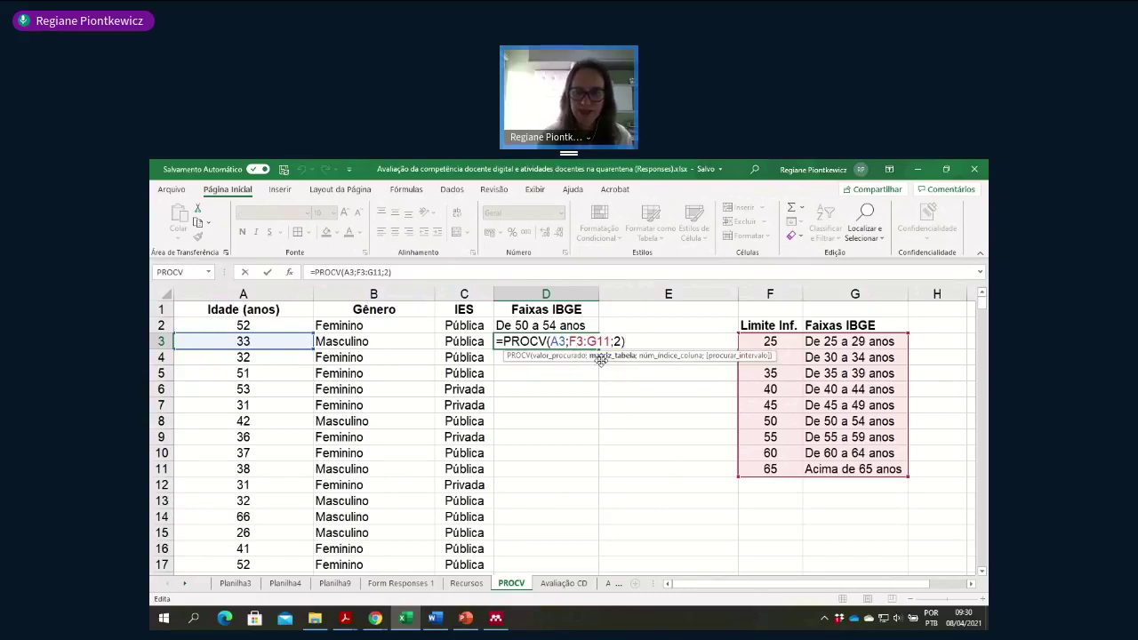
key(F4)
click(609, 341)
key(F4)
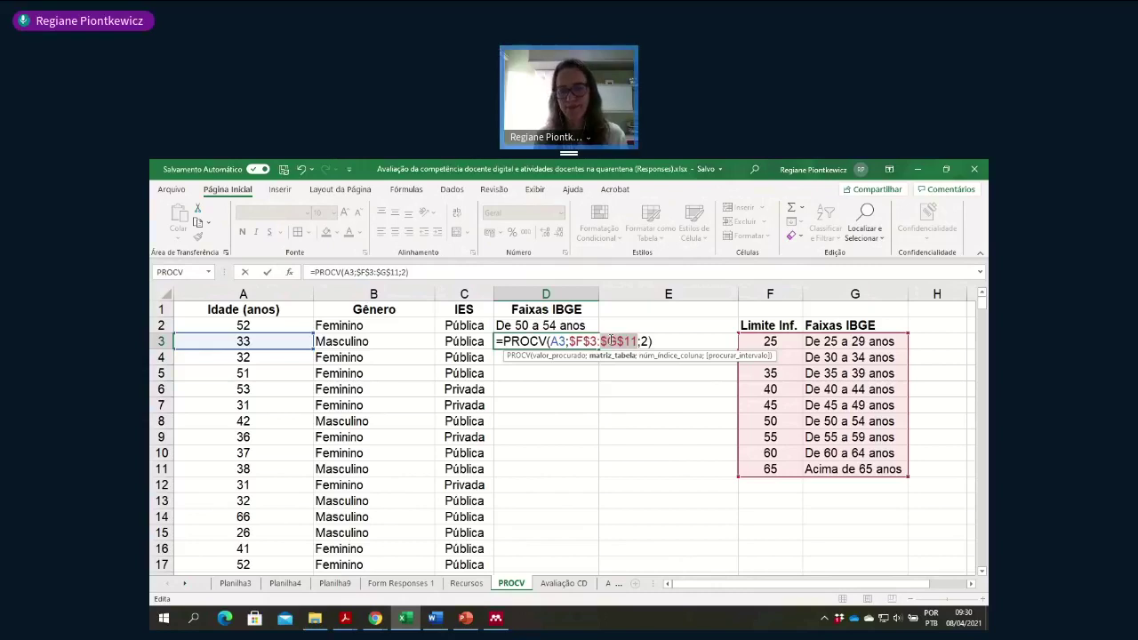
key(Return)
- Fill the PROCV formula from D3 down column D and check the age ranges against the ages in rows 5 and 9
click(596, 342)
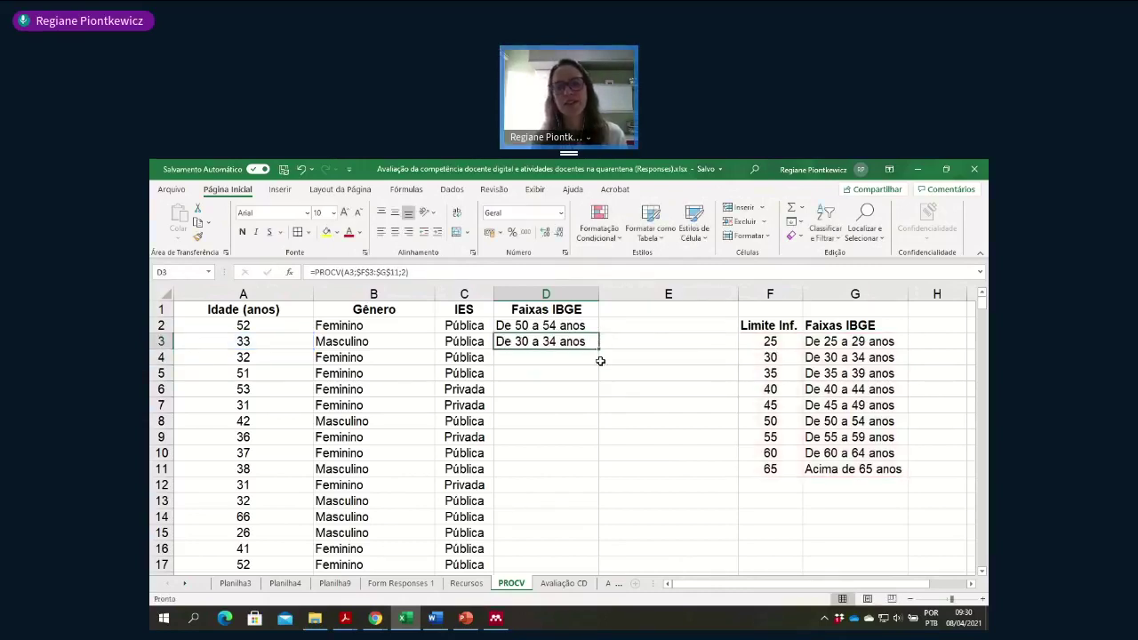
double_click(599, 349)
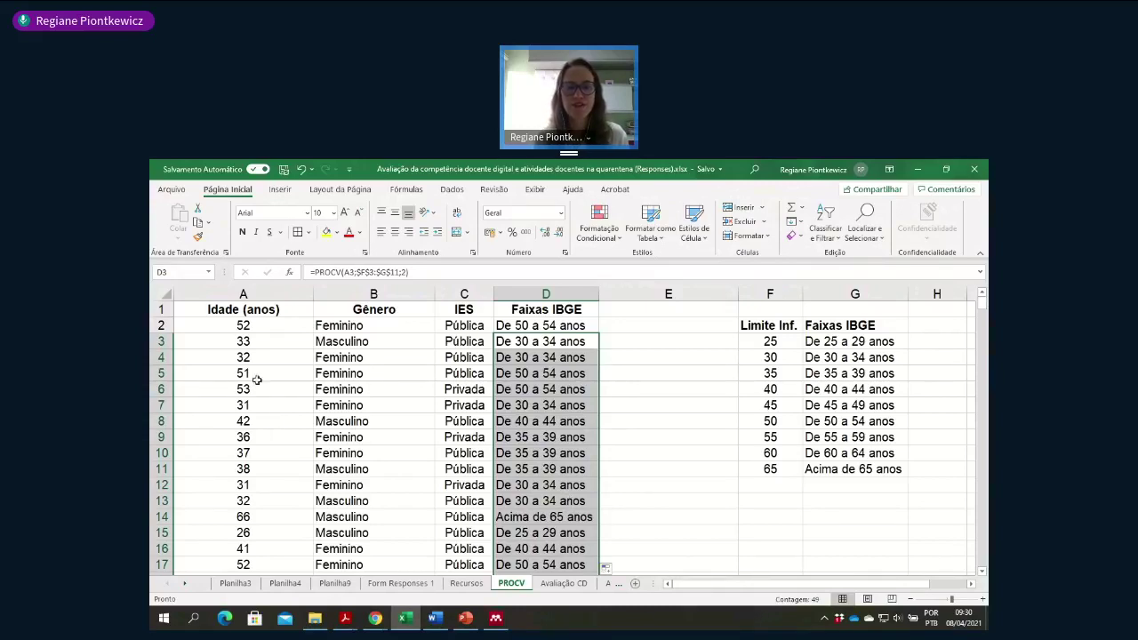
click(160, 373)
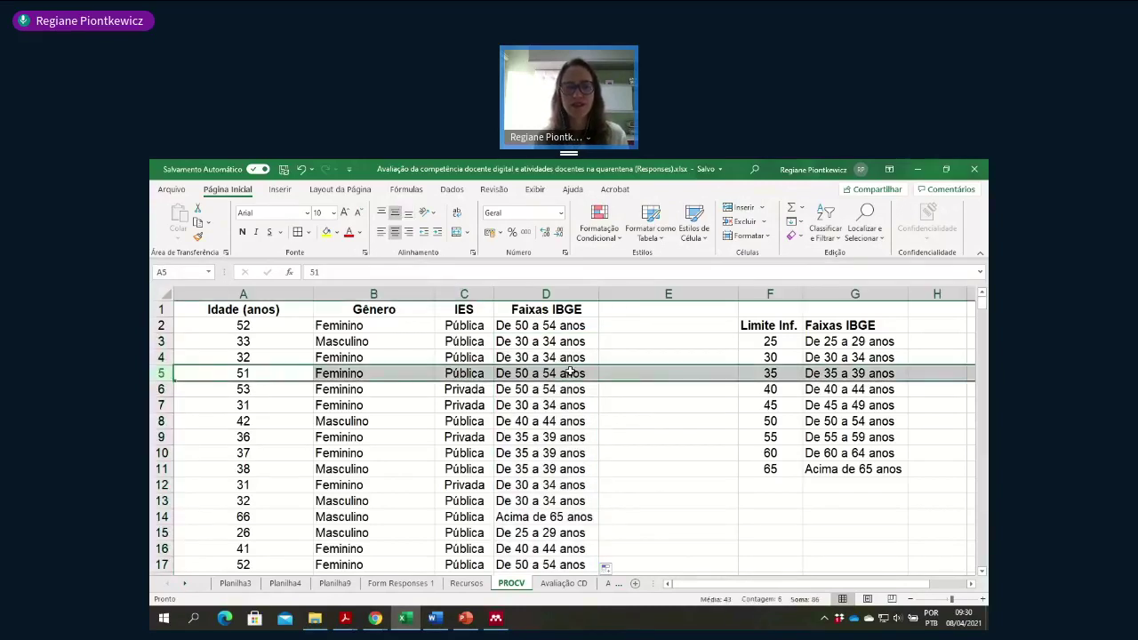
click(162, 437)
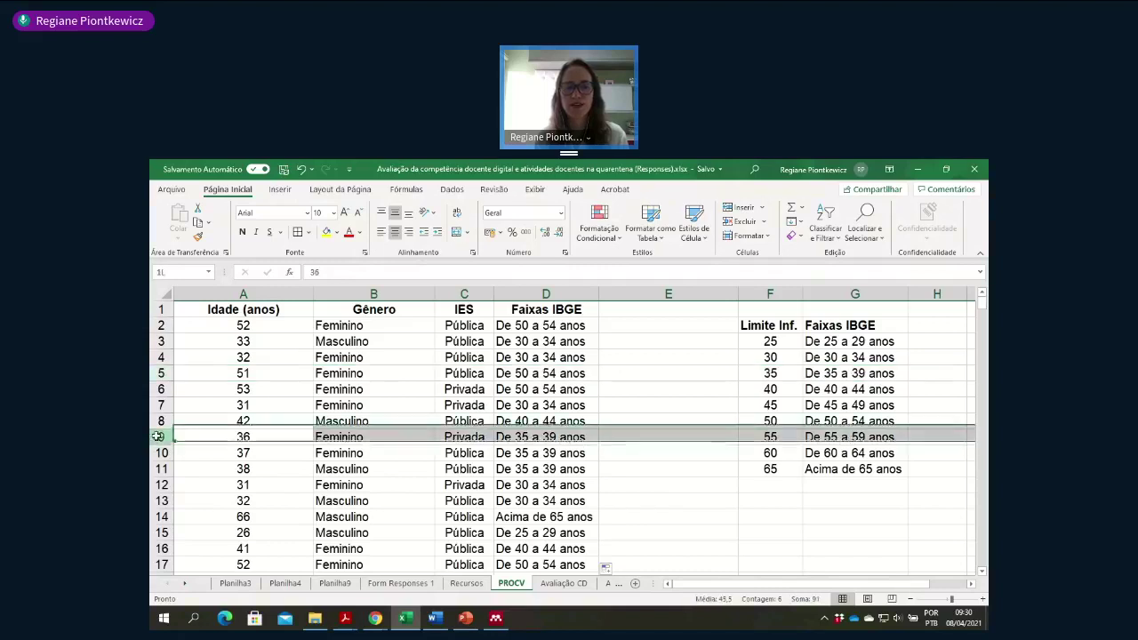
click(521, 436)
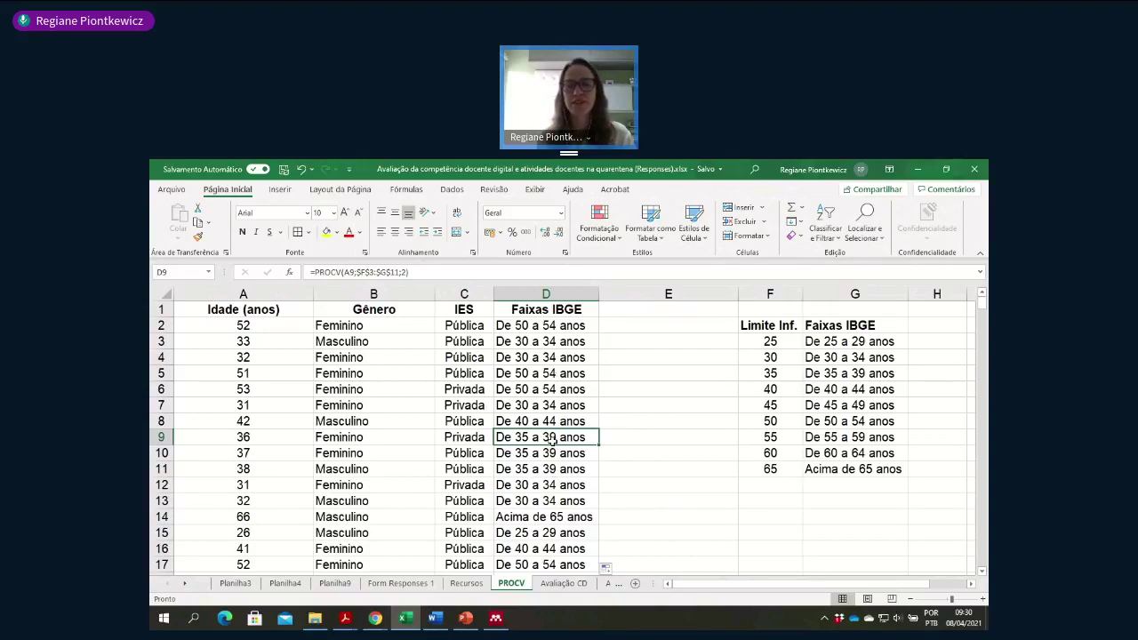
scroll(552, 439, down, 9)
scroll(552, 439, up, 9)
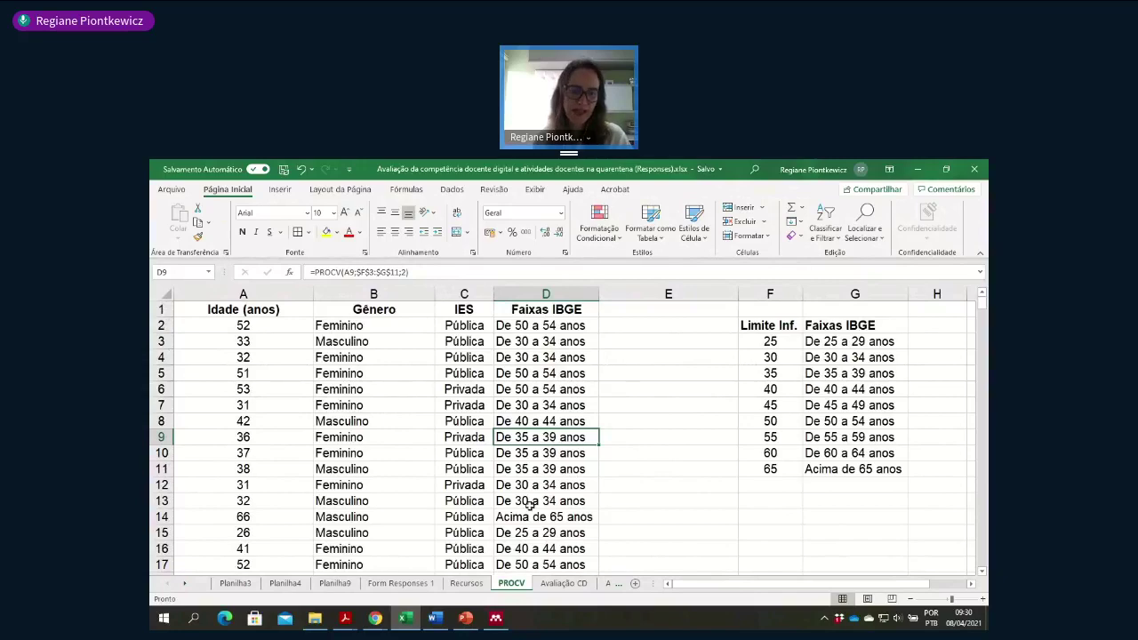
- Check the web conference's public chat in Chrome and present the Formatação Condicional slide in PowerPoint
mouse_move(378, 622)
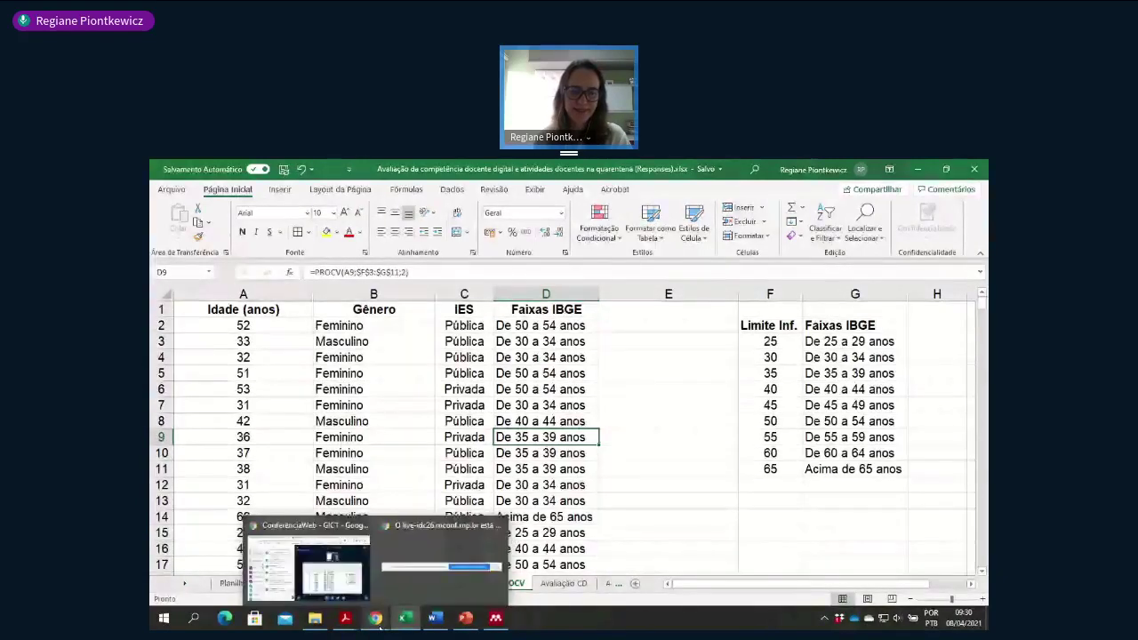
click(377, 620)
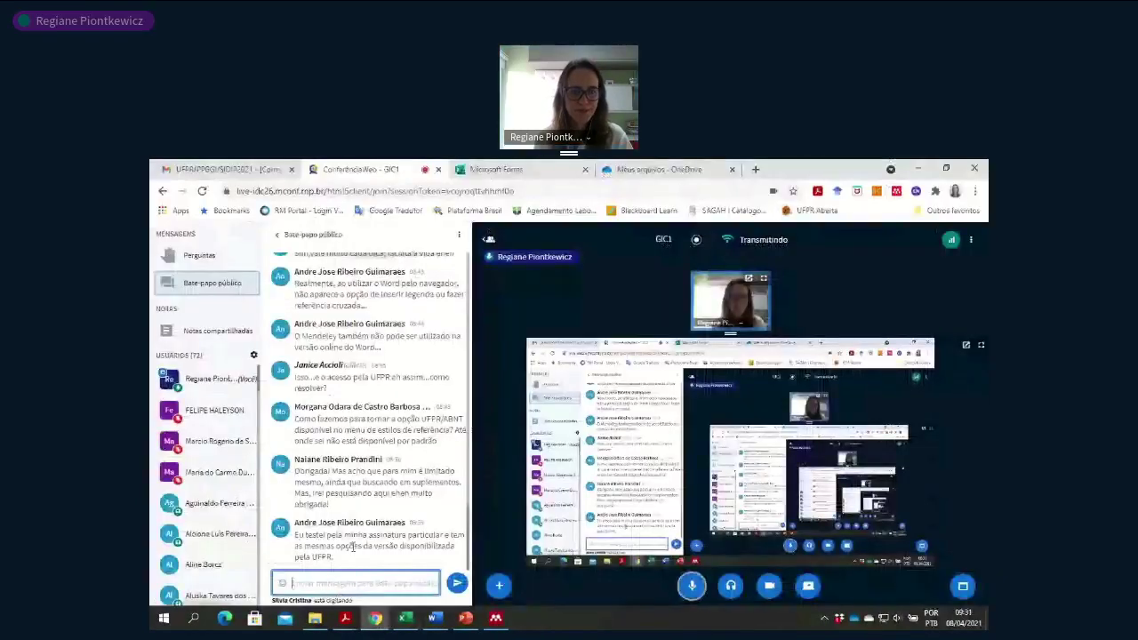
click(465, 617)
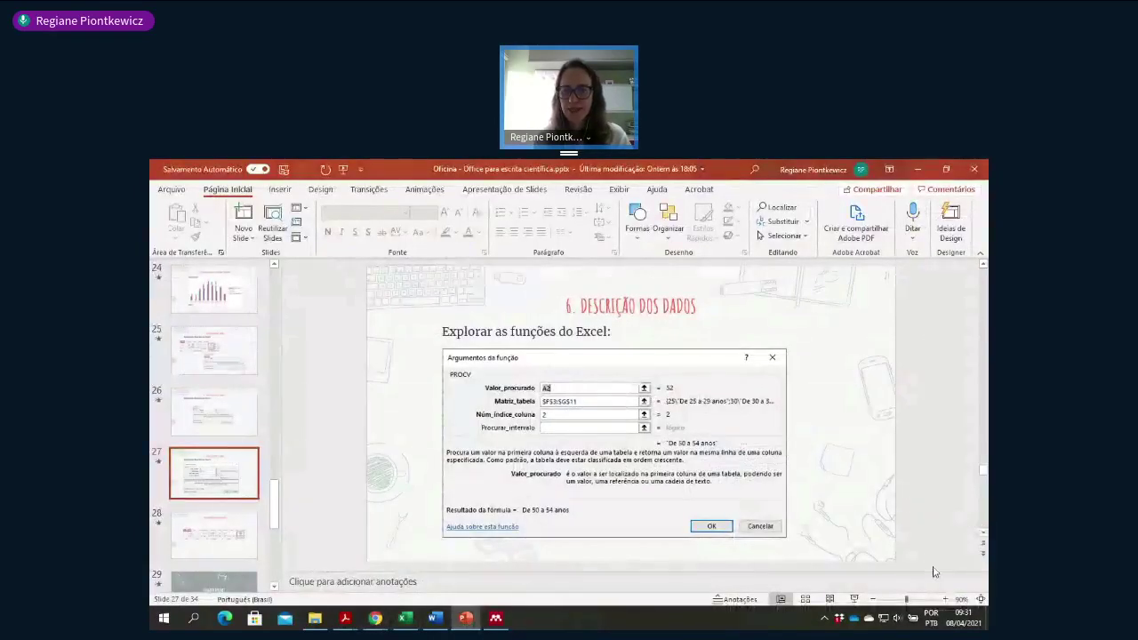
click(854, 599)
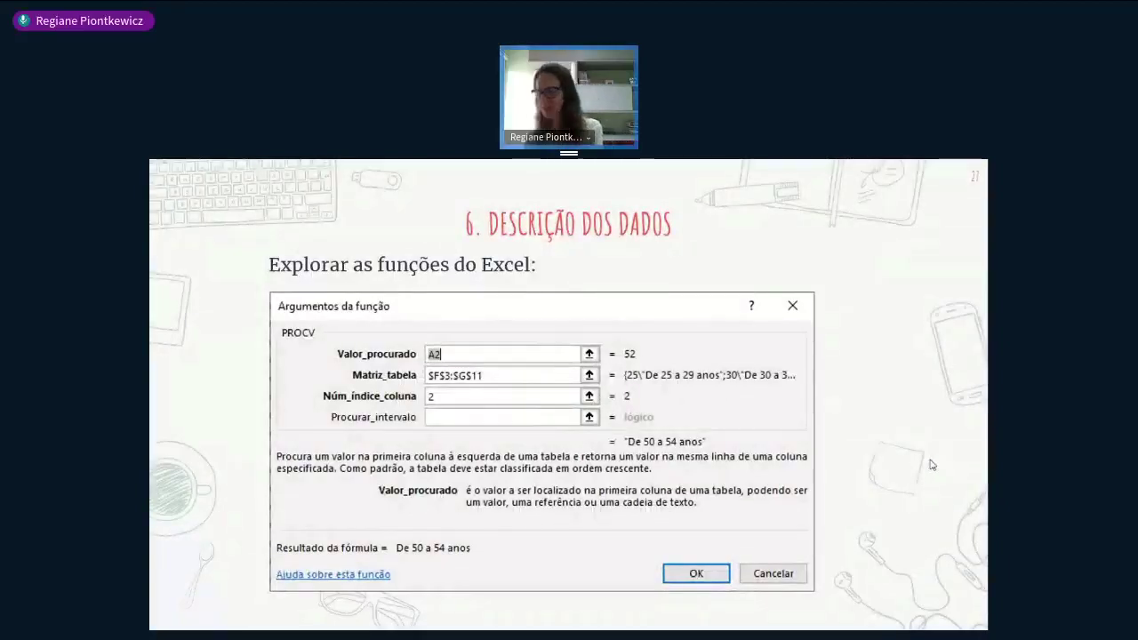
key(Right)
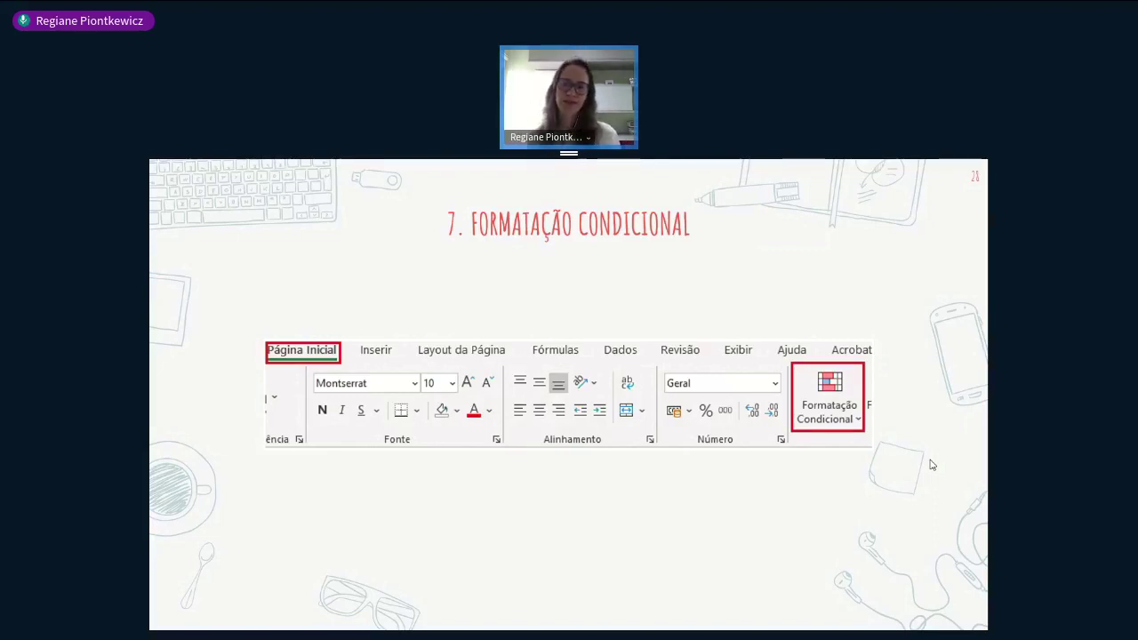
key(Escape)
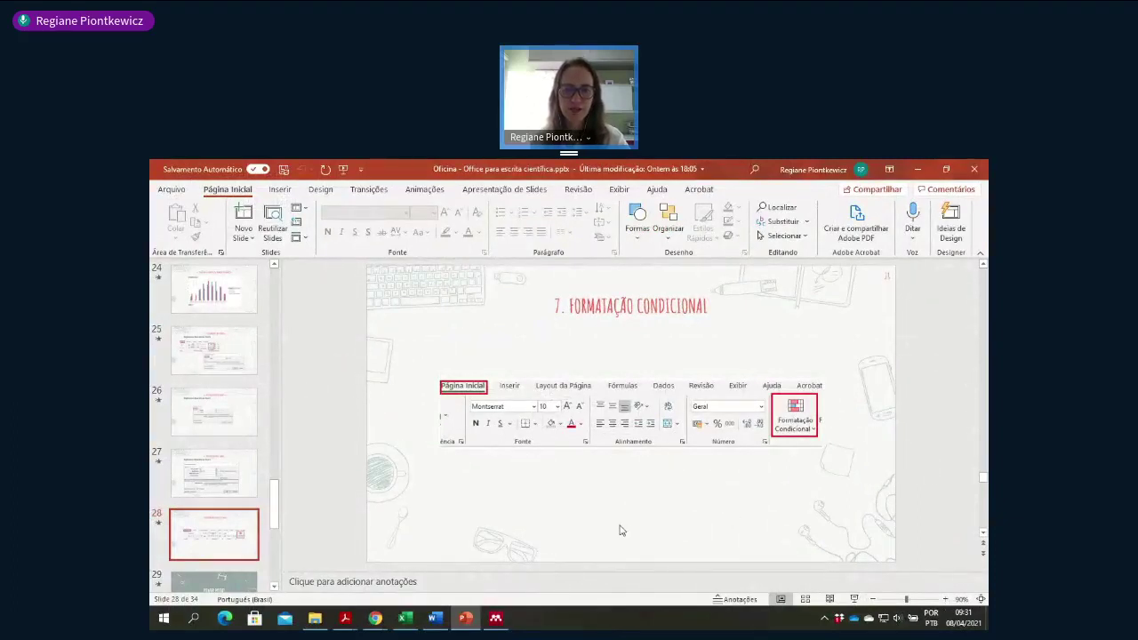
- Switch back to Excel and examine the competence answers and column Y's filter options on the Form Responses 1 sheet
click(401, 622)
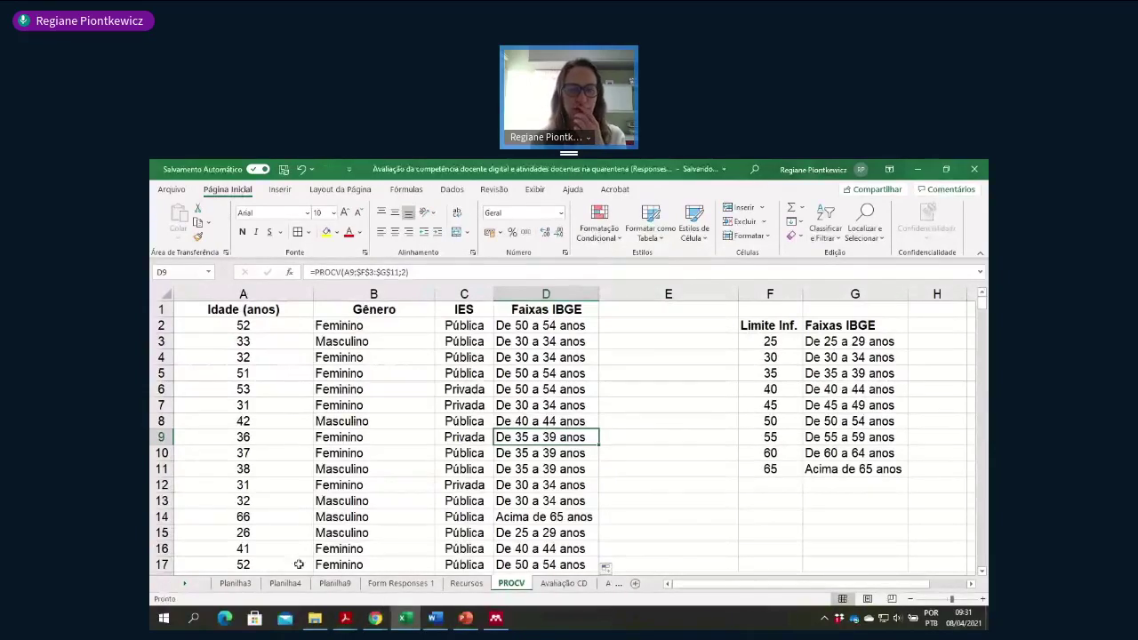
click(400, 584)
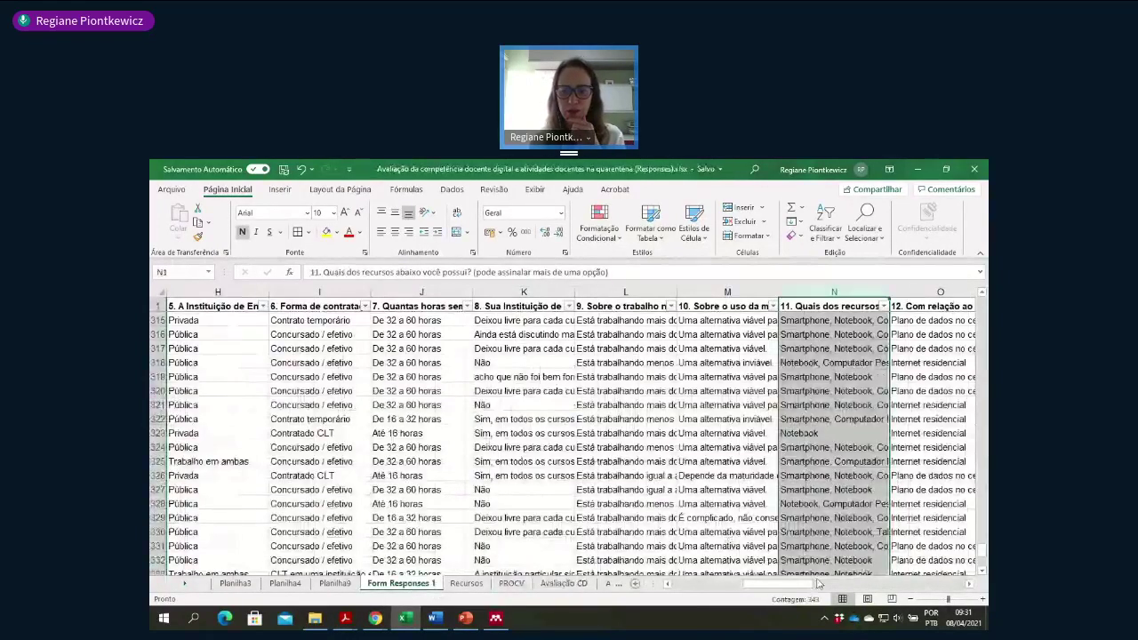
drag(807, 585, 909, 584)
scroll(773, 418, up, 1)
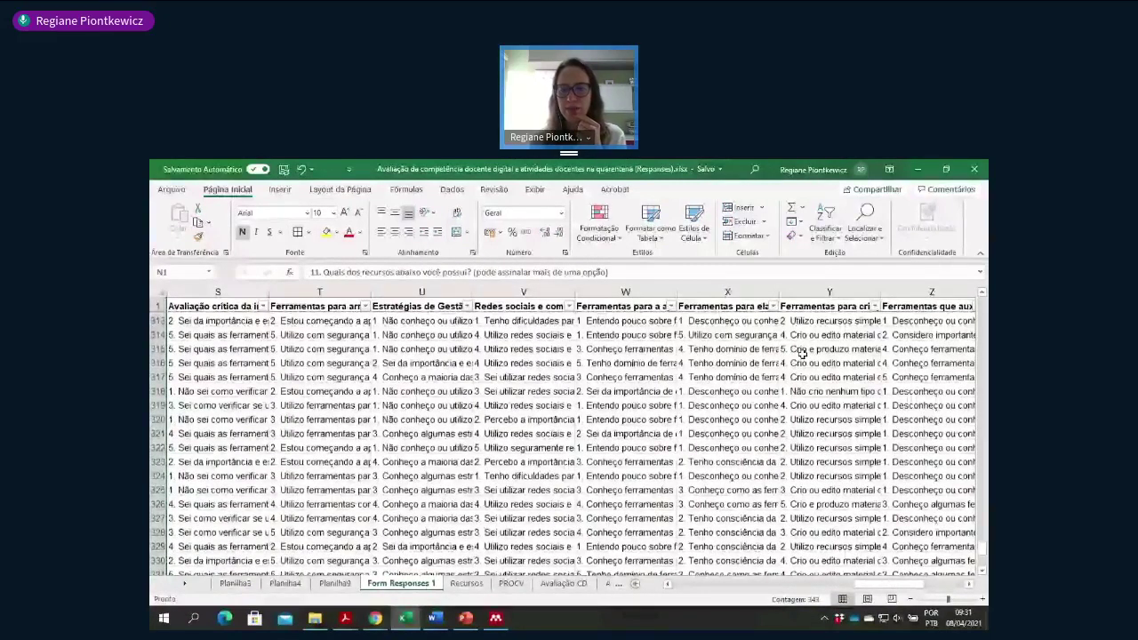
scroll(803, 353, up, 1)
click(874, 306)
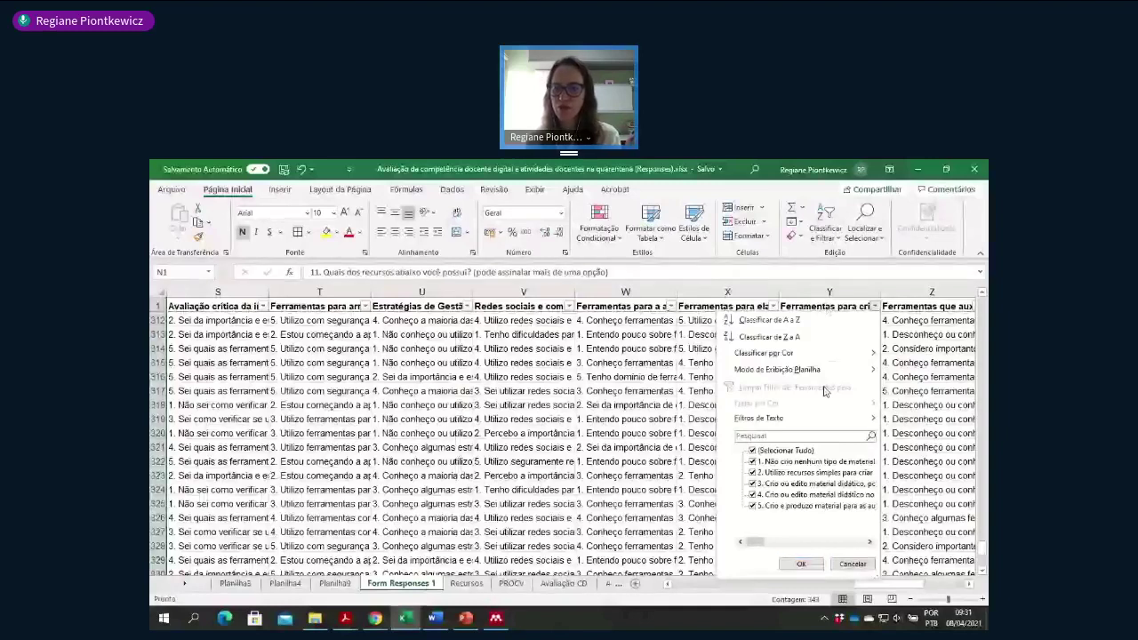
click(853, 565)
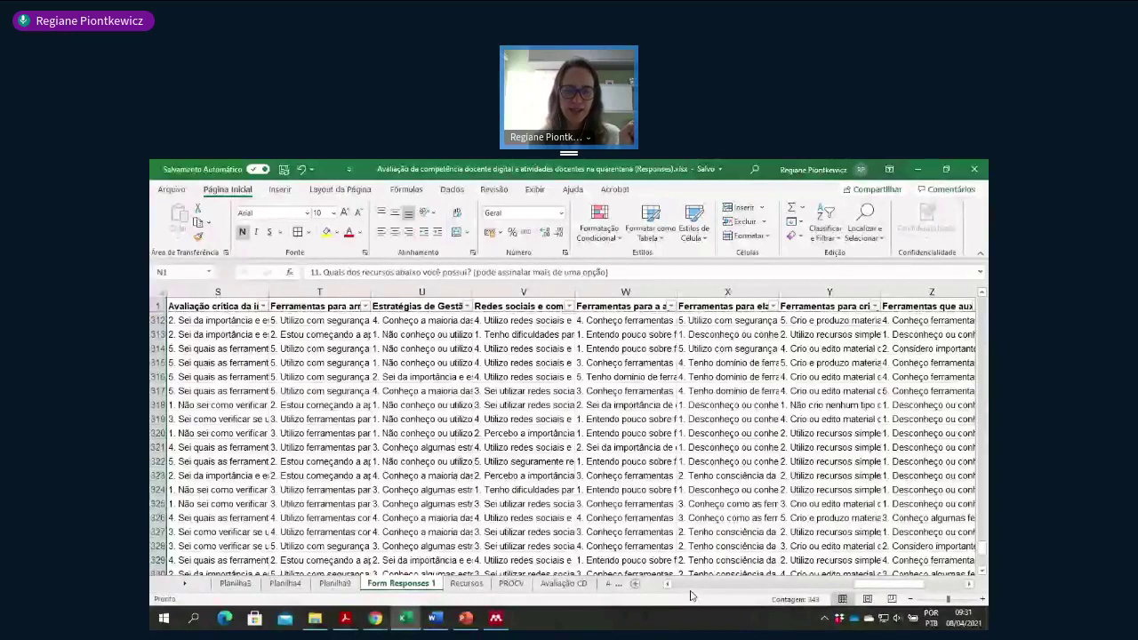
- Open the Avaliação CD sheet and examine the percentages and counts for the first competence in rows 4 and 5
click(184, 590)
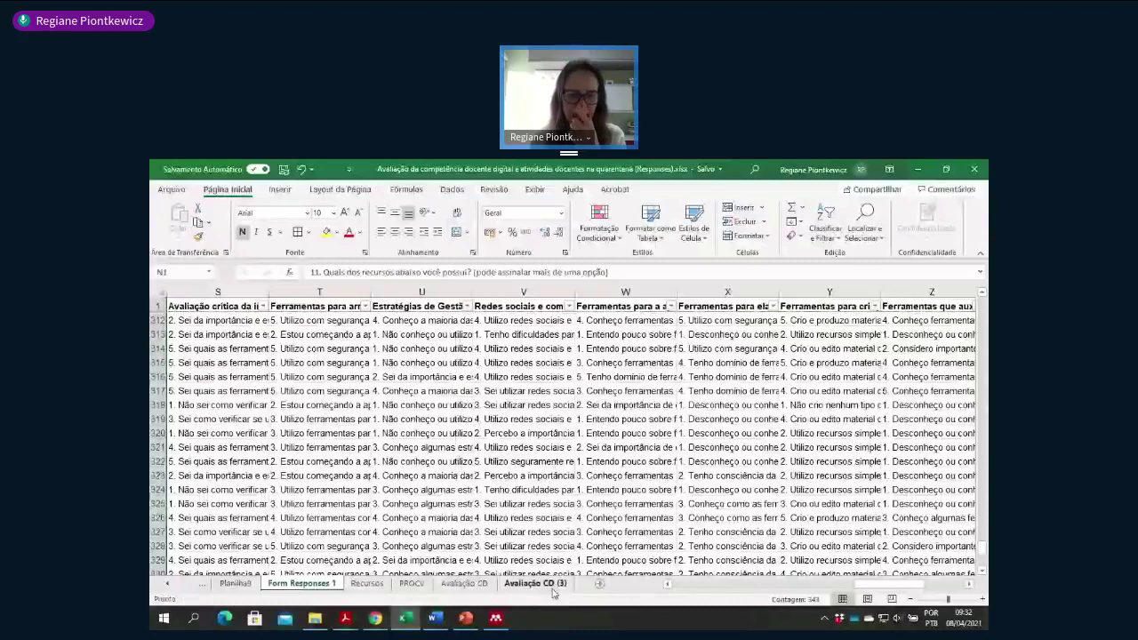
click(464, 583)
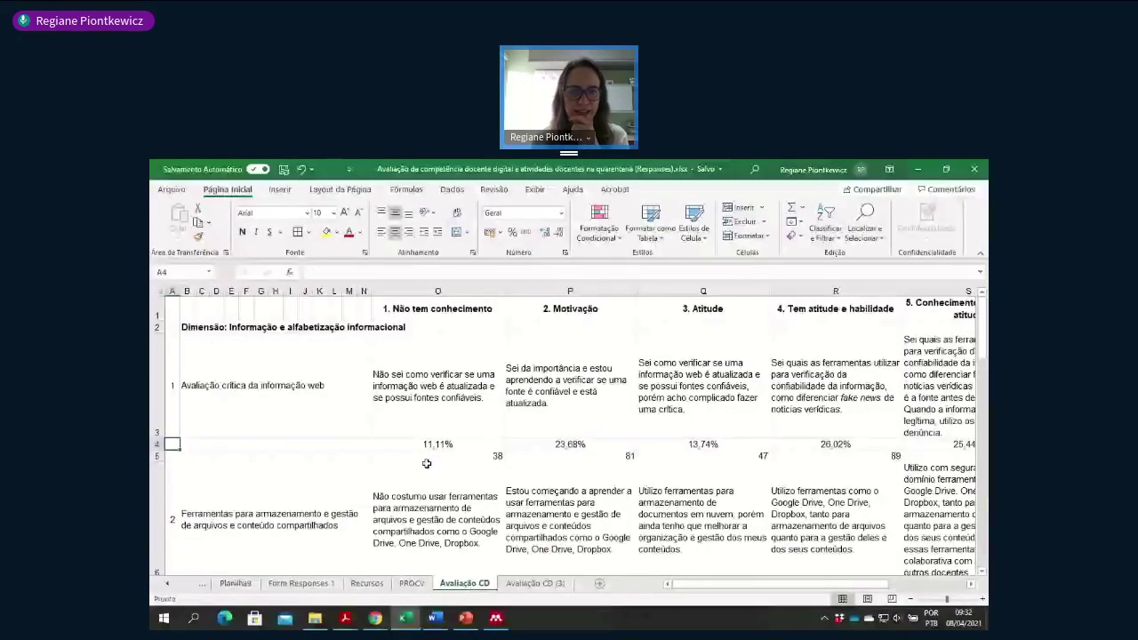
key(Up)
key(shift+space)
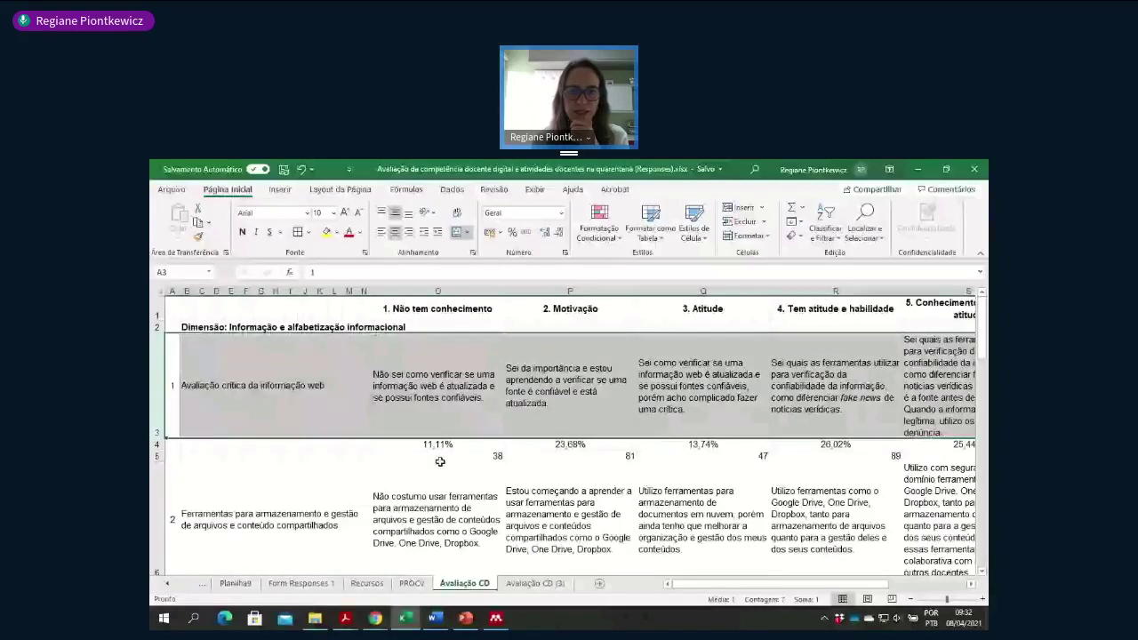
click(439, 461)
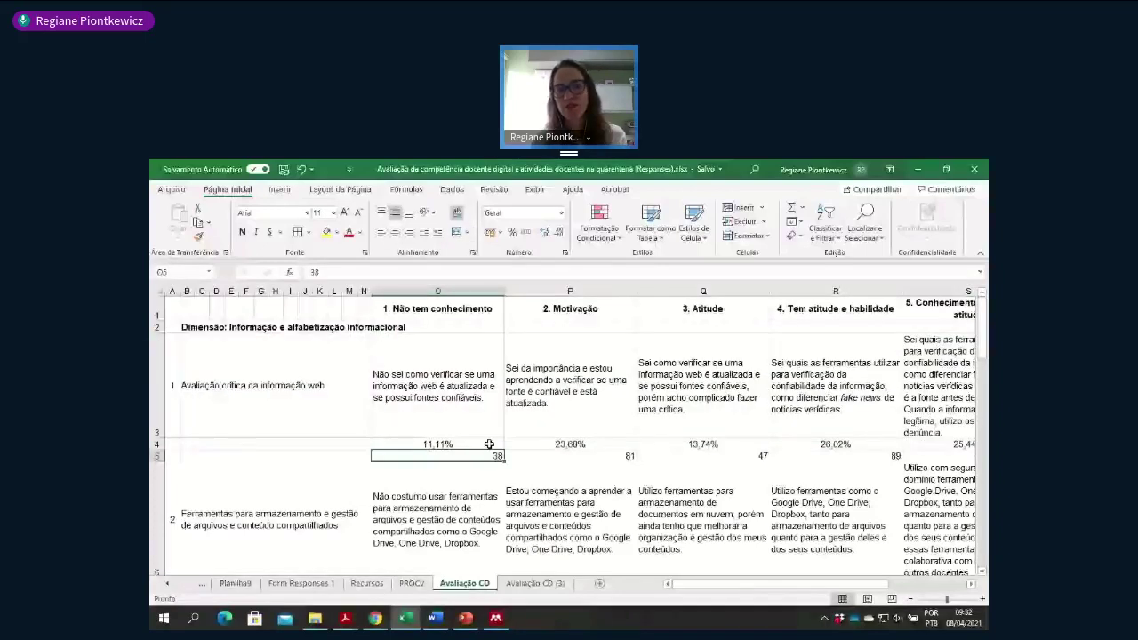
click(586, 455)
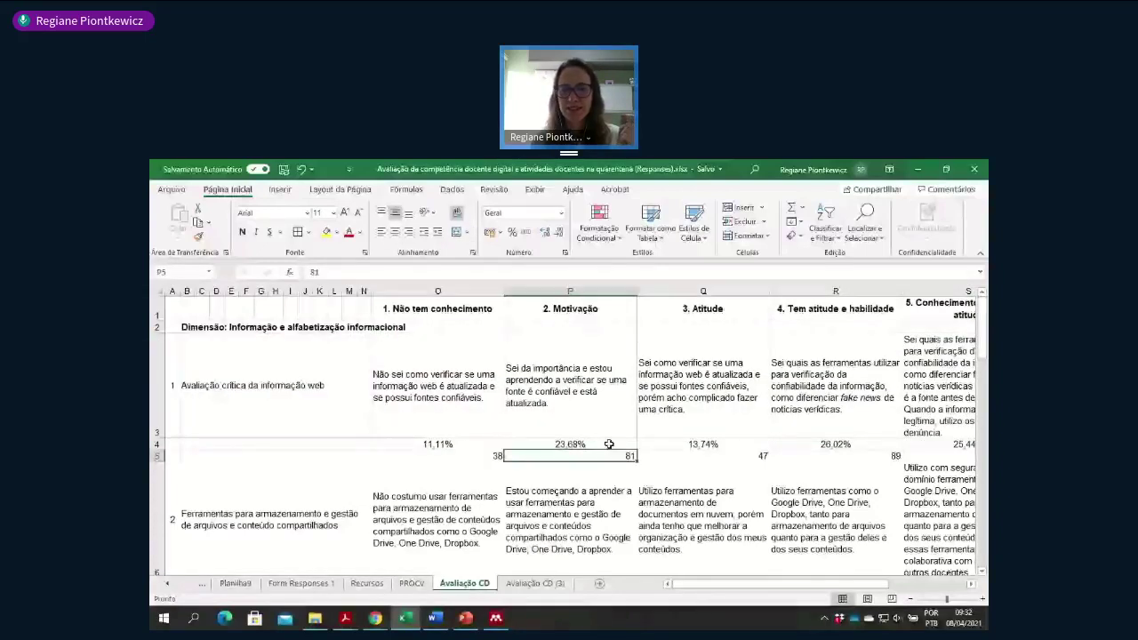
click(702, 454)
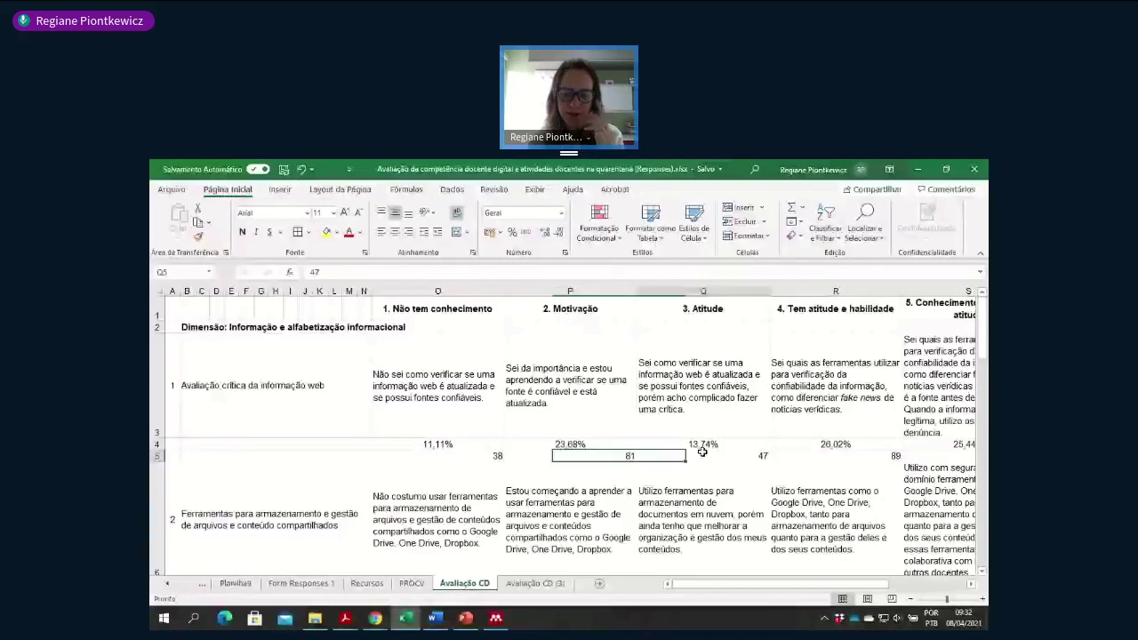
- Clear the conditional formatting rules from percentages O3:S13 on the Avaliação CD (3) sheet and return to the Avaliação CD sheet
click(535, 583)
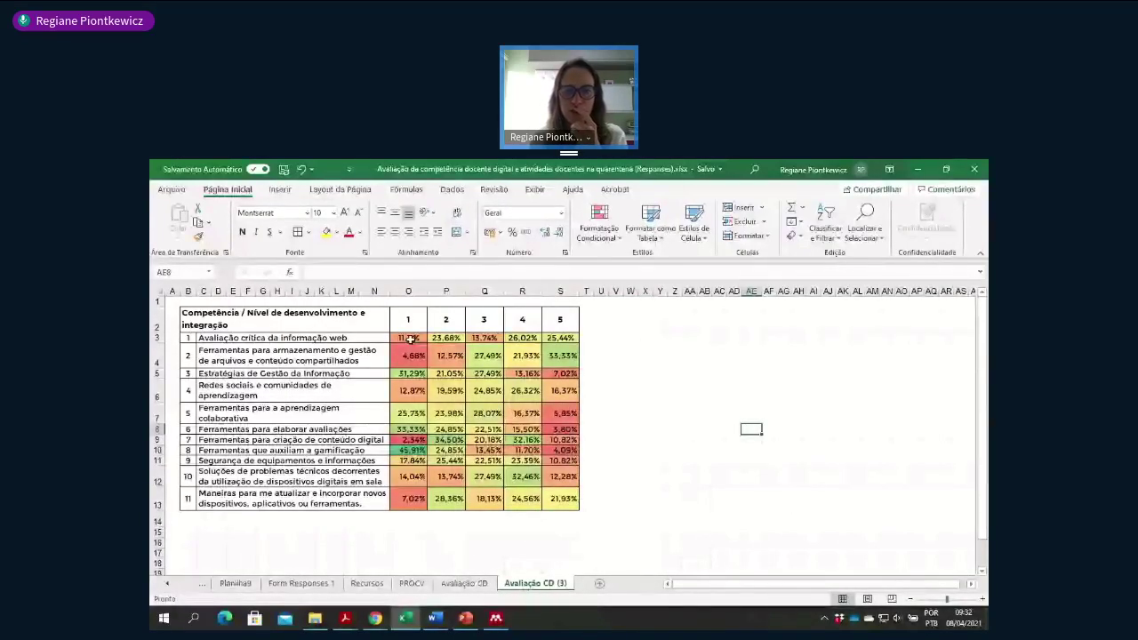
drag(409, 338, 560, 500)
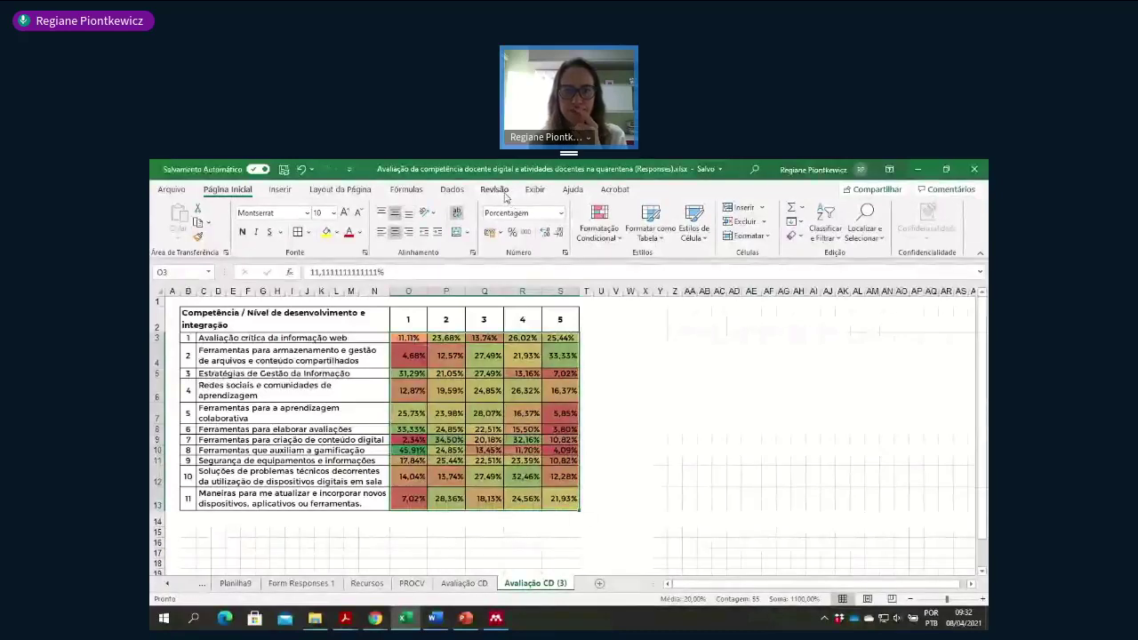
click(456, 192)
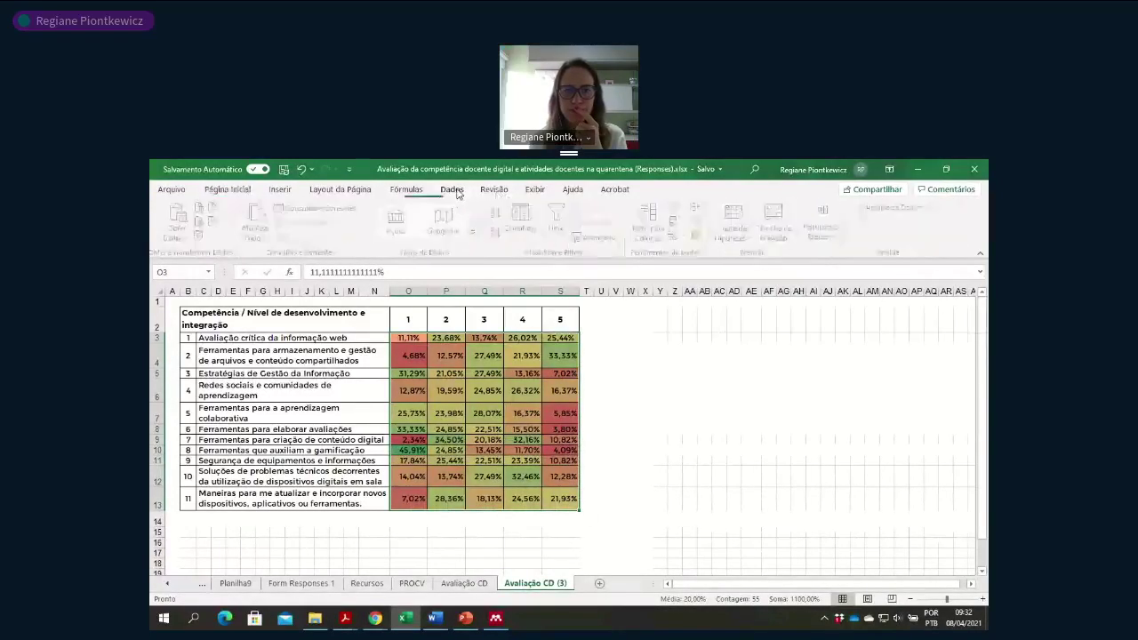
click(225, 194)
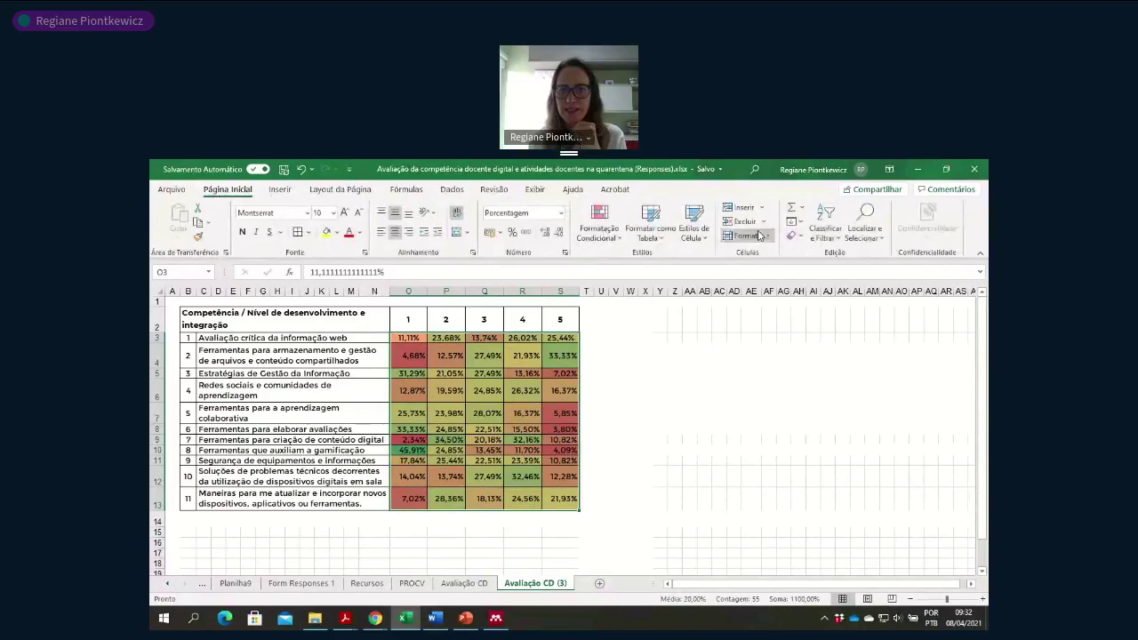
click(597, 239)
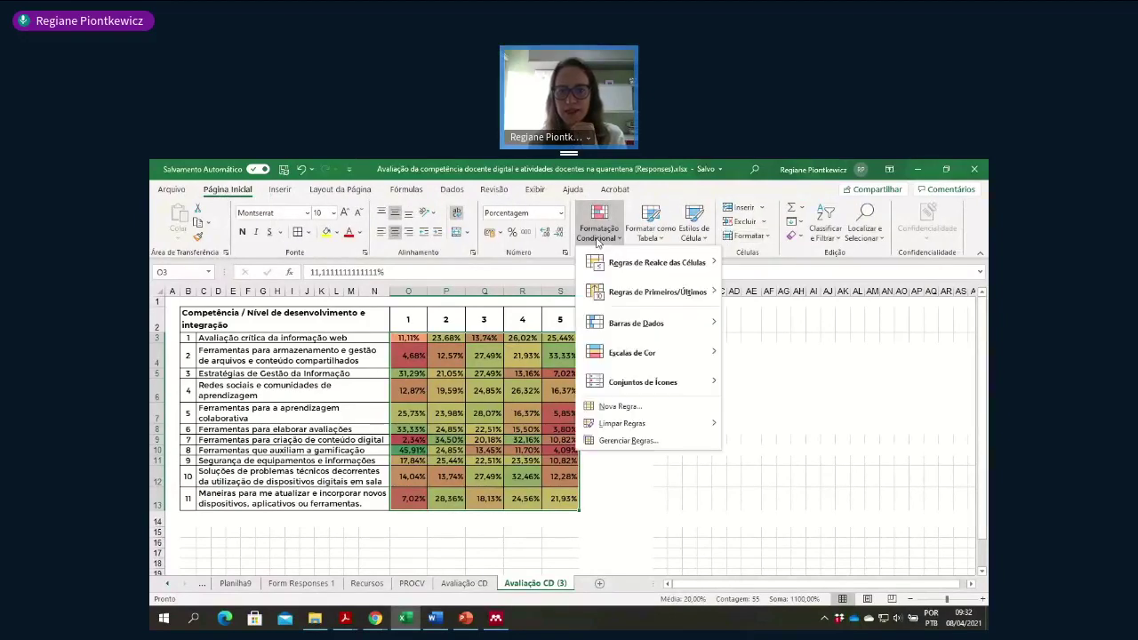
mouse_move(640, 423)
click(779, 427)
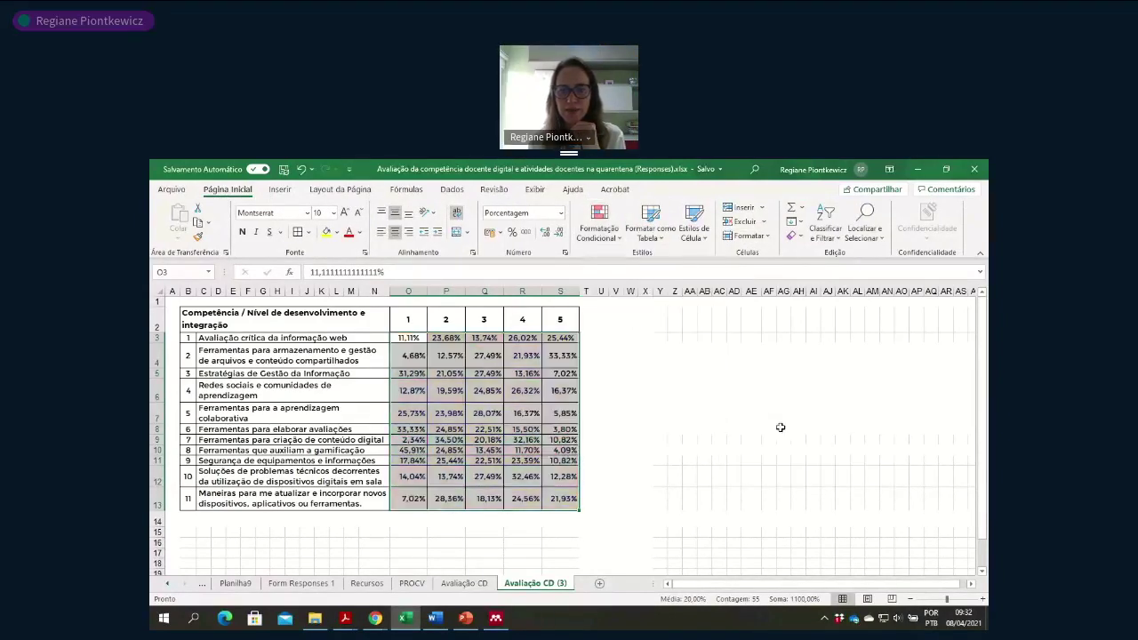
click(733, 439)
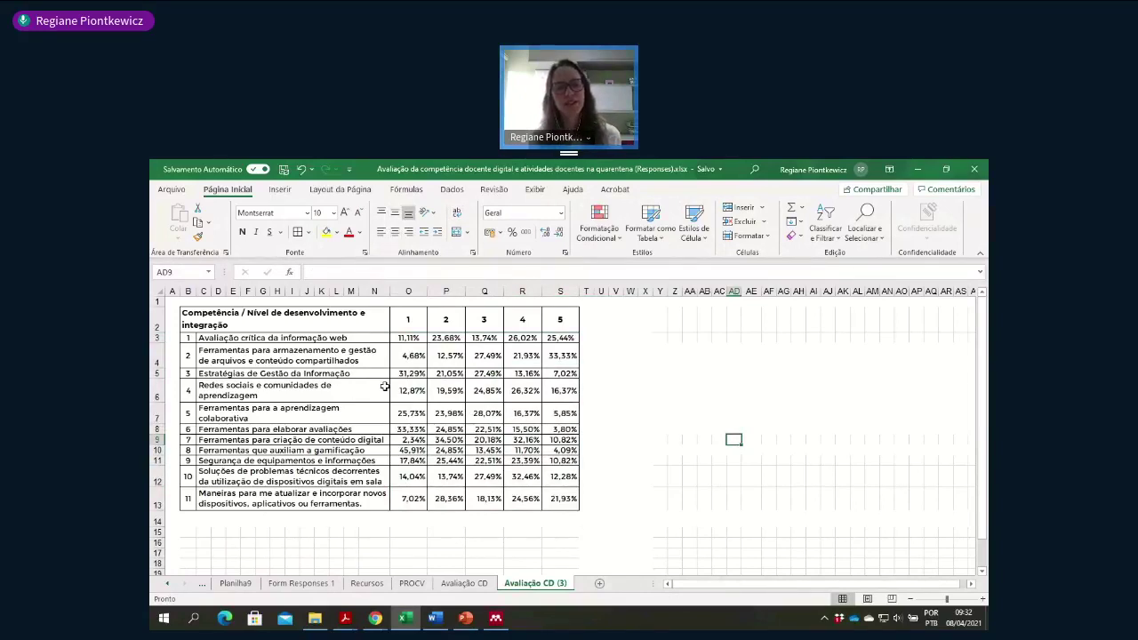
click(464, 583)
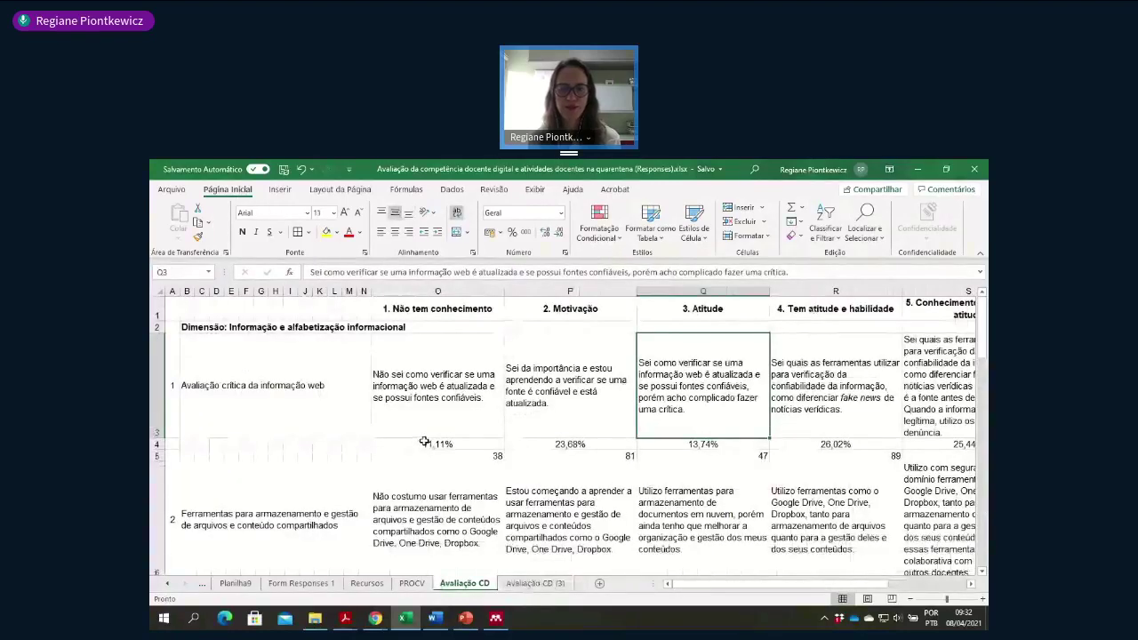
- Open the Avaliação CD (3) sheet and examine the five level percentages of the first competence in row 3
click(533, 583)
click(411, 339)
click(450, 339)
click(477, 339)
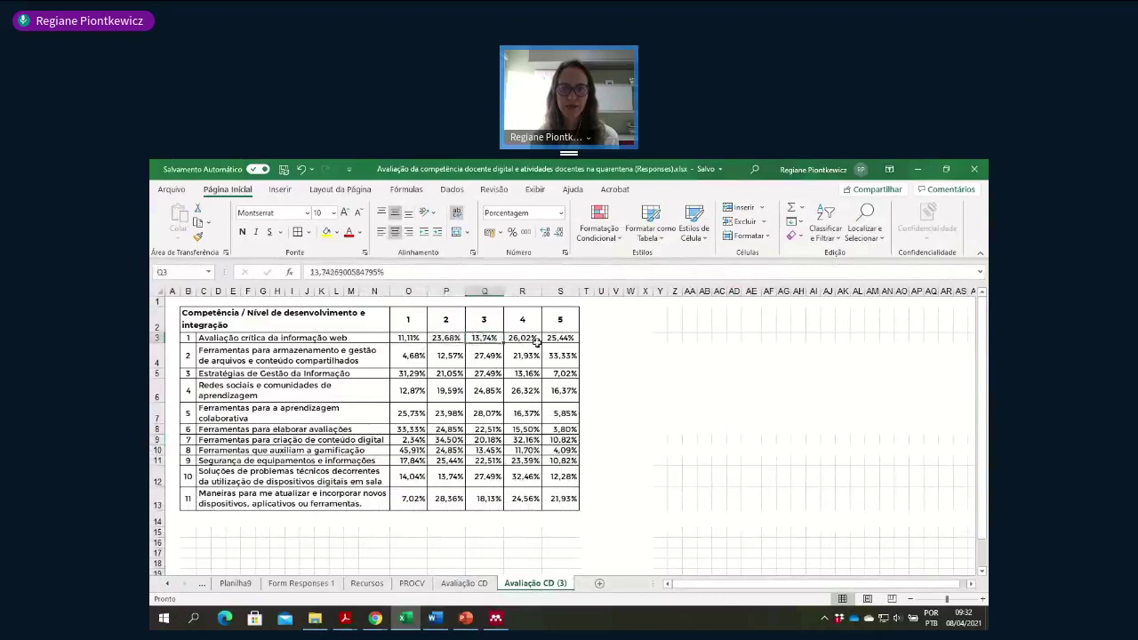
click(533, 342)
click(566, 343)
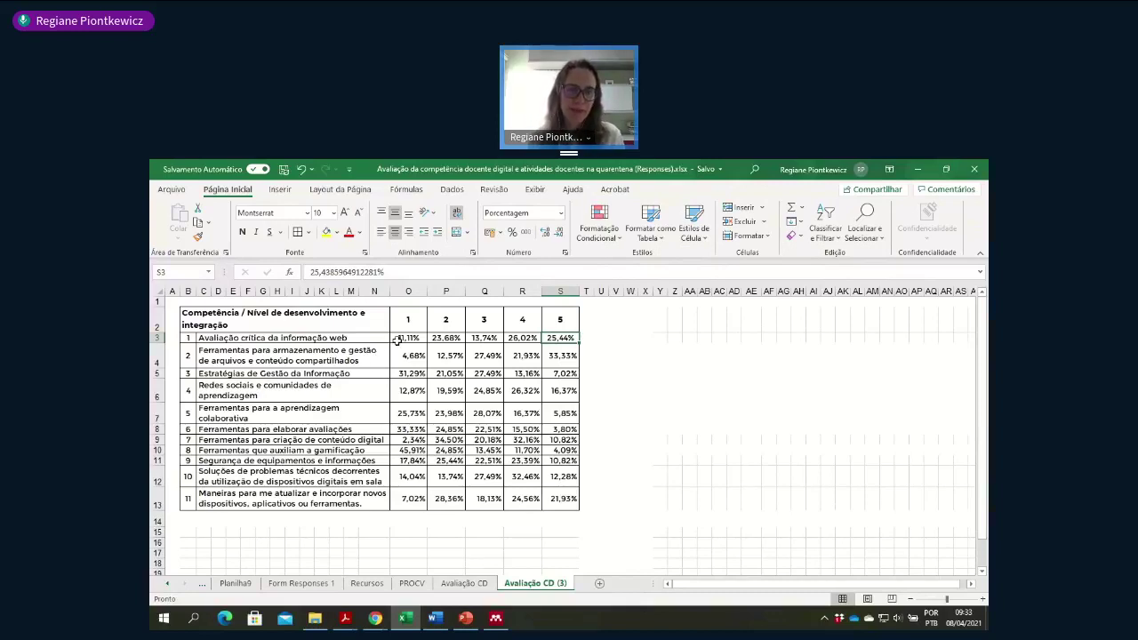
click(610, 237)
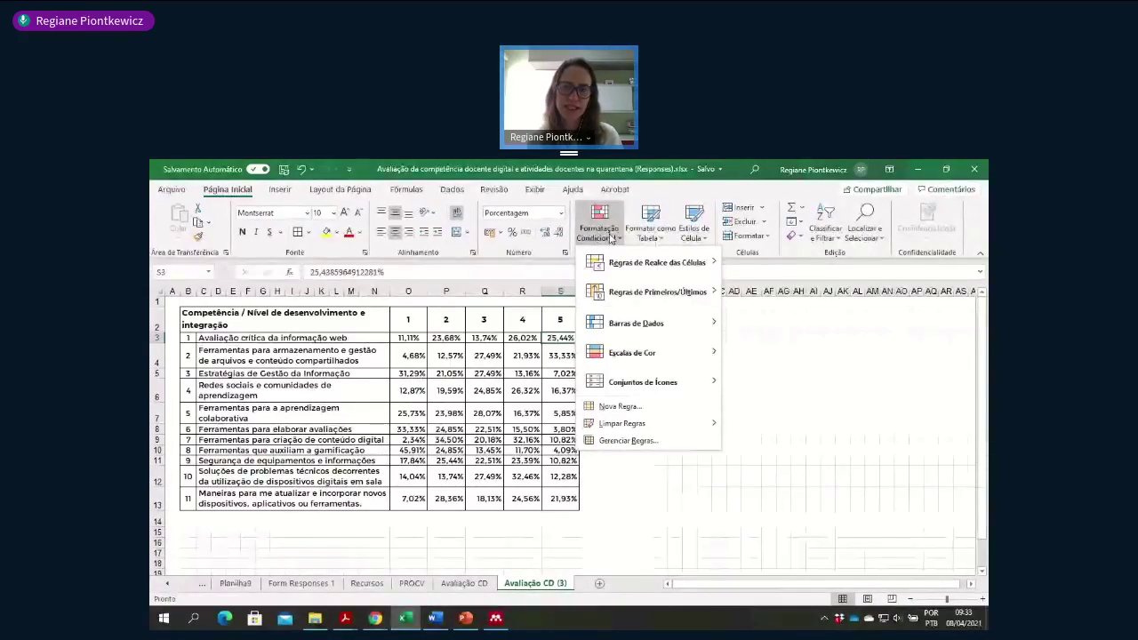
click(509, 411)
drag(402, 338, 561, 500)
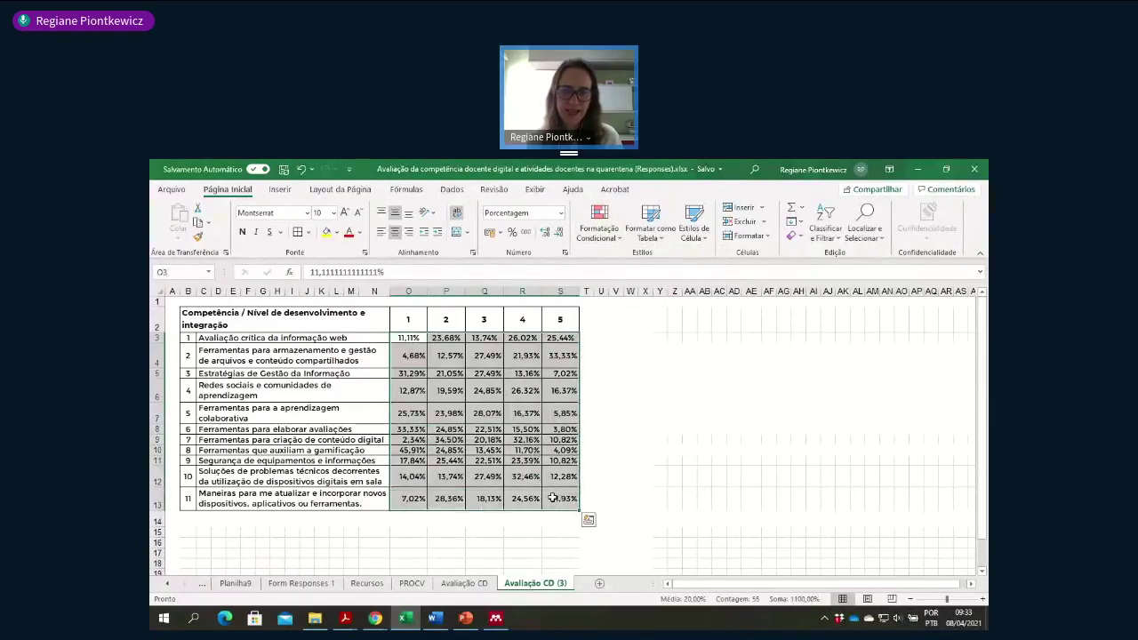
click(487, 439)
- Apply a green-yellow-red color scale, with green for the highest value, to the first competence's percentages in O3:S3
drag(411, 338, 546, 338)
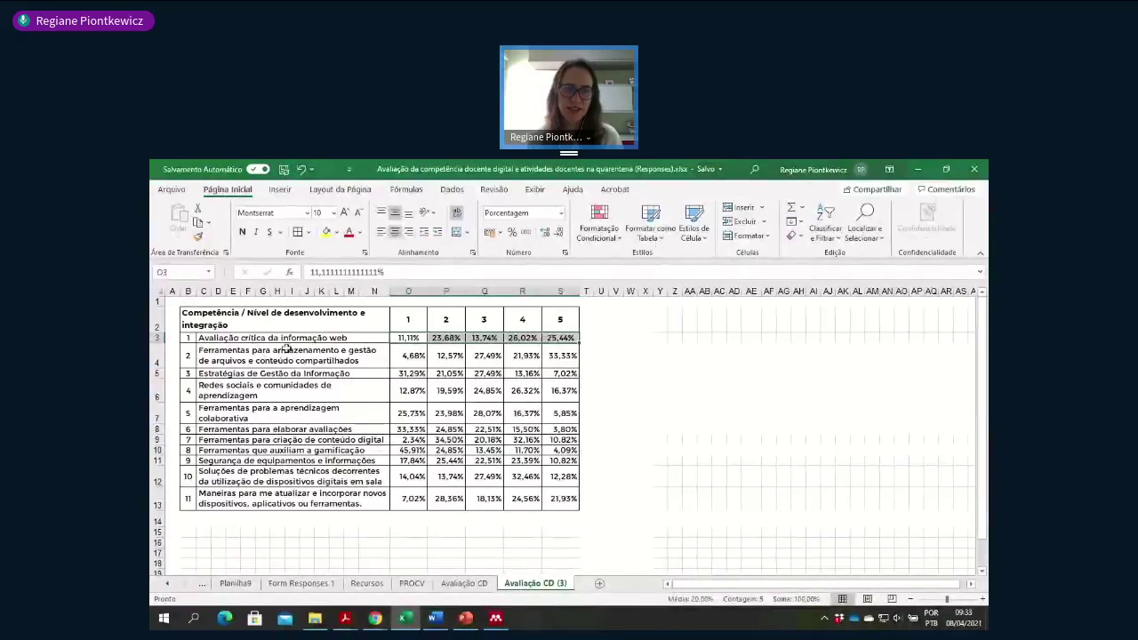
click(603, 238)
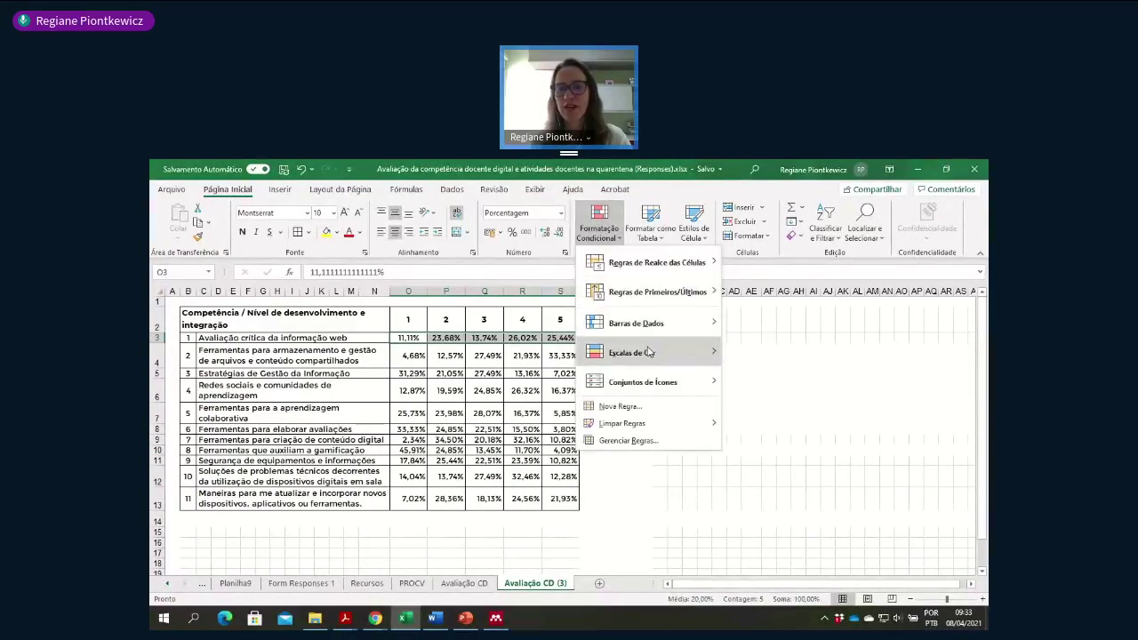
mouse_move(650, 355)
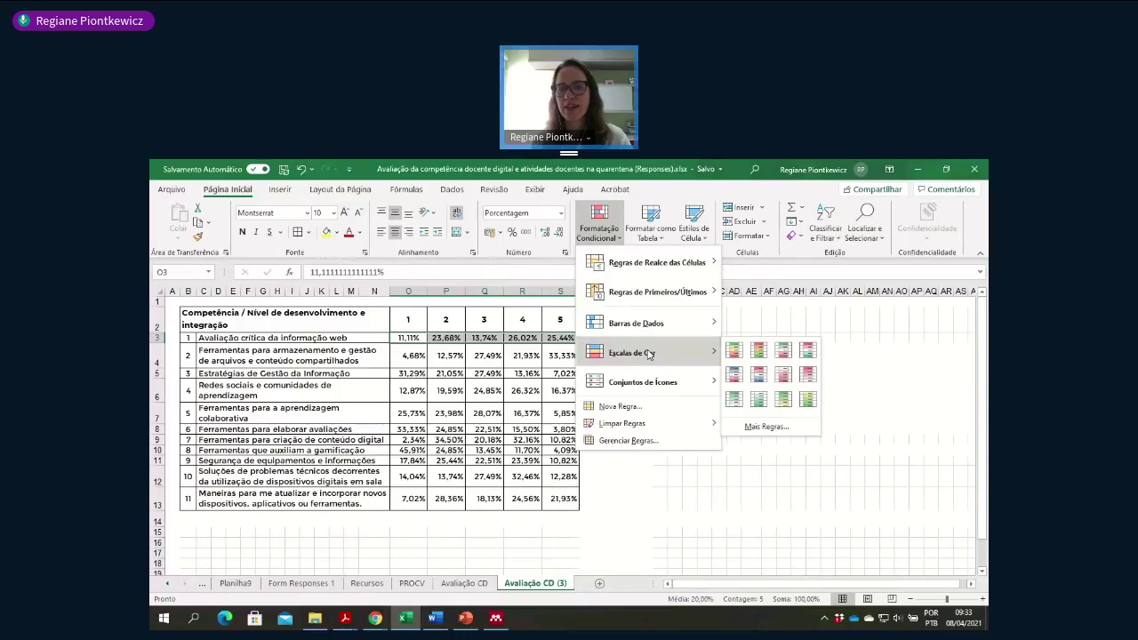
click(735, 352)
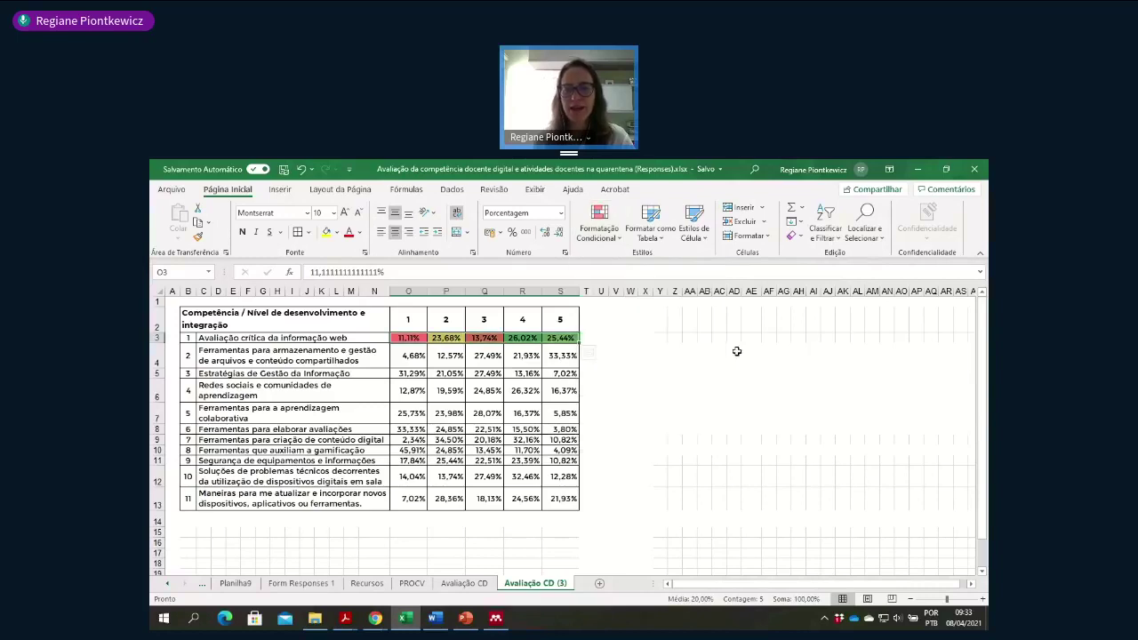
click(473, 373)
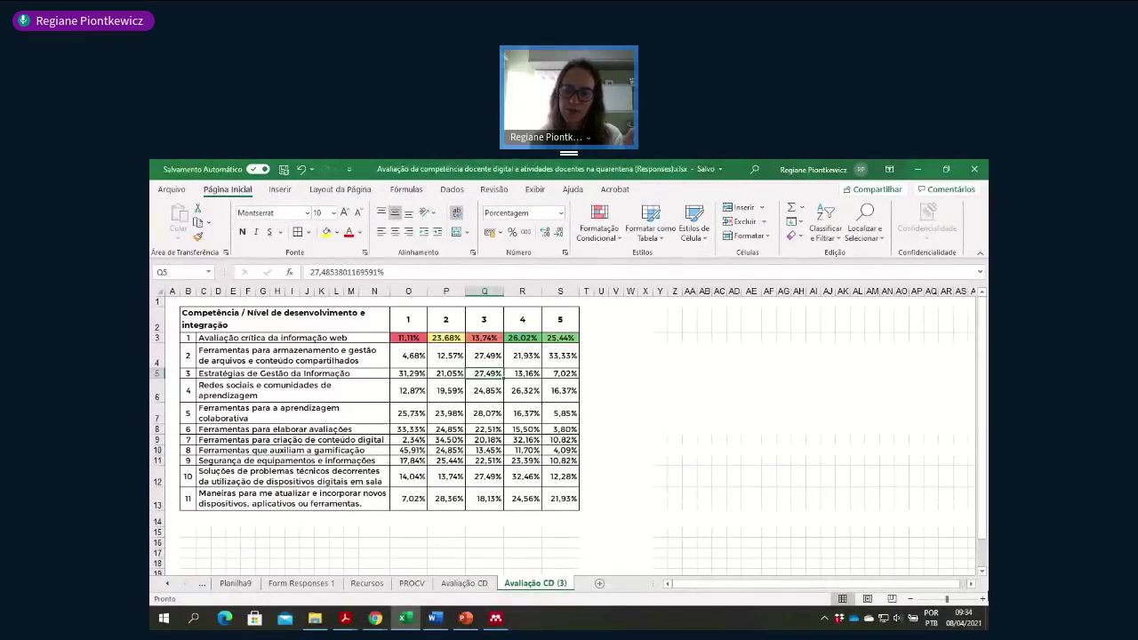
- Apply the green-yellow-red color scale to the Ferramentas para elaborar avaliações percentages in O8:S8
click(983, 599)
click(983, 600)
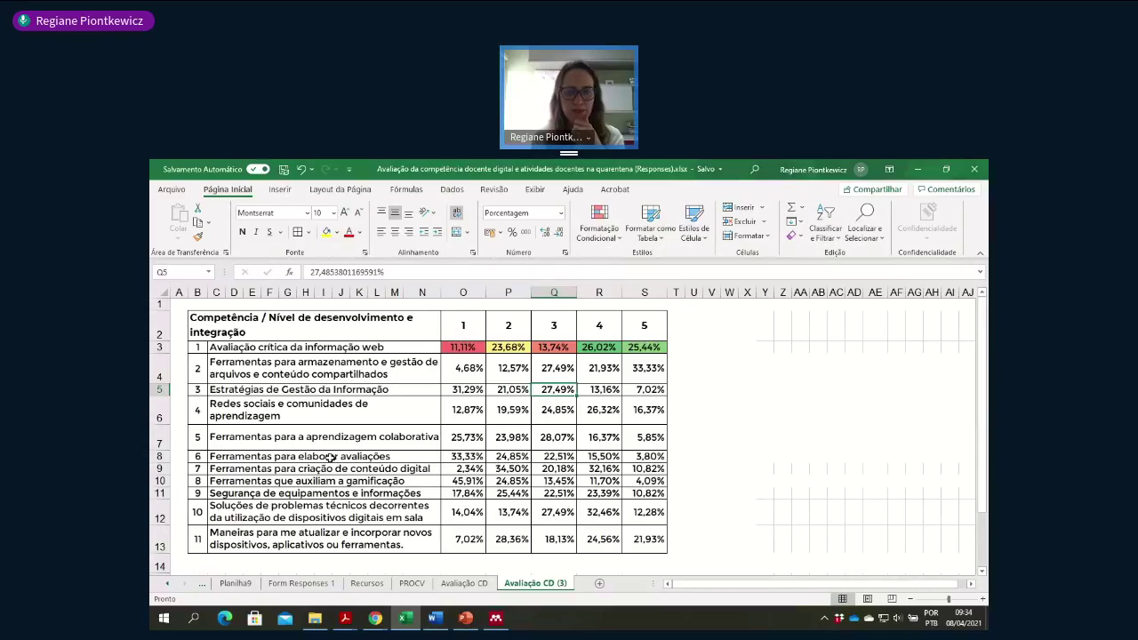
drag(455, 456, 644, 456)
scroll(946, 552, up, 2)
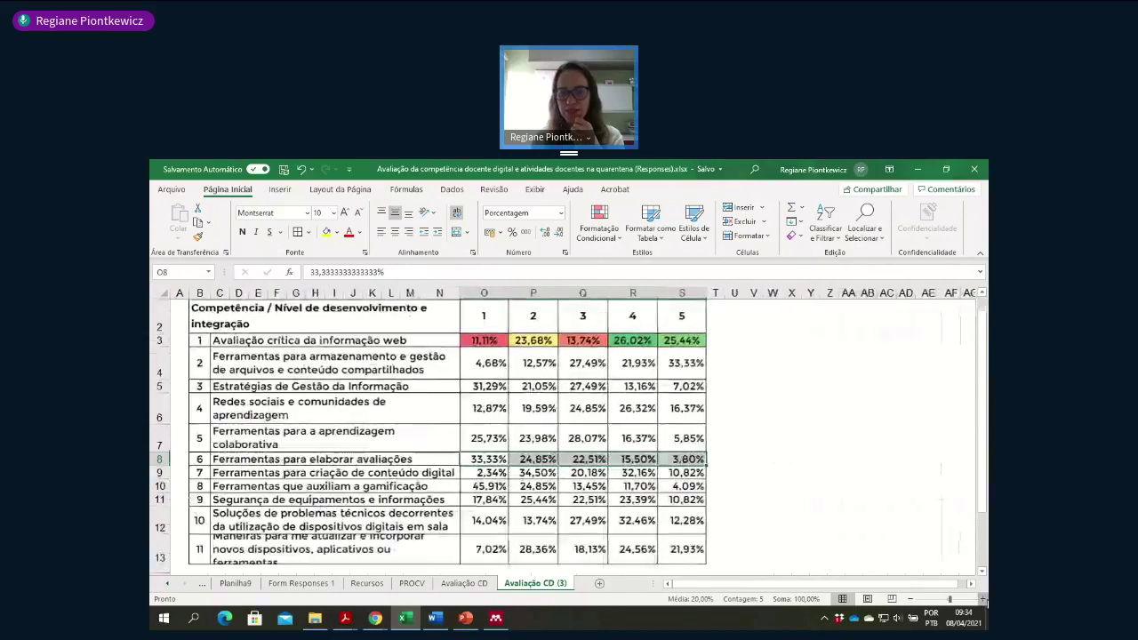
scroll(925, 534, down, 1)
drag(513, 387, 707, 388)
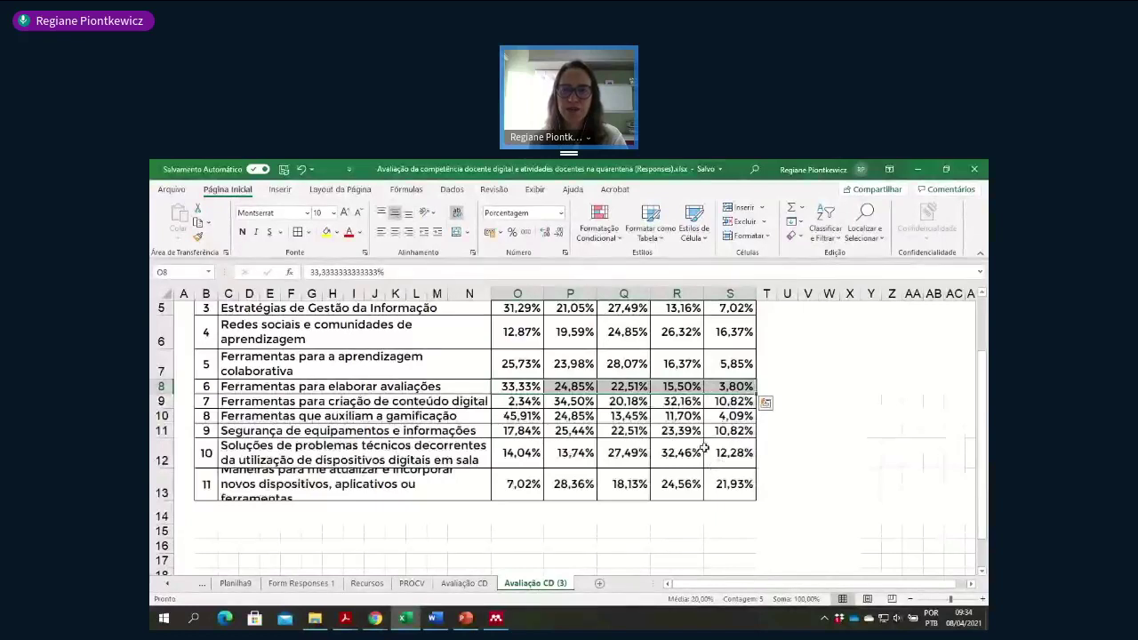
click(600, 233)
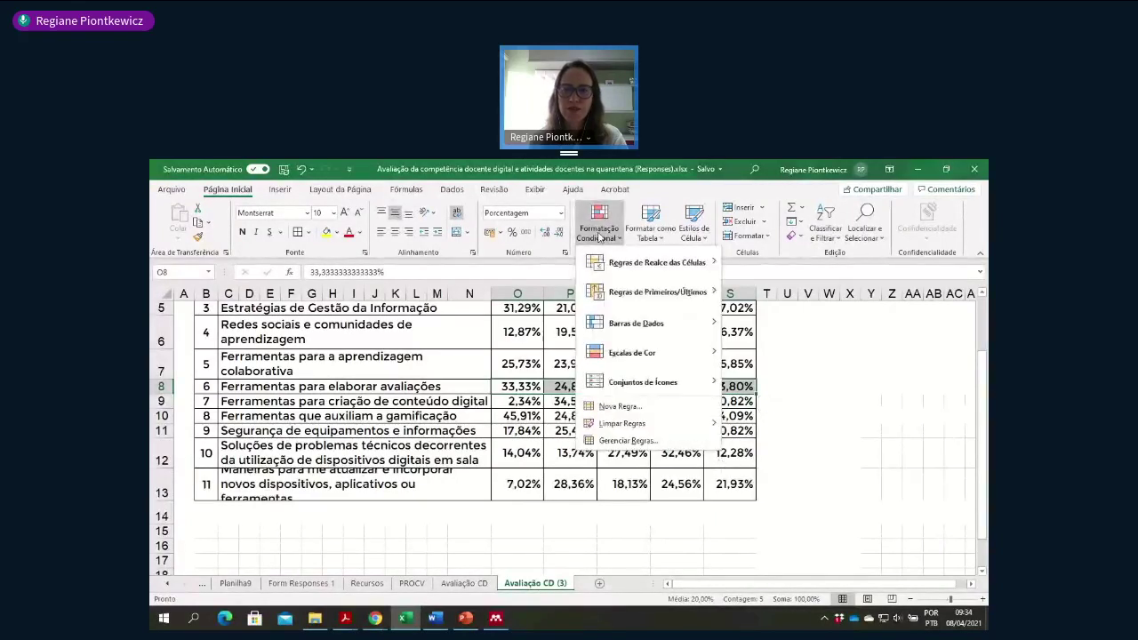
mouse_move(640, 355)
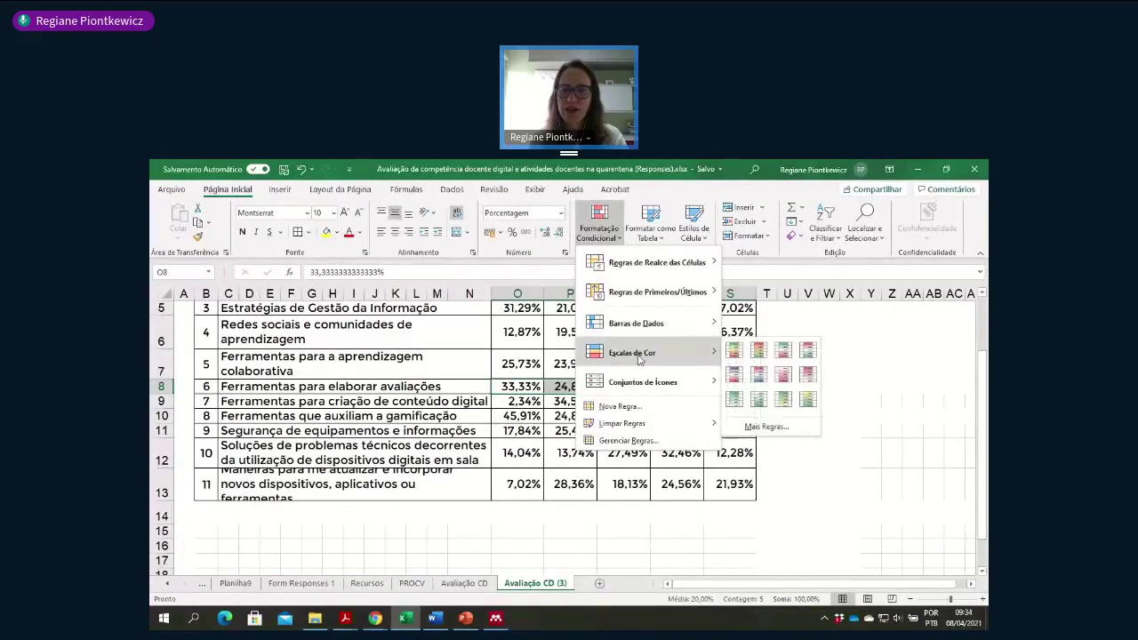
click(733, 350)
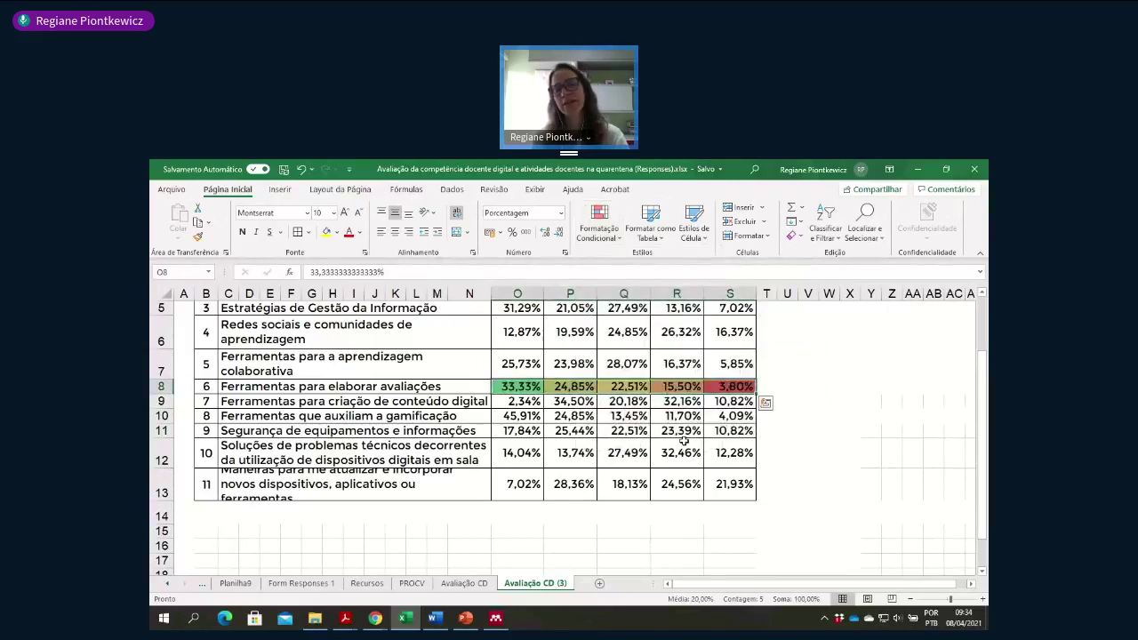
click(640, 441)
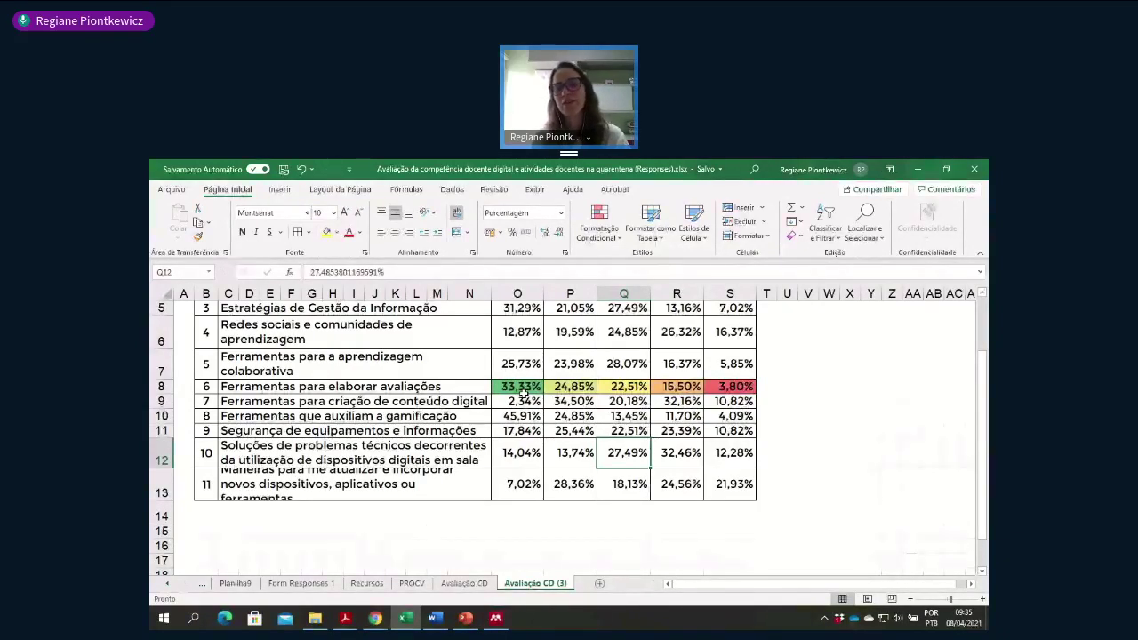
- Examine the color-scaled percentages for levels 2 to 5 of Ferramentas para elaborar avaliações in row 8
click(574, 391)
click(628, 386)
click(683, 385)
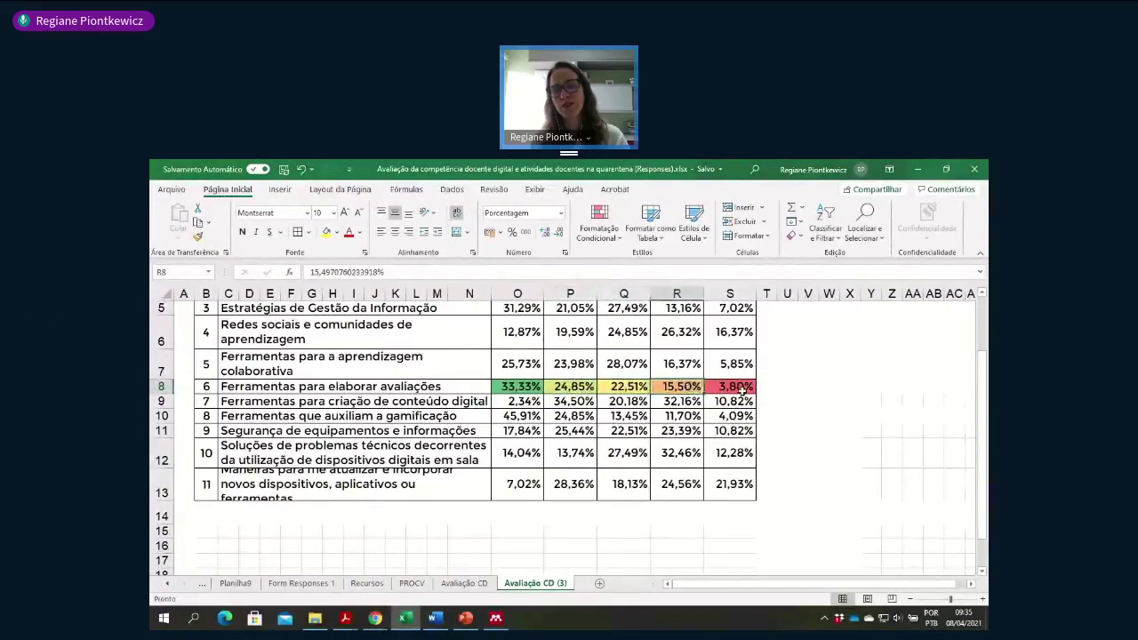
click(736, 390)
scroll(743, 427, up, 1)
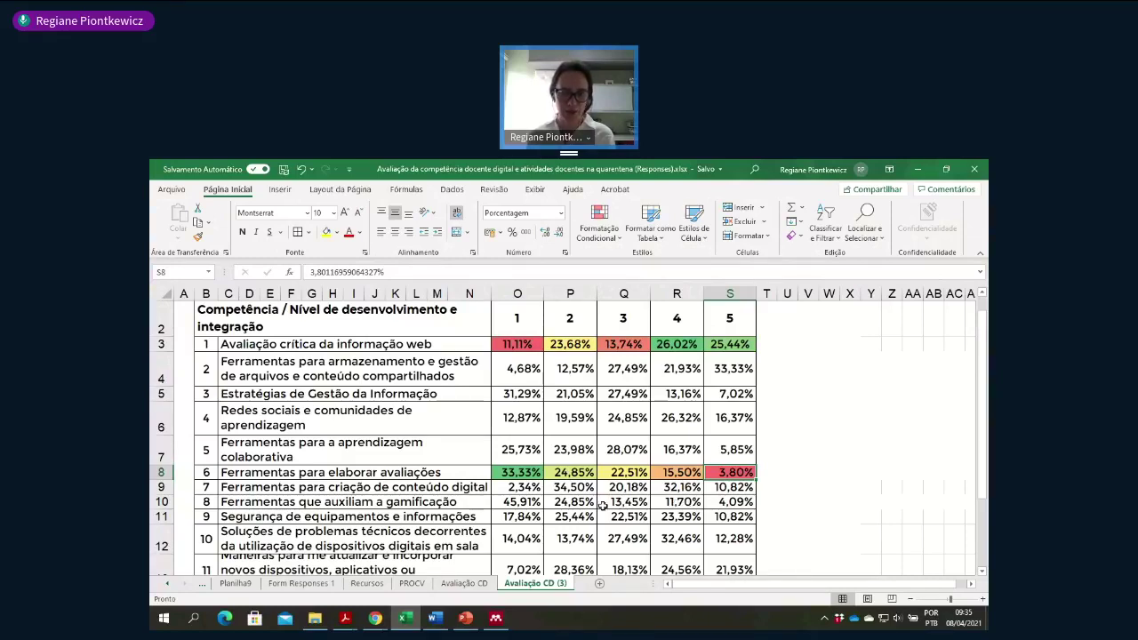
- Apply the green-yellow-red color scale to the Ferramentas que auxiliam a gamificação percentages in O10:S10
click(521, 503)
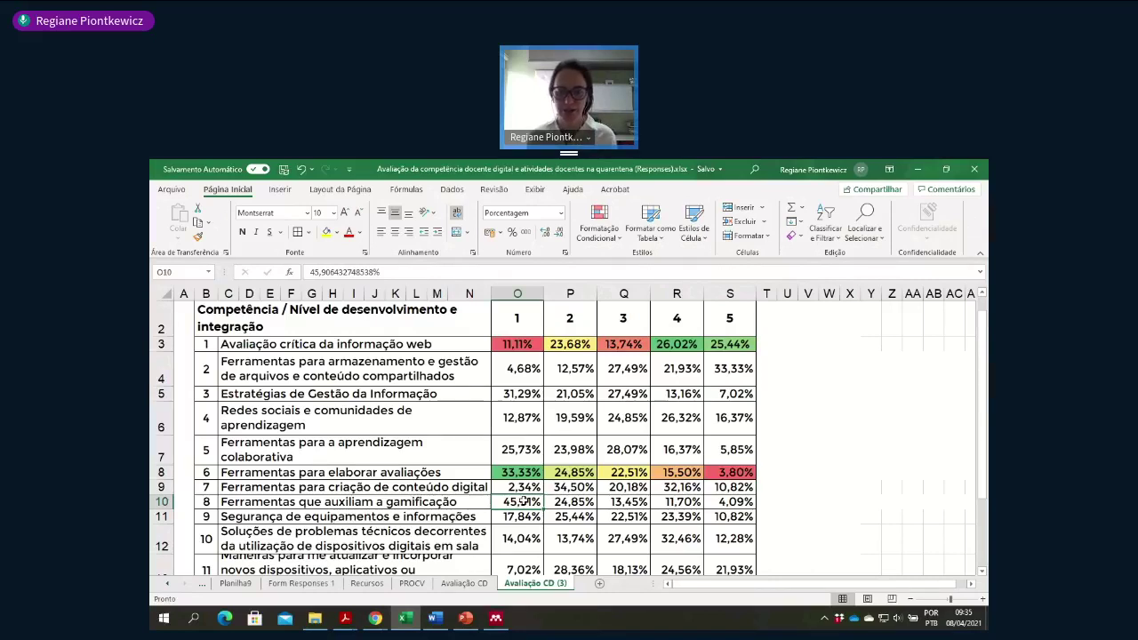
drag(523, 501, 729, 502)
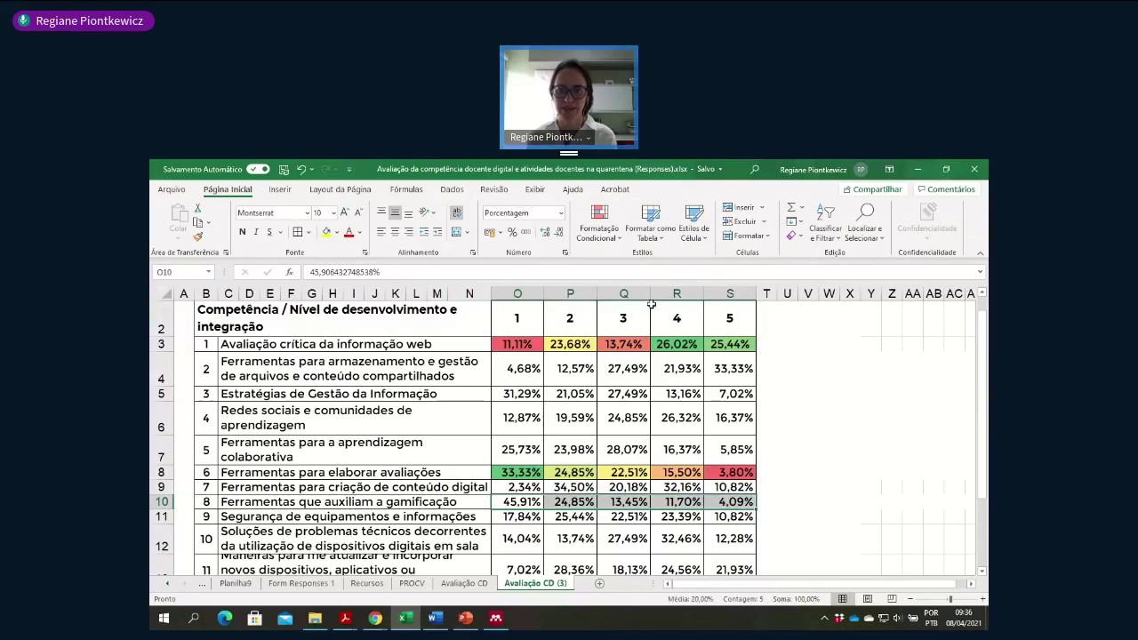
click(598, 238)
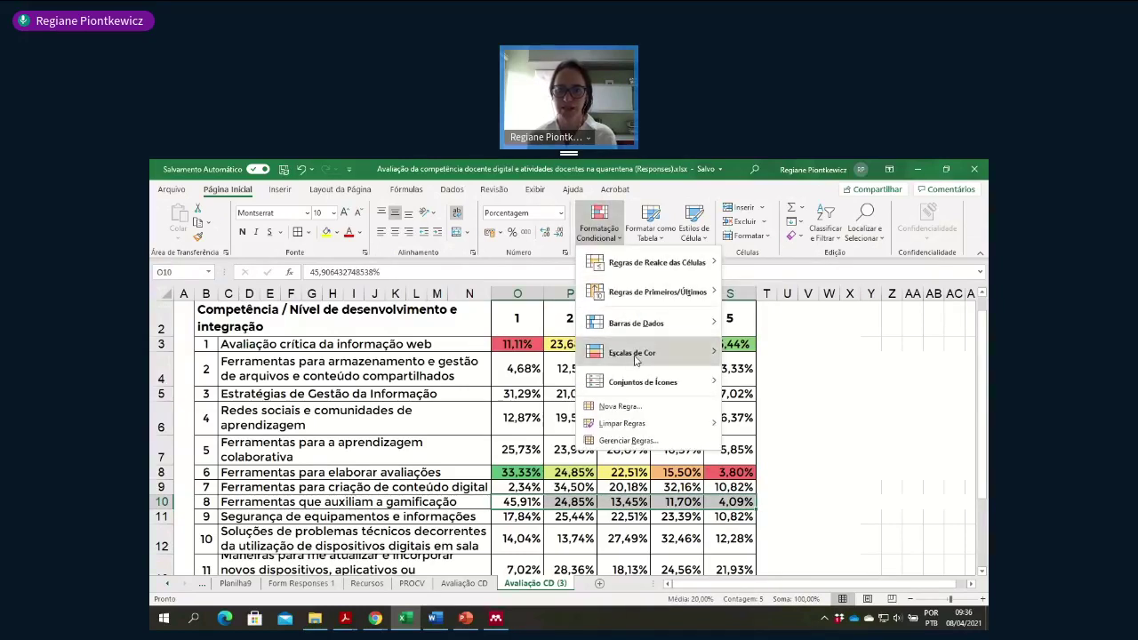
mouse_move(636, 359)
click(733, 350)
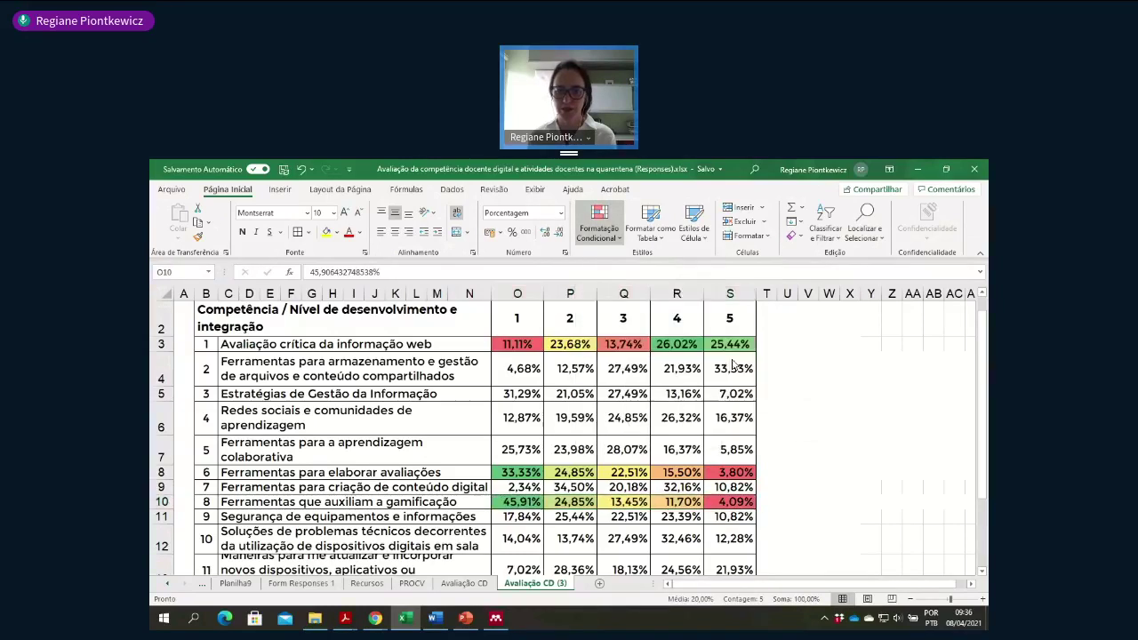
click(822, 524)
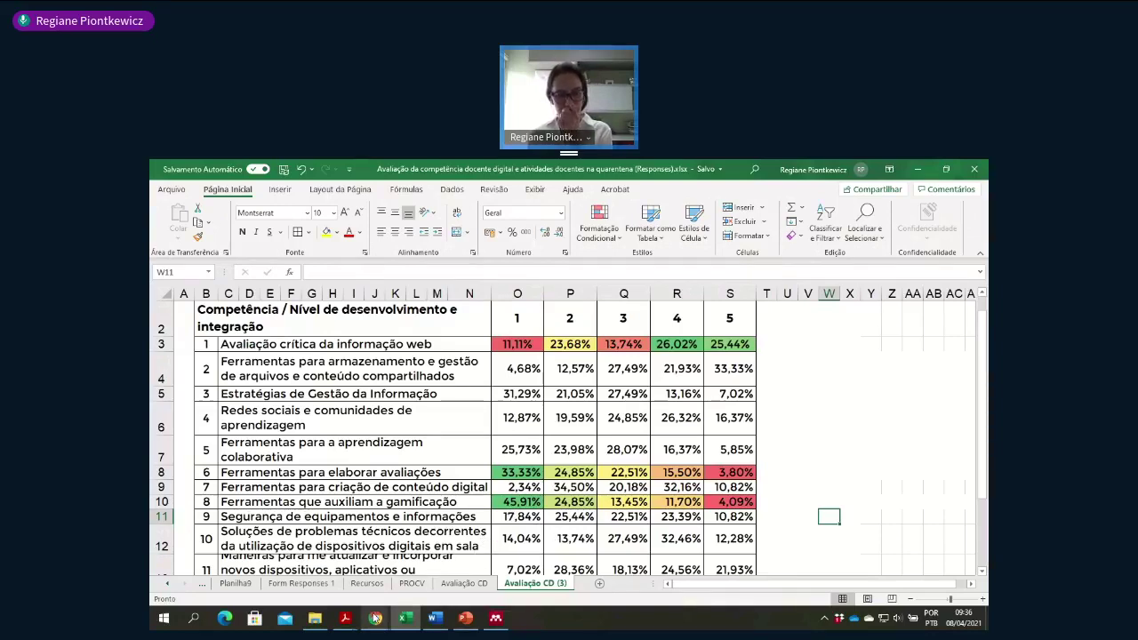
- Check the web conference's public chat in Chrome, and present the Power Point section slide, number 29, in PowerPoint
mouse_move(375, 618)
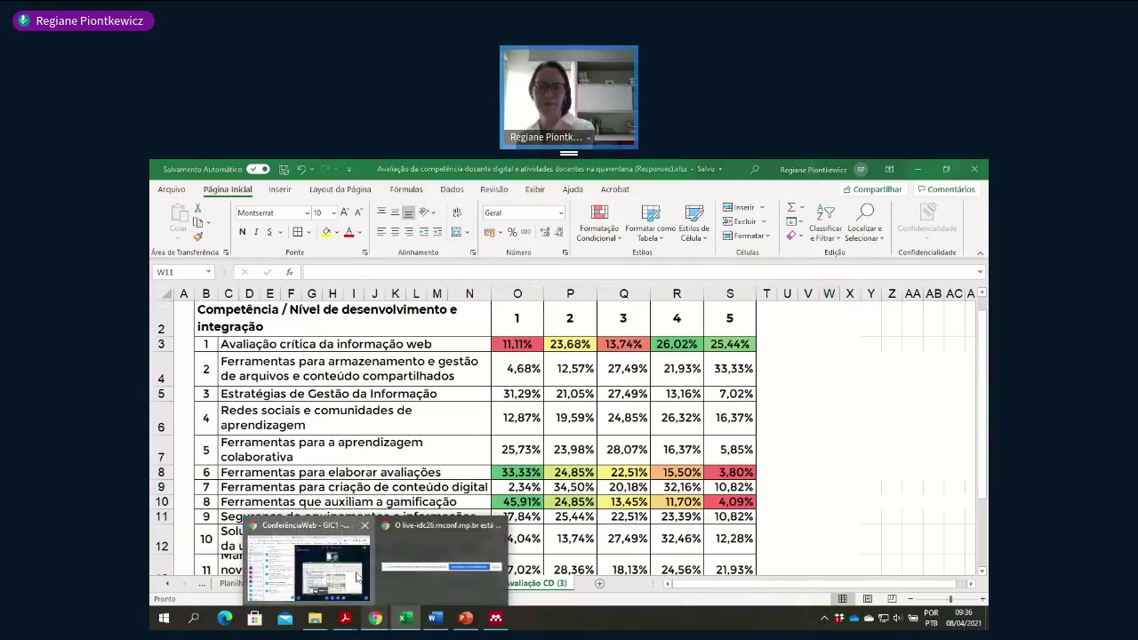
click(356, 574)
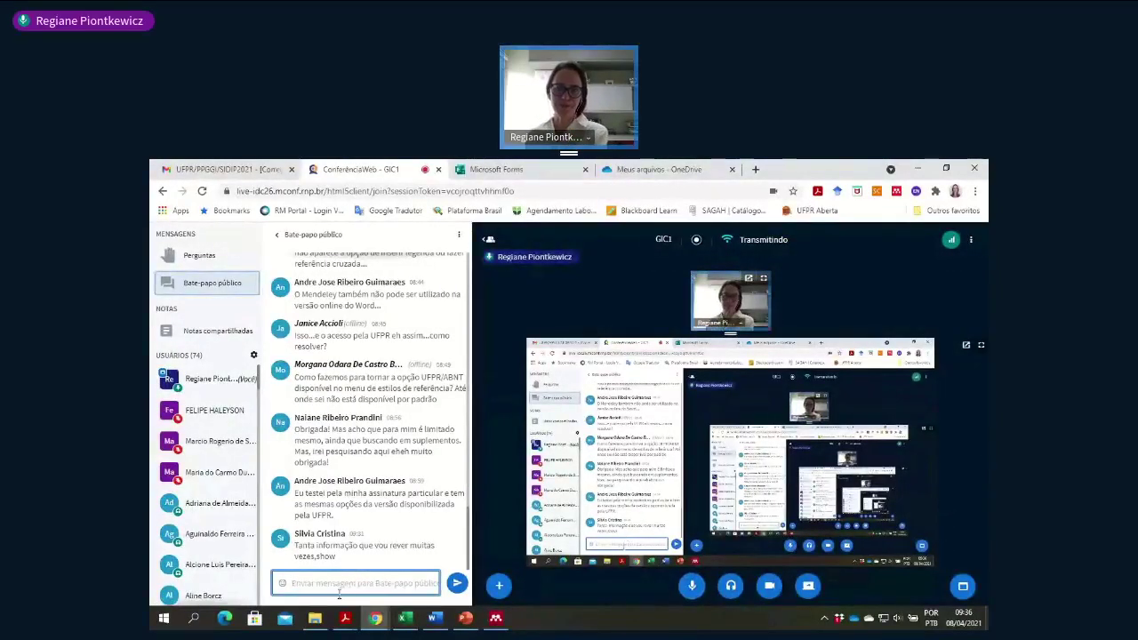
click(465, 617)
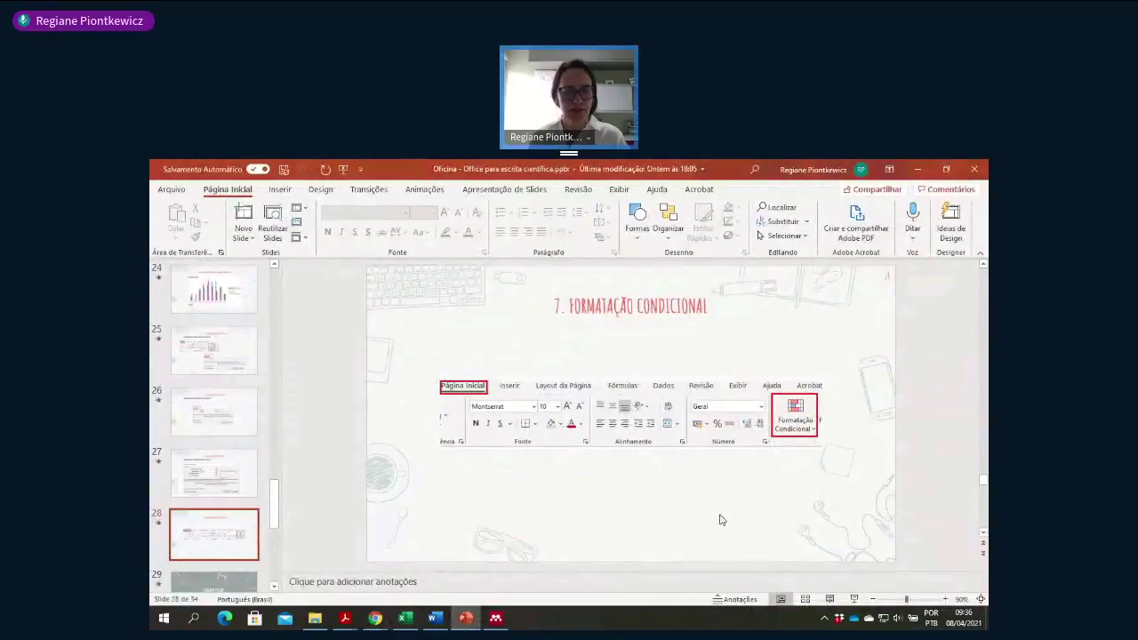
scroll(720, 520, down, 1)
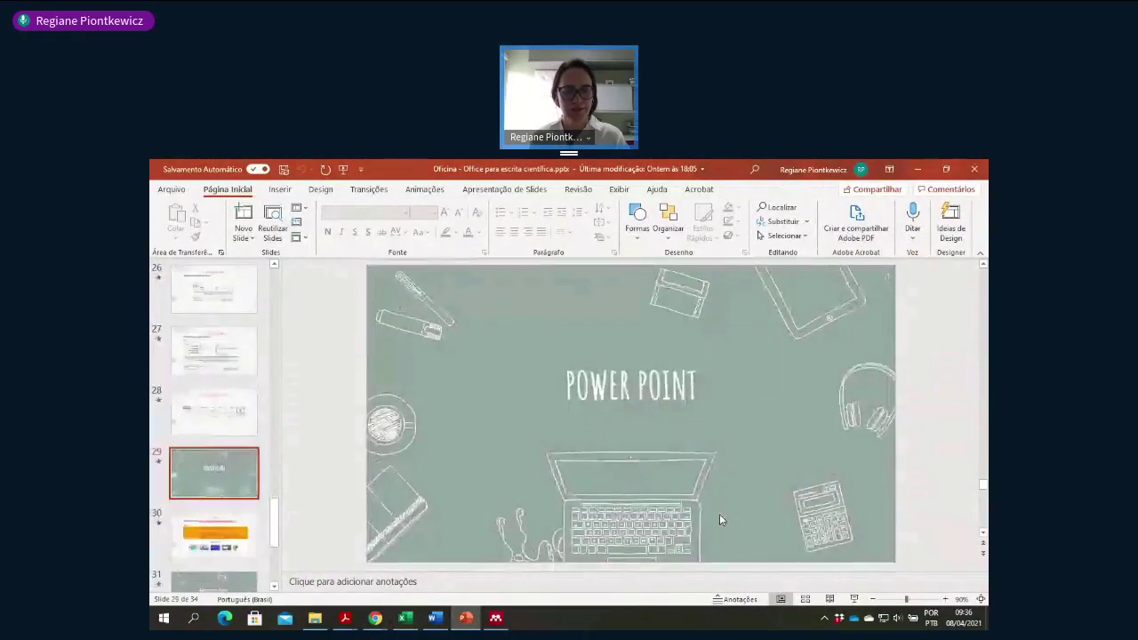
click(852, 600)
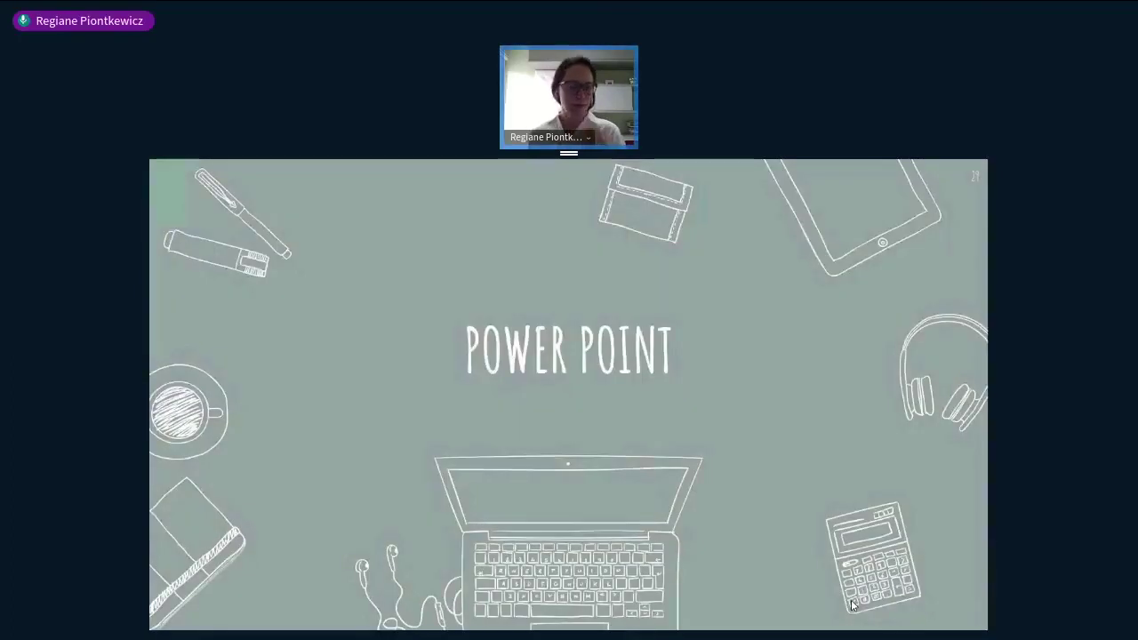